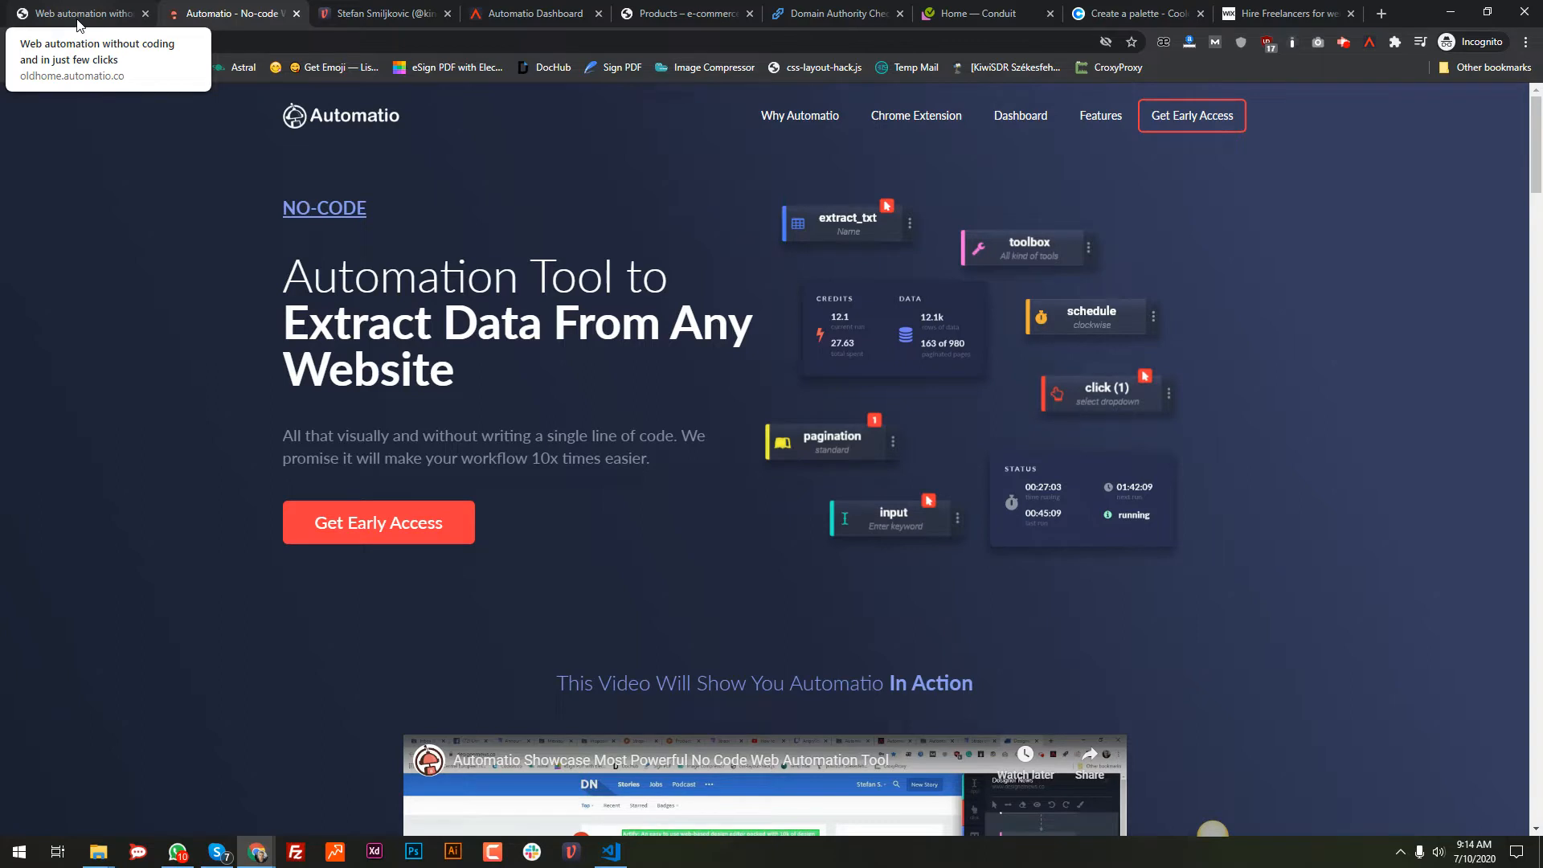
Step: Move through the Automatio homepage and Vanila profile tabs, ending on the KONTE shop page
left_click(77, 16)
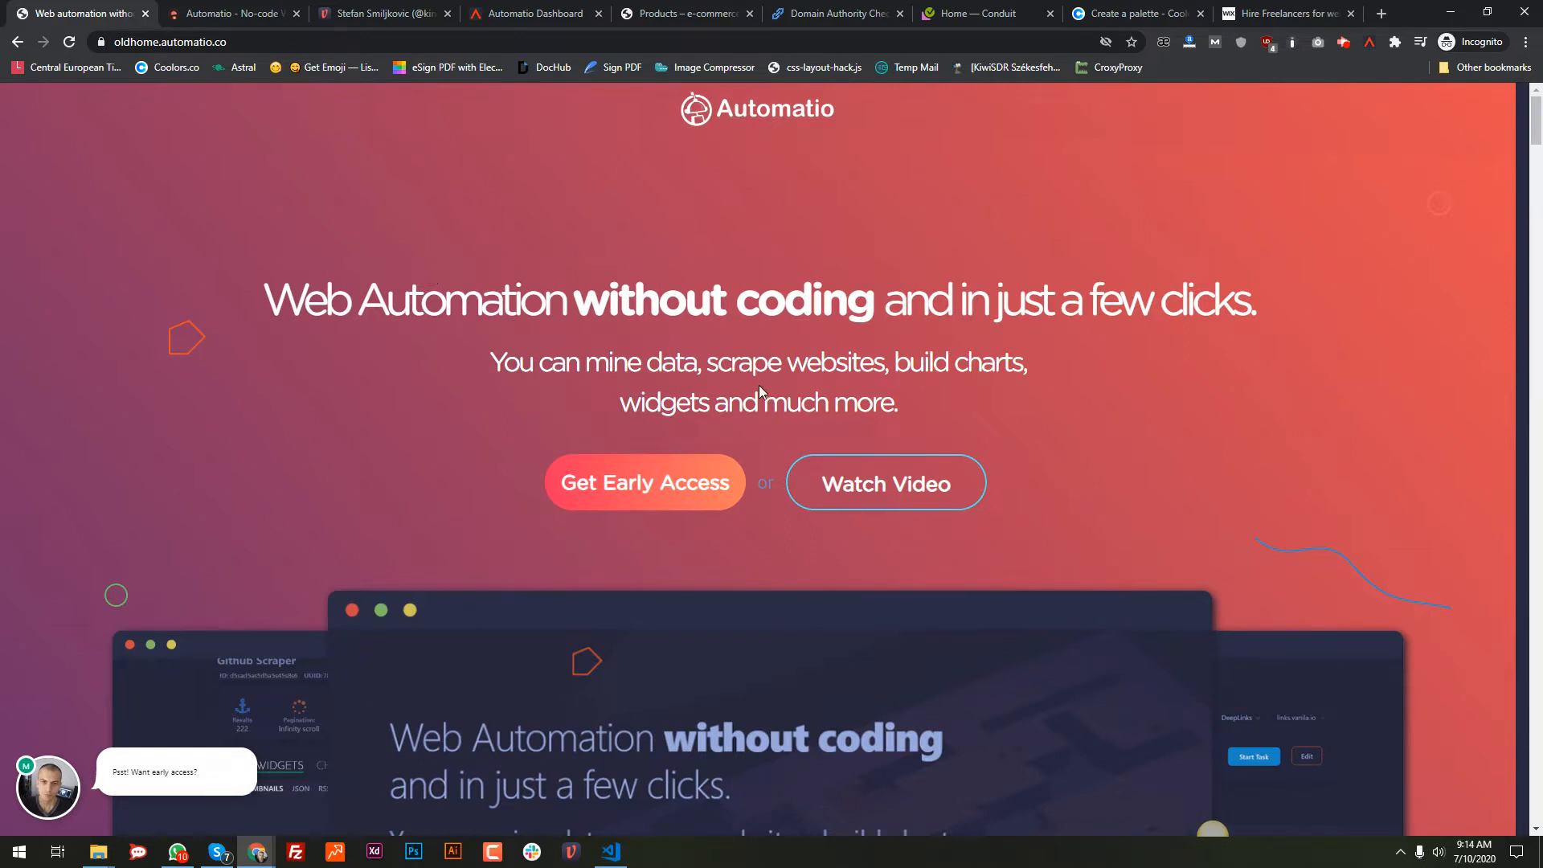
left_click(247, 7)
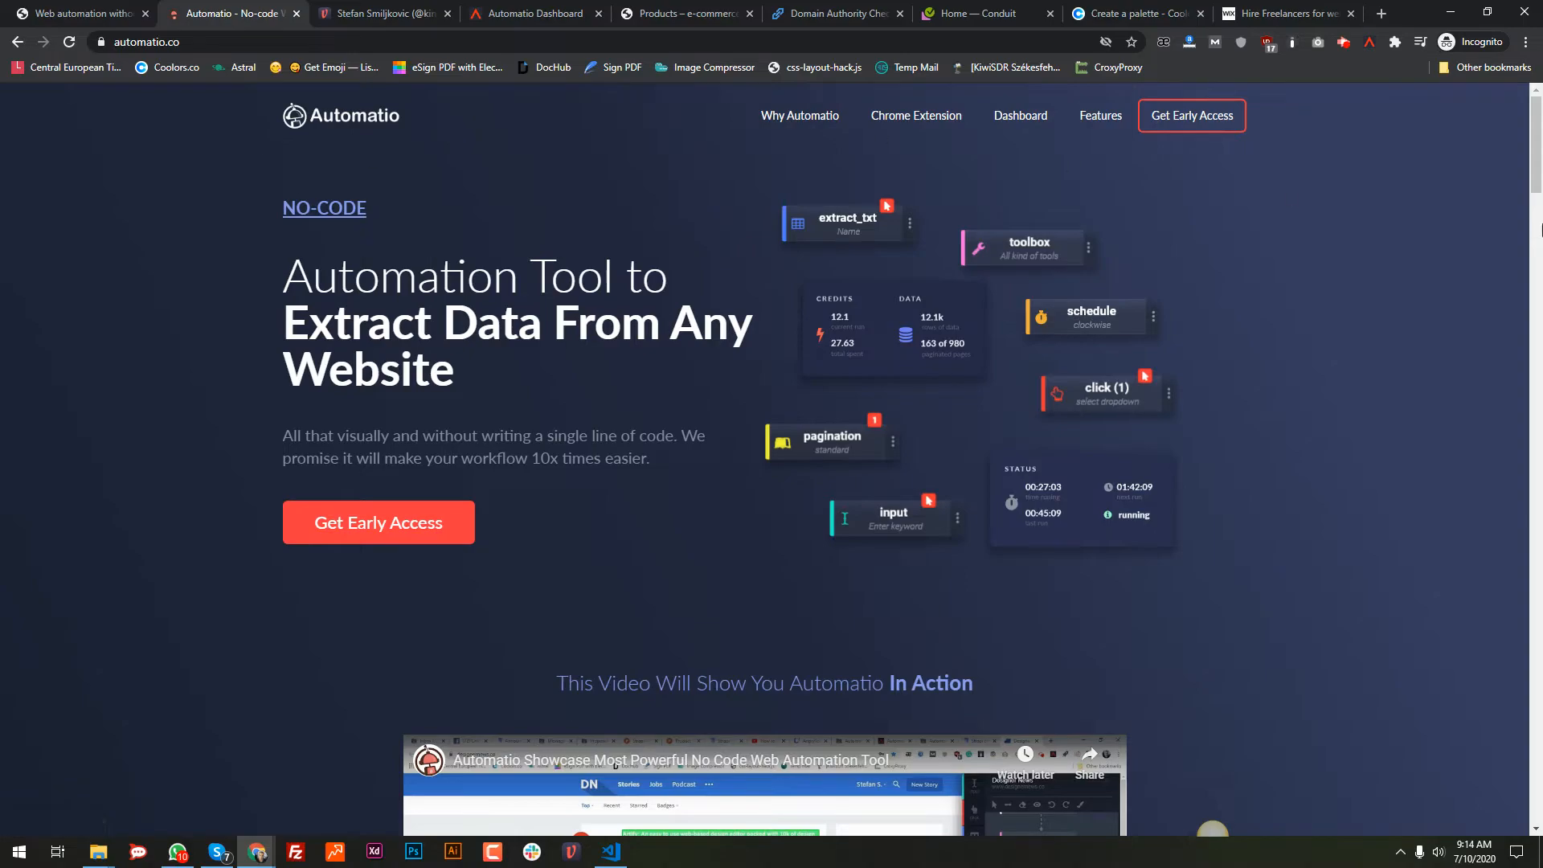
mouse_move(1536, 185)
left_mouse_down()
mouse_move(1537, 306)
mouse_move(1541, 172)
mouse_move(1541, 410)
mouse_move(1536, 158)
left_mouse_up()
left_click(344, 14)
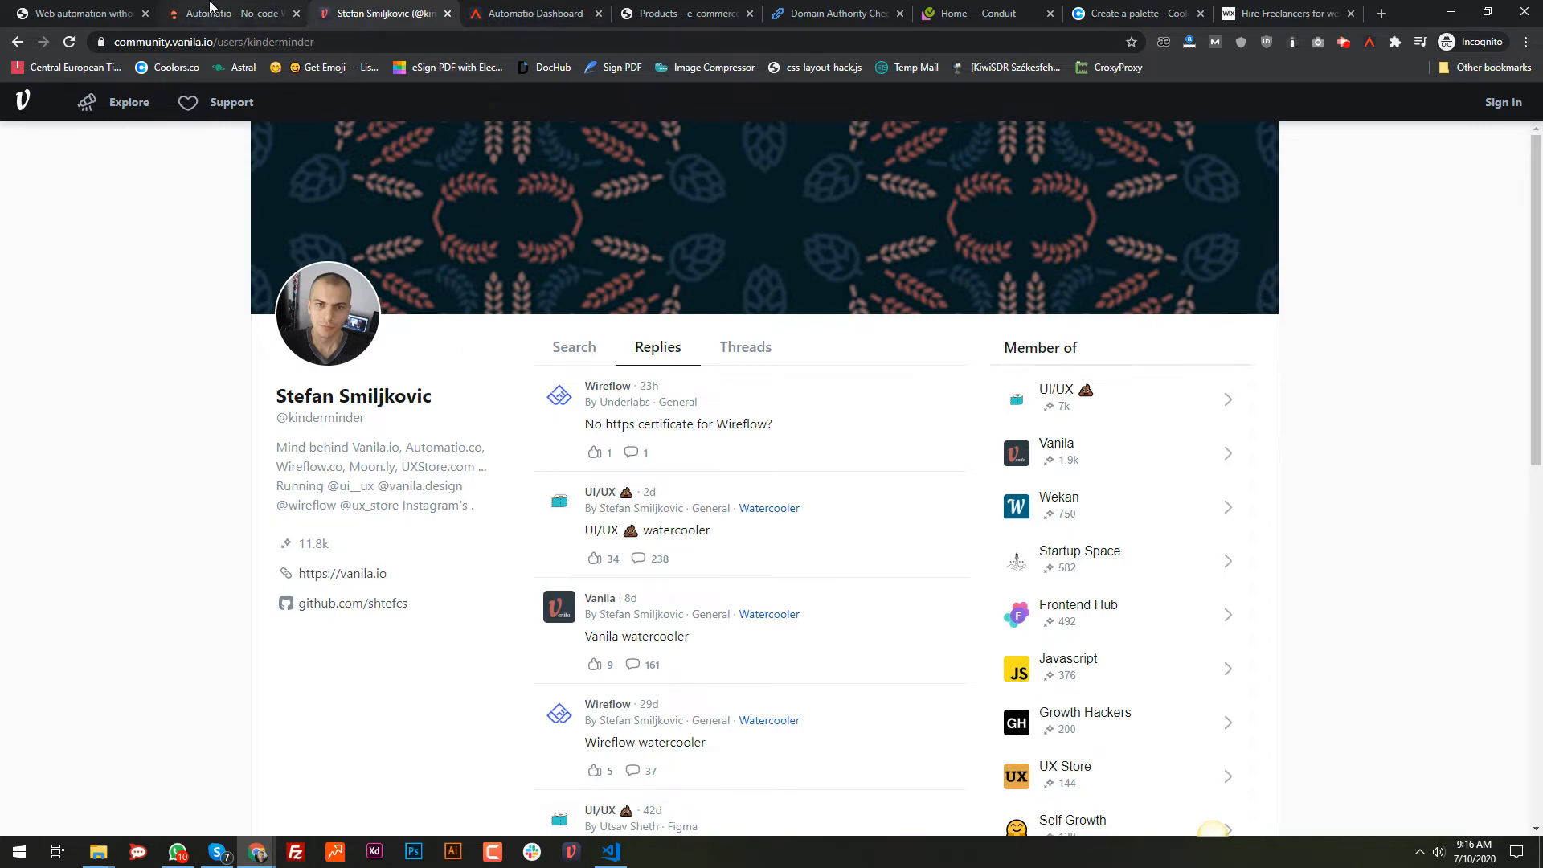
left_click(213, 7)
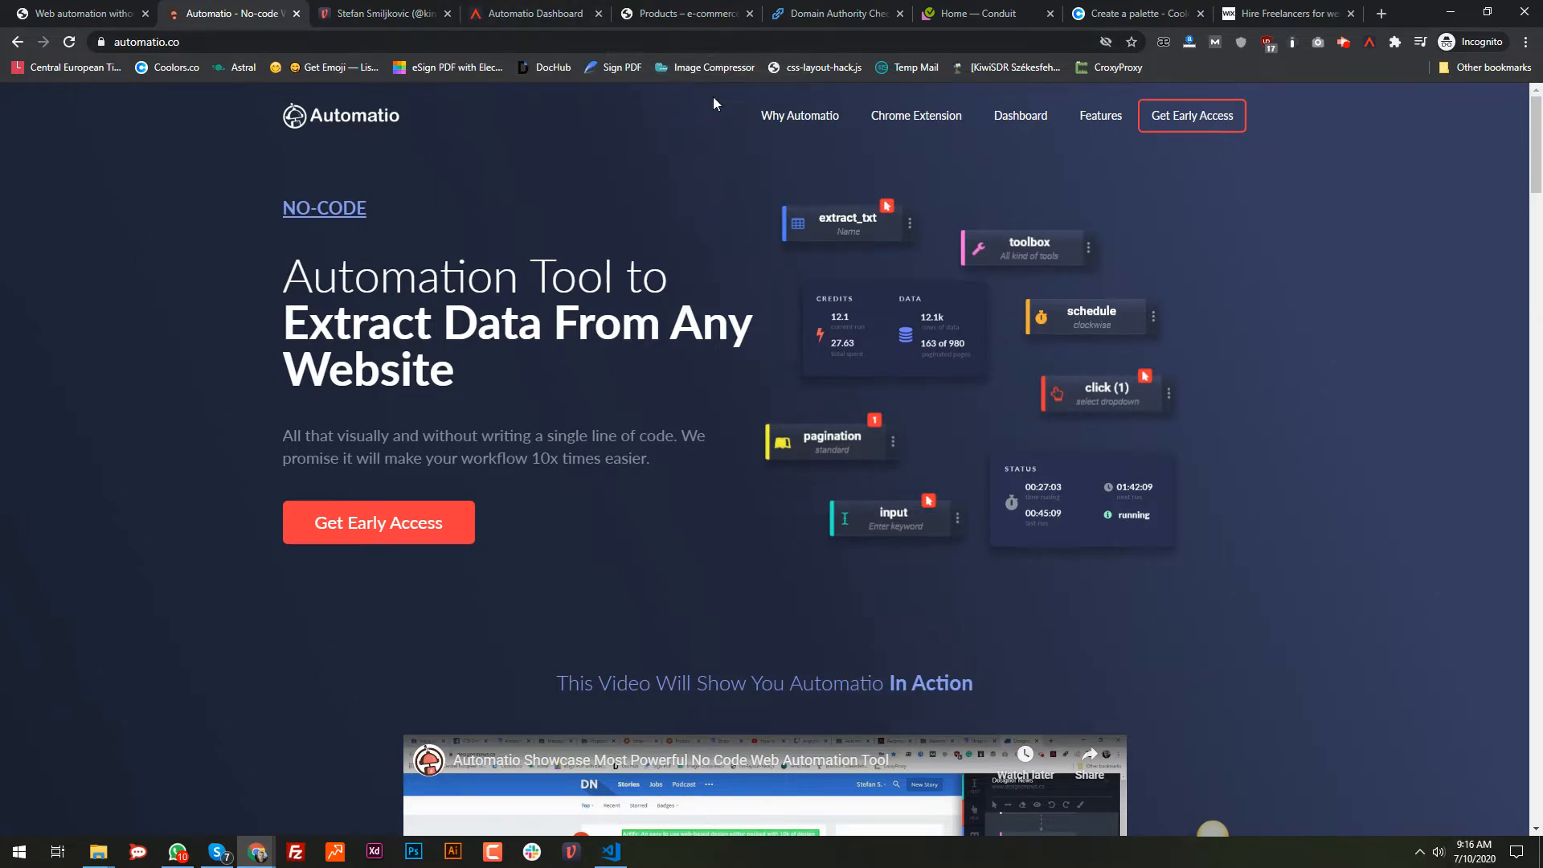
left_click(715, 14)
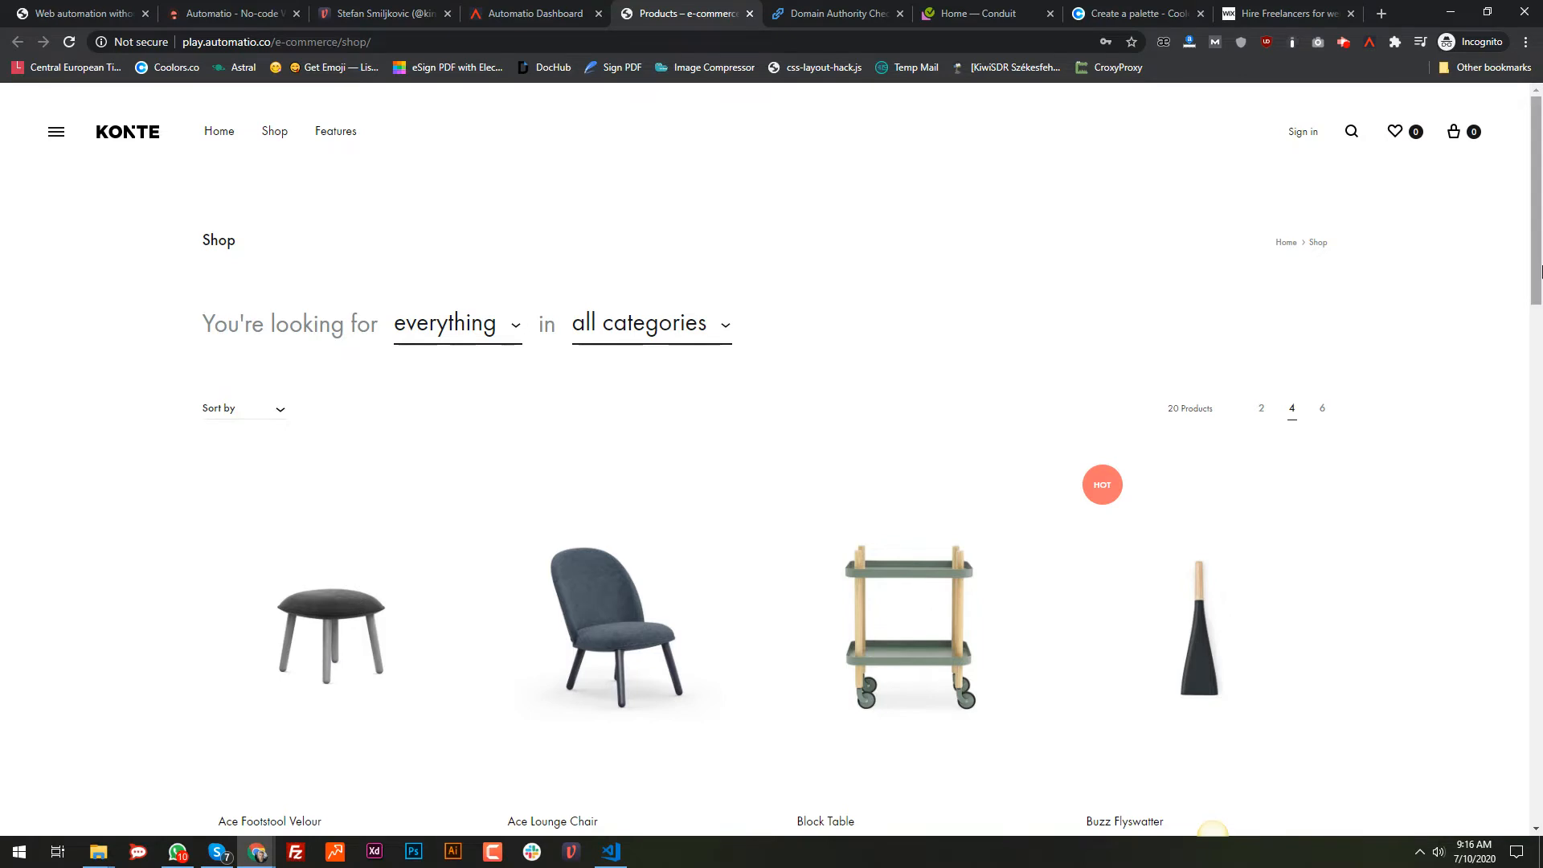
Step: Browse the KONTE product grid, then bring up the Domain Authority Checker page for automatio.co
scroll(837, 531, "down", 5)
scroll(1081, 458, "up", 5)
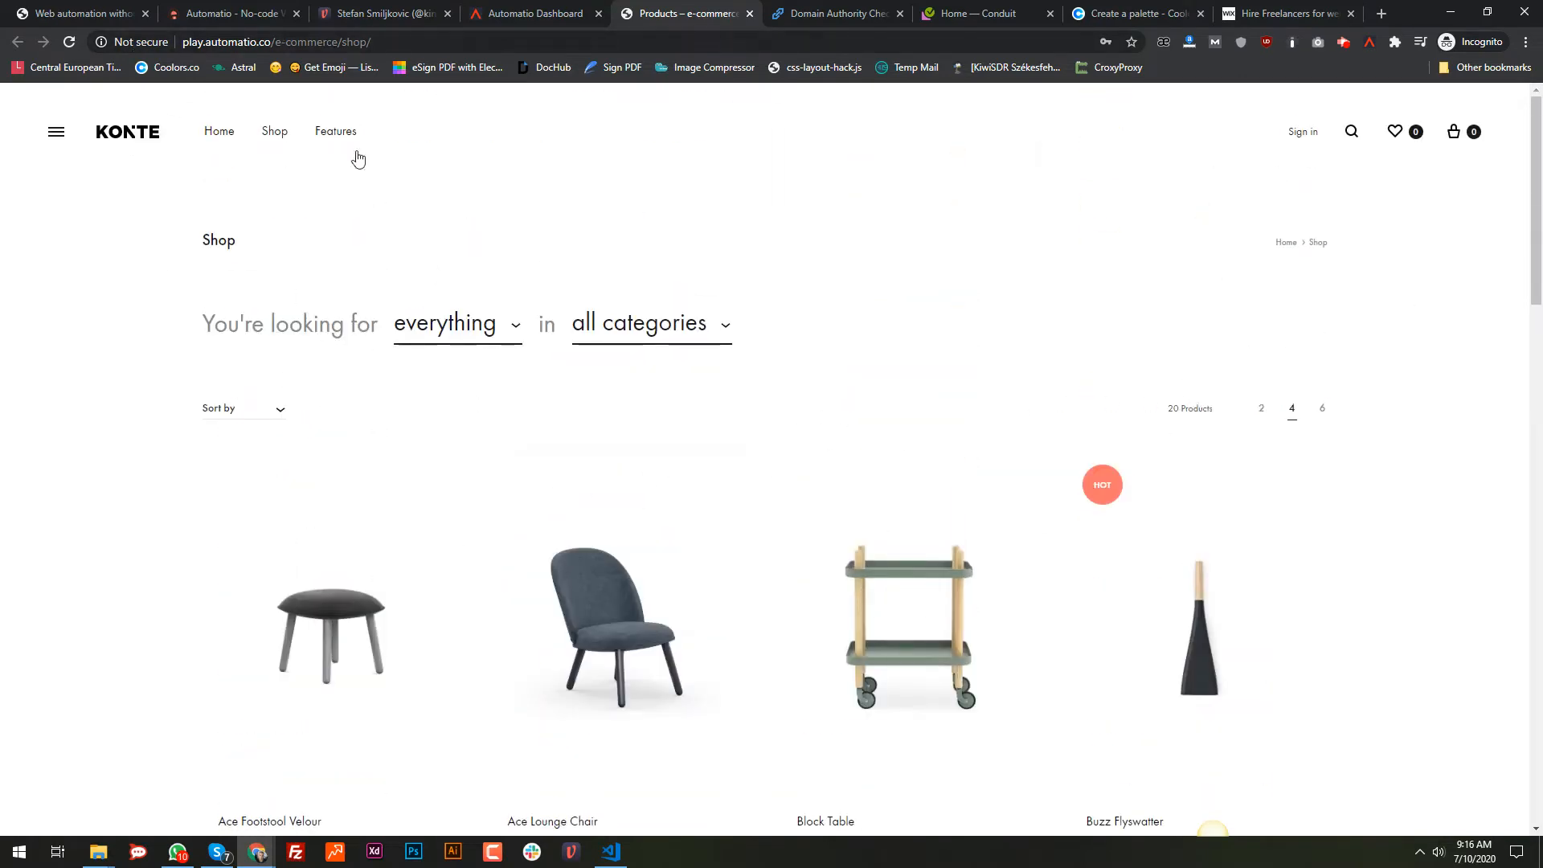
scroll(765, 461, "down", 2)
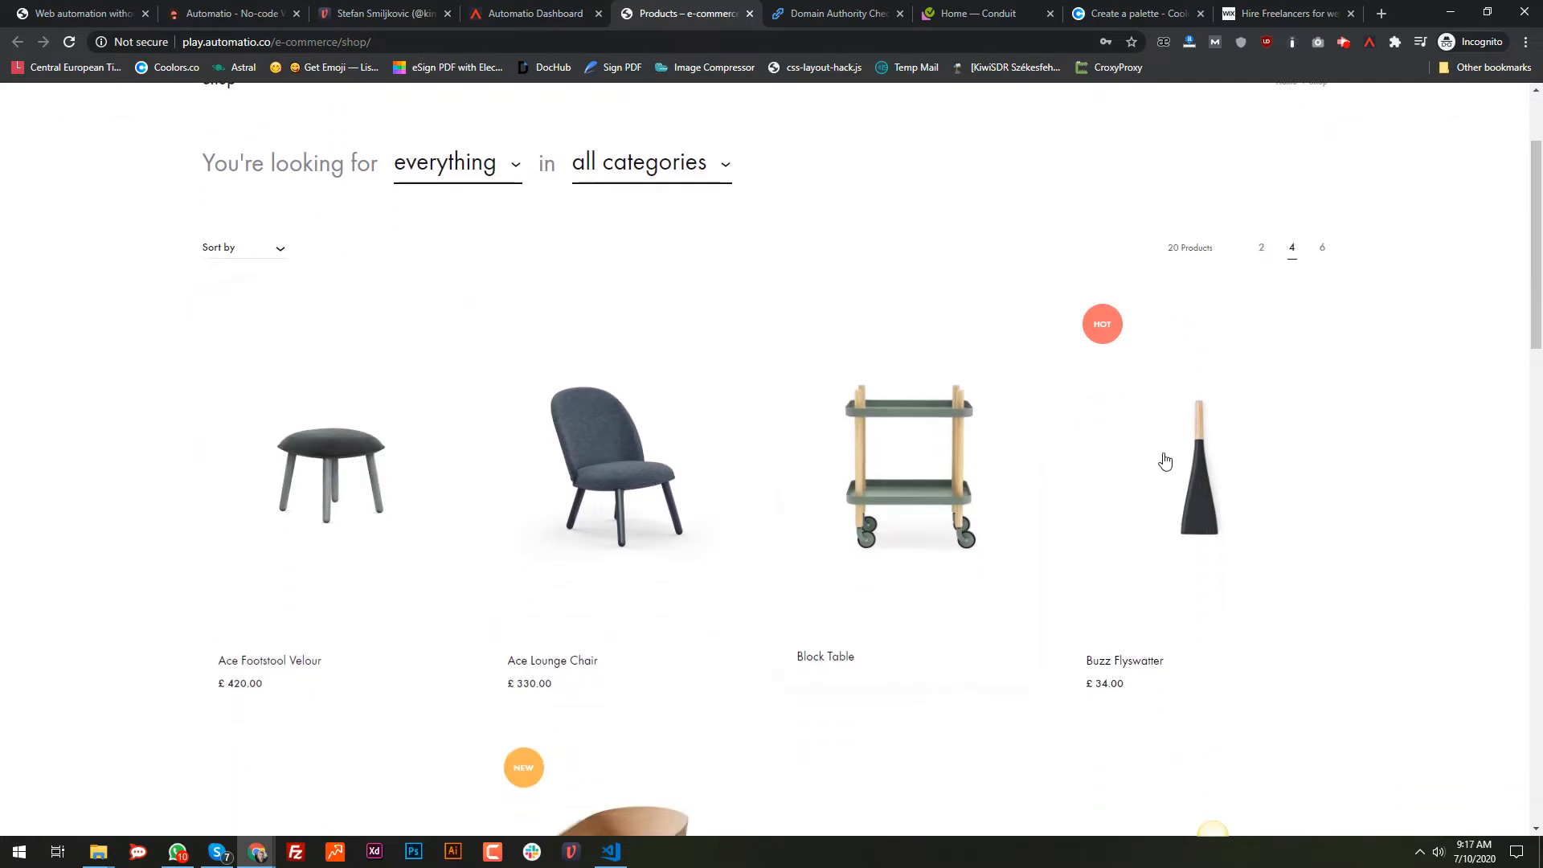
scroll(1165, 461, "down", 12)
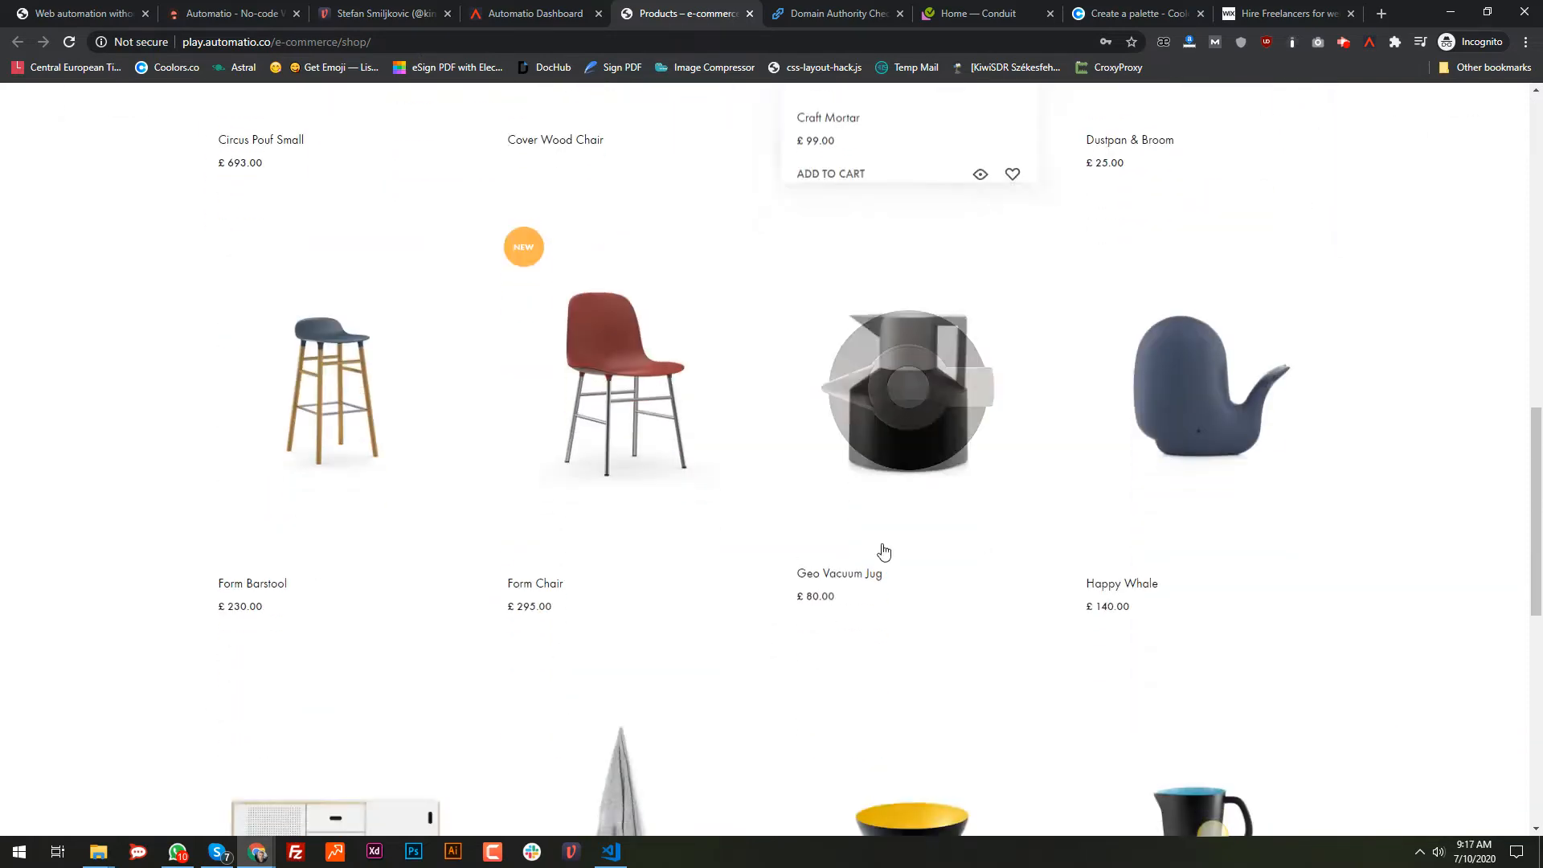
scroll(888, 558, "down", 9)
scroll(732, 498, "up", 9)
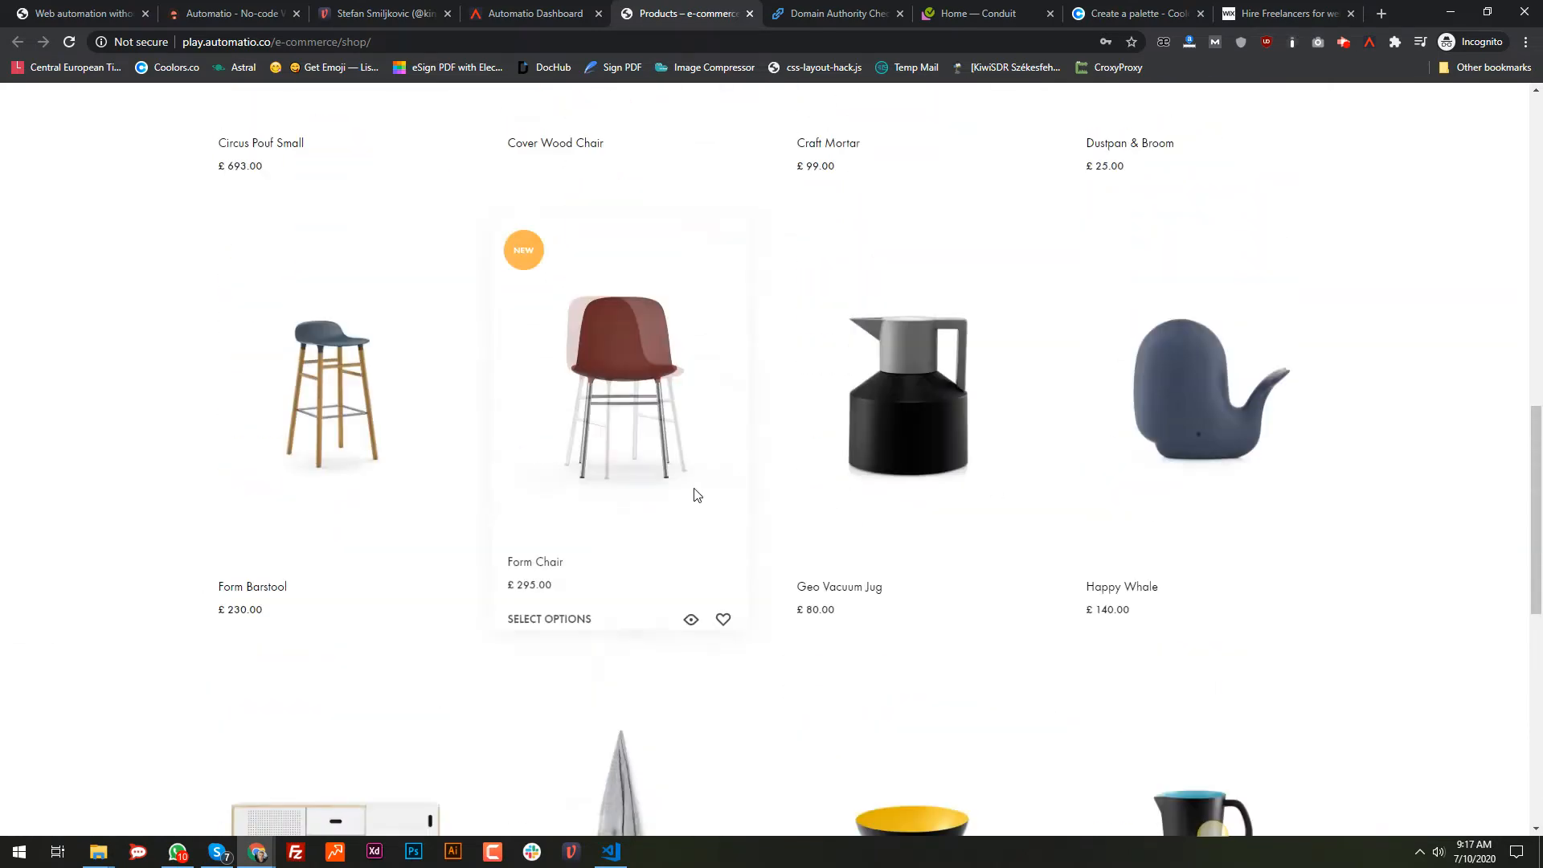
scroll(696, 496, "up", 12)
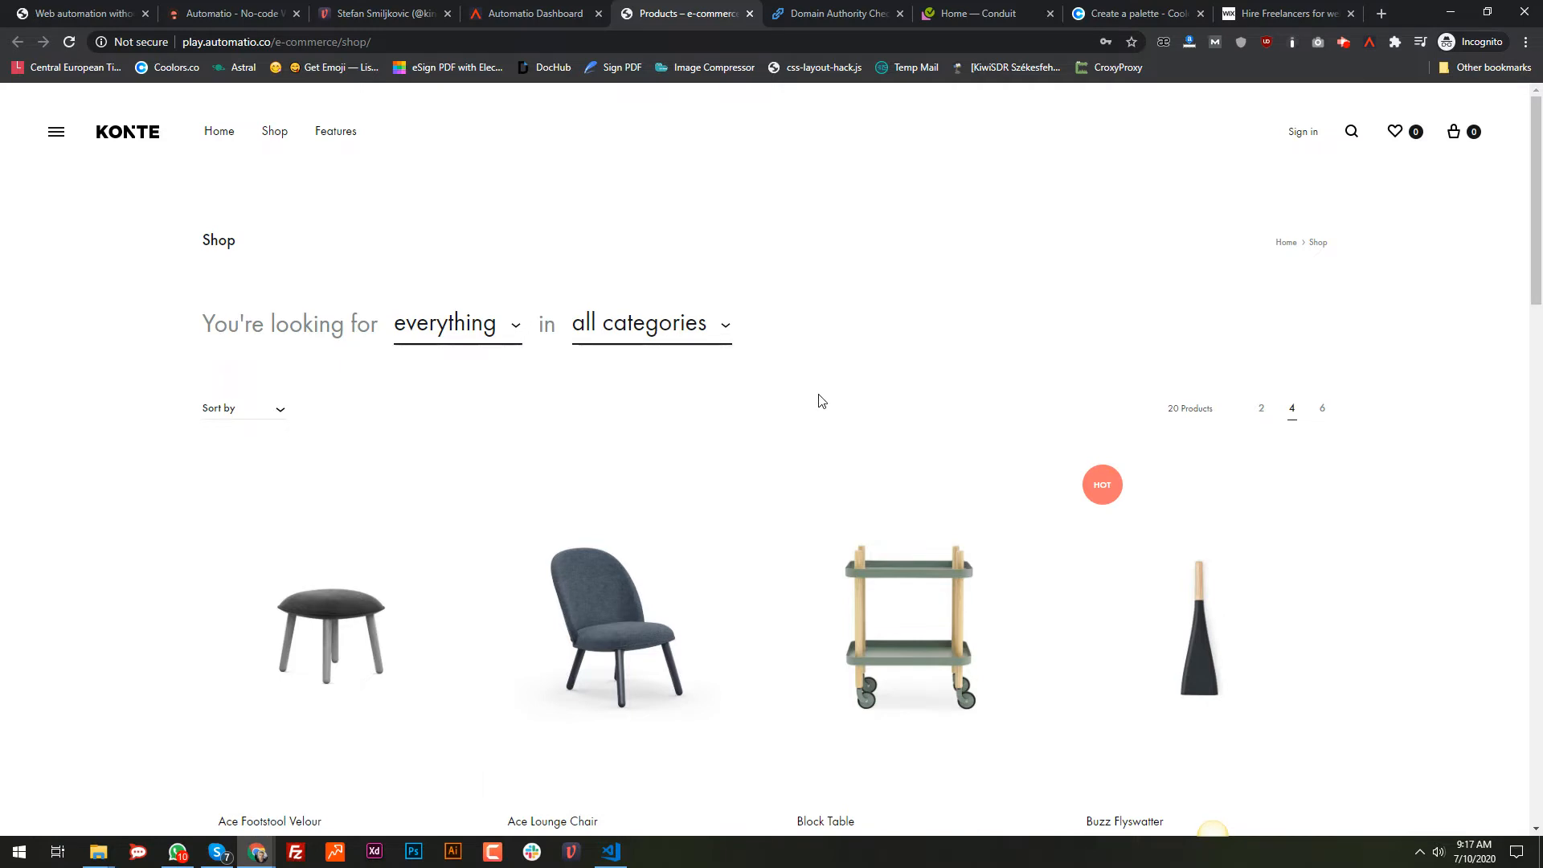
left_click(819, 16)
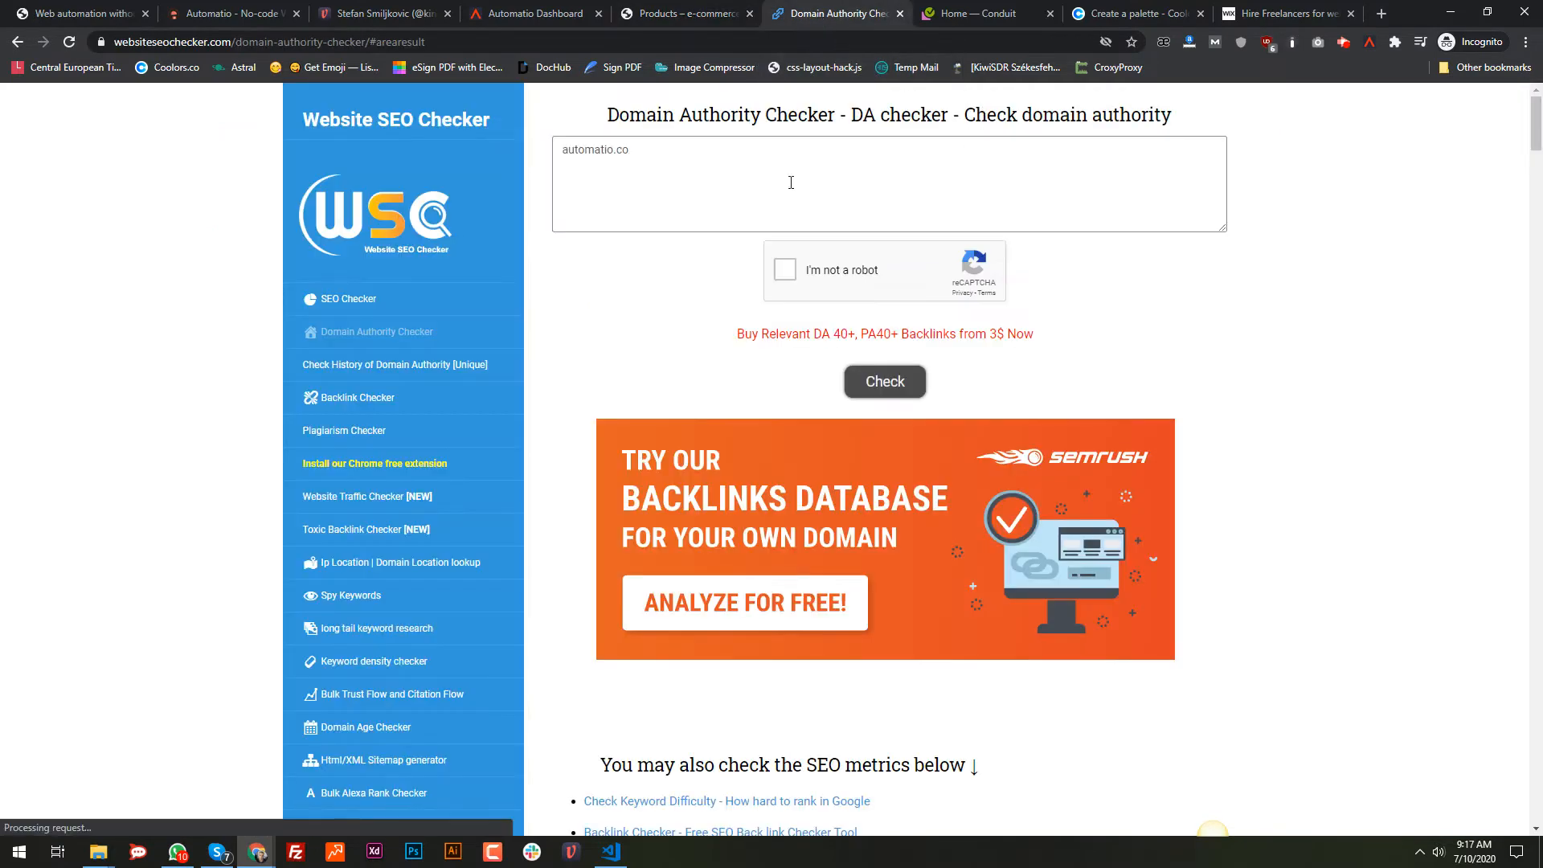
Step: Review the checker form holding automatio.co, then switch over to the Conduit demo blog
scroll(596, 338, "down", 3)
scroll(596, 338, "down", 3)
scroll(685, 358, "up", 6)
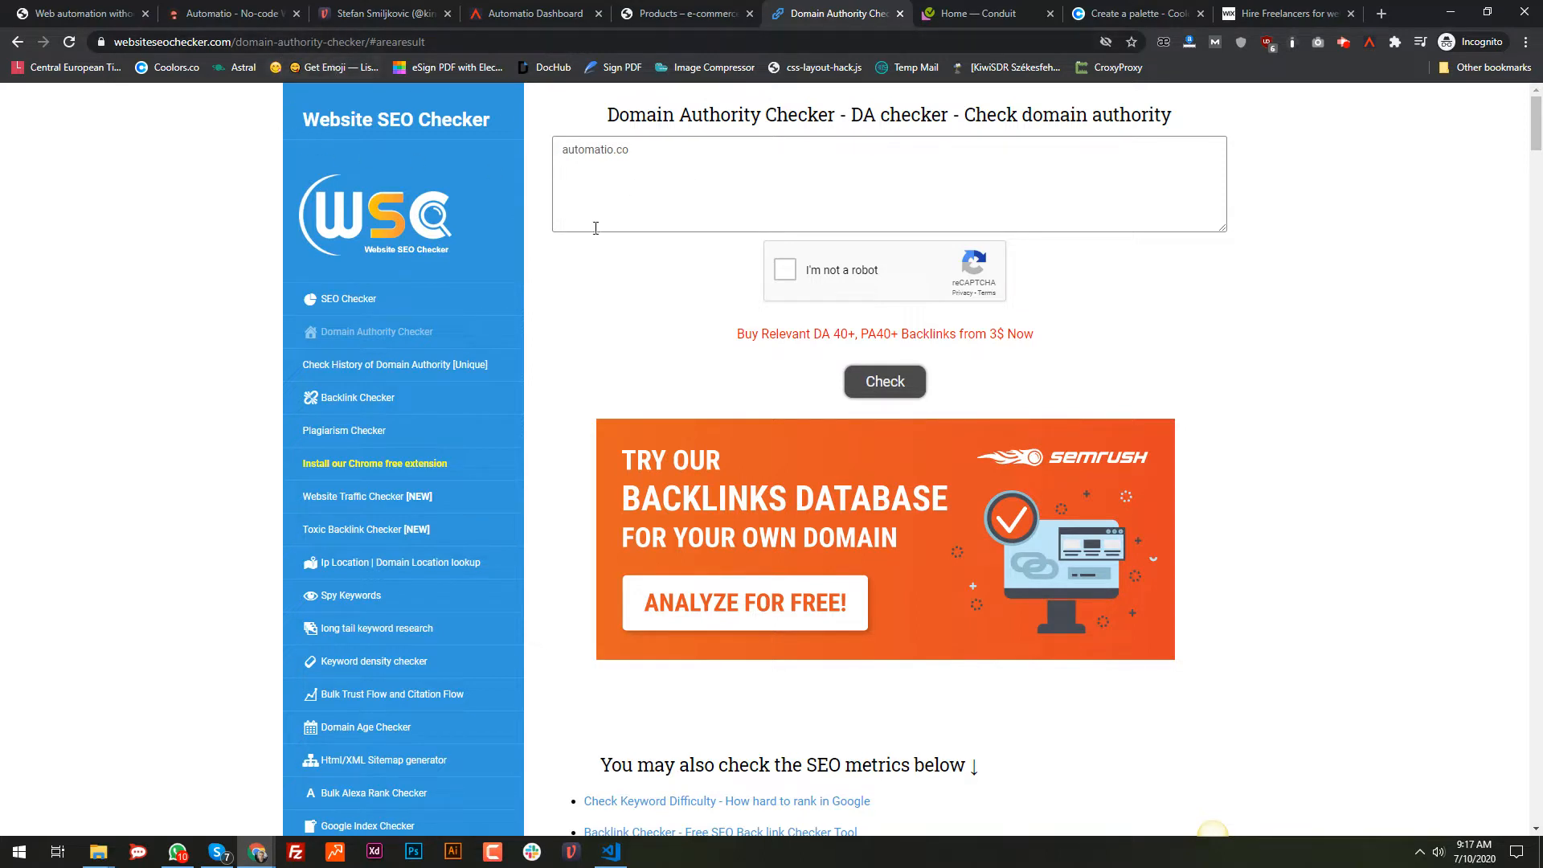
left_click(647, 158)
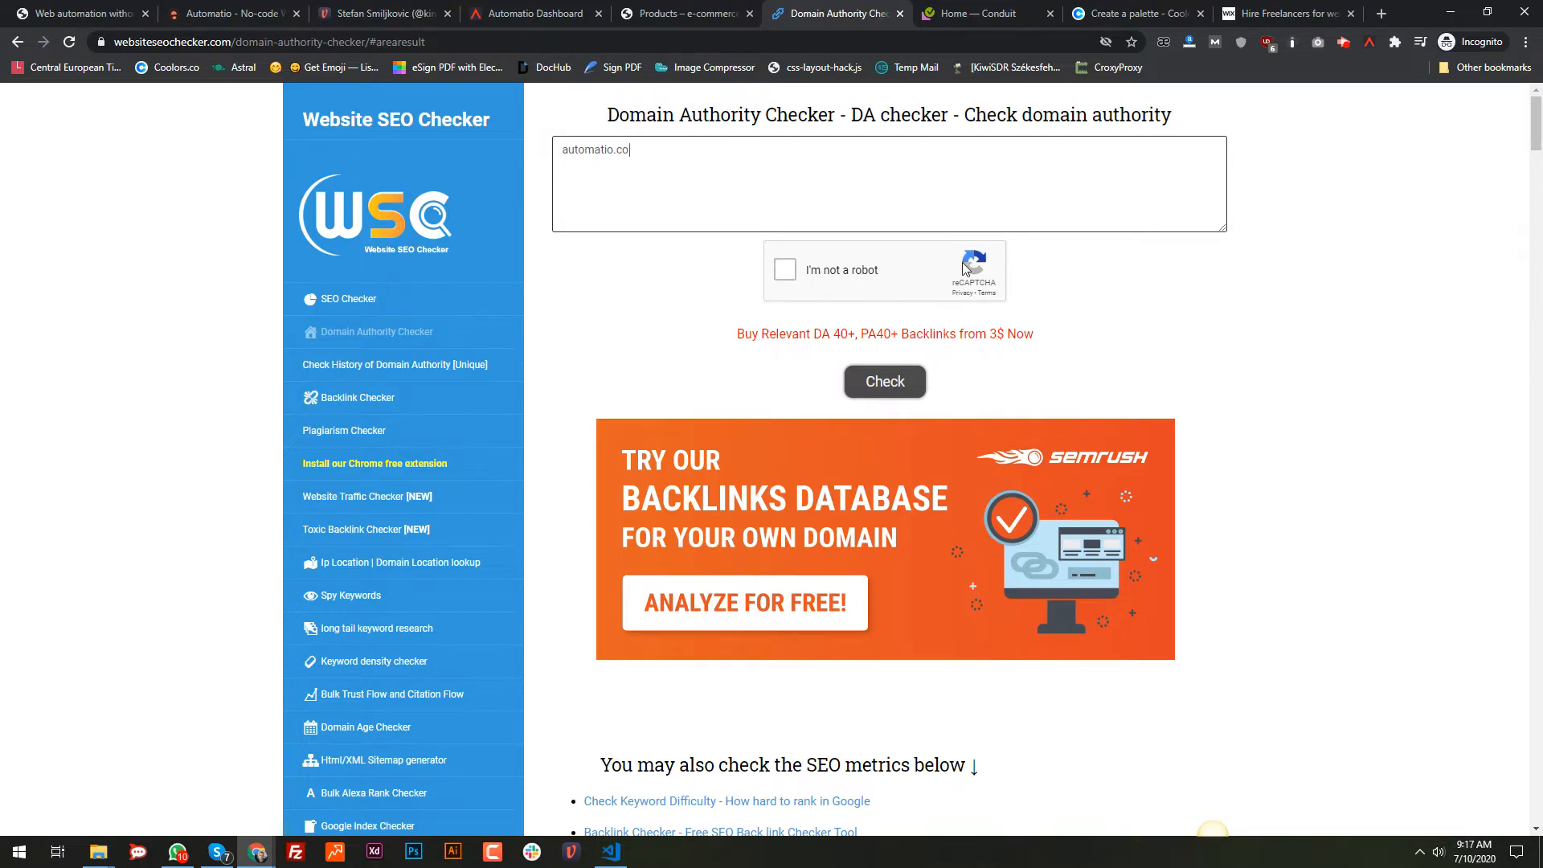
scroll(919, 410, "down", 5)
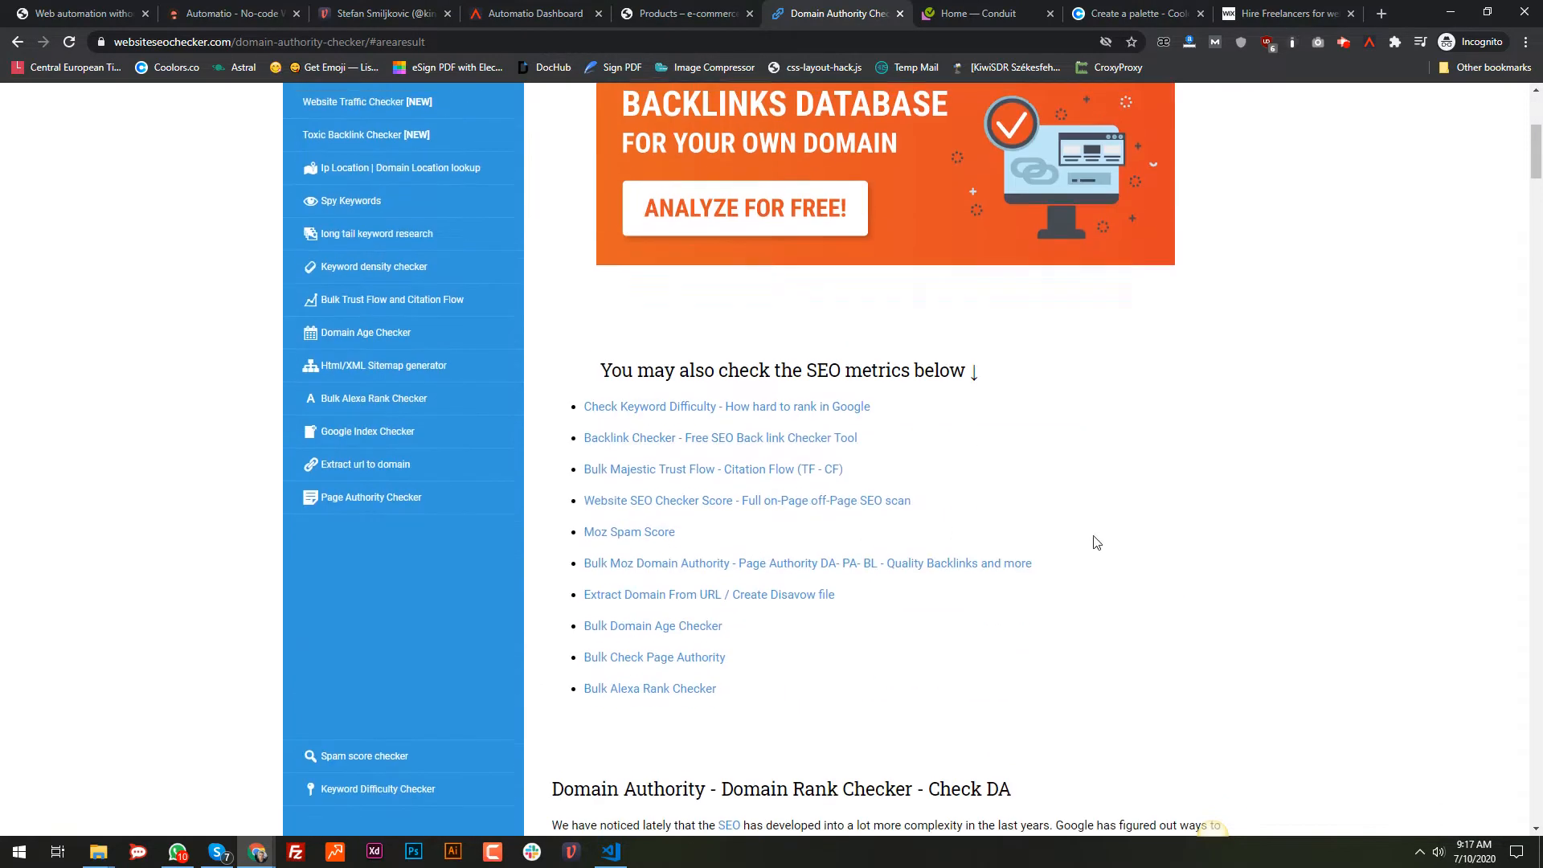
scroll(643, 627, "up", 5)
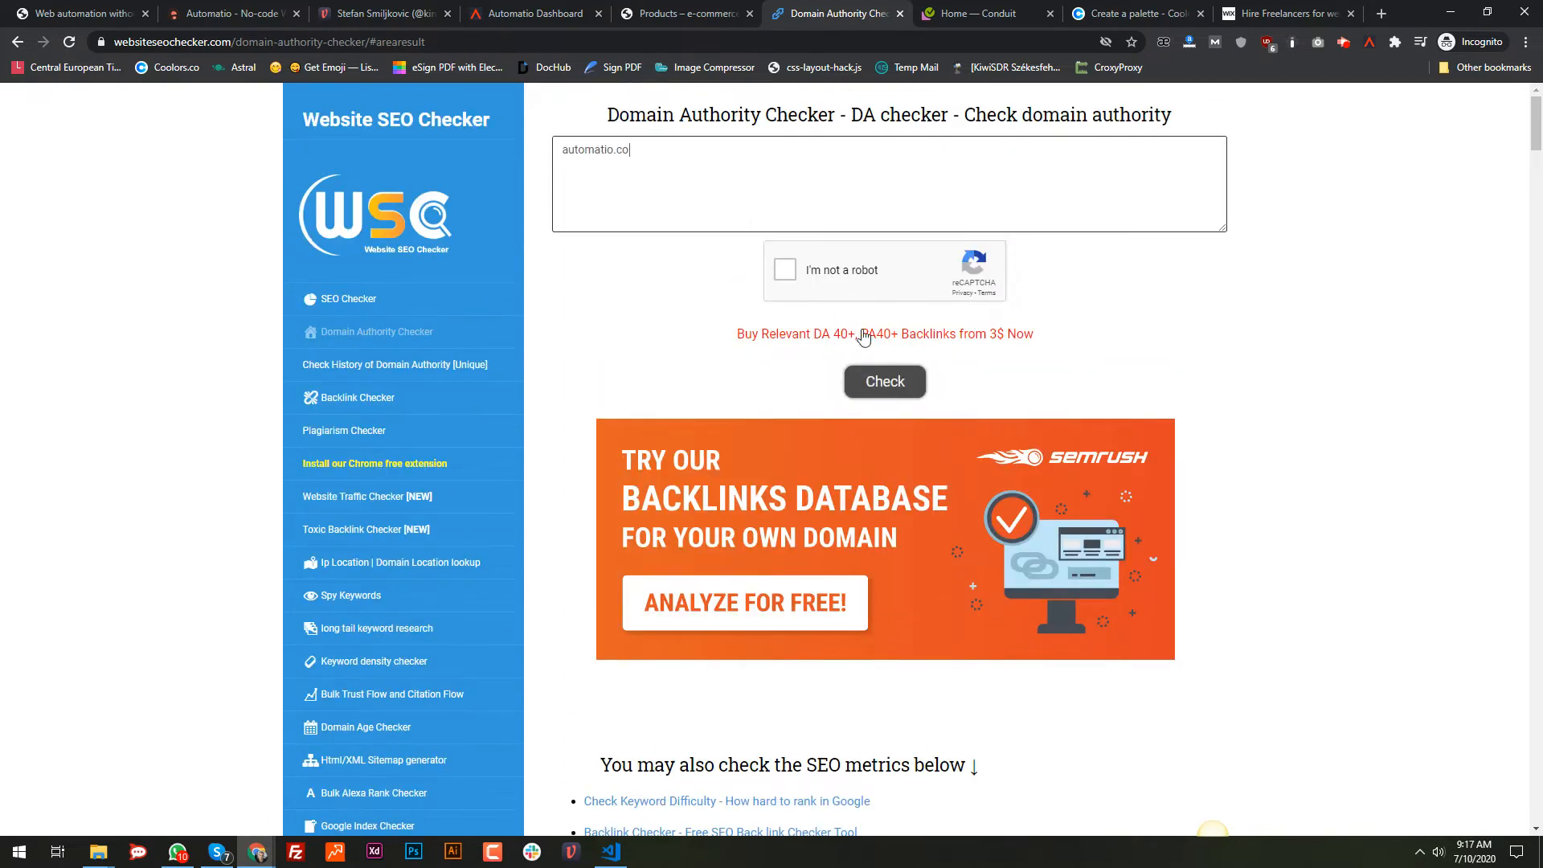
left_click(991, 11)
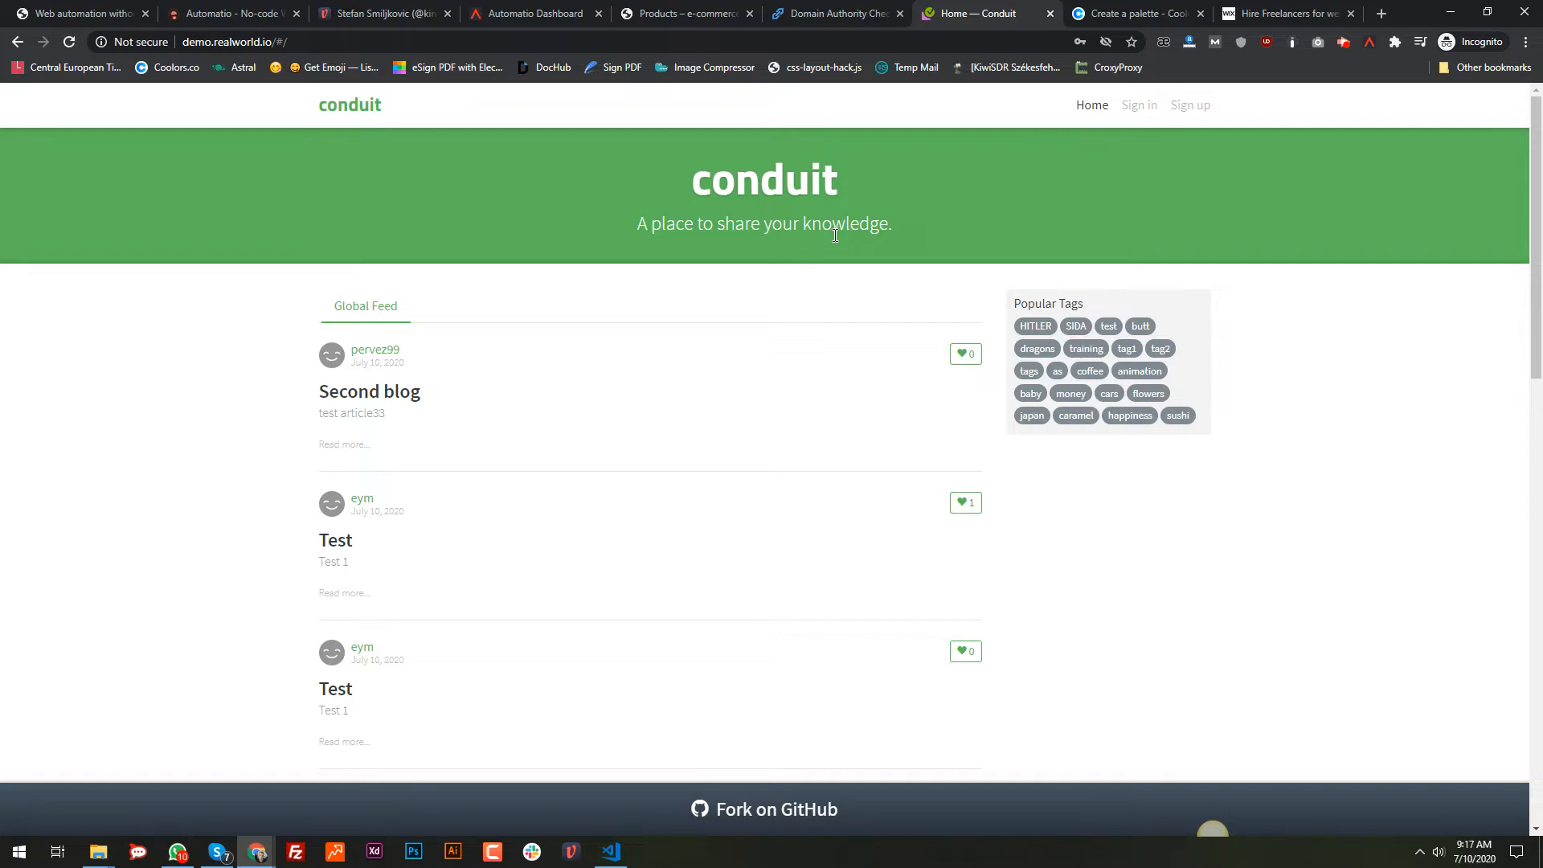
Step: Cycle through the Coolors, Wix, Conduit, checker and Dashboard tabs, landing back on the KONTE shop
left_click(1107, 8)
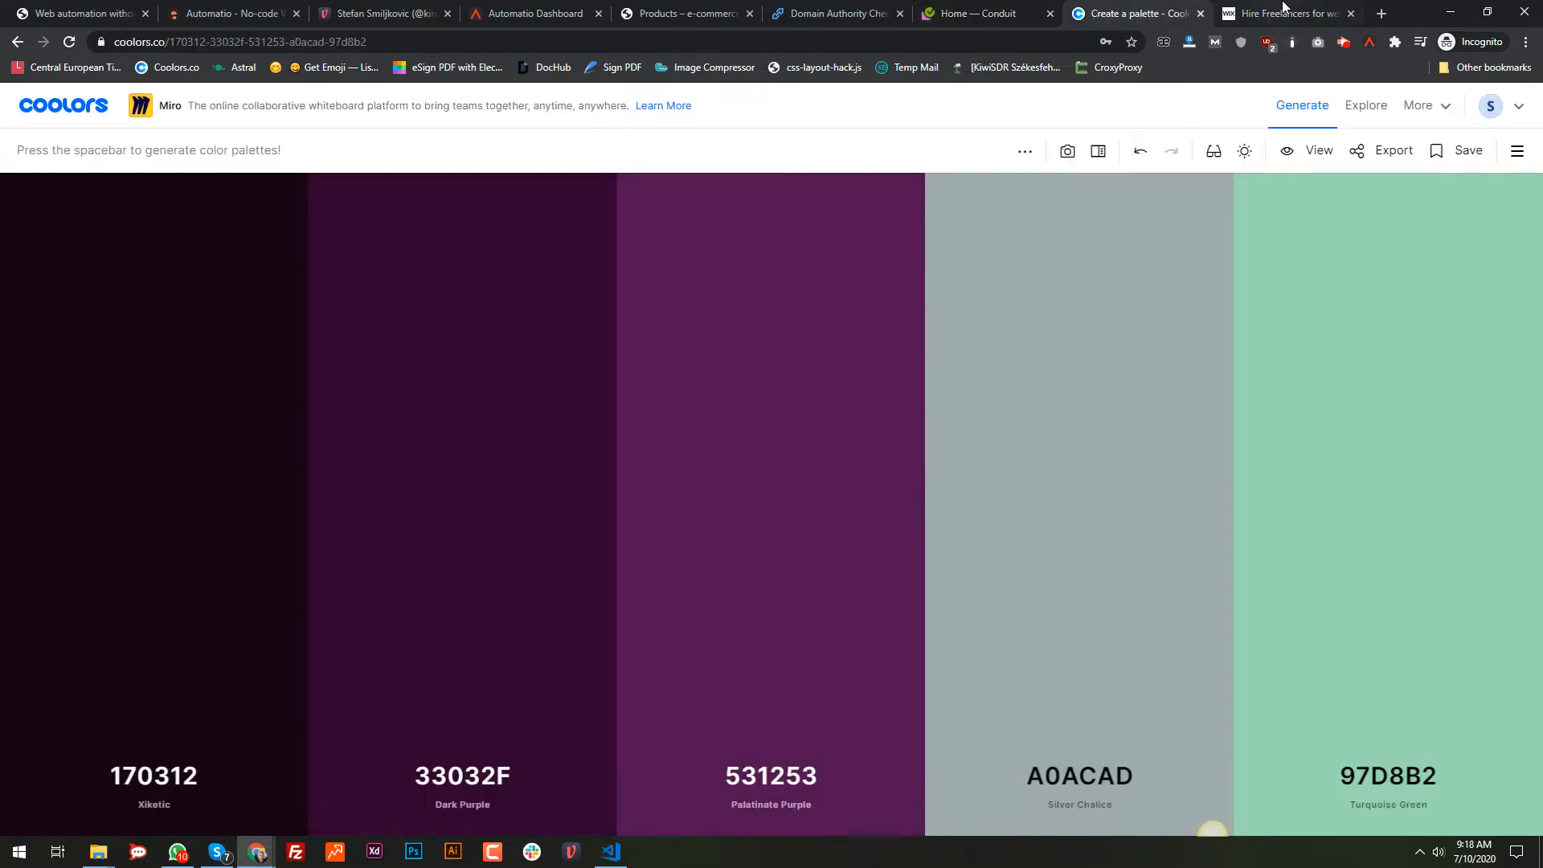
left_click(1286, 8)
left_click(1153, 8)
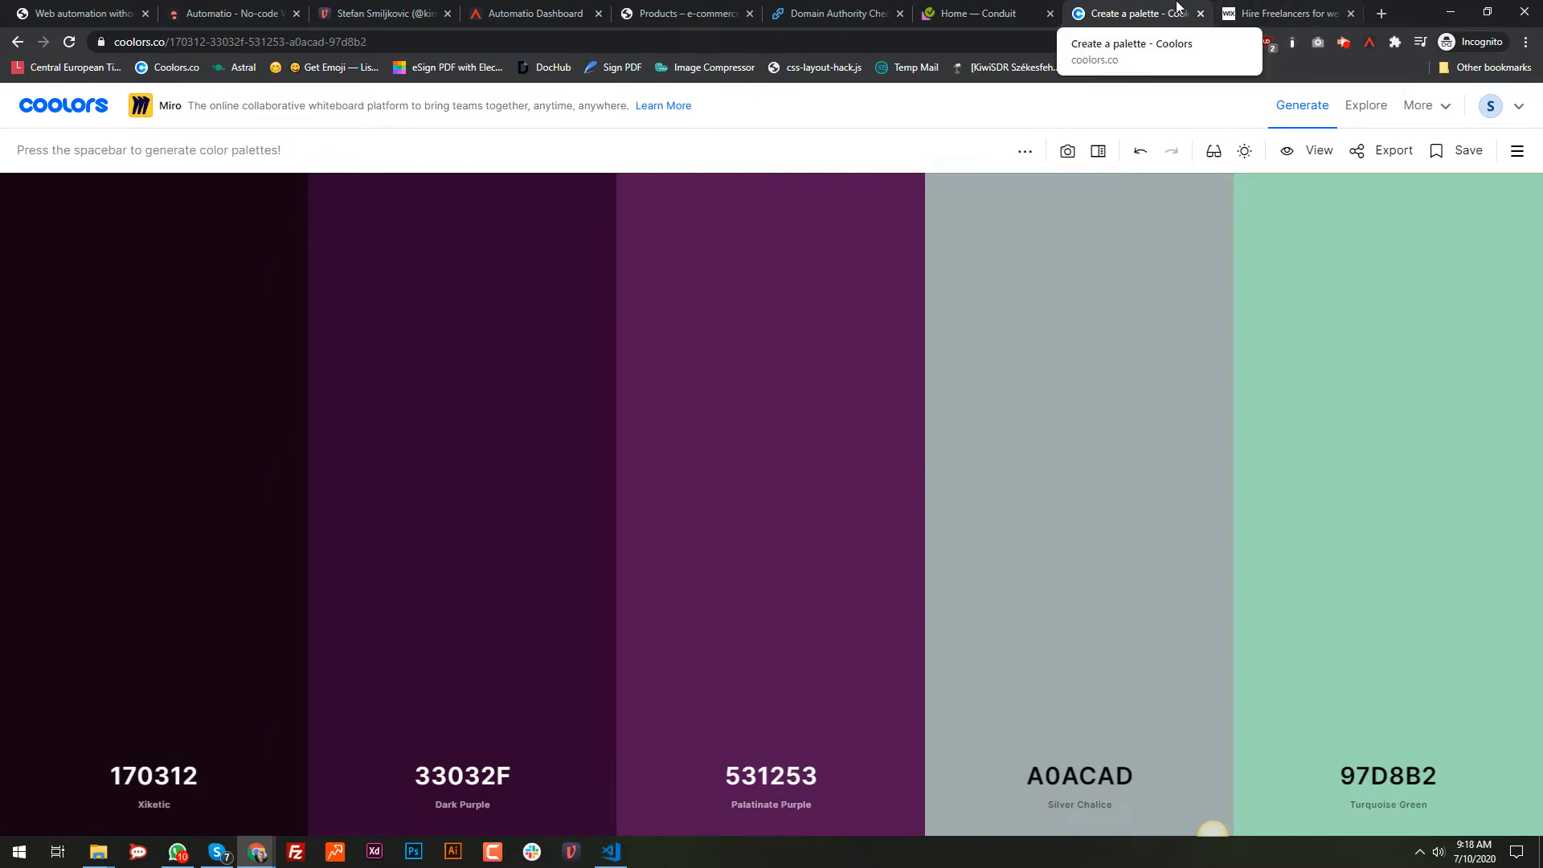
left_click(1241, 7)
left_click(1168, 6)
left_click(996, 10)
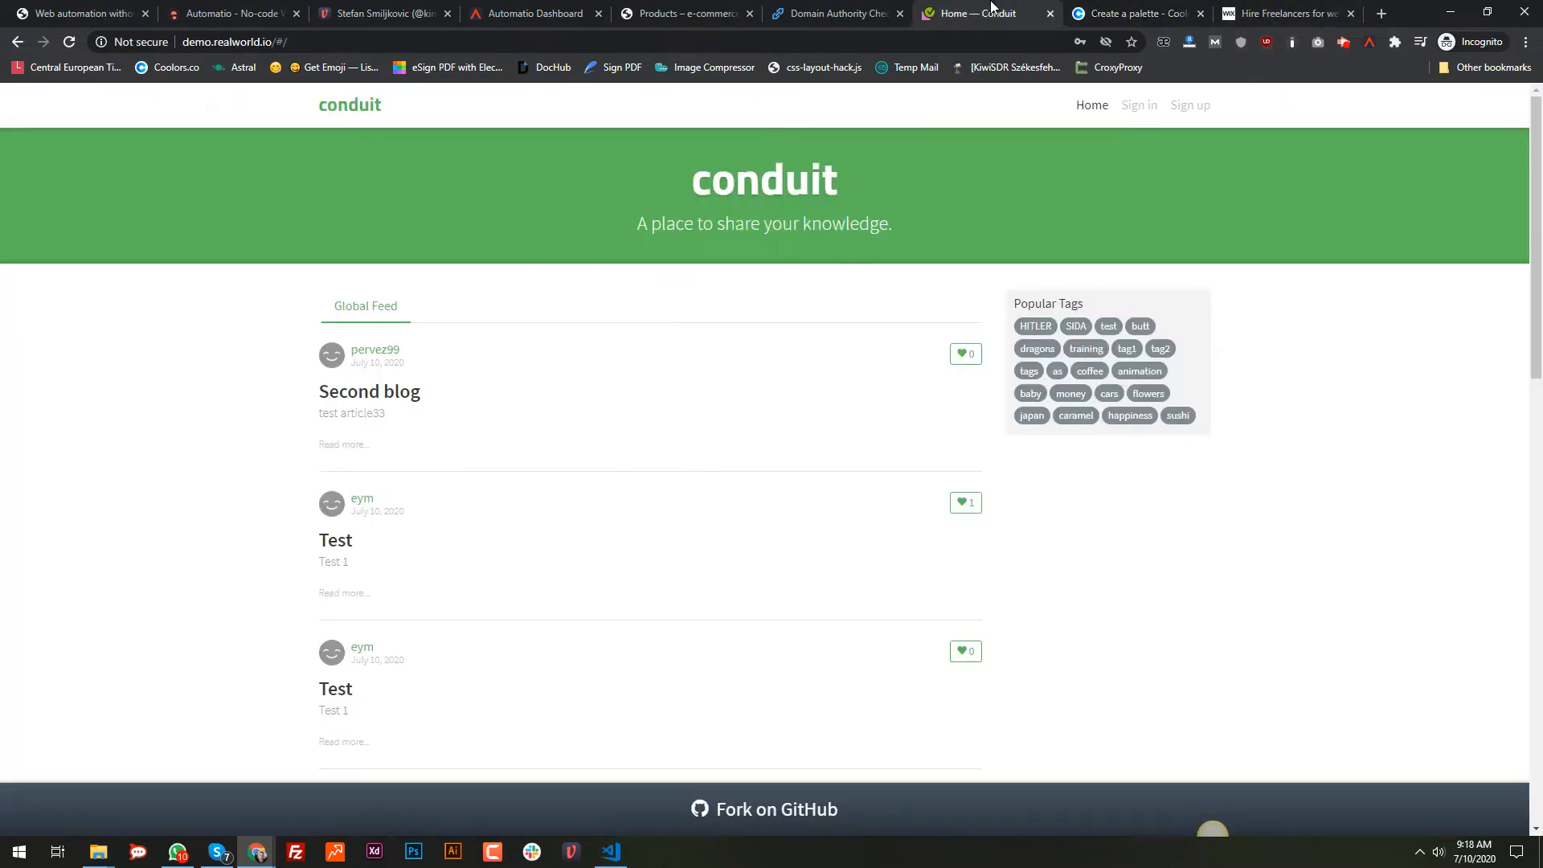
left_click(844, 8)
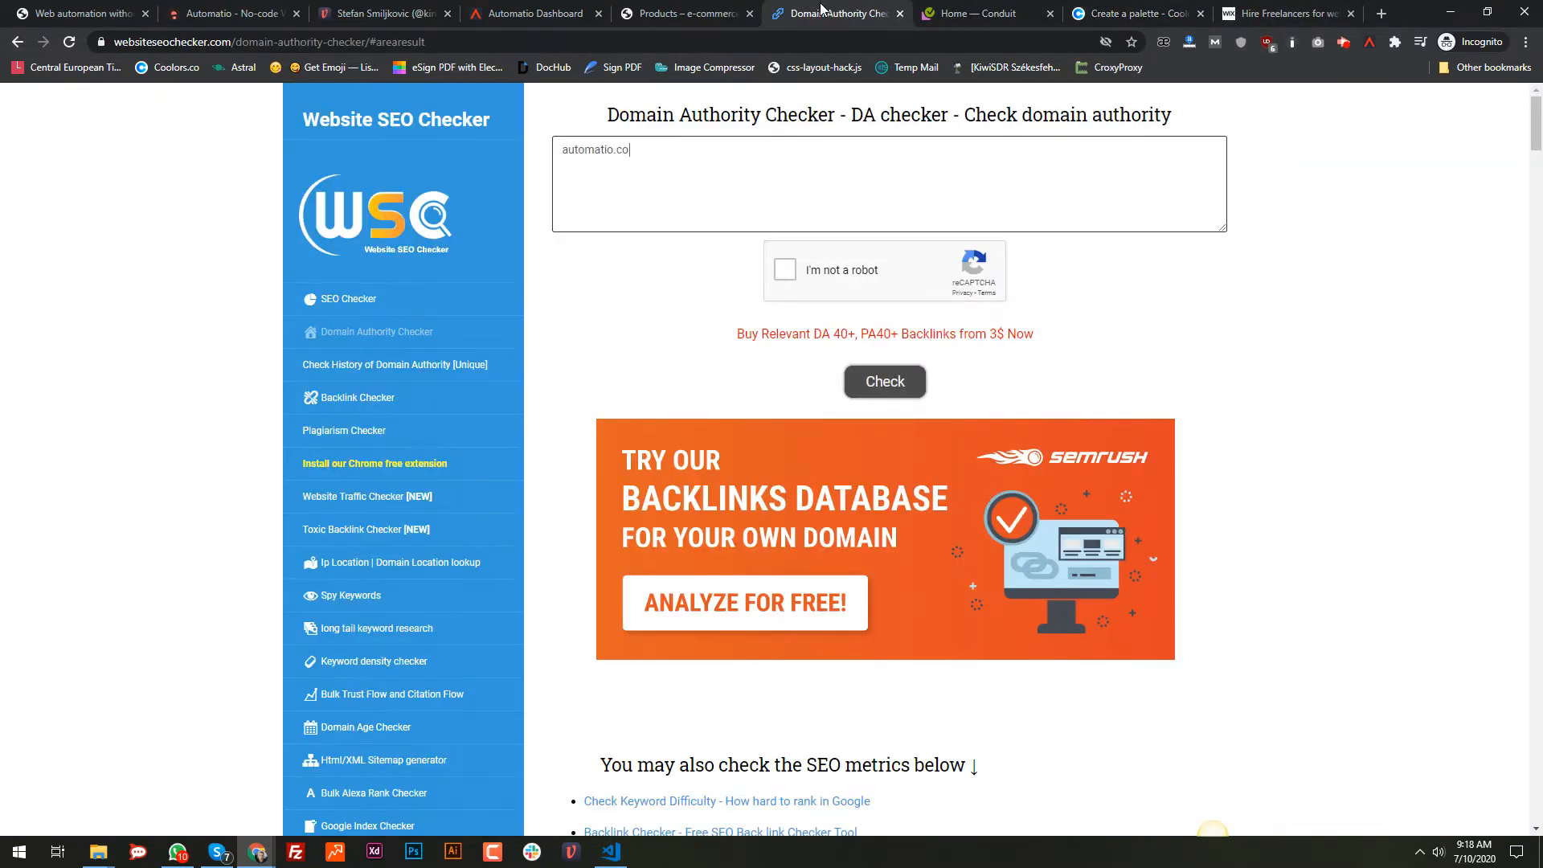
left_click(487, 8)
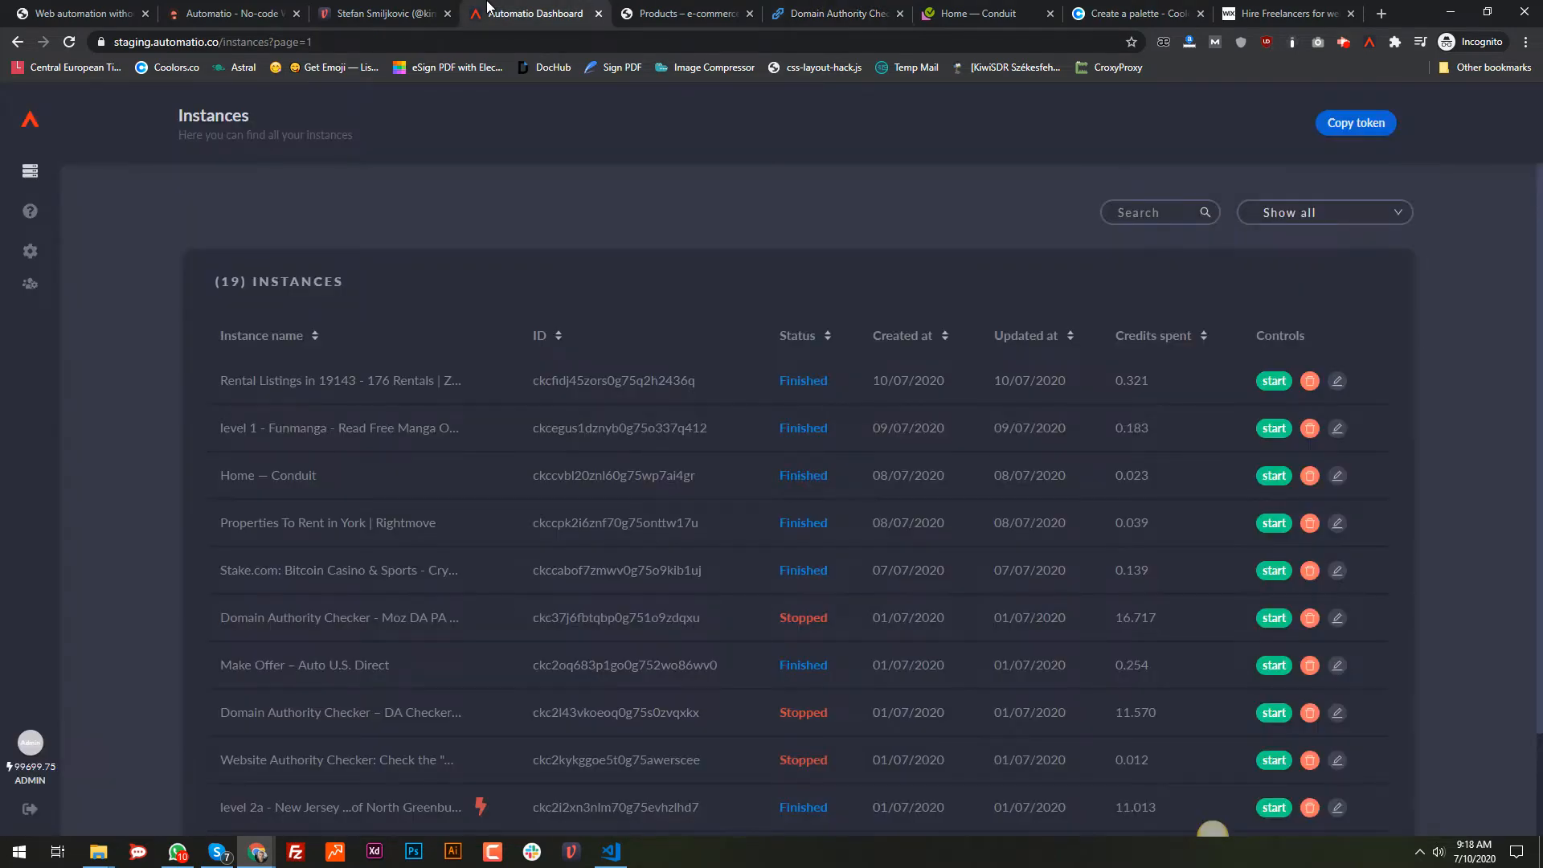
left_click(683, 11)
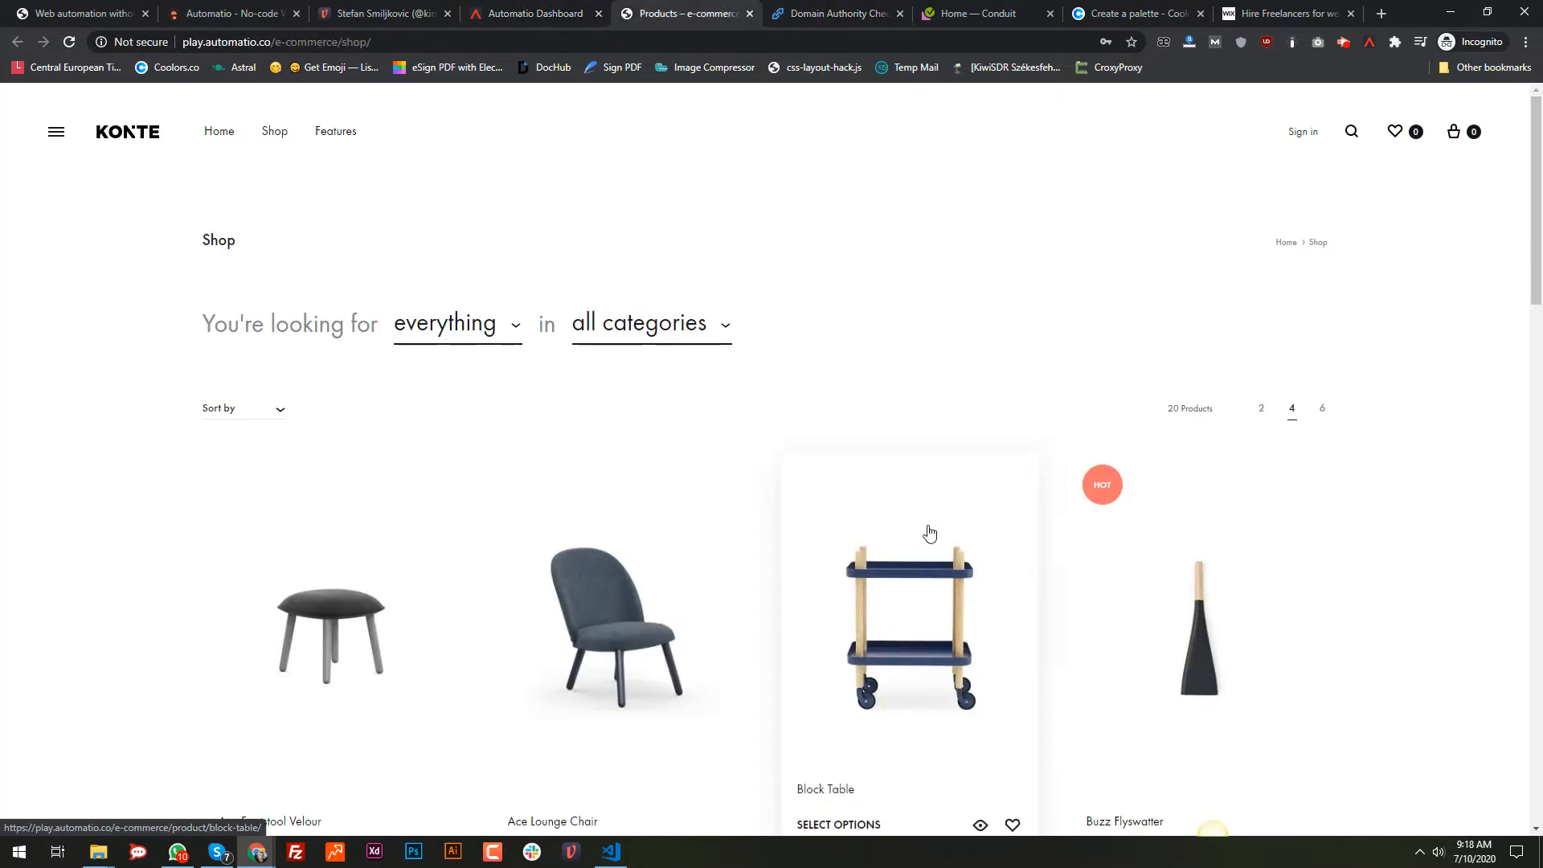
Step: Look at the Ace Footstool Velour product, return to the shop listing, and launch the Automatio extension
scroll(929, 522, "down", 5)
scroll(985, 493, "up", 5)
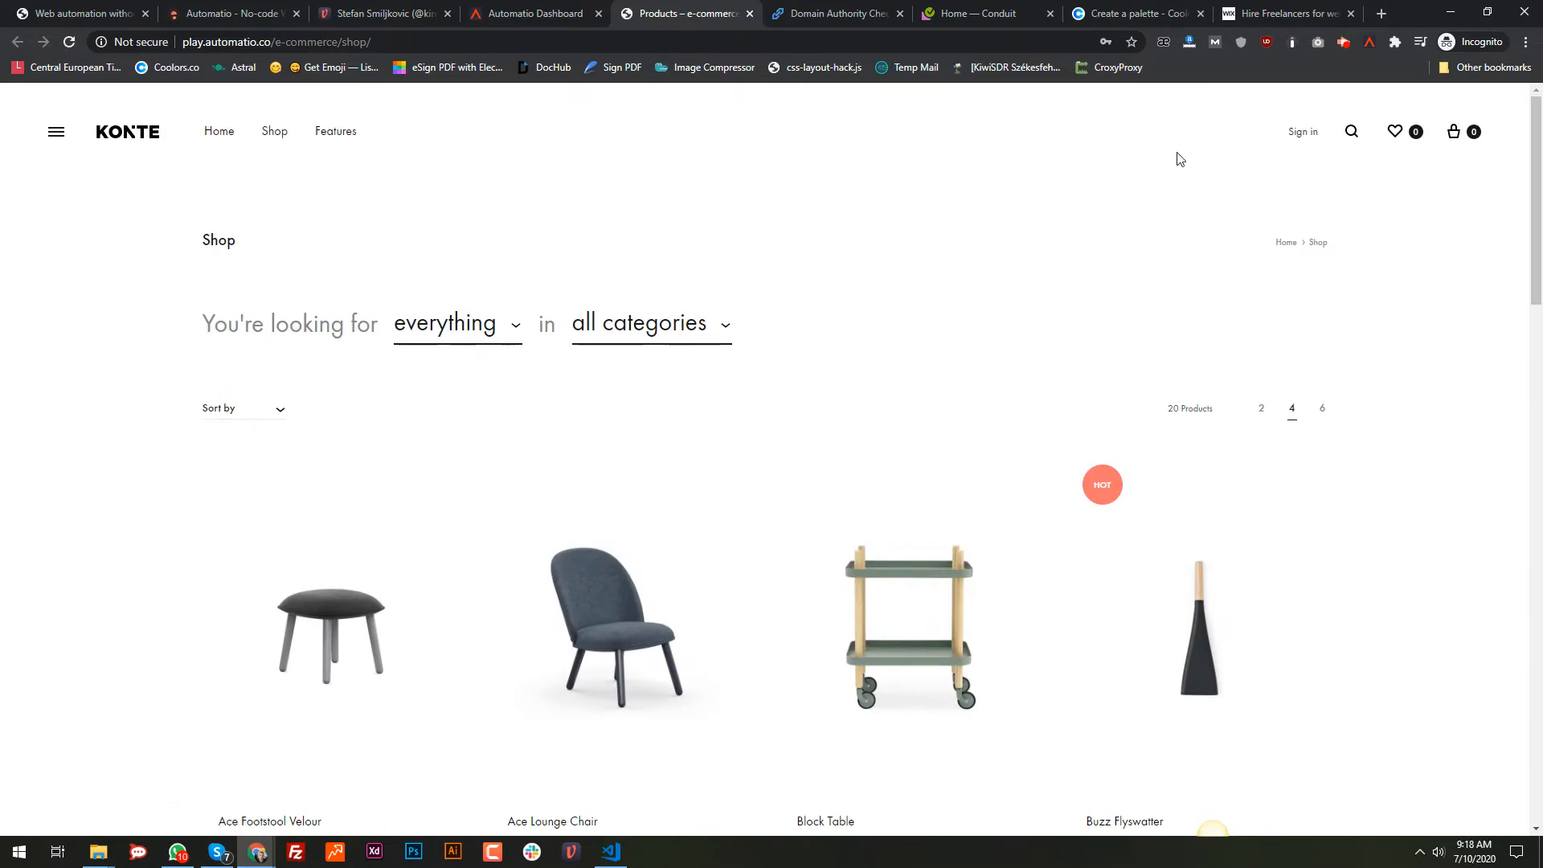
scroll(337, 620, "down", 13)
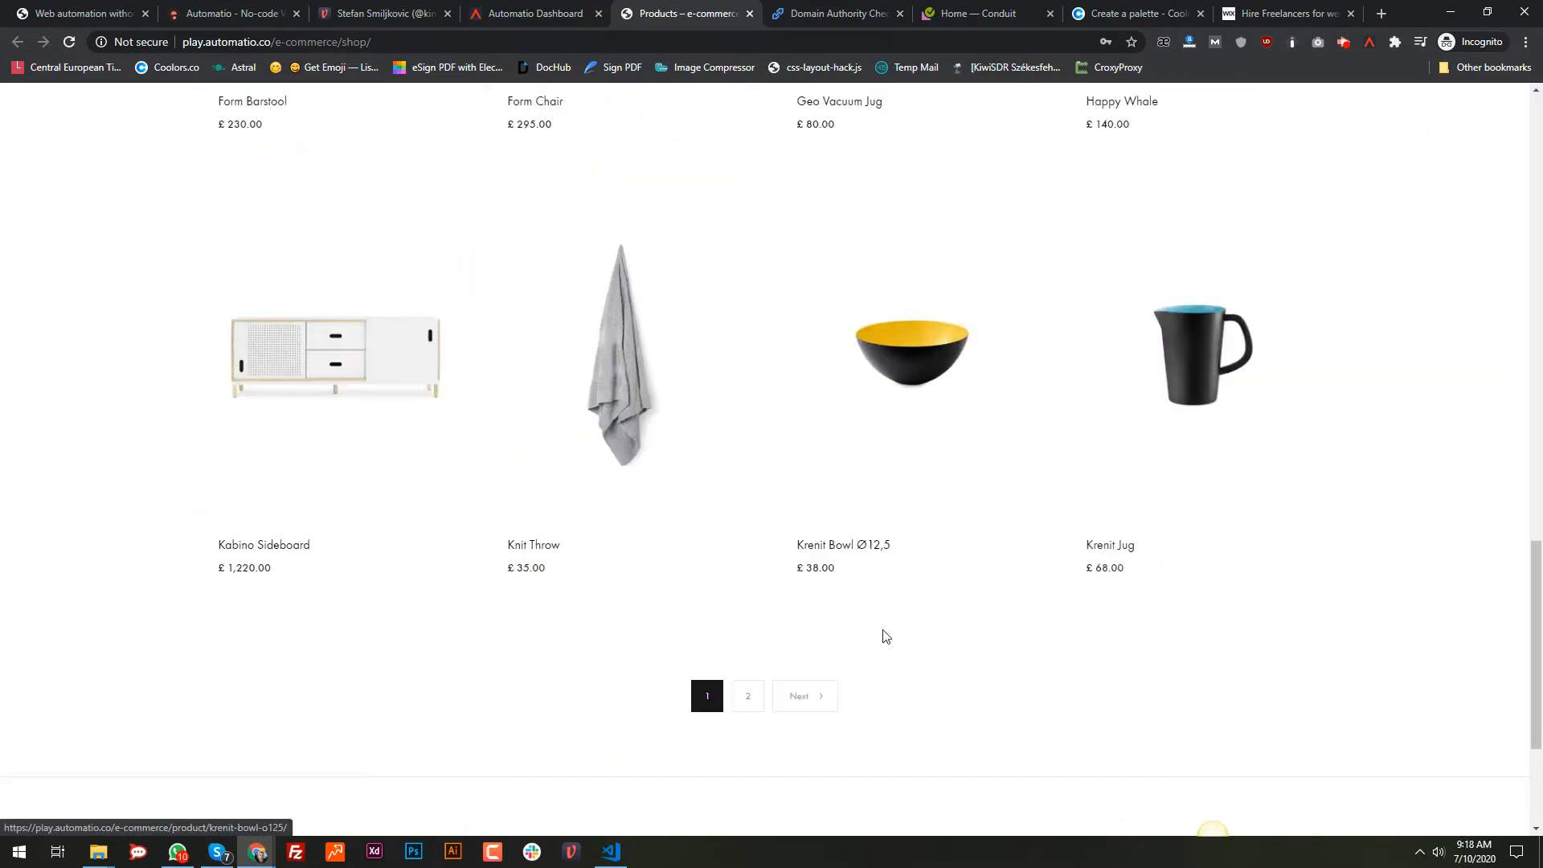
scroll(682, 341, "up", 13)
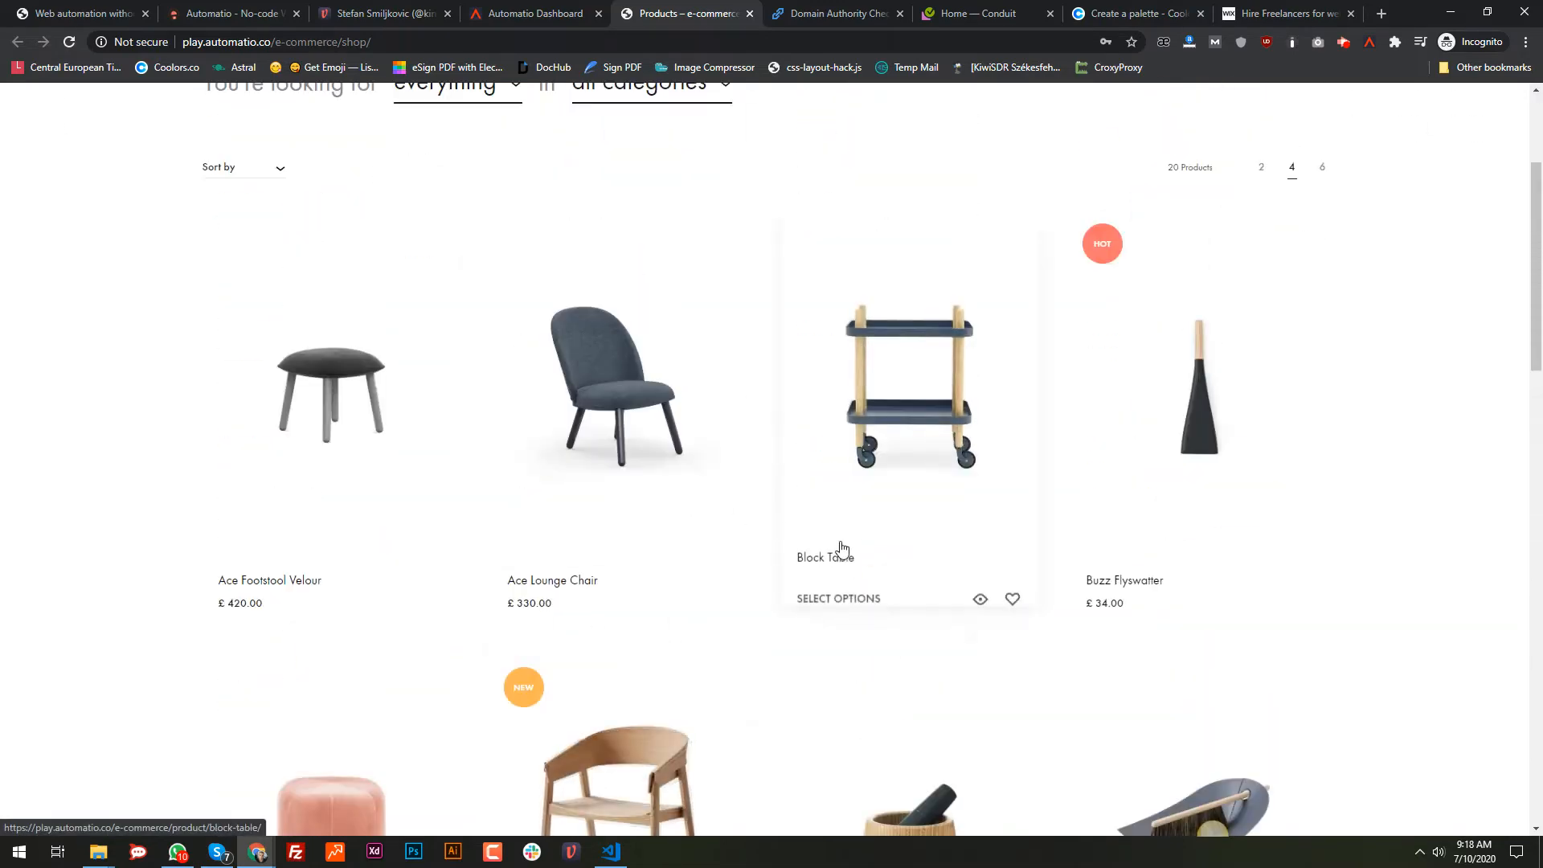
left_click(371, 612)
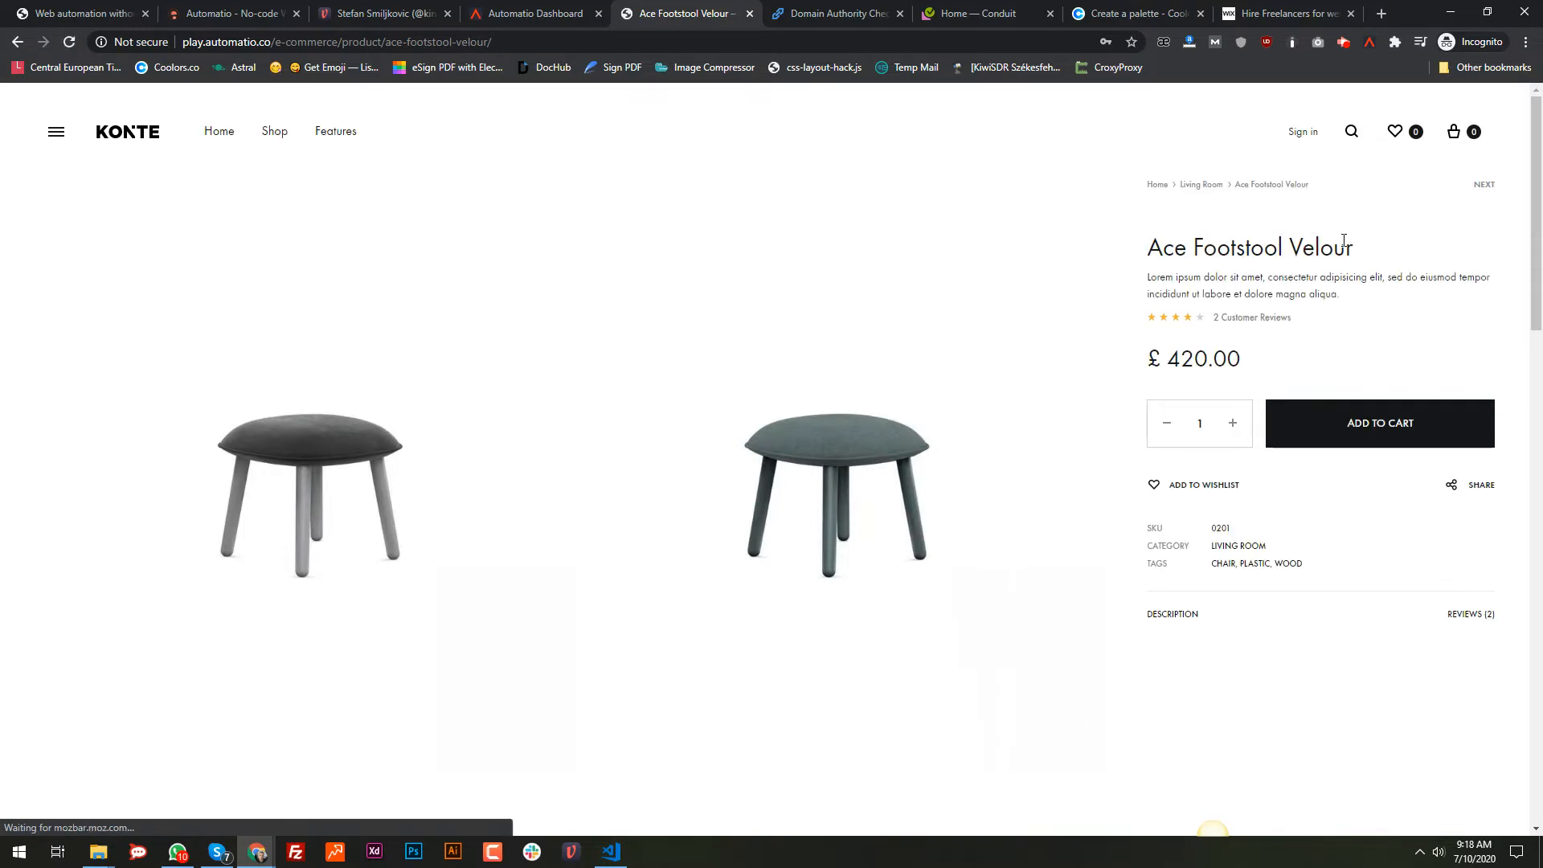
left_click_drag(1175, 276, 1253, 293)
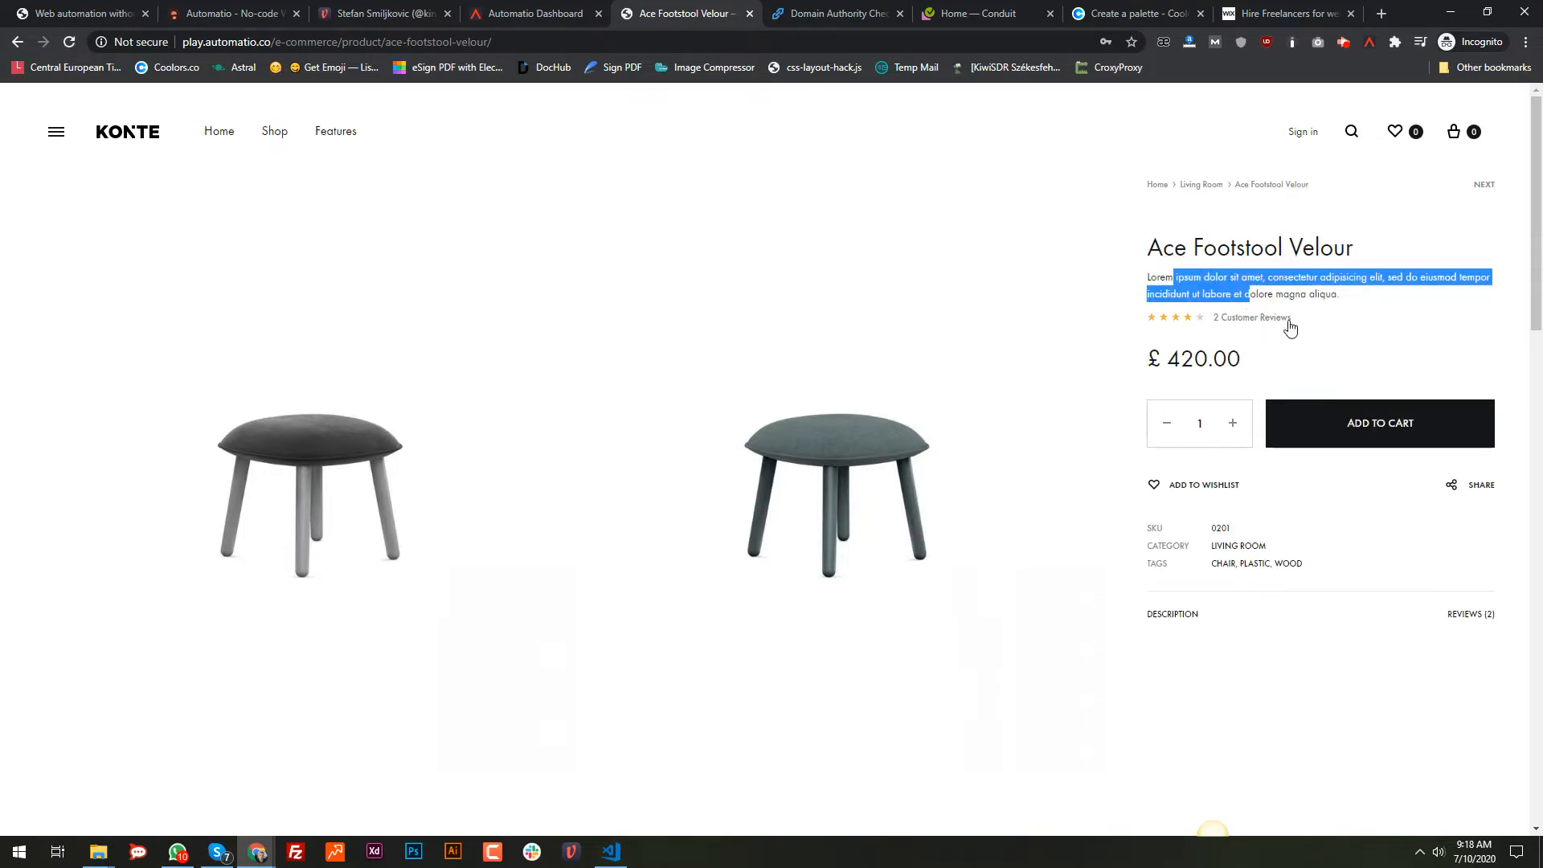
left_click(15, 46)
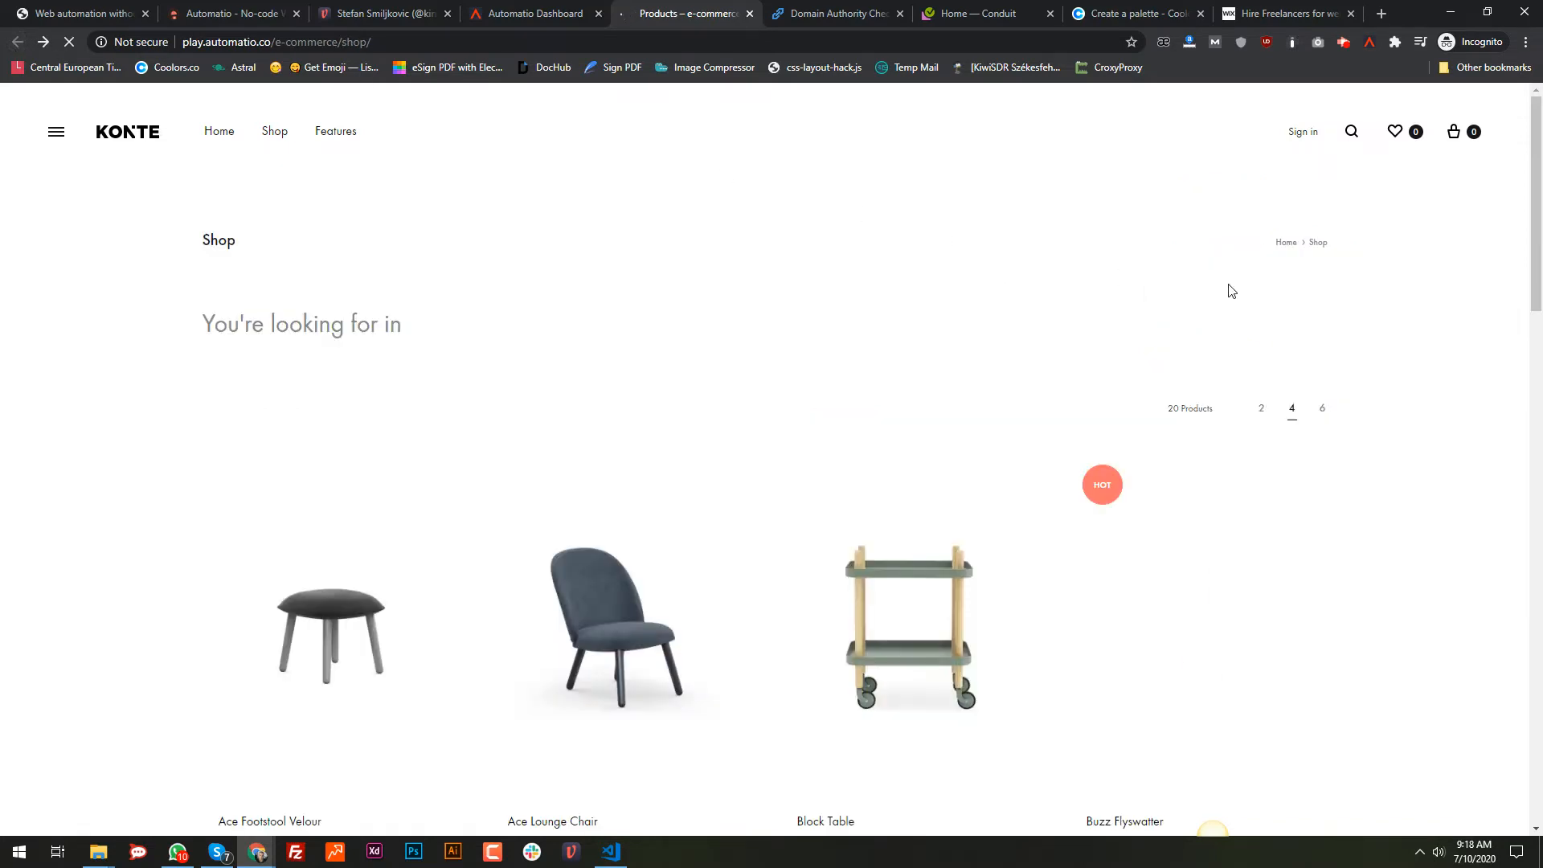
left_click(1369, 43)
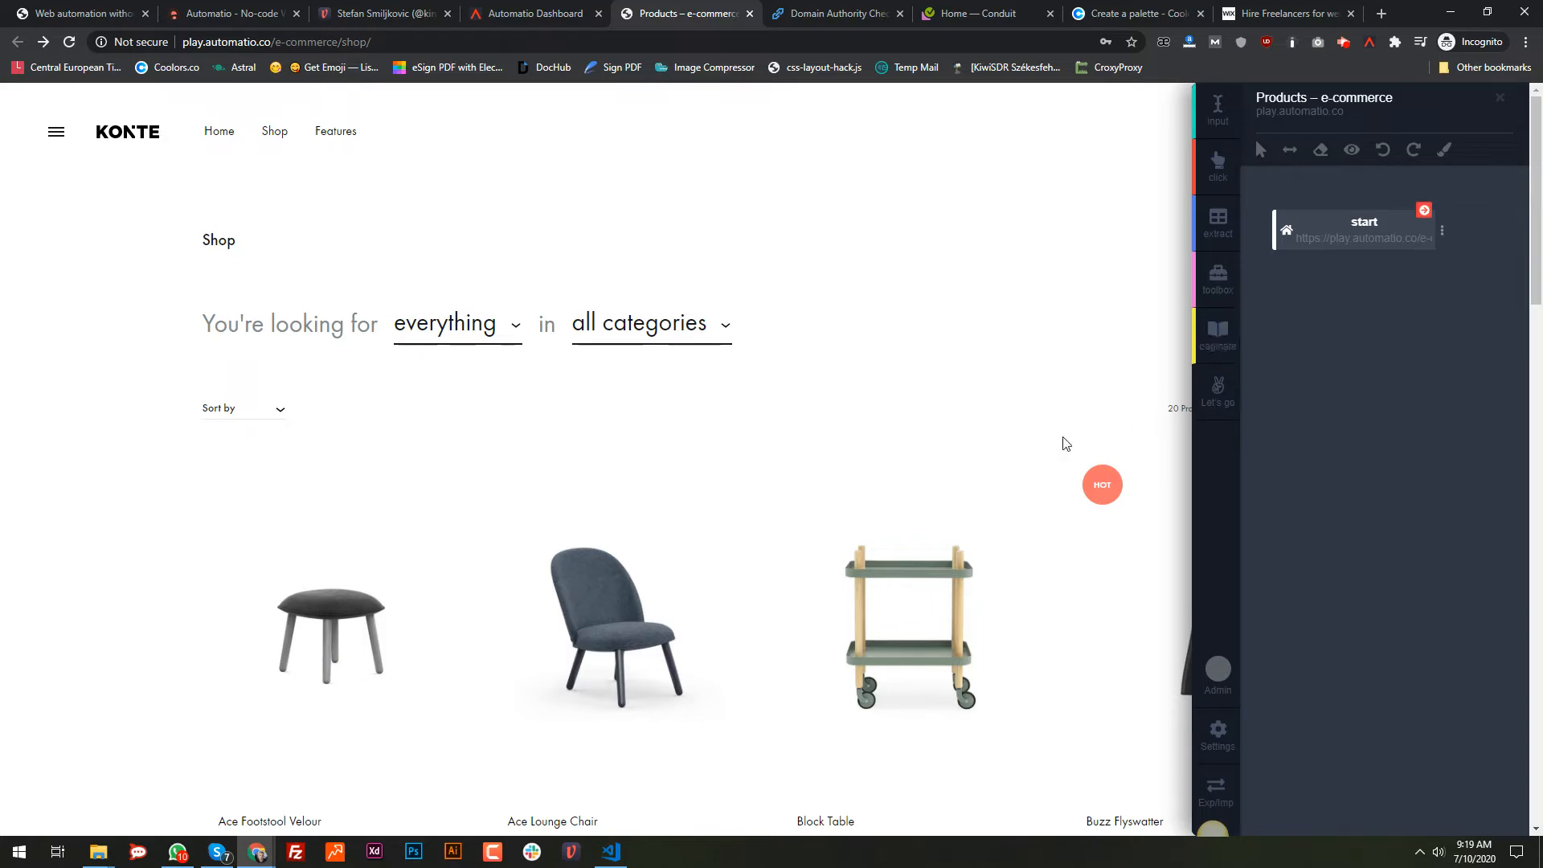
scroll(1015, 471, "down", 20)
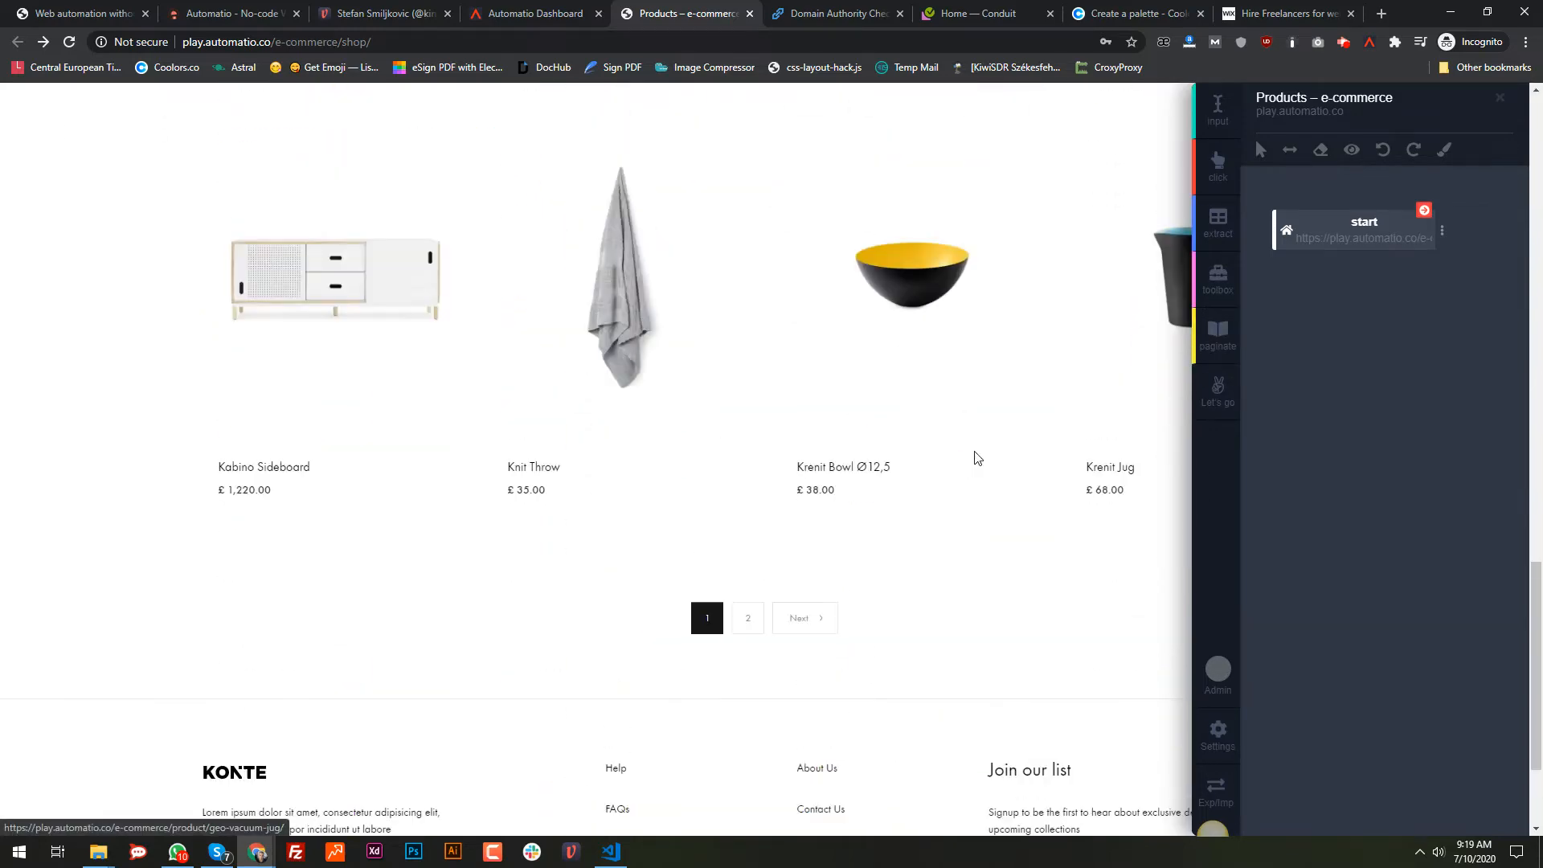
scroll(975, 459, "up", 14)
scroll(1113, 429, "up", 7)
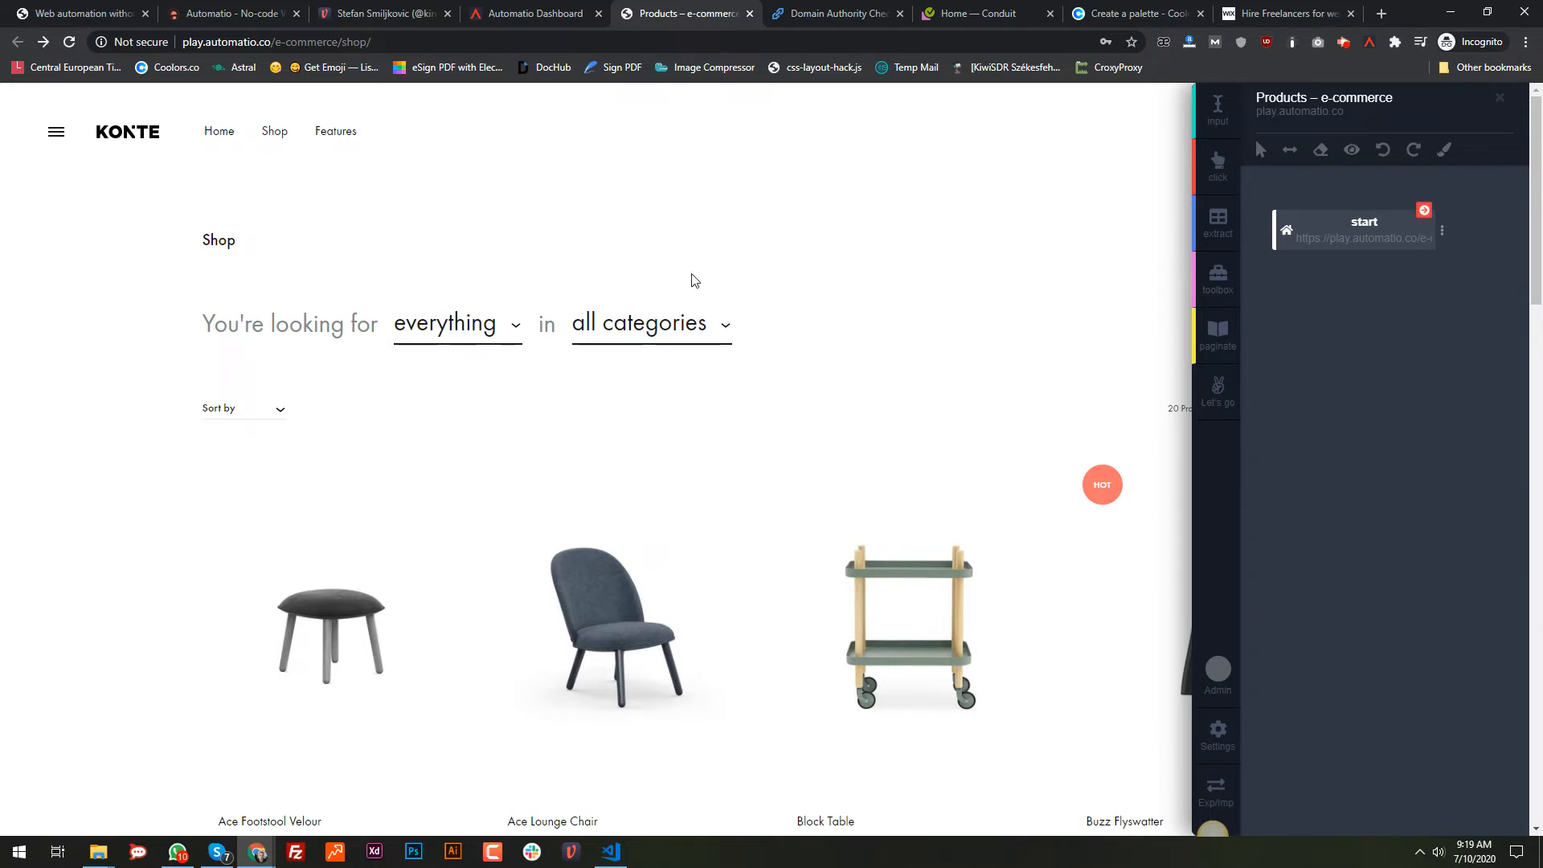
scroll(641, 348, "down", 3)
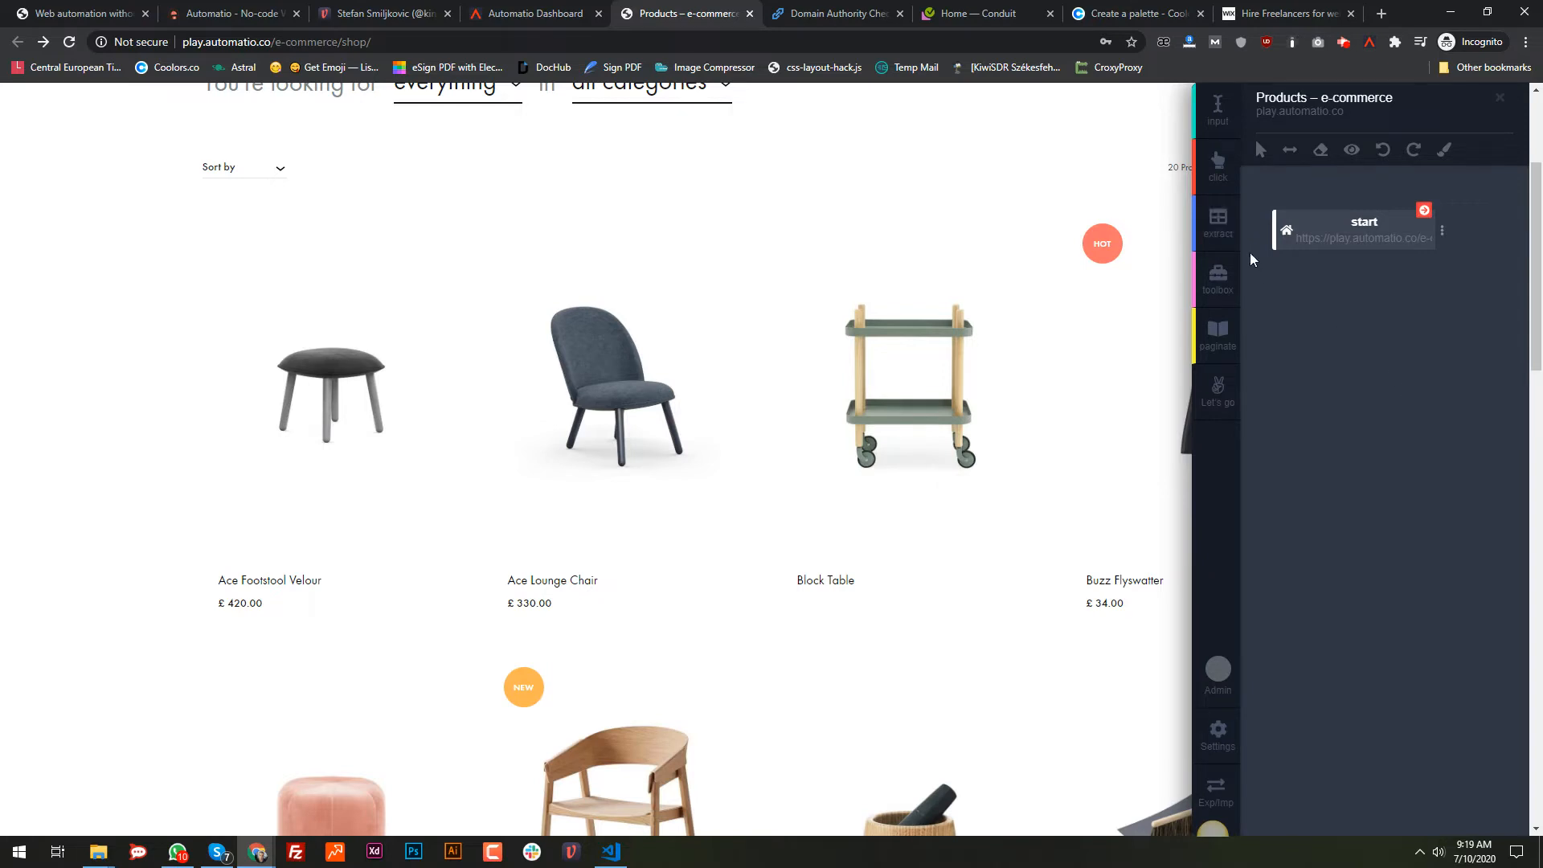
Step: Add an extract step that captures the product titles and preview the extracted data
left_click(1217, 221)
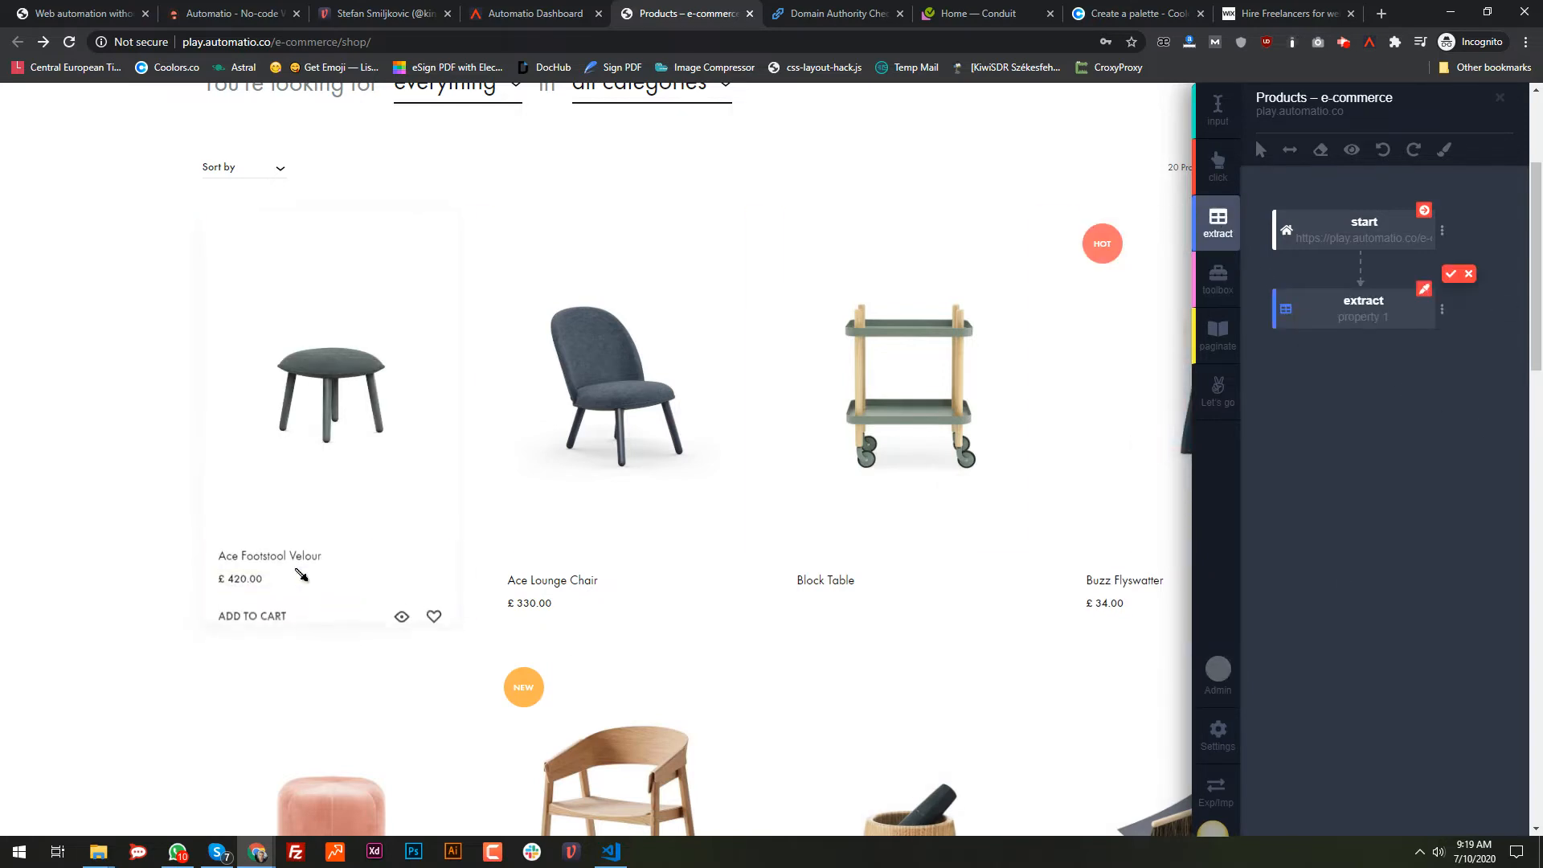
left_click(276, 554)
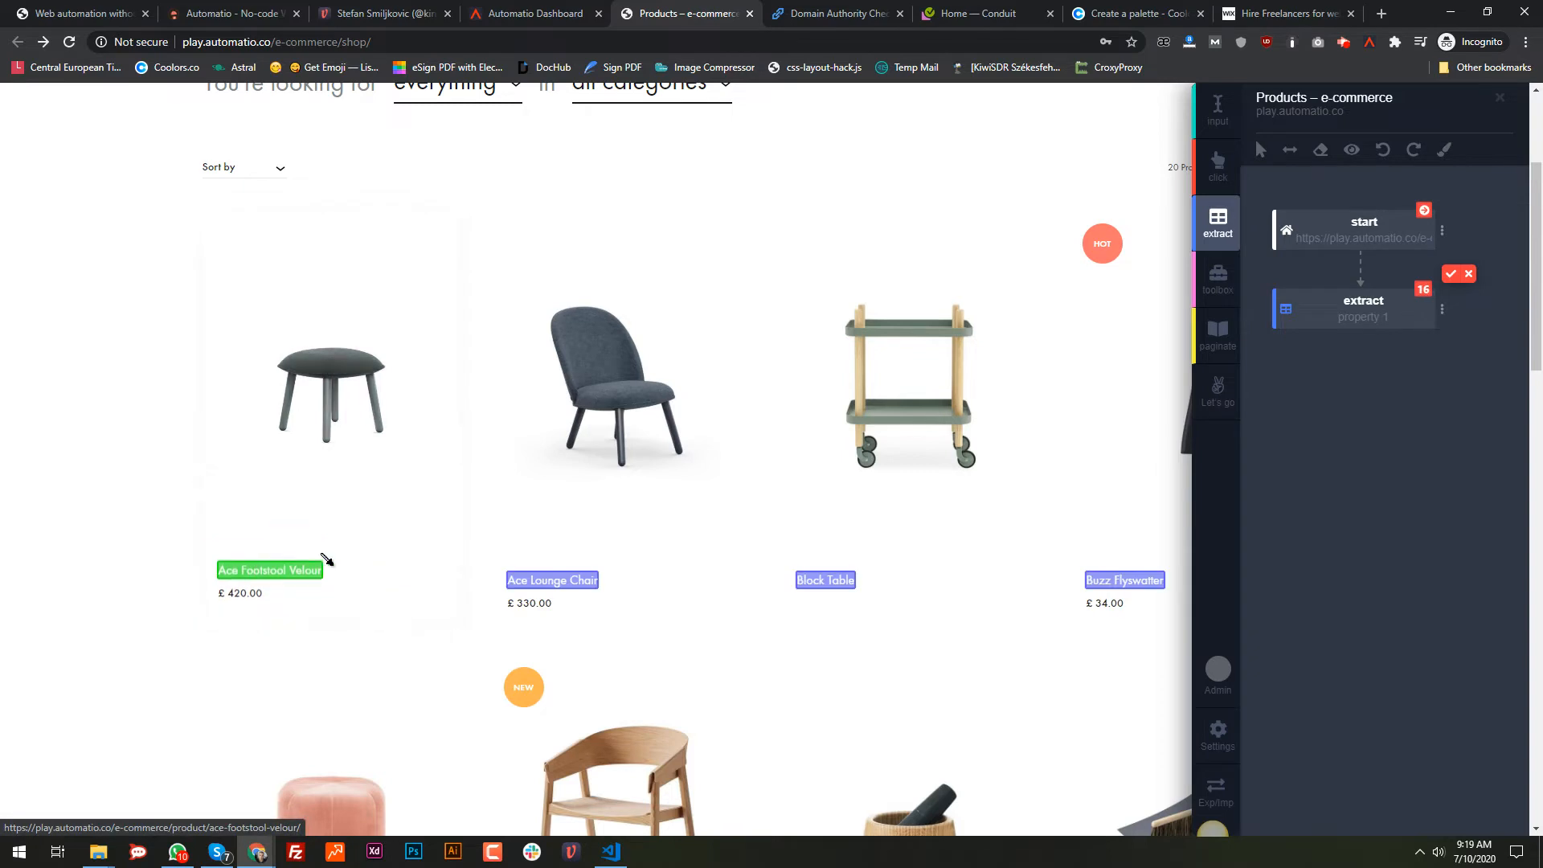
left_click(1452, 275)
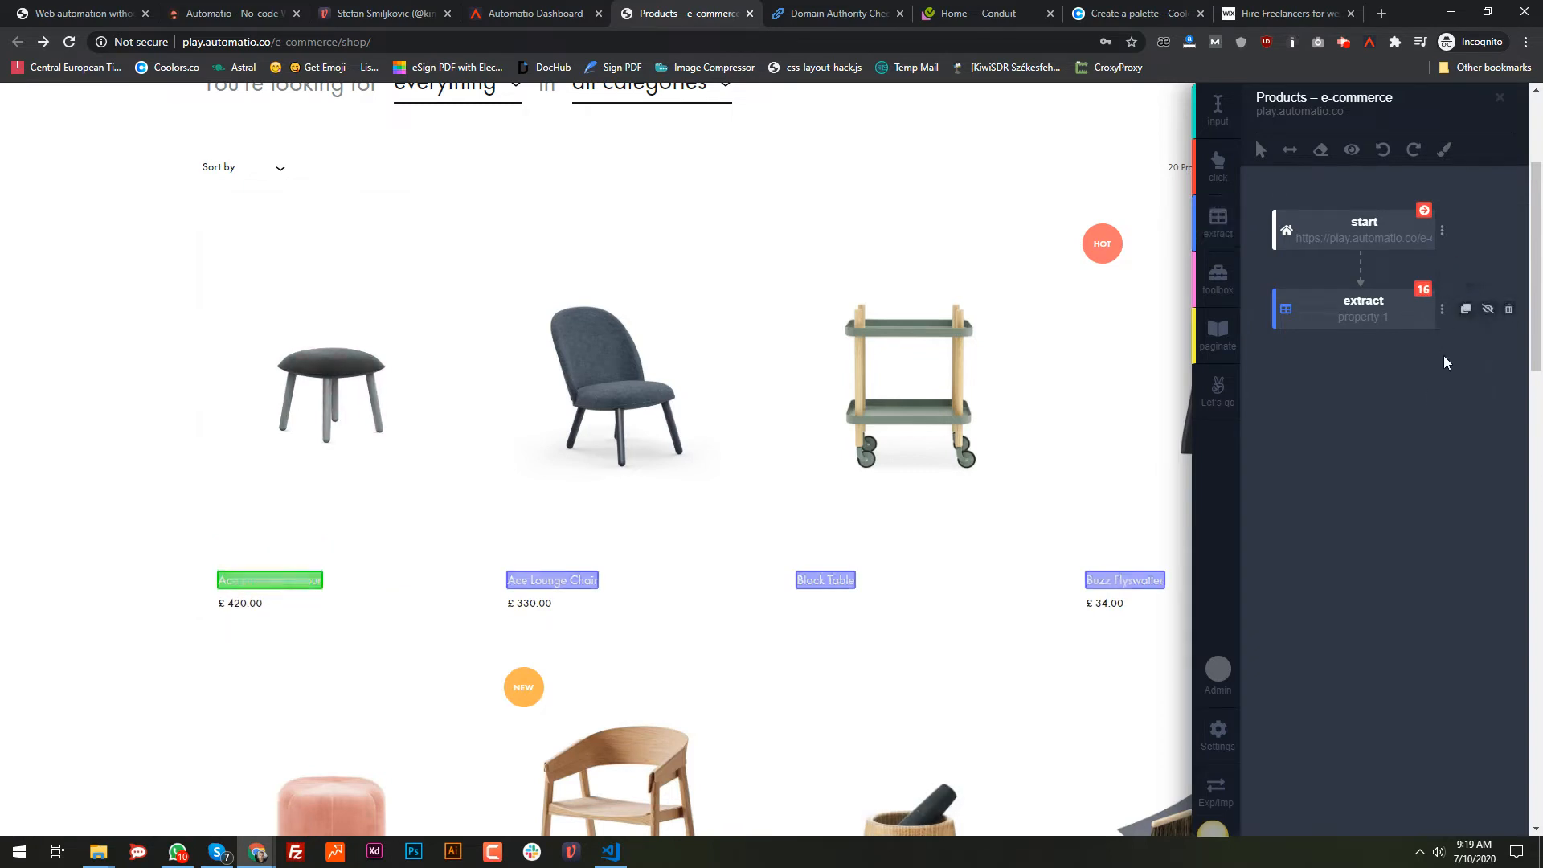
mouse_move(1442, 320)
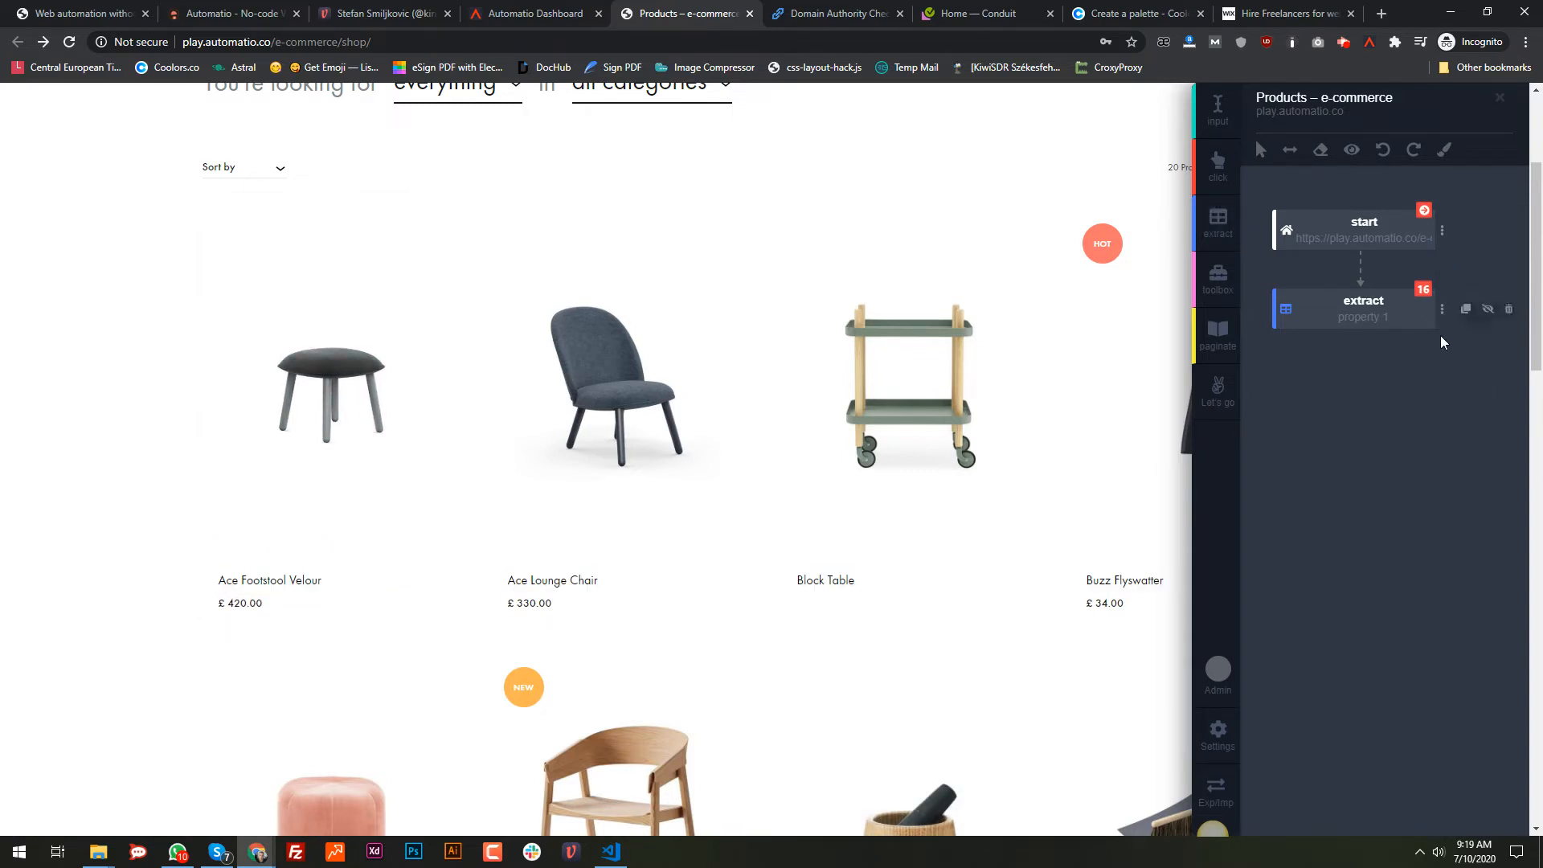
left_click(1352, 150)
scroll(131, 430, "down", 2)
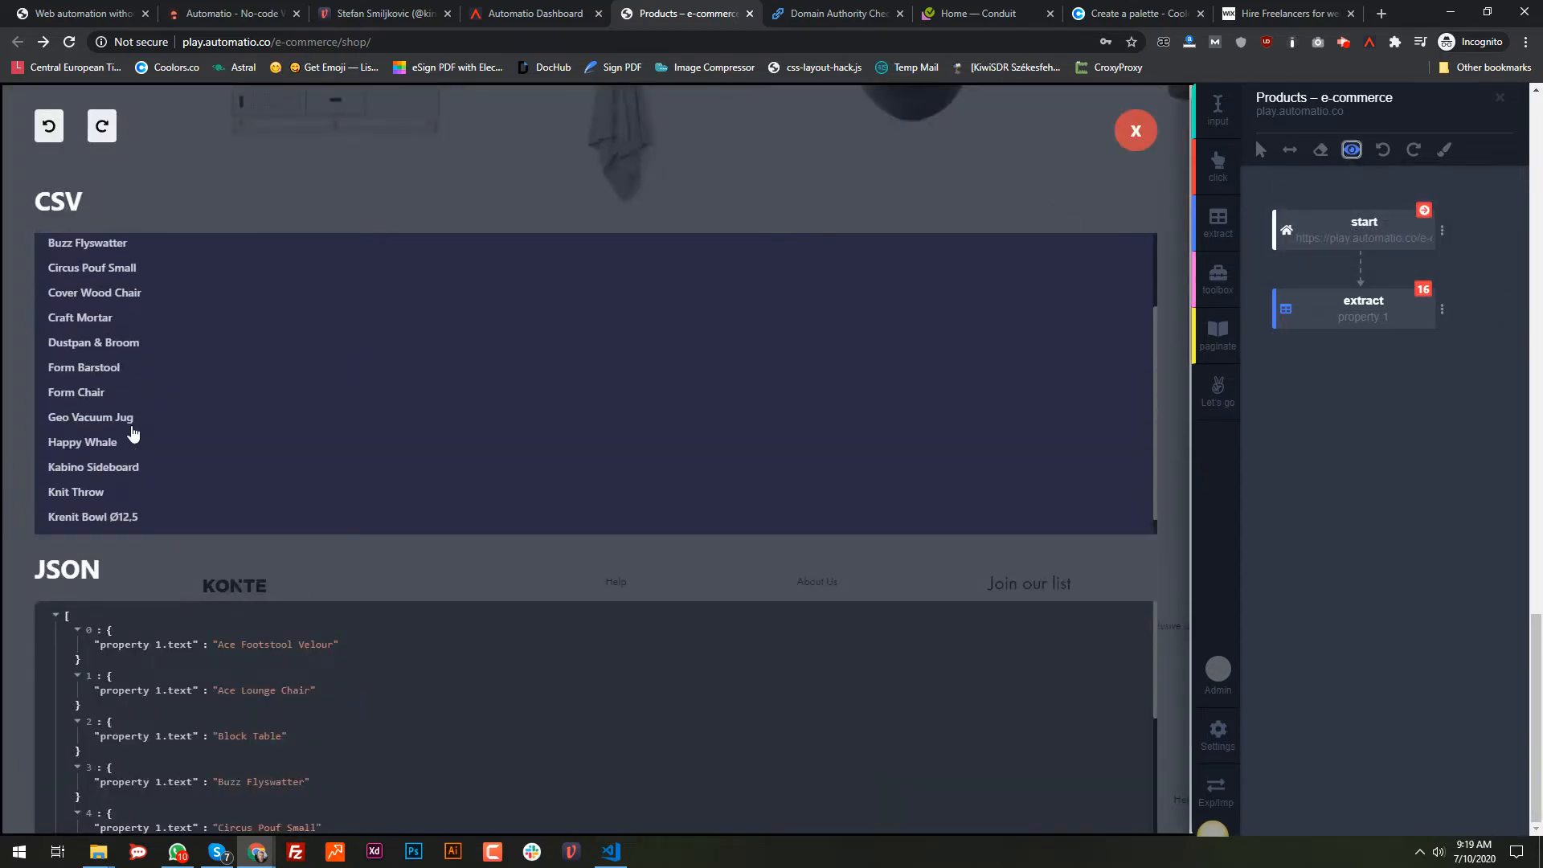
scroll(133, 432, "up", 2)
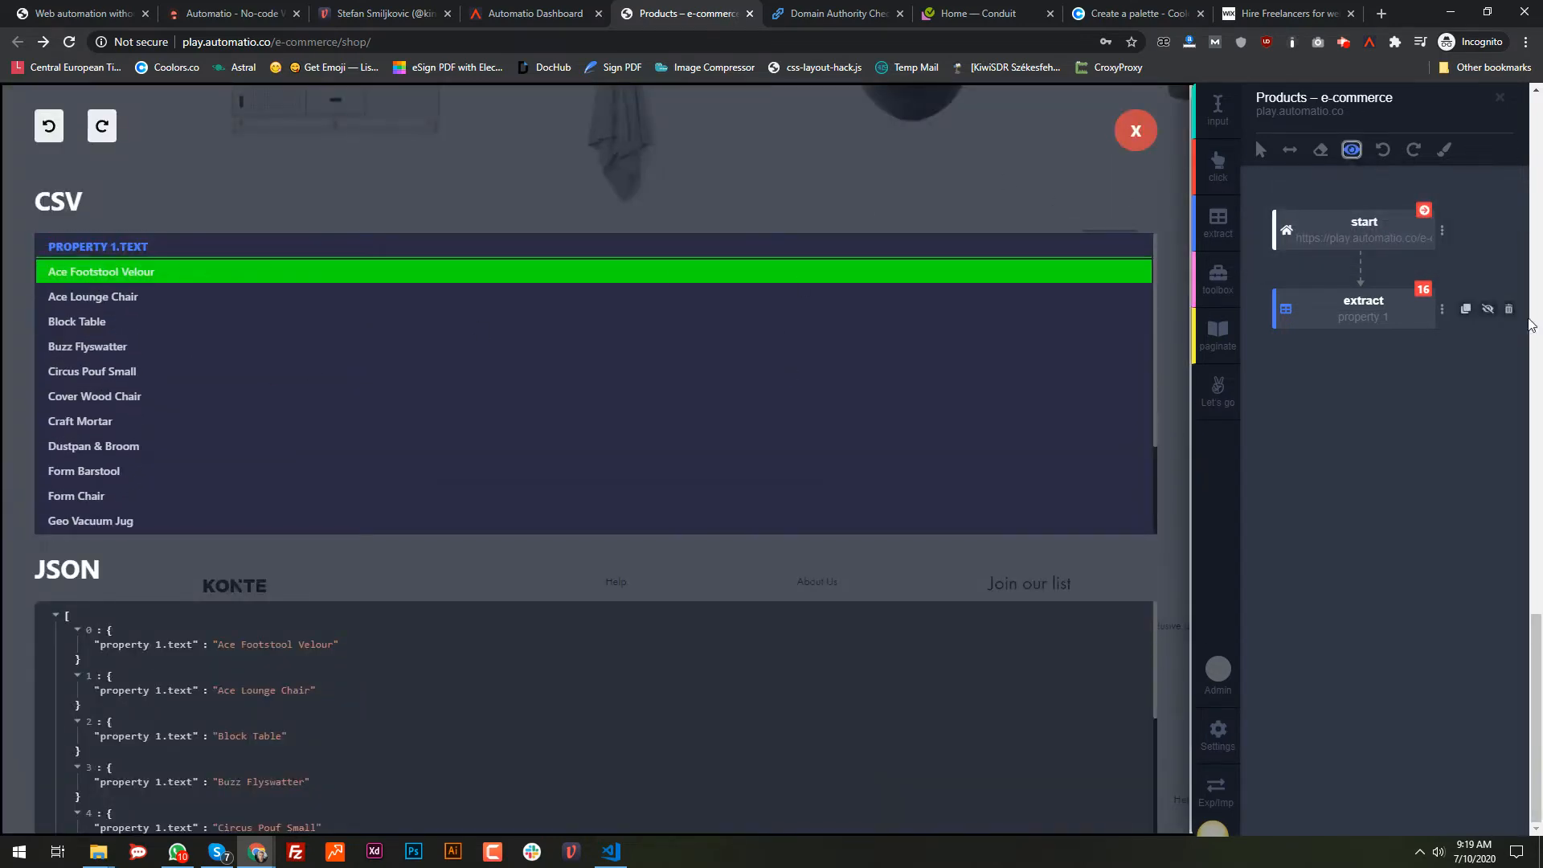
Step: Switch the extract step to Link (href) output, close the preview, and begin renaming it
left_click(1441, 310)
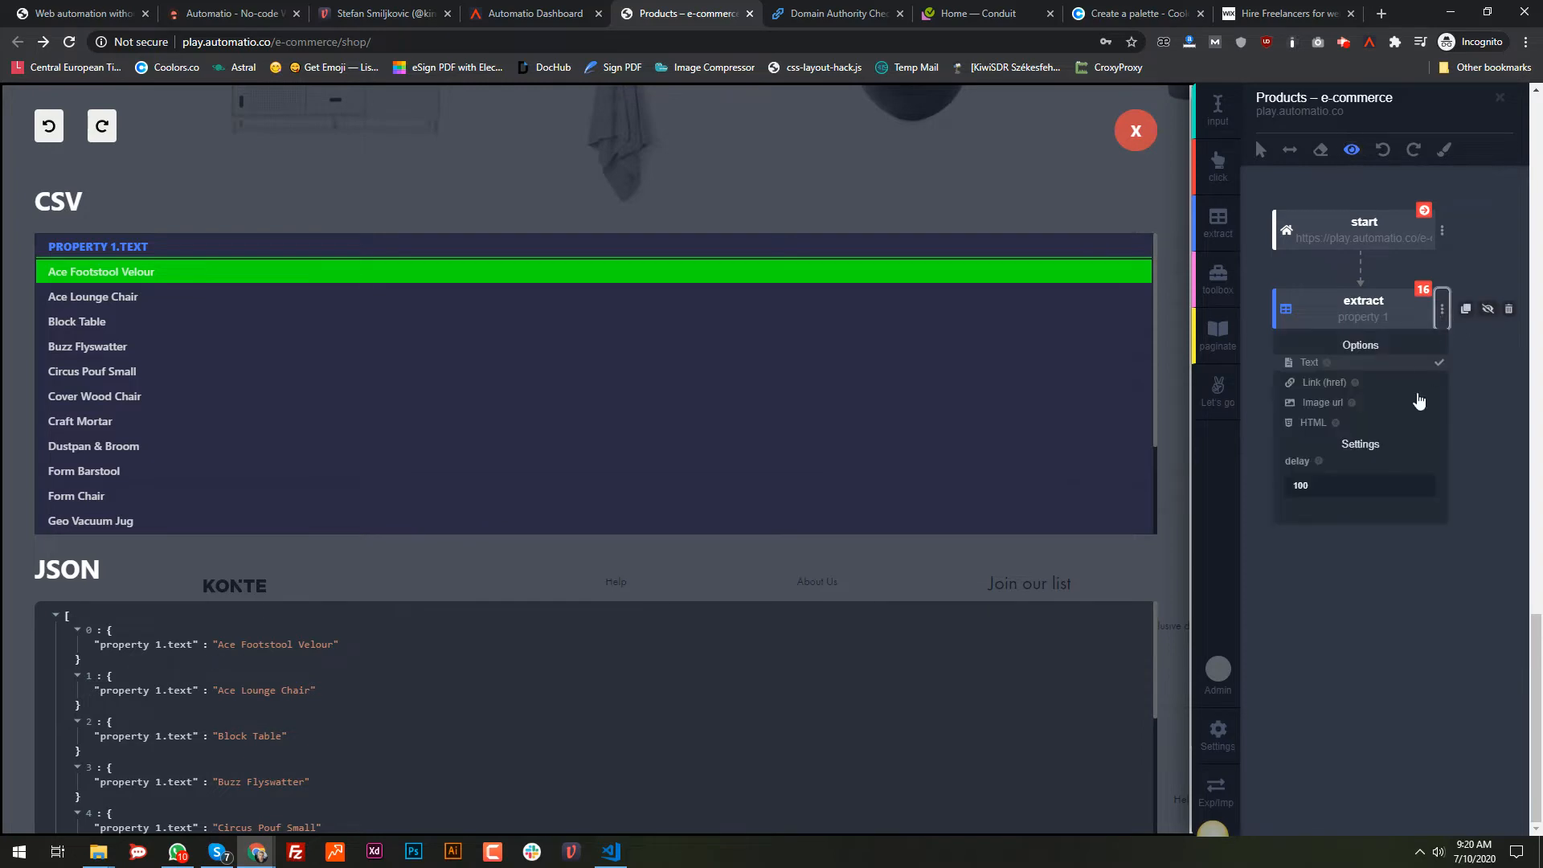
left_click(1325, 384)
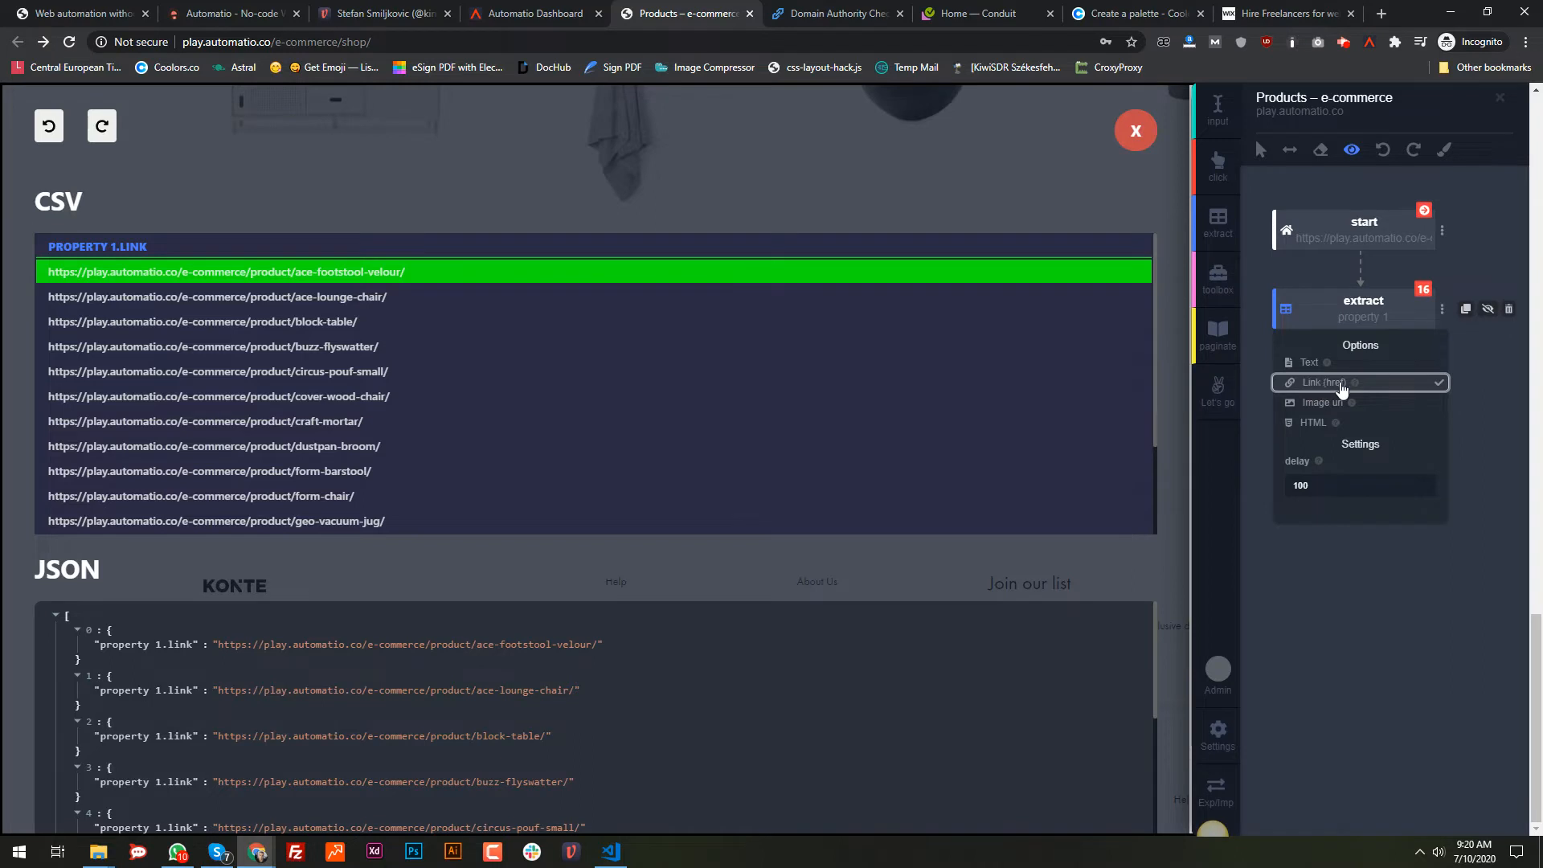
scroll(257, 388, "down", 2)
scroll(258, 390, "up", 2)
left_click(1135, 131)
double_click(1384, 318)
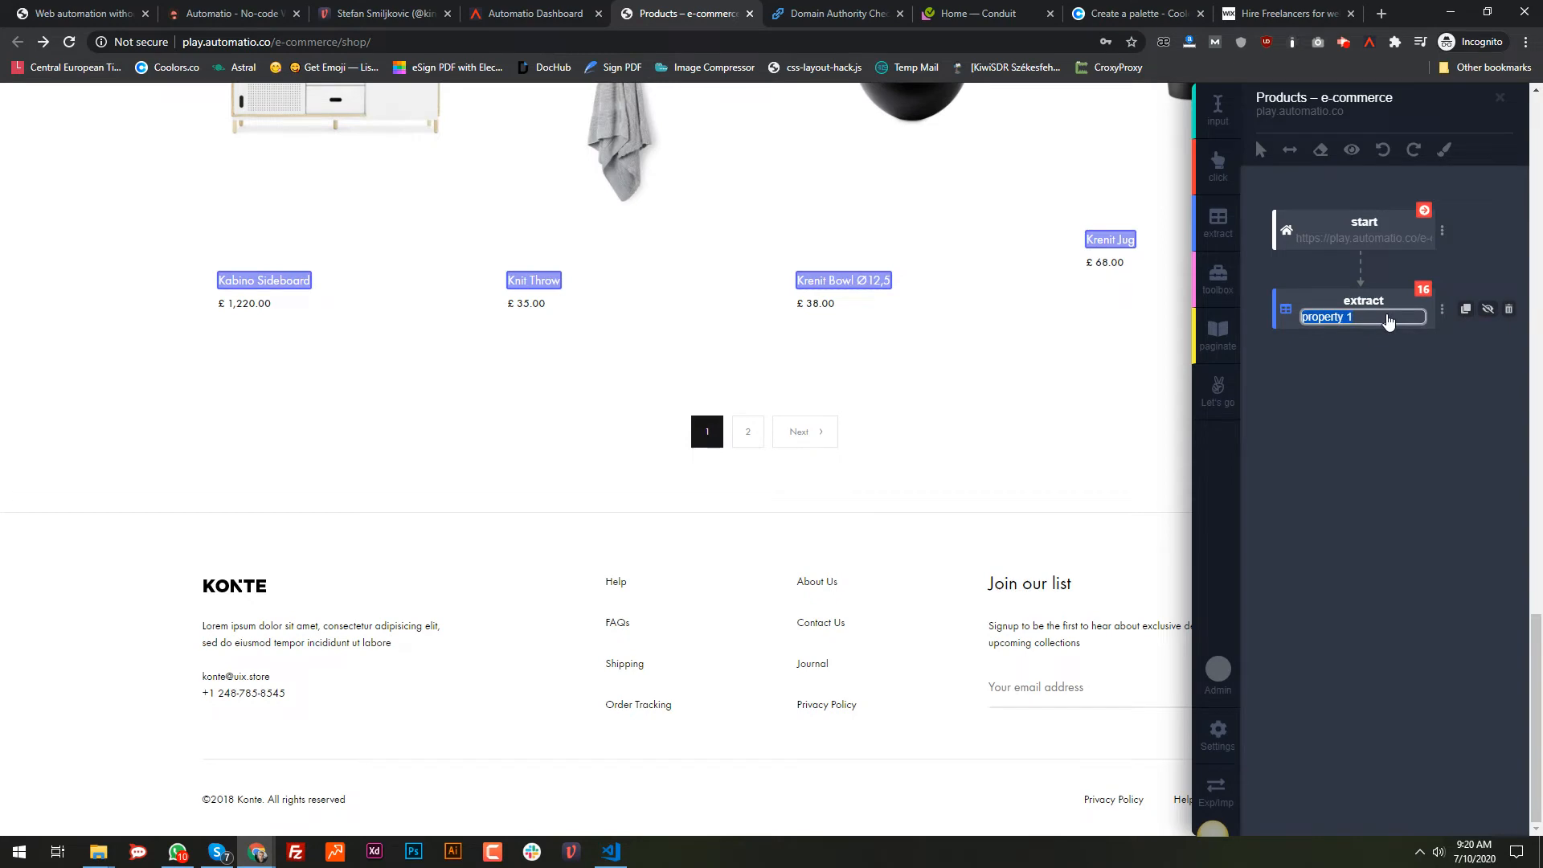
Step: Name the extract step 'product url' and add a paginate step on the shop's Next link
type("product url")
key("Return")
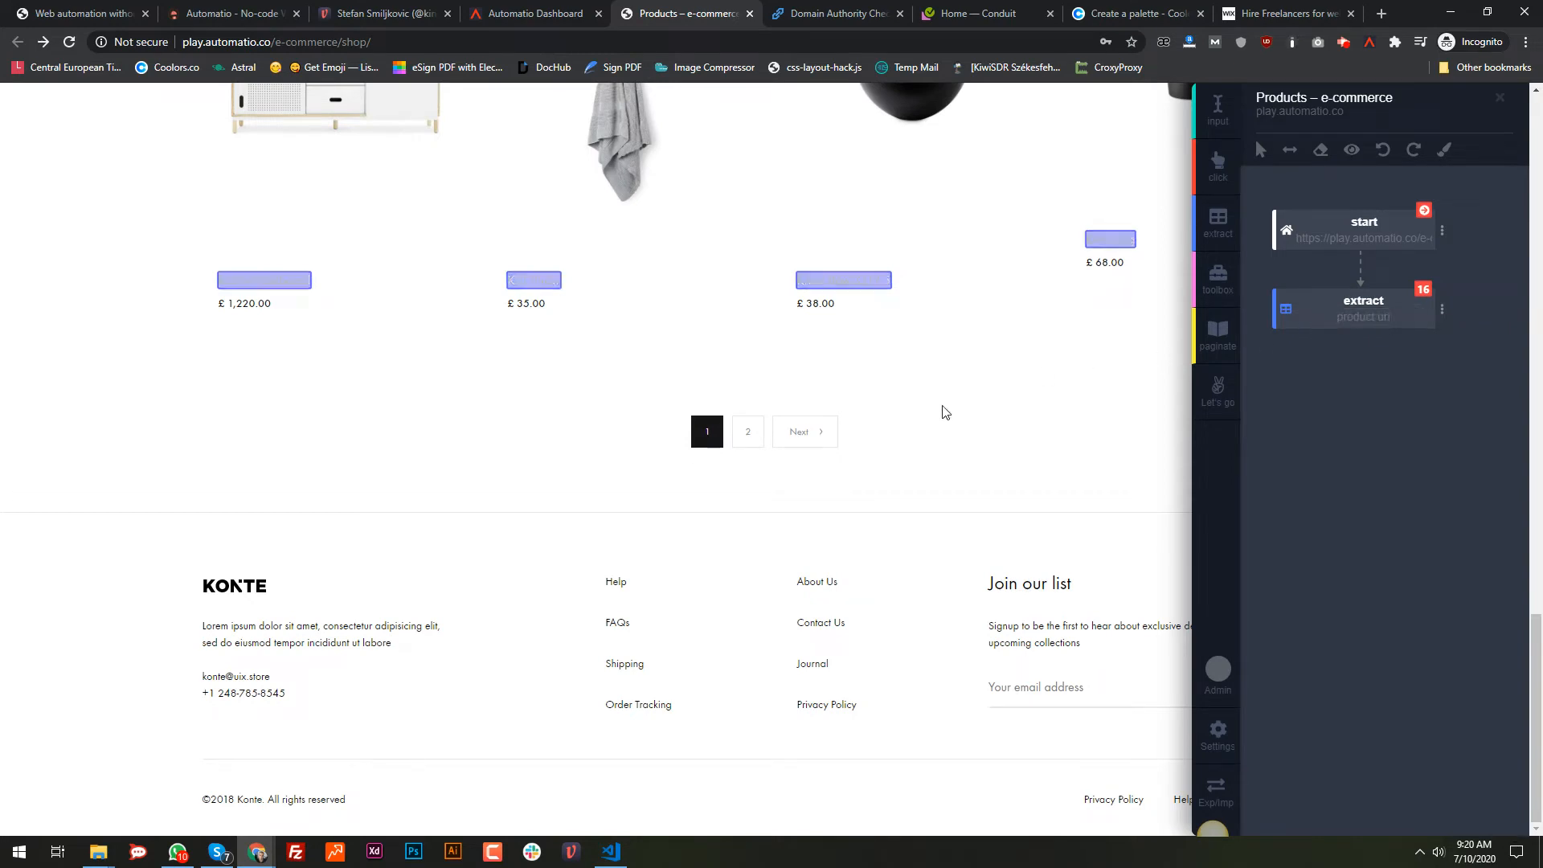
left_click(1235, 344)
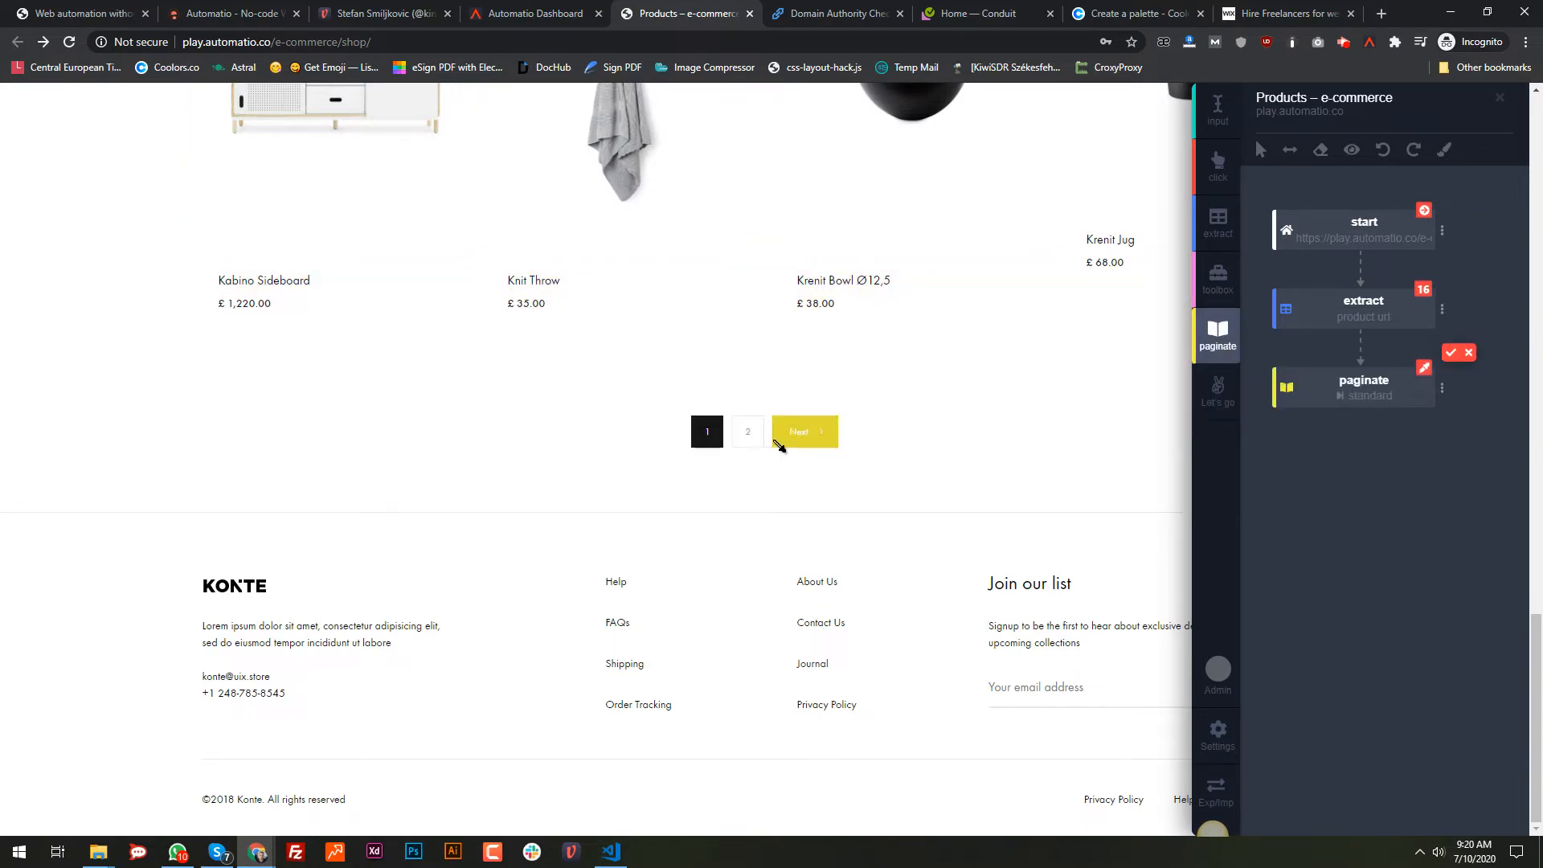
left_click(794, 439)
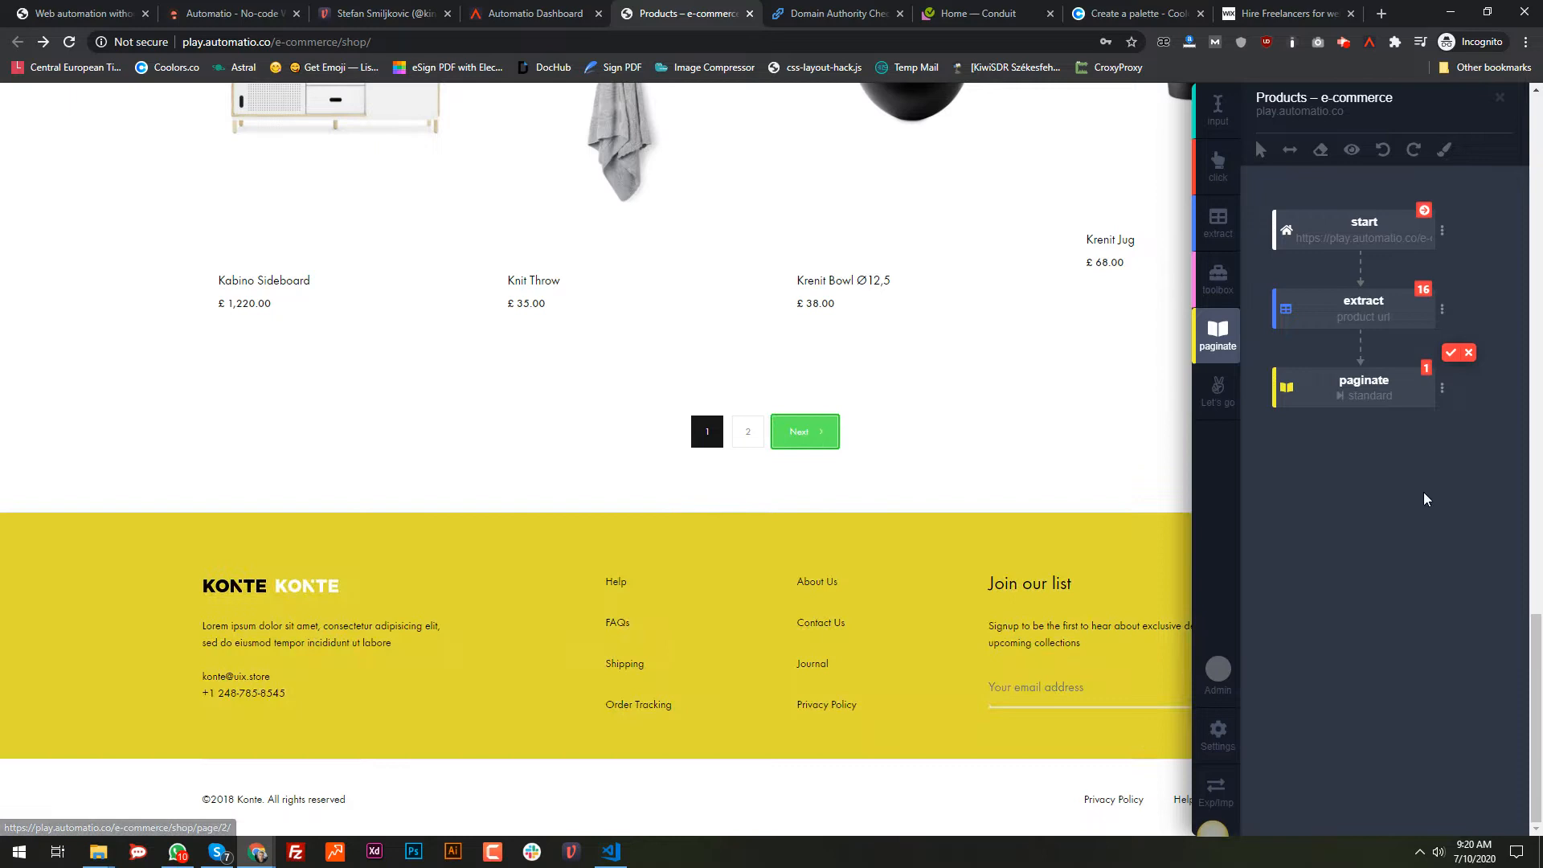
left_click(1451, 354)
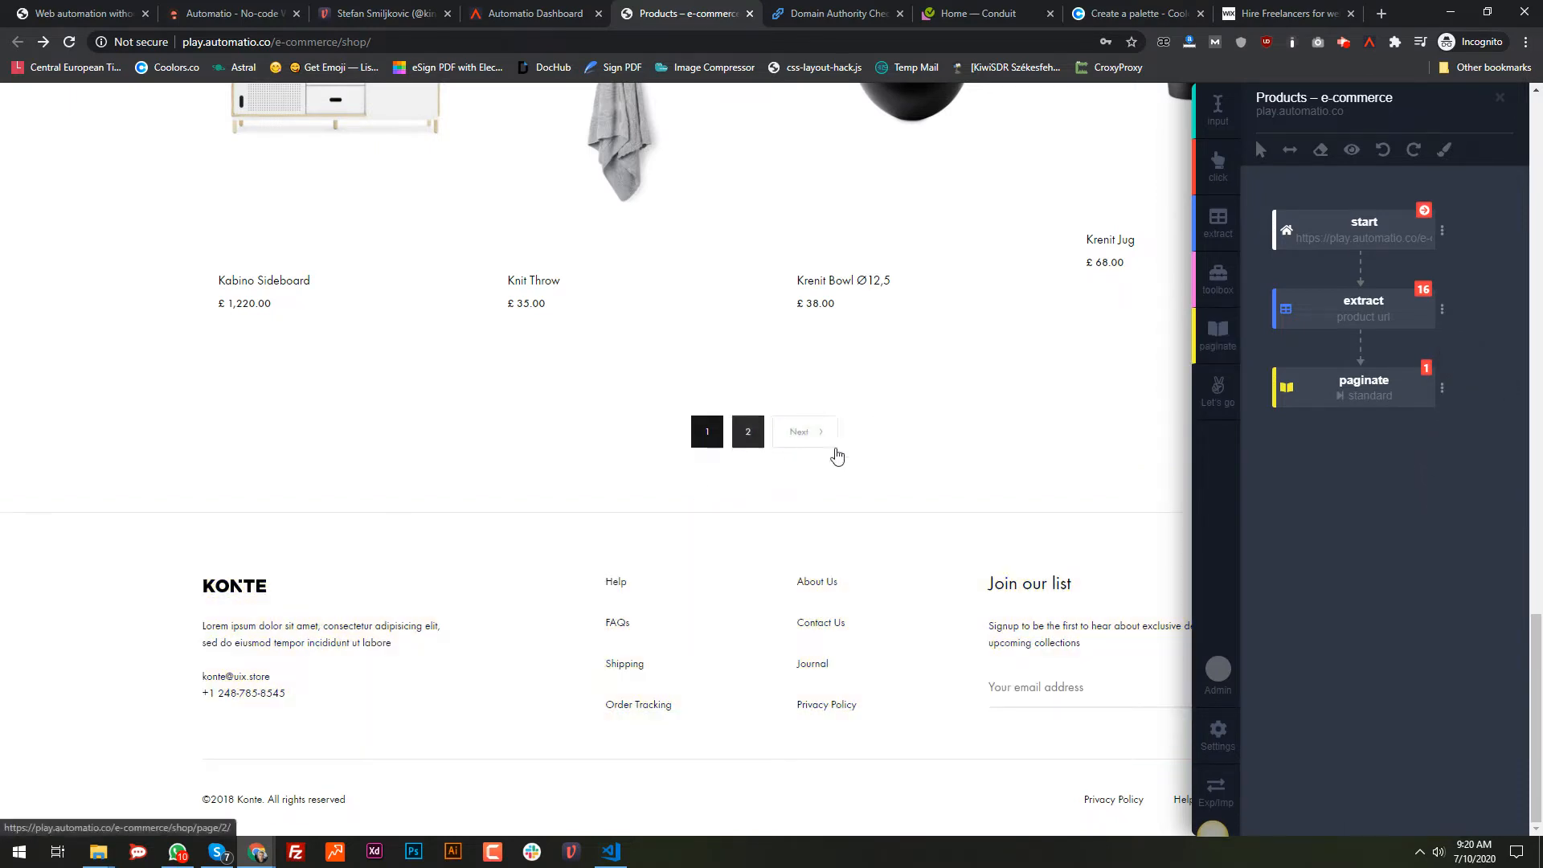
Step: Set pagination to 10 pages and loop the paginate step back to the extract step
left_click(1364, 392)
left_click(1316, 521)
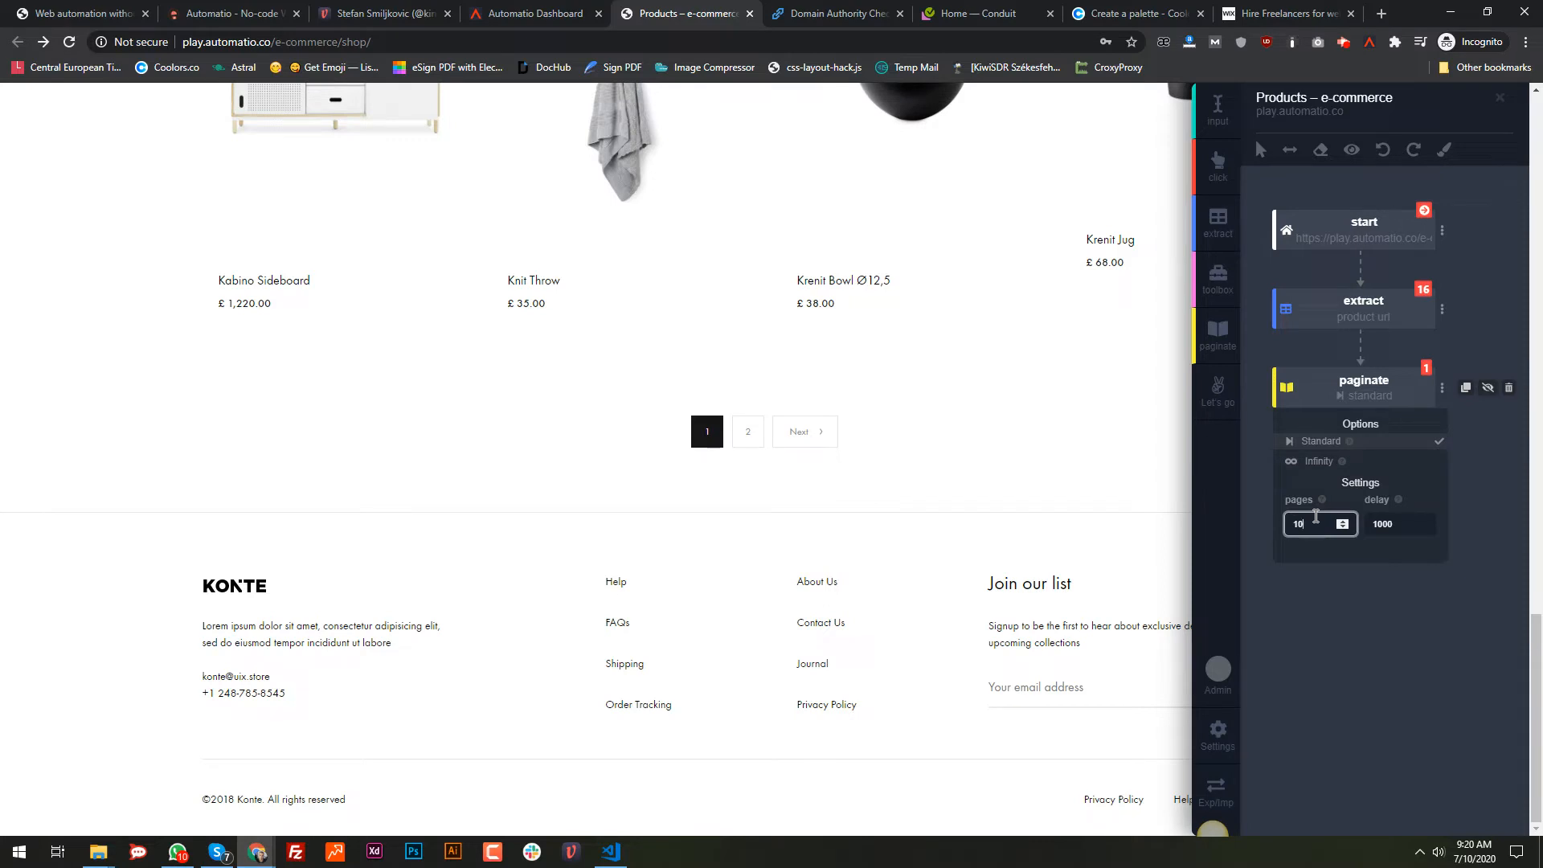
left_click(1300, 577)
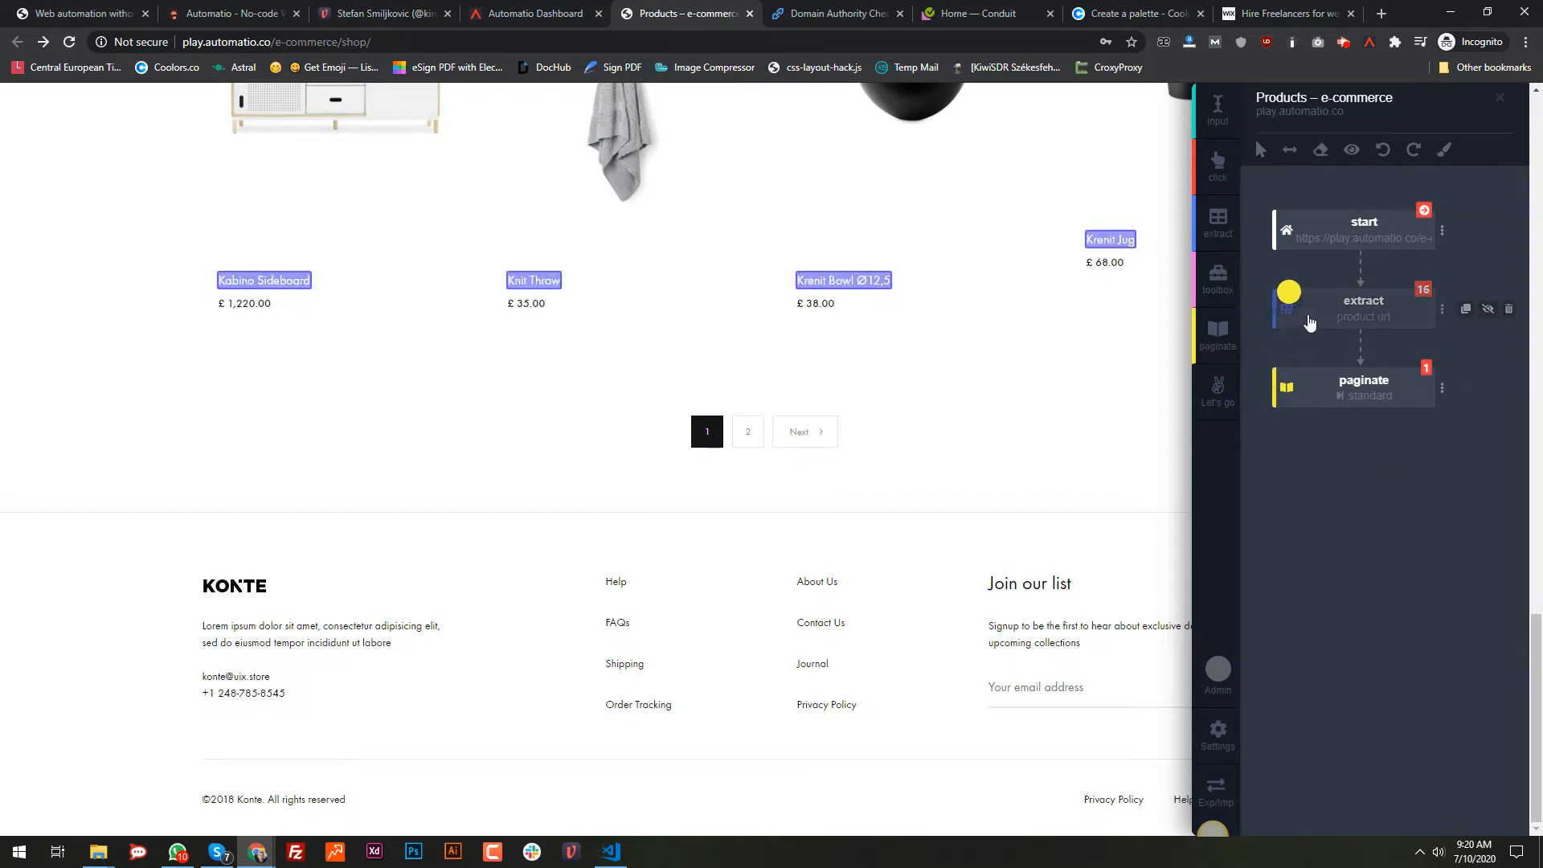
left_click(1315, 324)
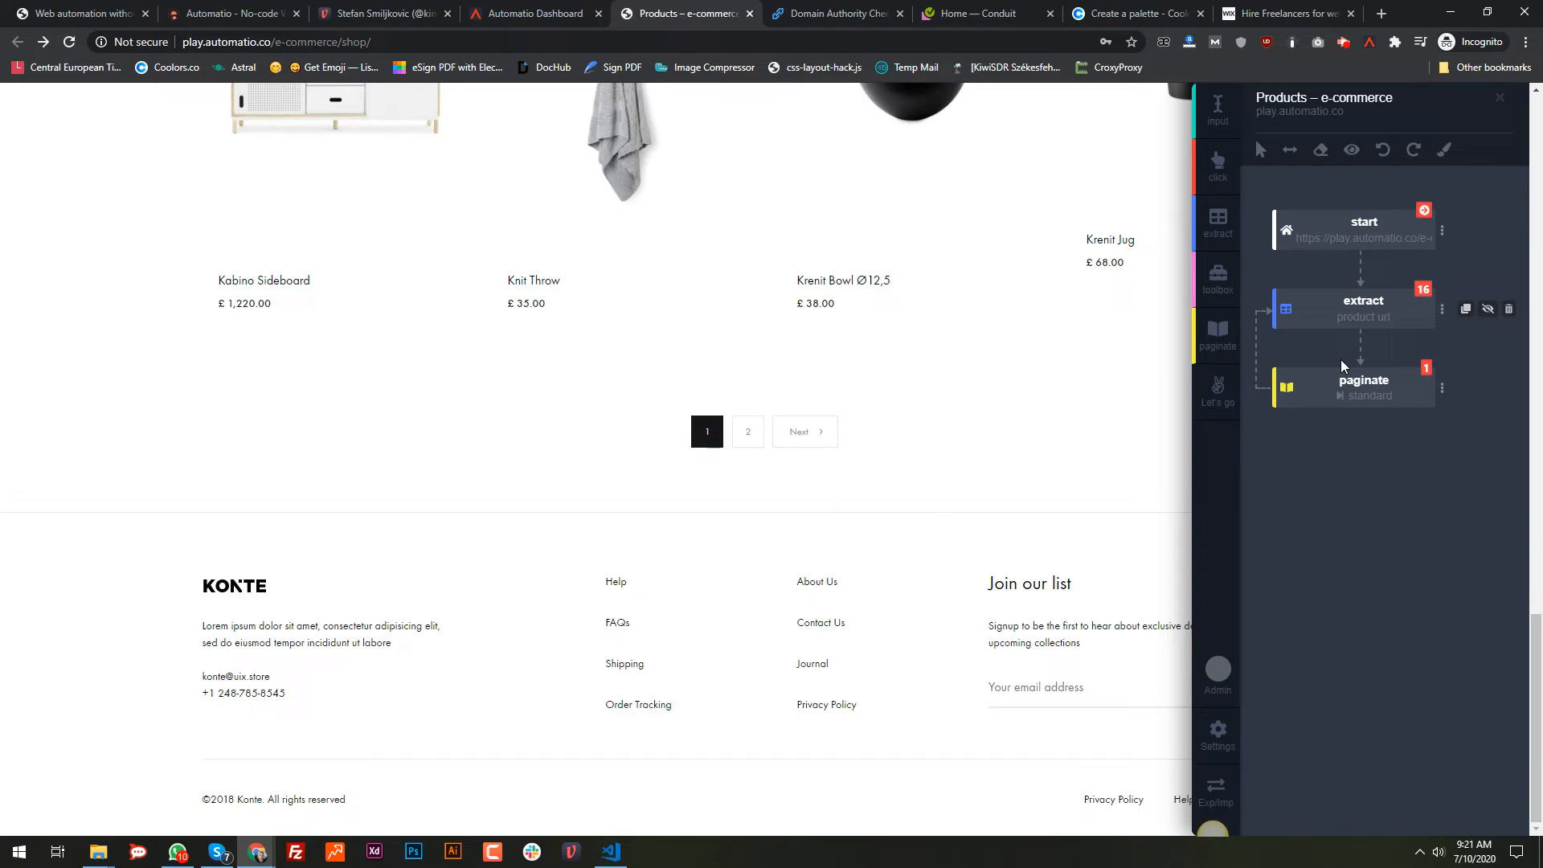
Step: Create and Run the scraper, close the shop tab, and return to the Automatio Dashboard
mouse_move(1257, 407)
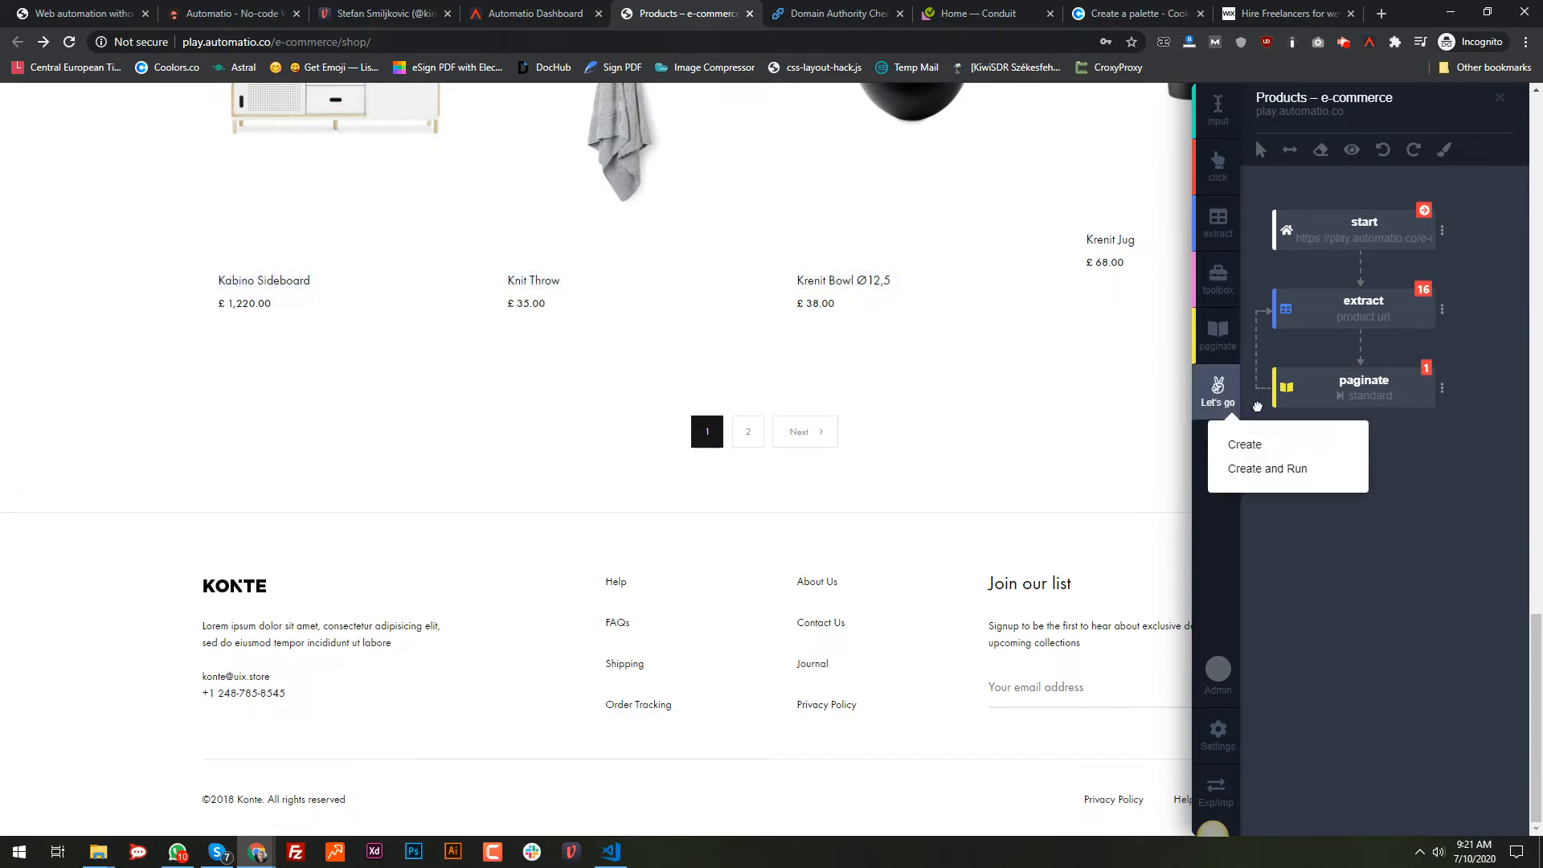
left_click(1284, 474)
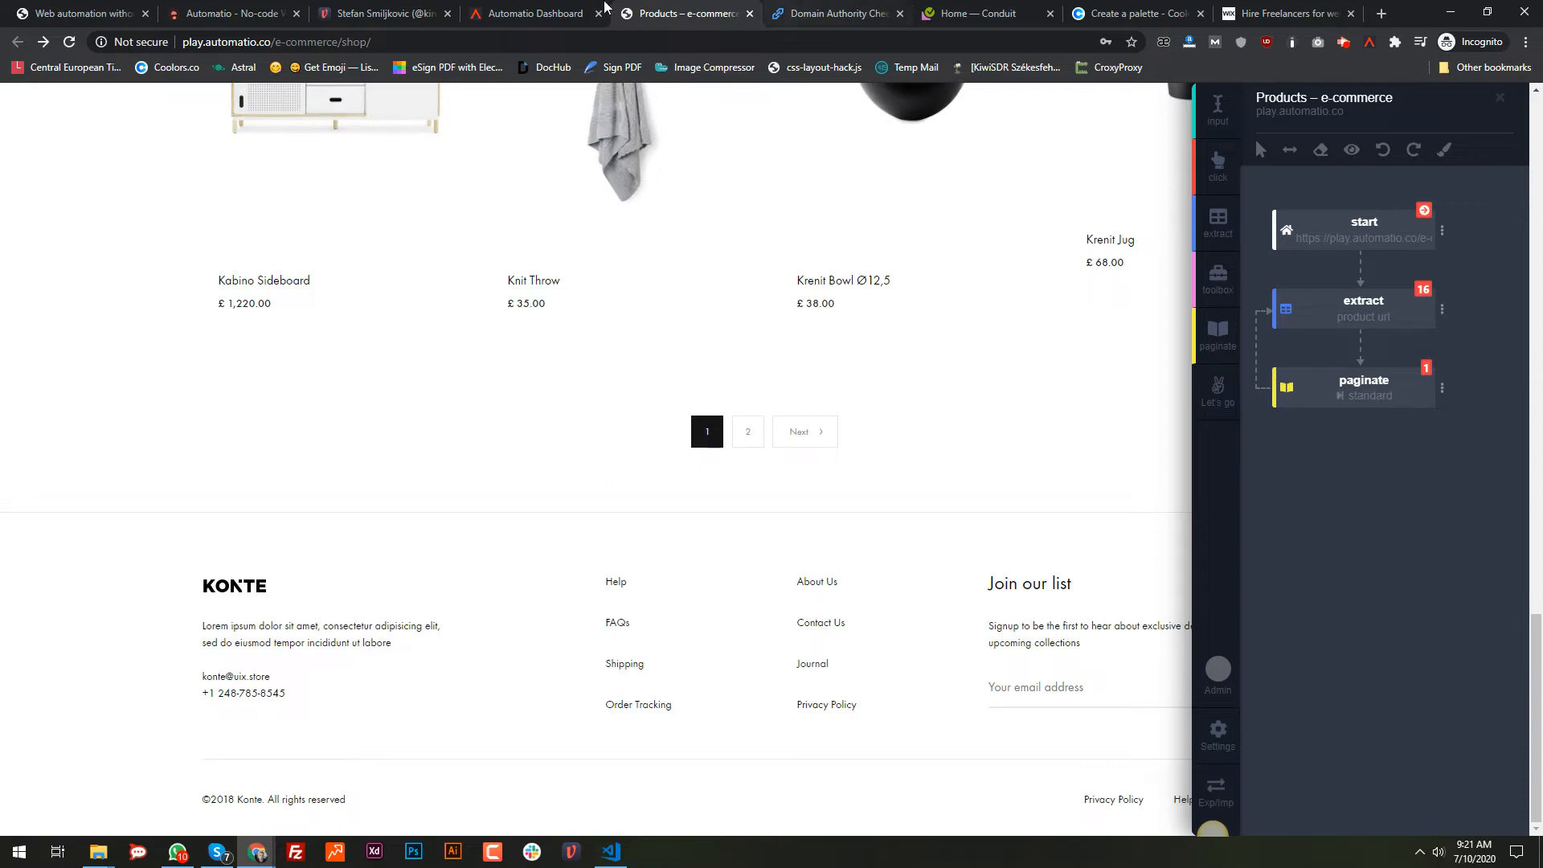
left_click(751, 14)
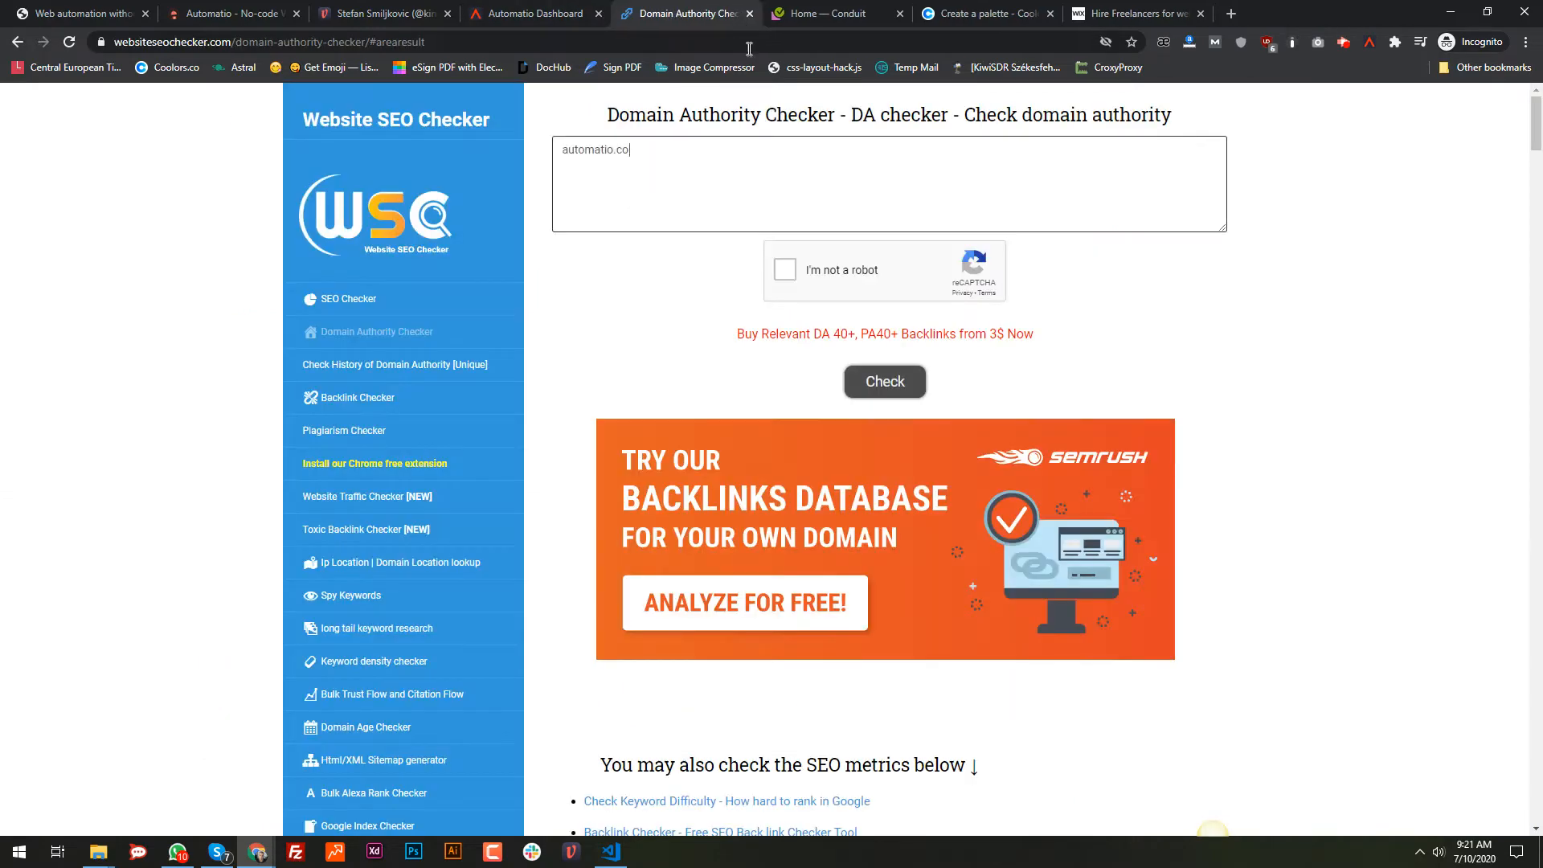
left_click(542, 8)
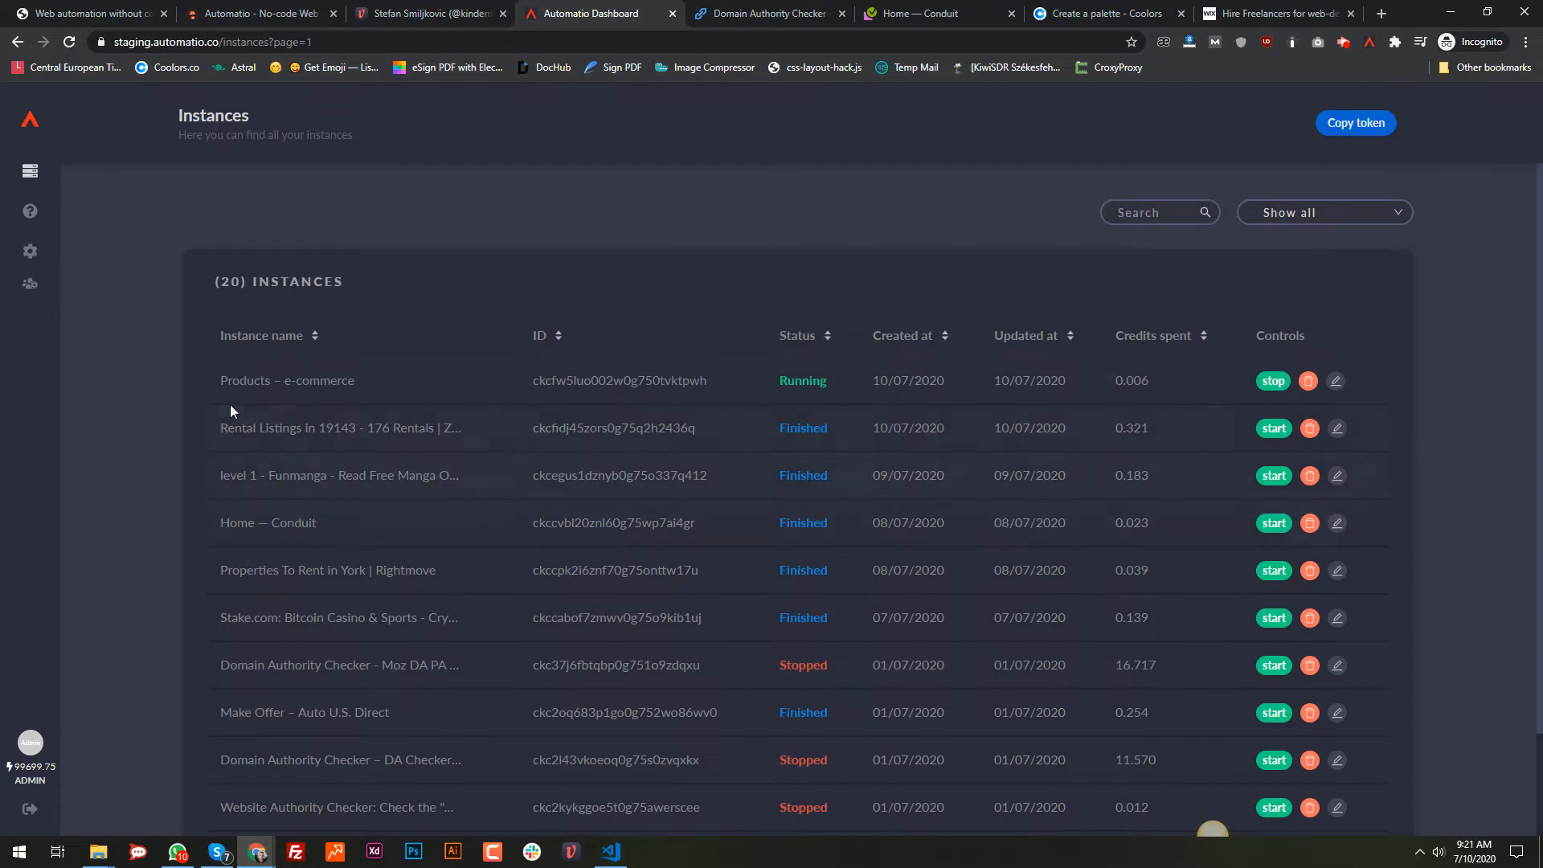
Step: Open the Products – e-commerce instance logs, noting 20 rows of data across 2 pages
left_click(257, 379)
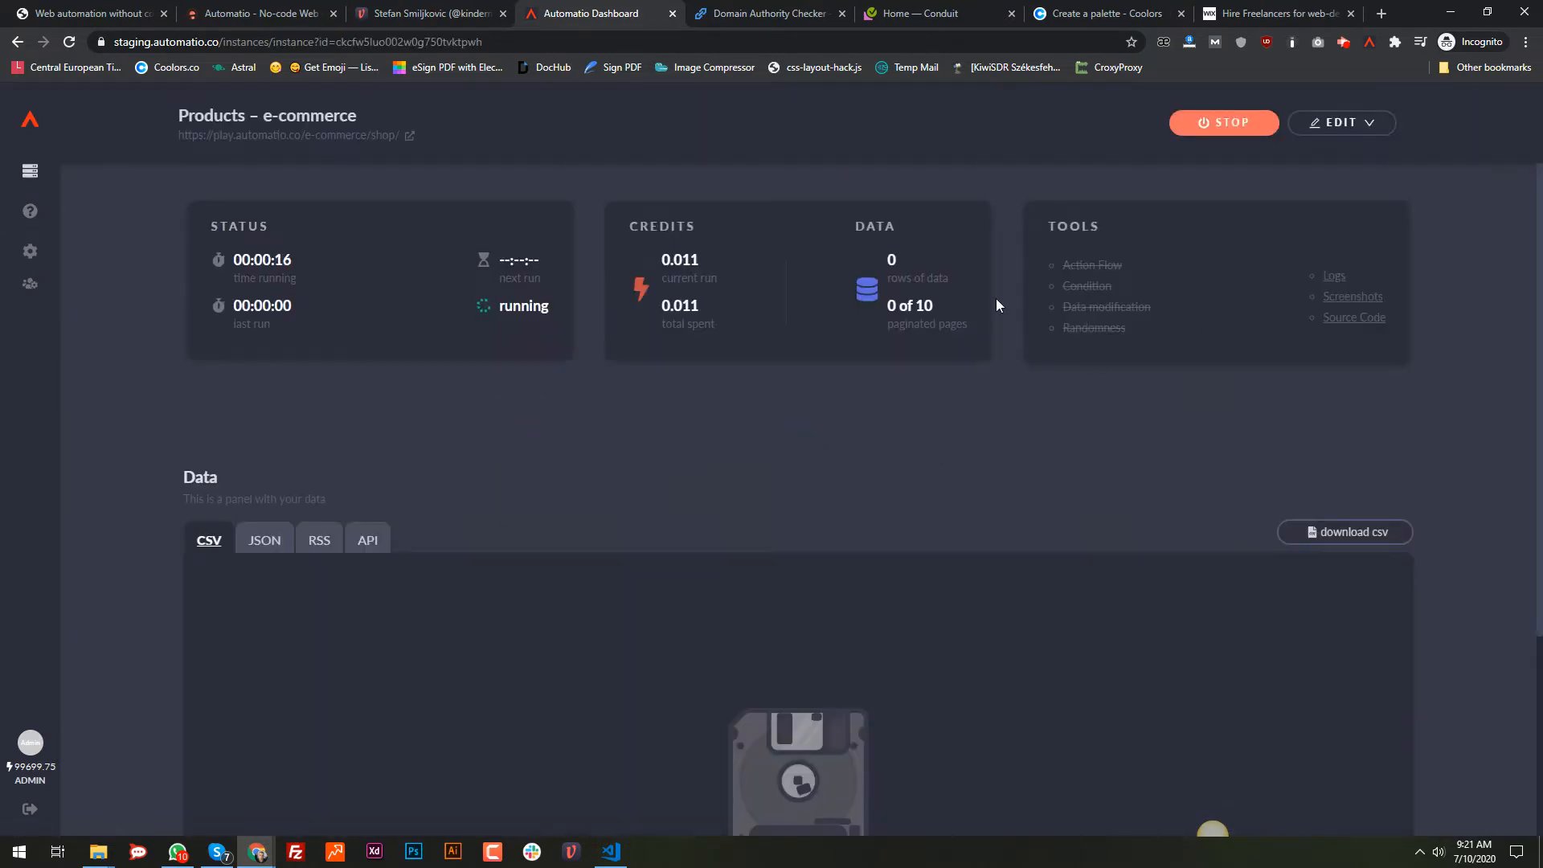
left_click(1336, 278)
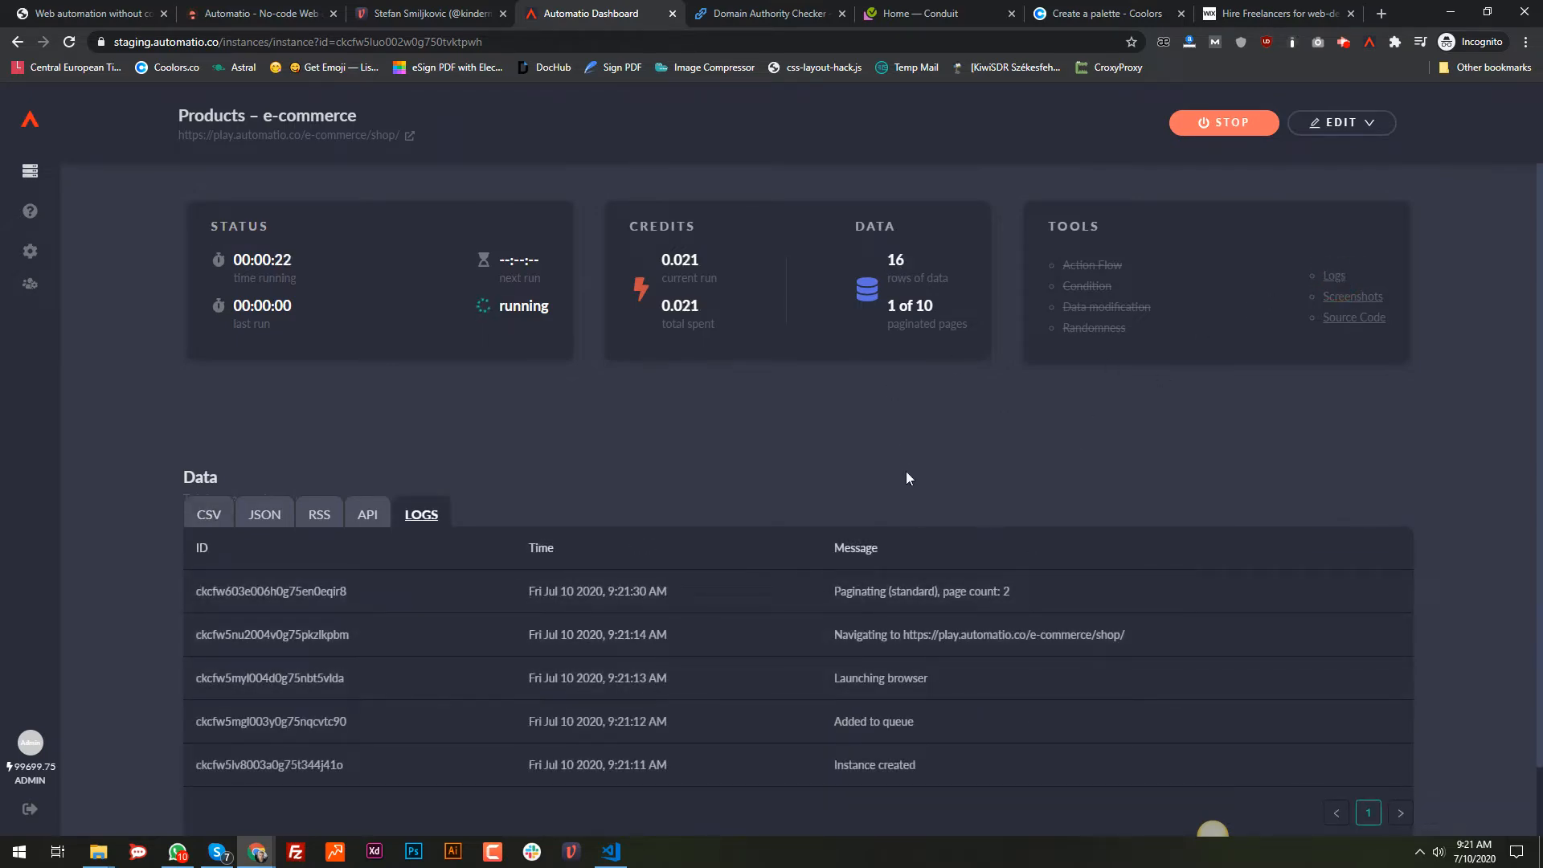
left_click_drag(907, 265, 889, 262)
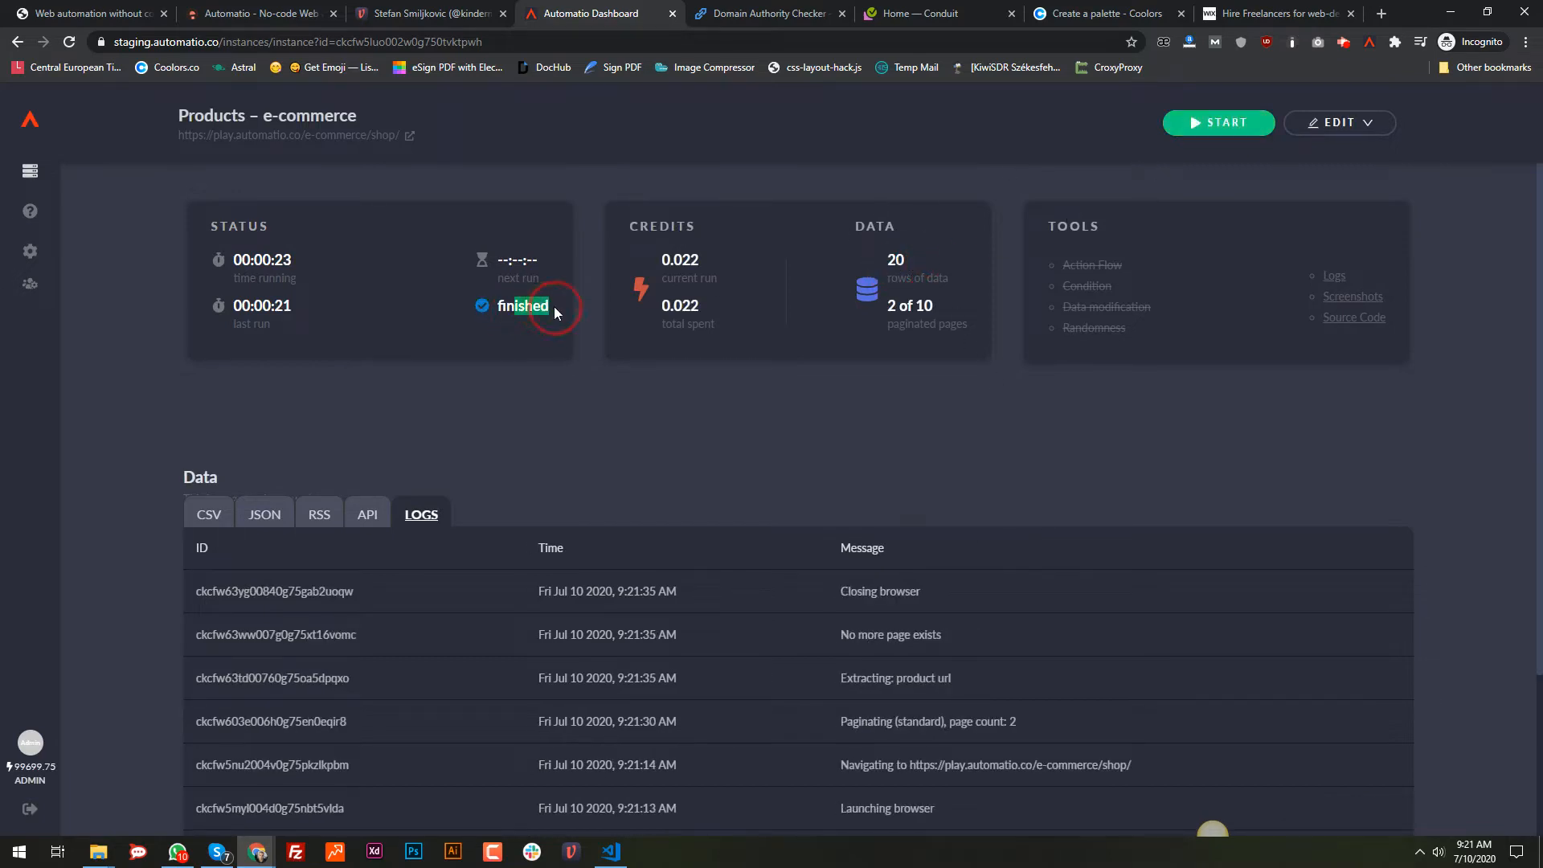
scroll(1005, 649, "down", 2)
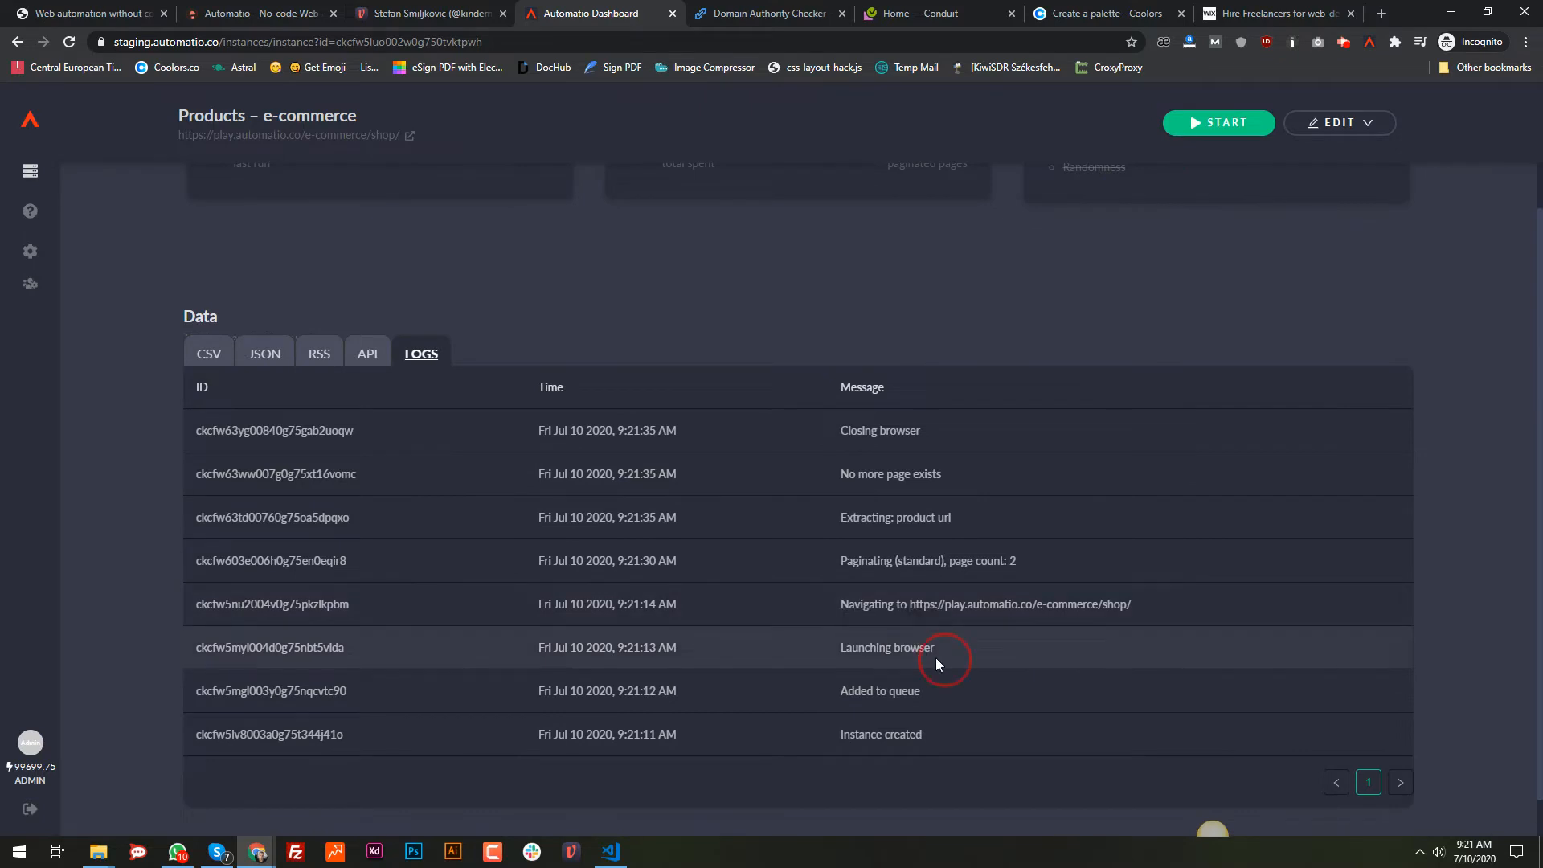
left_click_drag(936, 660, 849, 647)
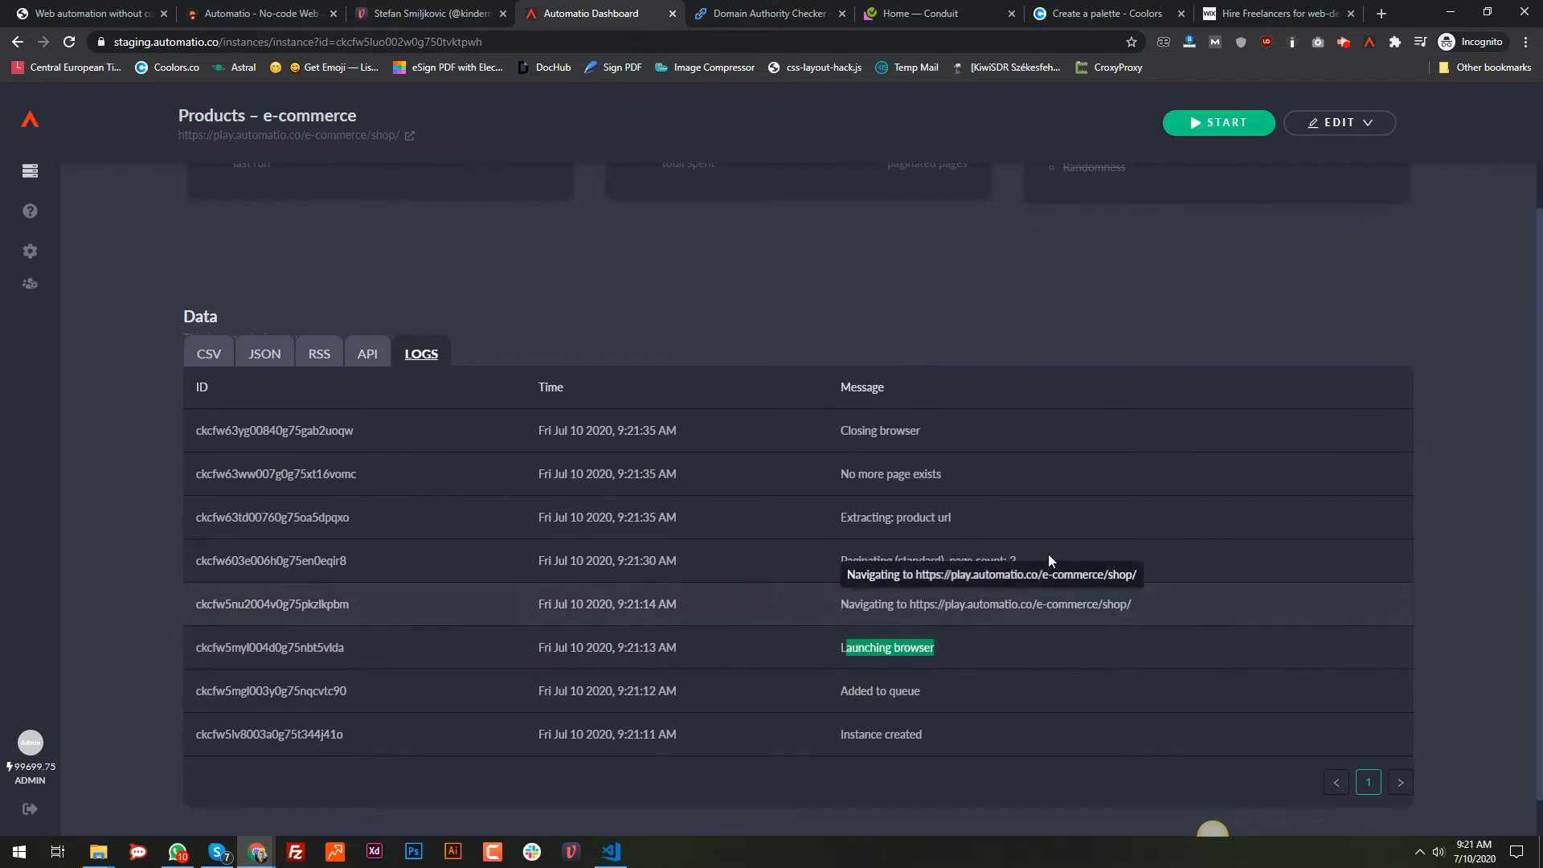
left_click_drag(1045, 561, 892, 558)
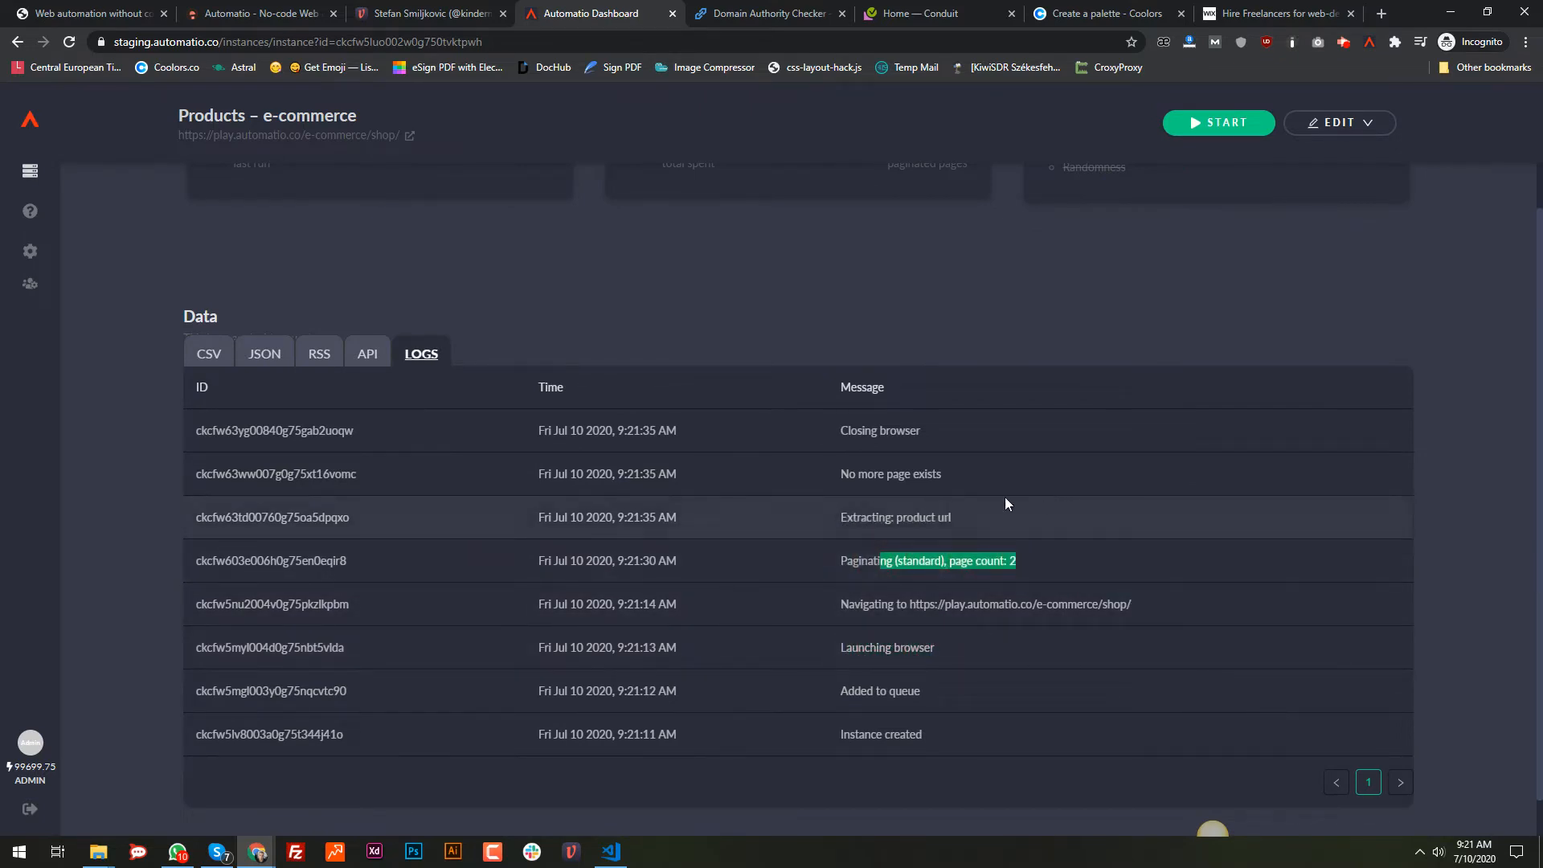
left_click(1044, 506)
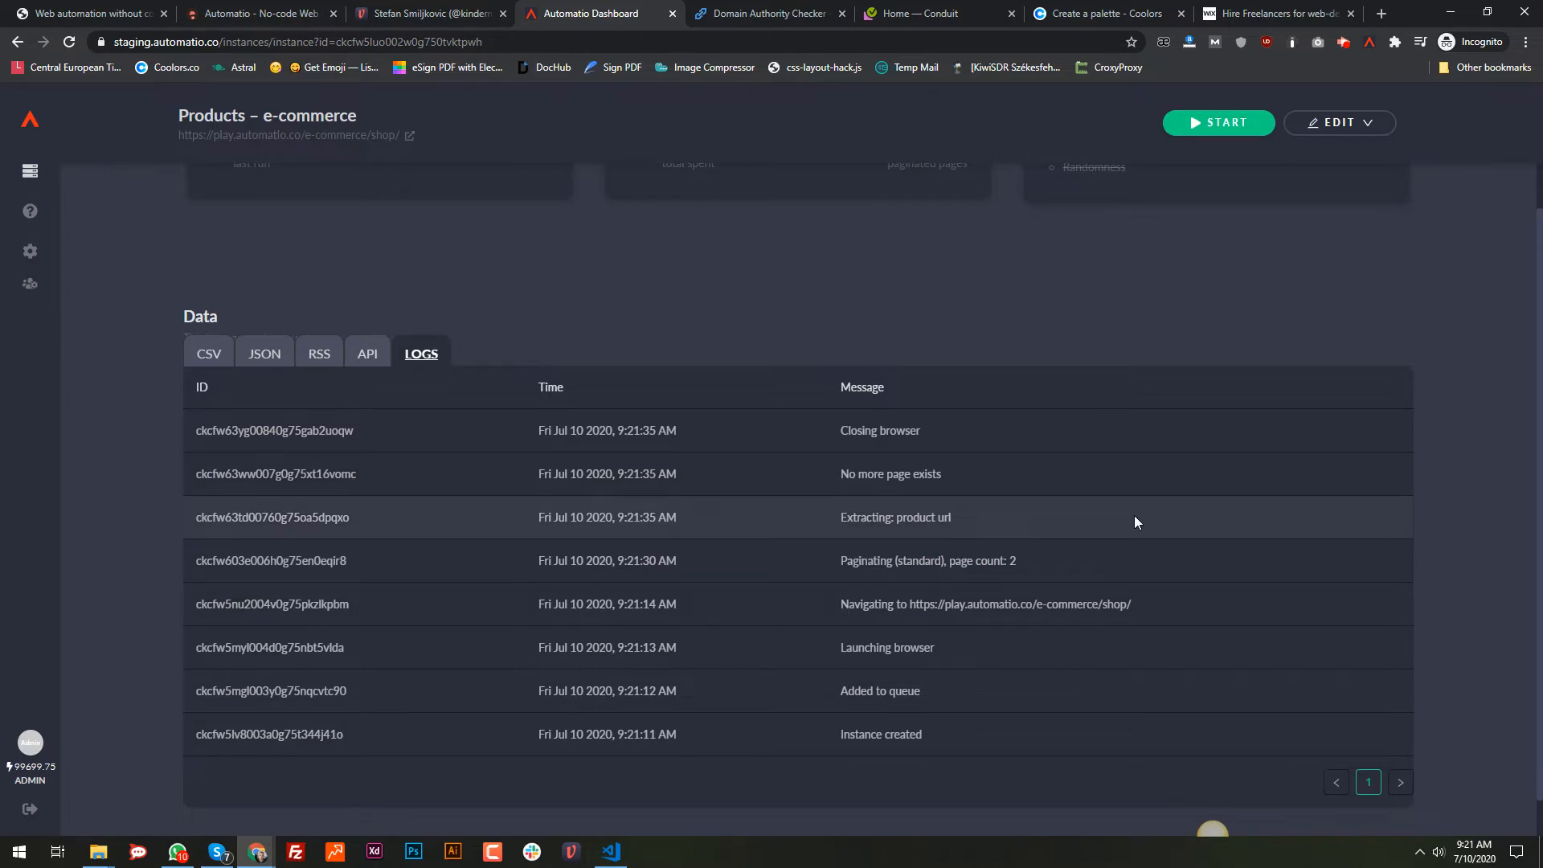
Step: Show the extracted product URLs as CSV and scroll back up to the summary cards
scroll(1135, 514, "up", 2)
left_click(210, 515)
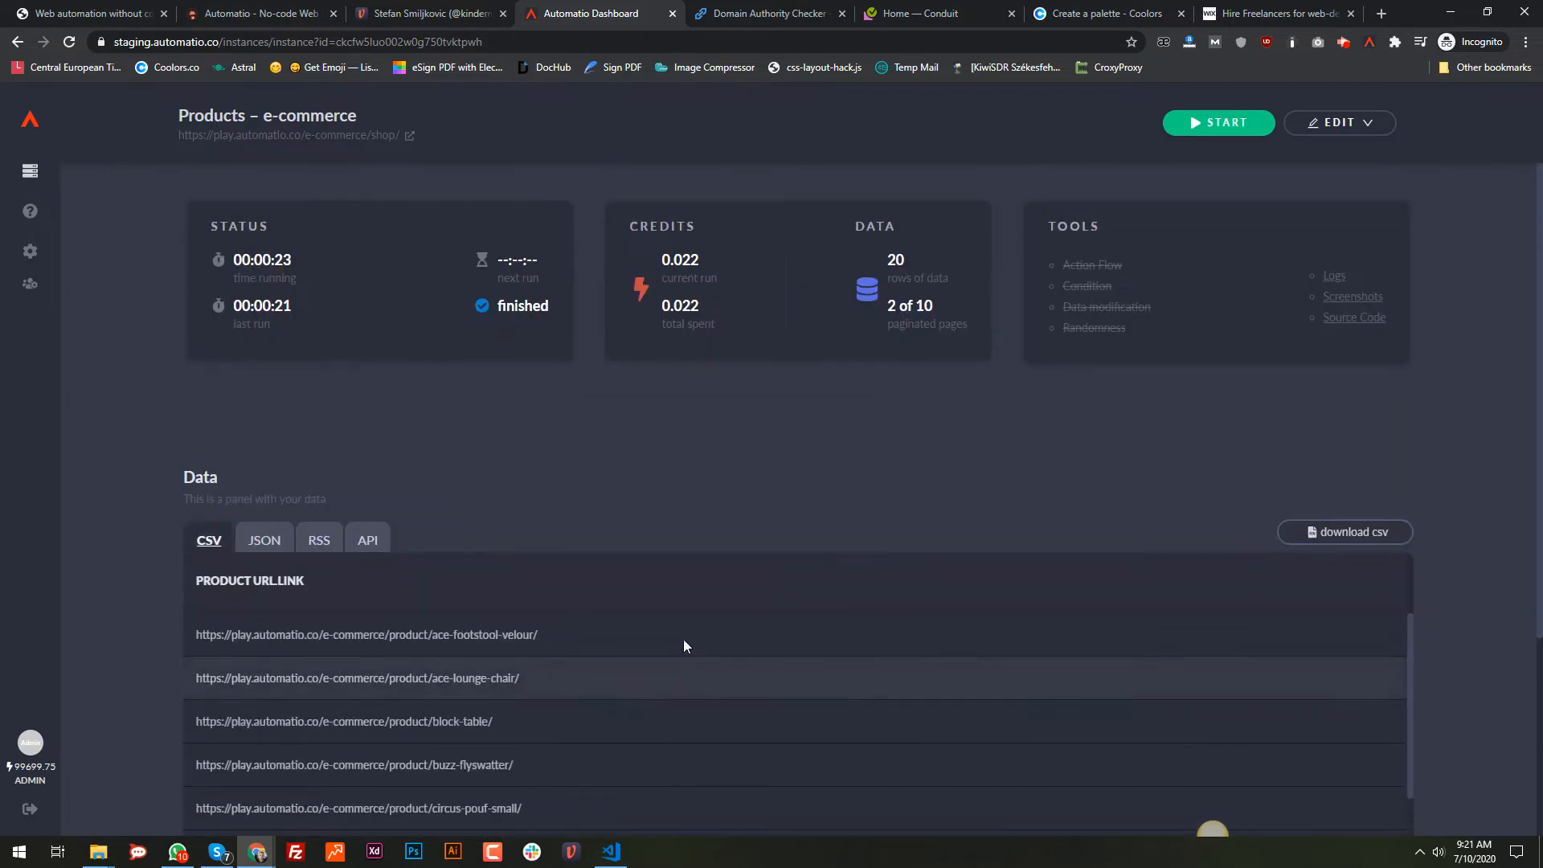
scroll(485, 586, "down", 5)
scroll(546, 609, "up", 4)
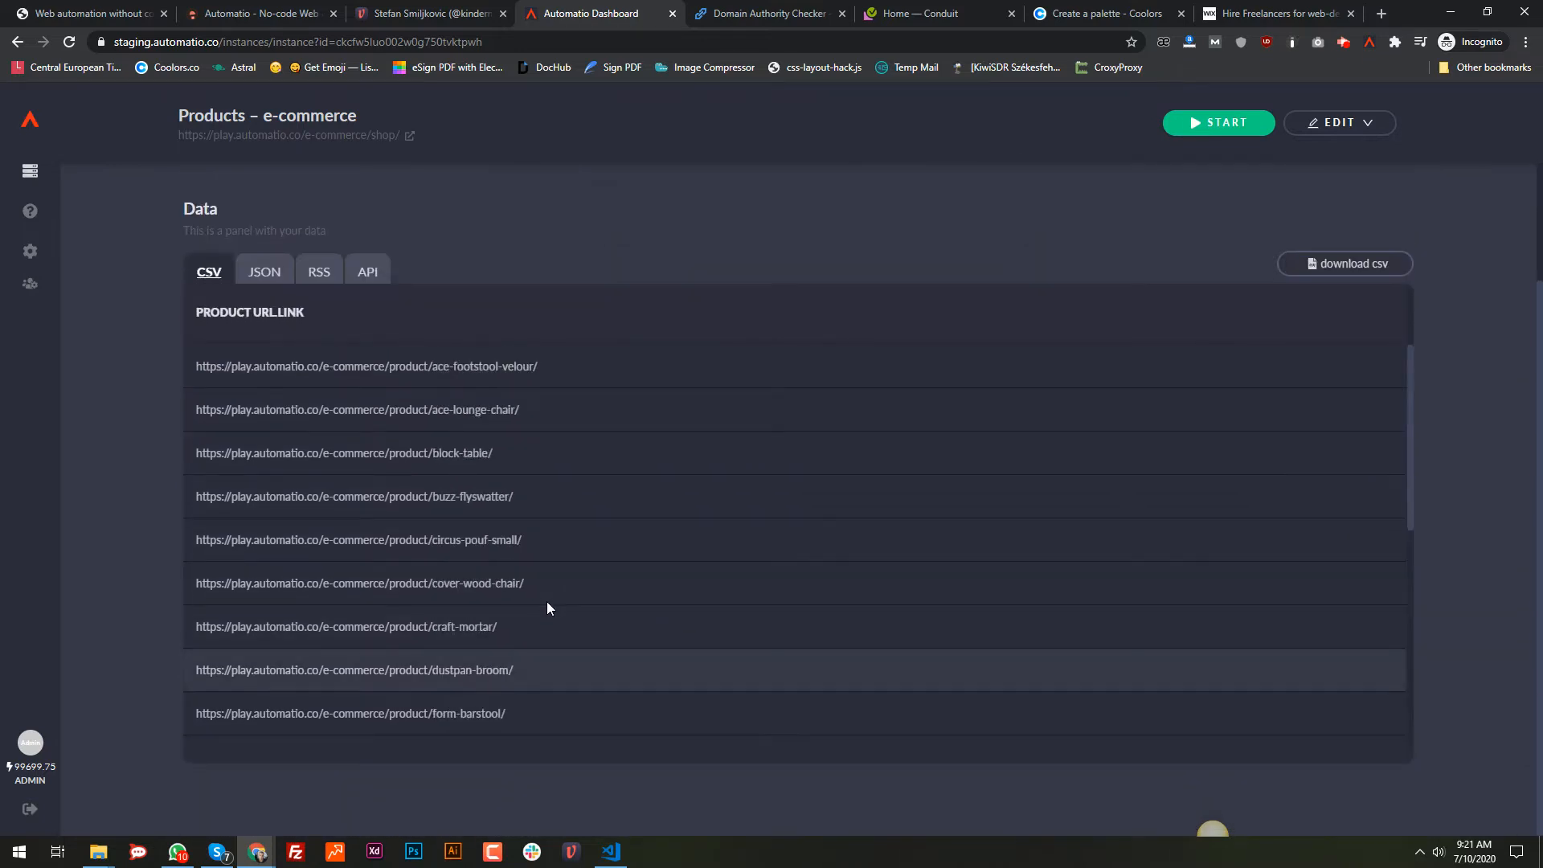
scroll(905, 249, "up", 3)
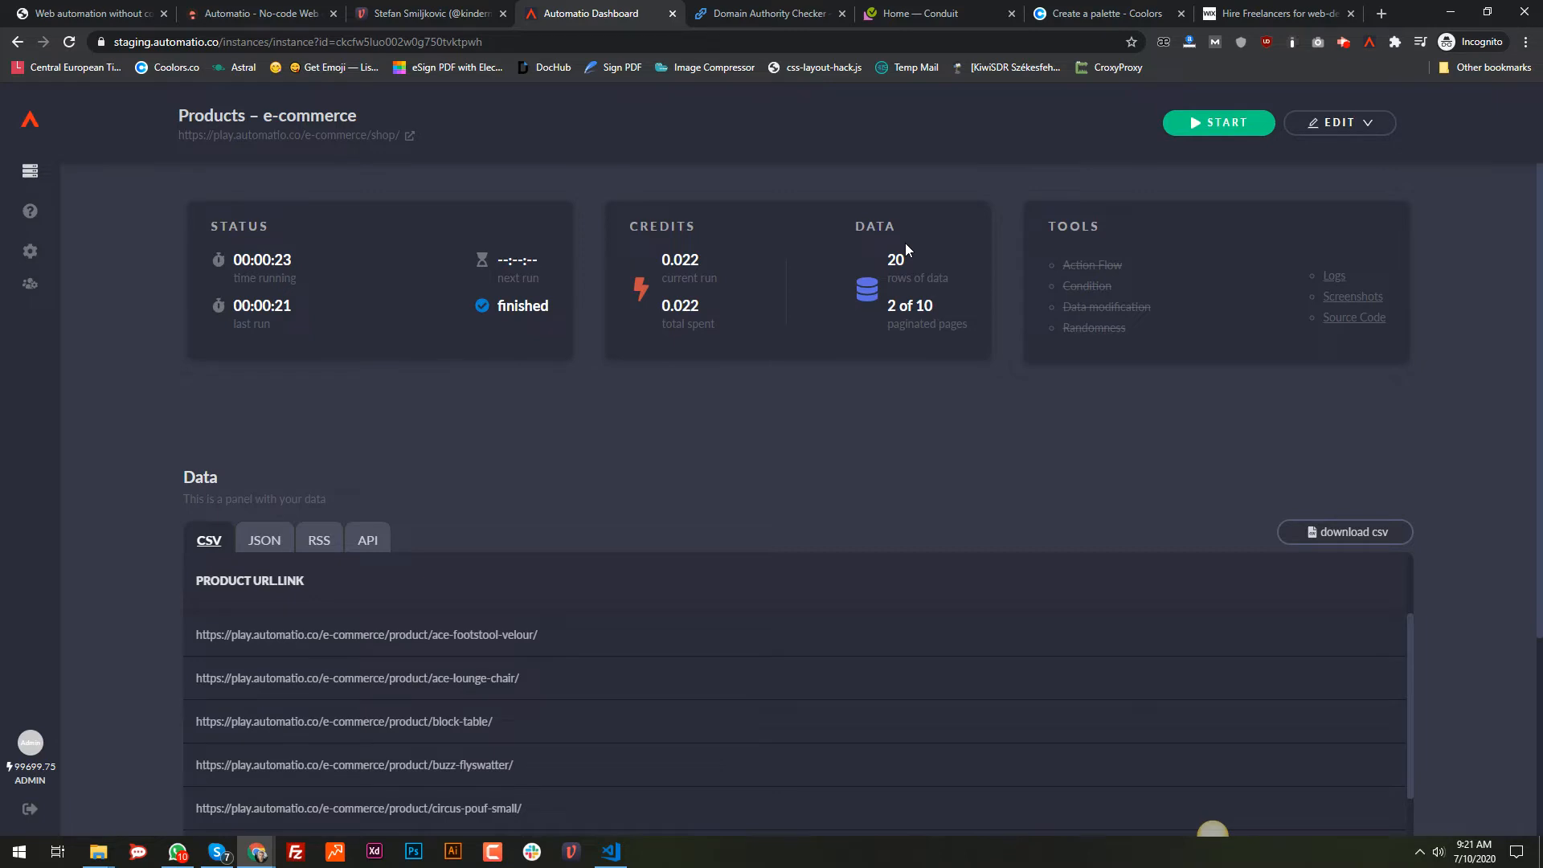
mouse_move(1345, 130)
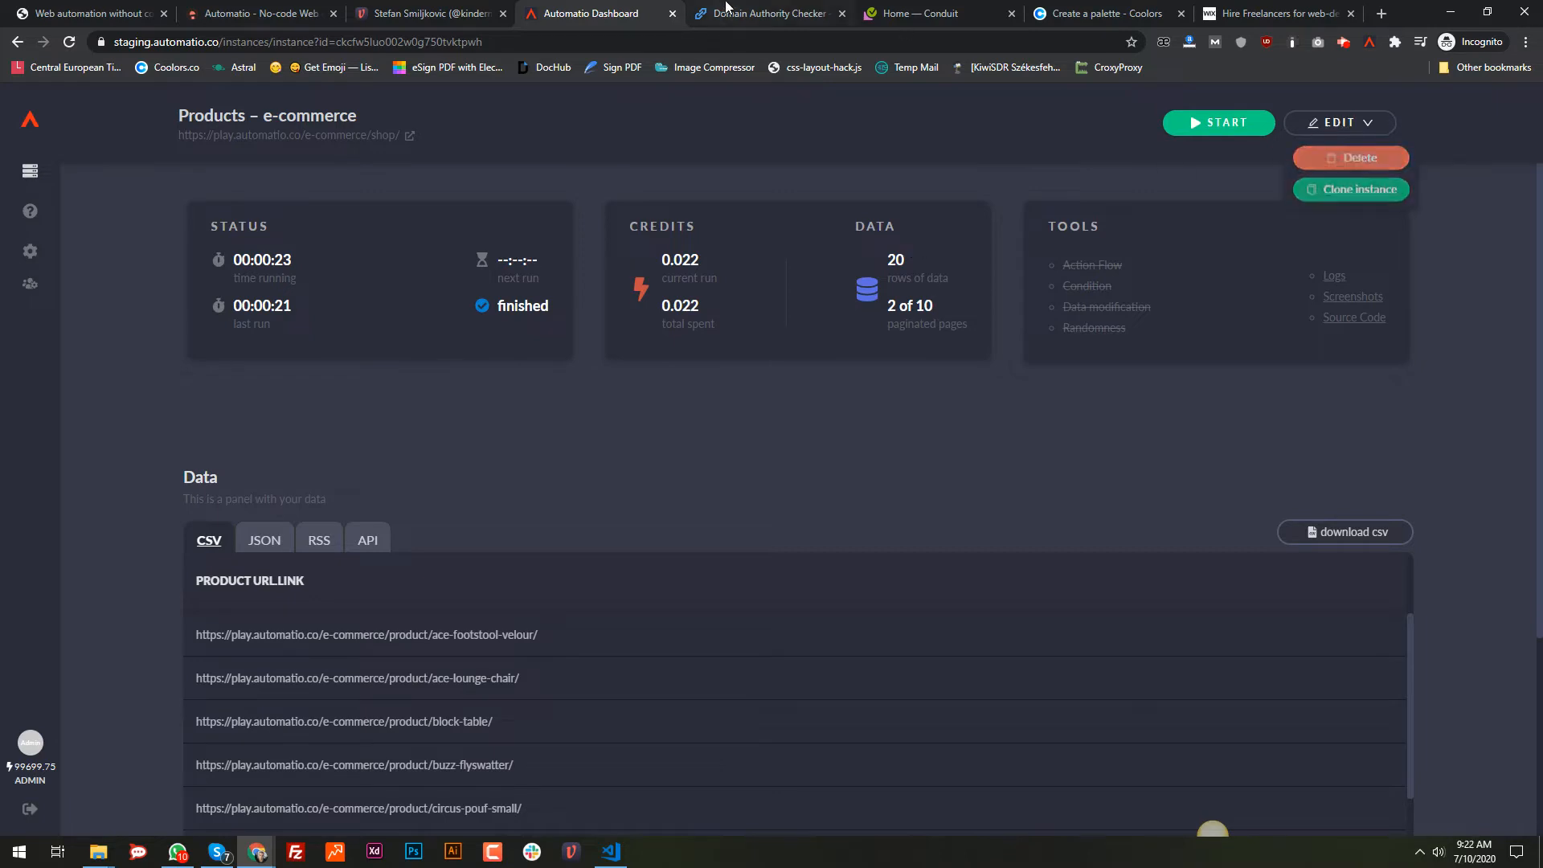
Step: Reopen the bot for editing on the Ace Footstool Velour page and reset the canvas to start only
left_click(1334, 122)
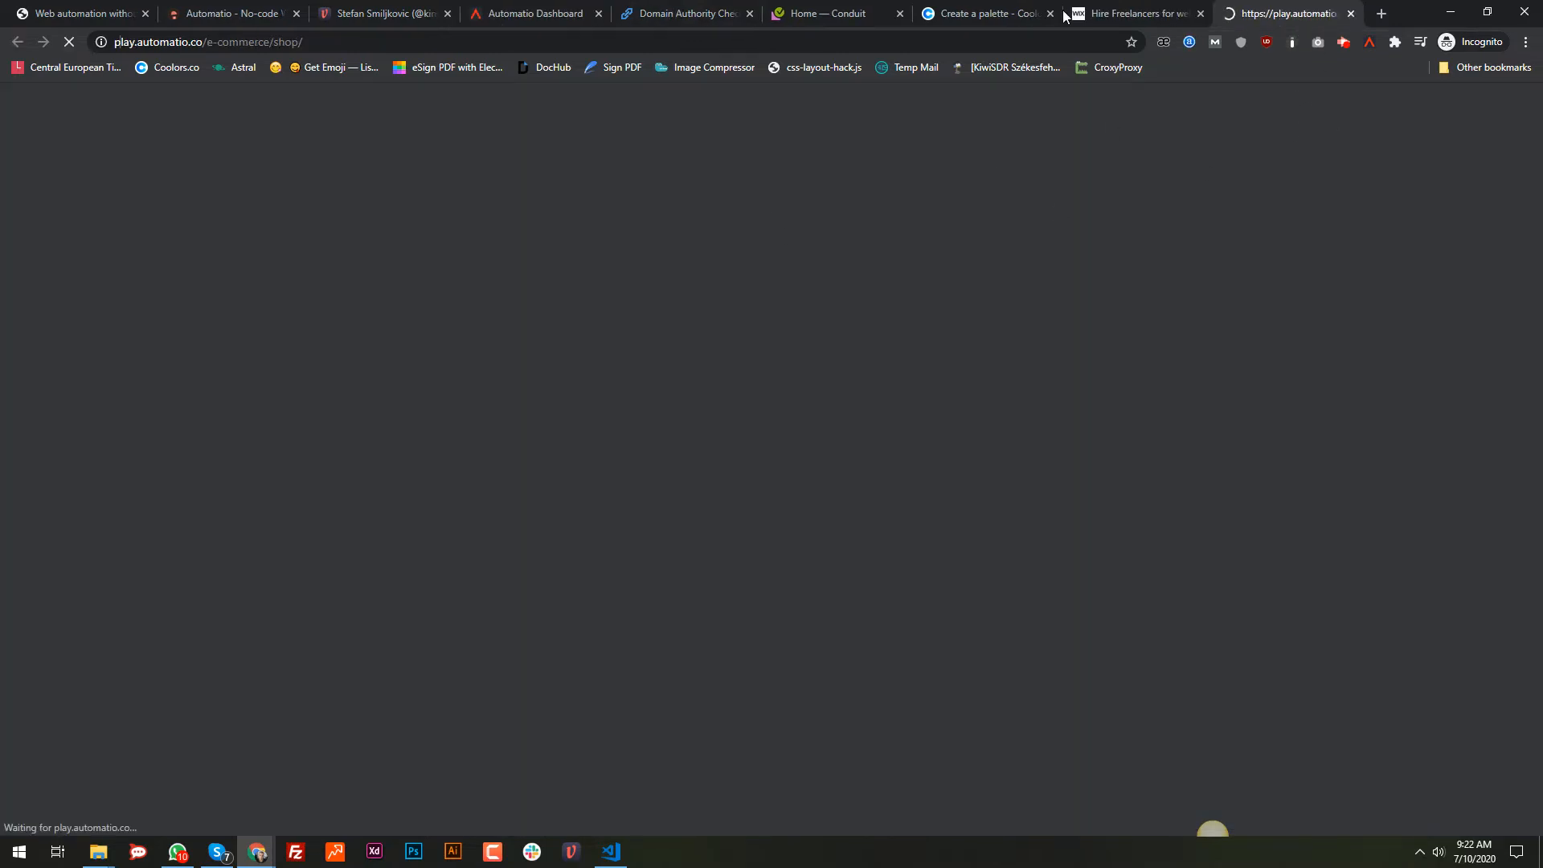
left_click_drag(1280, 13, 665, 12)
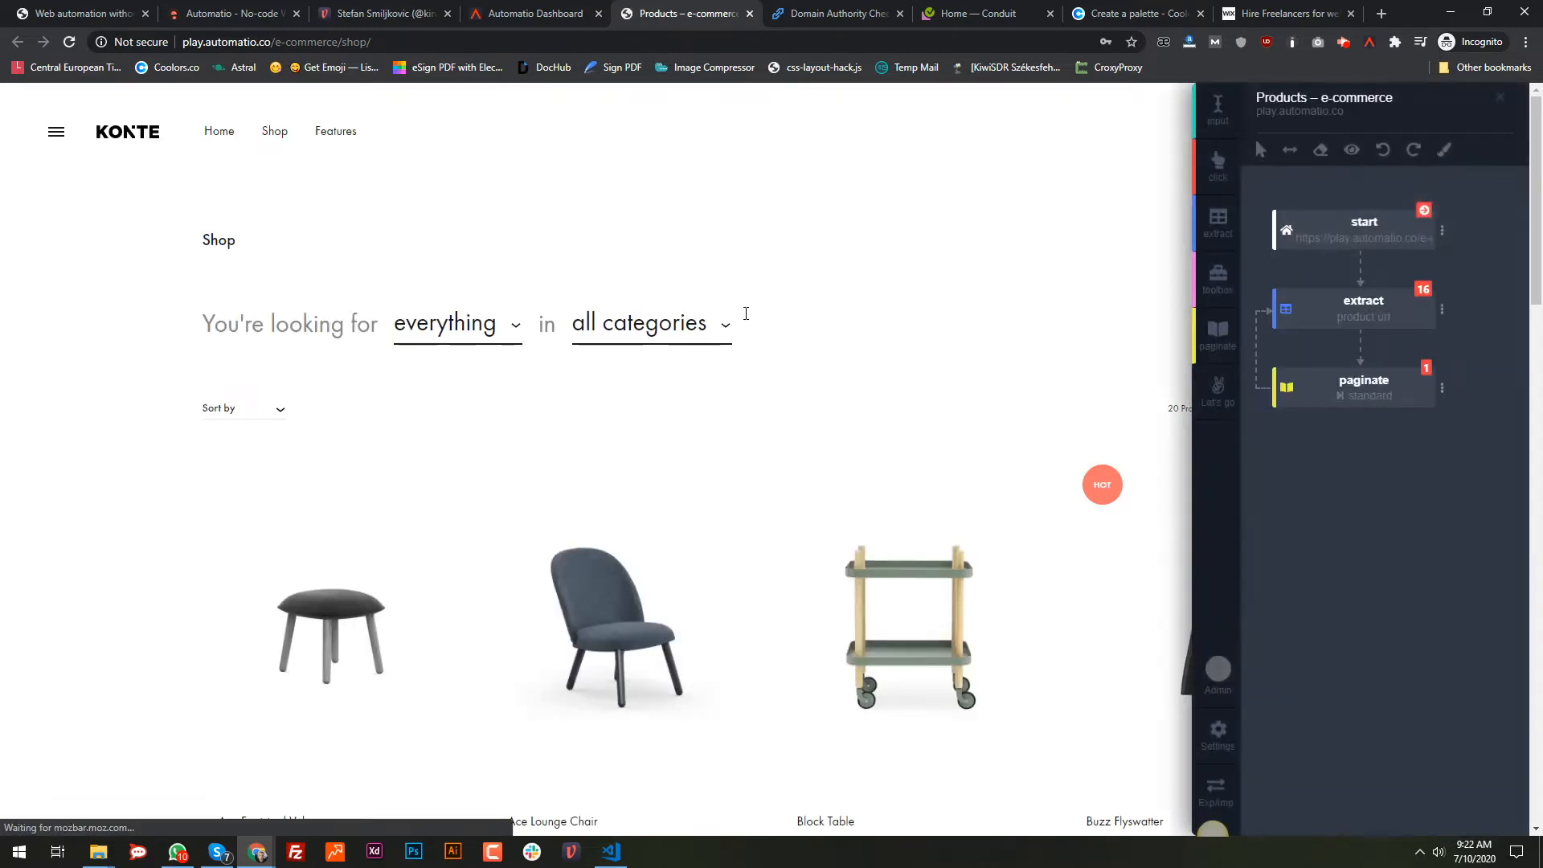
scroll(418, 321, "down", 4)
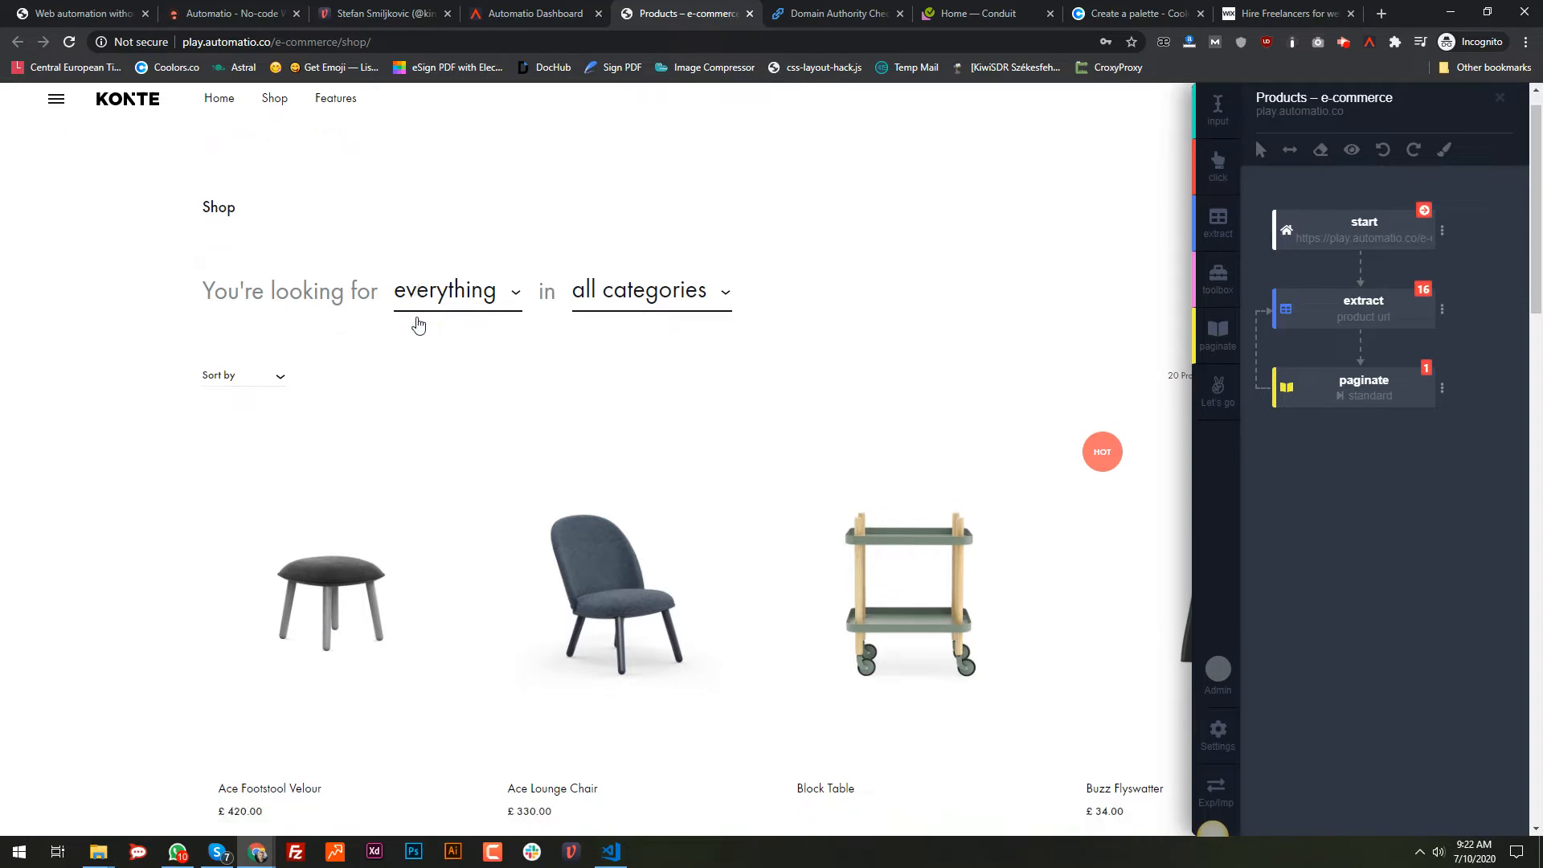
scroll(443, 329, "up", 3)
left_click(324, 537)
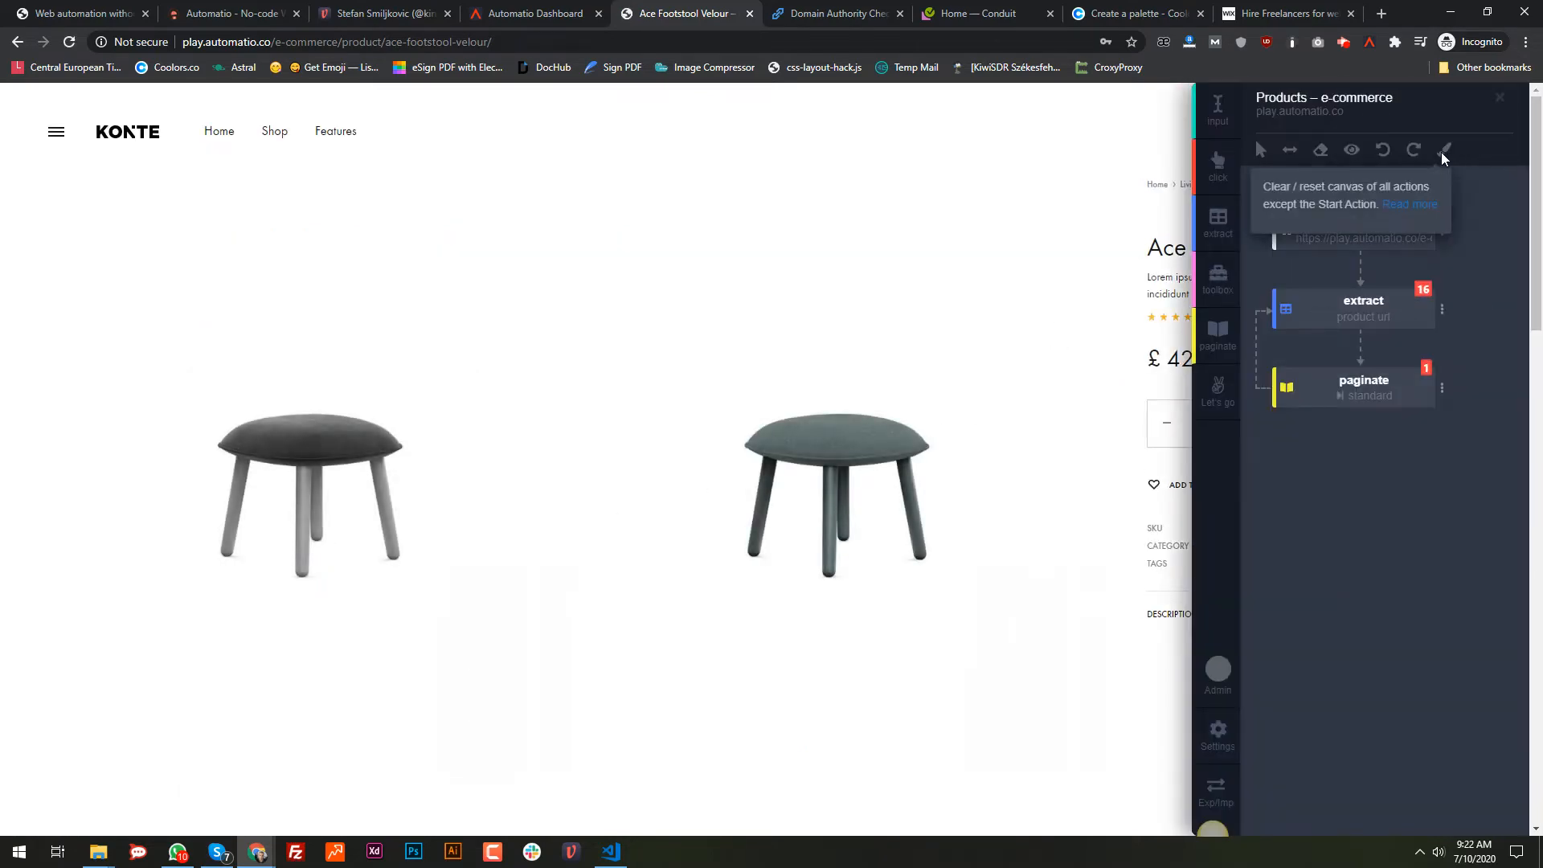
left_click(1442, 153)
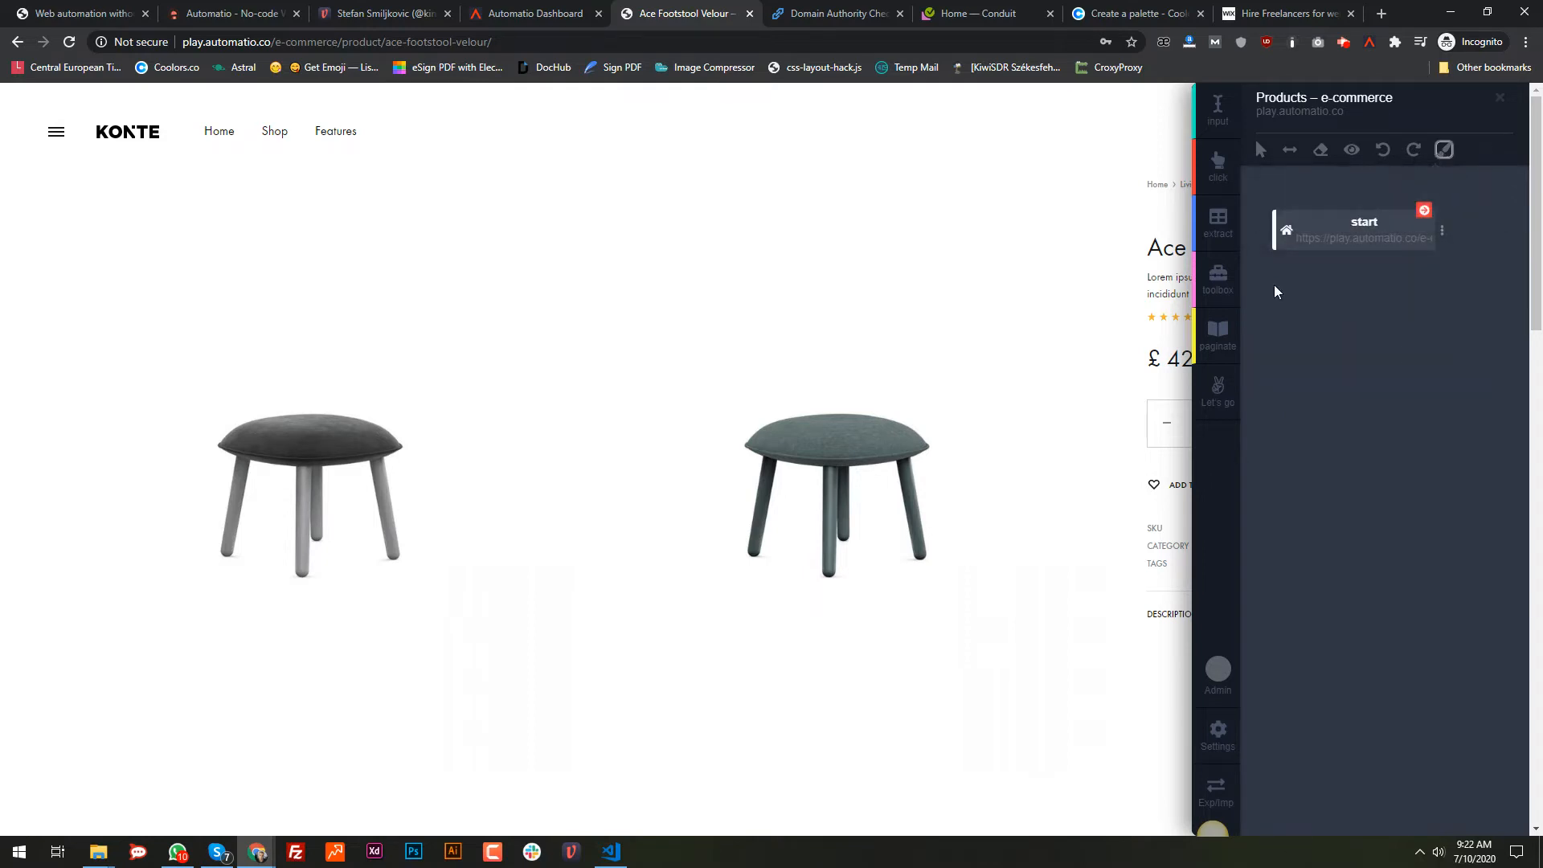
Step: Dock the panel left and extract the product title and description as the first two properties
left_click(1290, 149)
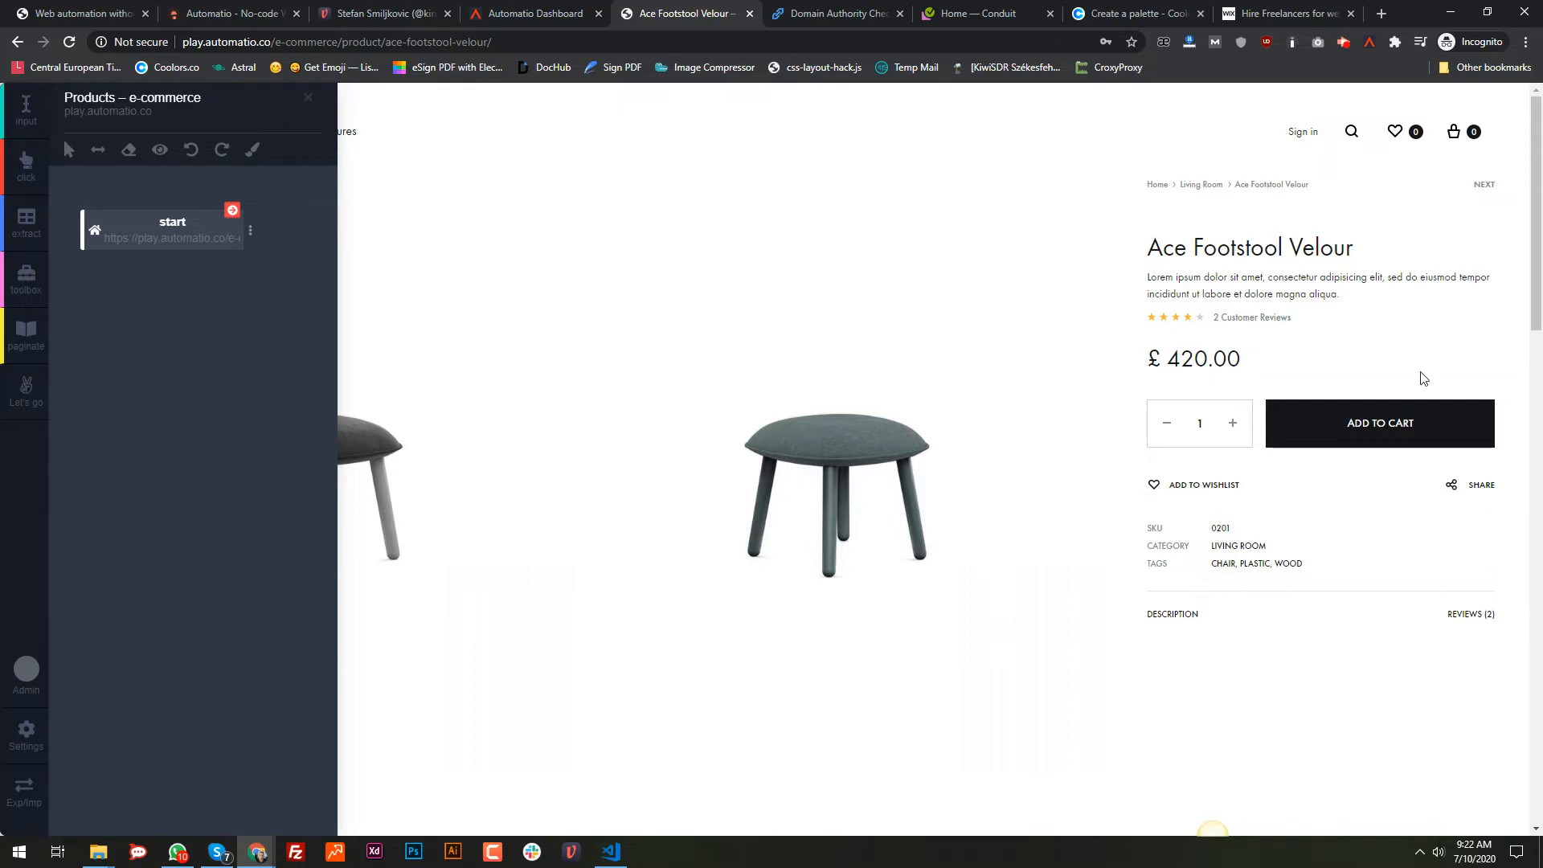
left_click(25, 221)
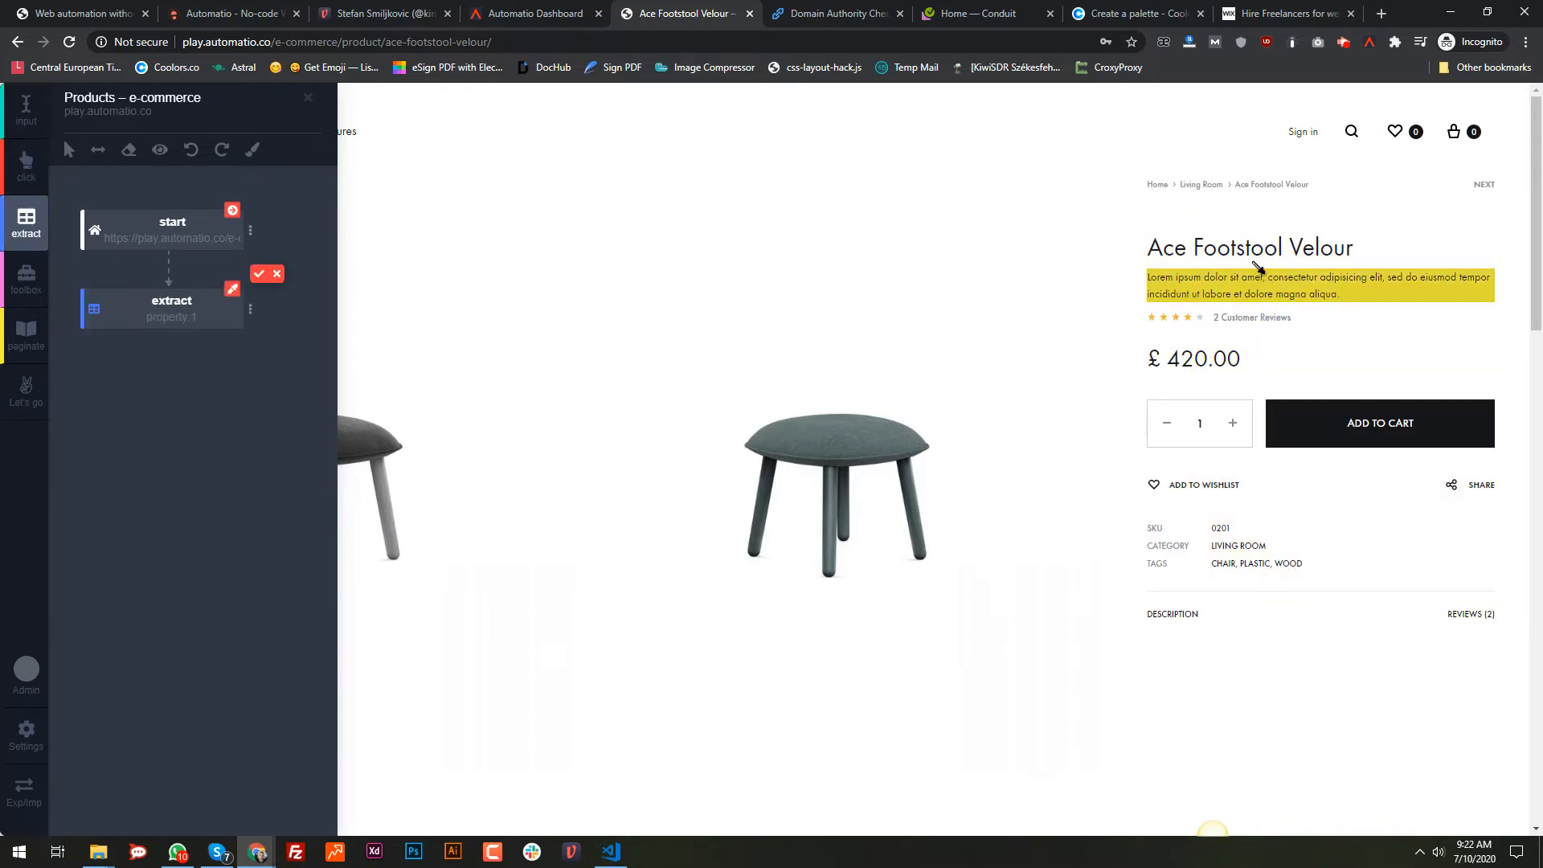
left_click(1258, 255)
left_click(259, 273)
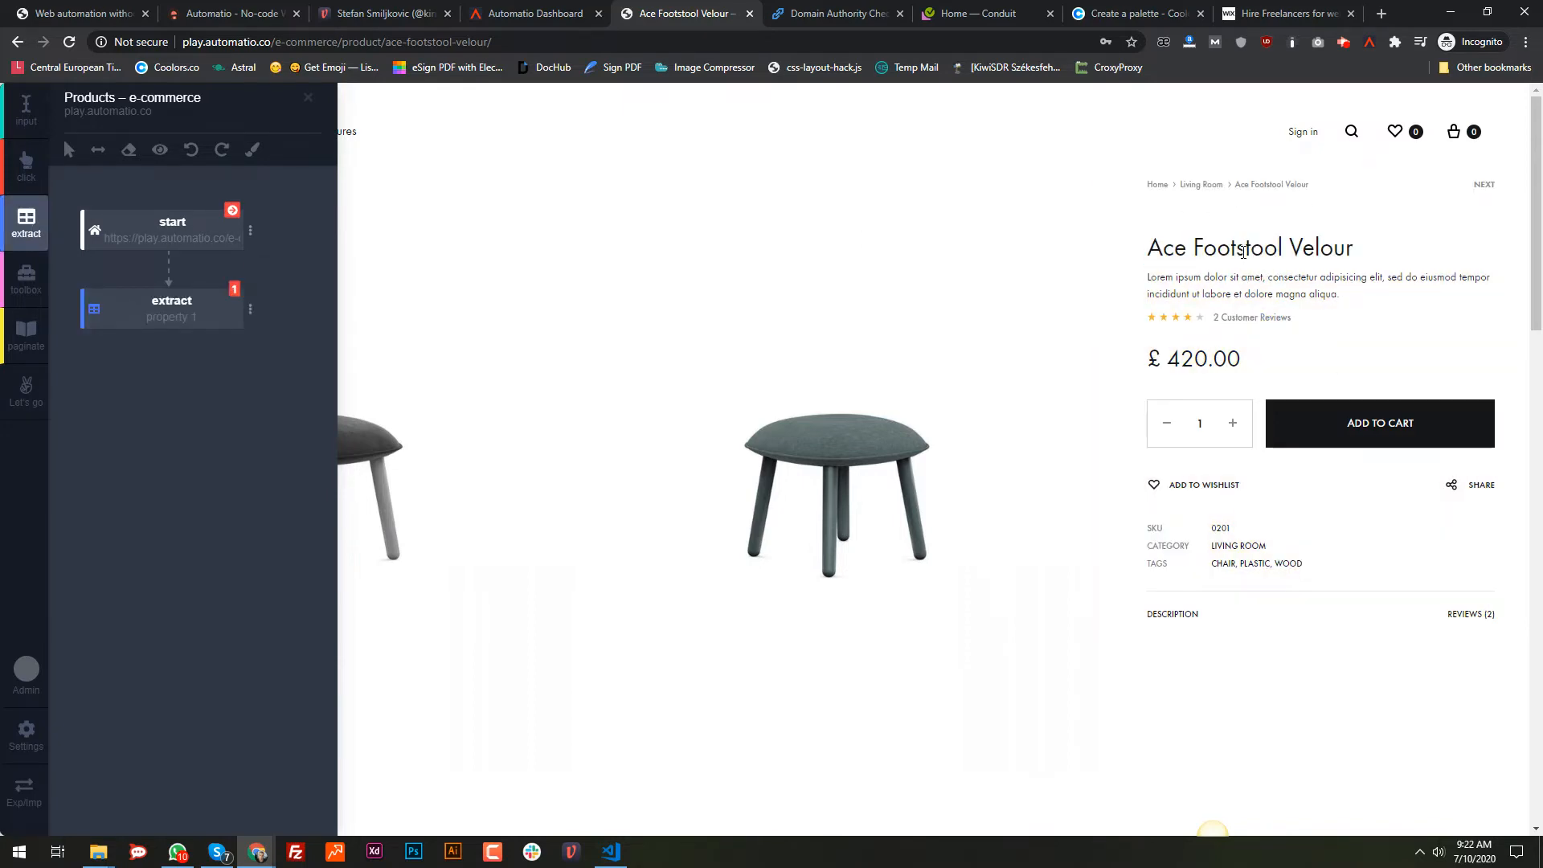
left_click(4, 237)
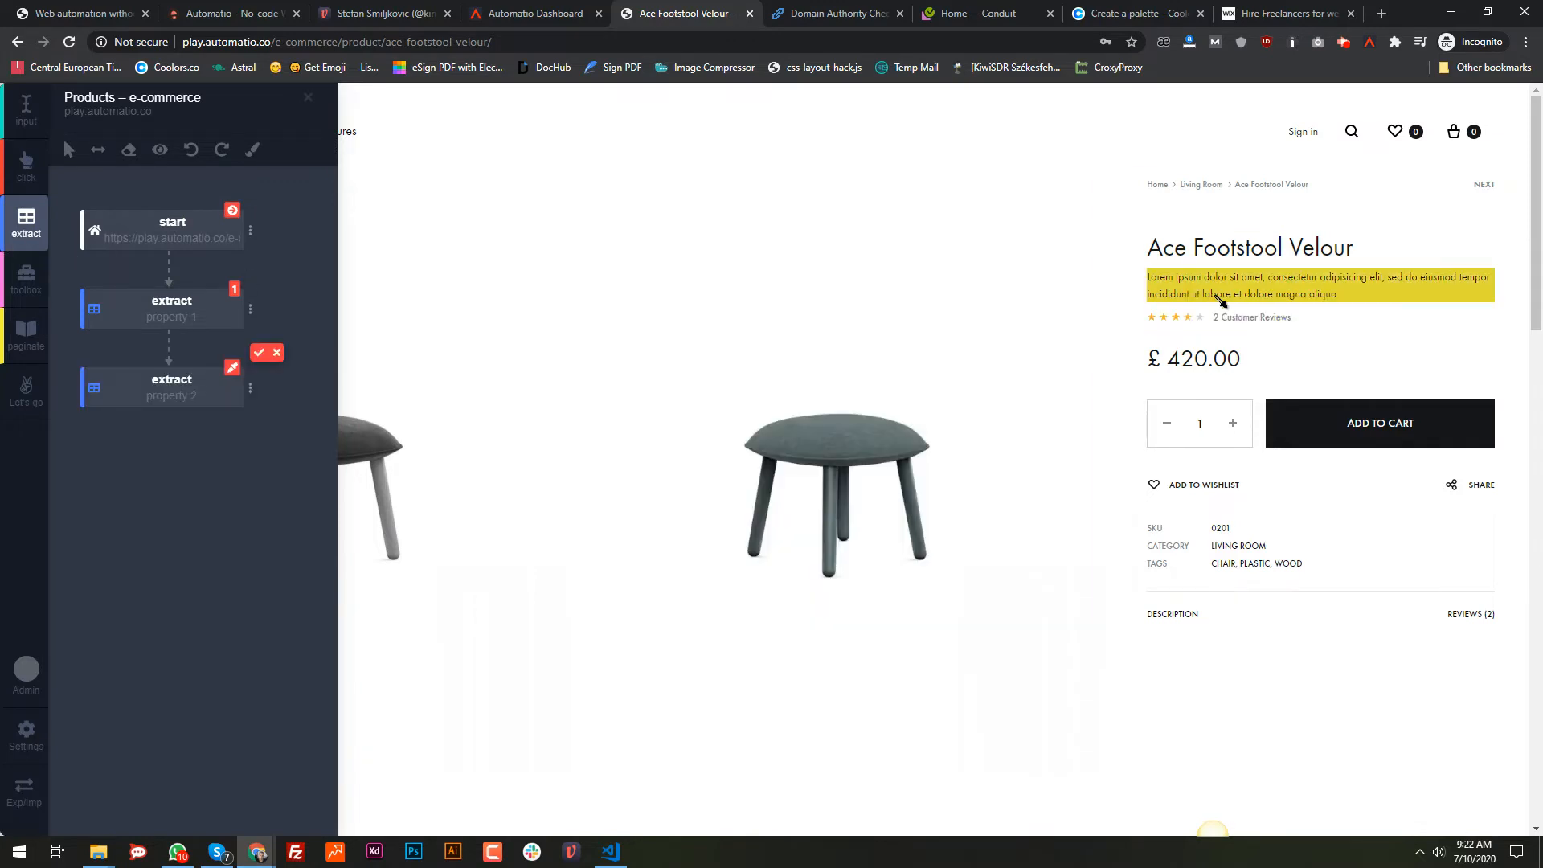
left_click(1220, 299)
left_click(258, 352)
Step: Add extract properties for the 2 Customer Reviews text, £ 420.00 price, SKU 0201 and category LIVING ROOM
left_click(30, 232)
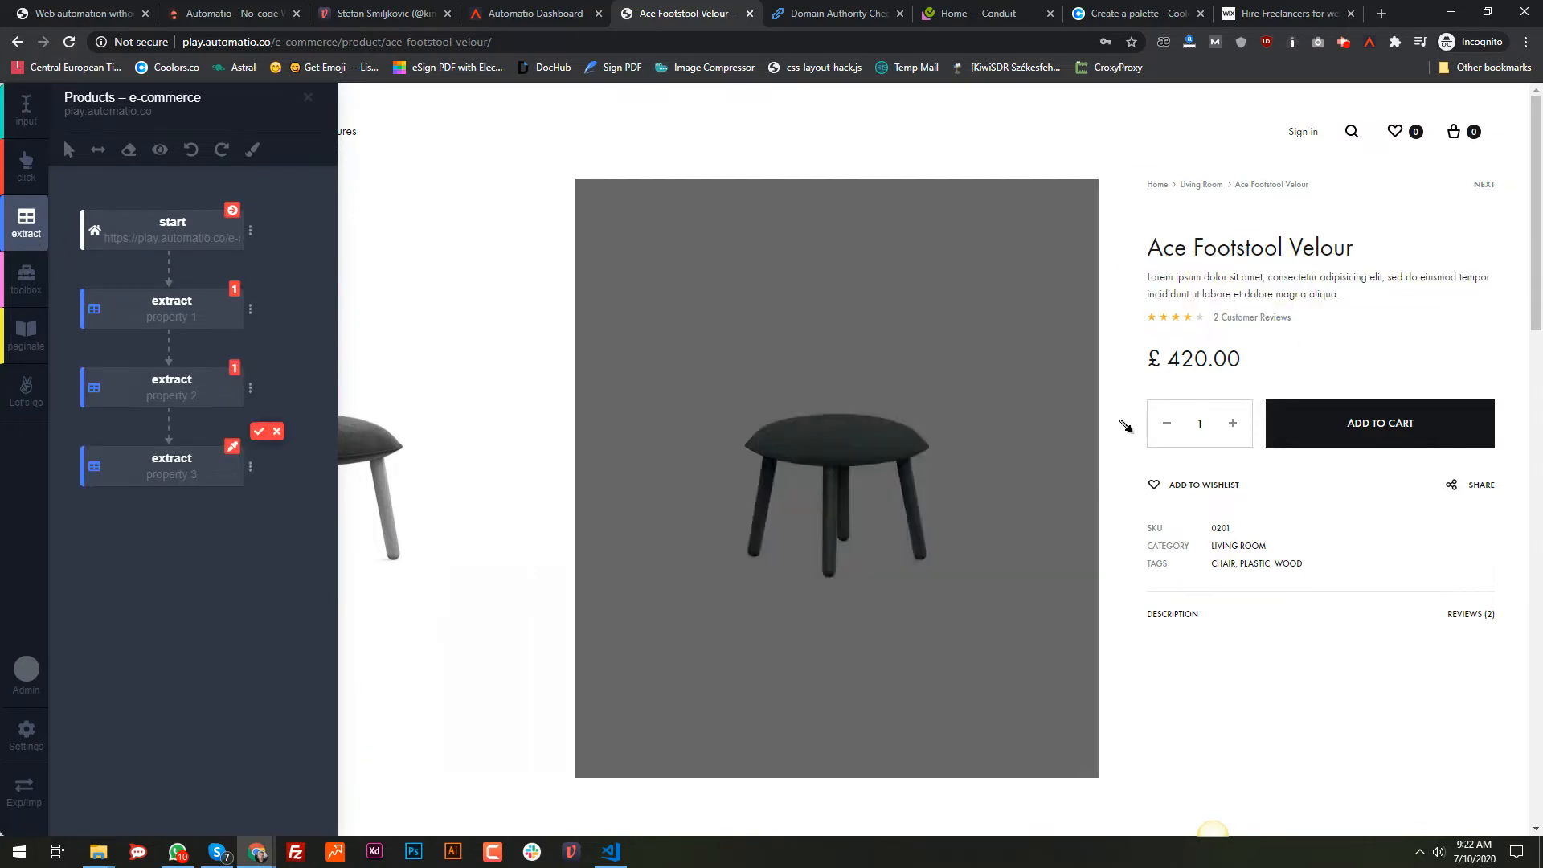
left_click(1278, 321)
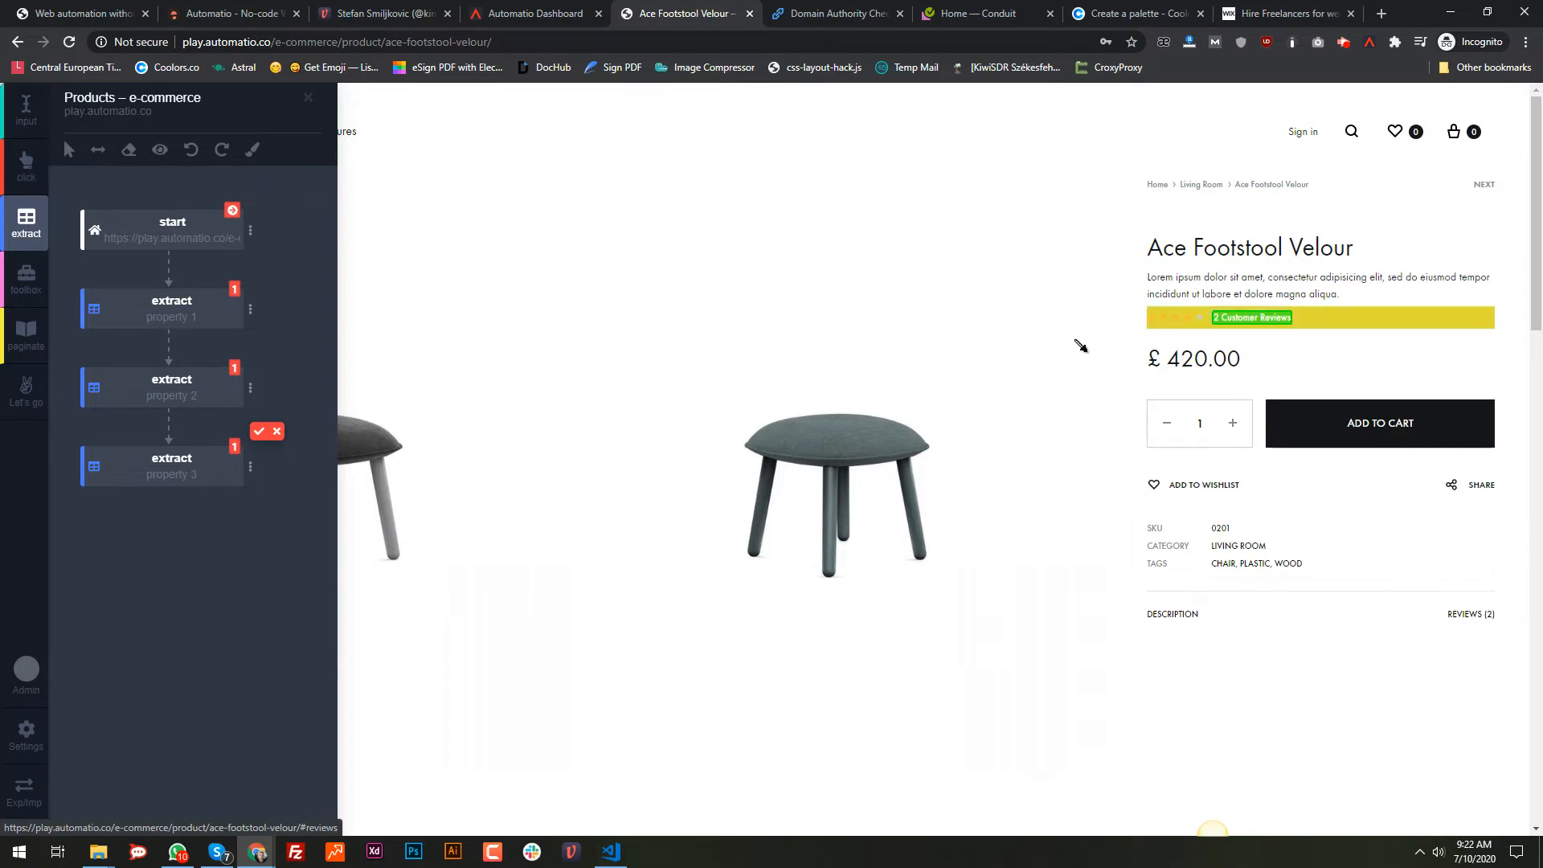
left_click(259, 430)
left_click(26, 225)
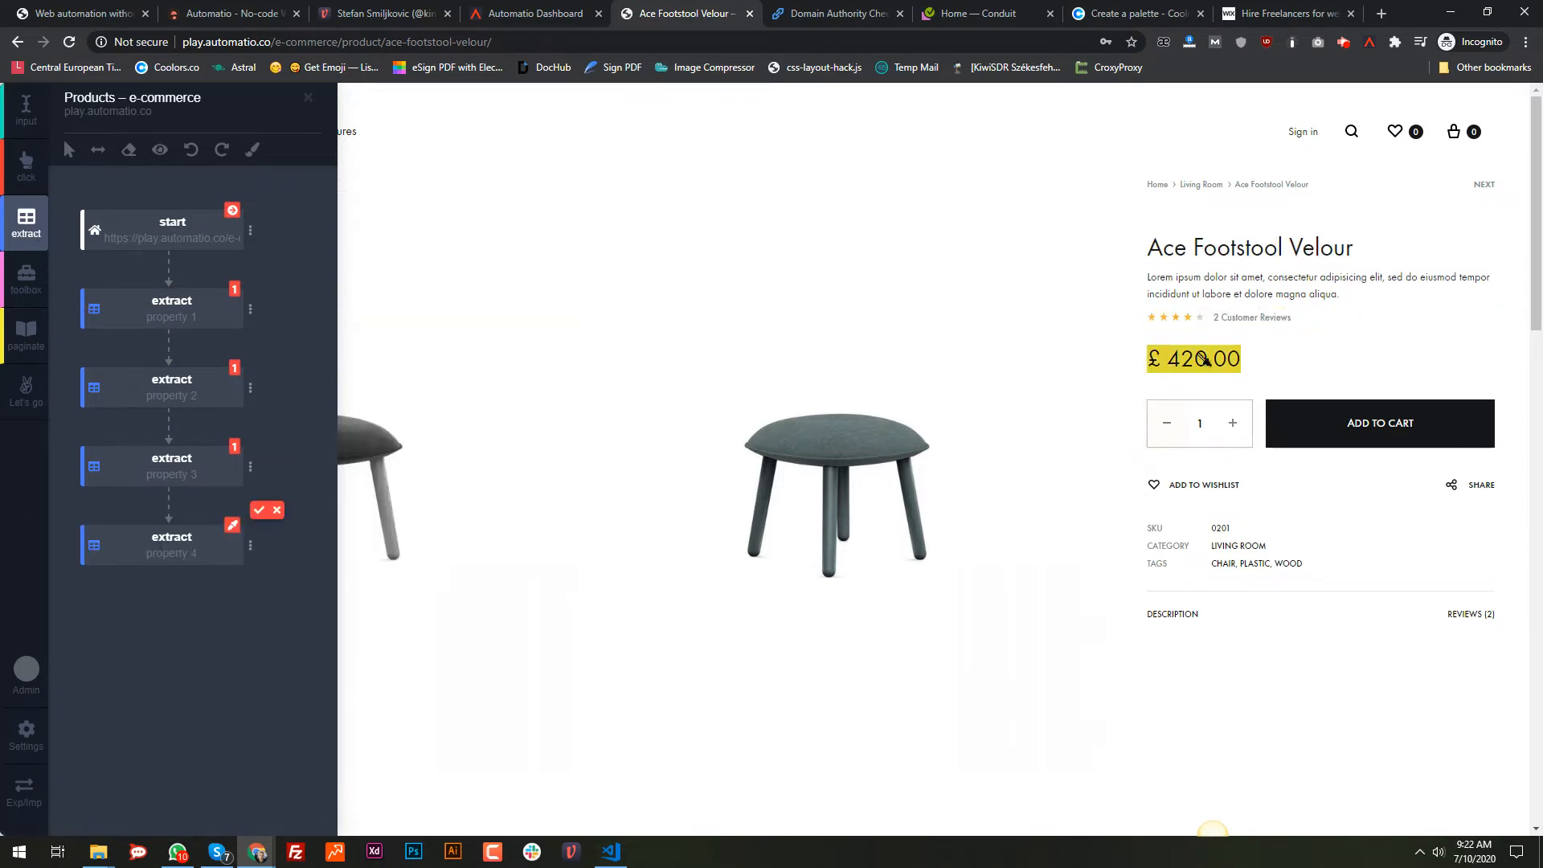
left_click(1199, 356)
left_click(259, 510)
left_click(26, 226)
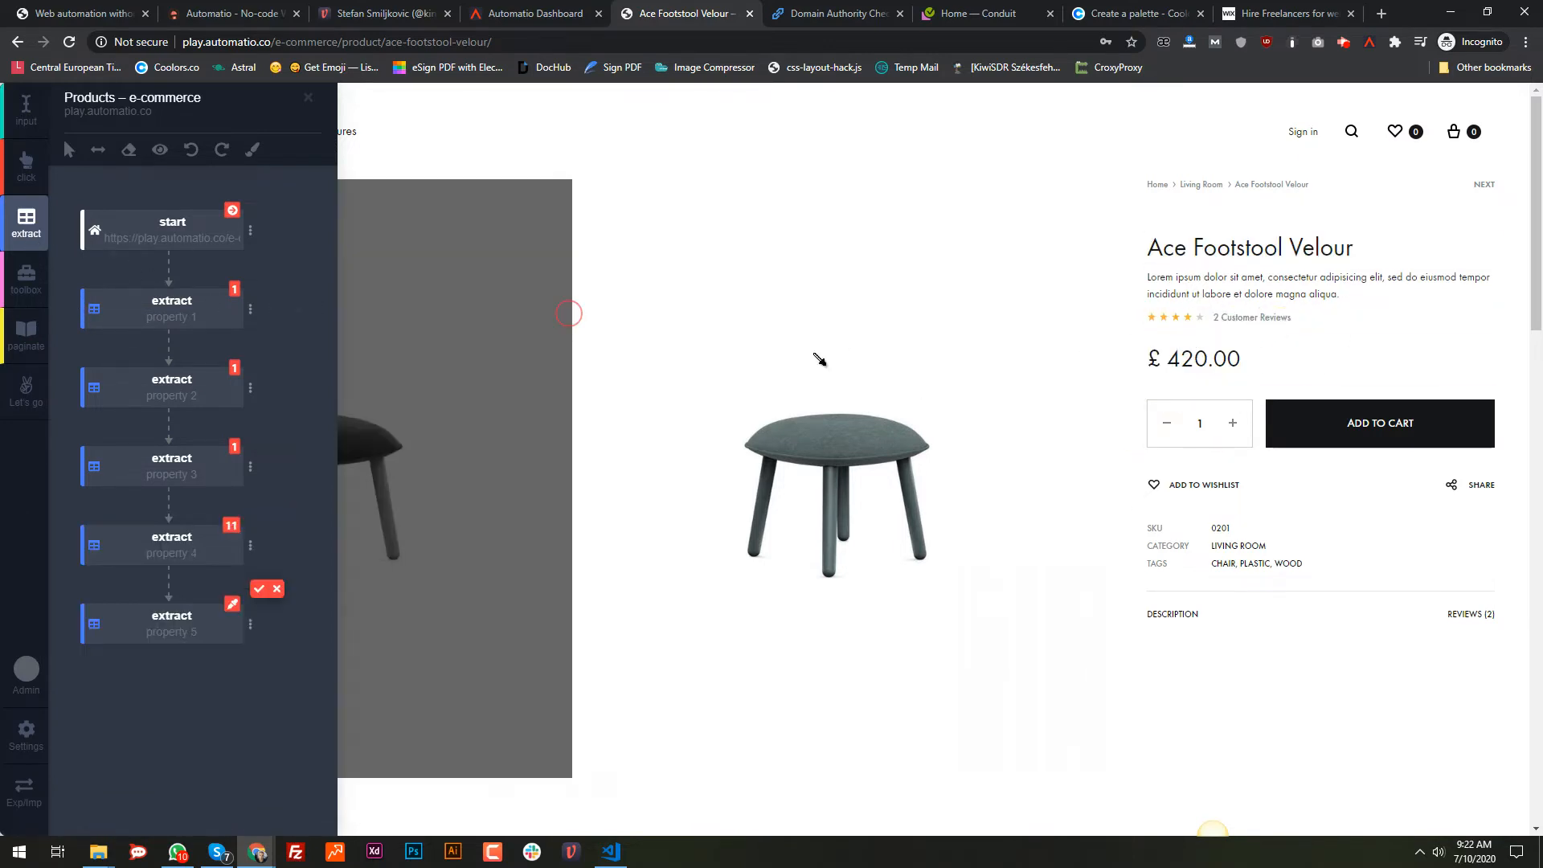
left_click(1222, 530)
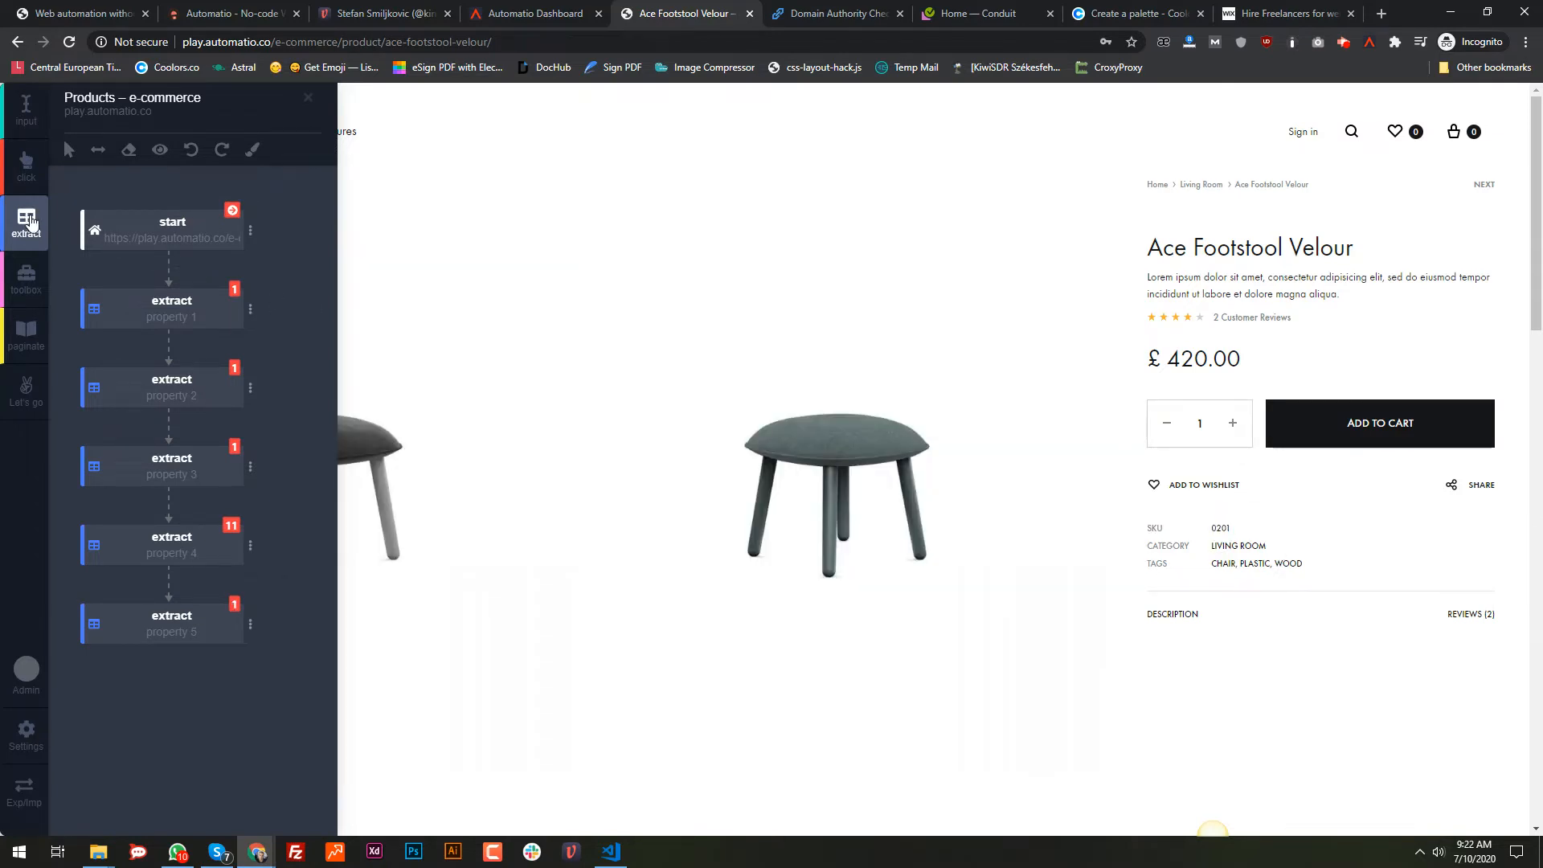
left_click(28, 217)
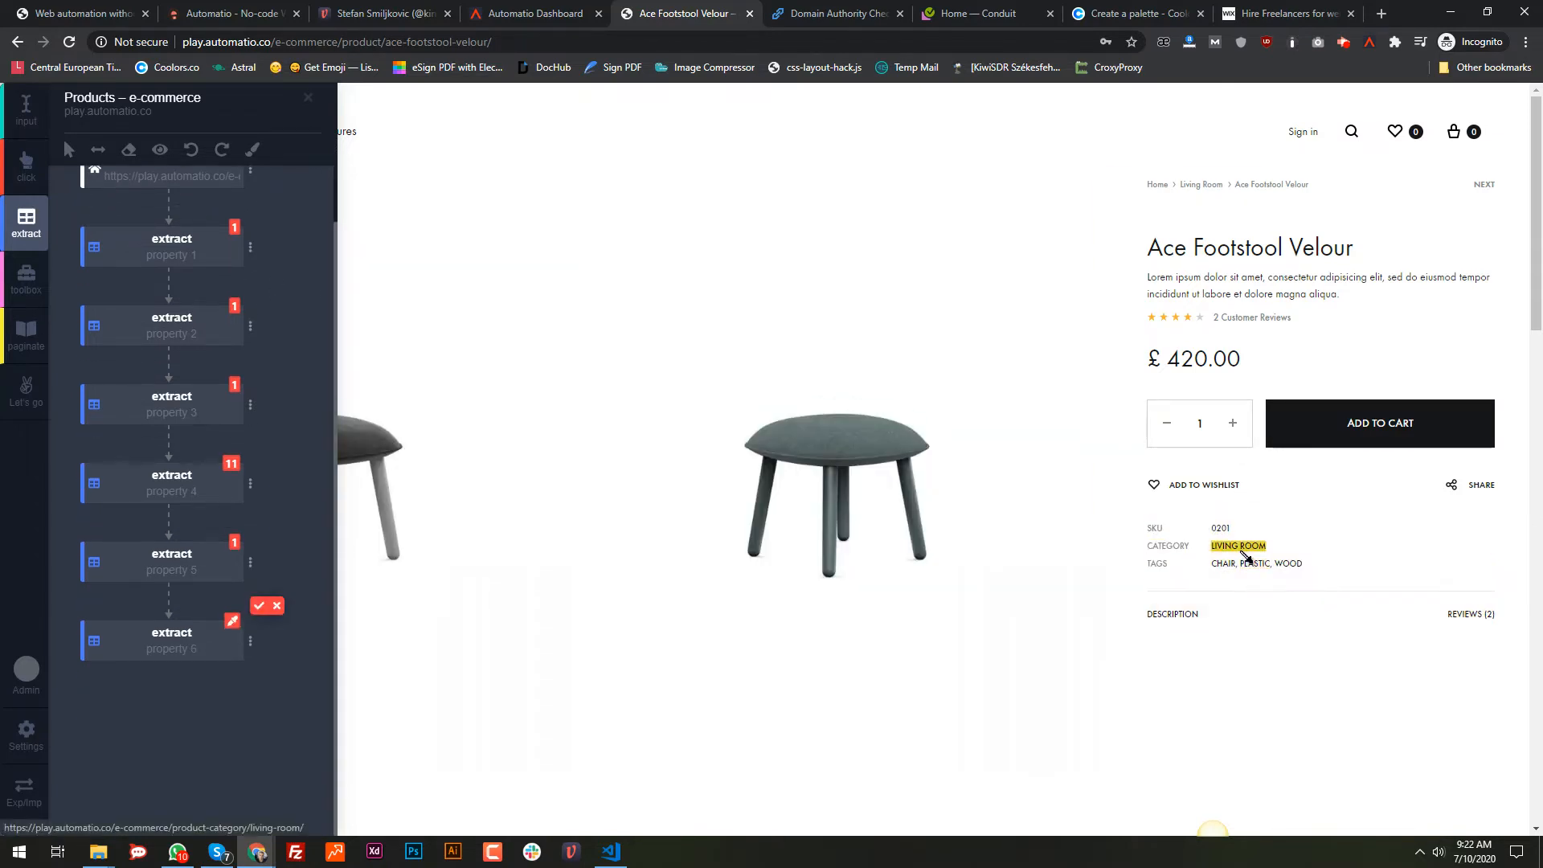
left_click(1242, 552)
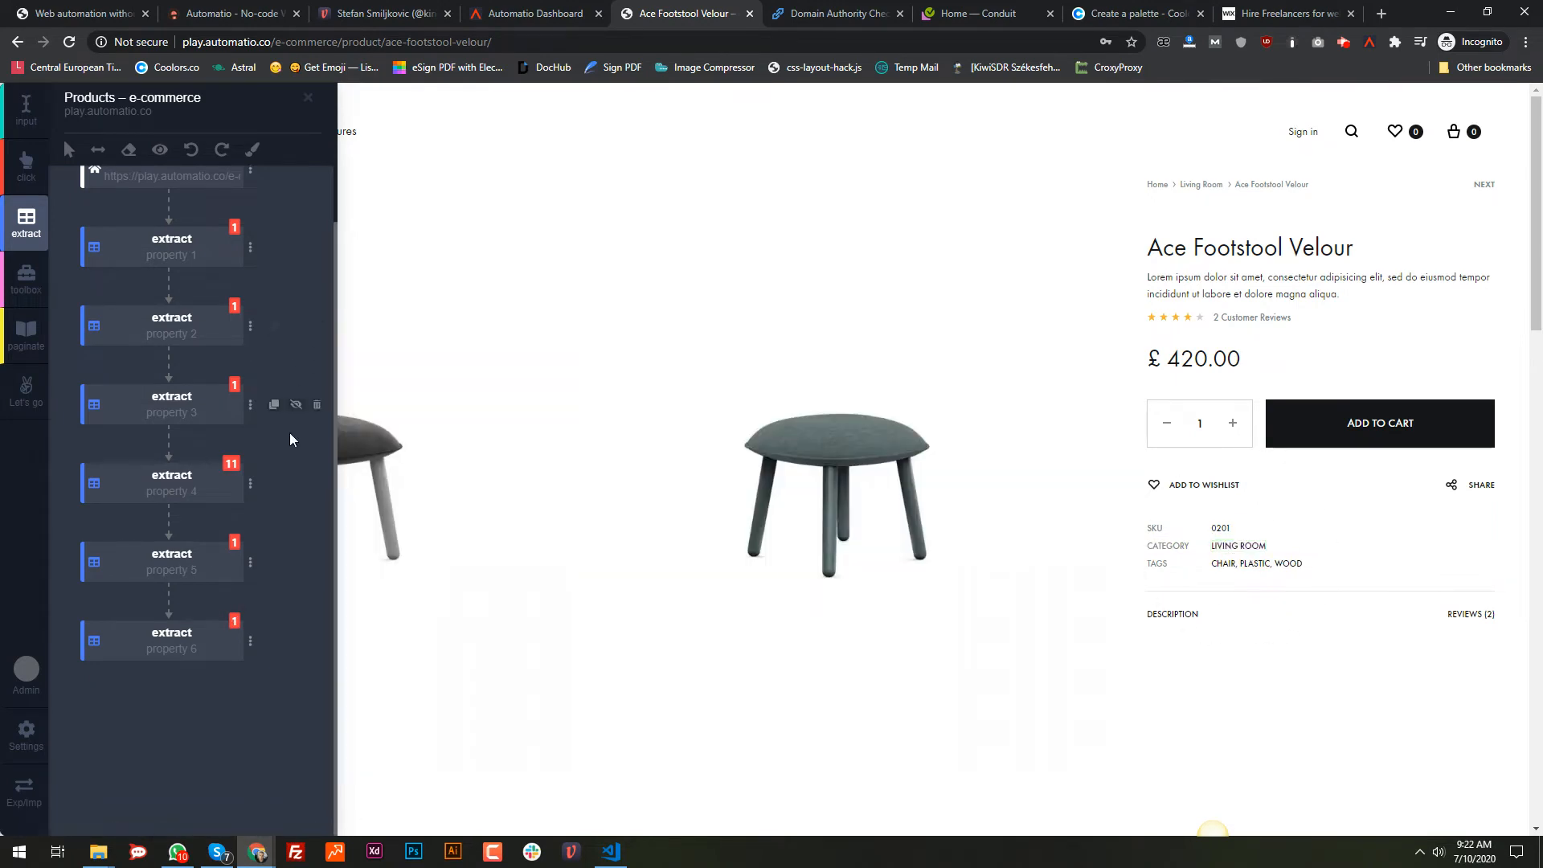
Step: Rename the first three extract properties to title, summaryu and reviews
left_click(159, 255)
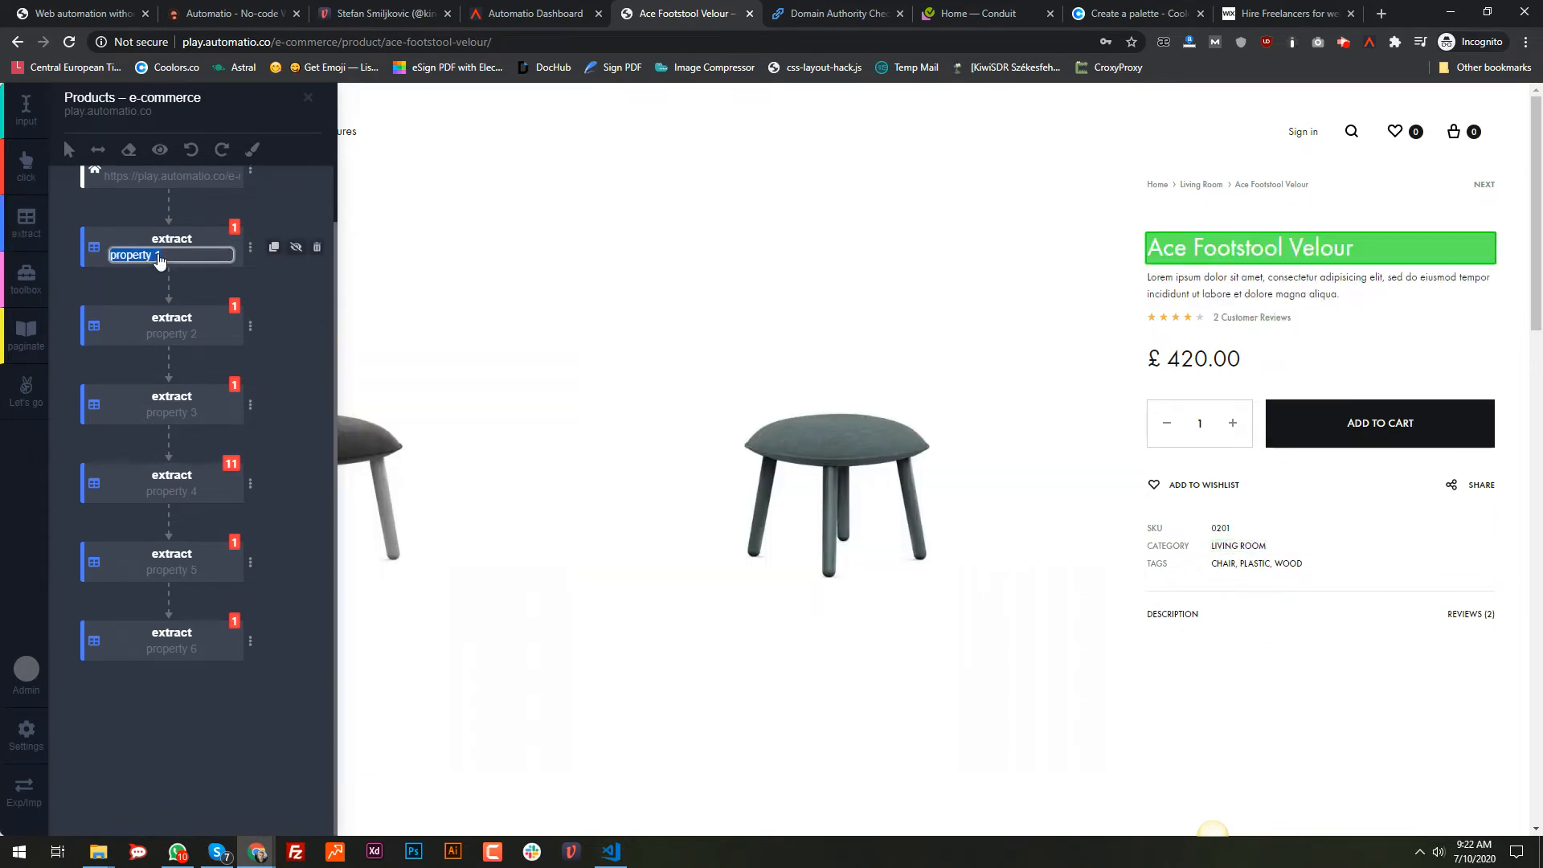
type("title")
left_click(166, 336)
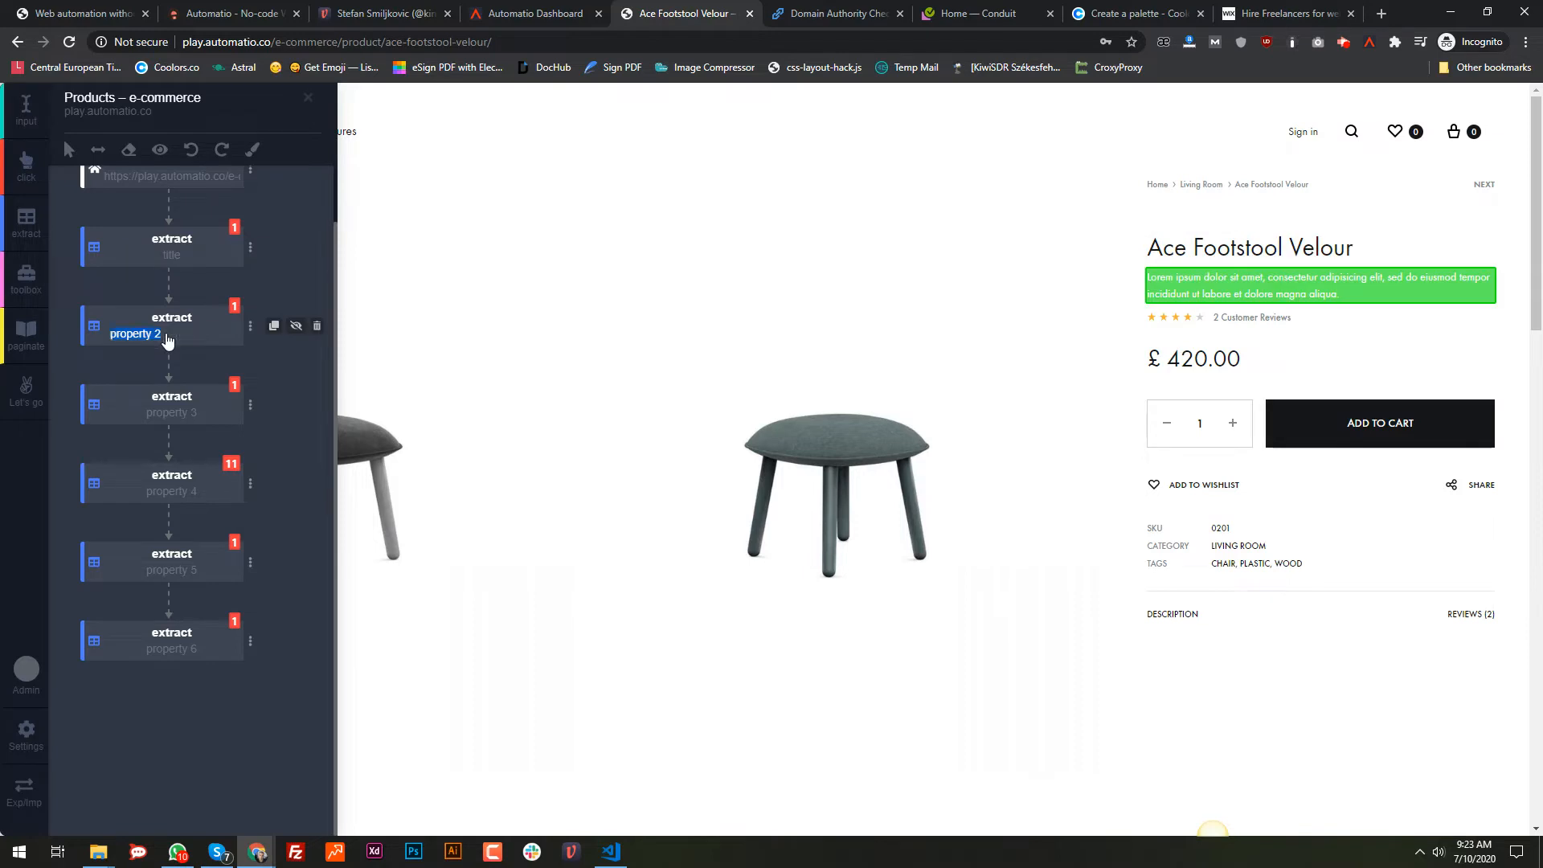
type("summaryu")
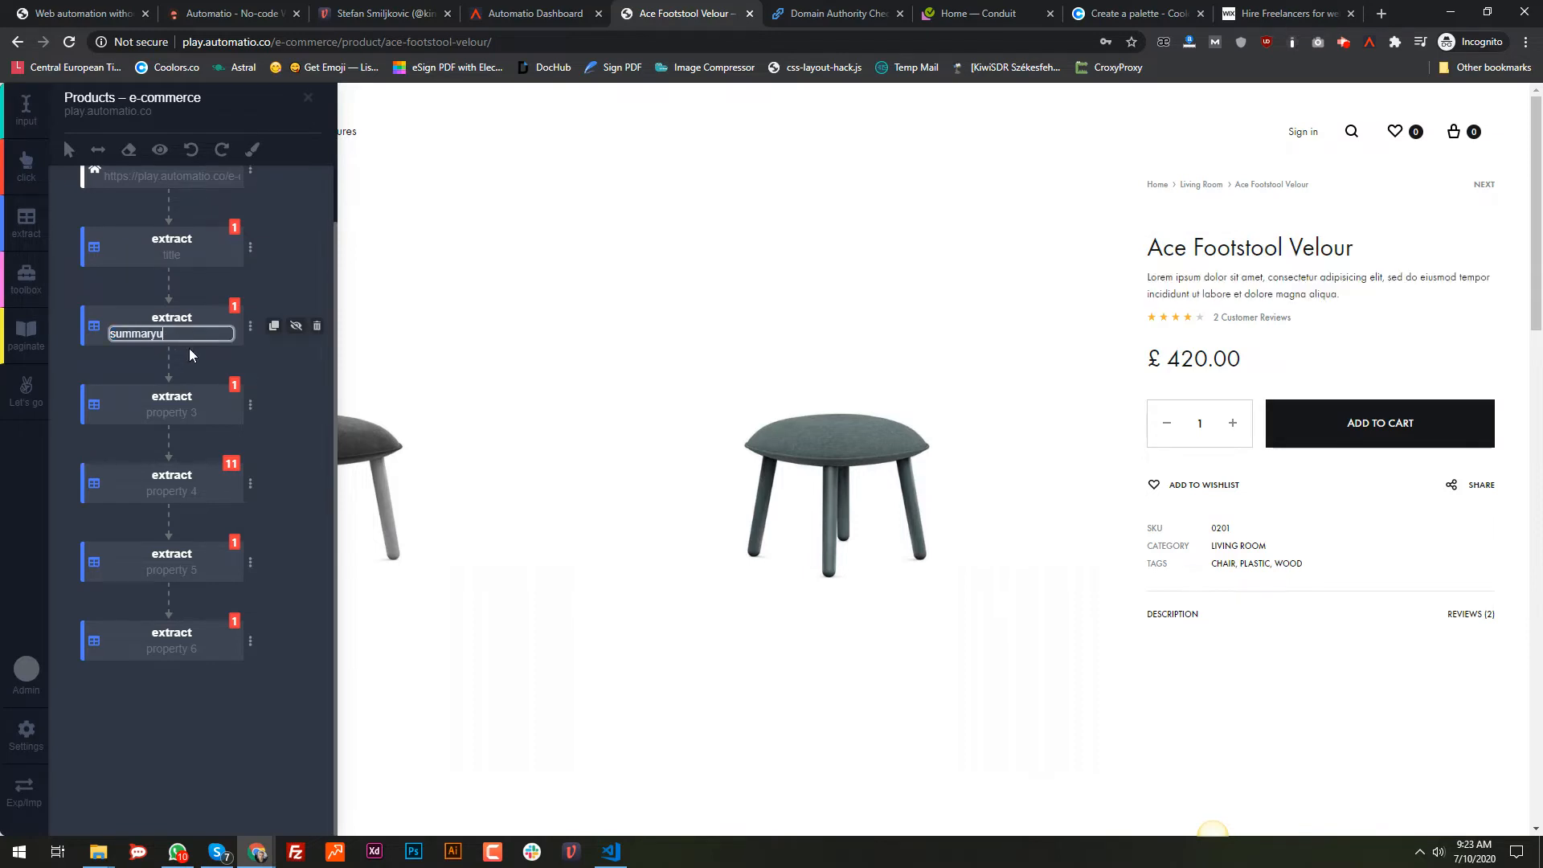
left_click(174, 413)
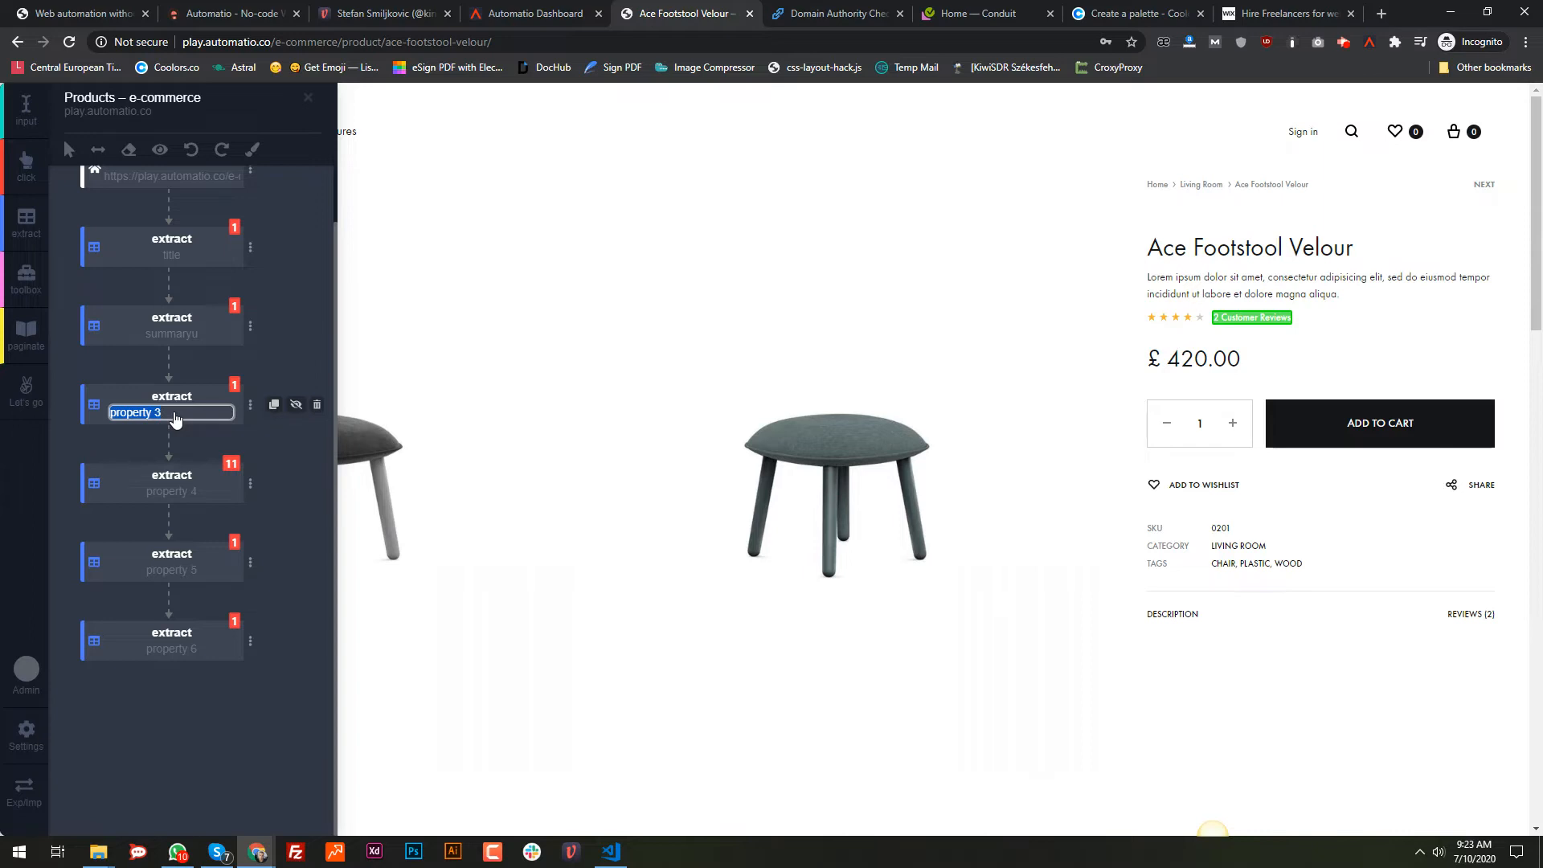
type("reviews")
Step: Rename the remaining extract properties to price, sku and category
left_click(165, 492)
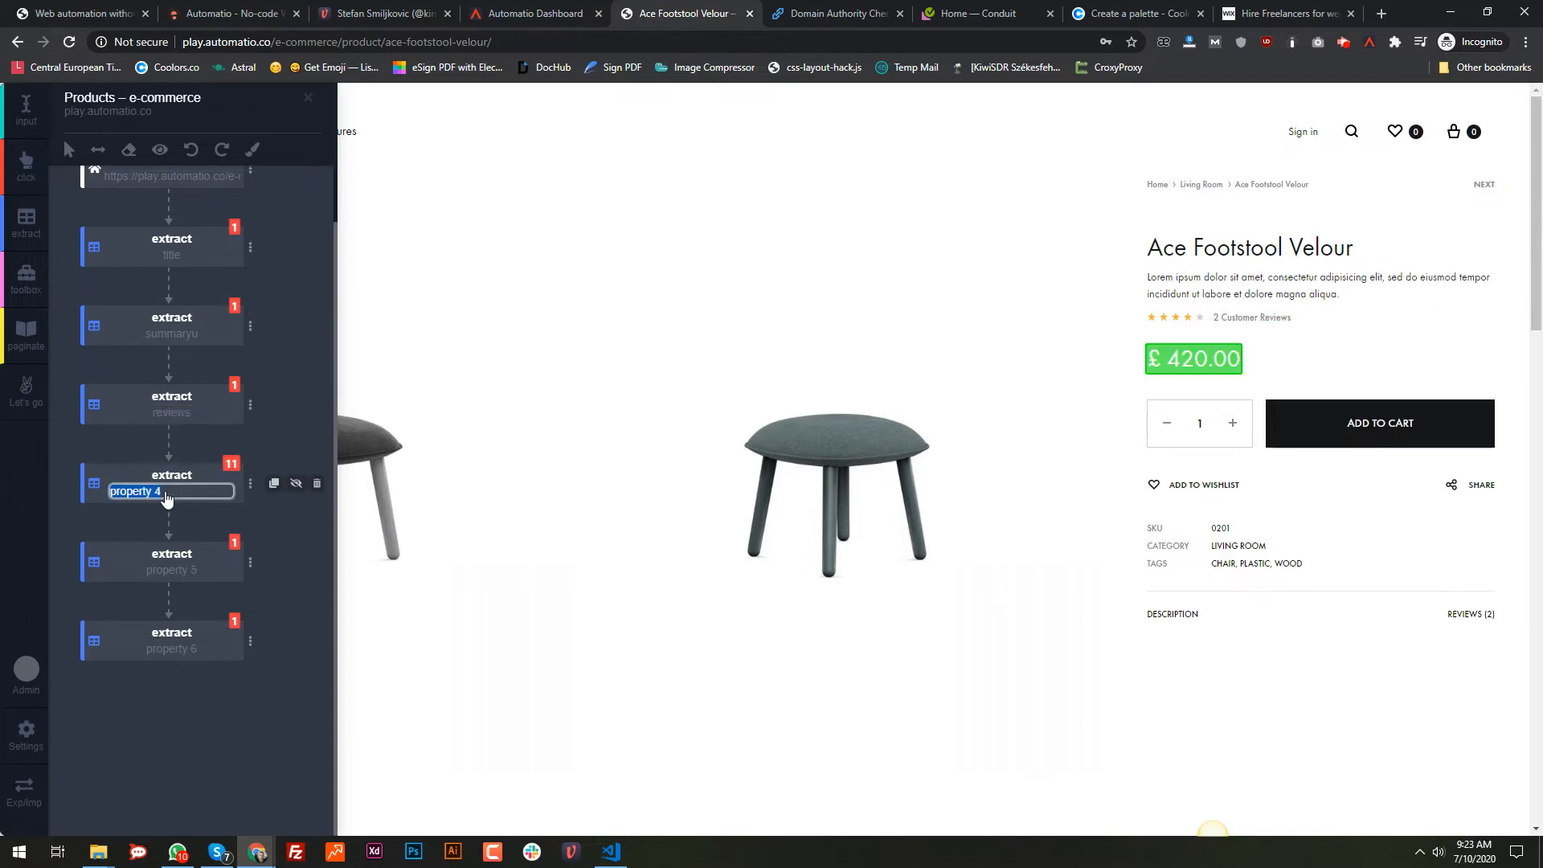
type("price")
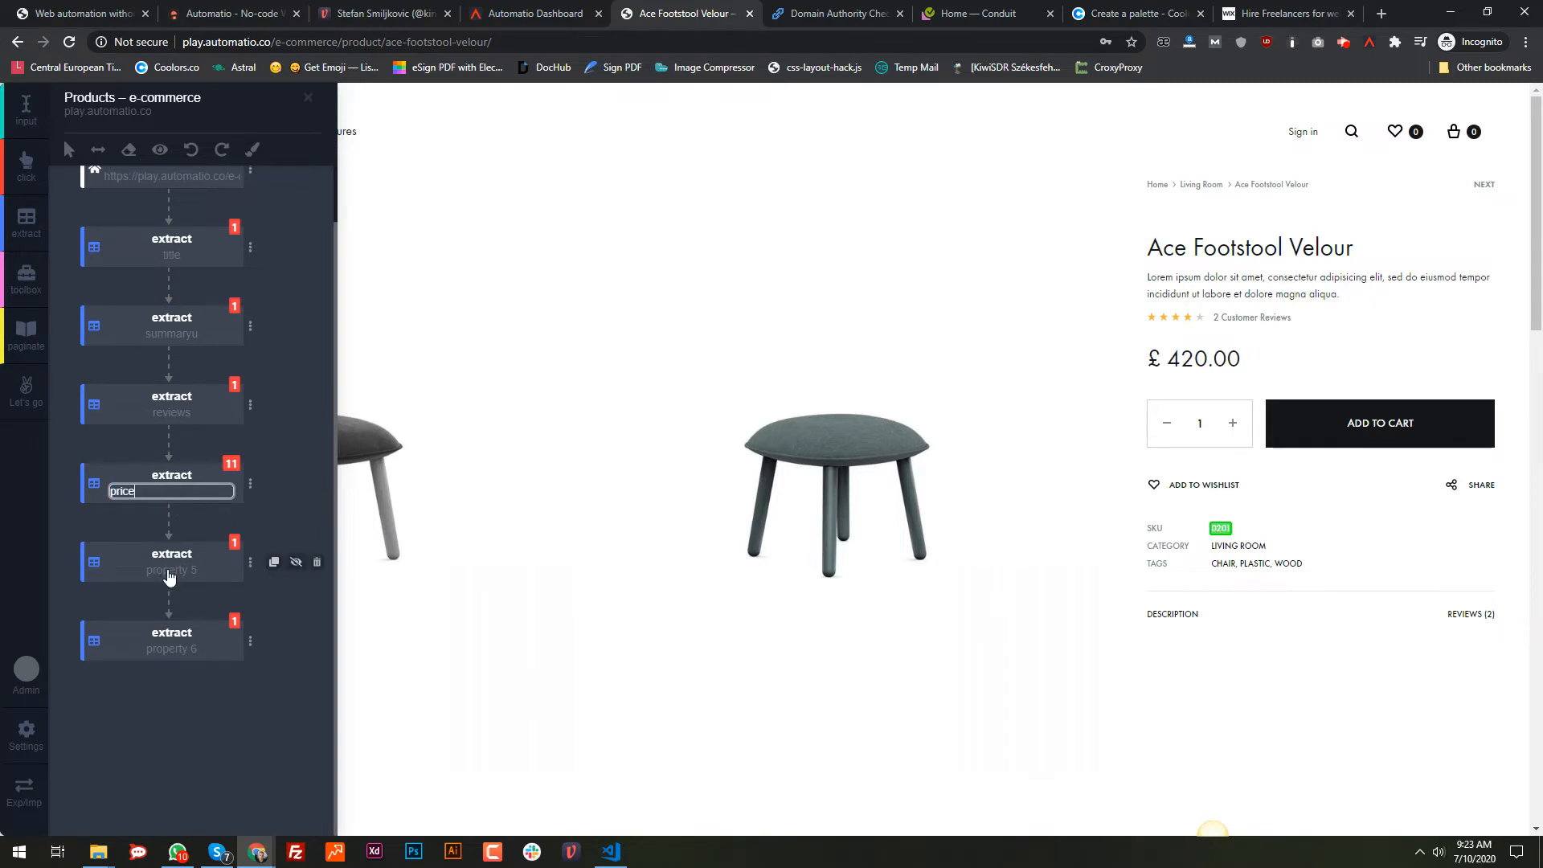
left_click(172, 579)
type("sku")
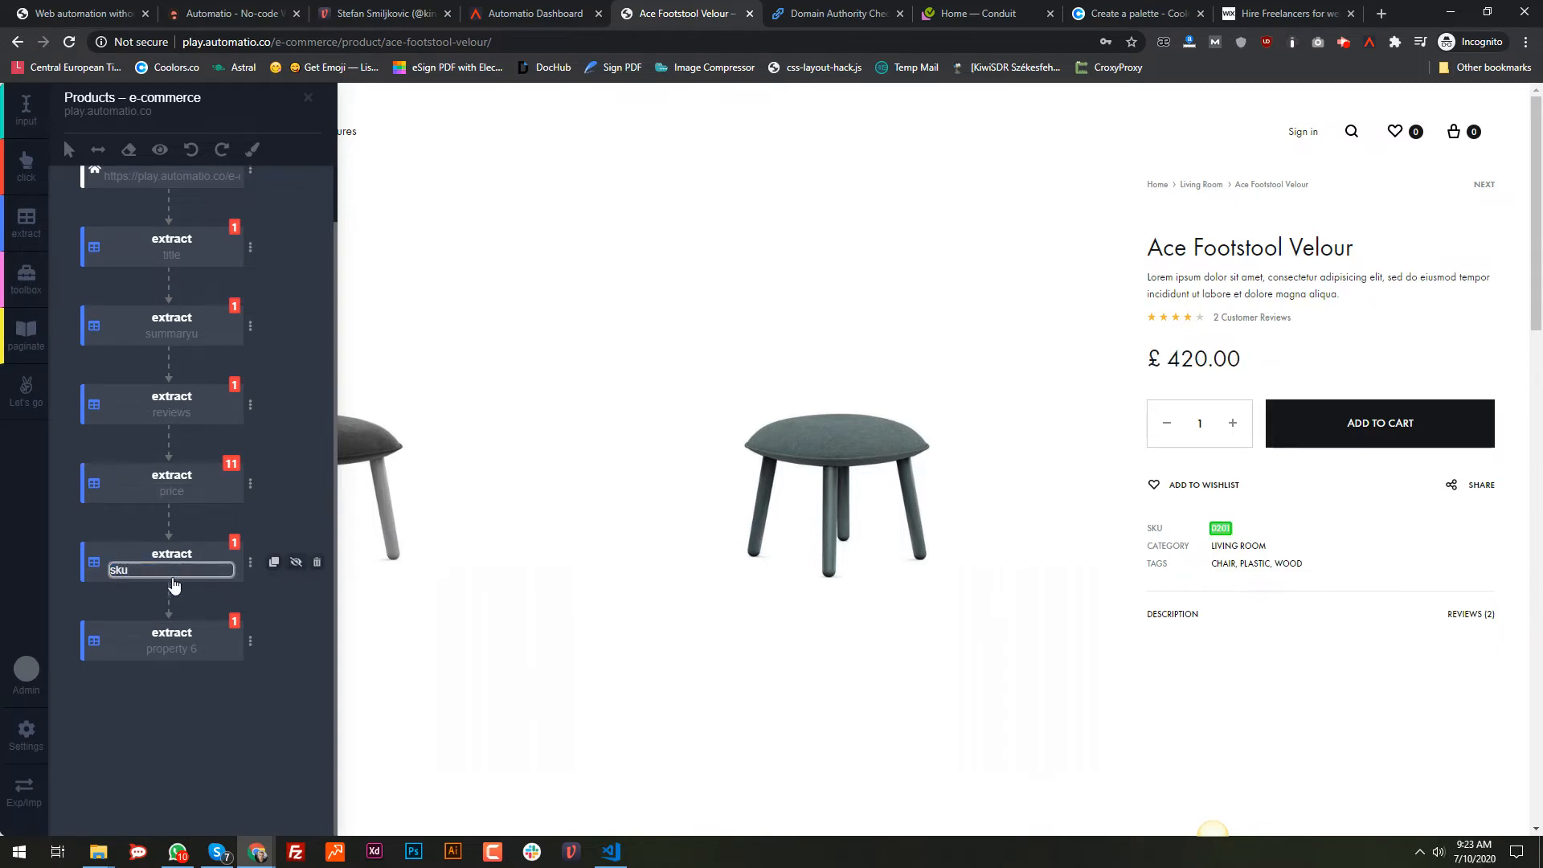
left_click(180, 655)
type("category")
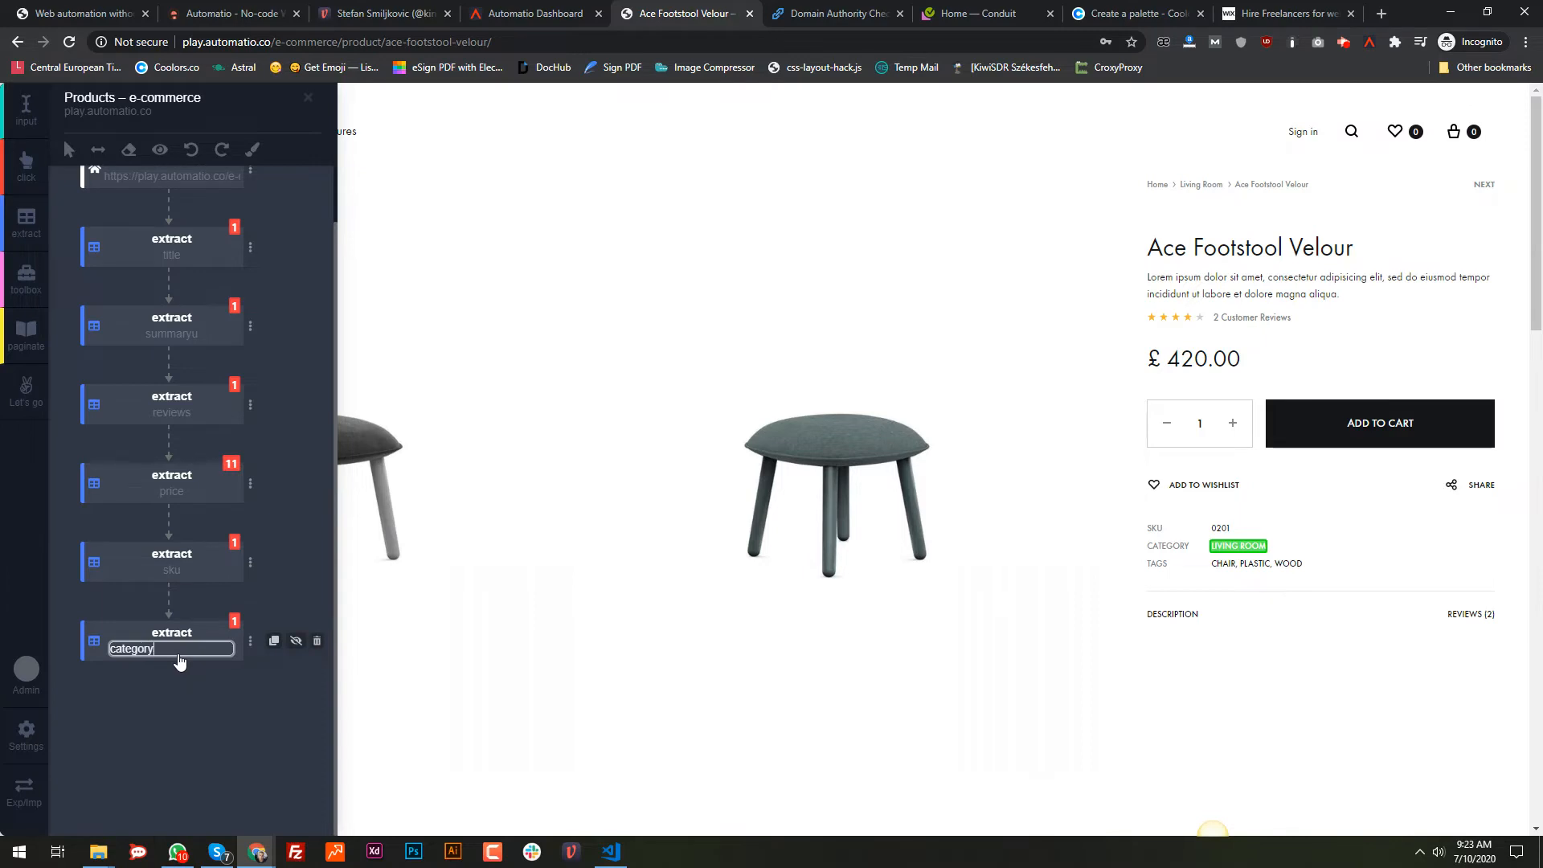
key("Return")
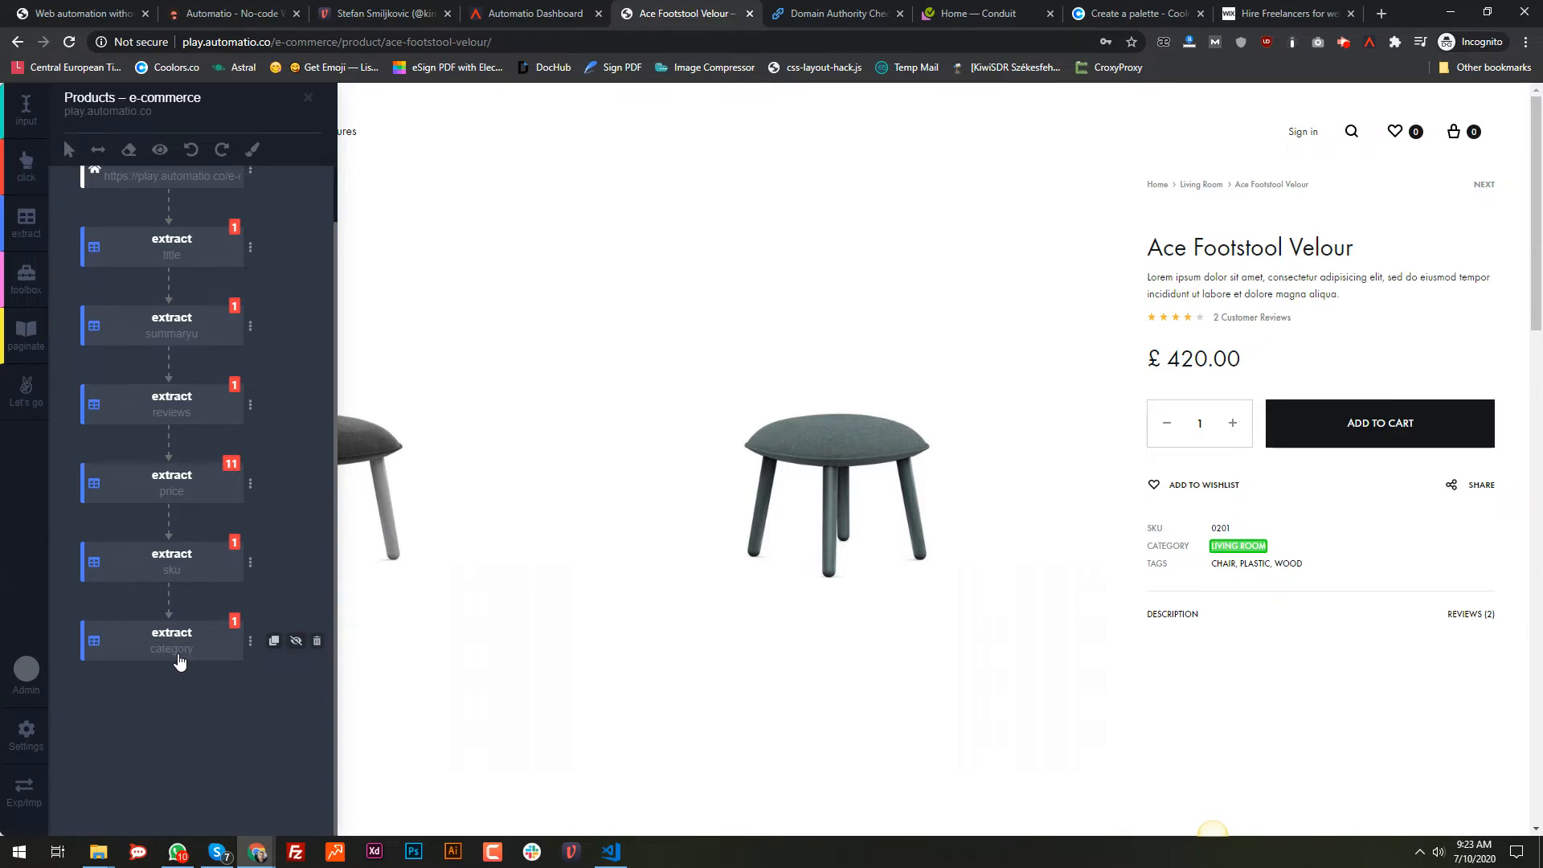
Step: Preview the extracted data, then close the builder so only the Ace Footstool Velour page shows
left_click(161, 153)
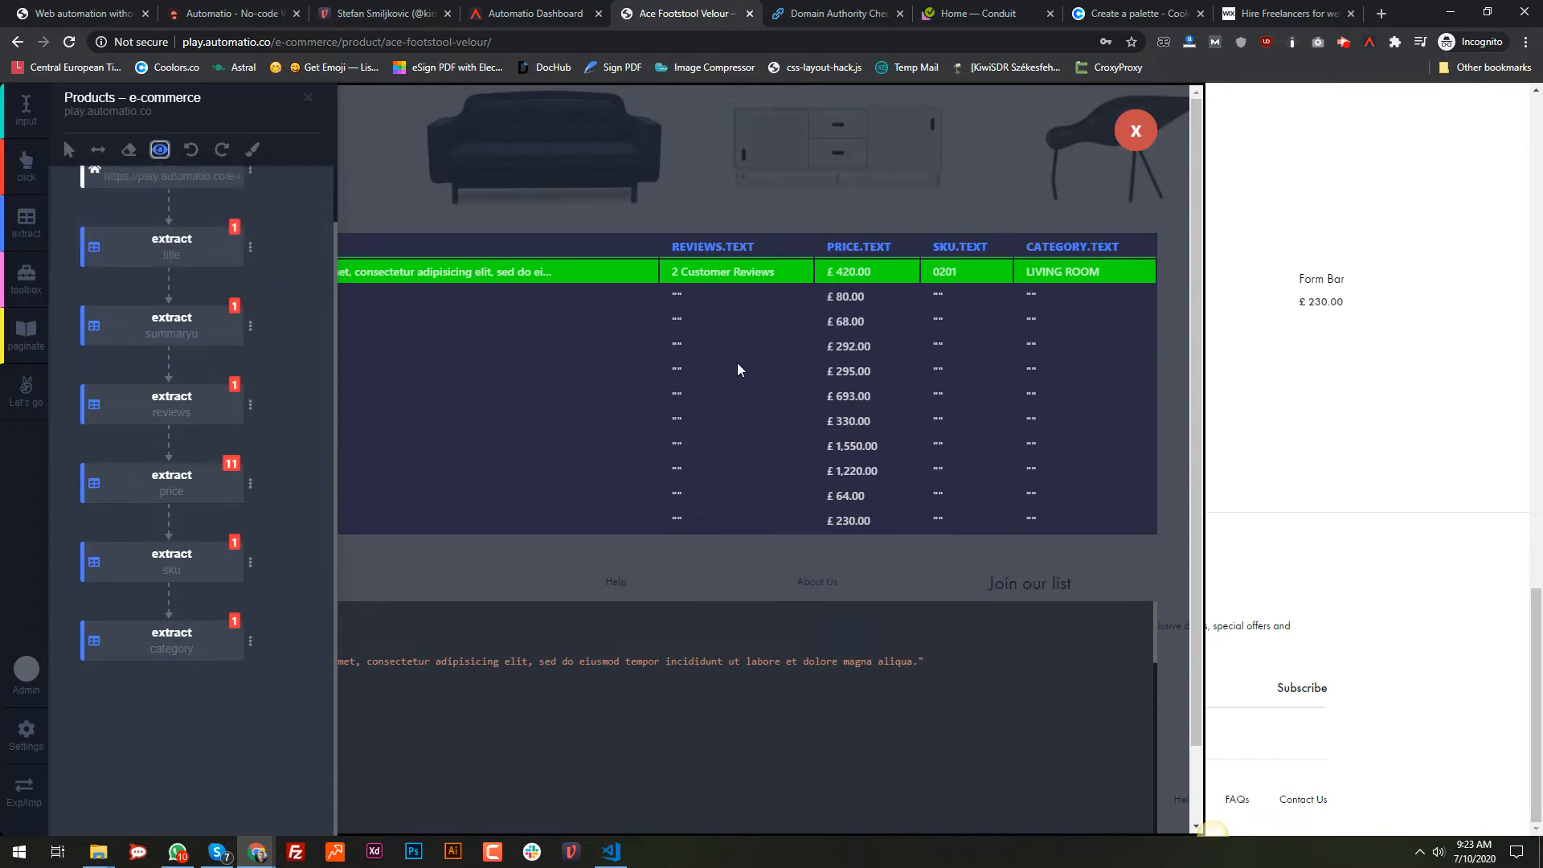
scroll(647, 334, "up", 6)
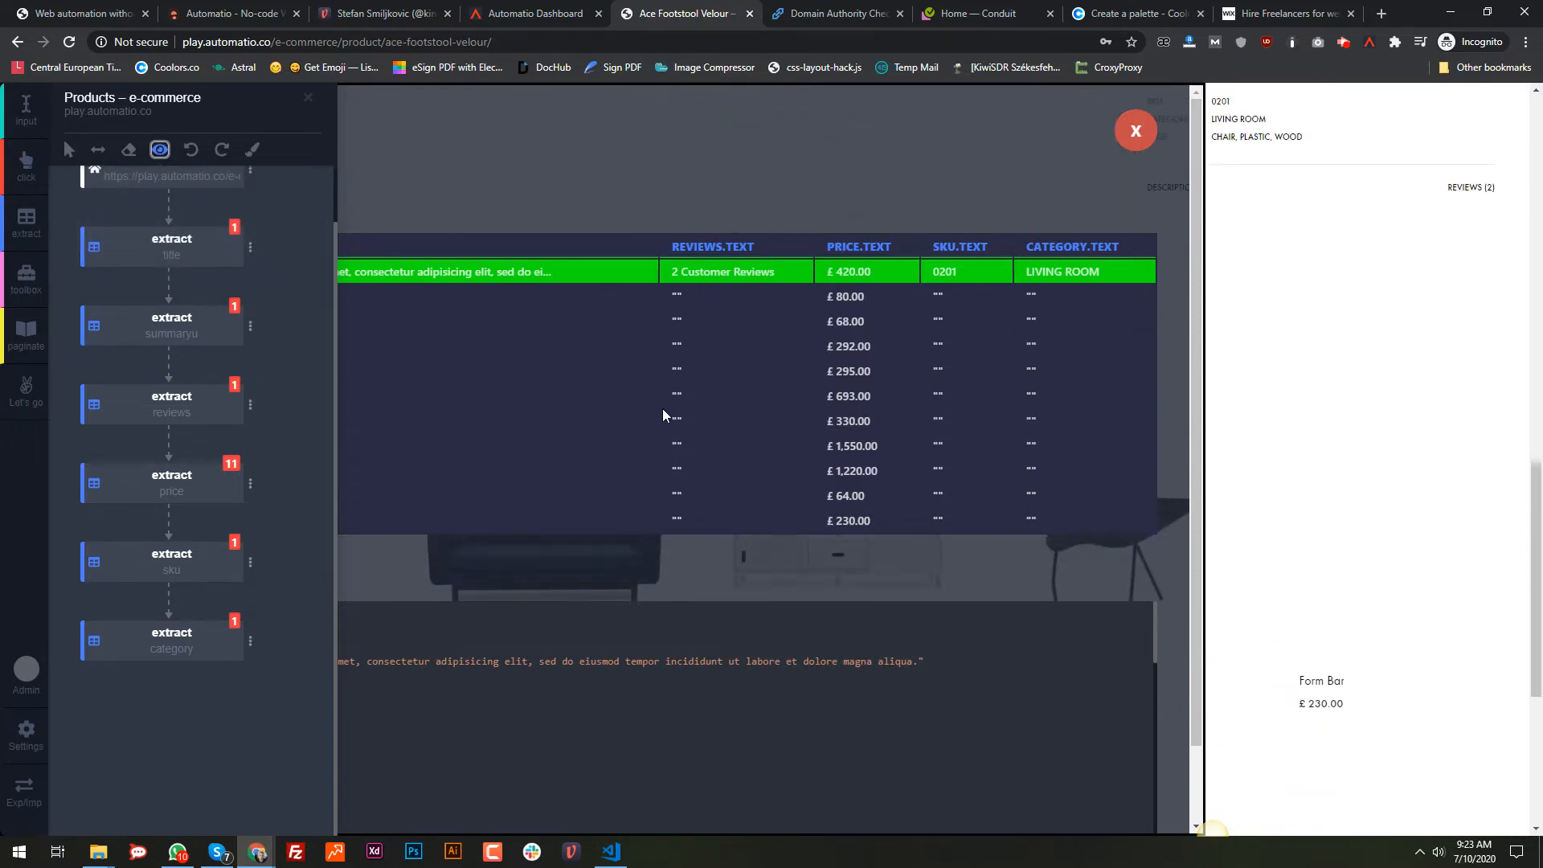
scroll(663, 414, "up", 1)
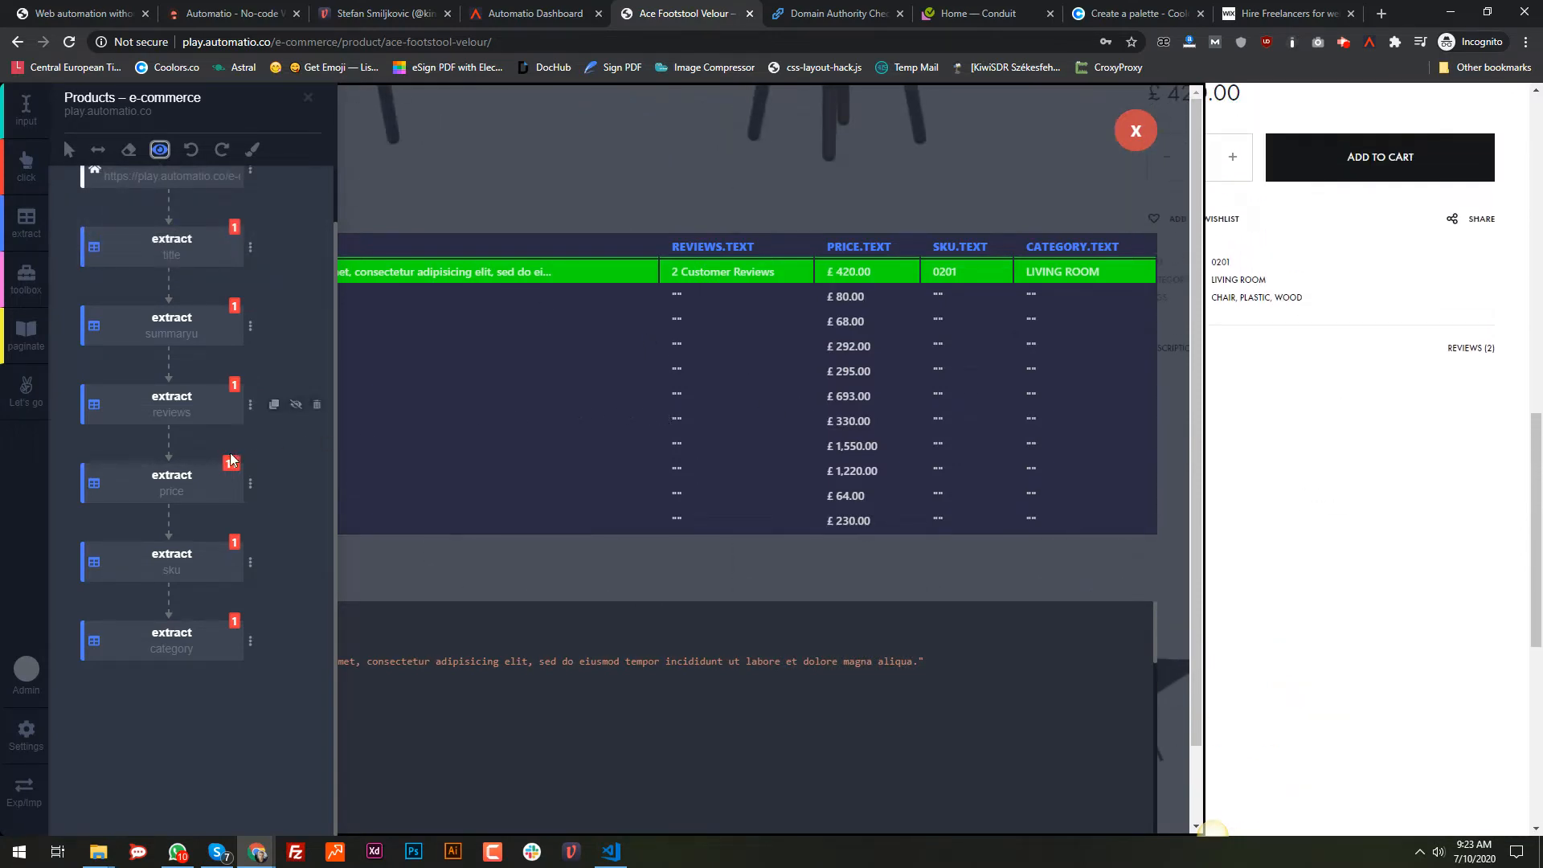
left_click(309, 98)
scroll(1102, 418, "up", 5)
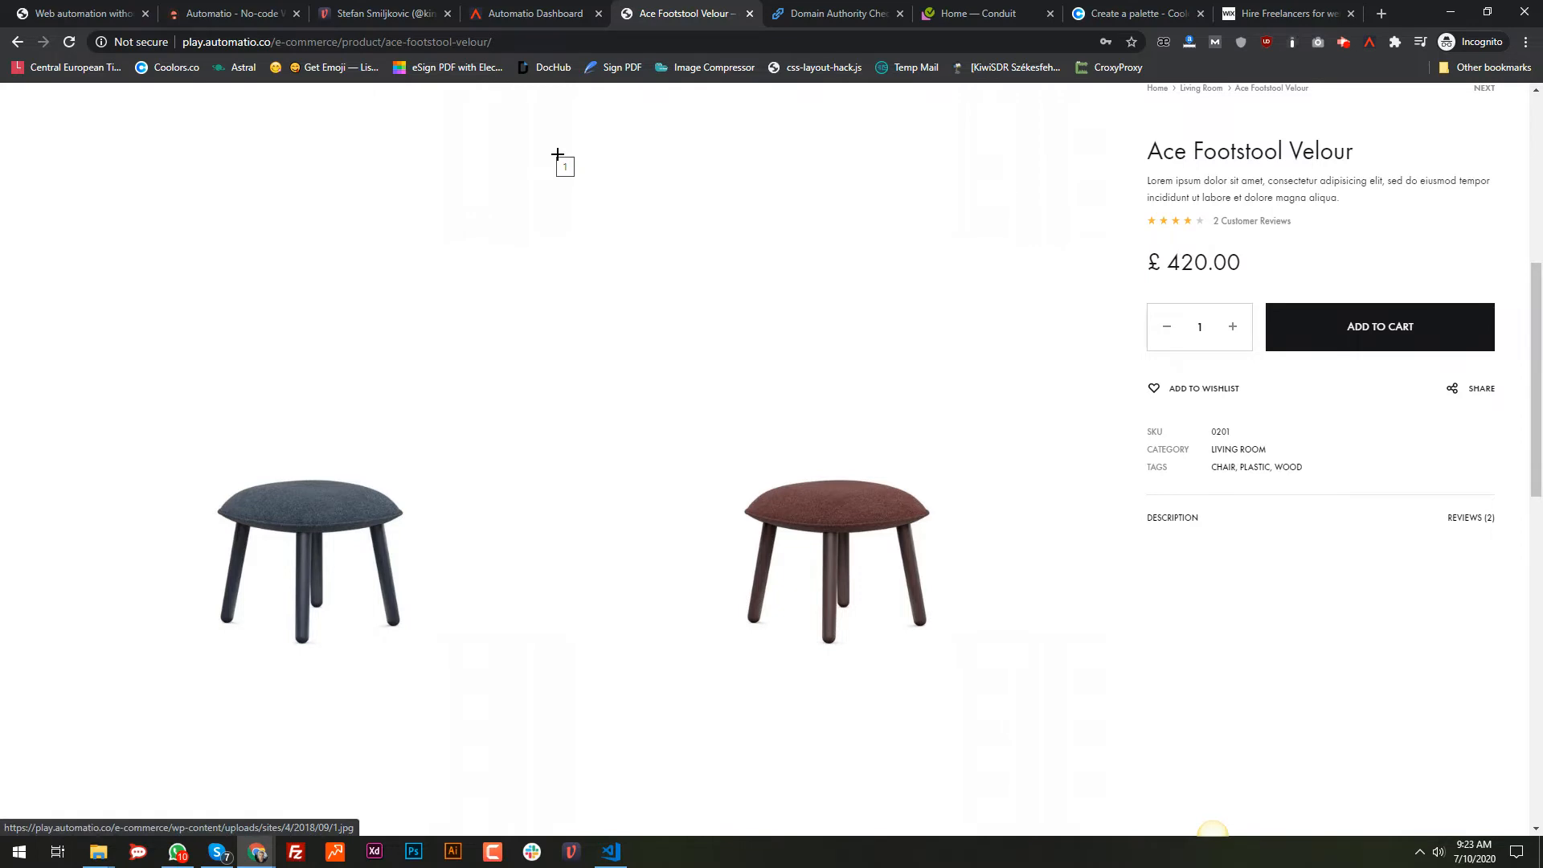
Step: Reopen the builder docked left and extract the title Ace Footstool Velour, description and 2 Customer Reviews
left_click(1369, 43)
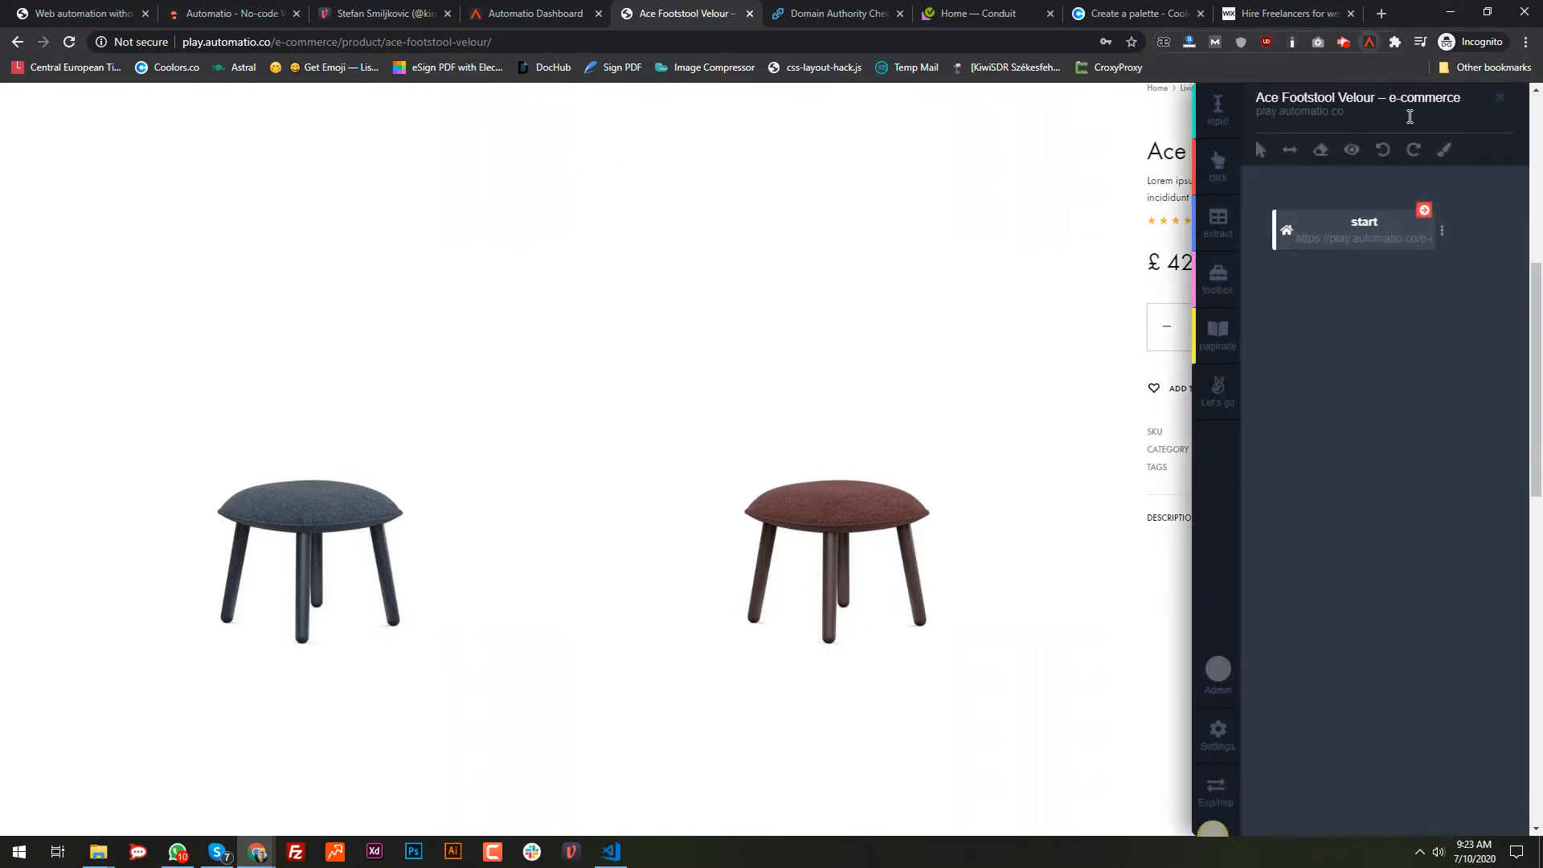
left_click(1291, 150)
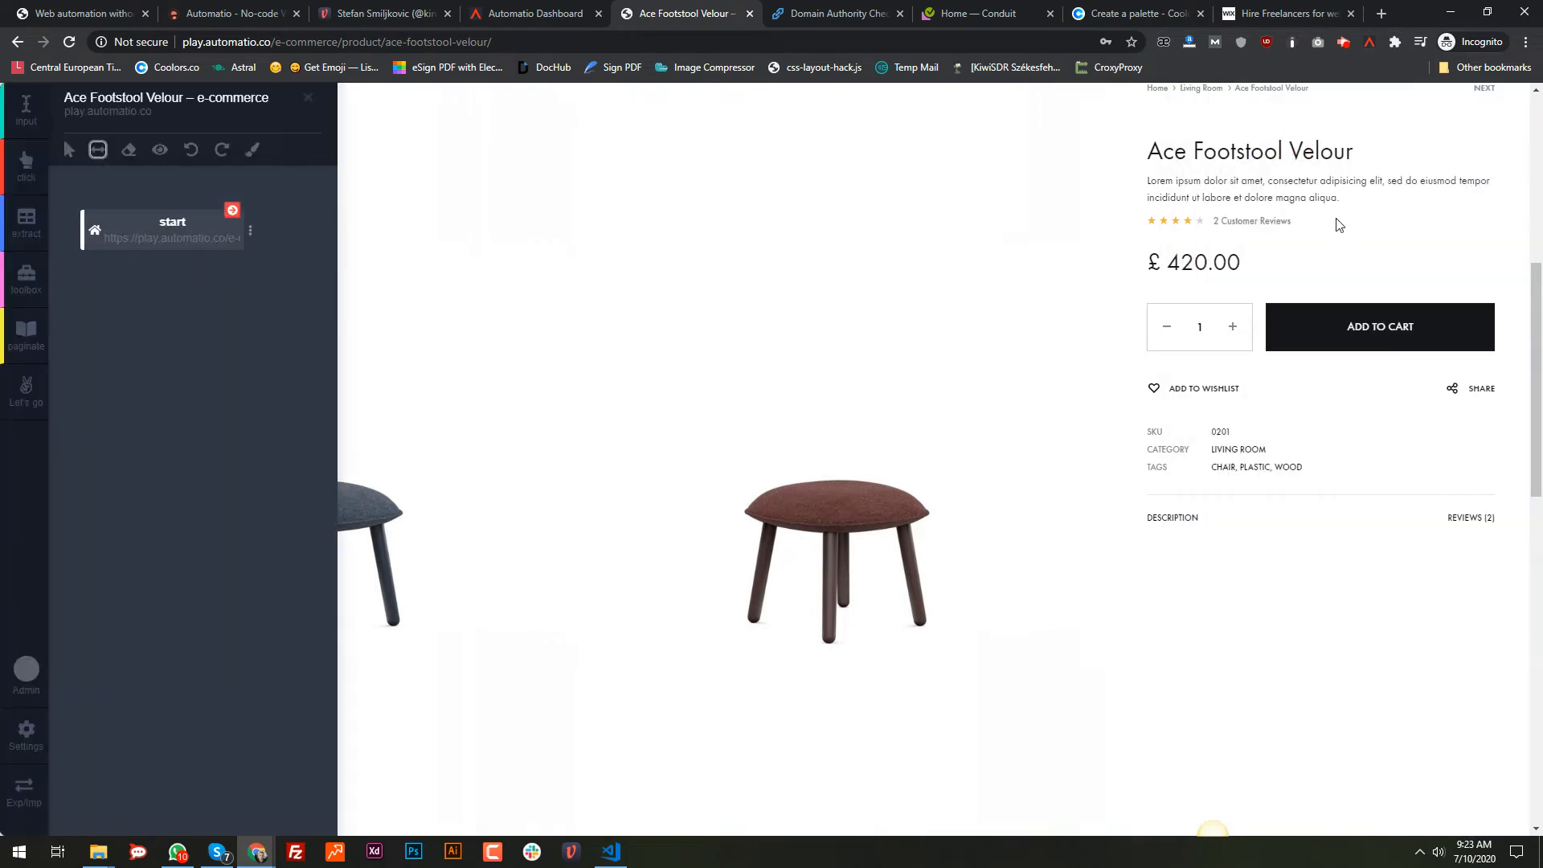
left_click(25, 223)
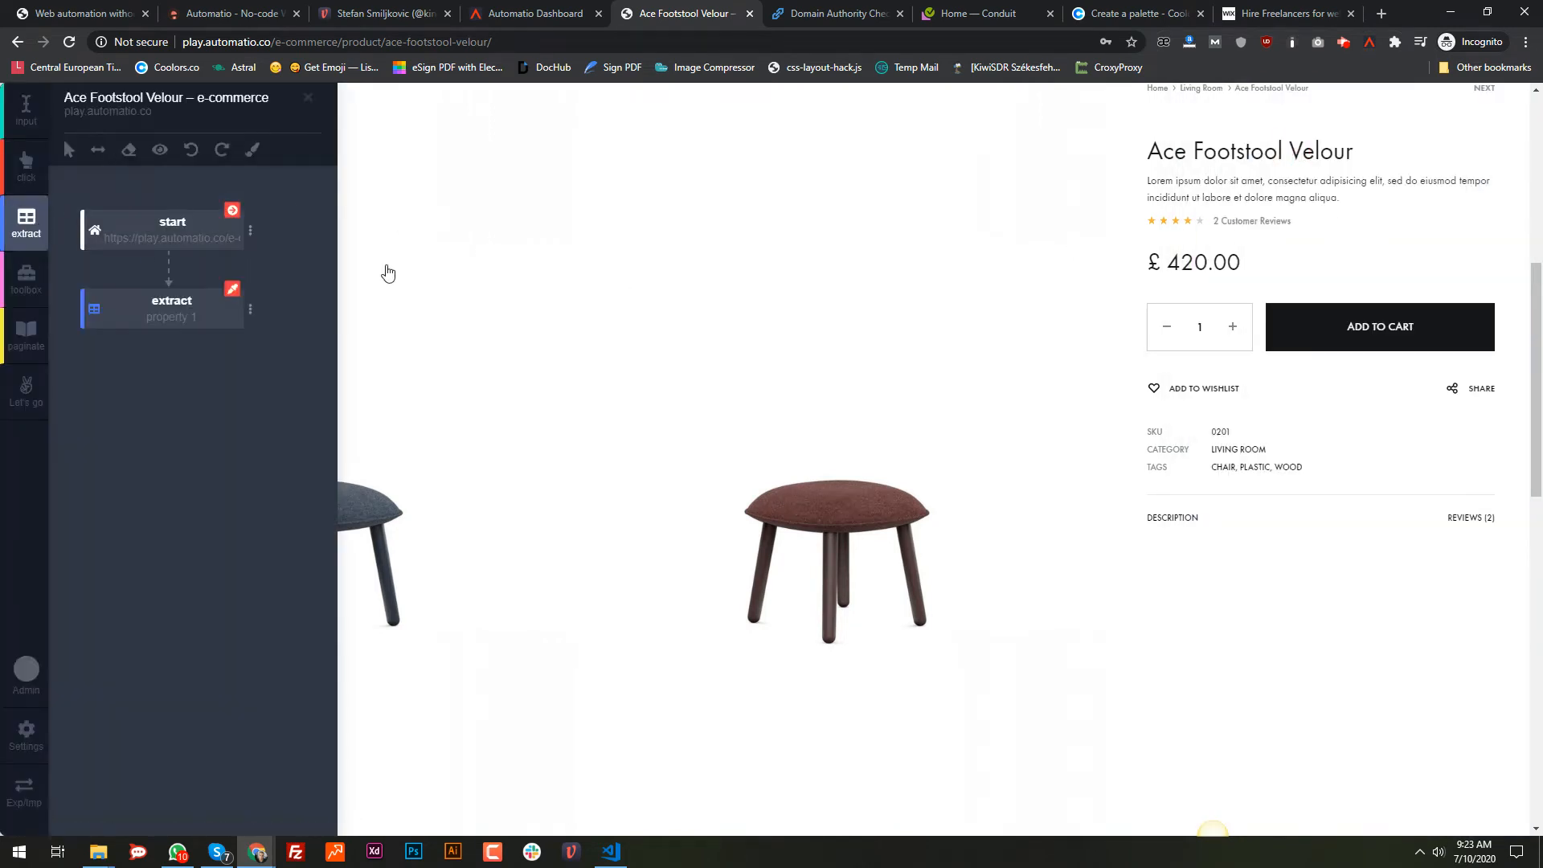
left_click(1234, 159)
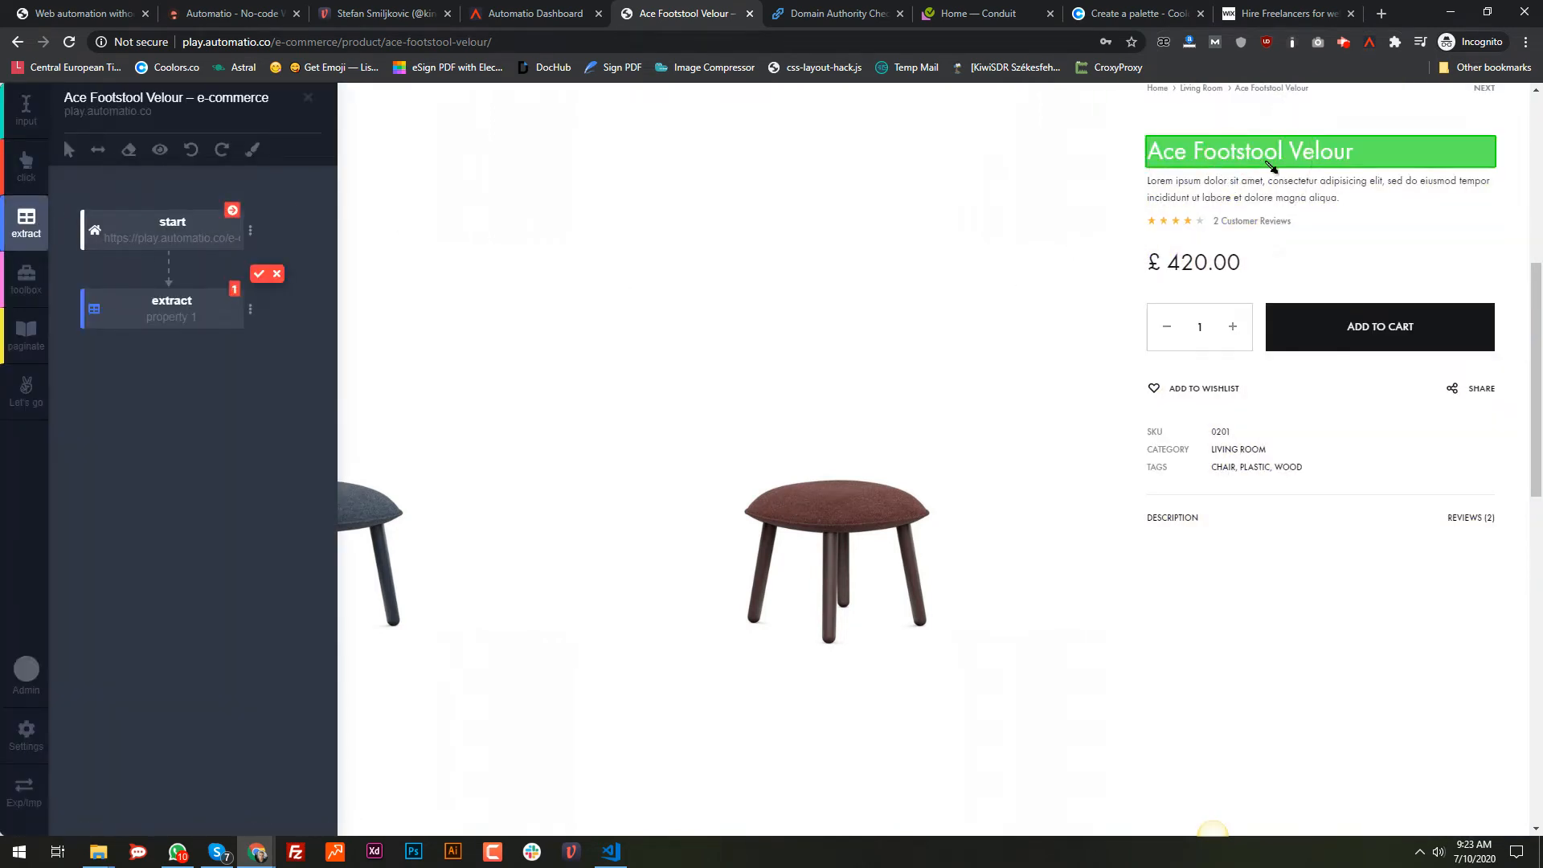
key("alt")
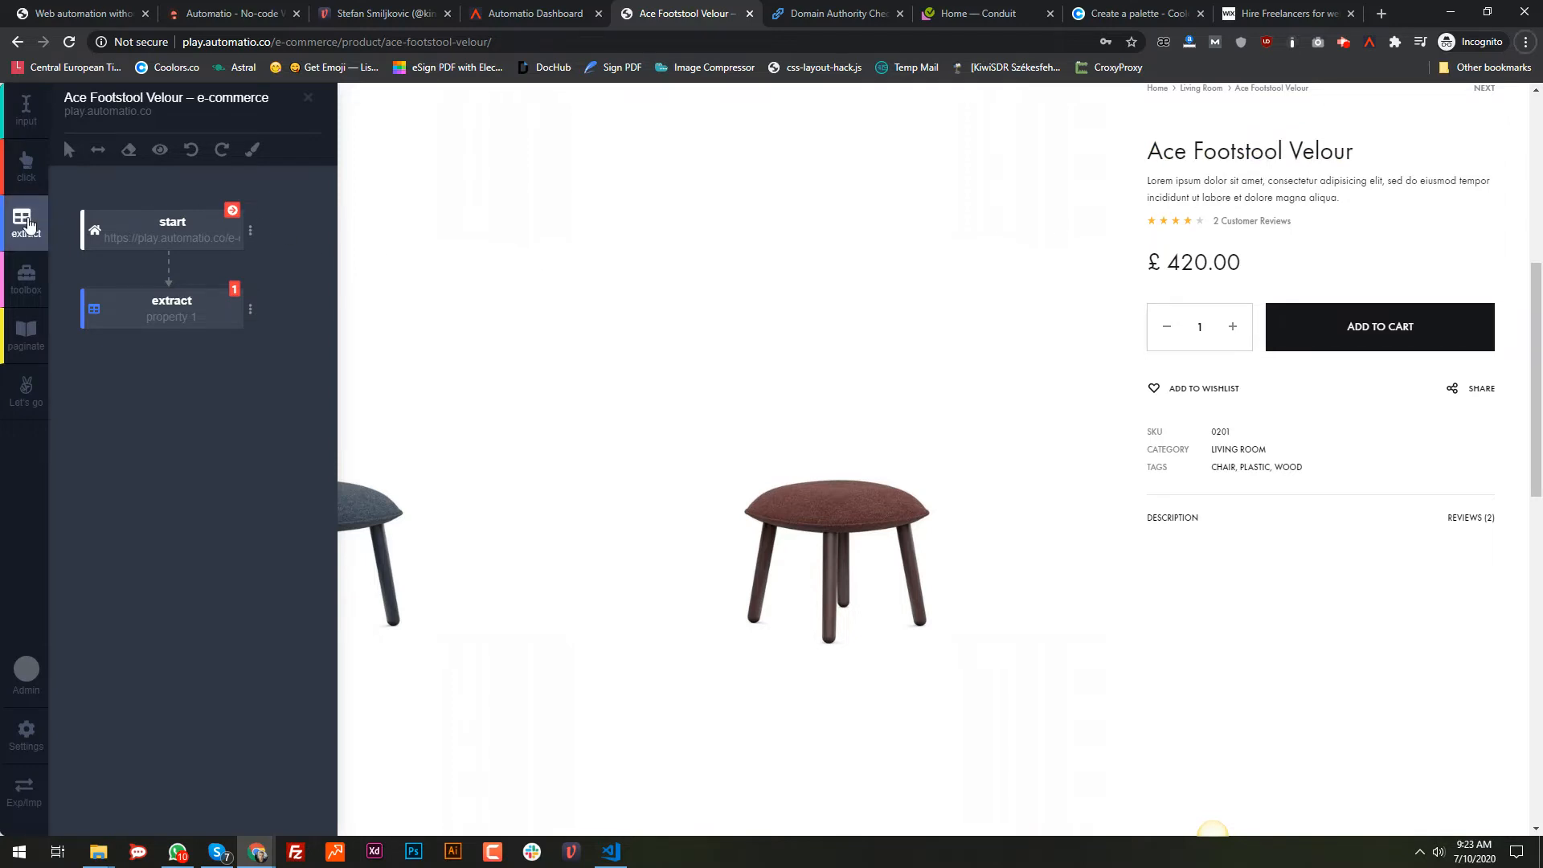
left_click(27, 223)
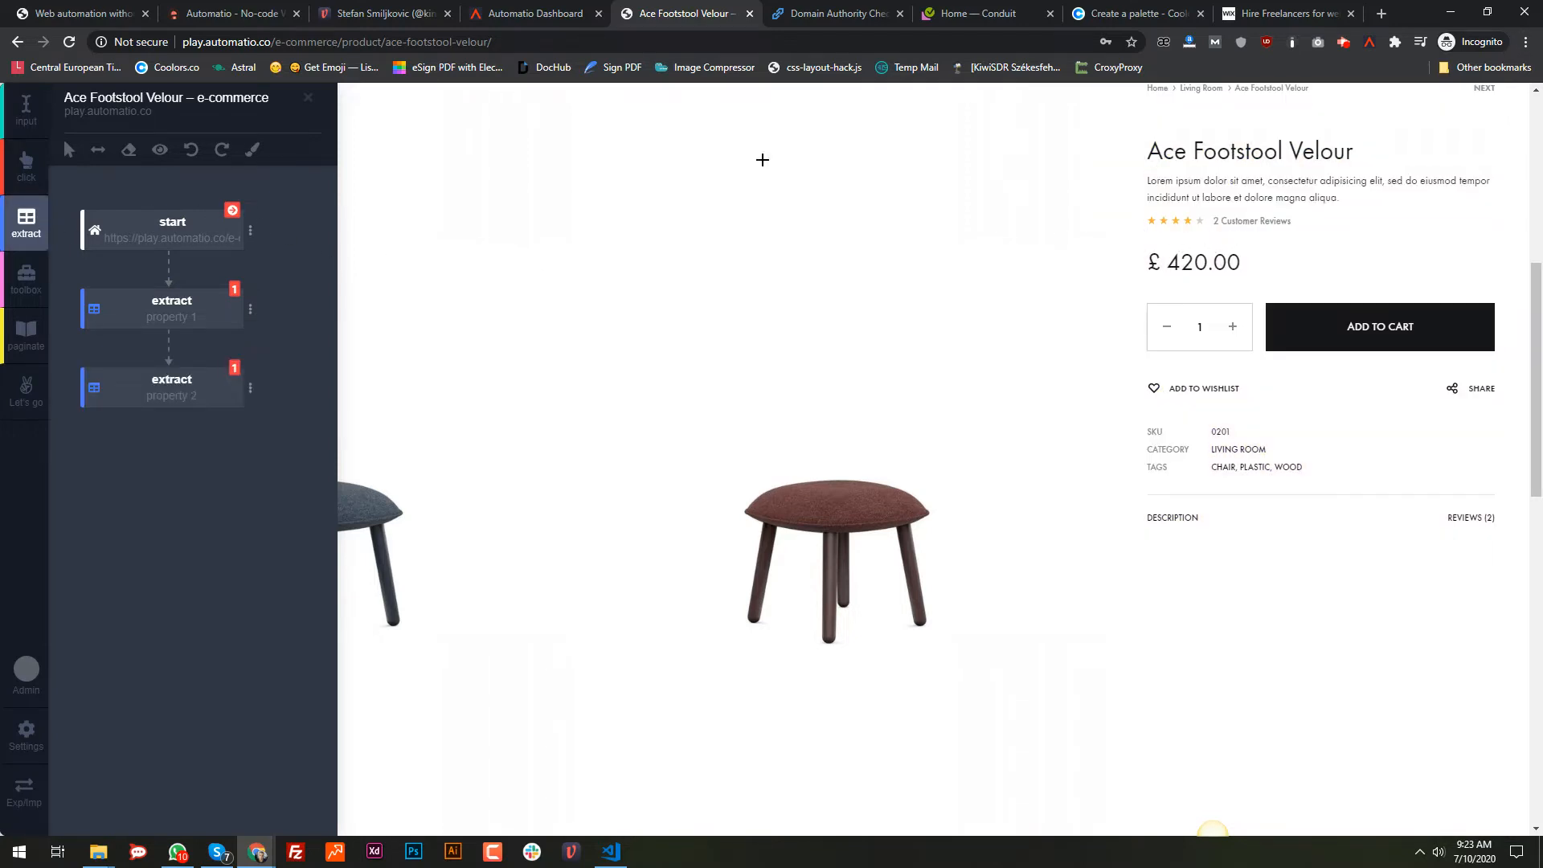
left_click(37, 229)
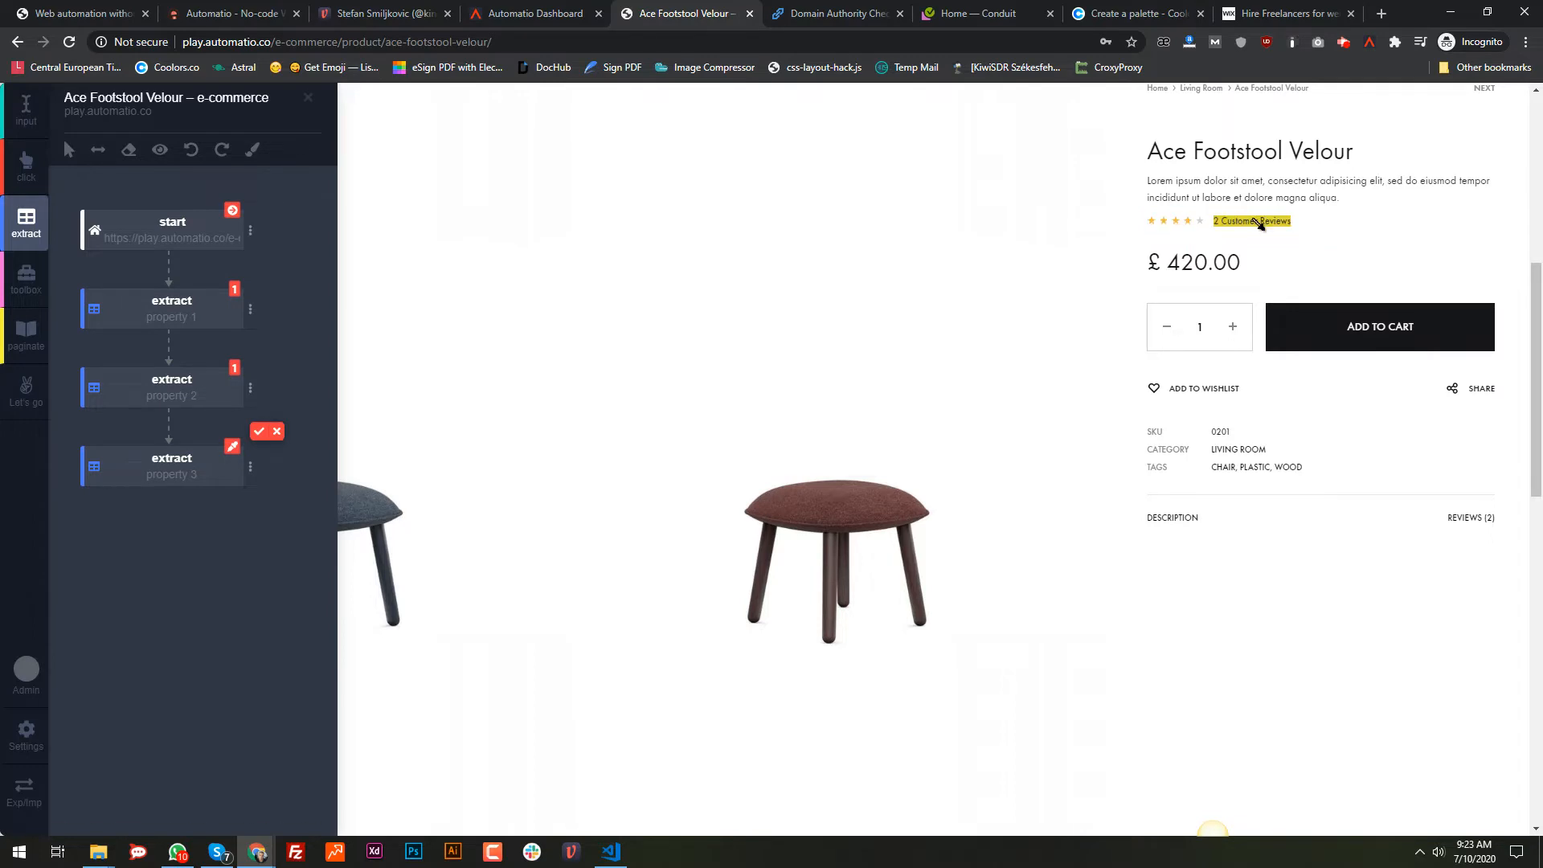
left_click(1255, 221)
key("alt")
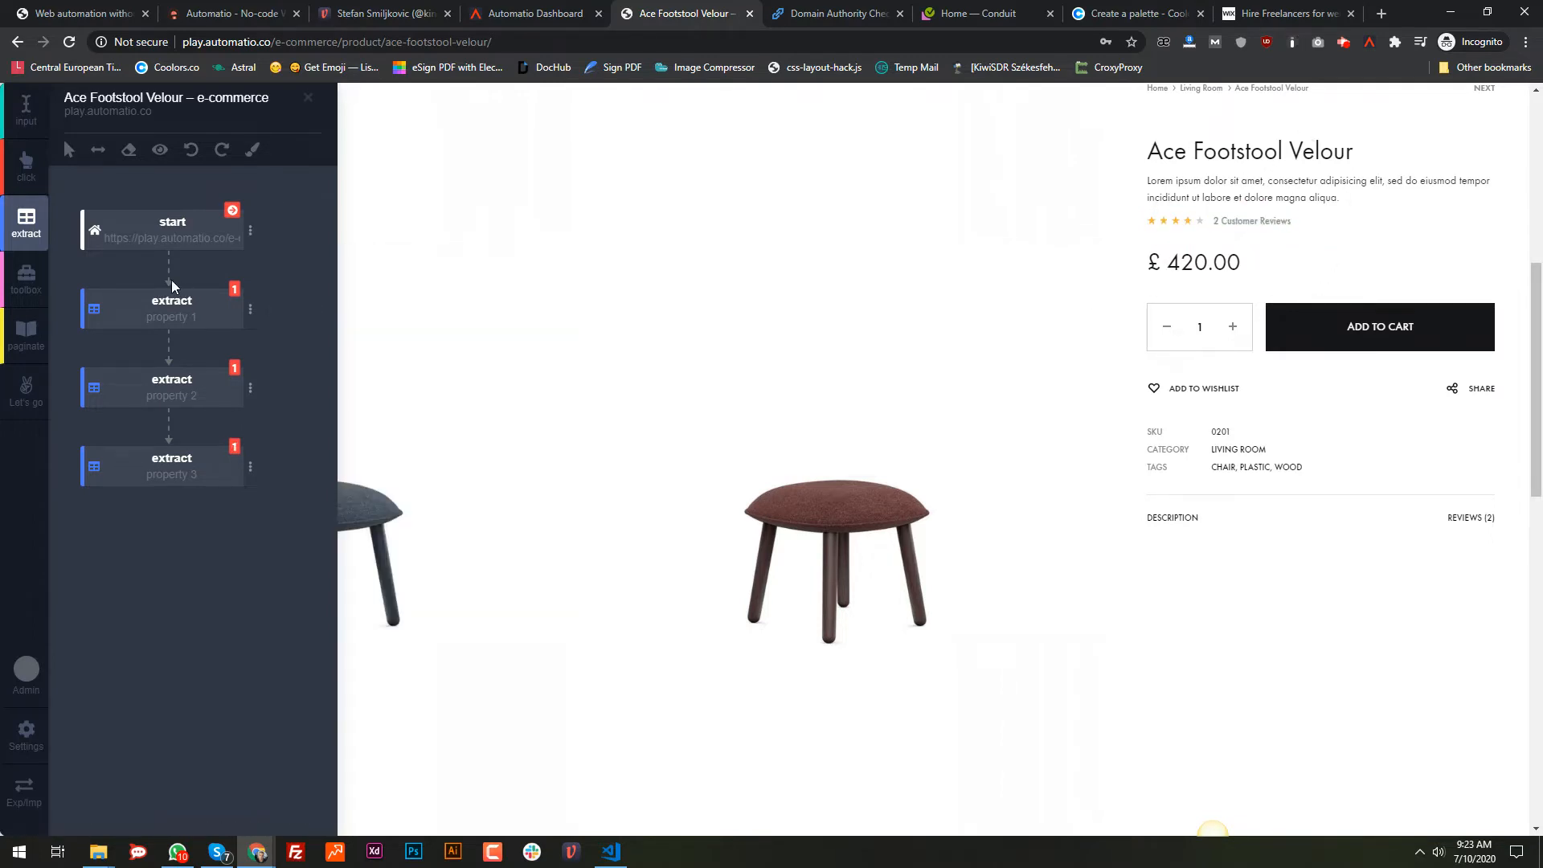
Step: Add extract steps for the £ 420.00 price, SKU 0201 and category LIVING ROOM
left_click(26, 223)
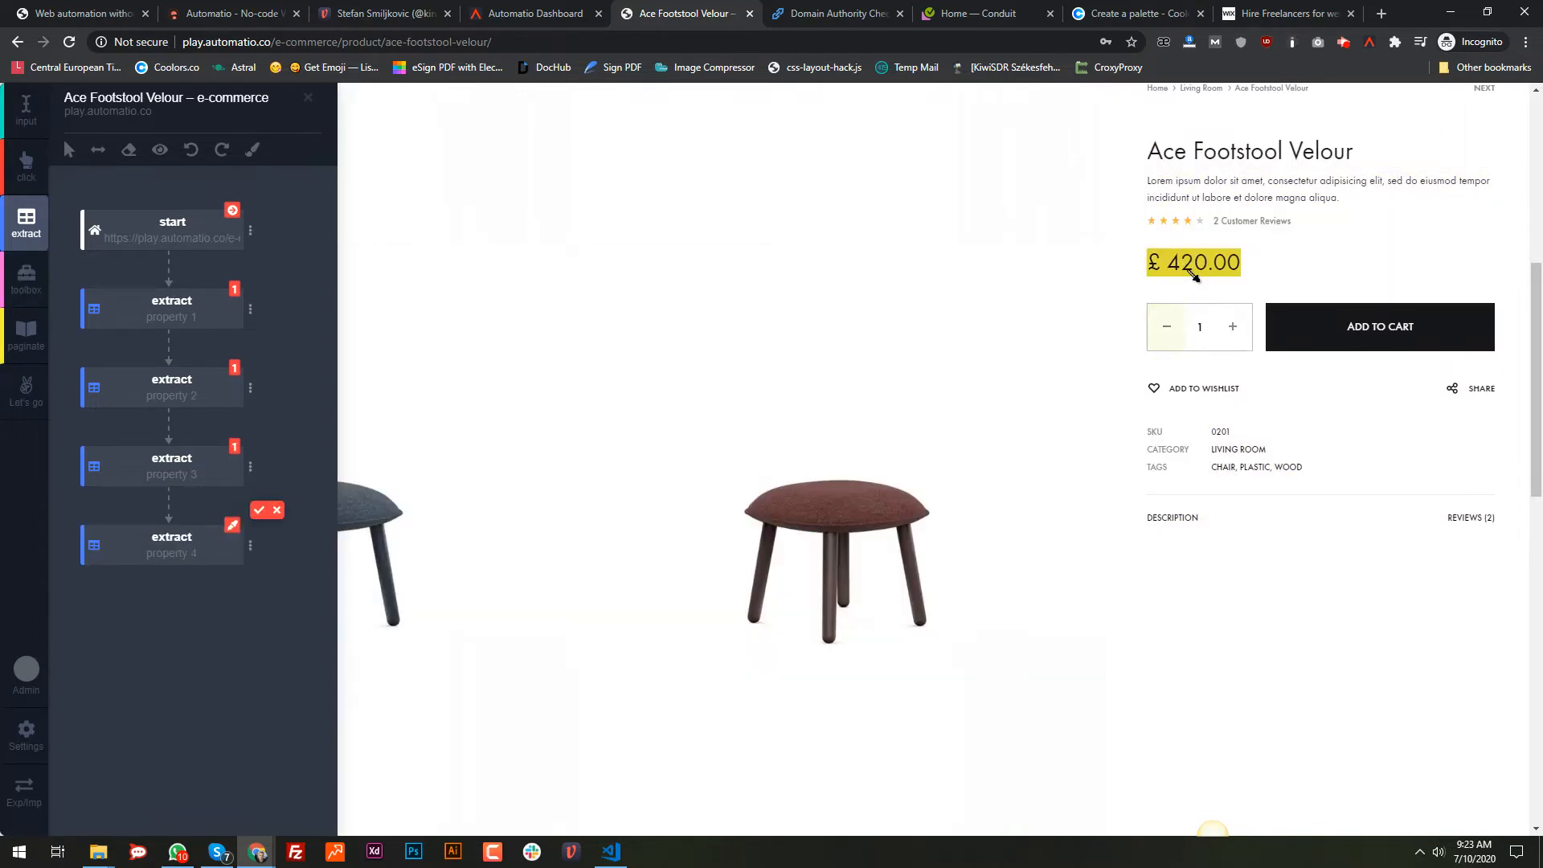
left_click(1194, 276)
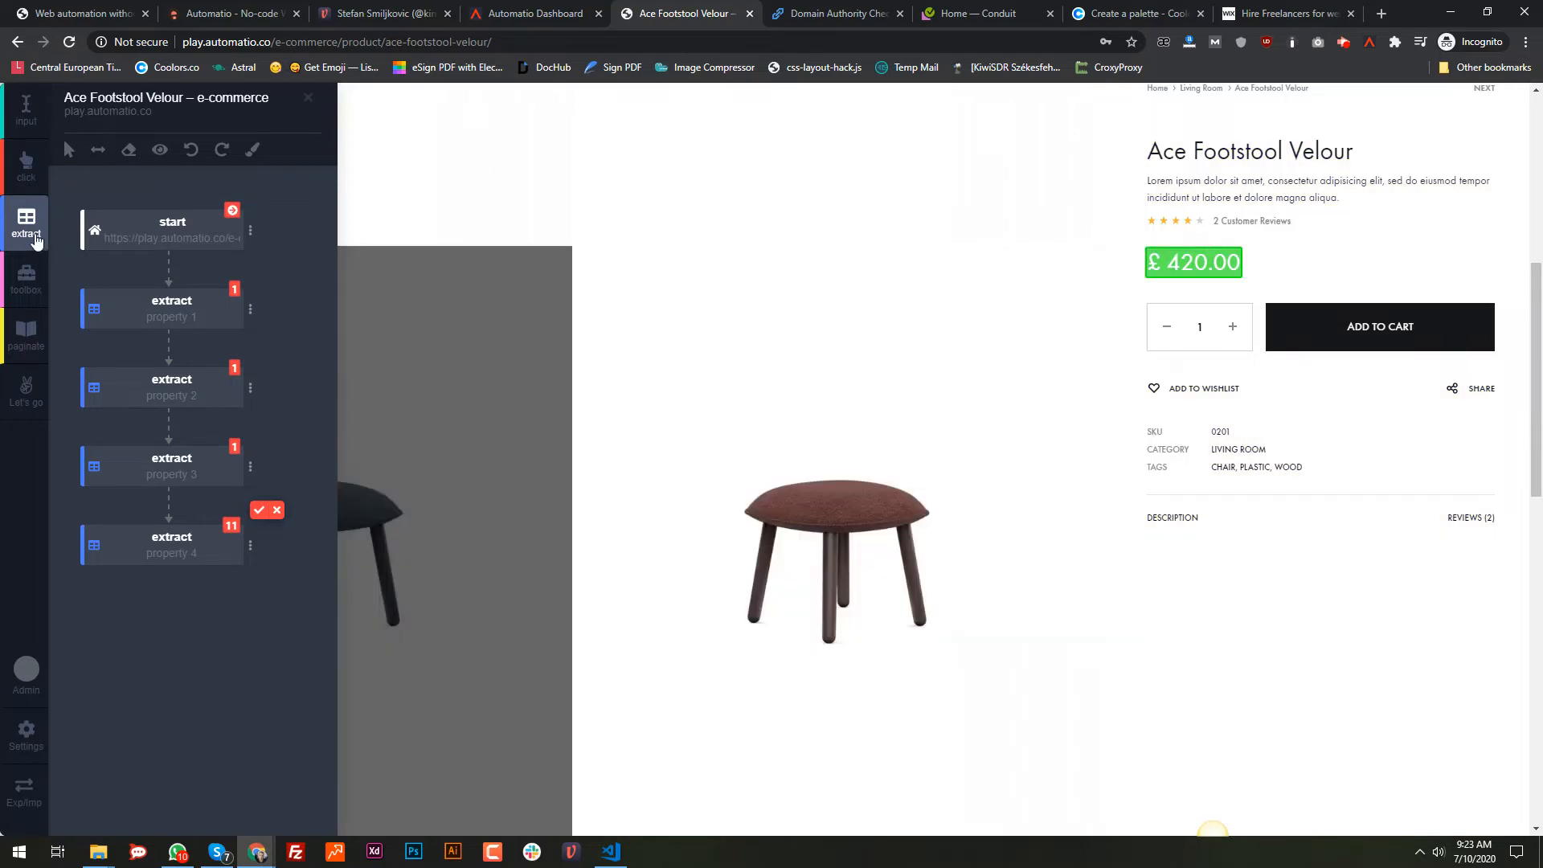
left_click(36, 239)
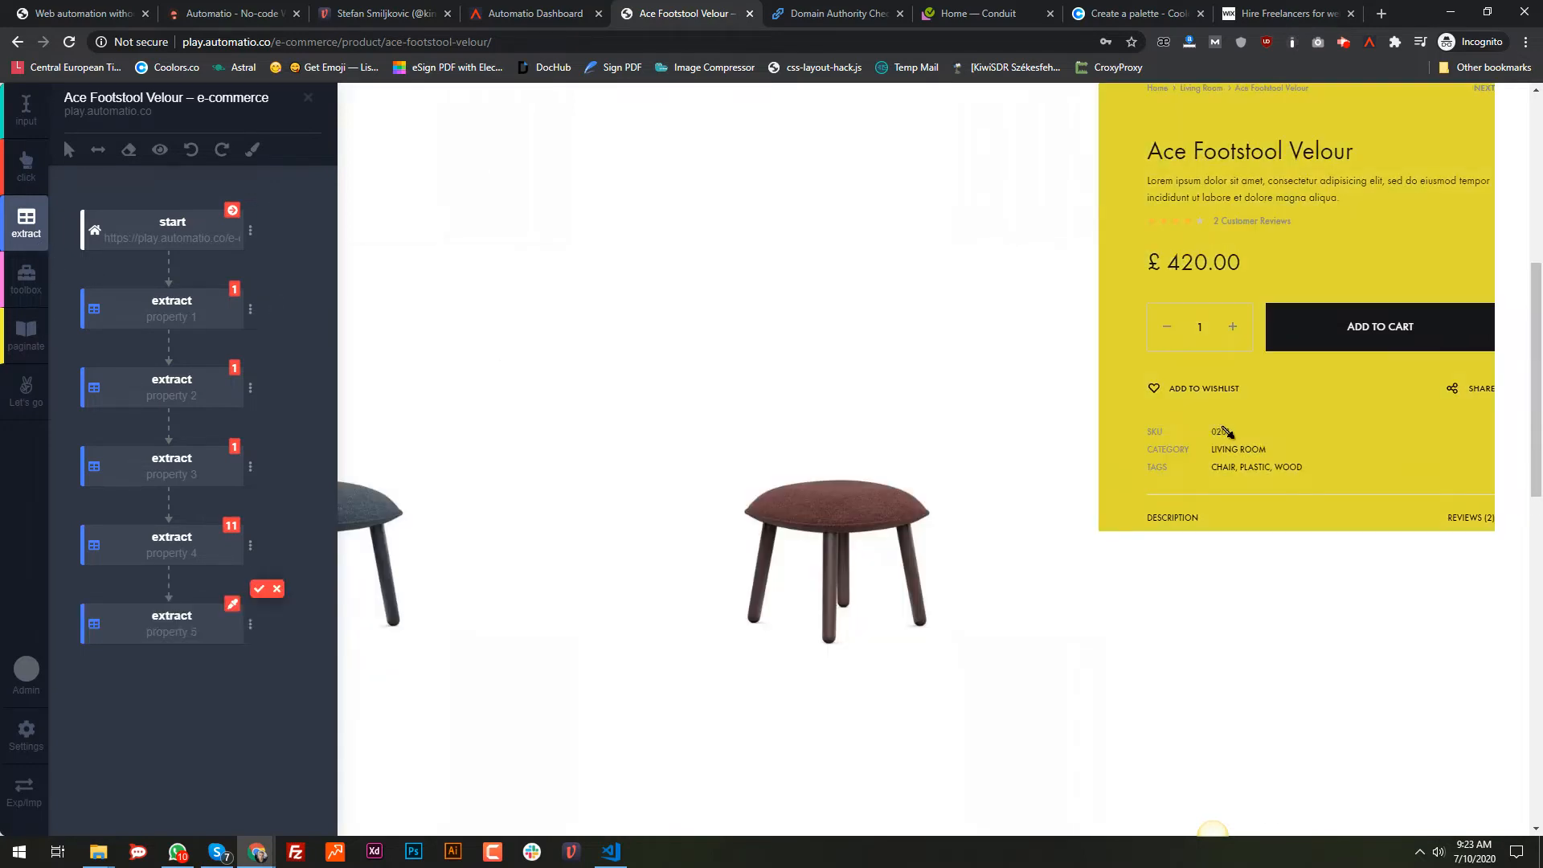
left_click(1226, 432)
left_click(36, 229)
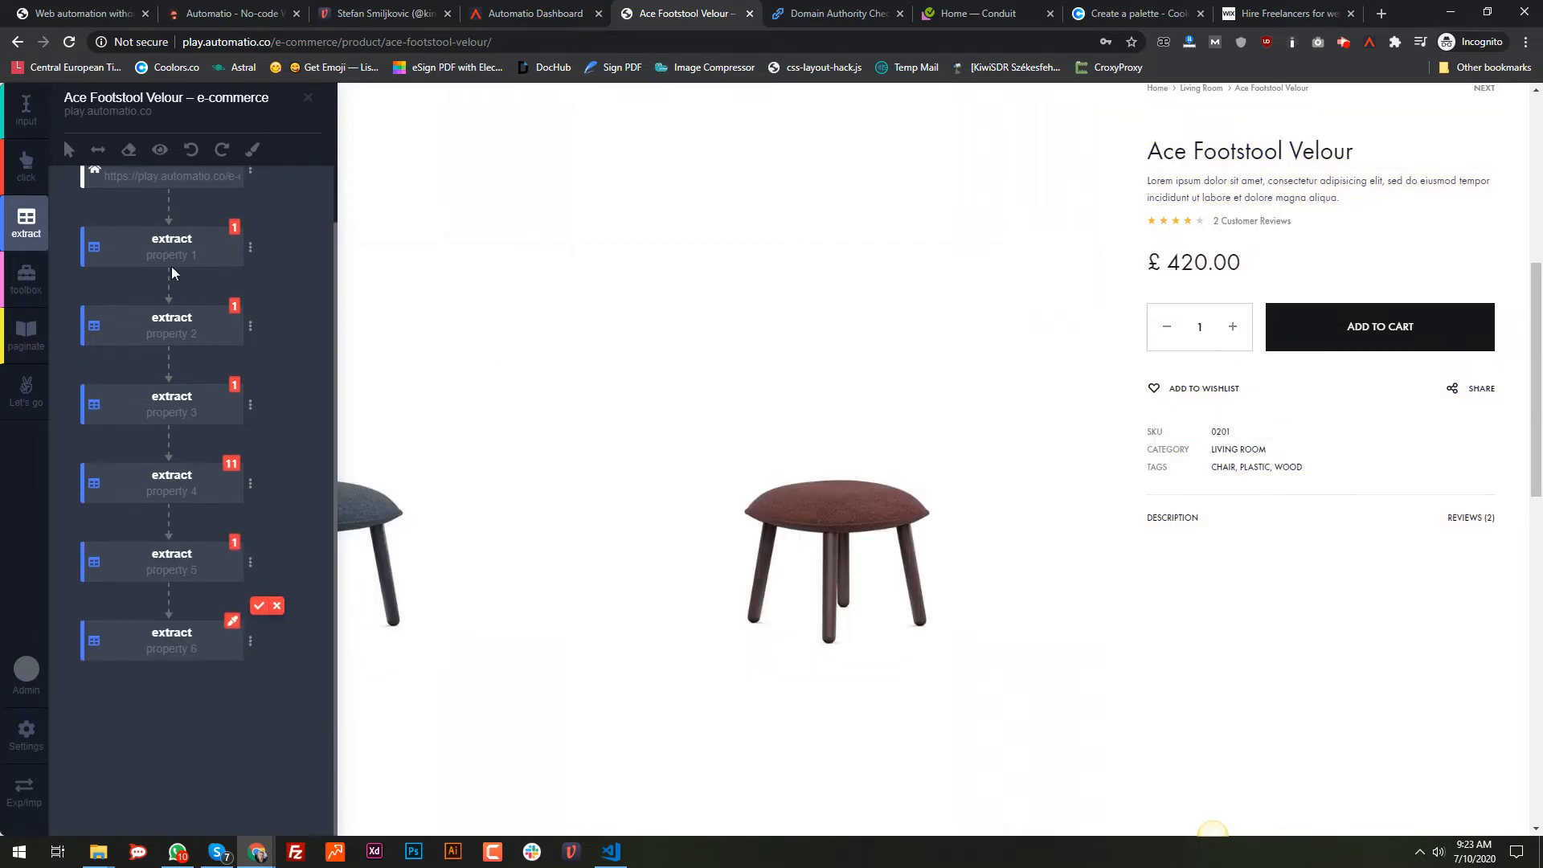
left_click(1237, 449)
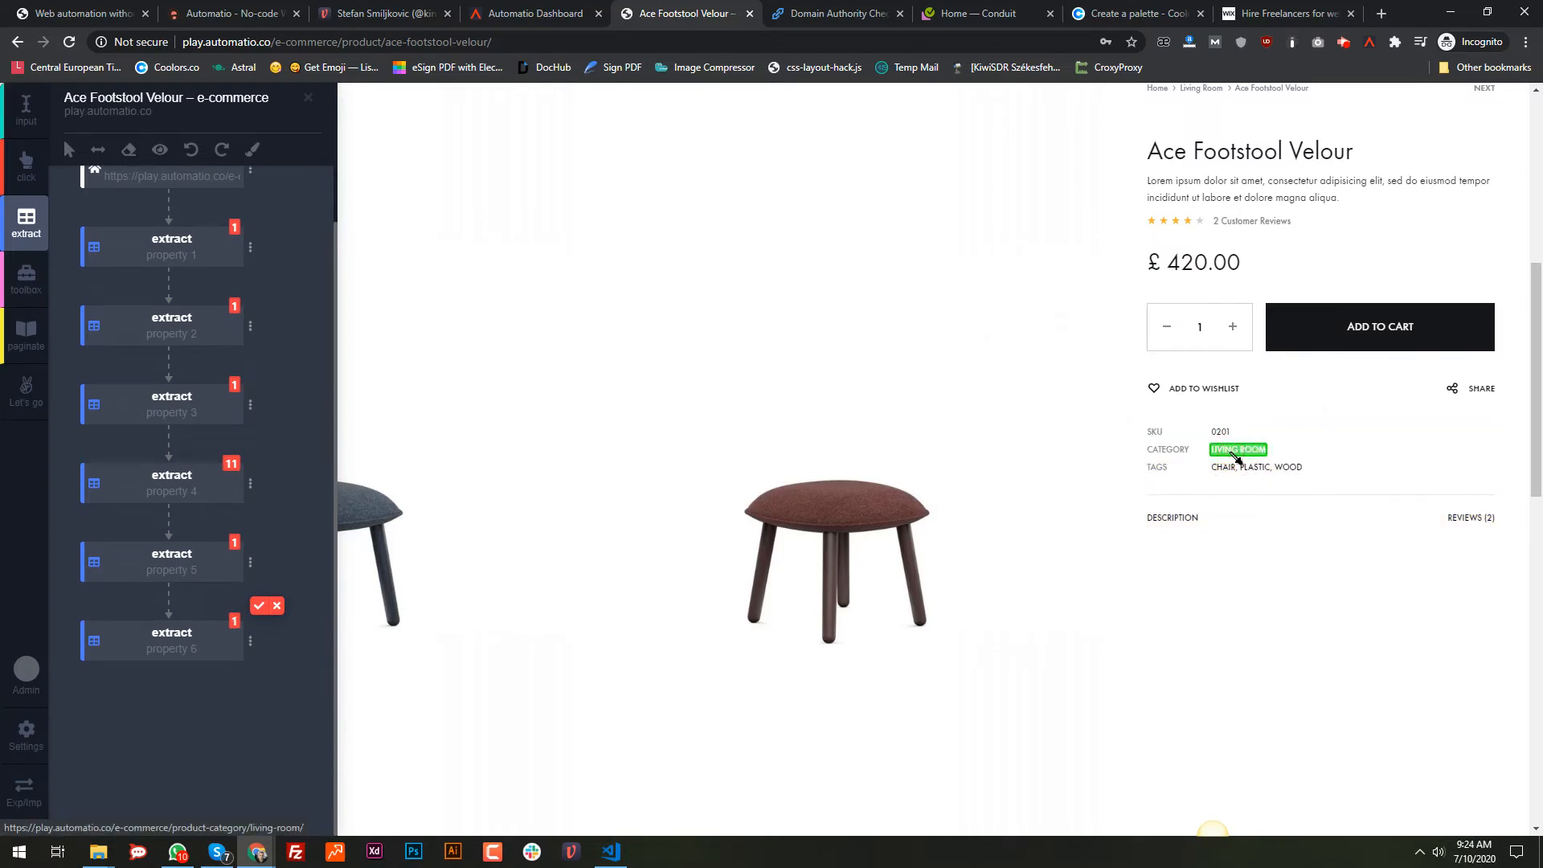
key("Return")
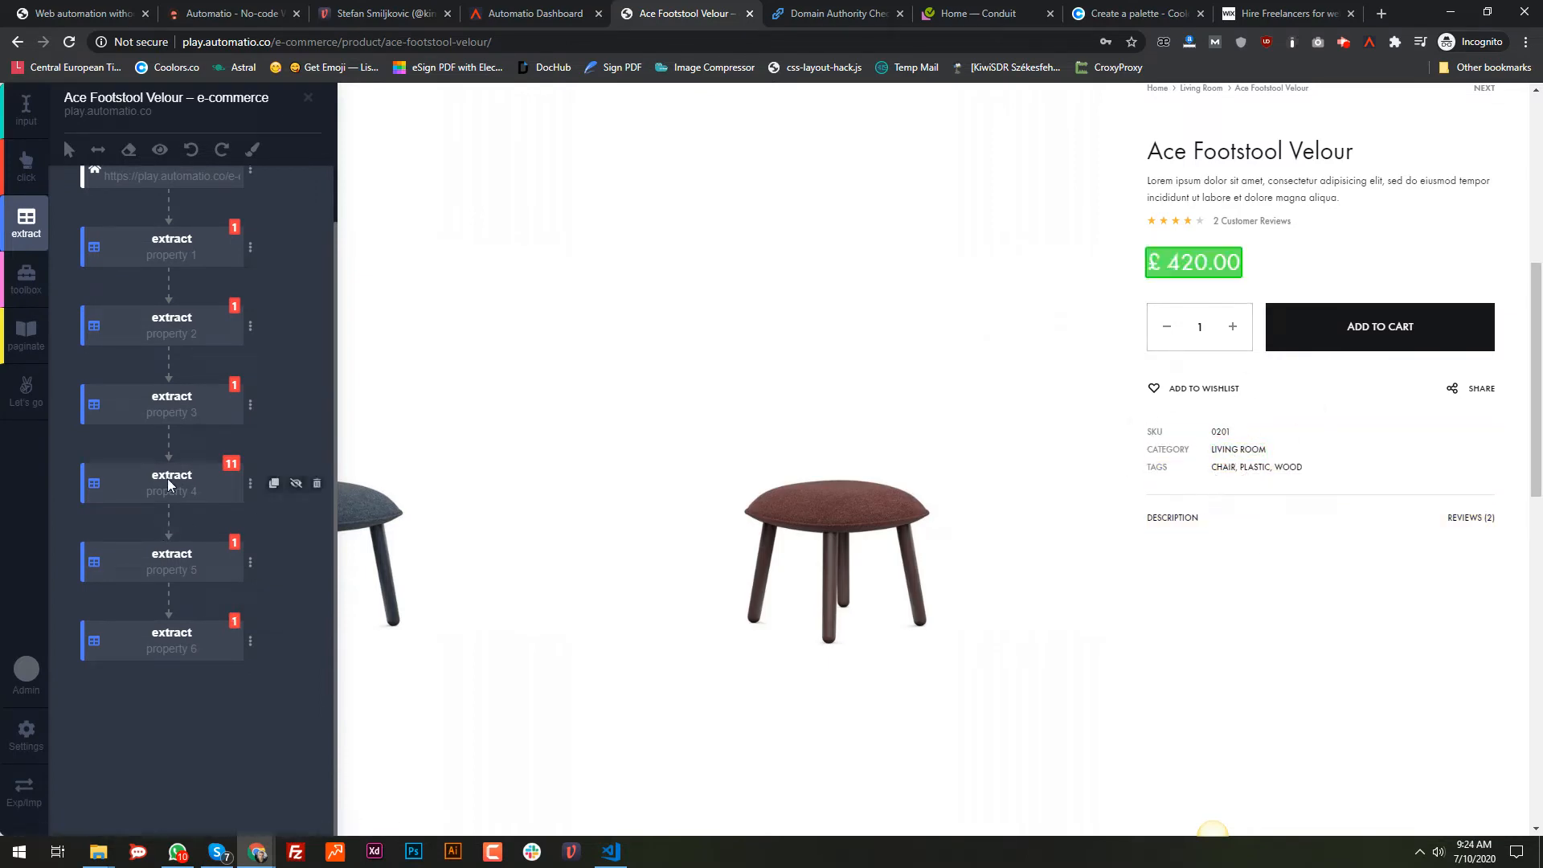
scroll(852, 636, "down", 10)
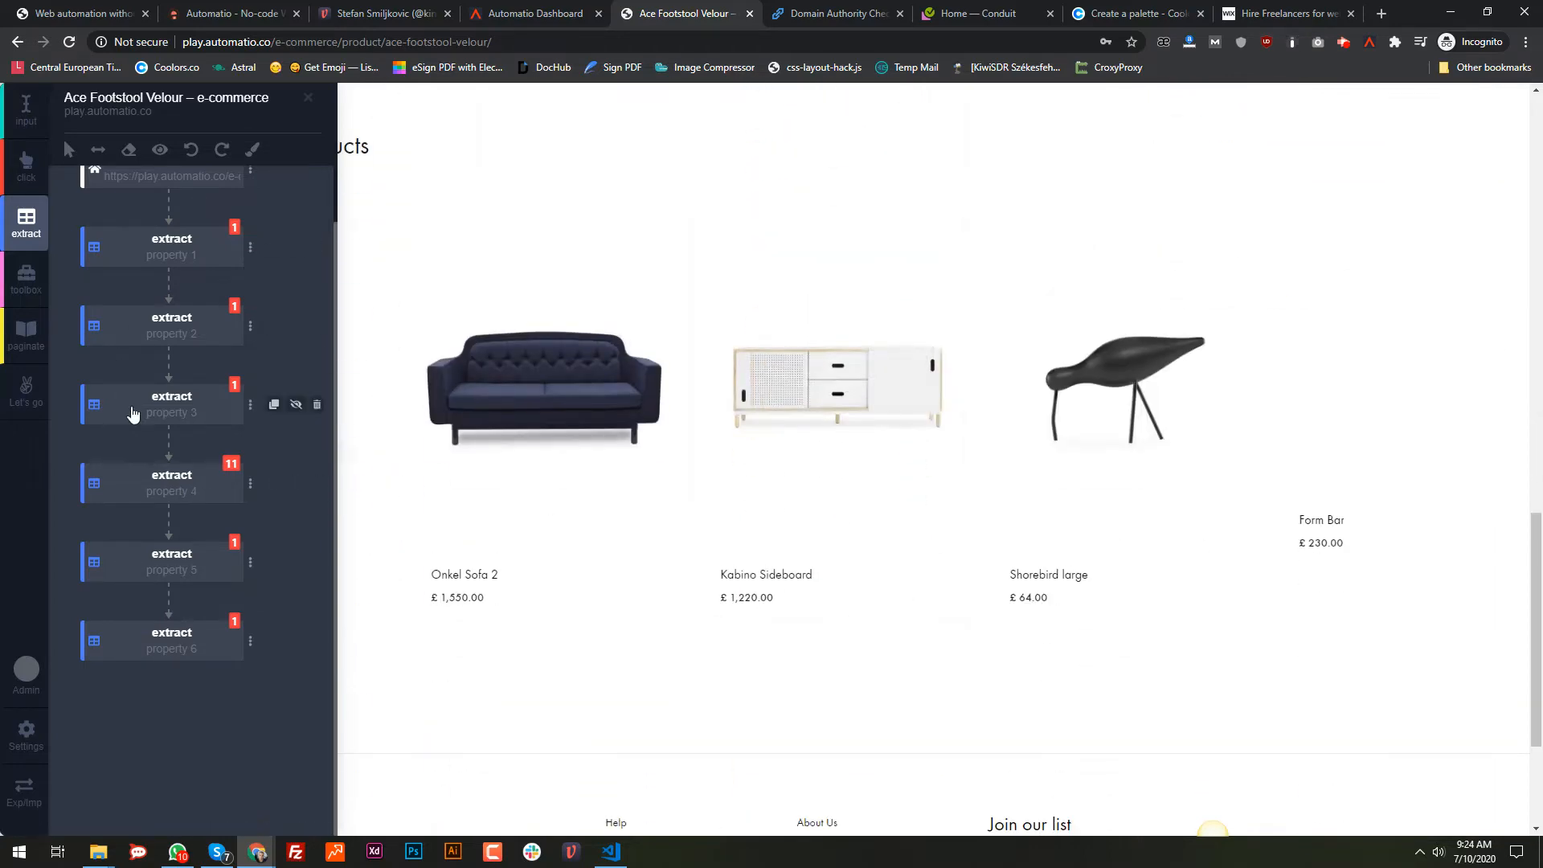
Step: Reselect property 4's element so it matches only the £ 420.00 price
scroll(1012, 519, "up", 10)
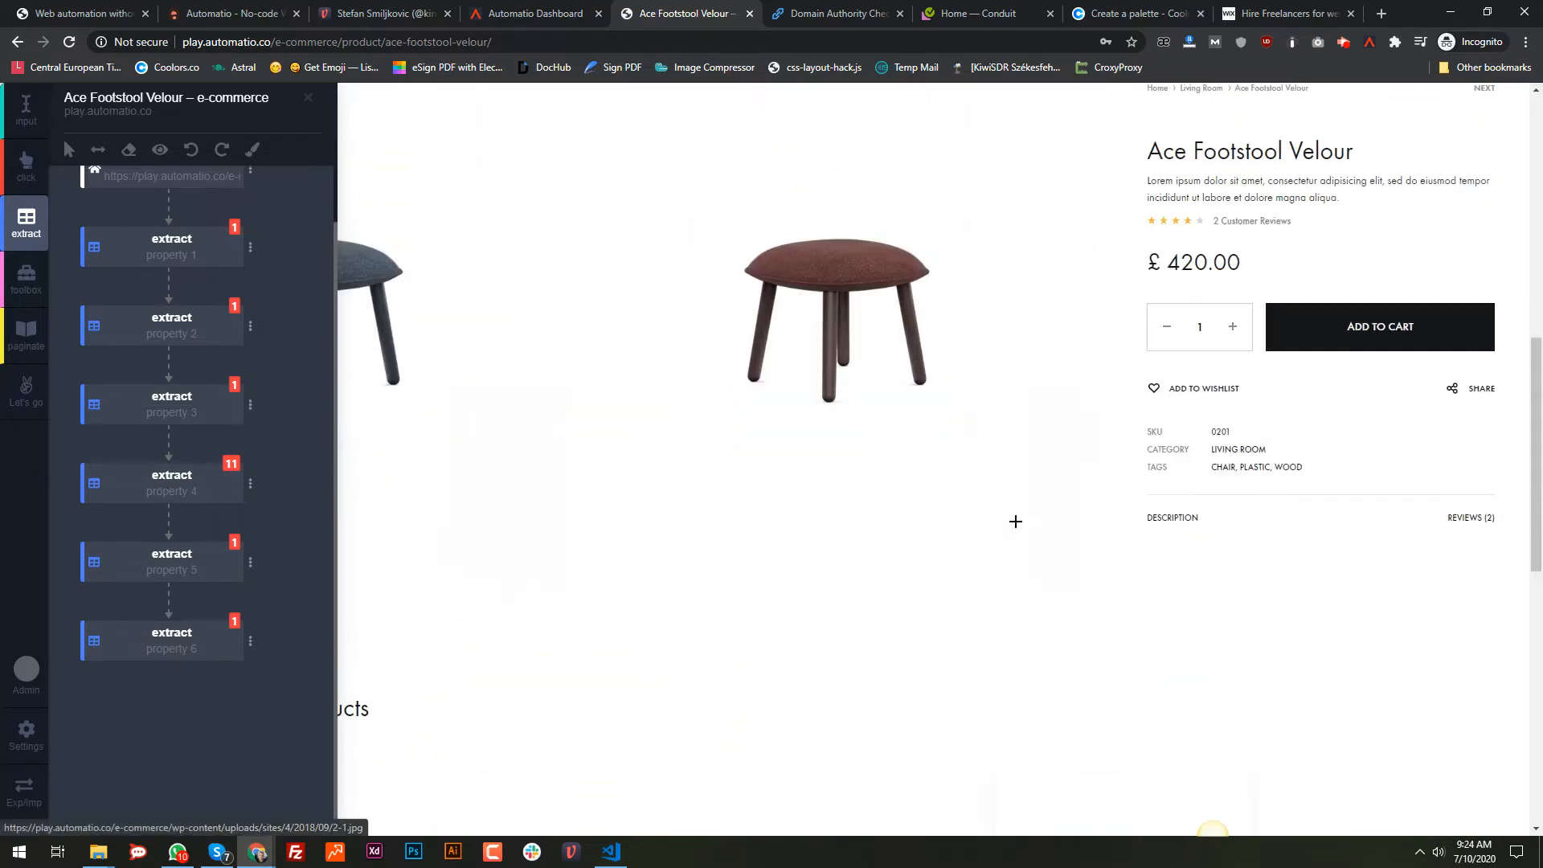
scroll(1052, 508, "up", 1)
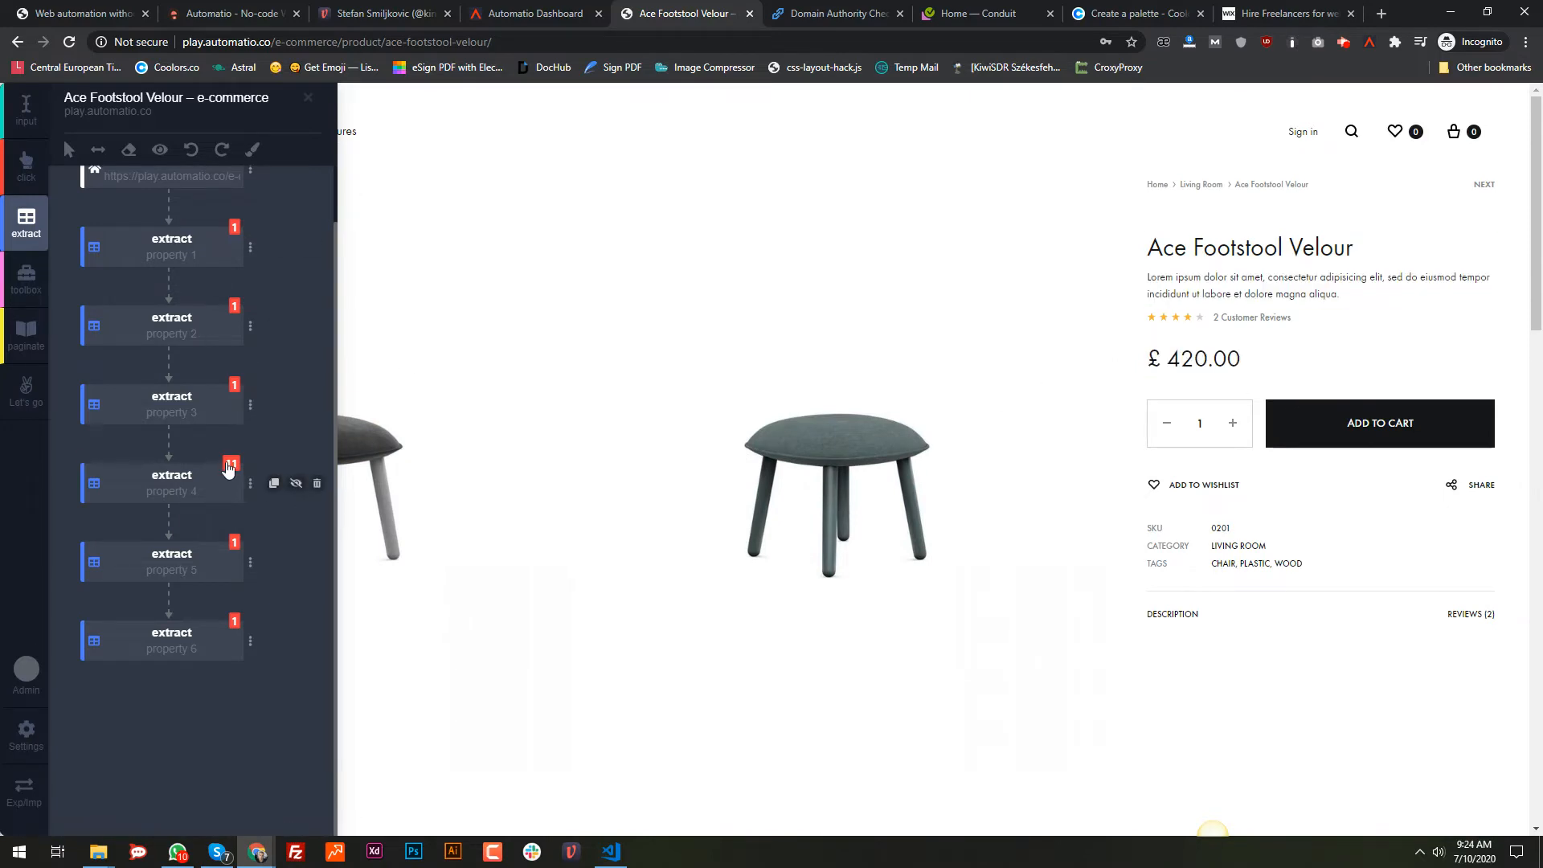
left_click(231, 465)
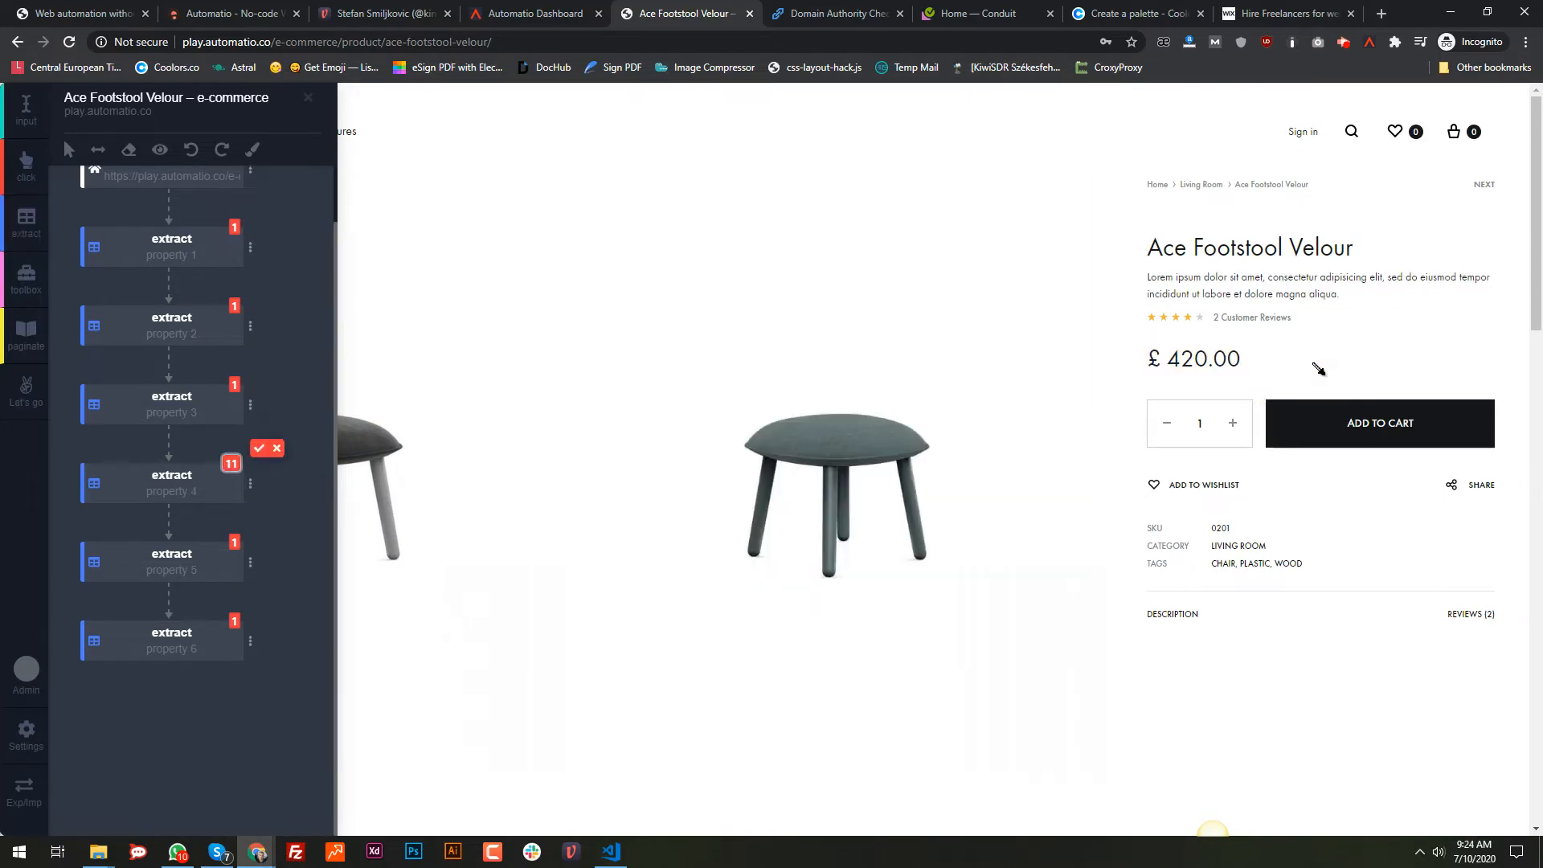
left_click(1196, 367)
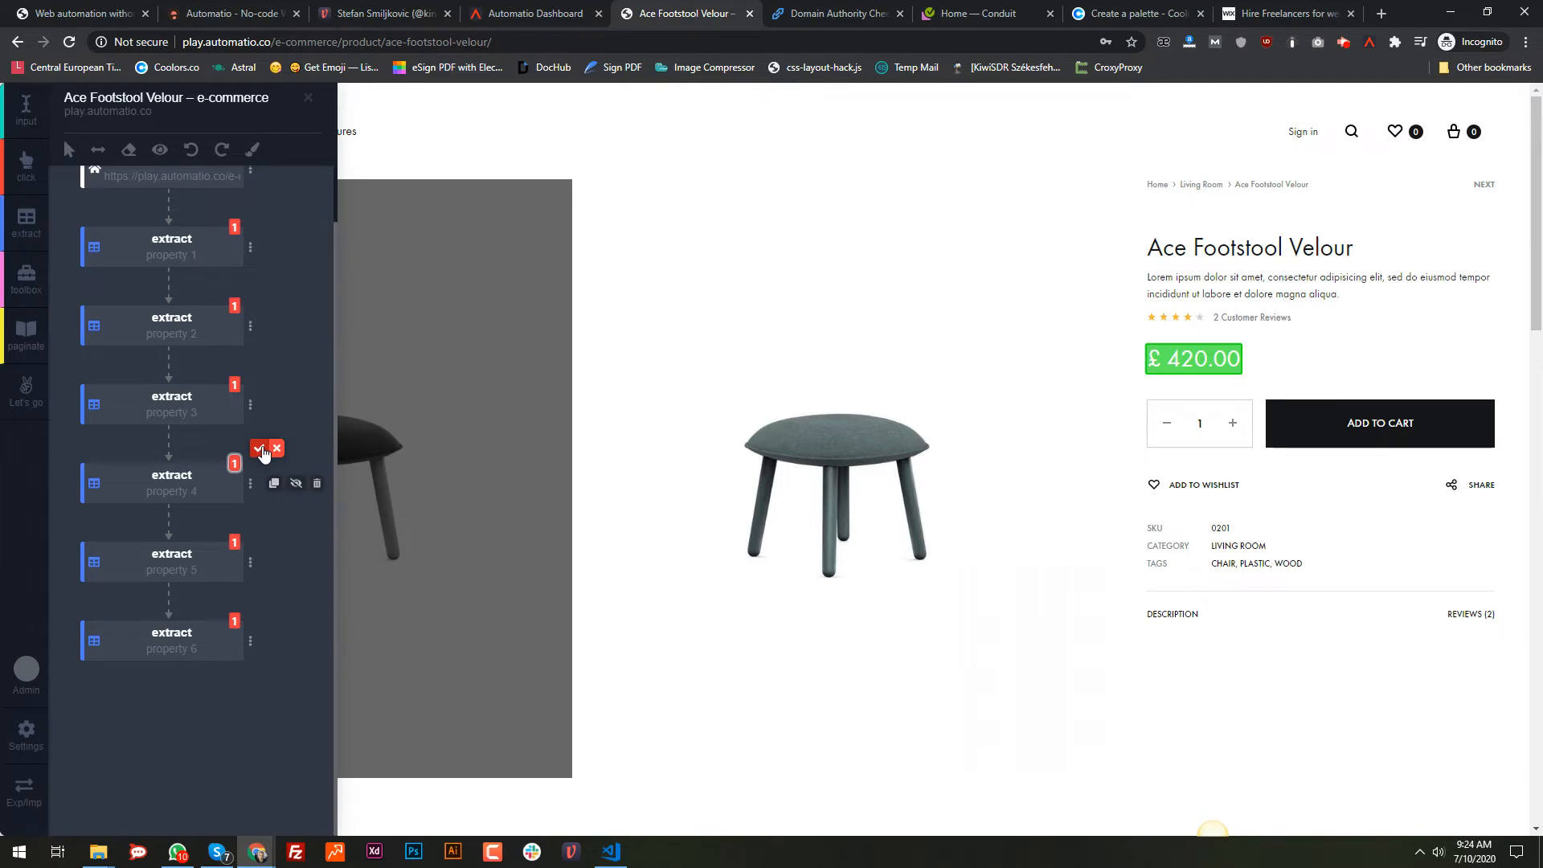
left_click(259, 448)
Step: Check the previewed data row, then close the preview and return the panel to its side
scroll(1230, 619, "down", 1)
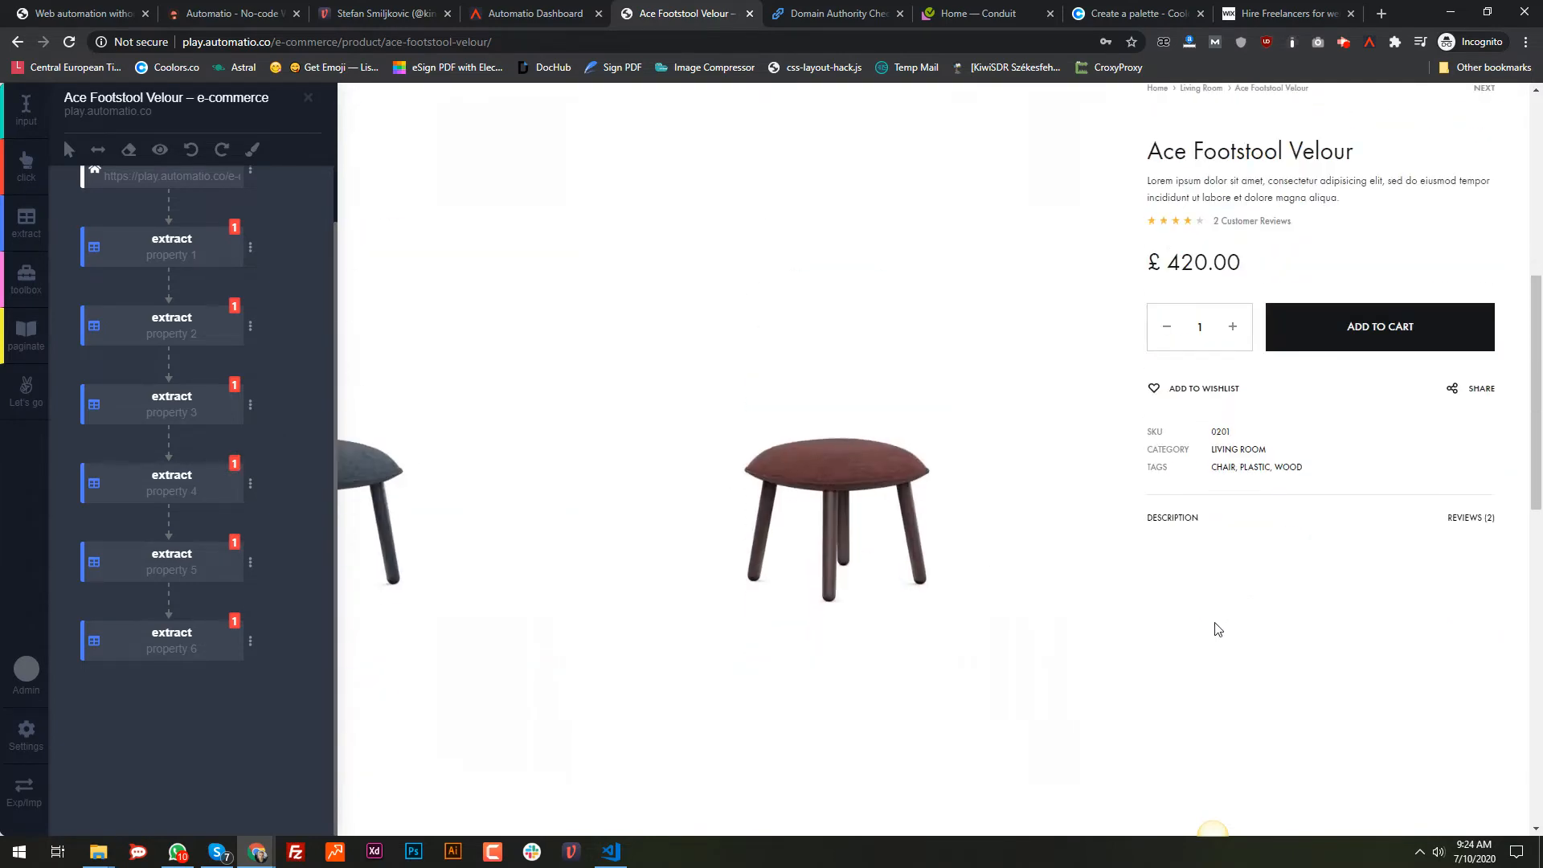
scroll(1218, 629, "down", 8)
scroll(1261, 372, "up", 10)
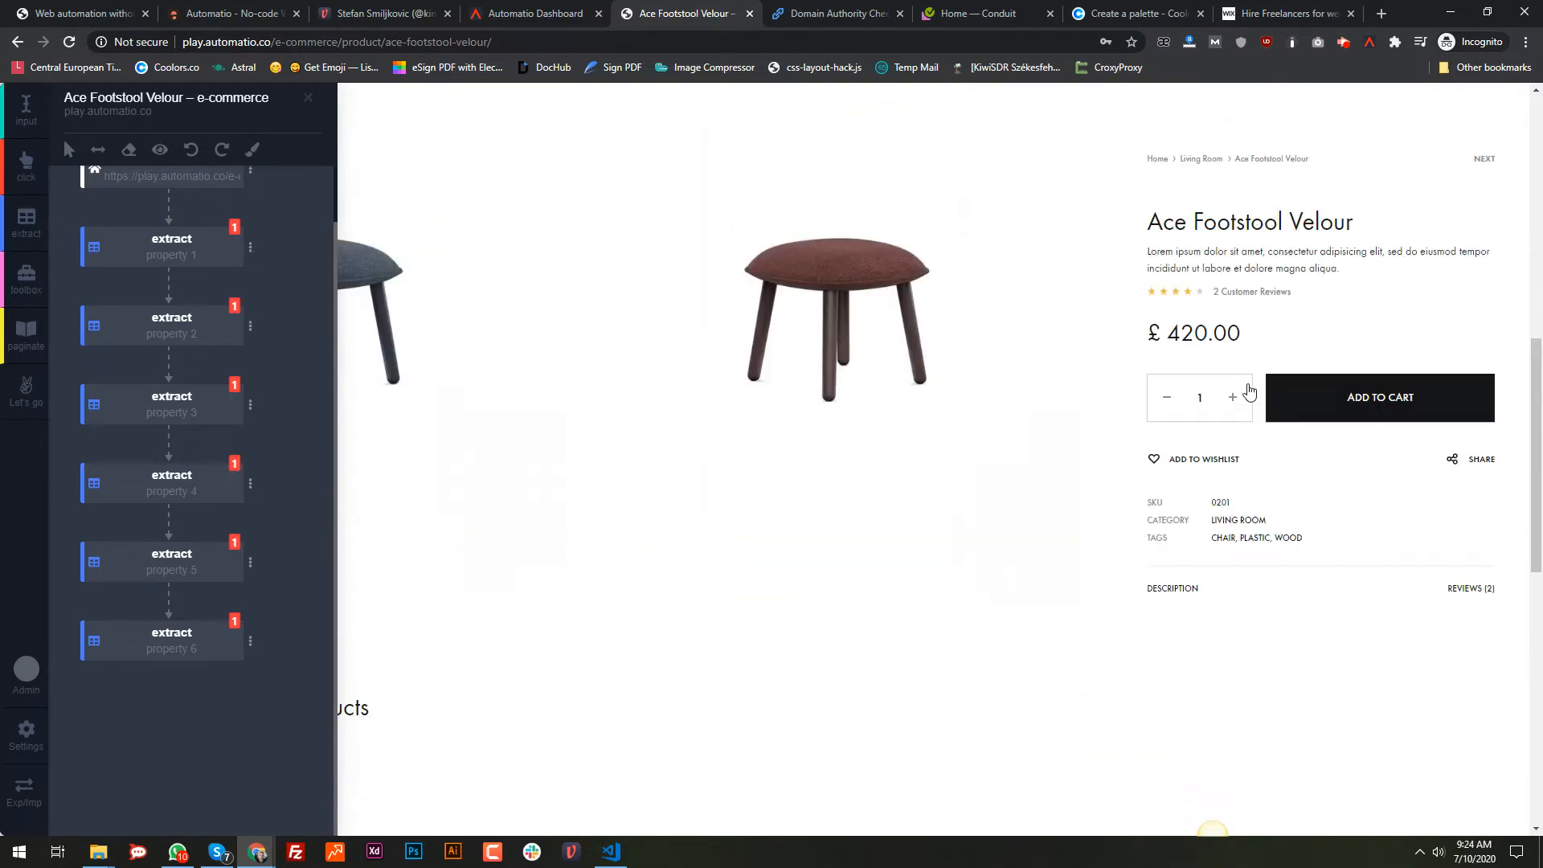
left_click(160, 150)
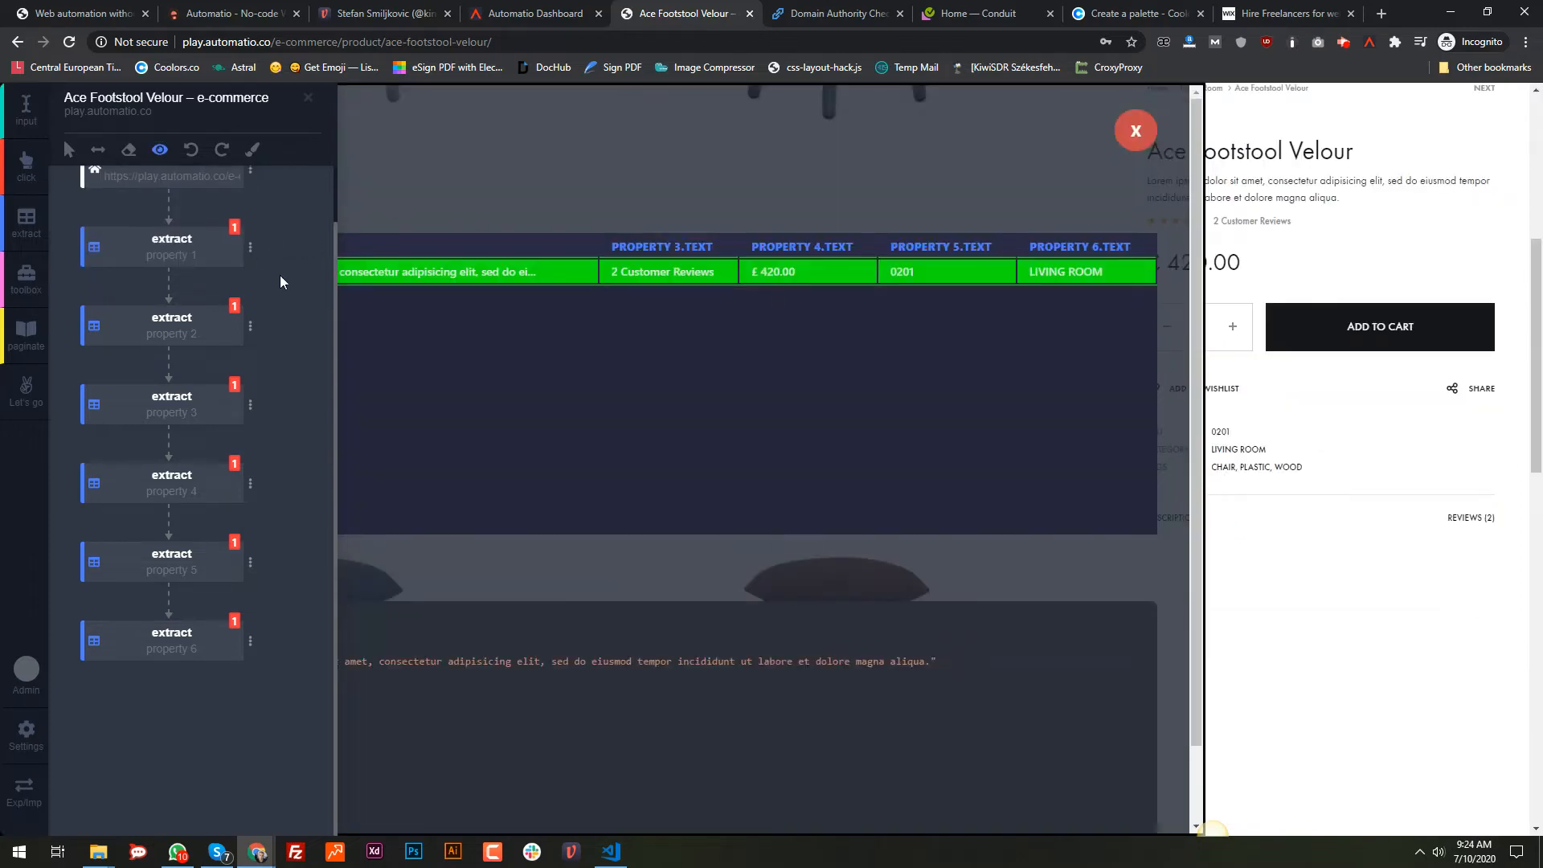
left_click(98, 150)
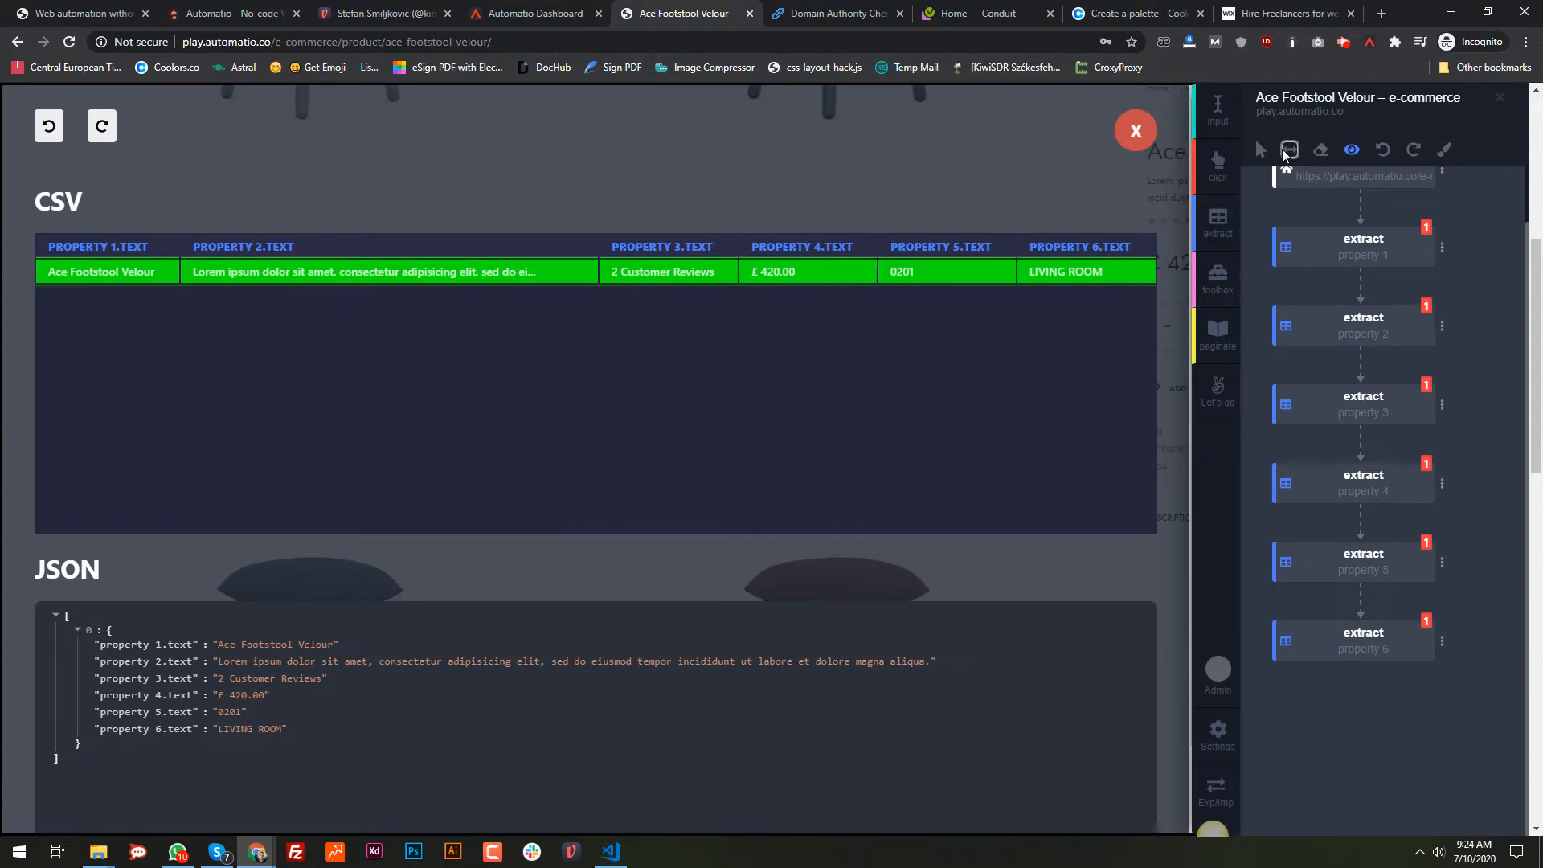
left_click(1162, 137)
left_click(1290, 149)
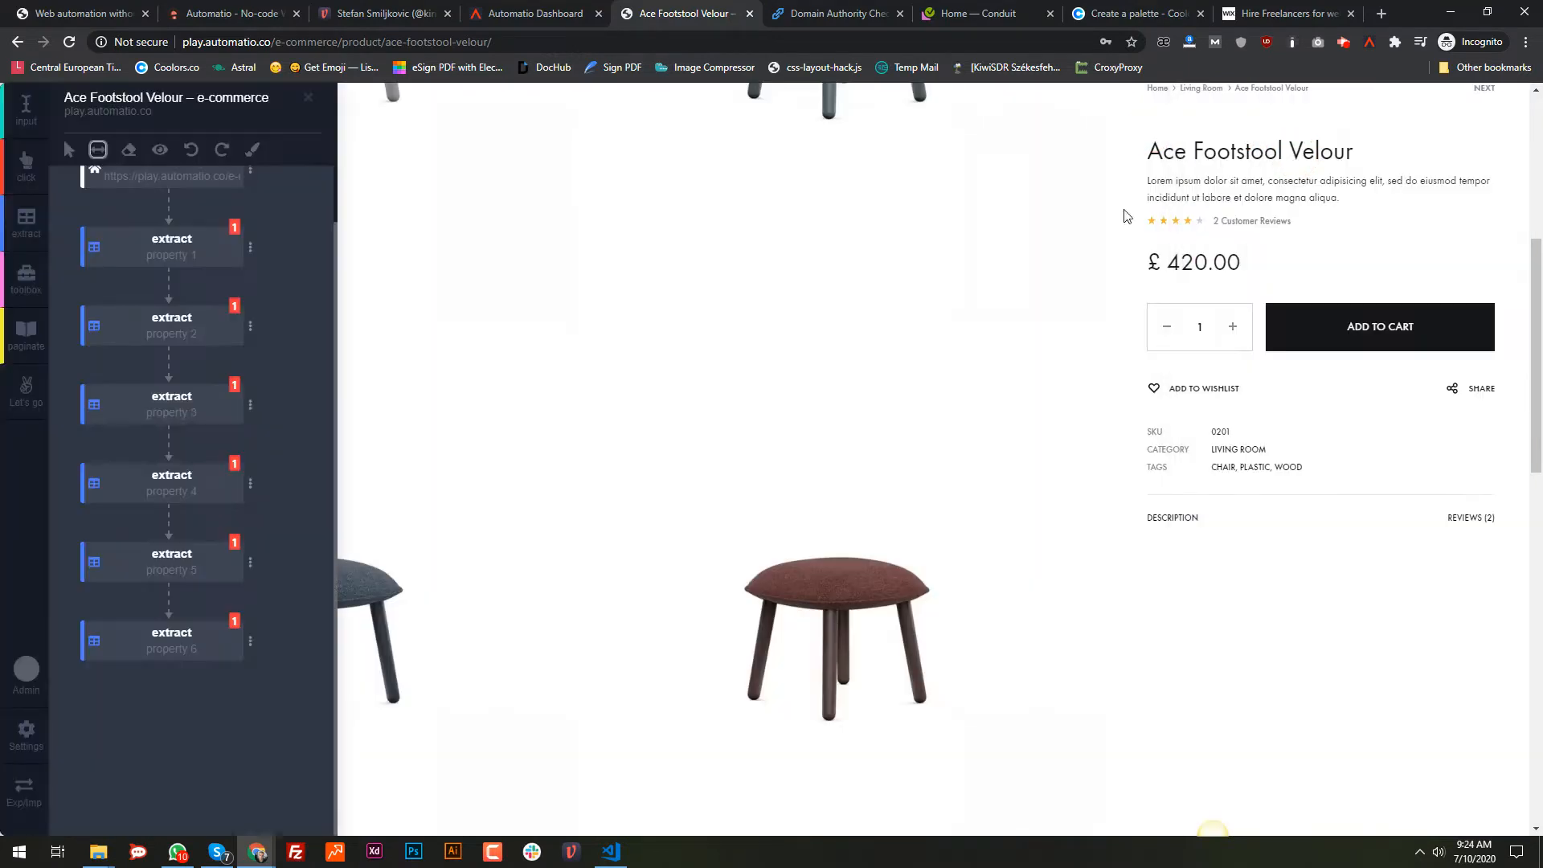
Step: Rename the first three extract properties to title, summary and reviews
left_click(166, 254)
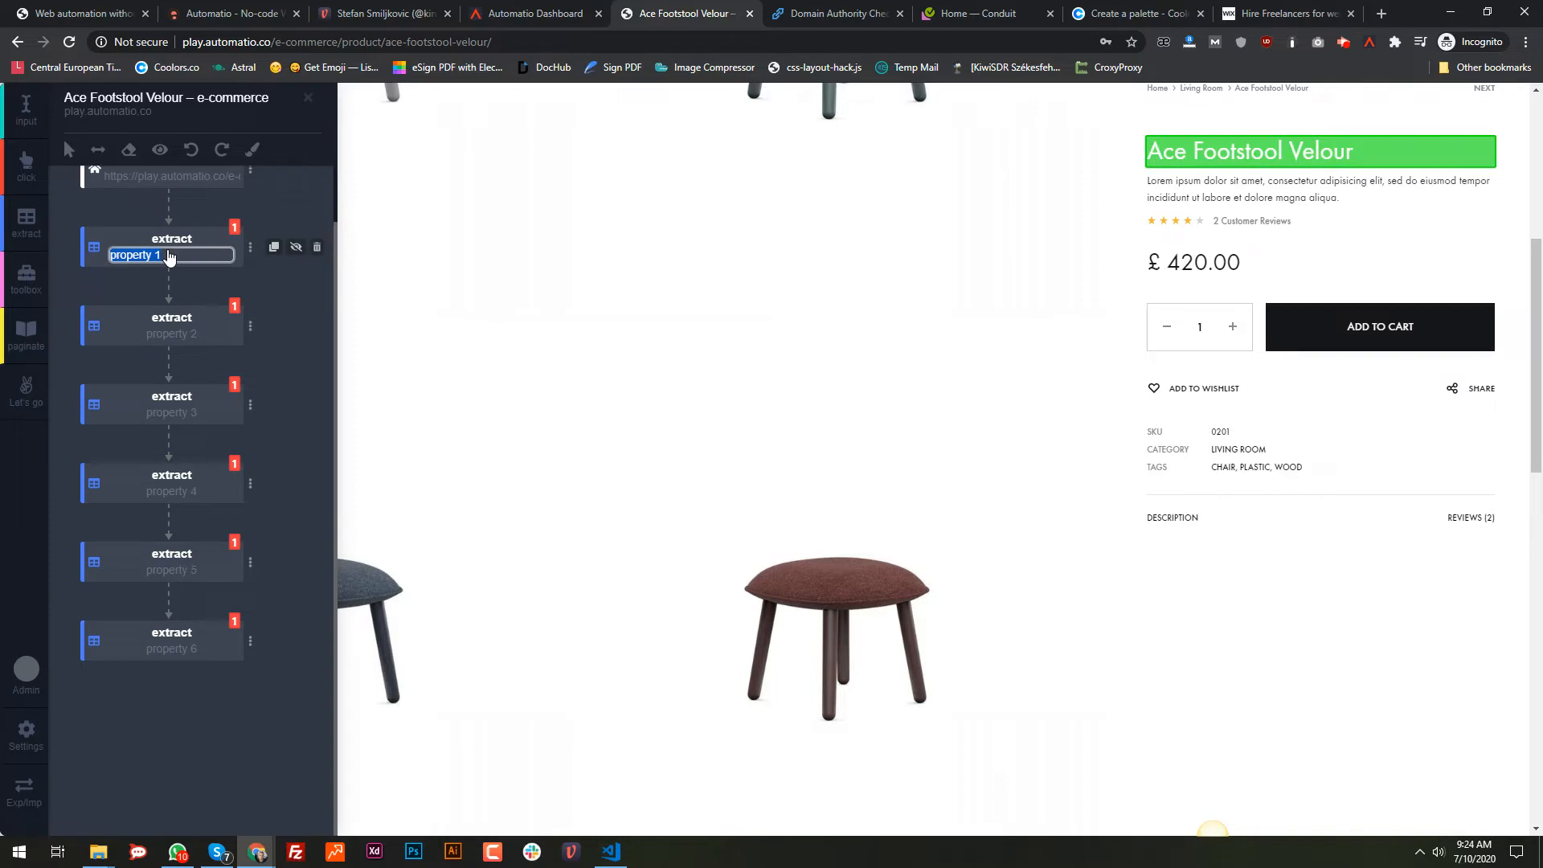
type("title")
key("Return")
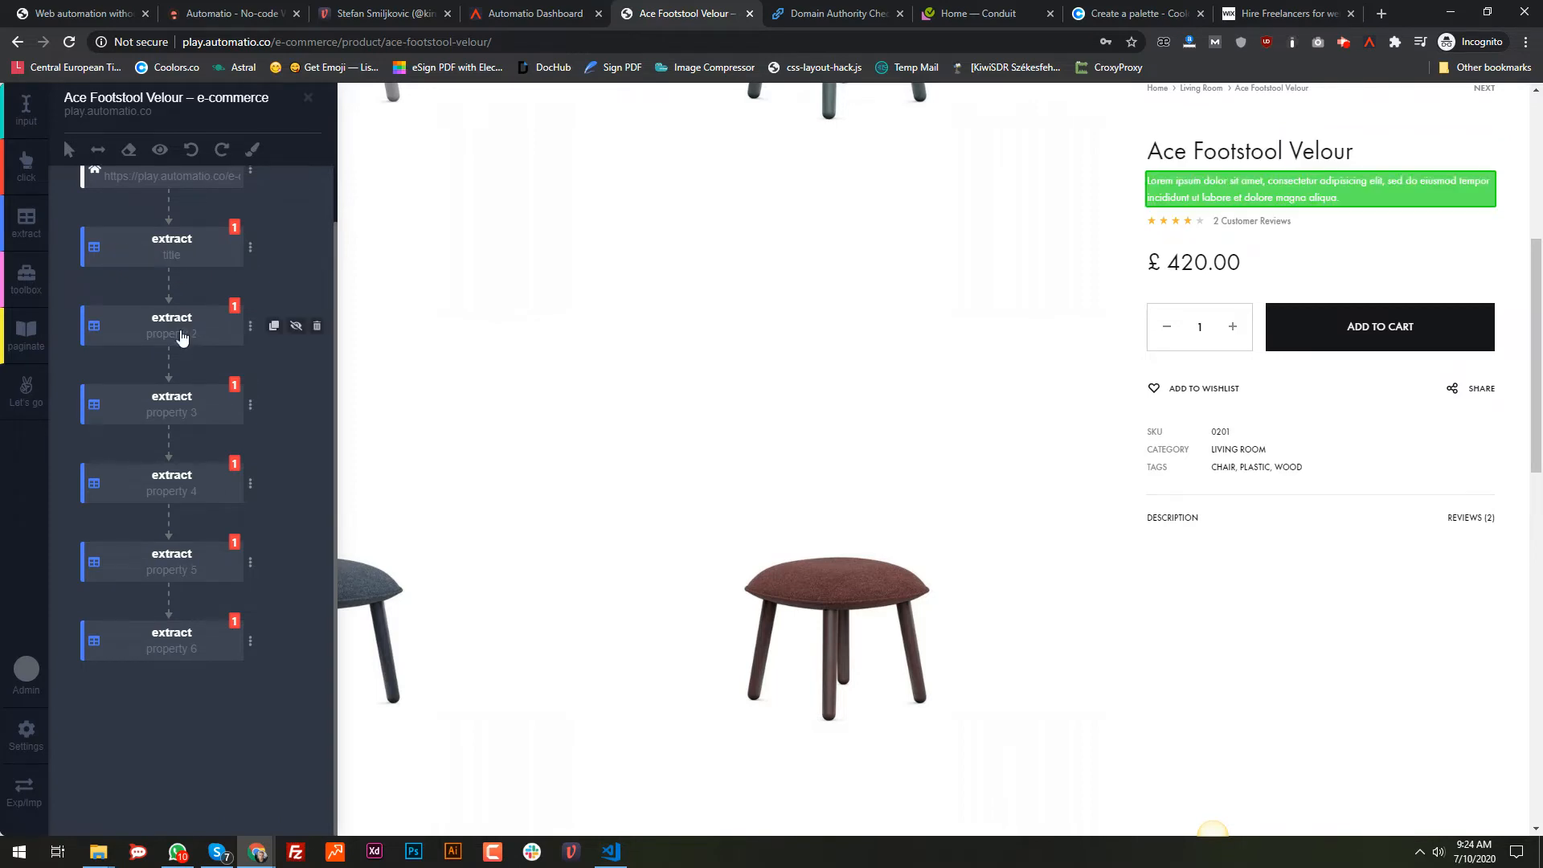
left_click(182, 336)
type("summary")
key("Return")
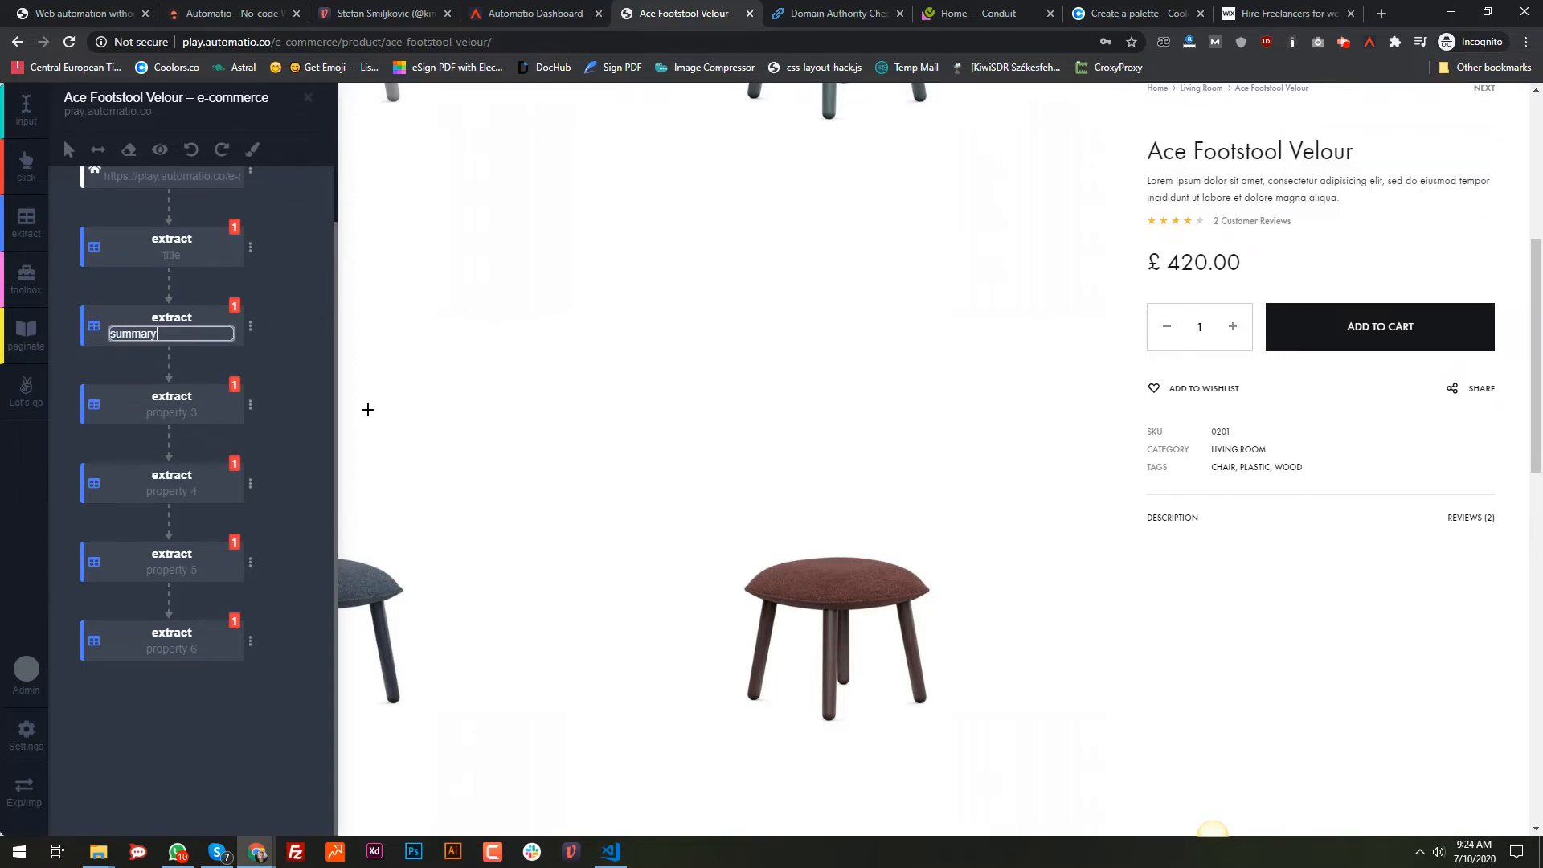
left_click(172, 414)
type("reviews")
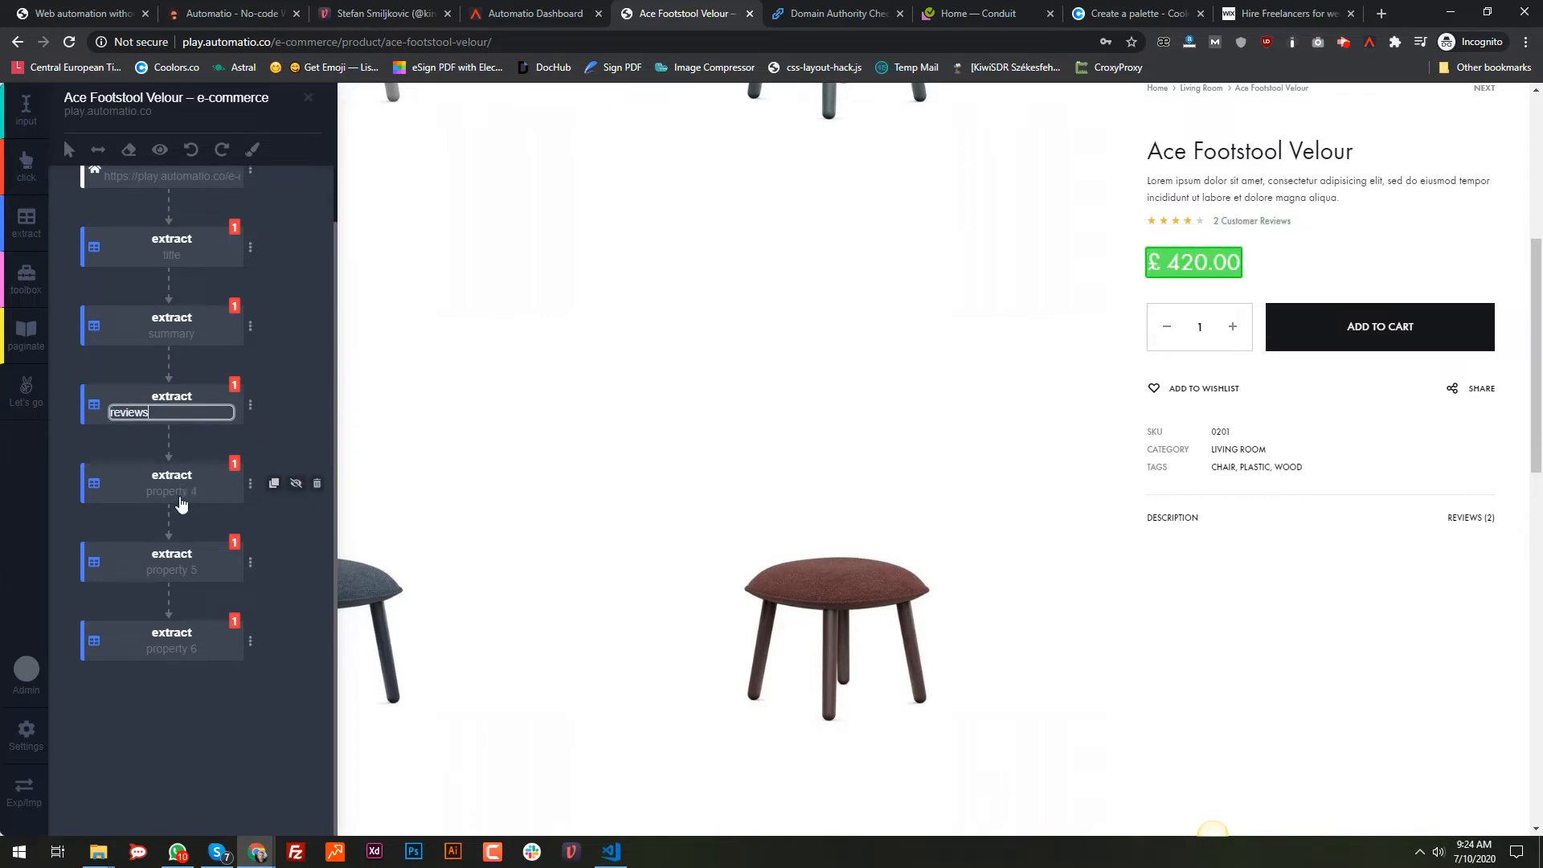
Step: Rename properties 4–6 to price, sku and category
left_click(180, 499)
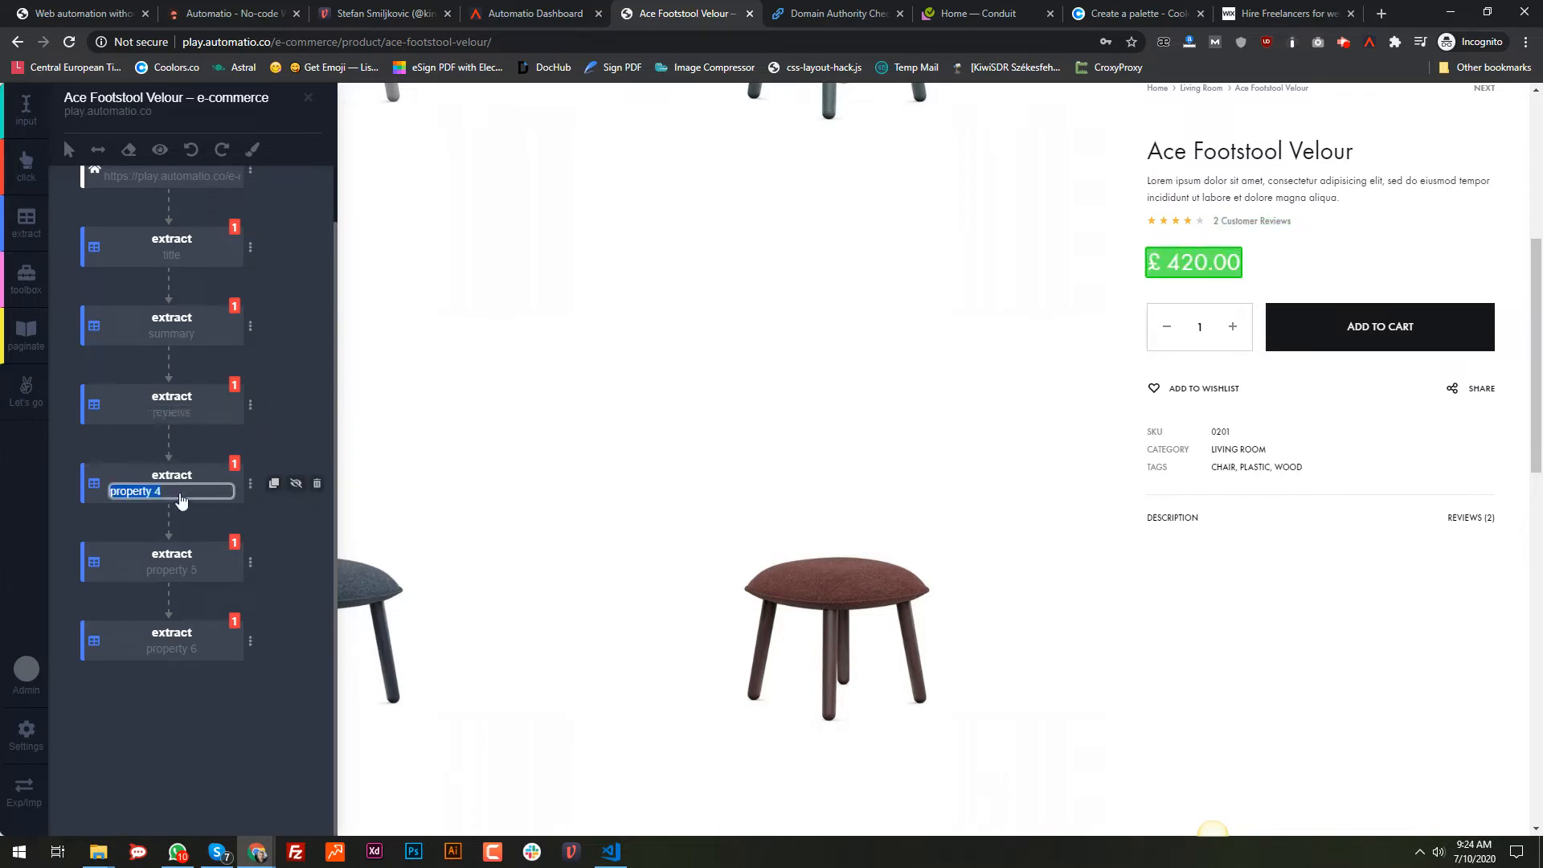
type("price")
left_click(183, 571)
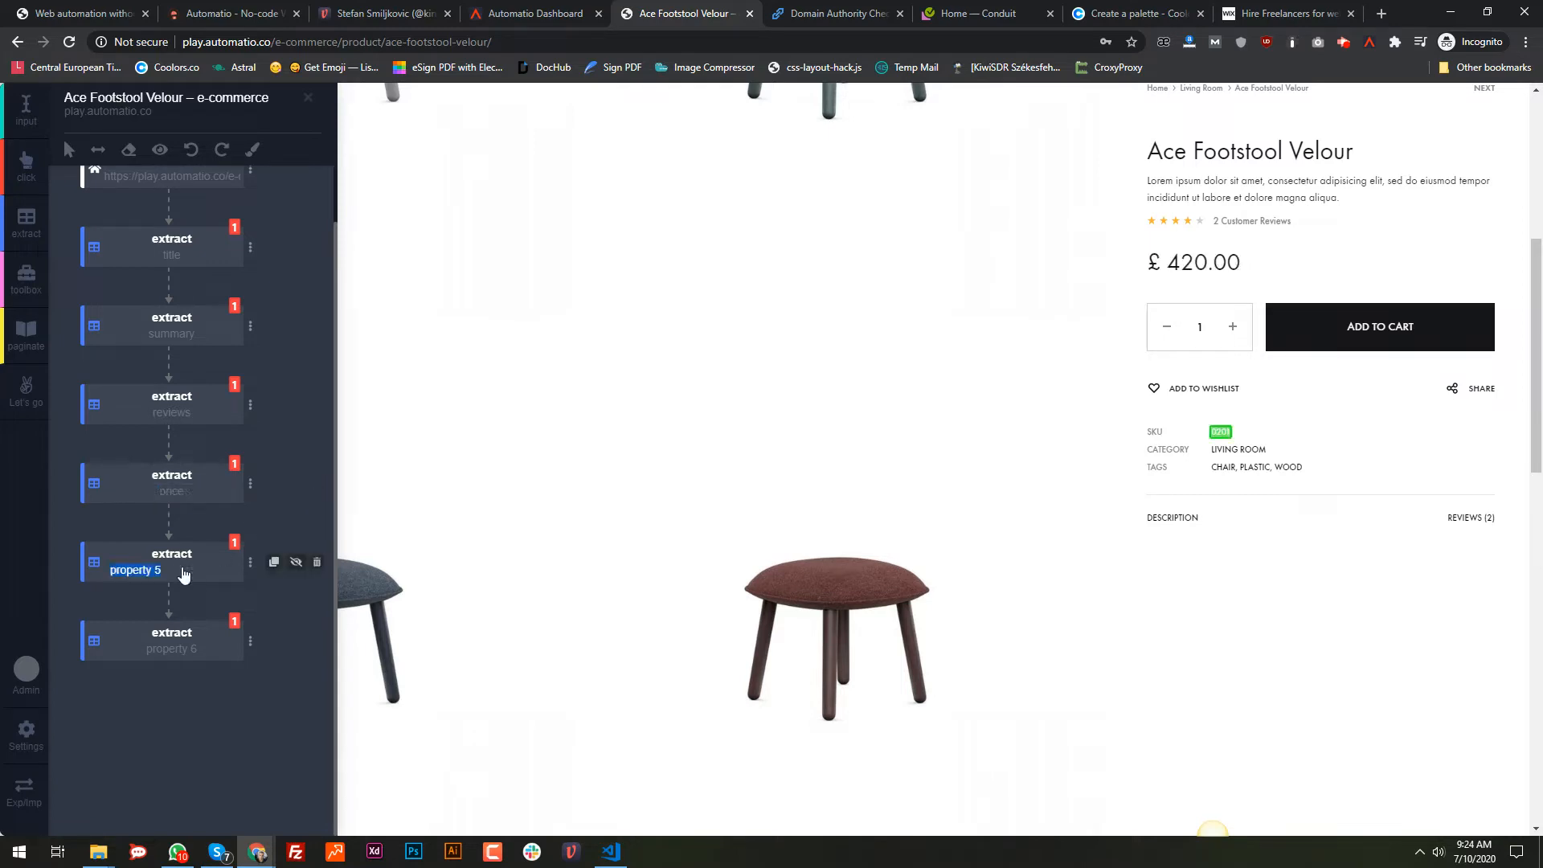
type("sku")
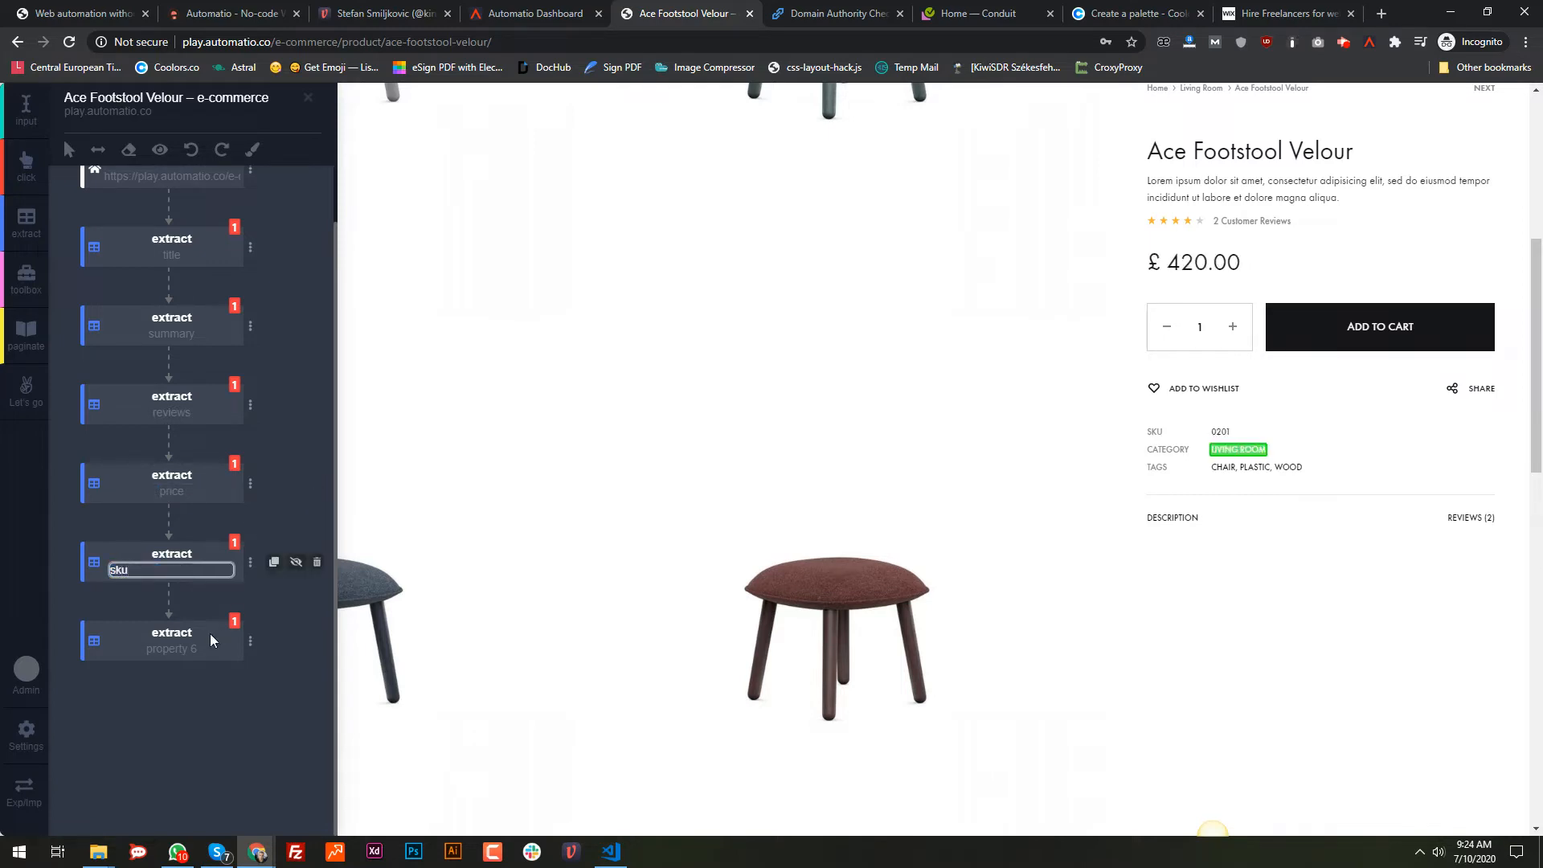
left_click(180, 658)
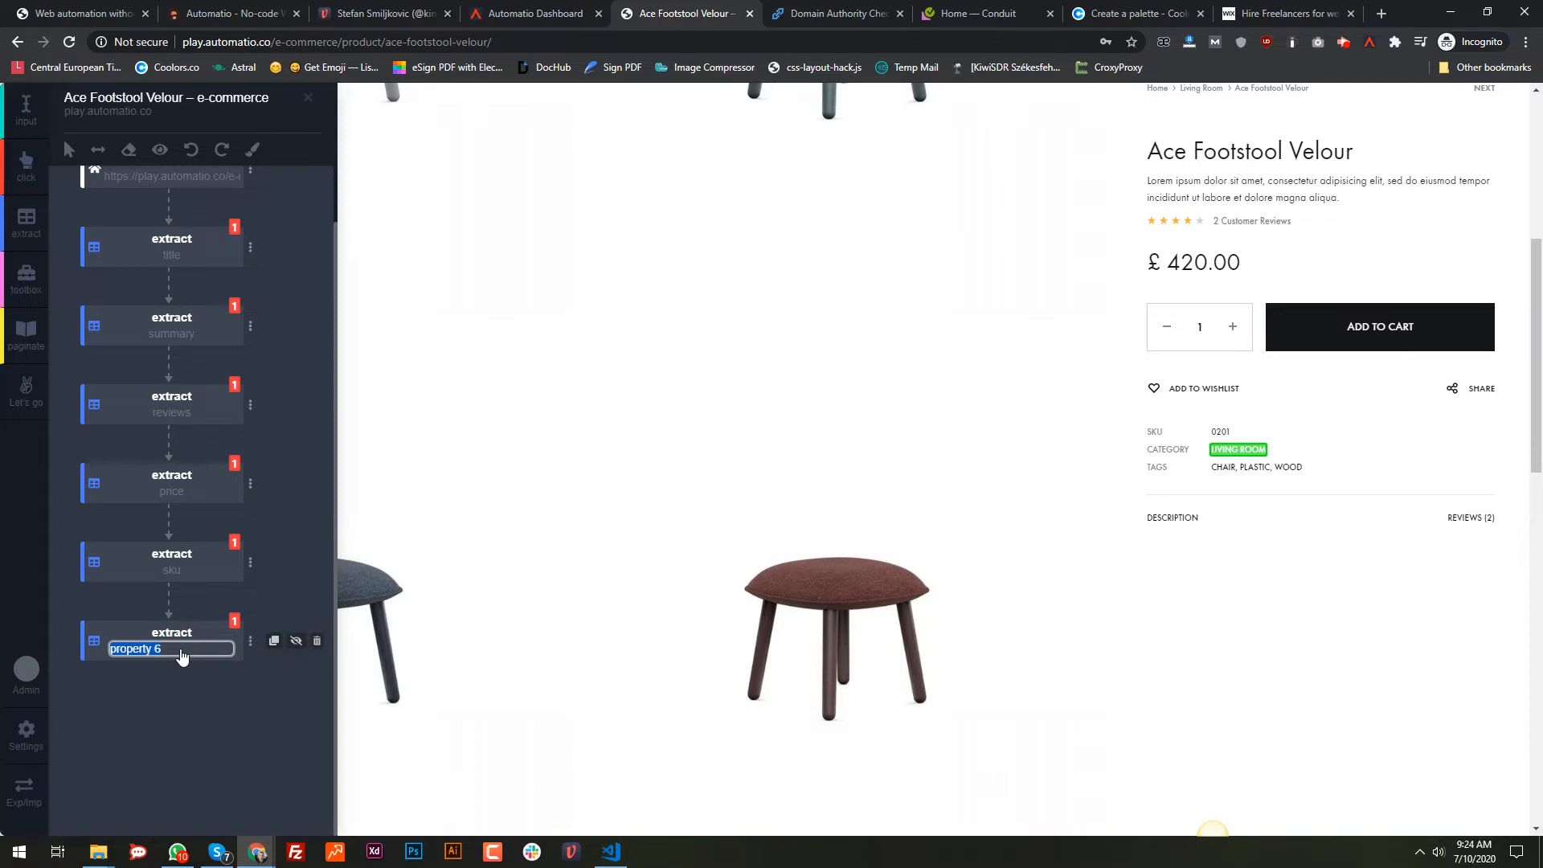
type("categoryu")
key("Return")
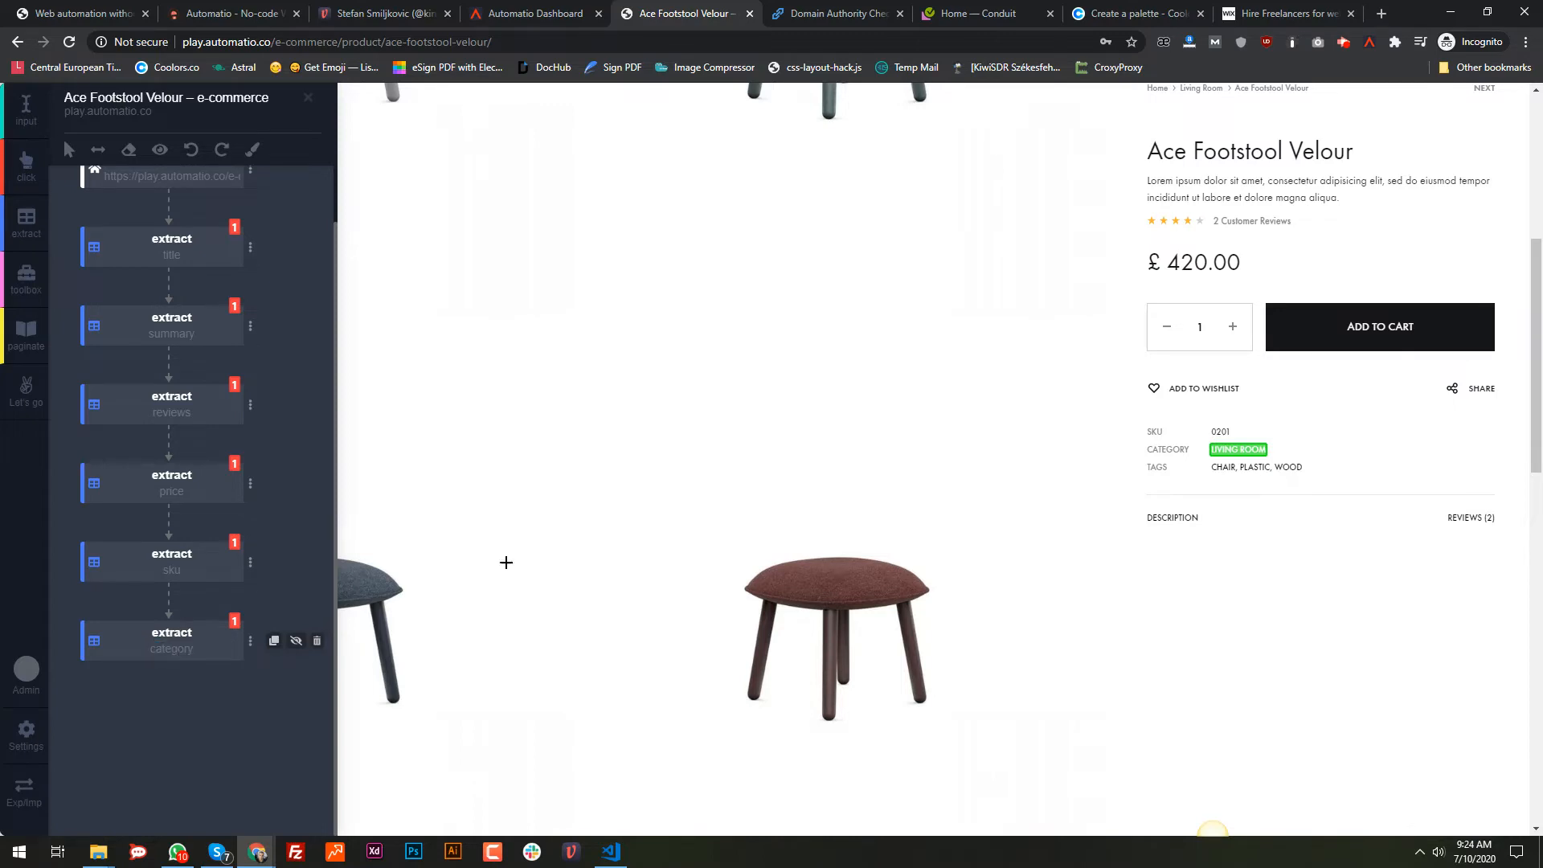
Step: Add a click step targeting the product's DESCRIPTION tab and run it
scroll(272, 357, "up", 1)
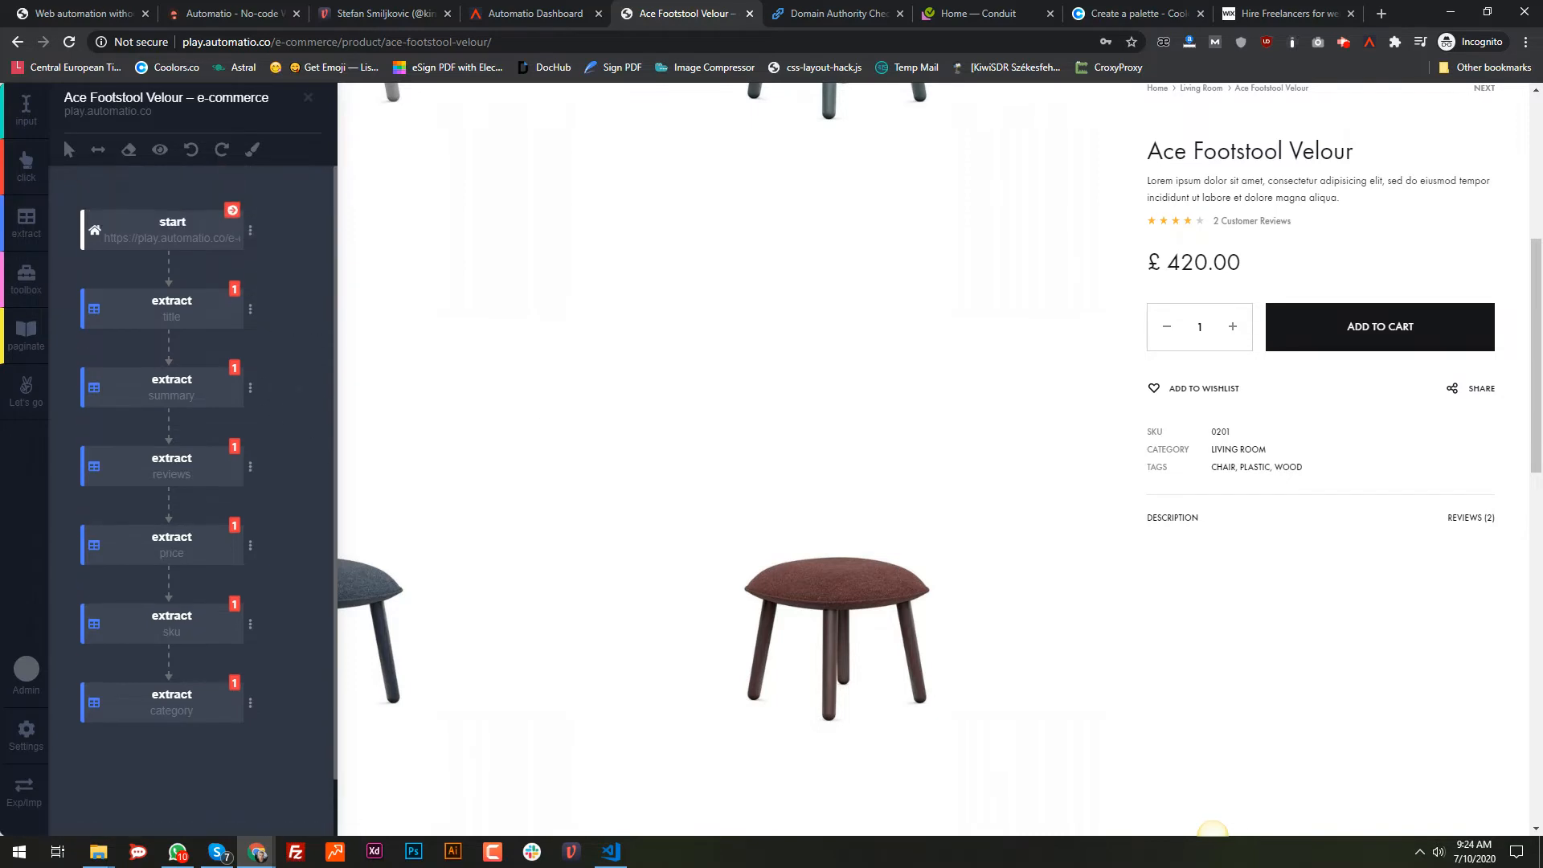
left_click(1180, 527)
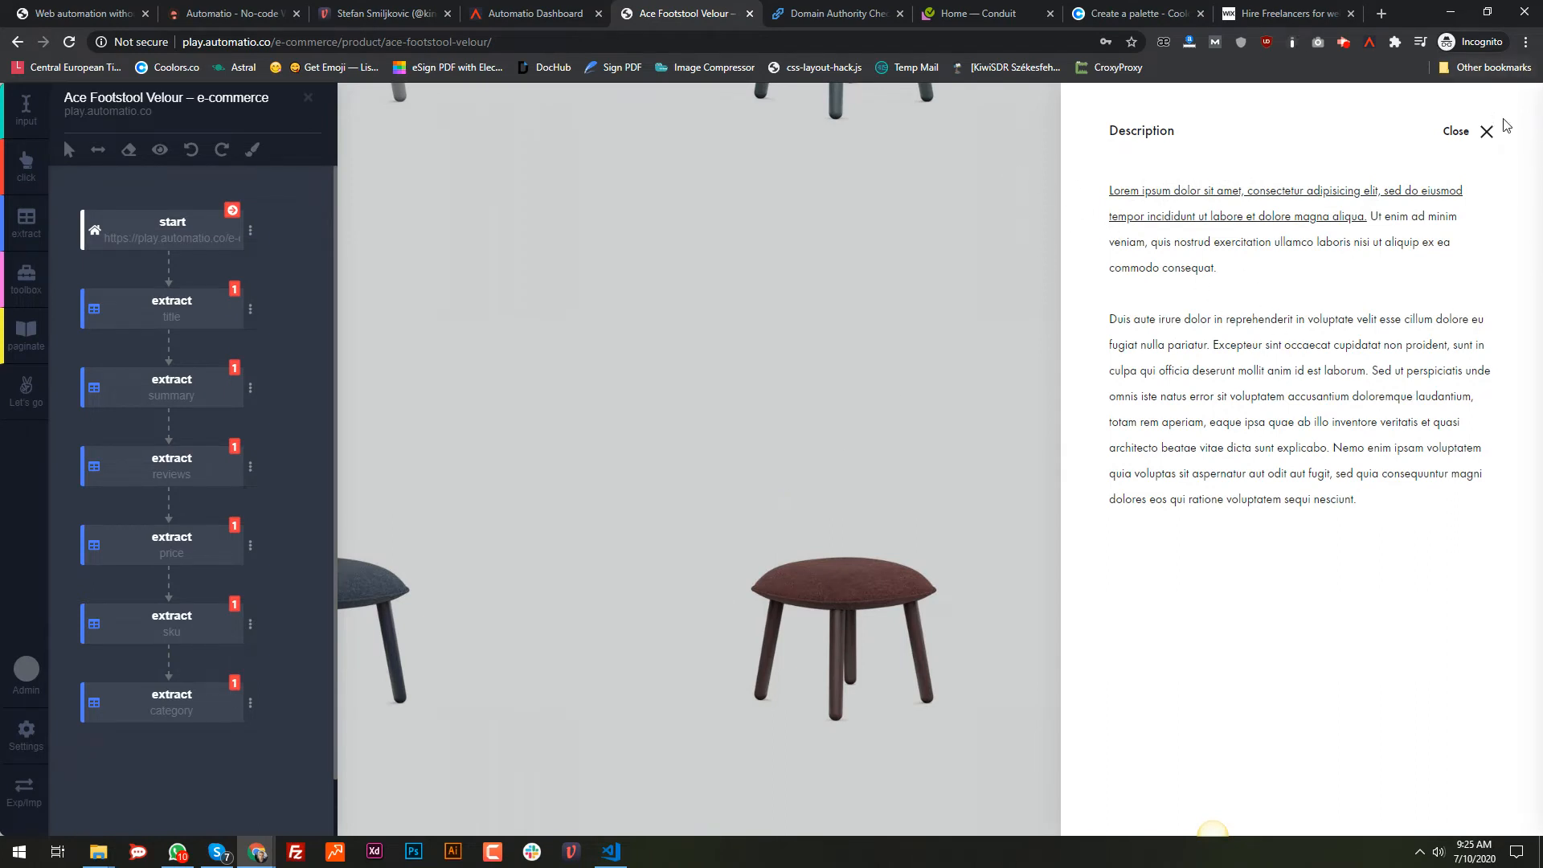
left_click(1487, 131)
left_click(26, 166)
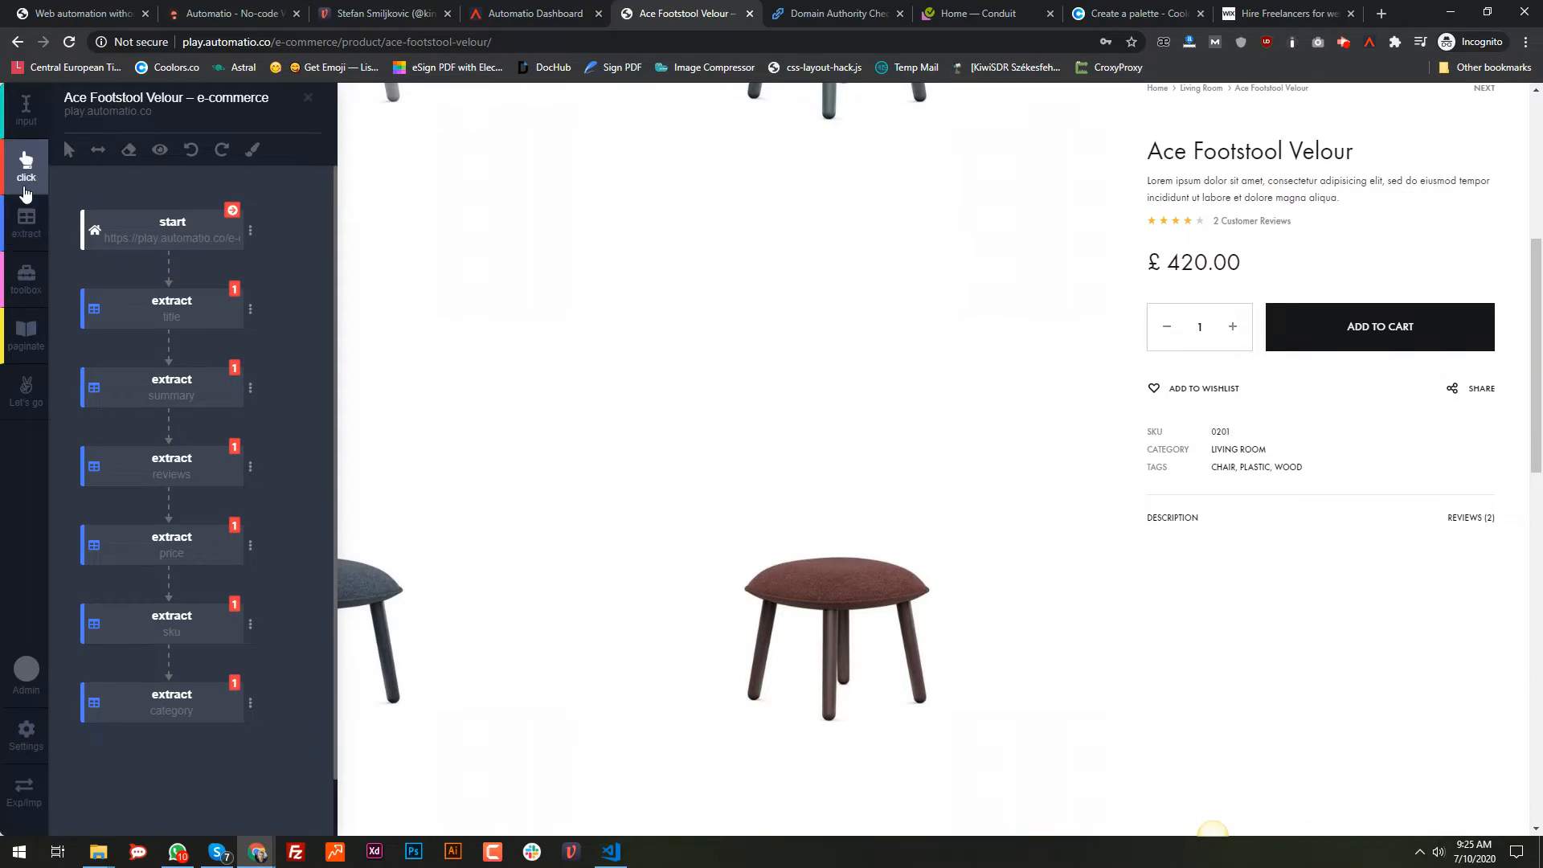
left_click(1185, 528)
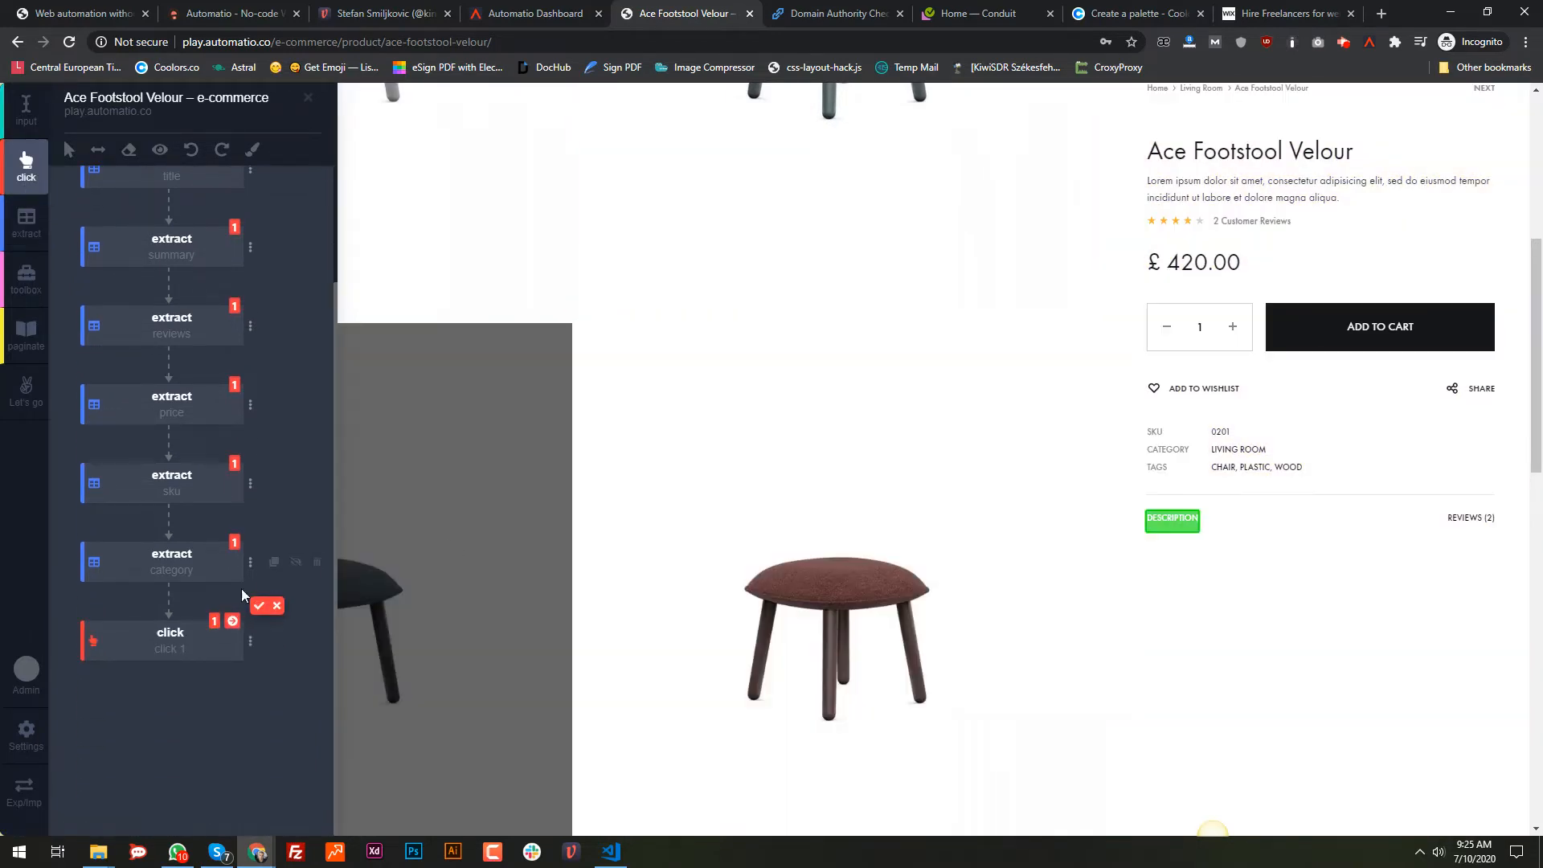
left_click(259, 605)
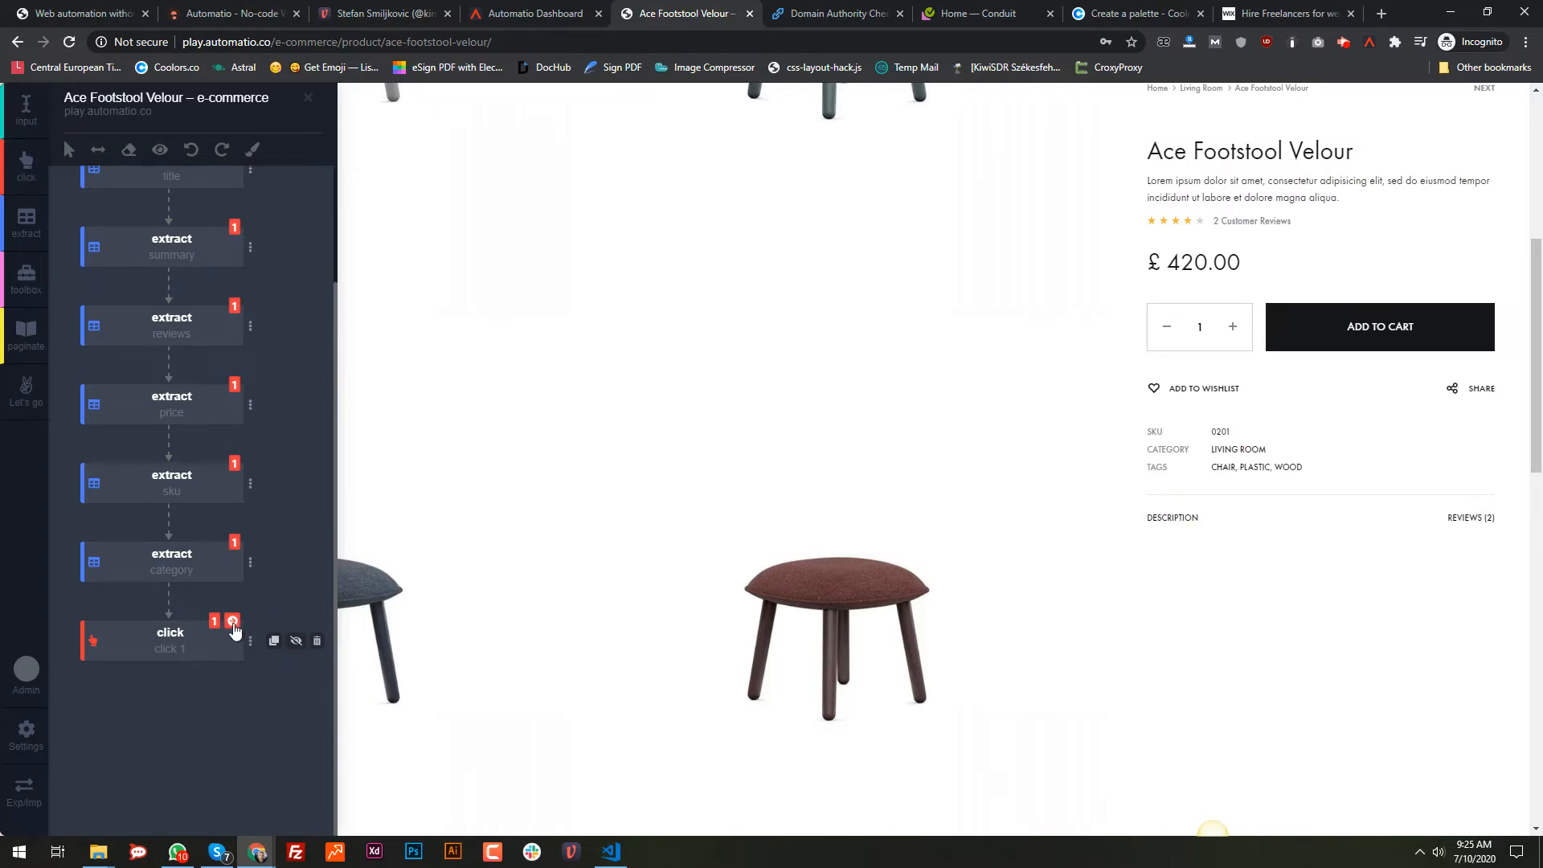
left_click(232, 623)
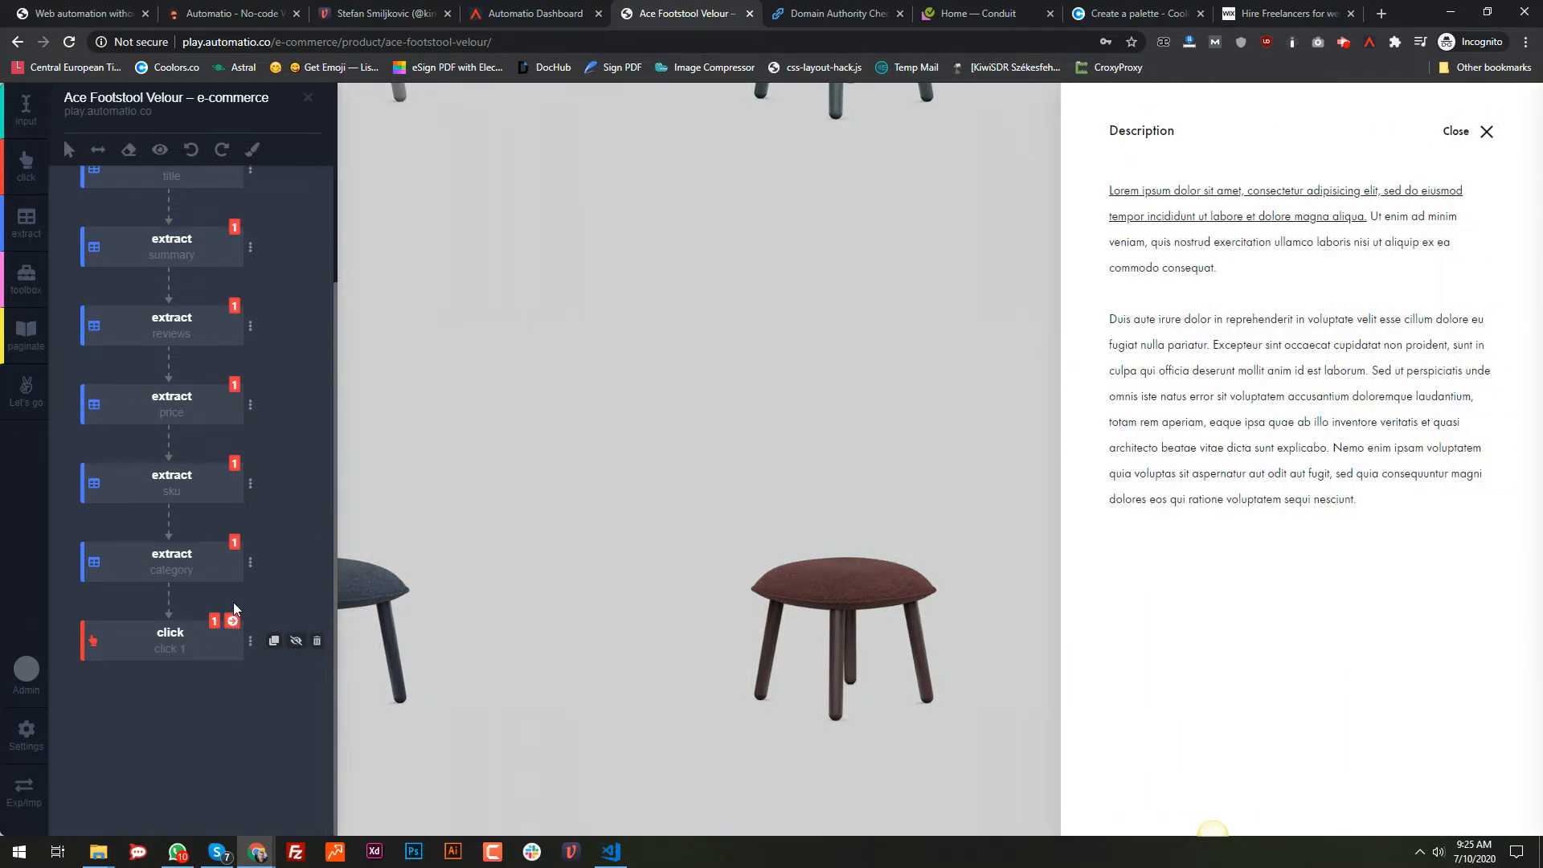
Step: Add a seventh extract step capturing the description paragraph, then close the description panel
left_click(34, 217)
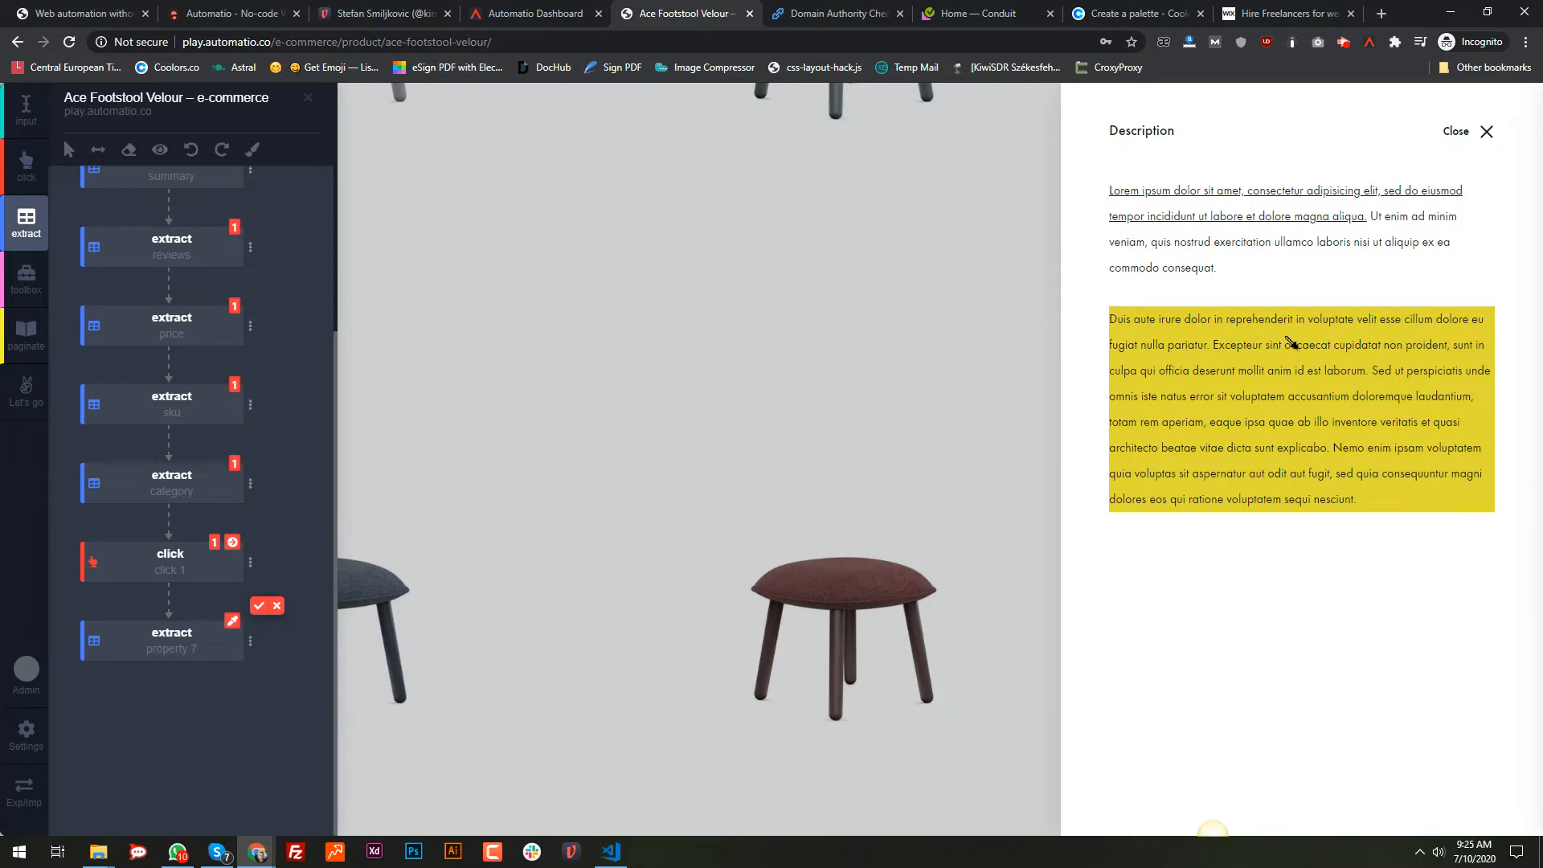
left_click(1285, 573)
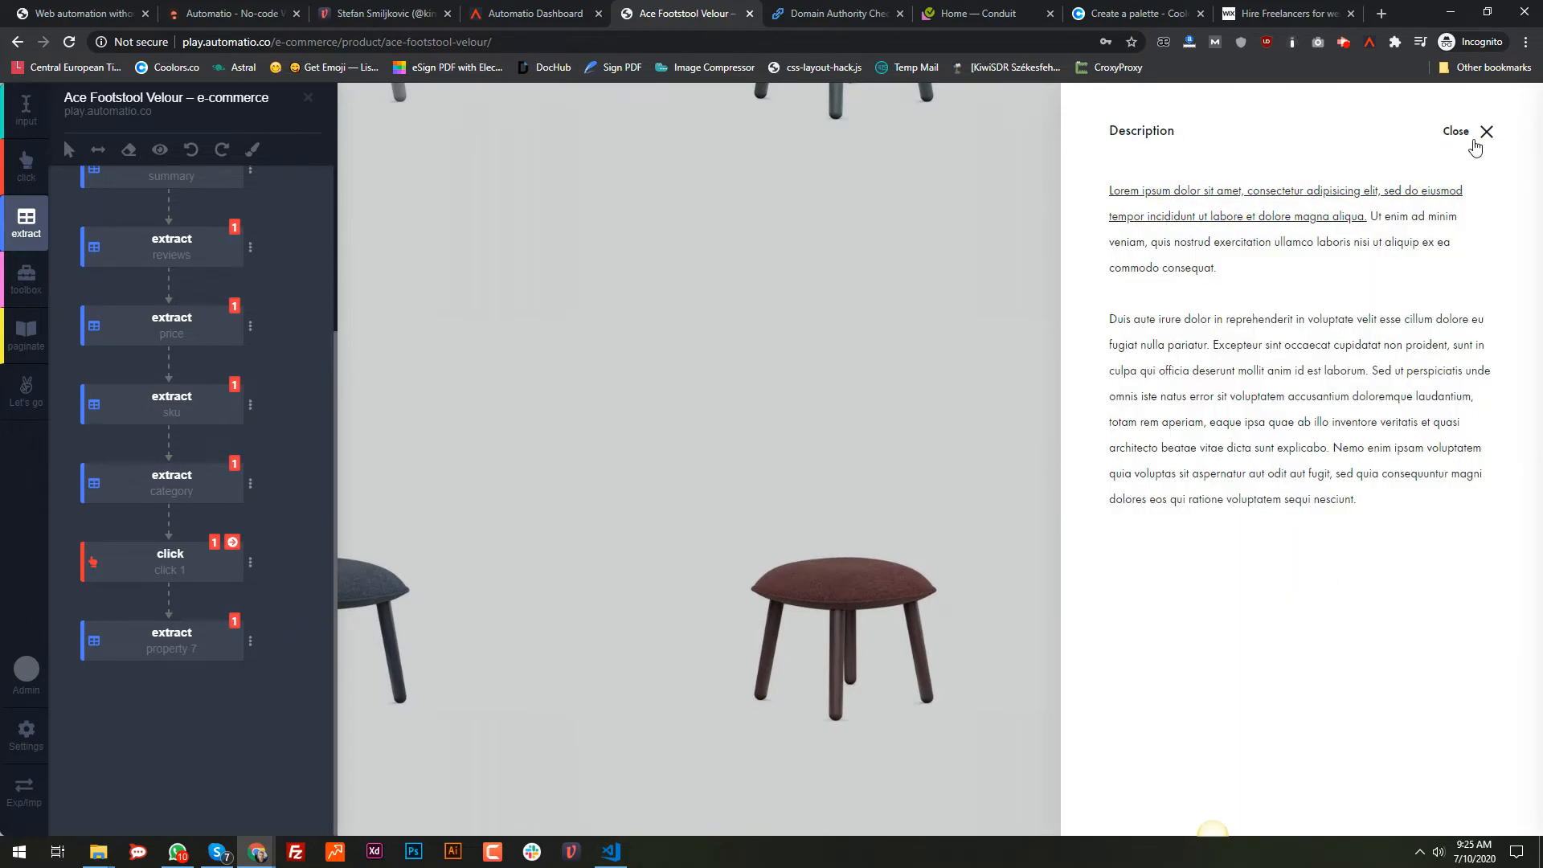
left_click(1488, 136)
scroll(209, 432, "up", 3)
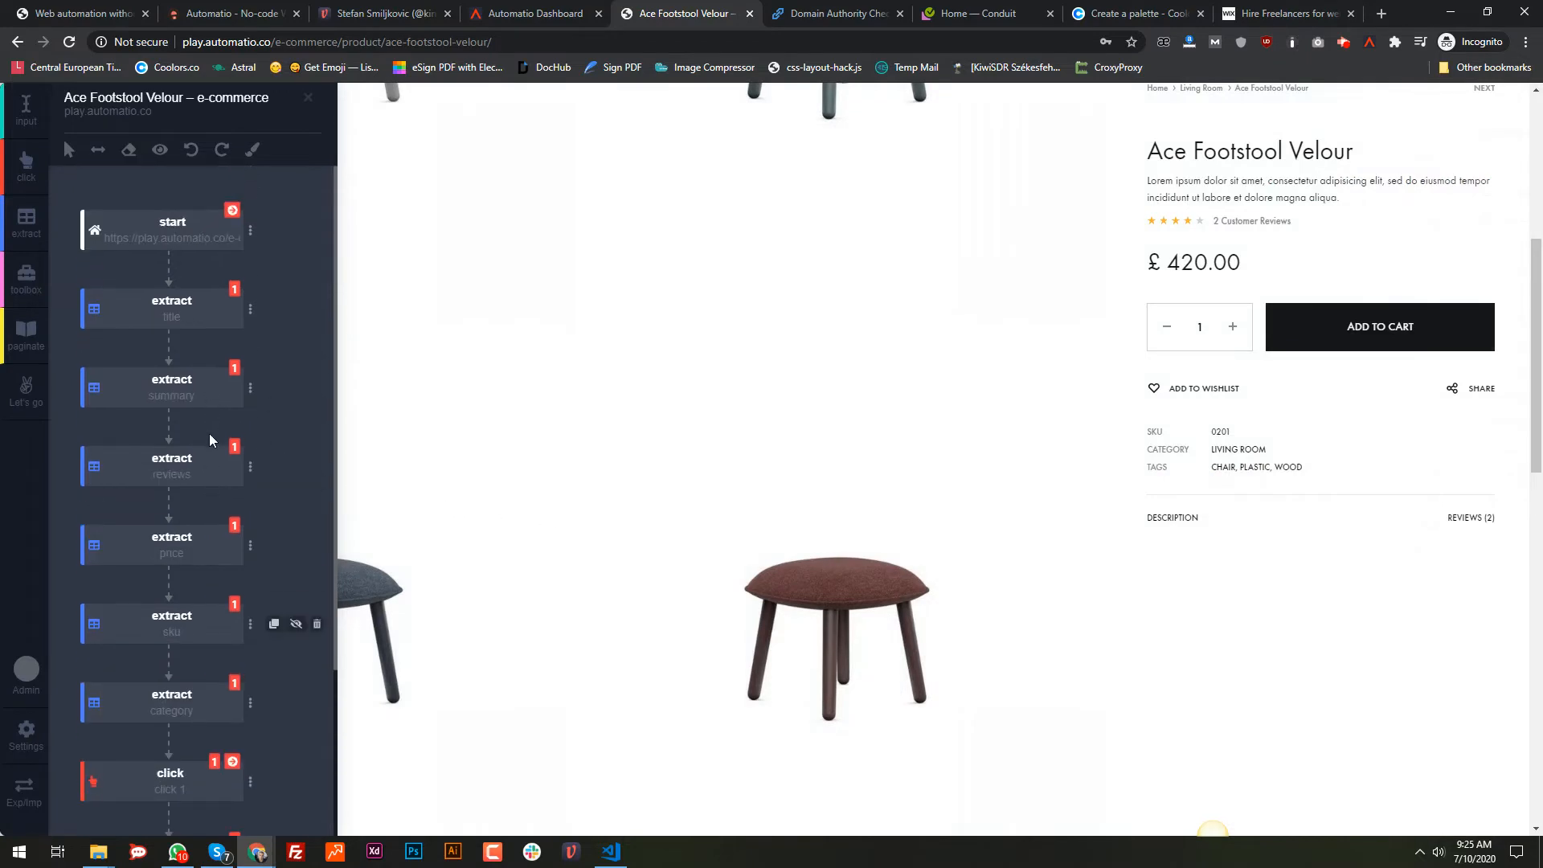
left_click(25, 390)
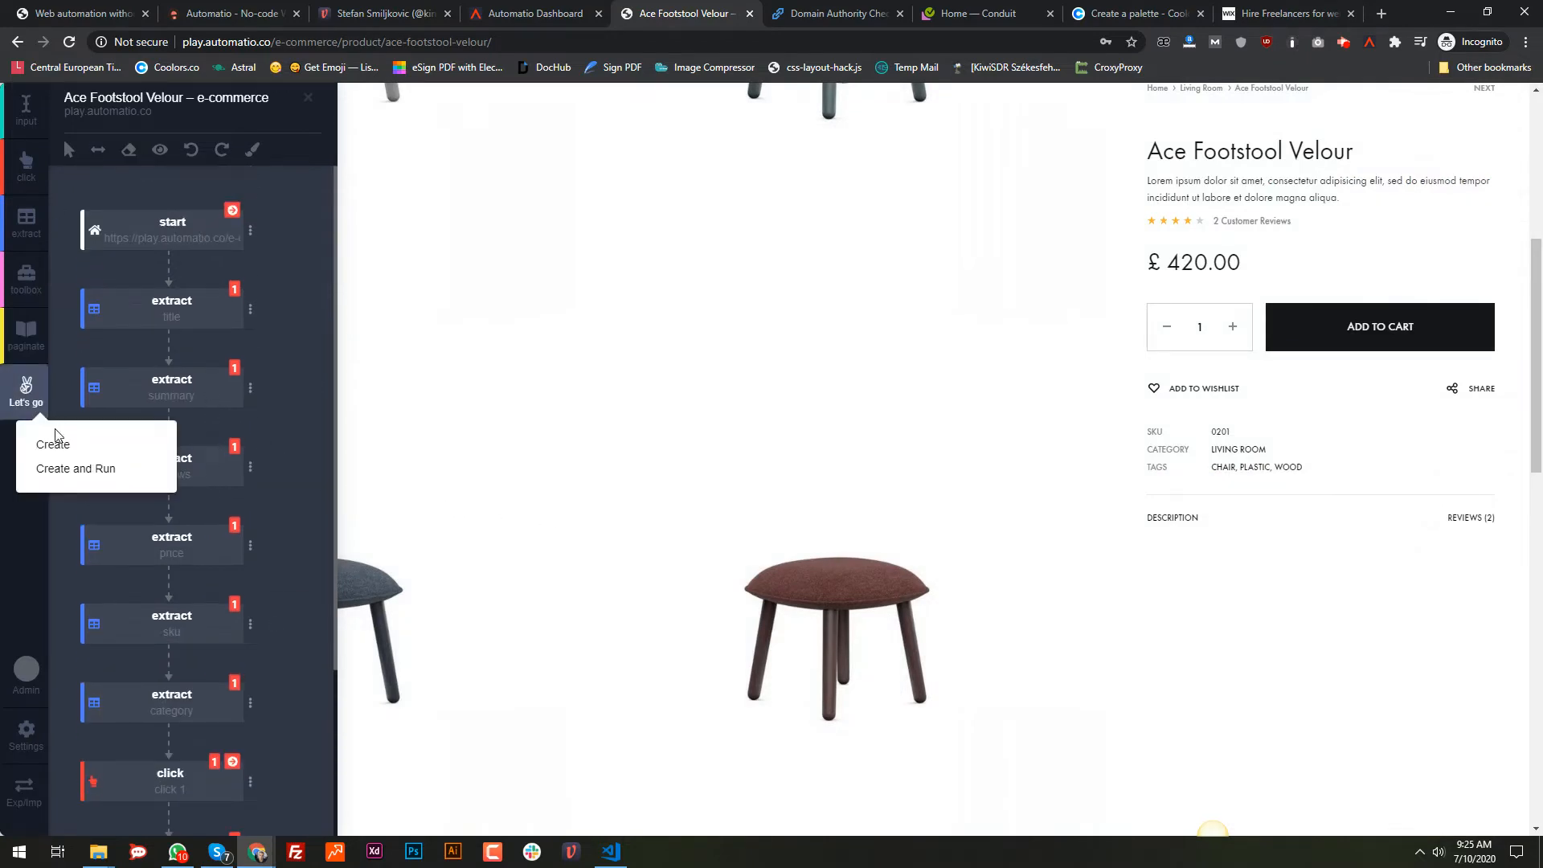
scroll(287, 395, "up", 6)
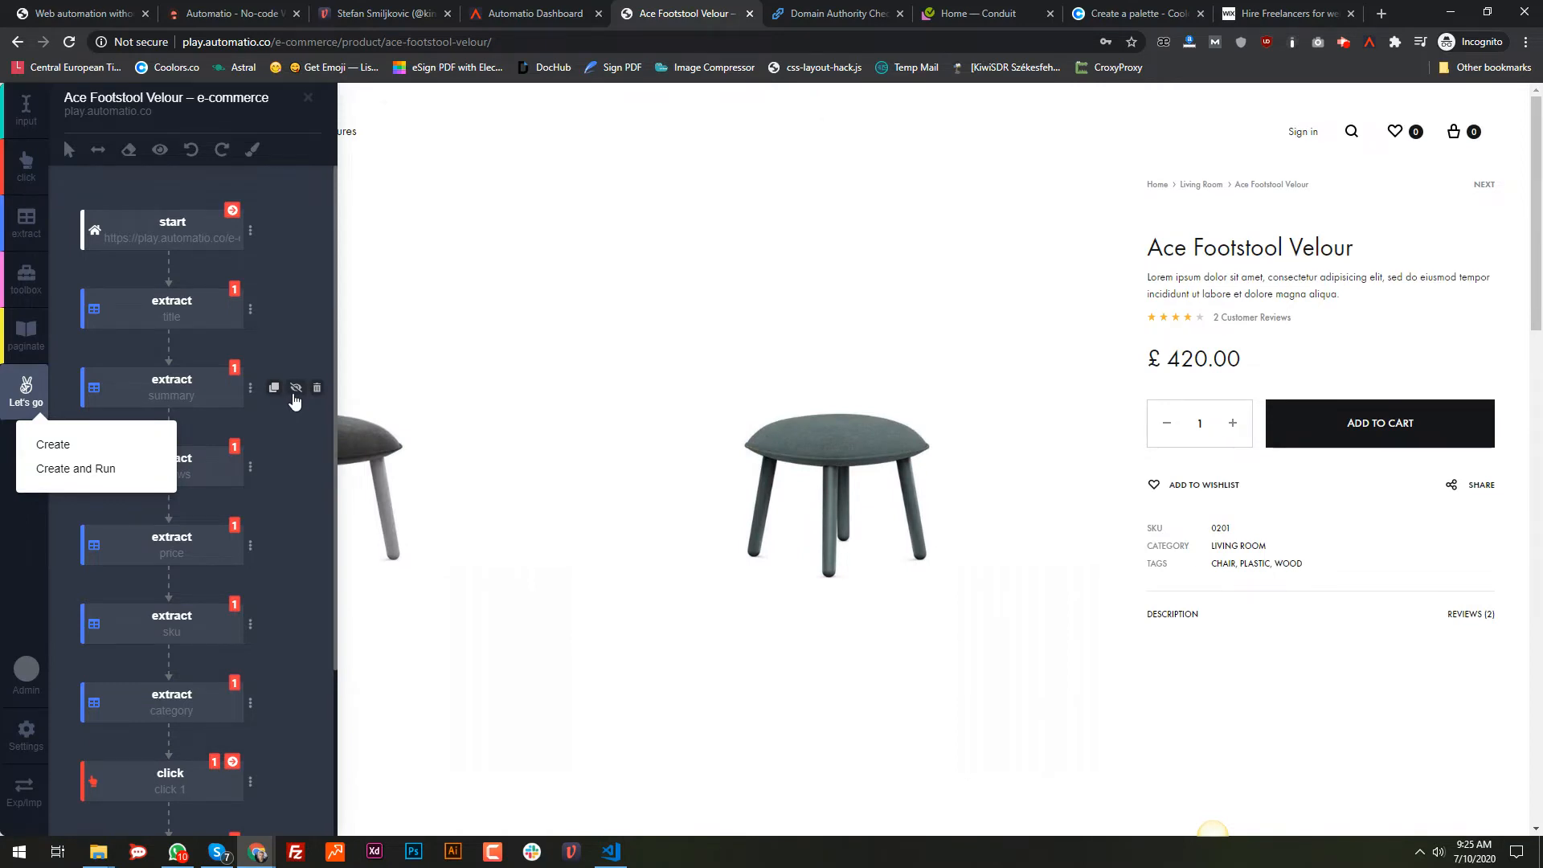
left_click(67, 315)
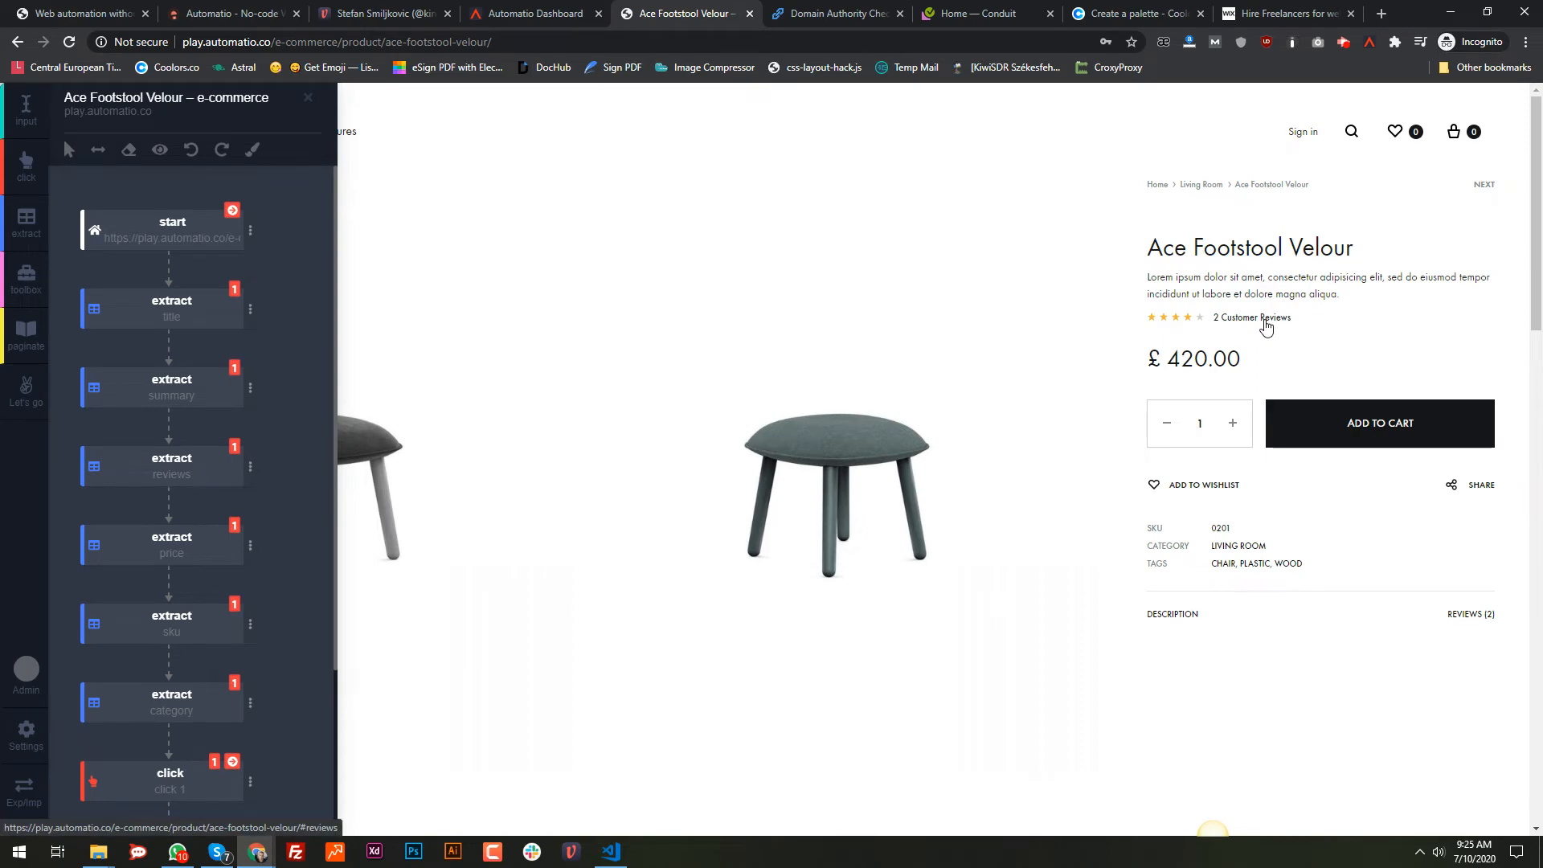
scroll(909, 595, "down", 18)
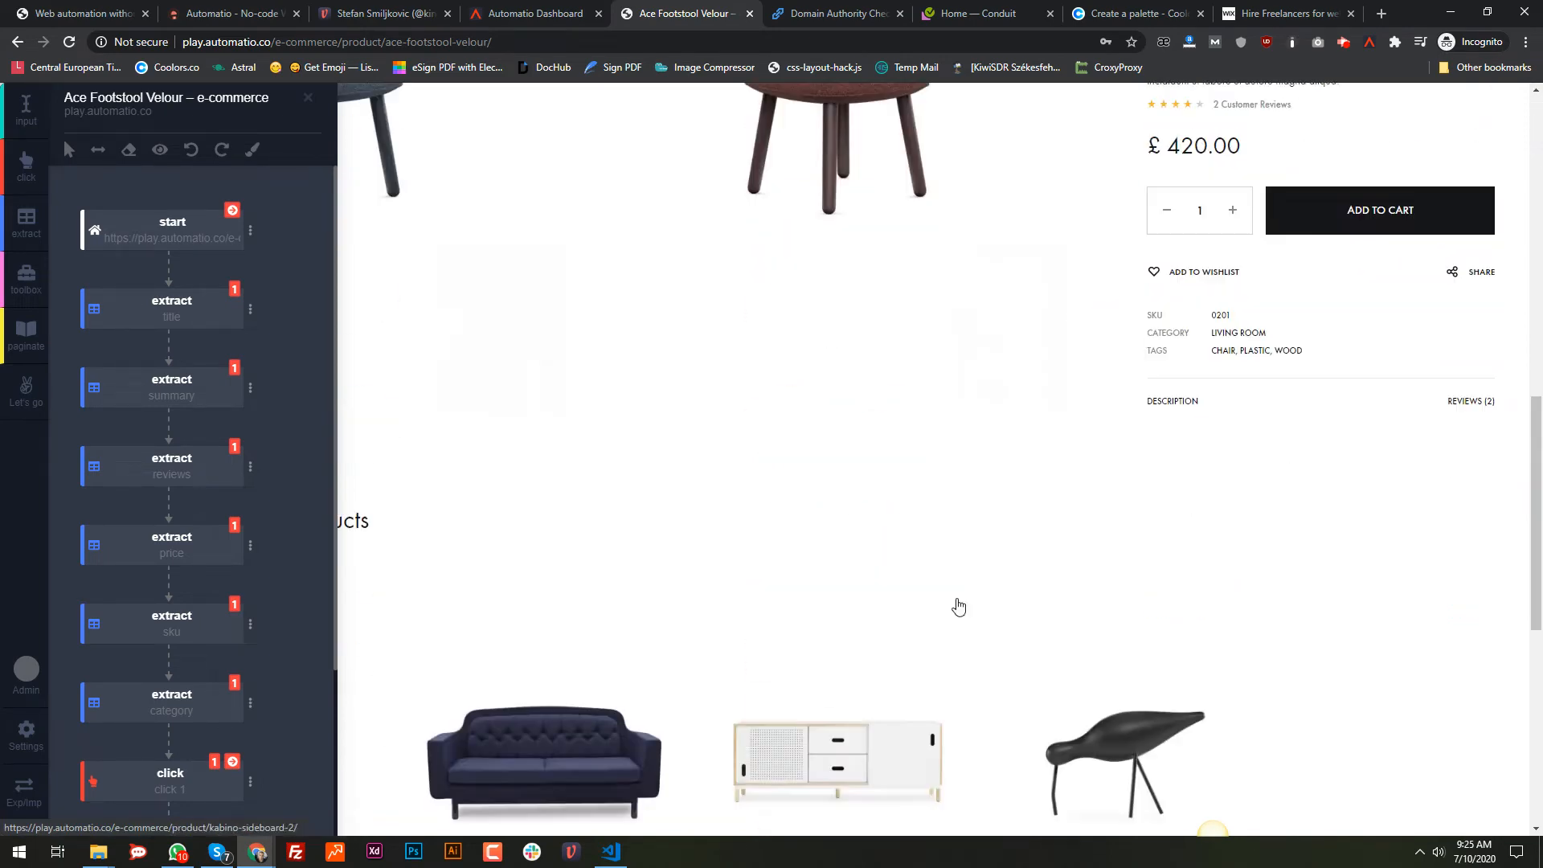
scroll(1075, 496, "up", 18)
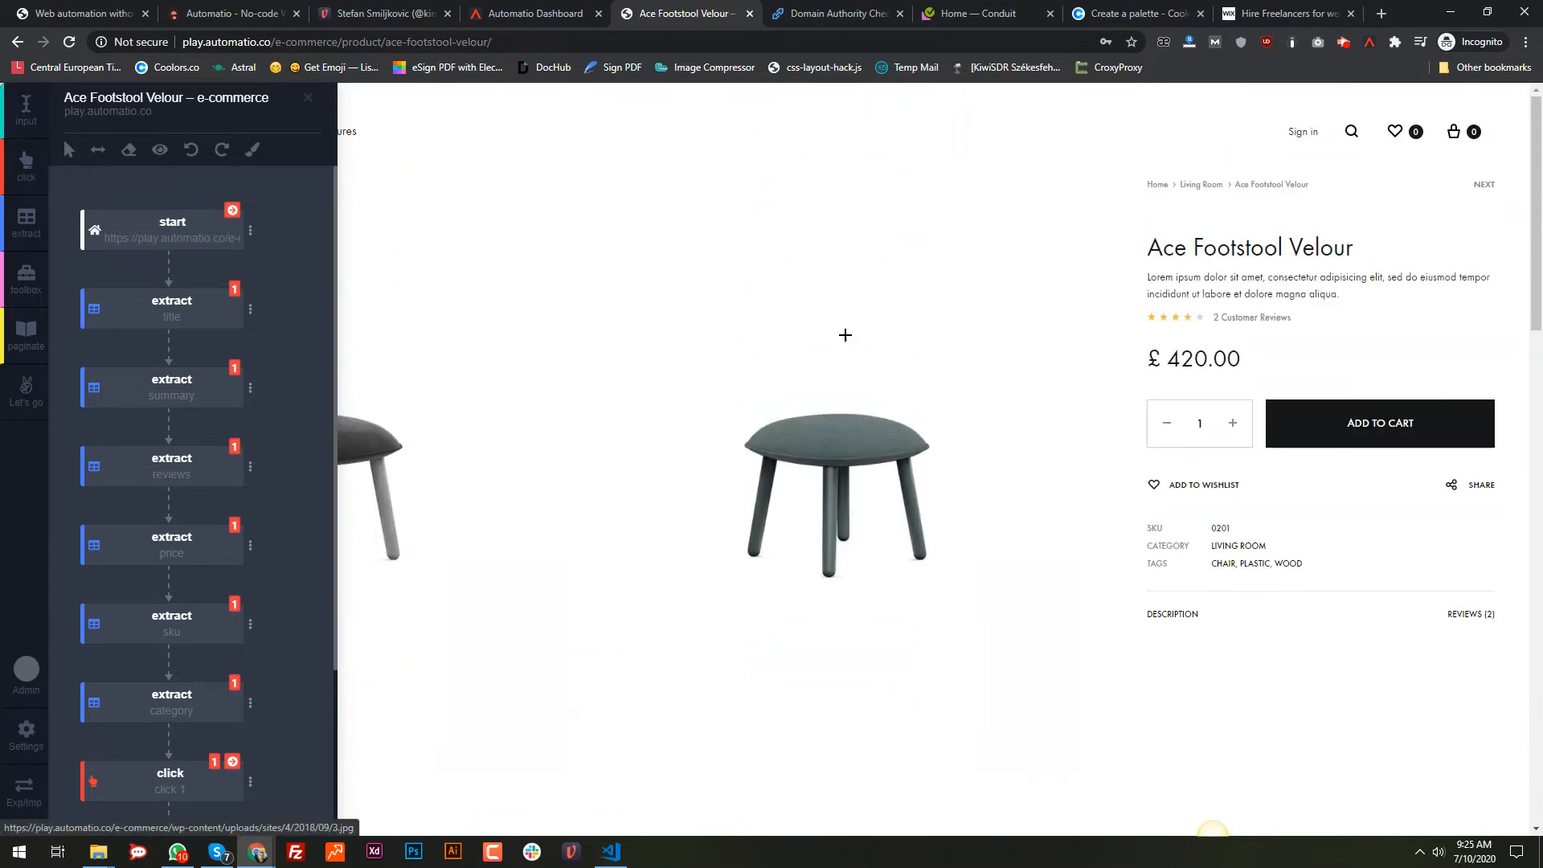
left_click(530, 13)
scroll(171, 585, "down", 3)
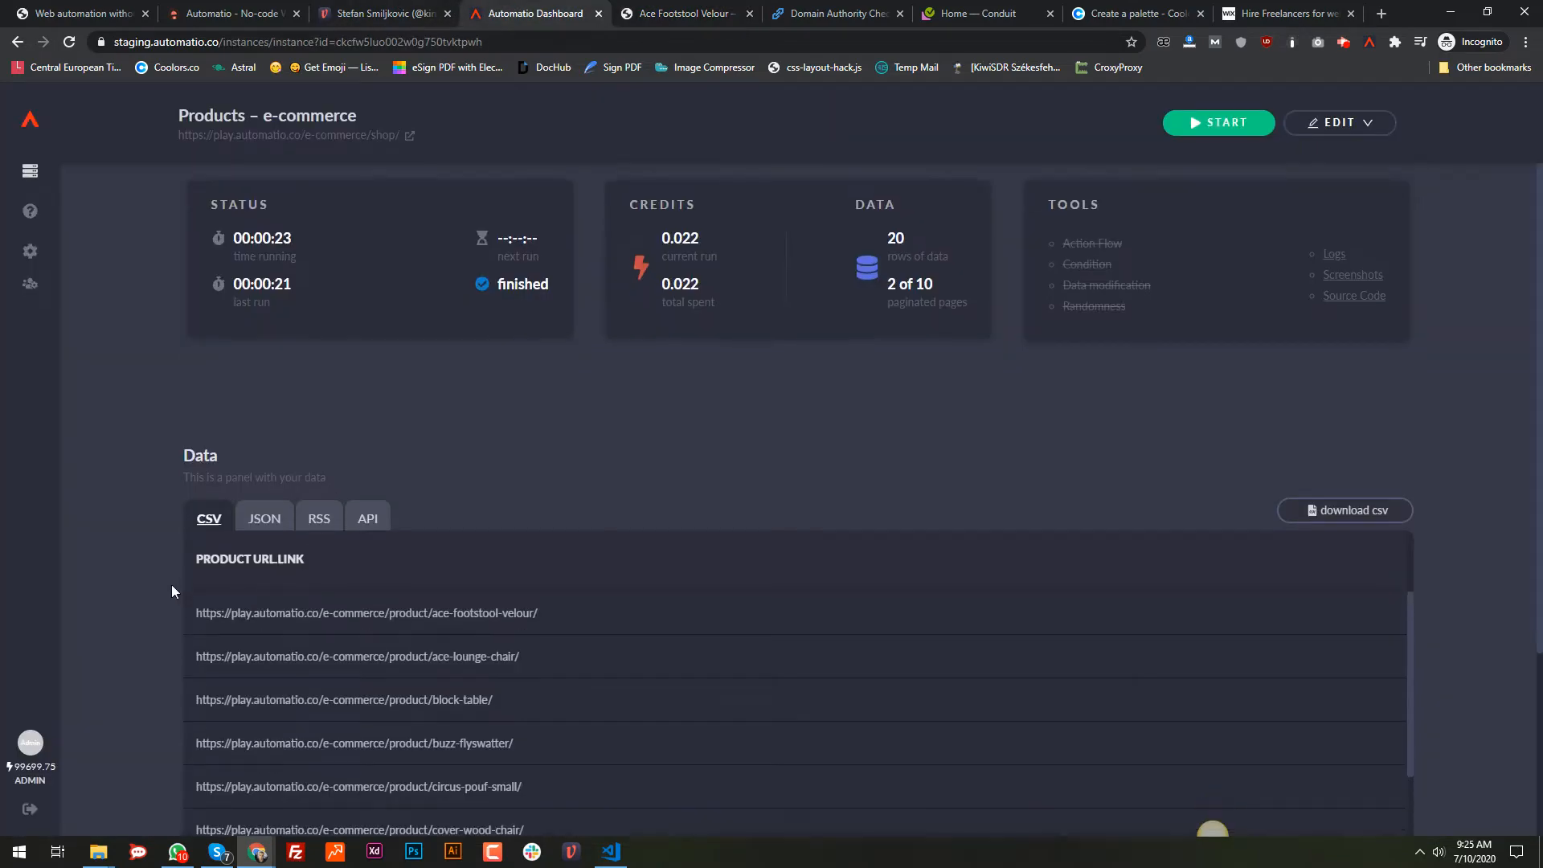
scroll(447, 438, "down", 6)
scroll(647, 635, "up", 10)
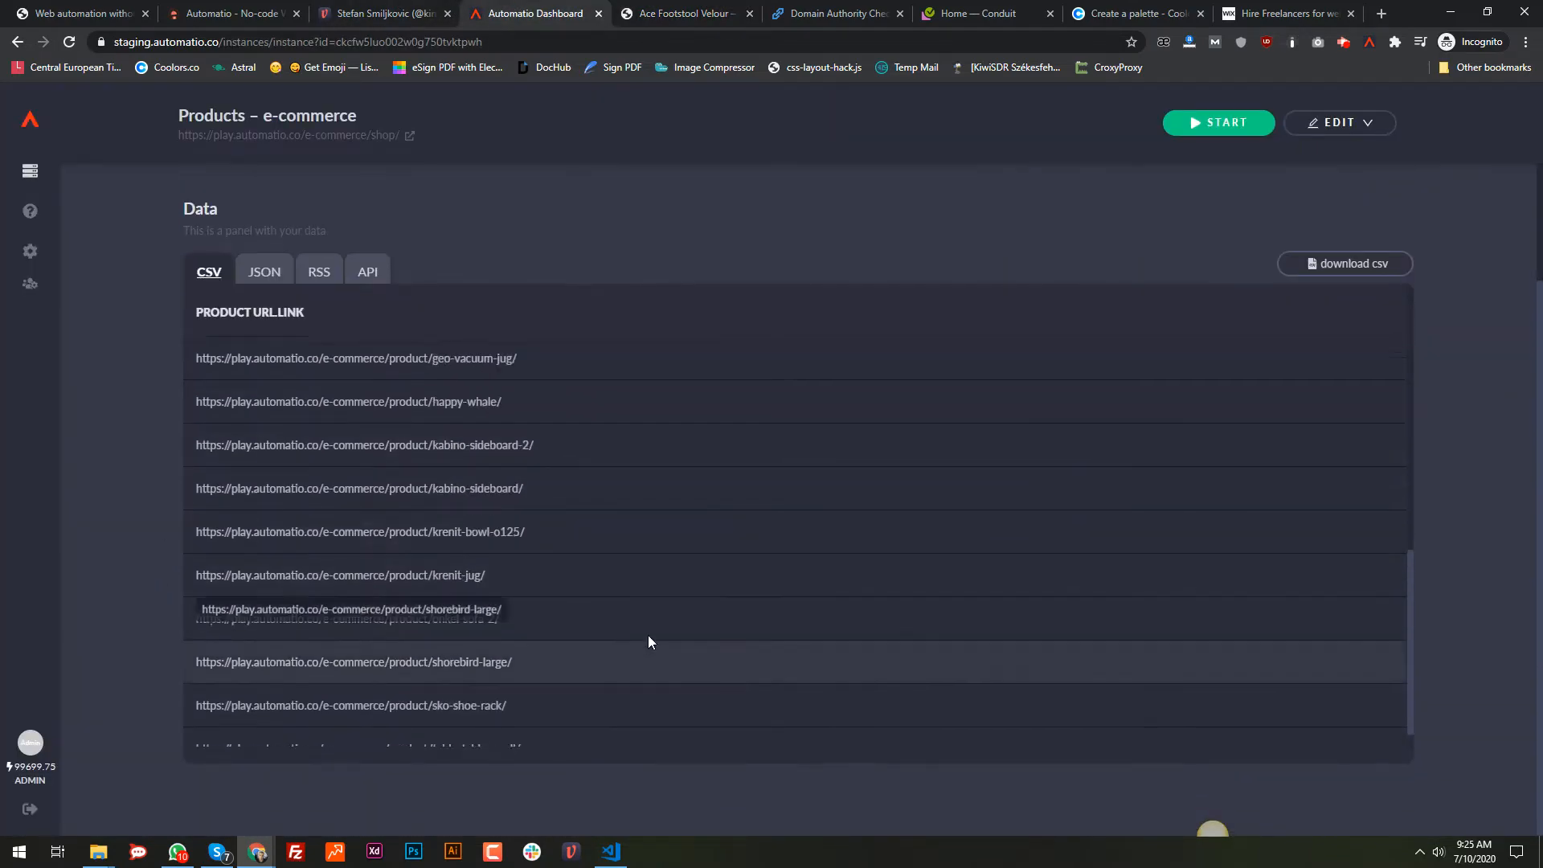
left_click(683, 13)
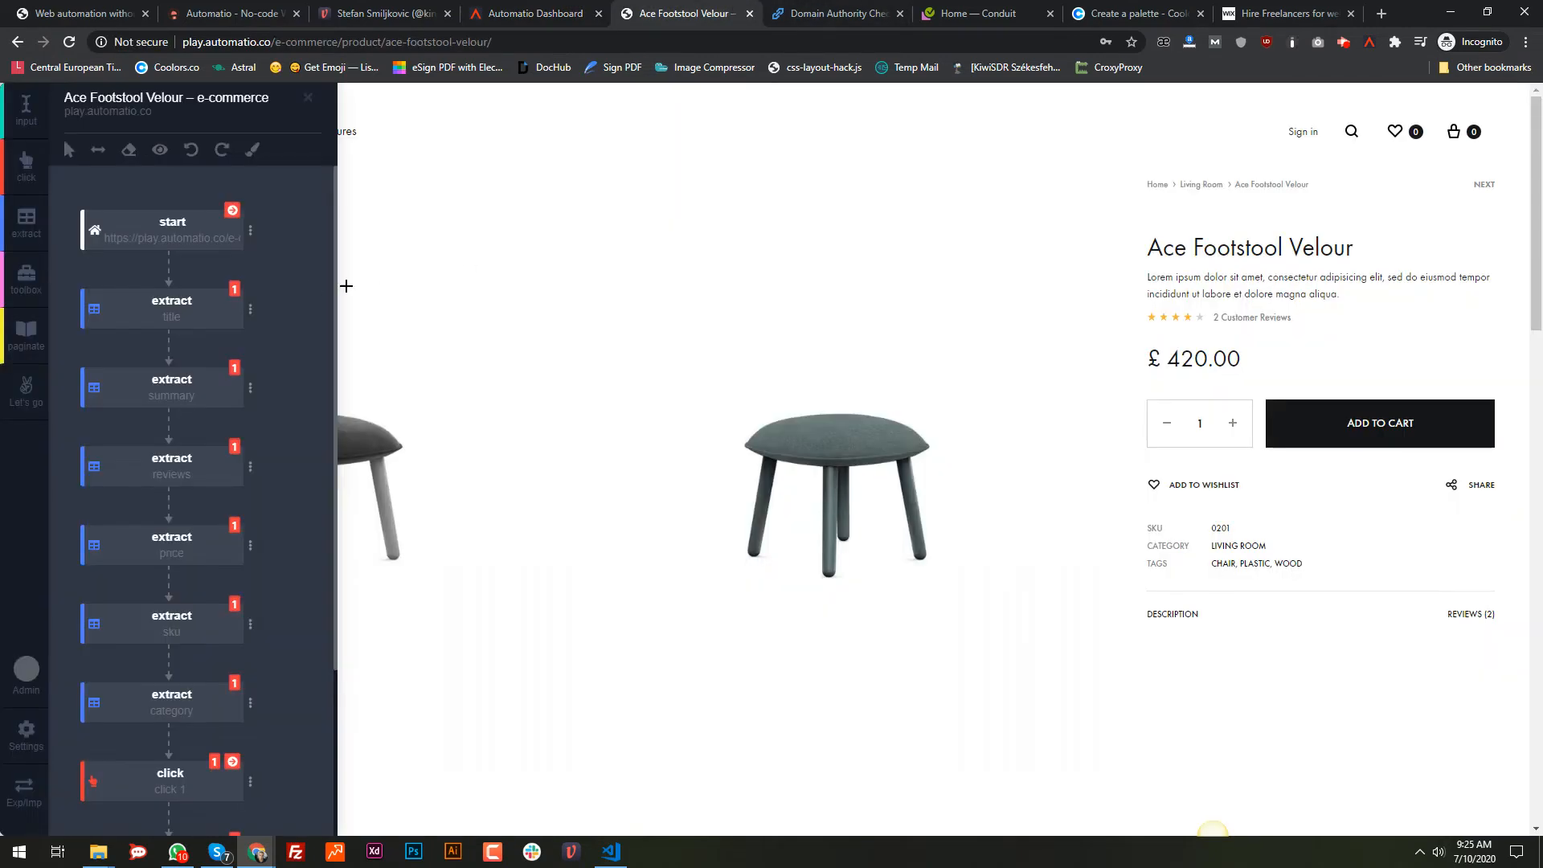
Step: Make the start step dynamic, using product url from the Products – e-commerce instance
left_click(250, 231)
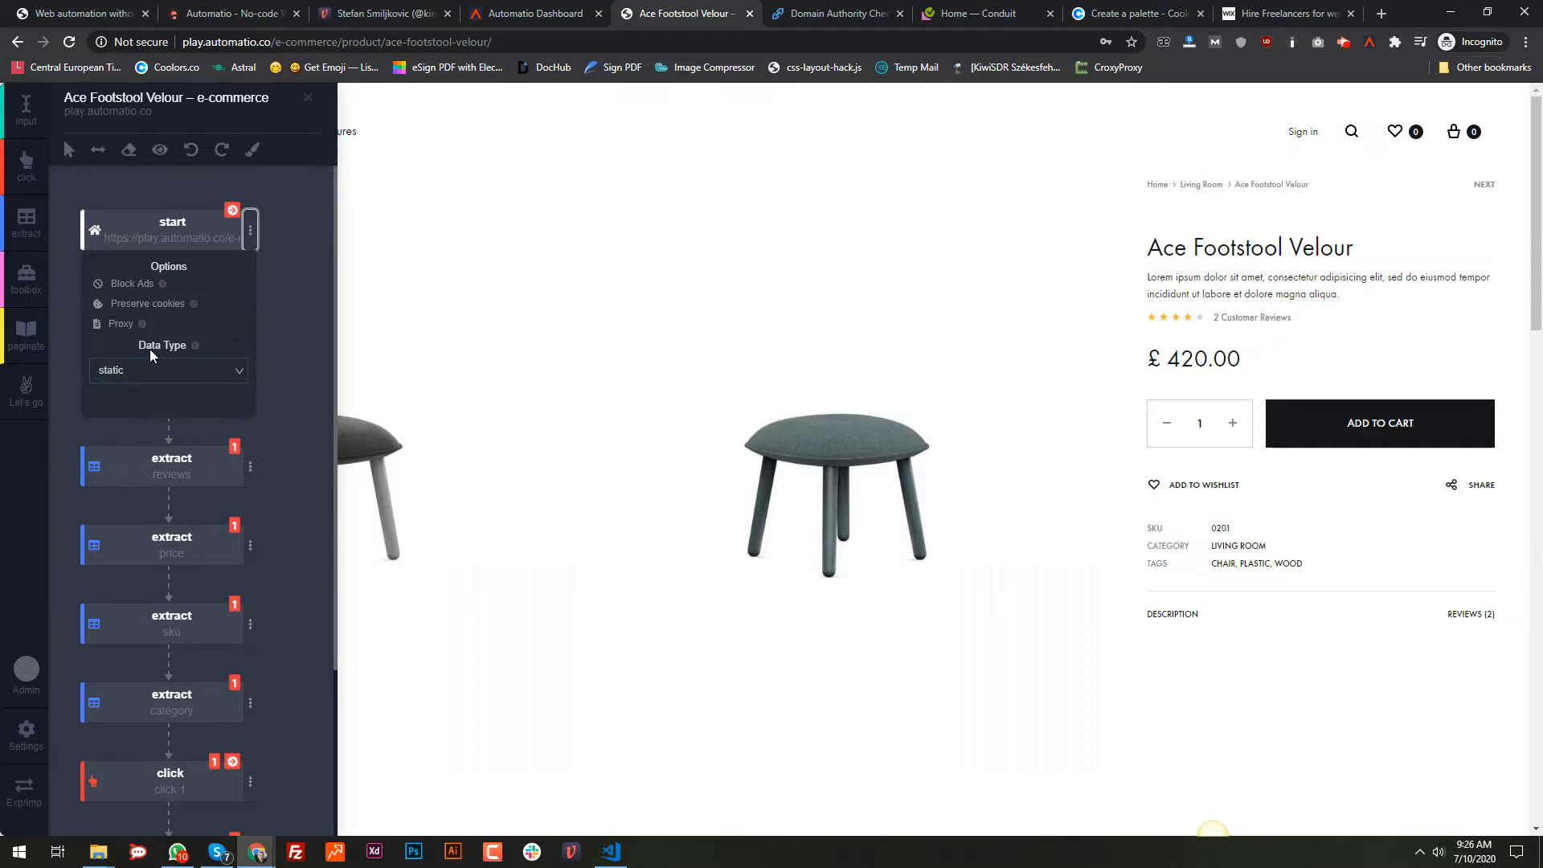
left_click(239, 368)
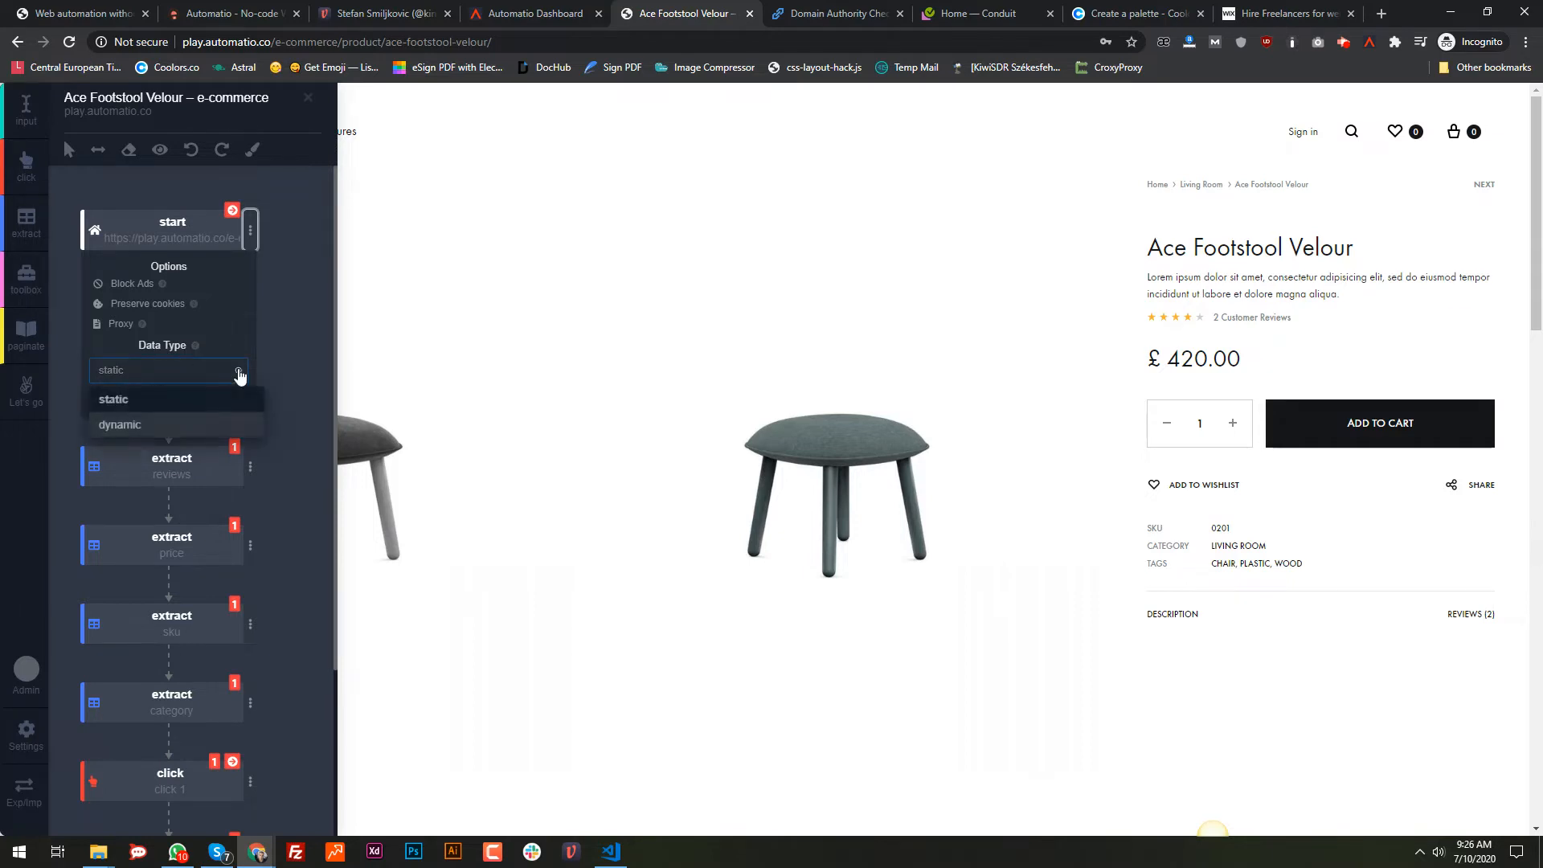
left_click(115, 429)
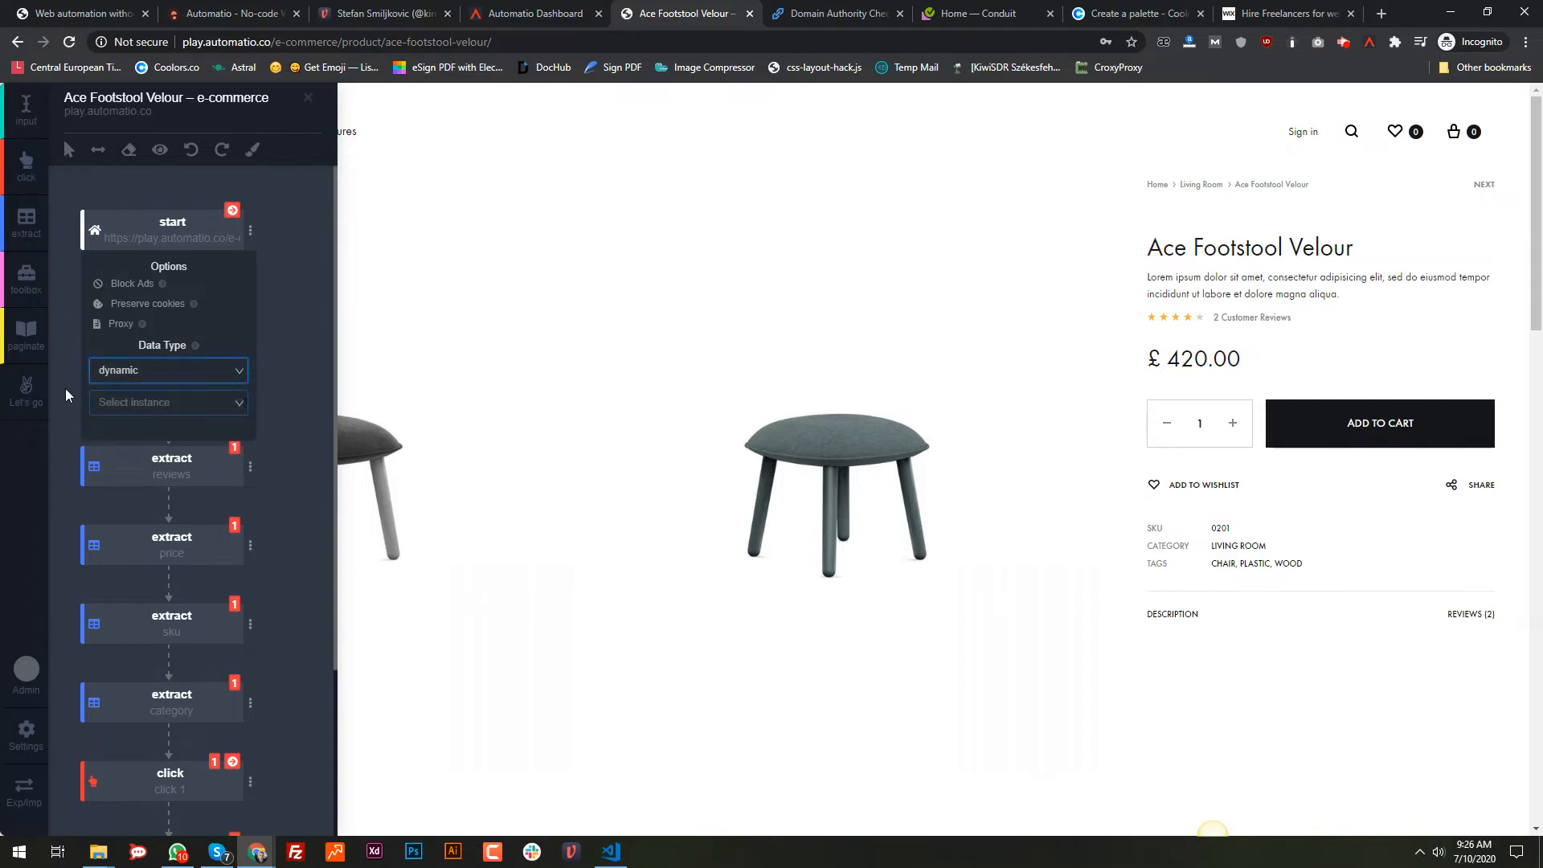
left_click(184, 400)
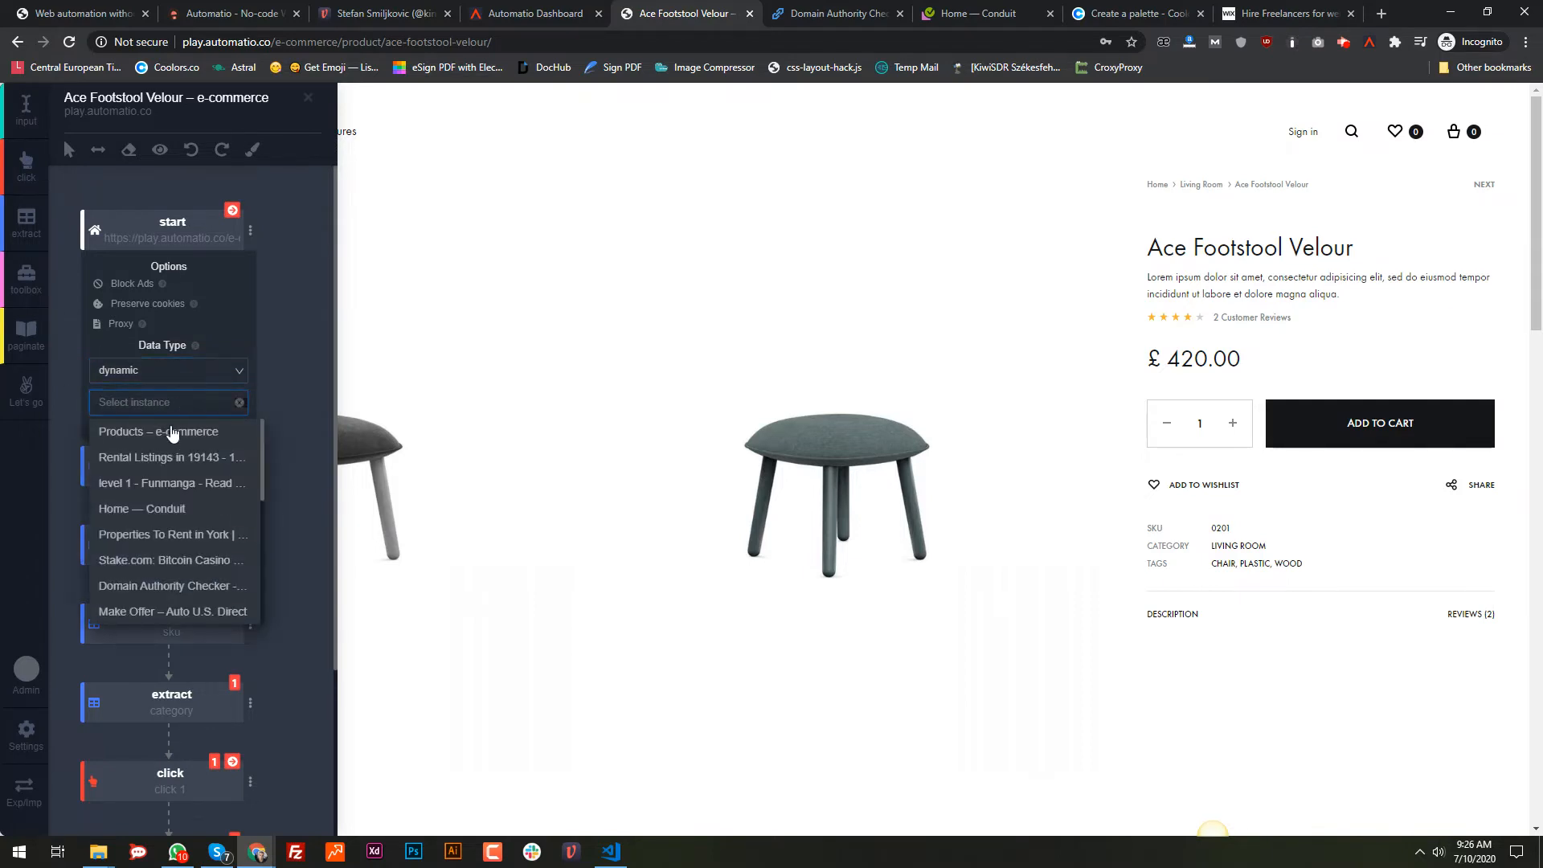
left_click(128, 432)
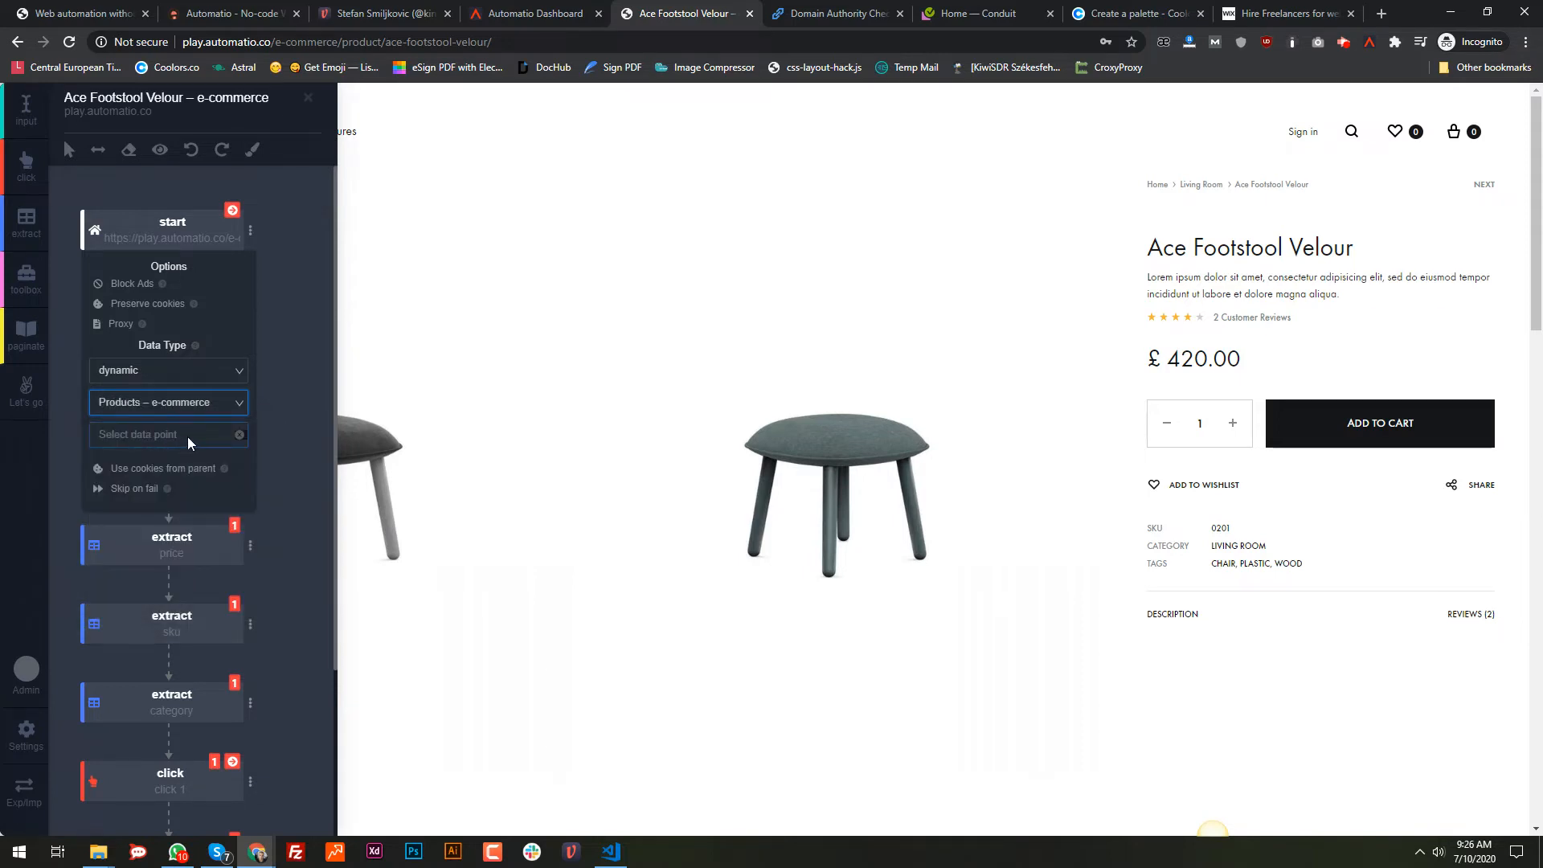
left_click(190, 437)
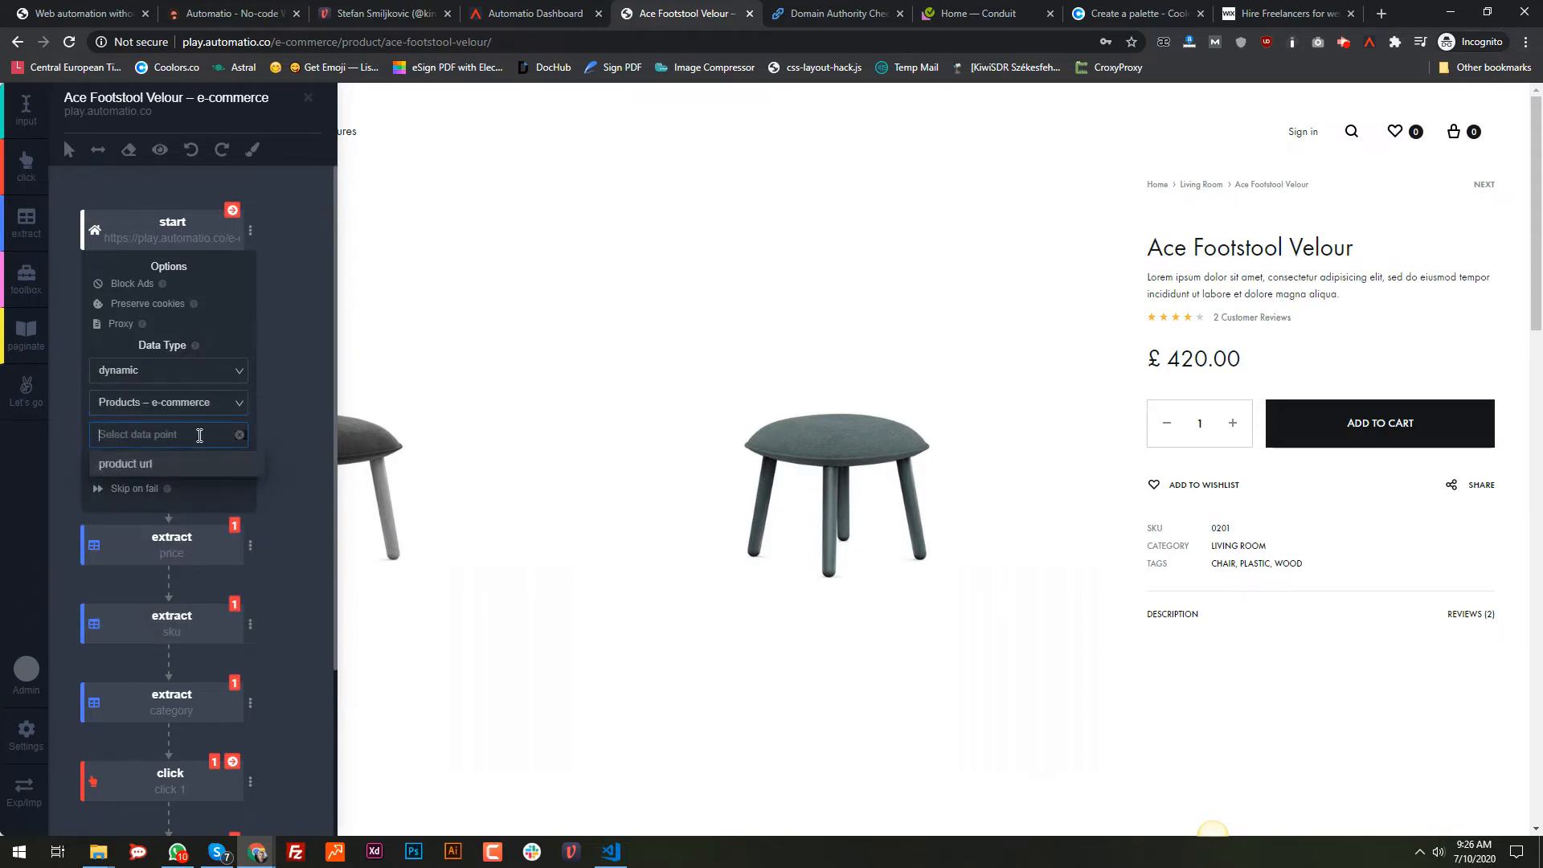
left_click(135, 471)
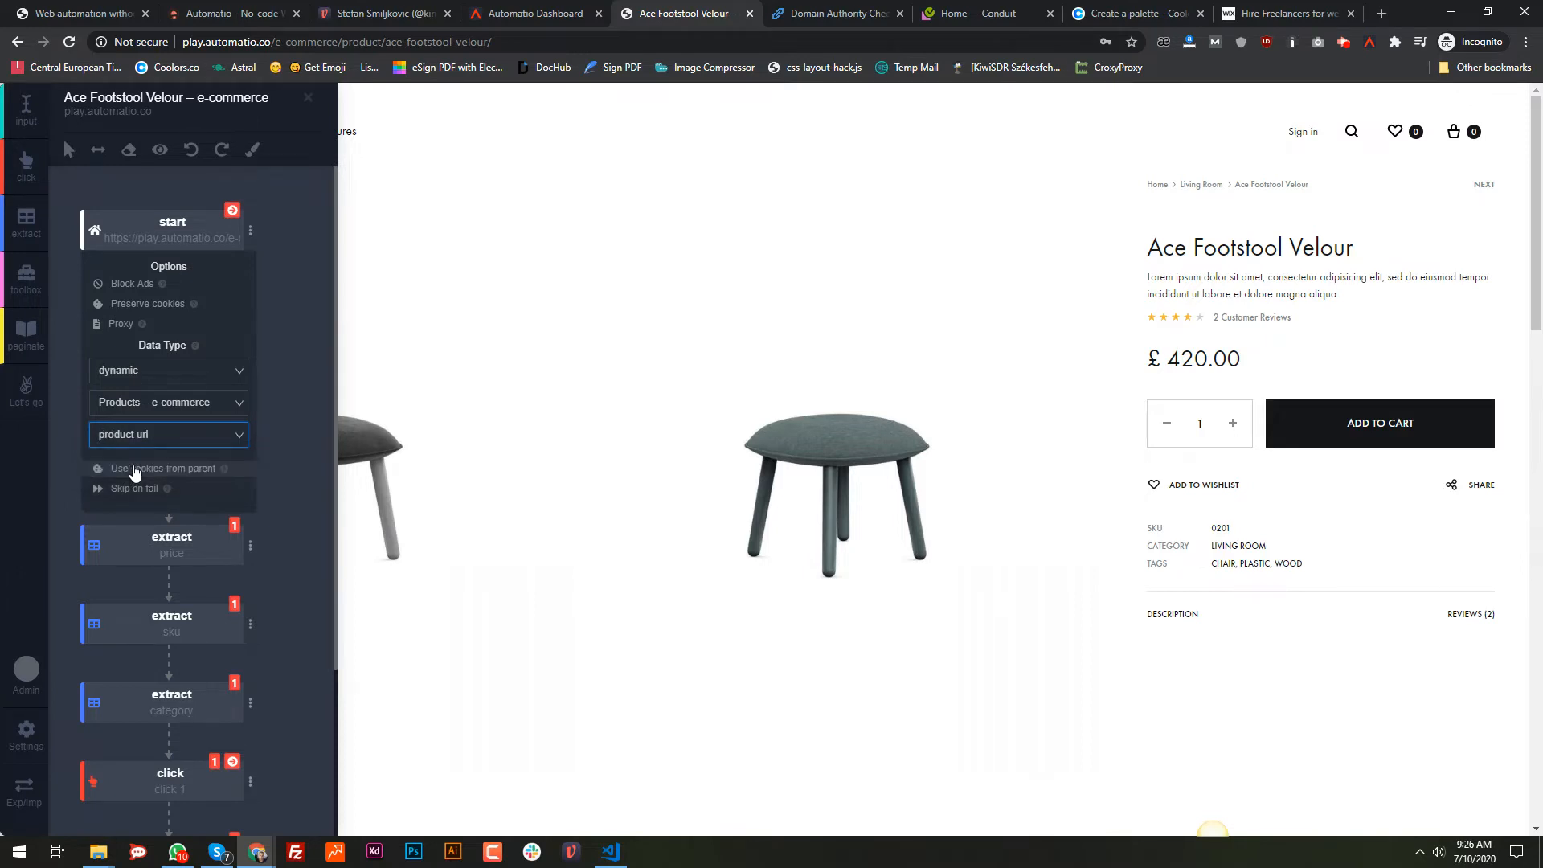
left_click(507, 14)
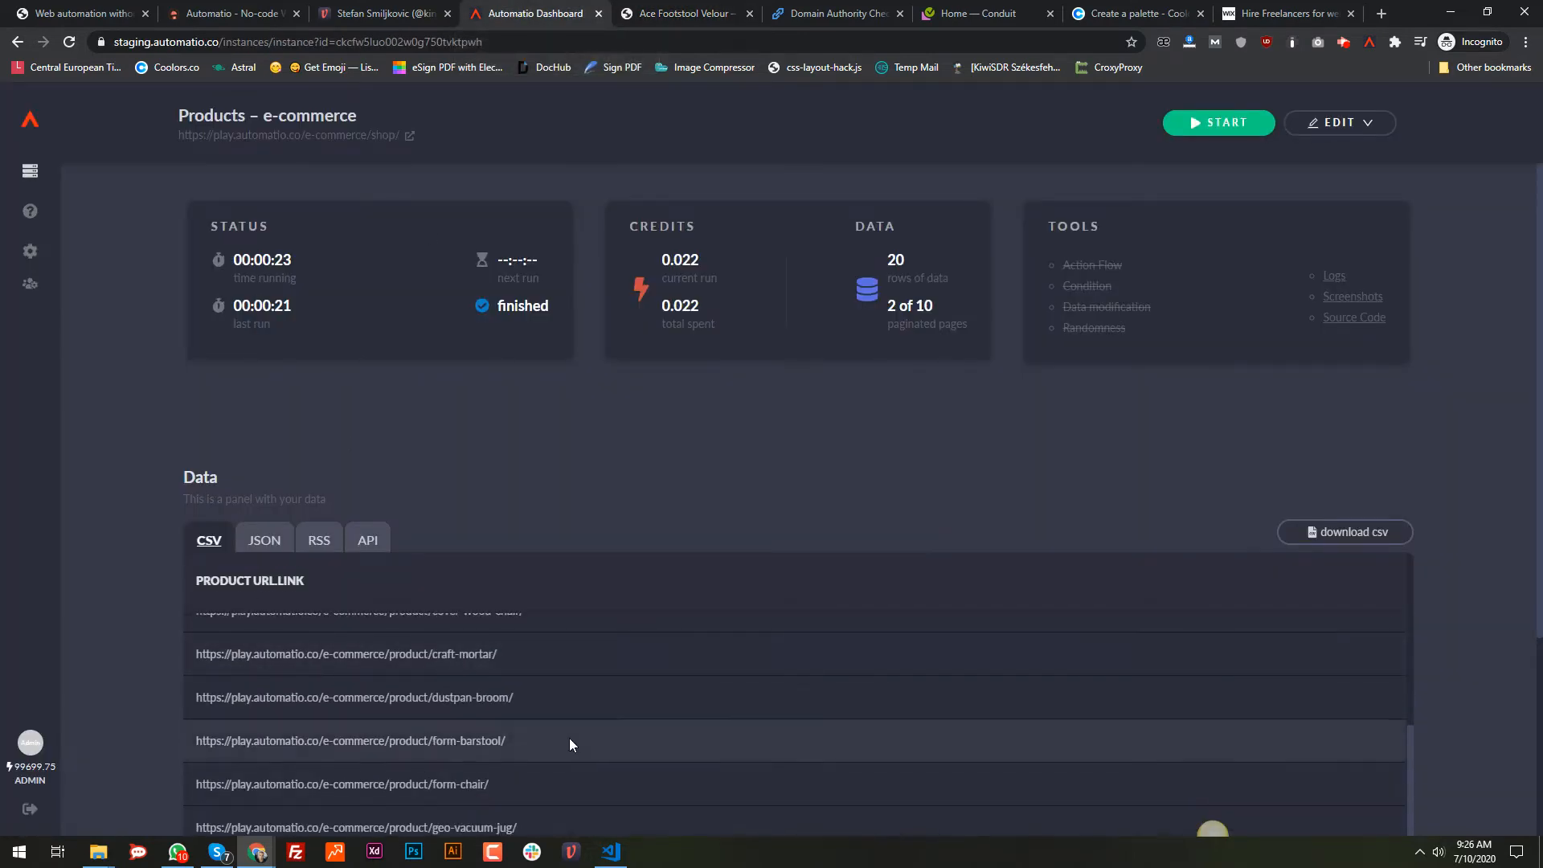
left_click(651, 11)
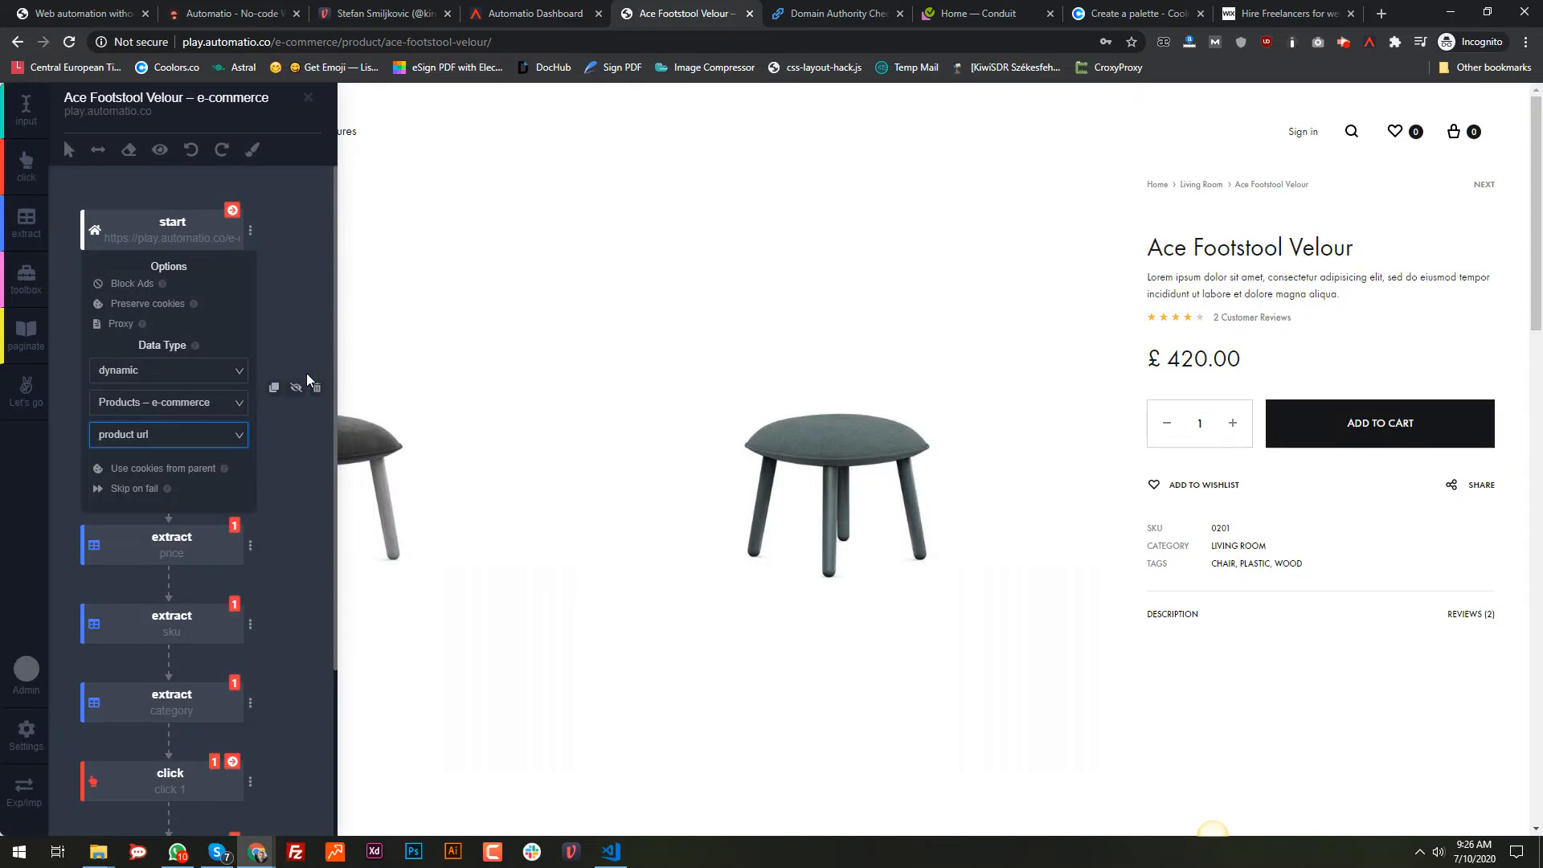
Step: Collapse the start step's options and append a toolbox step after the property 7 extract
left_click(61, 235)
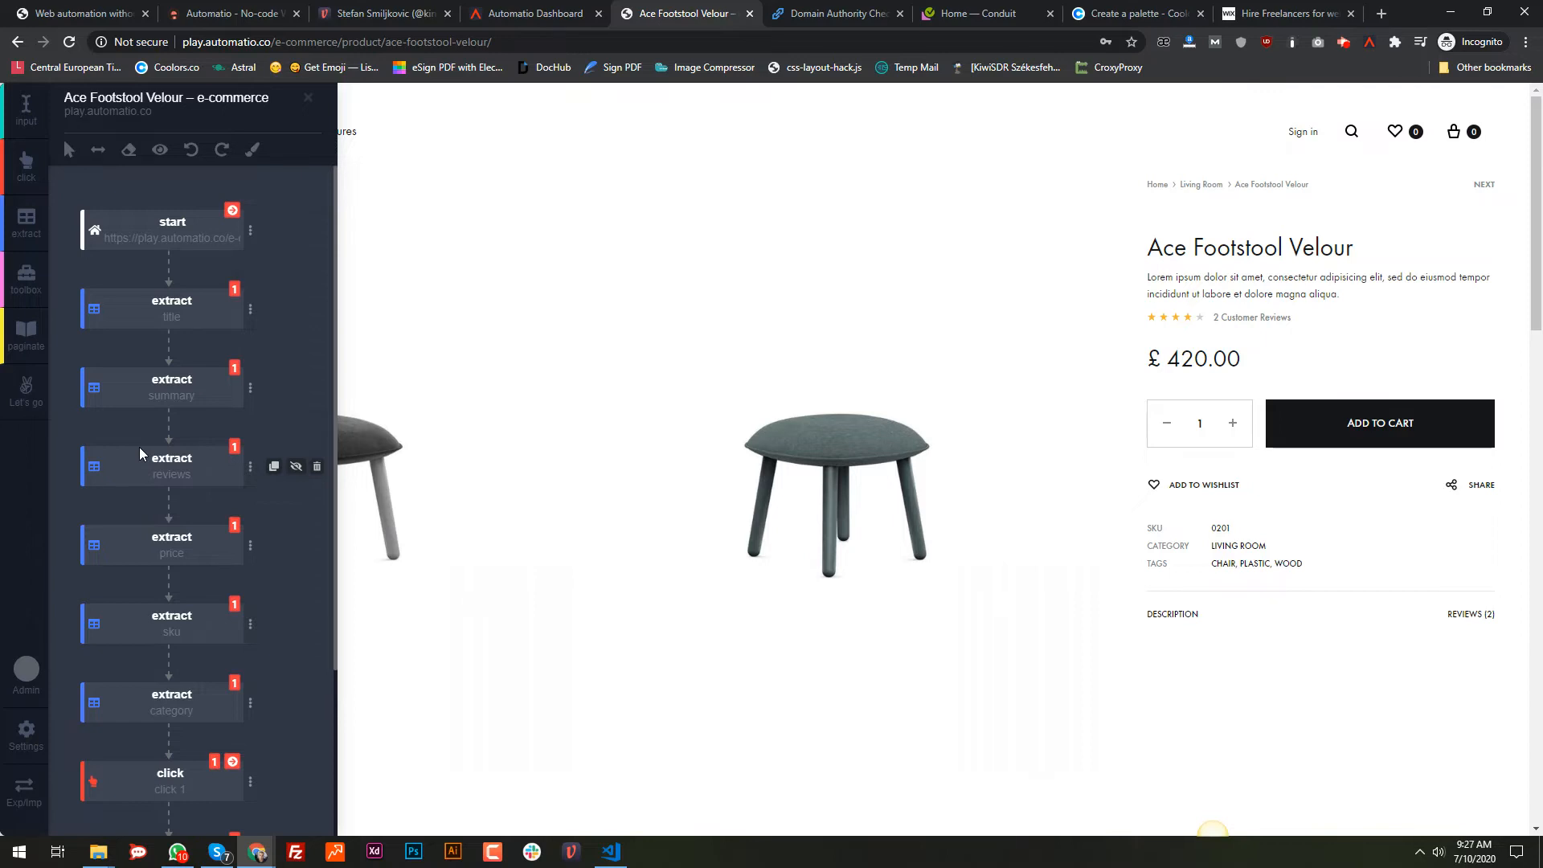
left_click(10, 300)
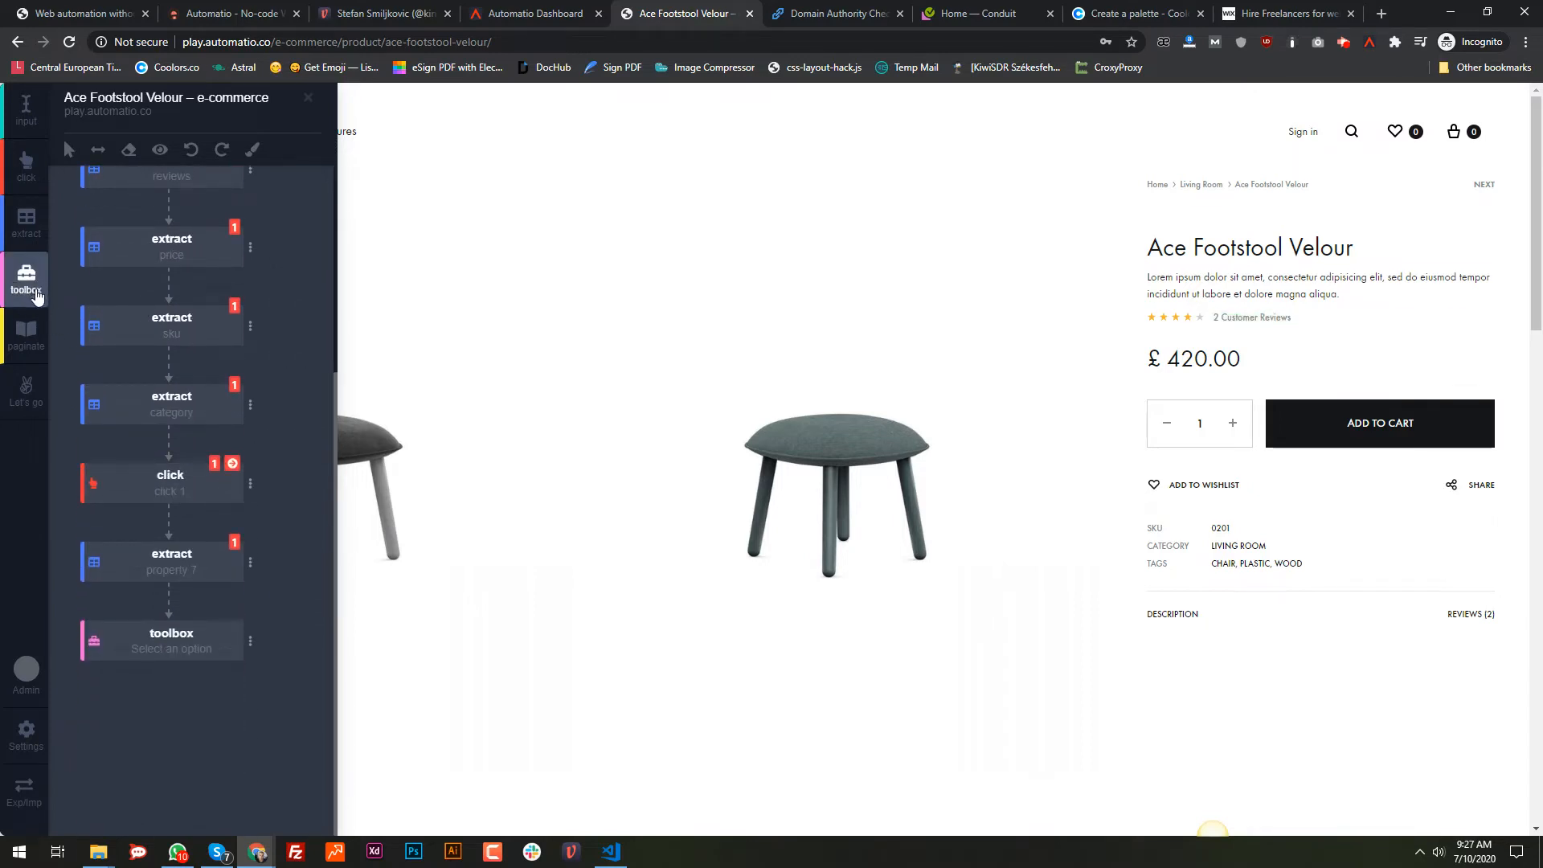
Step: Choose Source Code with HTML format for the closing toolbox step and collapse its options
left_click(250, 641)
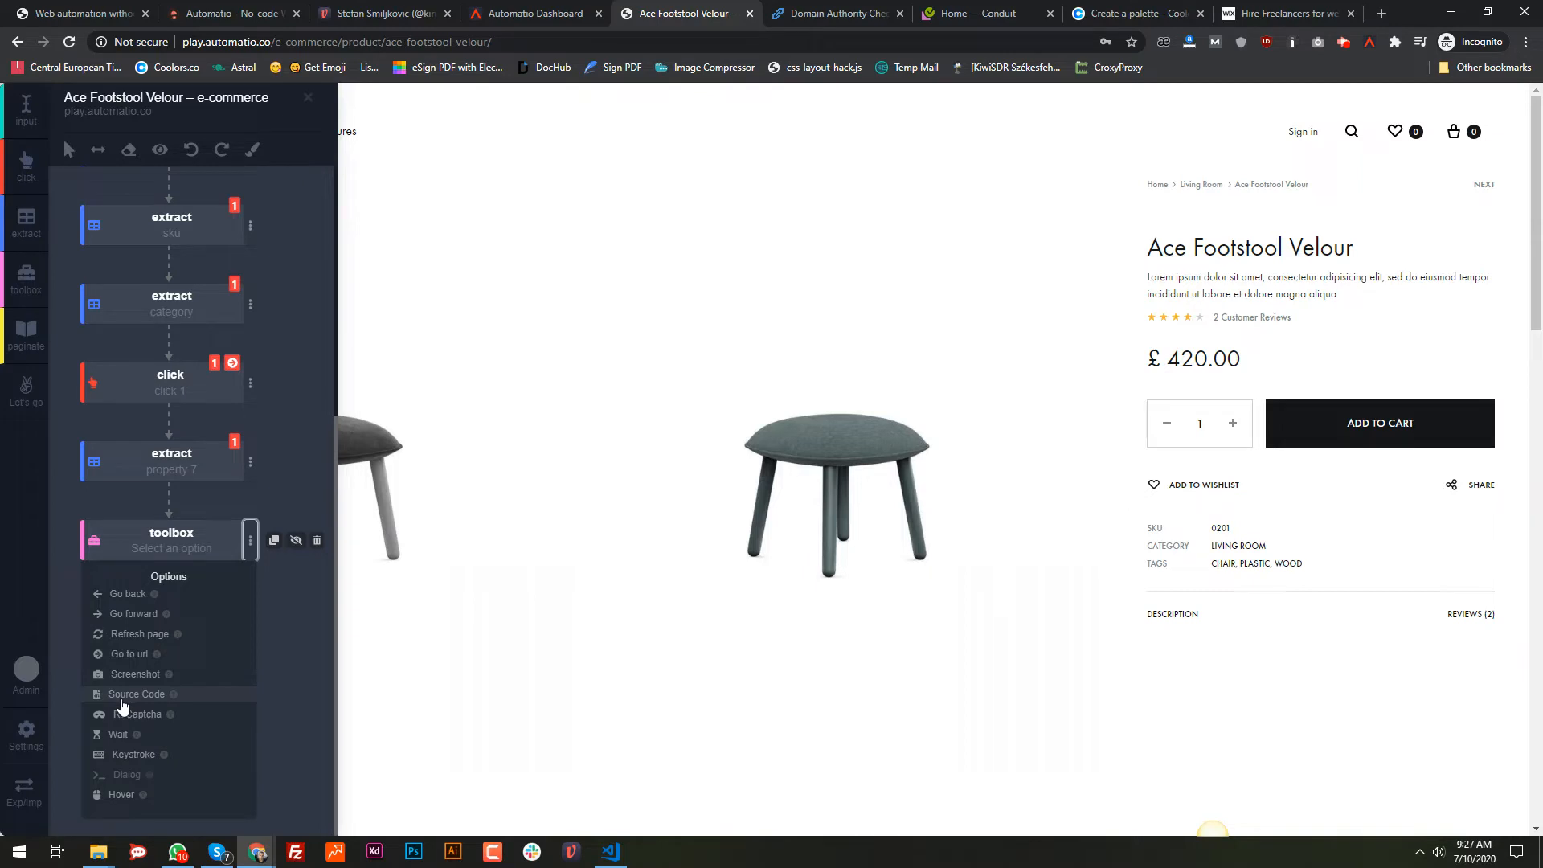
left_click(125, 697)
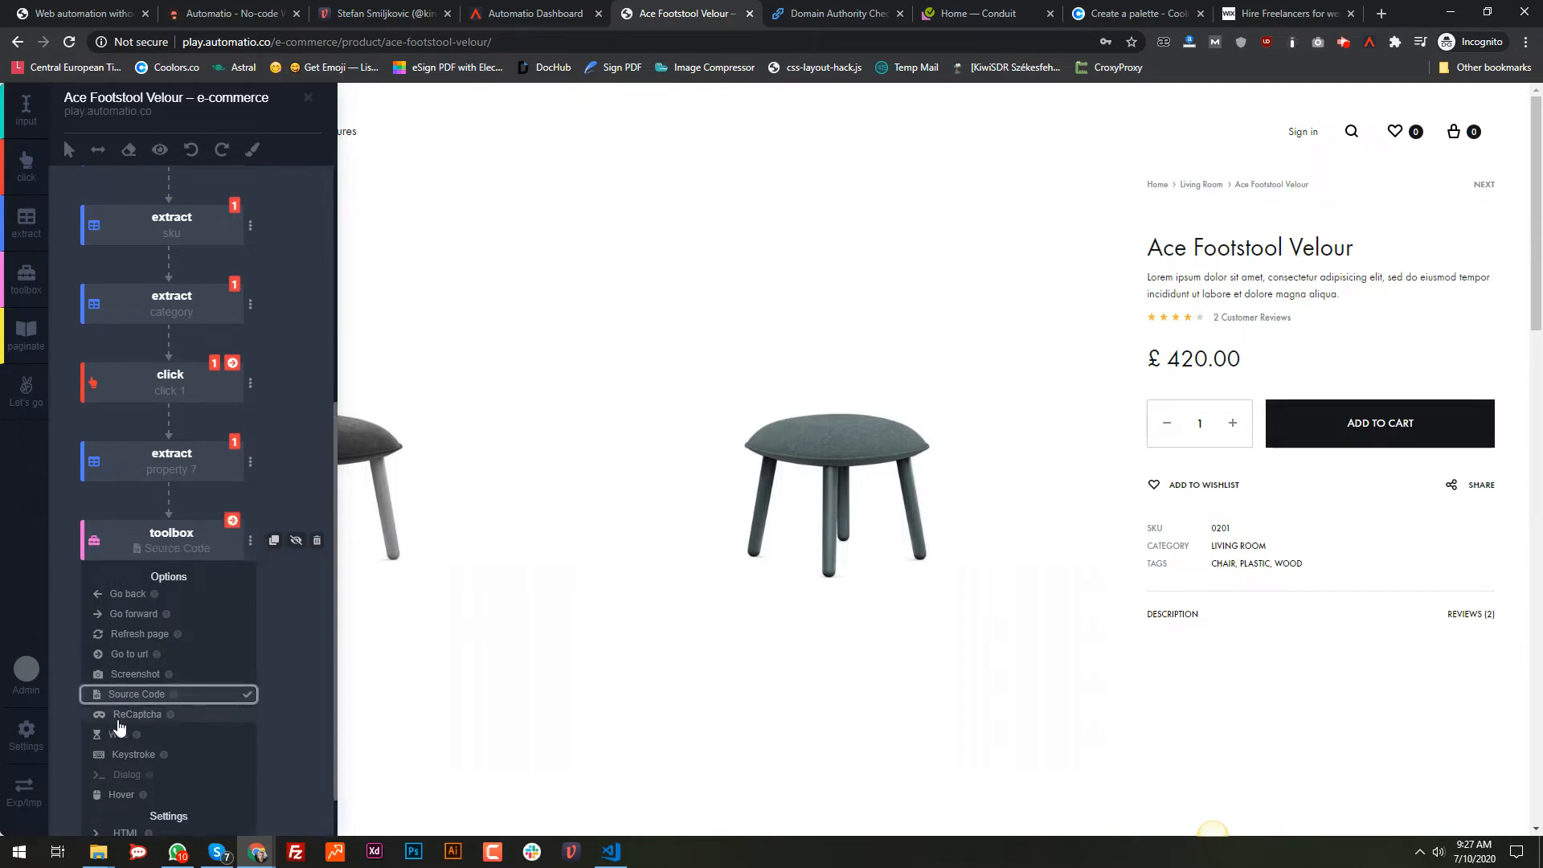
scroll(119, 726, "down", 1)
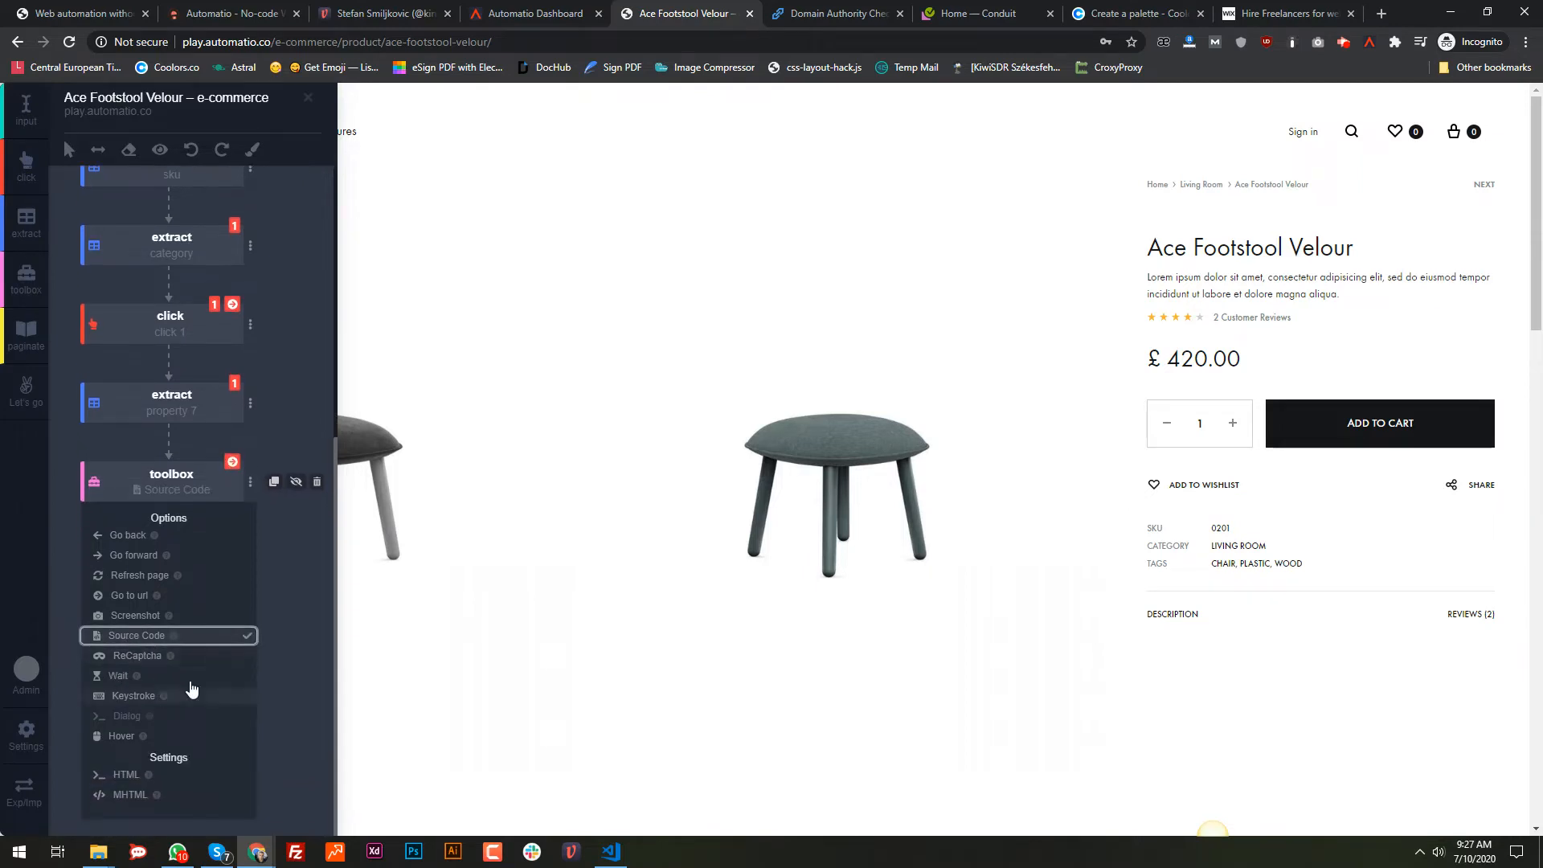
left_click(122, 776)
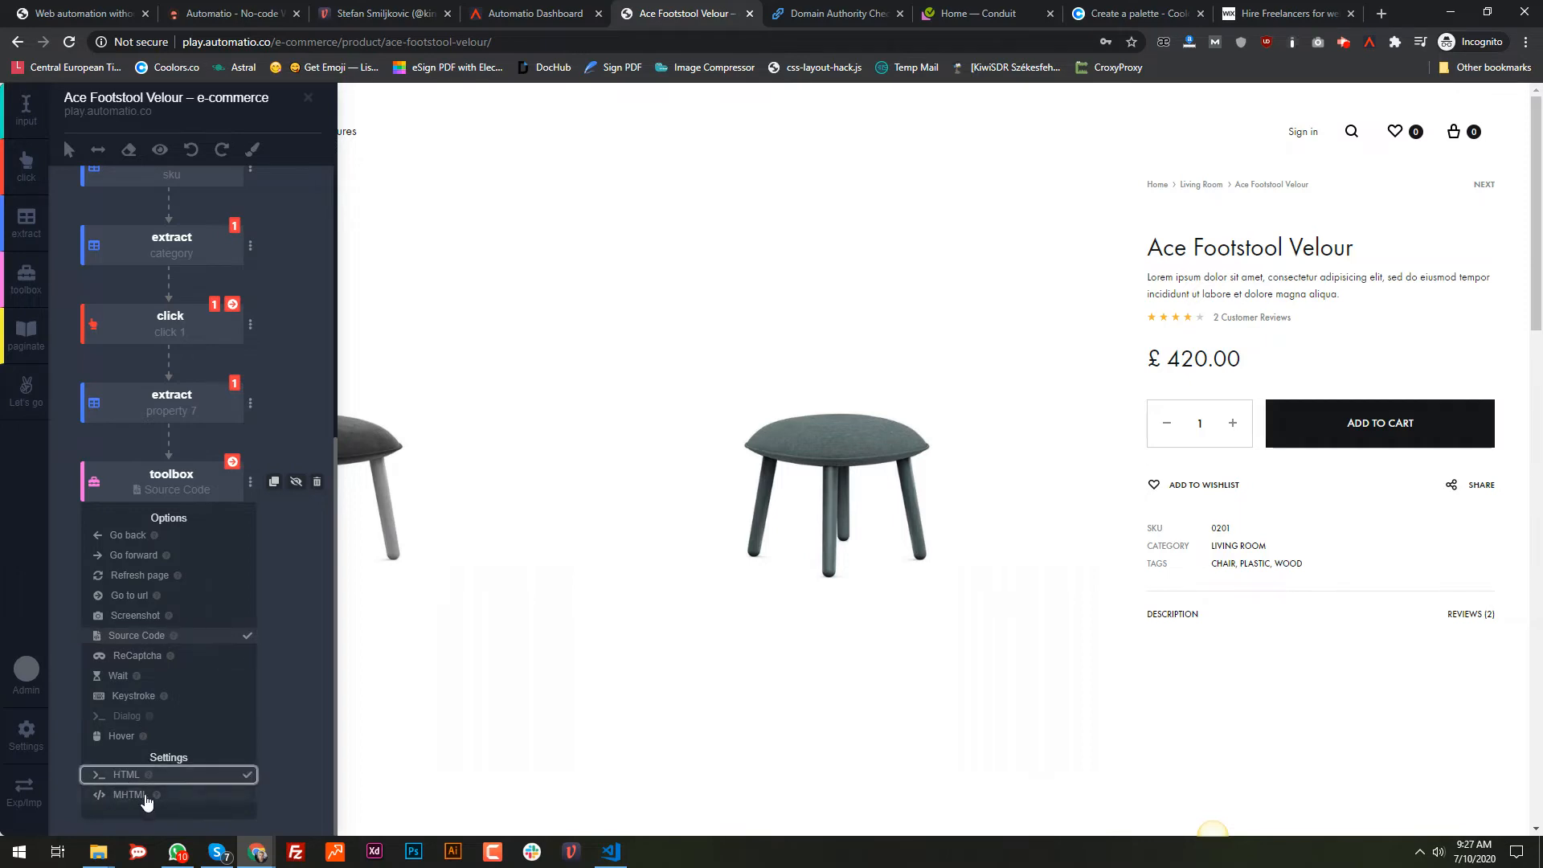
left_click(66, 580)
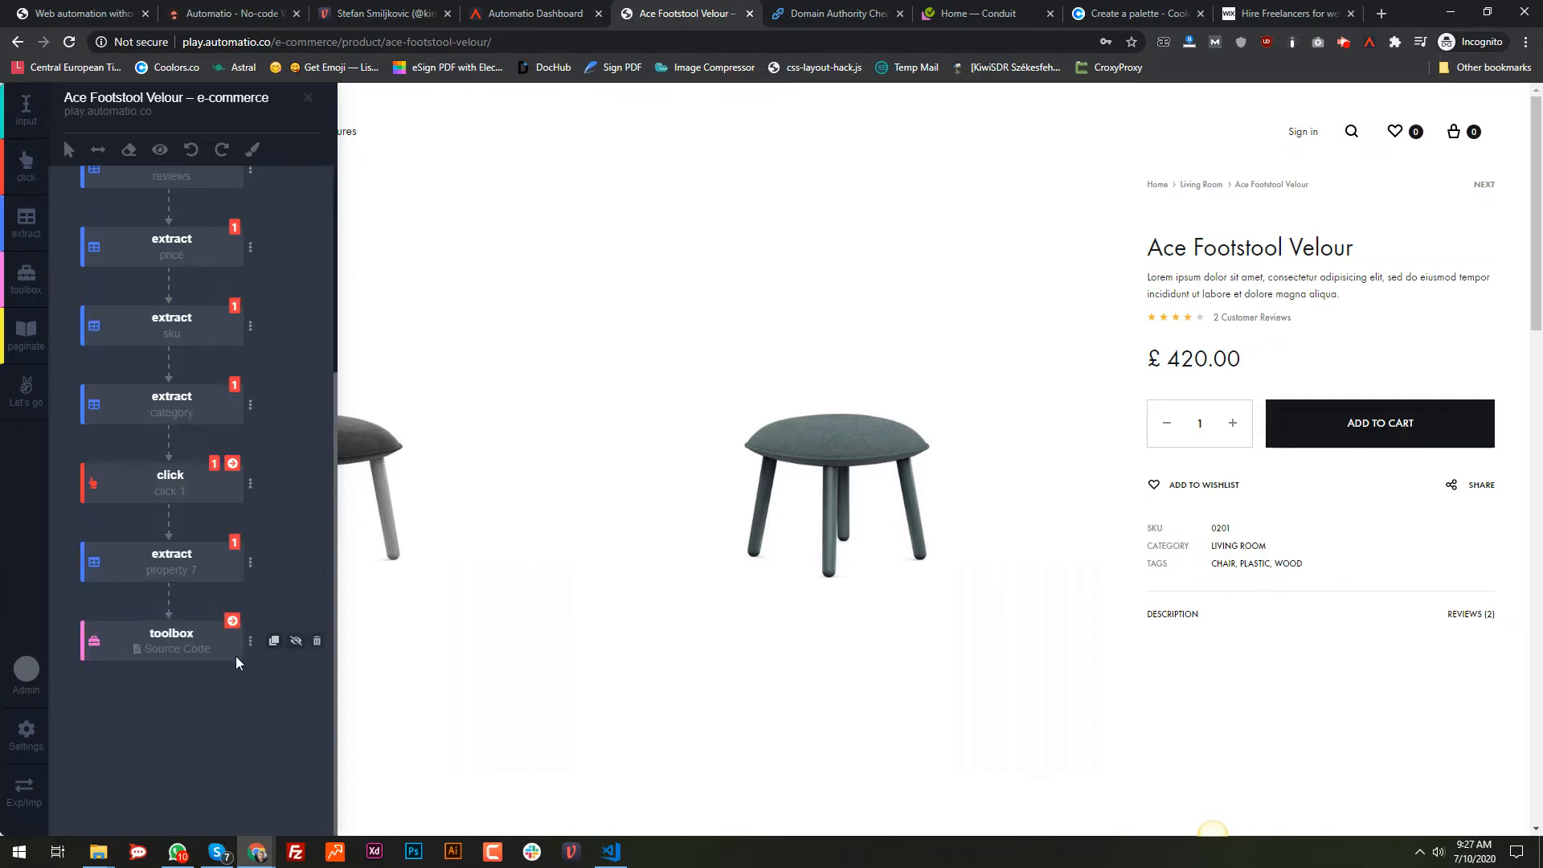
scroll(229, 654, "up", 4)
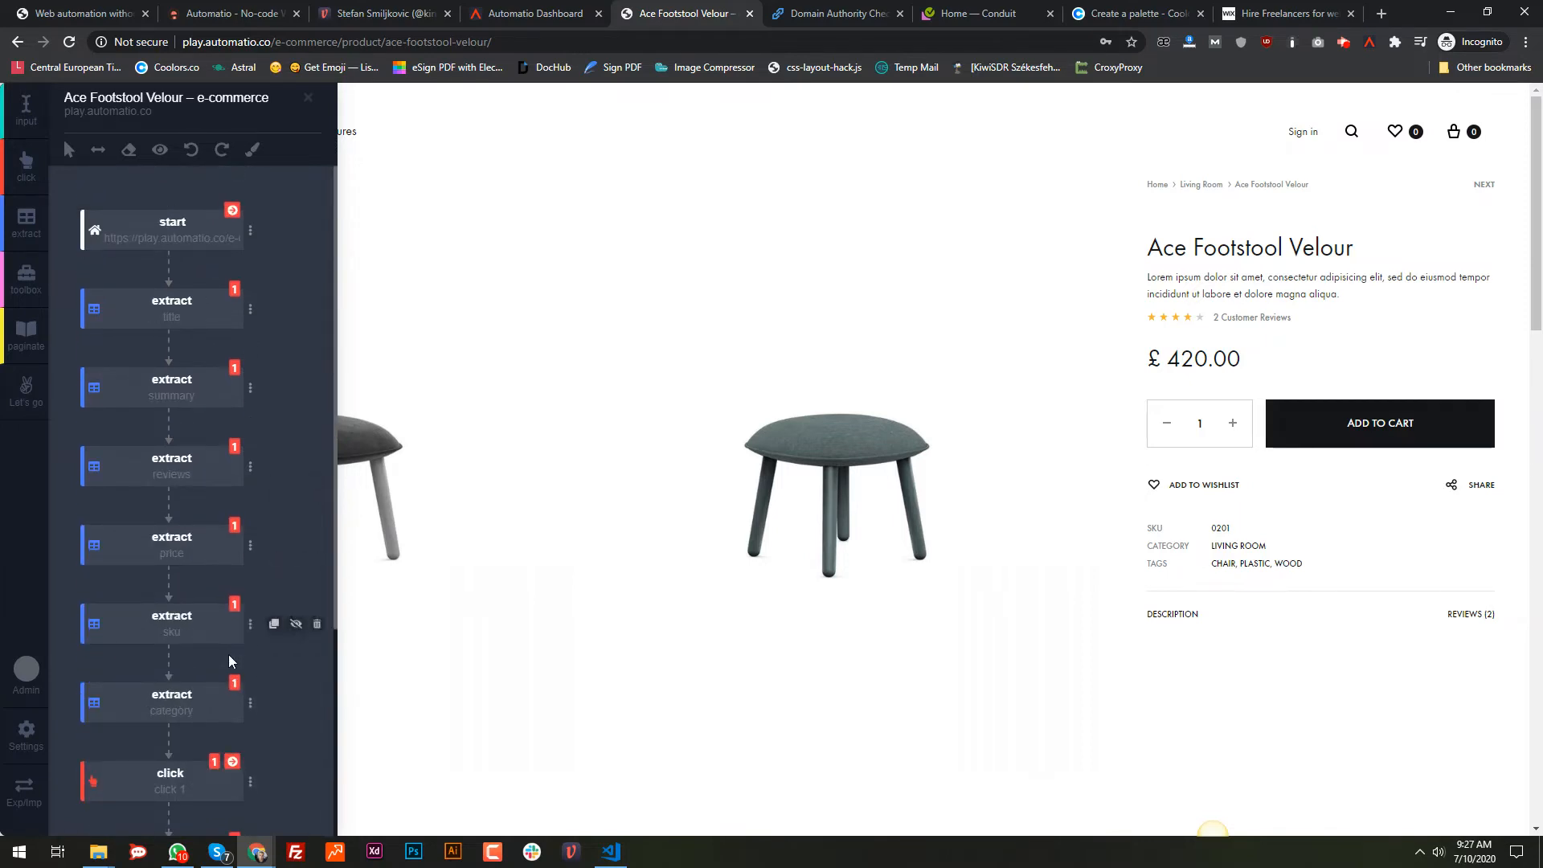
Step: Prefix the bot's title with "level 1 -"
left_click(116, 103)
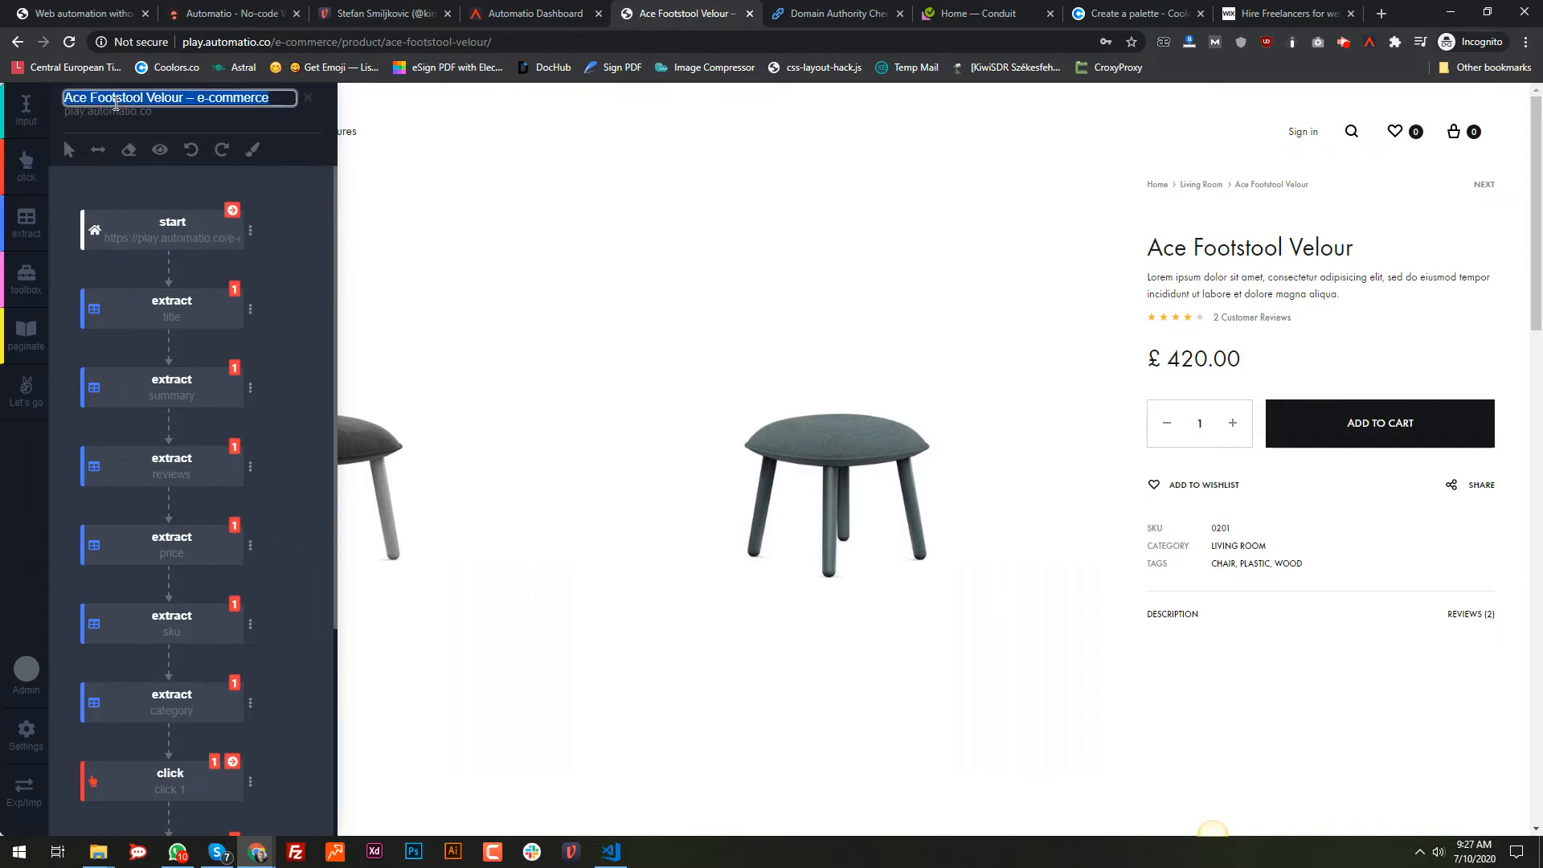
key("Home")
type("level 1 ")
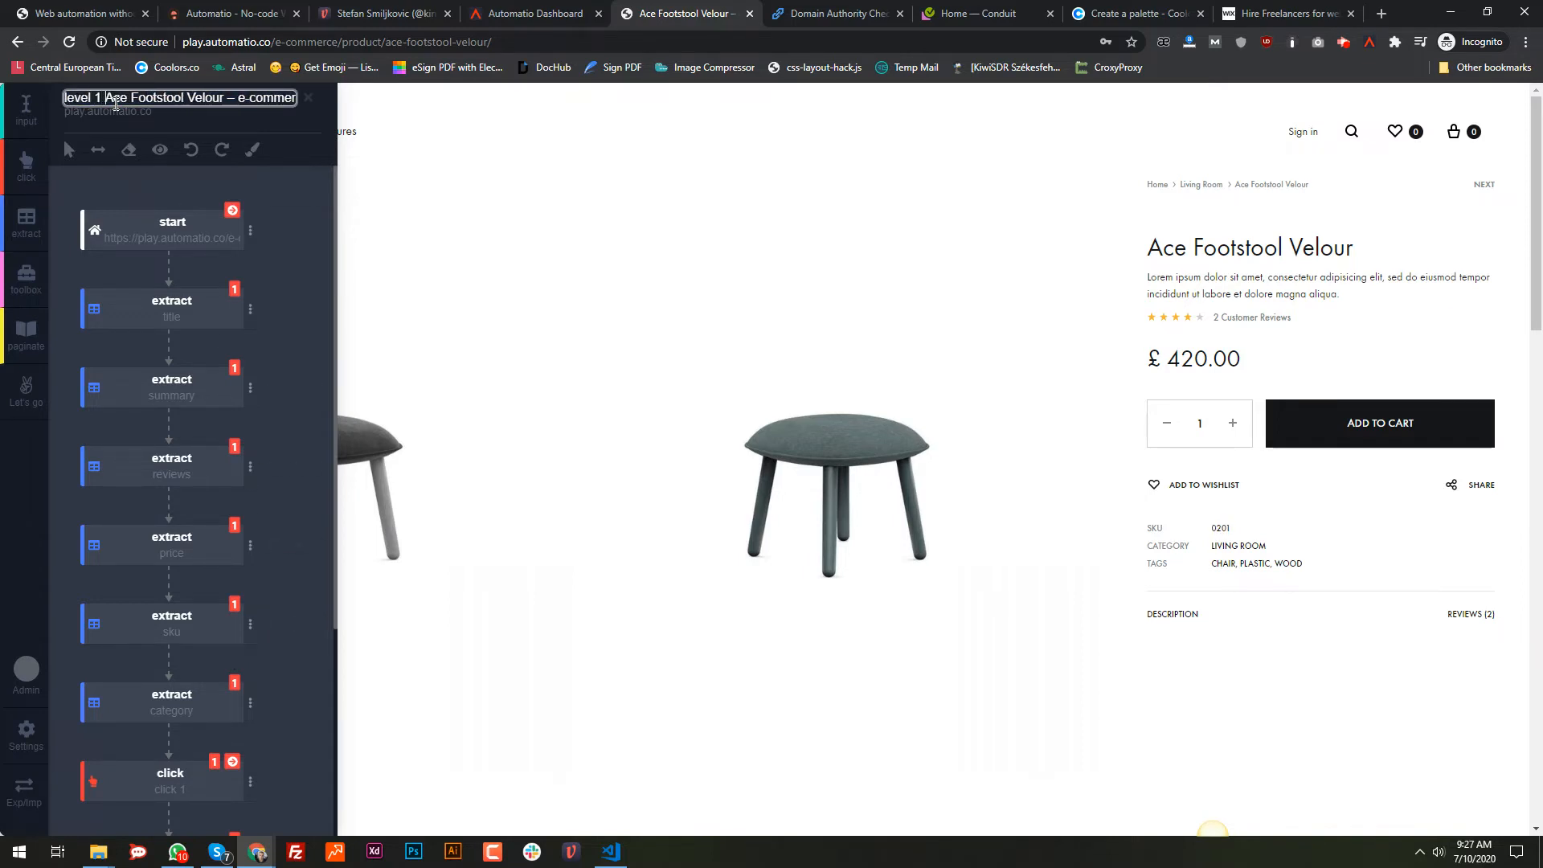
type("-")
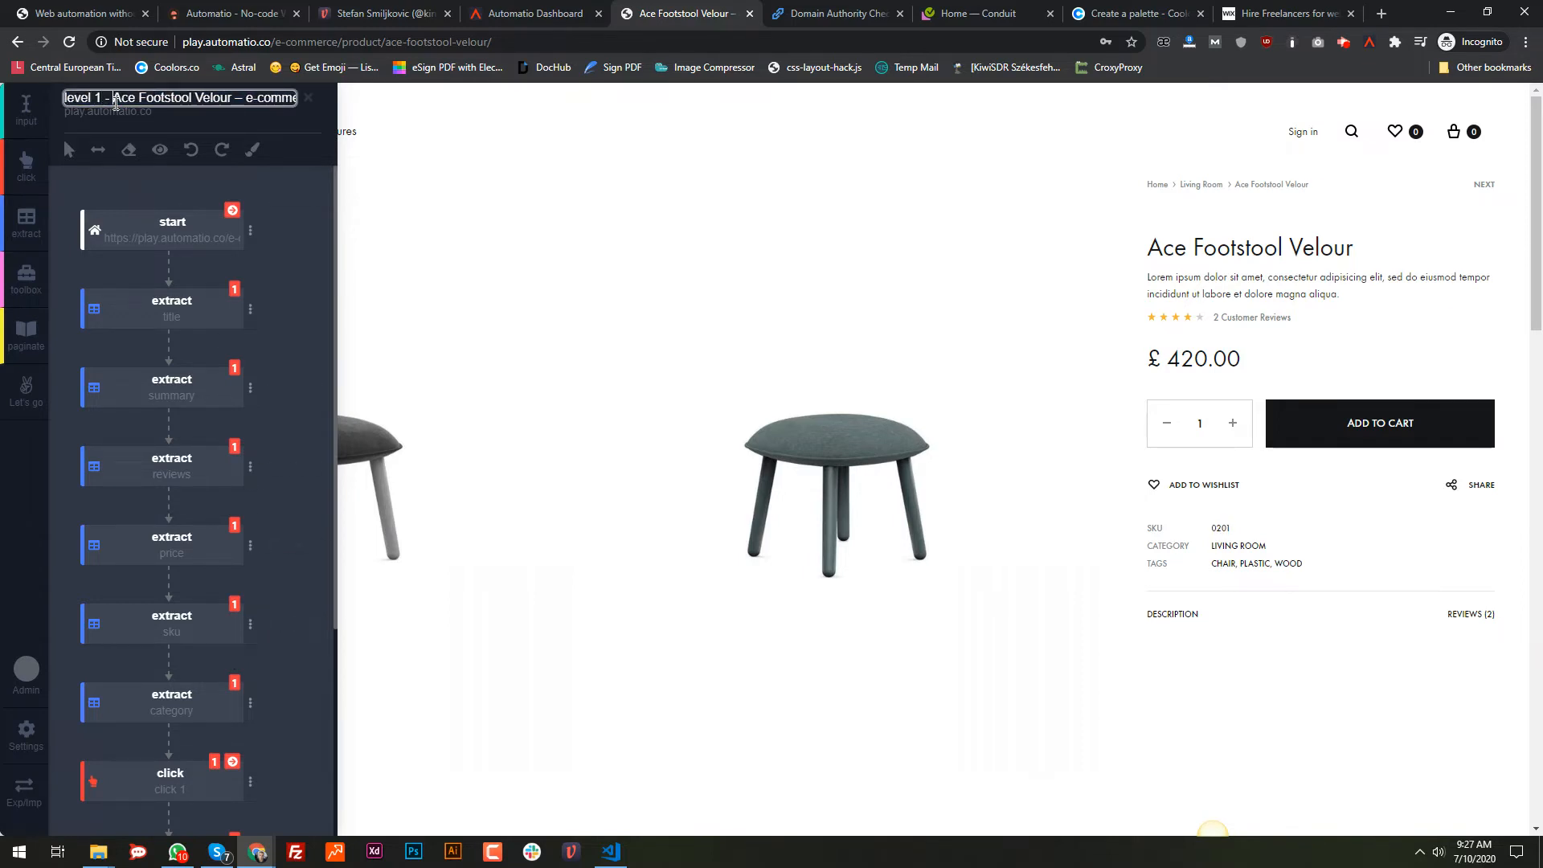
left_click(80, 195)
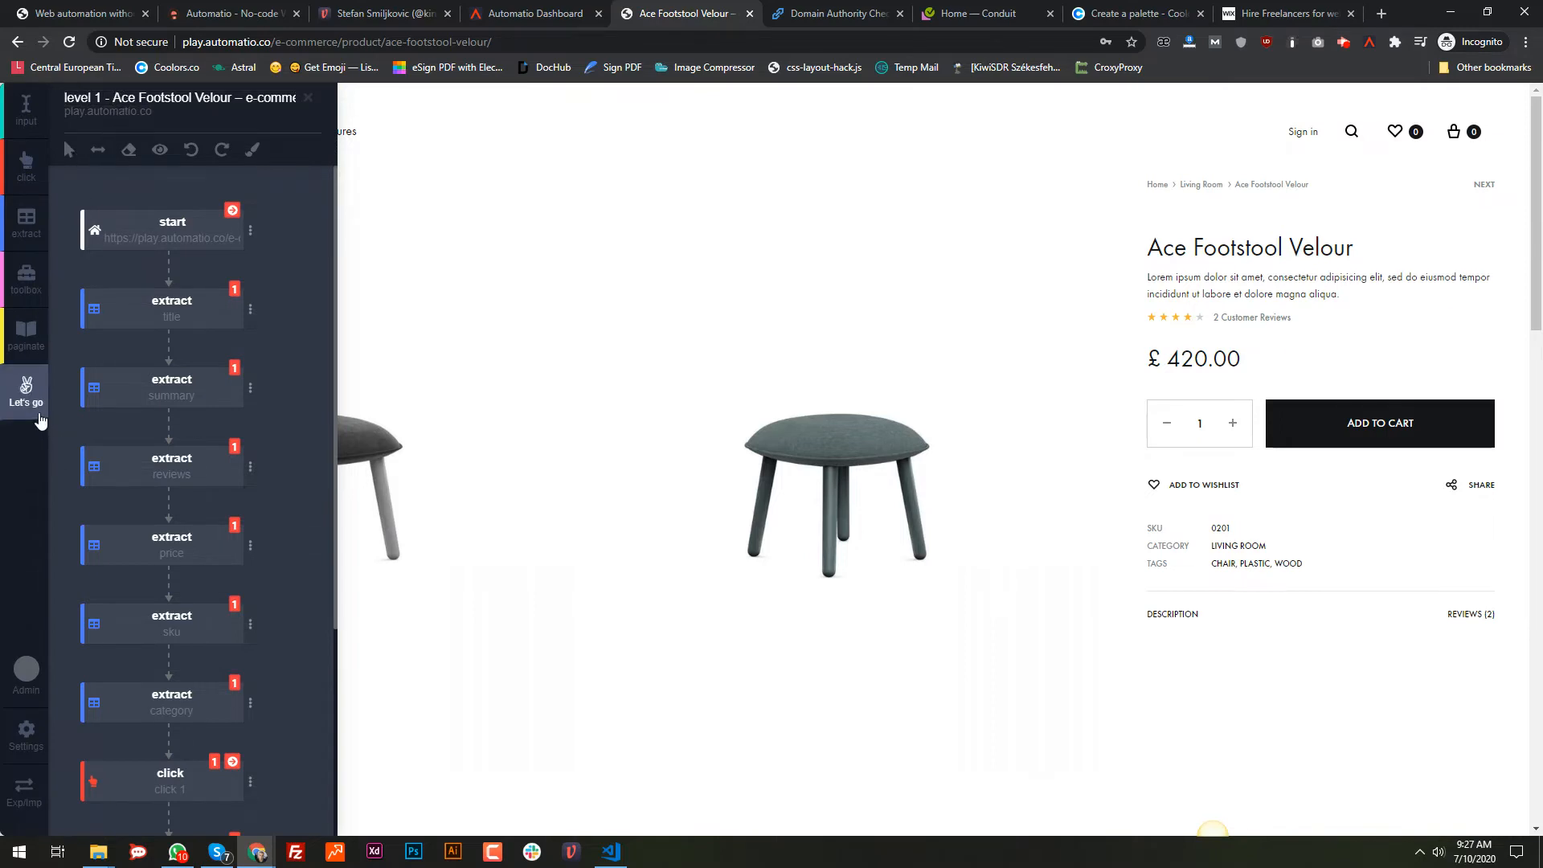
Step: Create and run the bot, then follow it on the Automatio dashboard
left_click(39, 419)
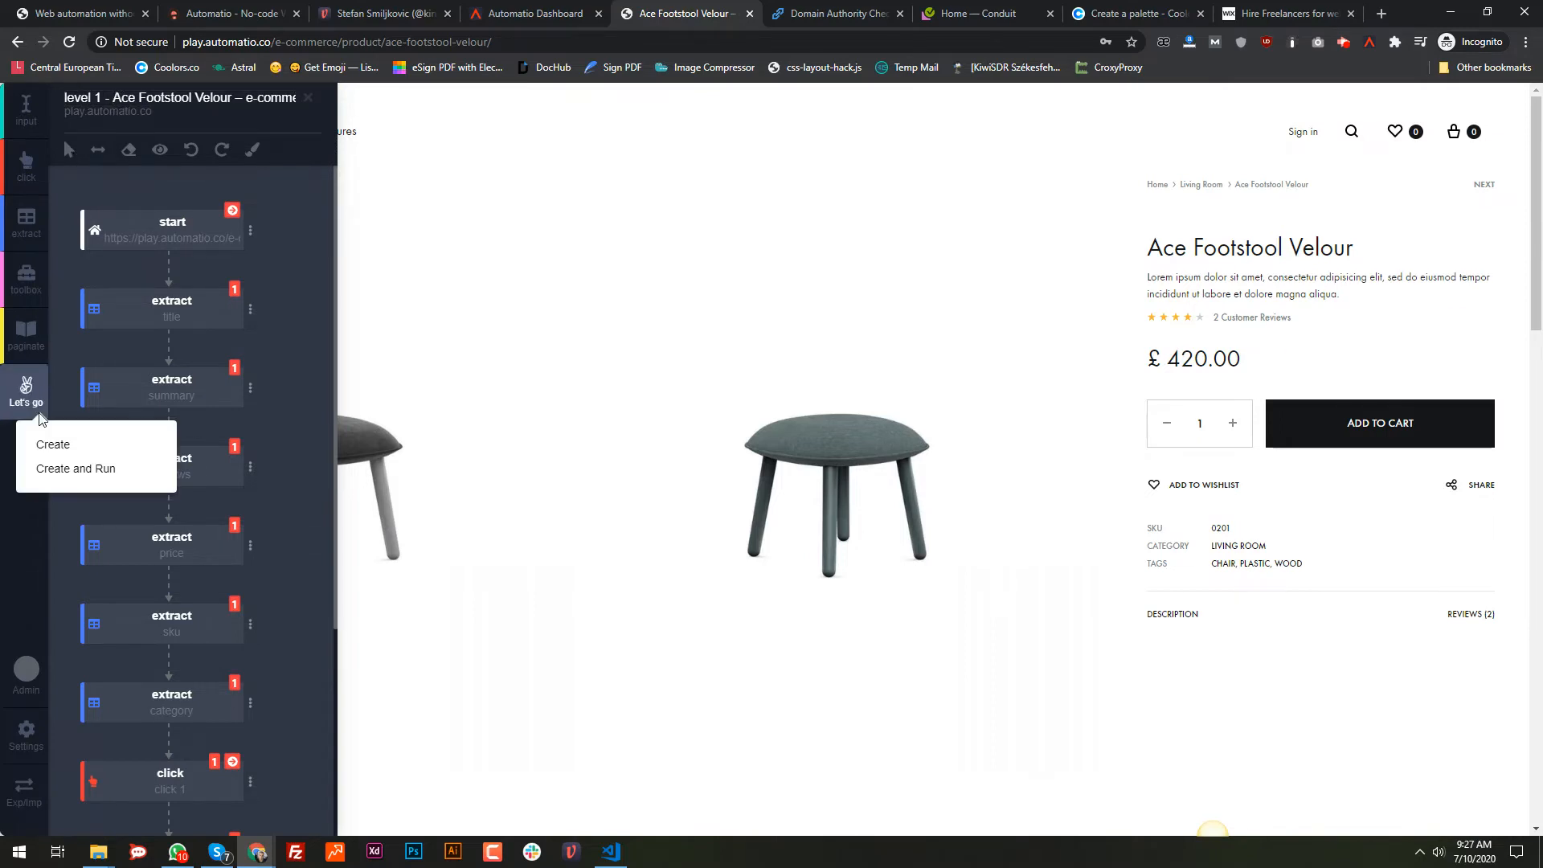
left_click(66, 469)
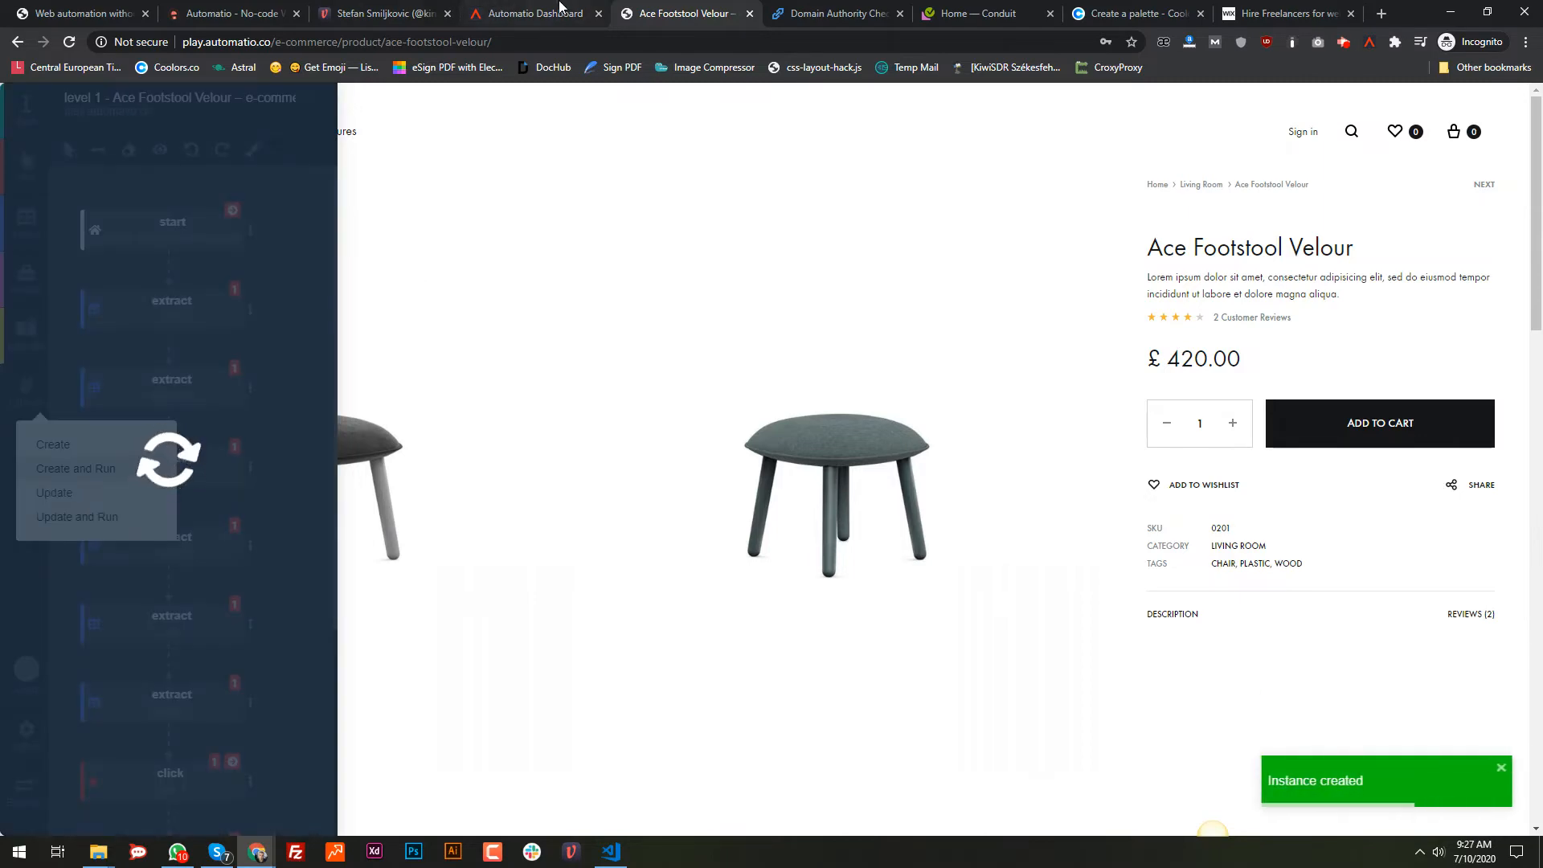
left_click(496, 11)
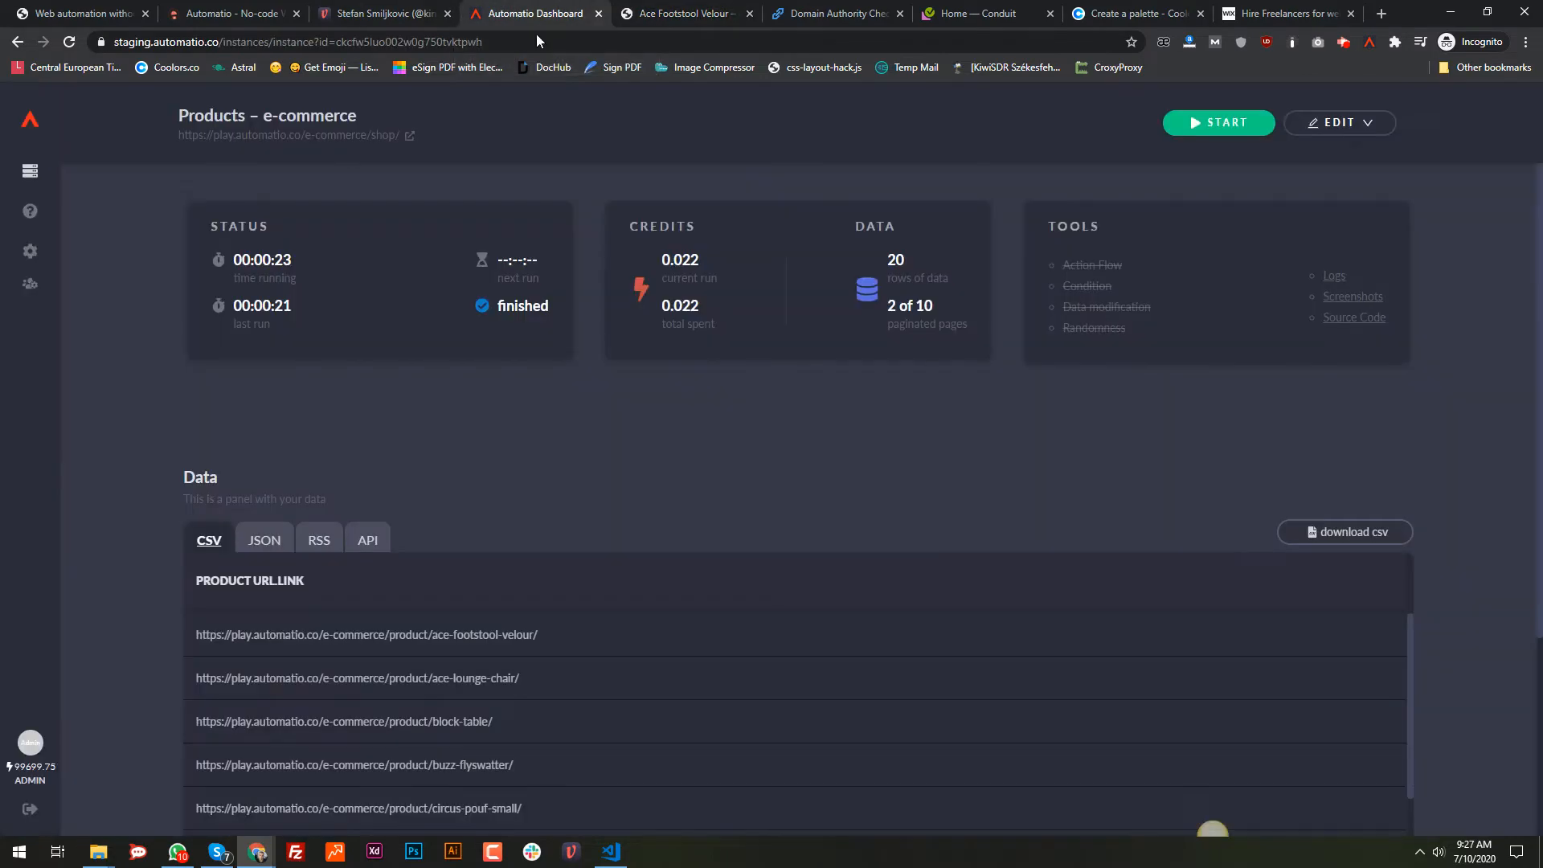
Step: Open the running level 1 - Ace Footstool Velour instance and review its log entries
left_click(29, 171)
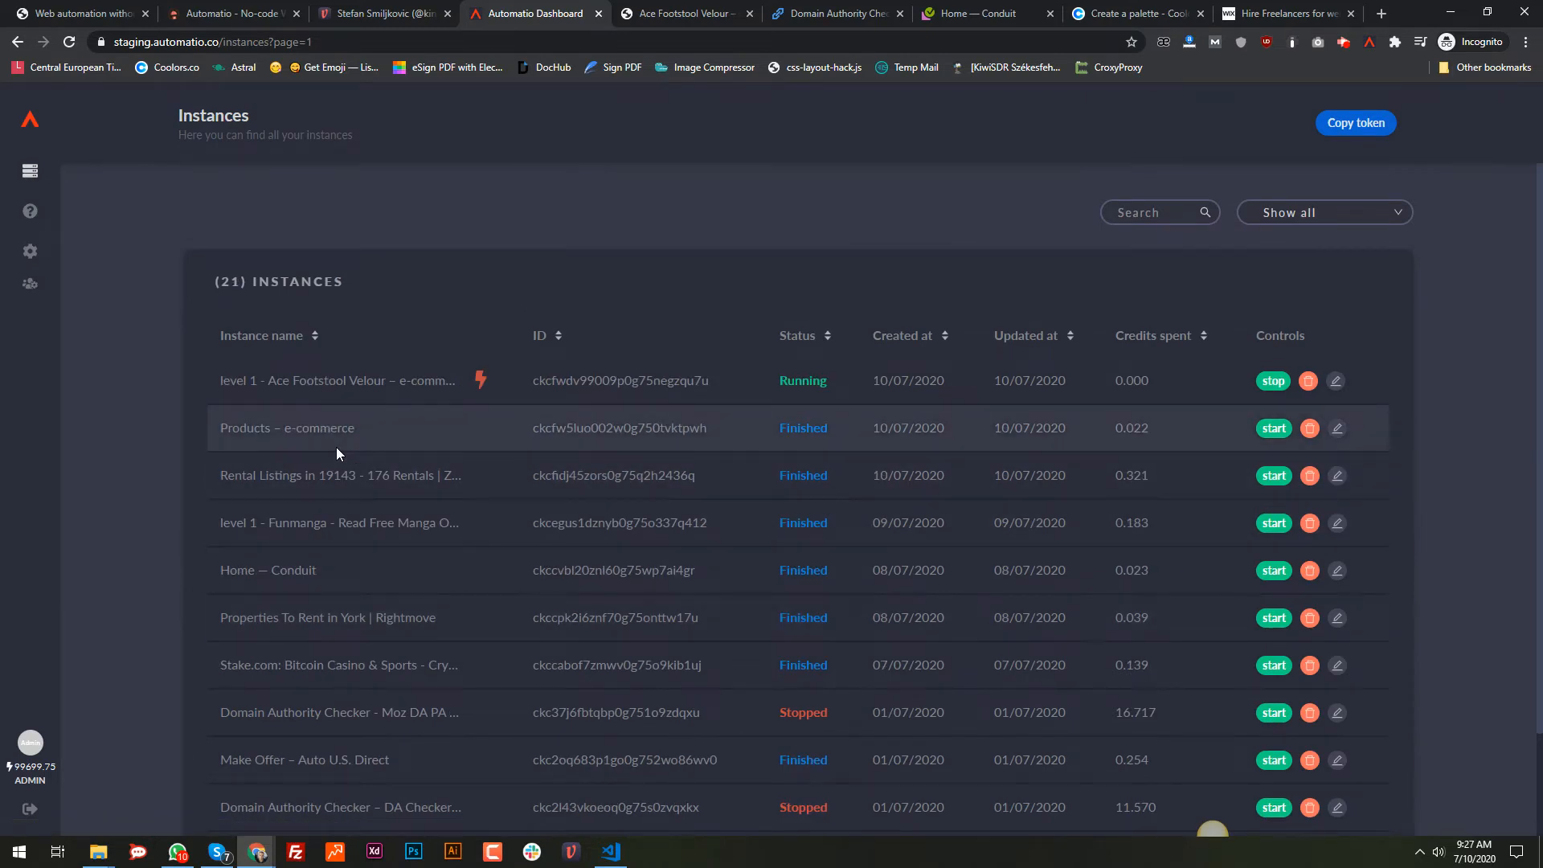
left_click(327, 389)
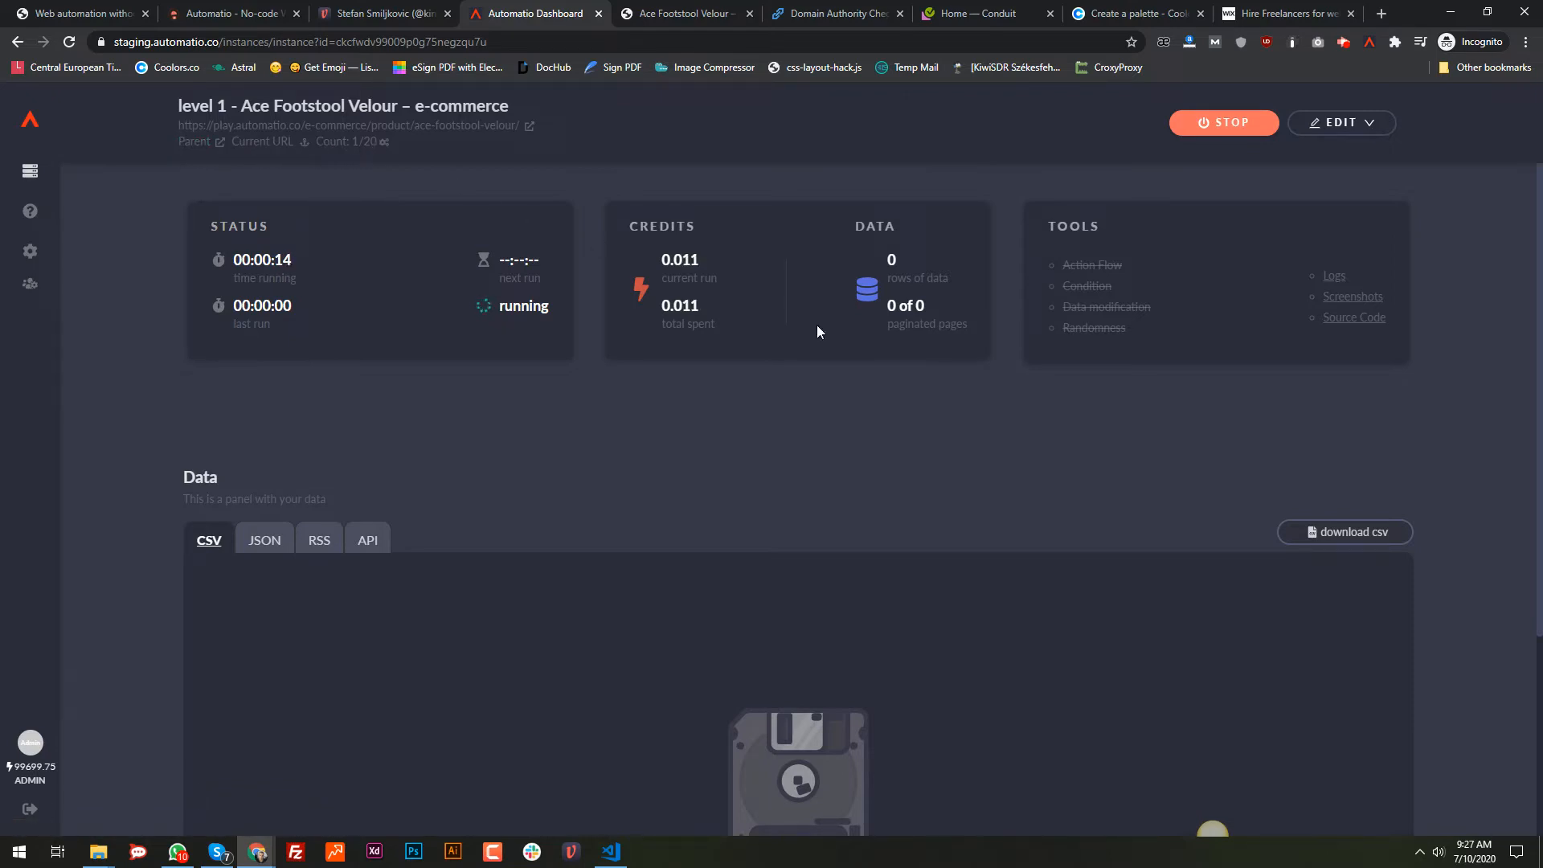
left_click(1335, 276)
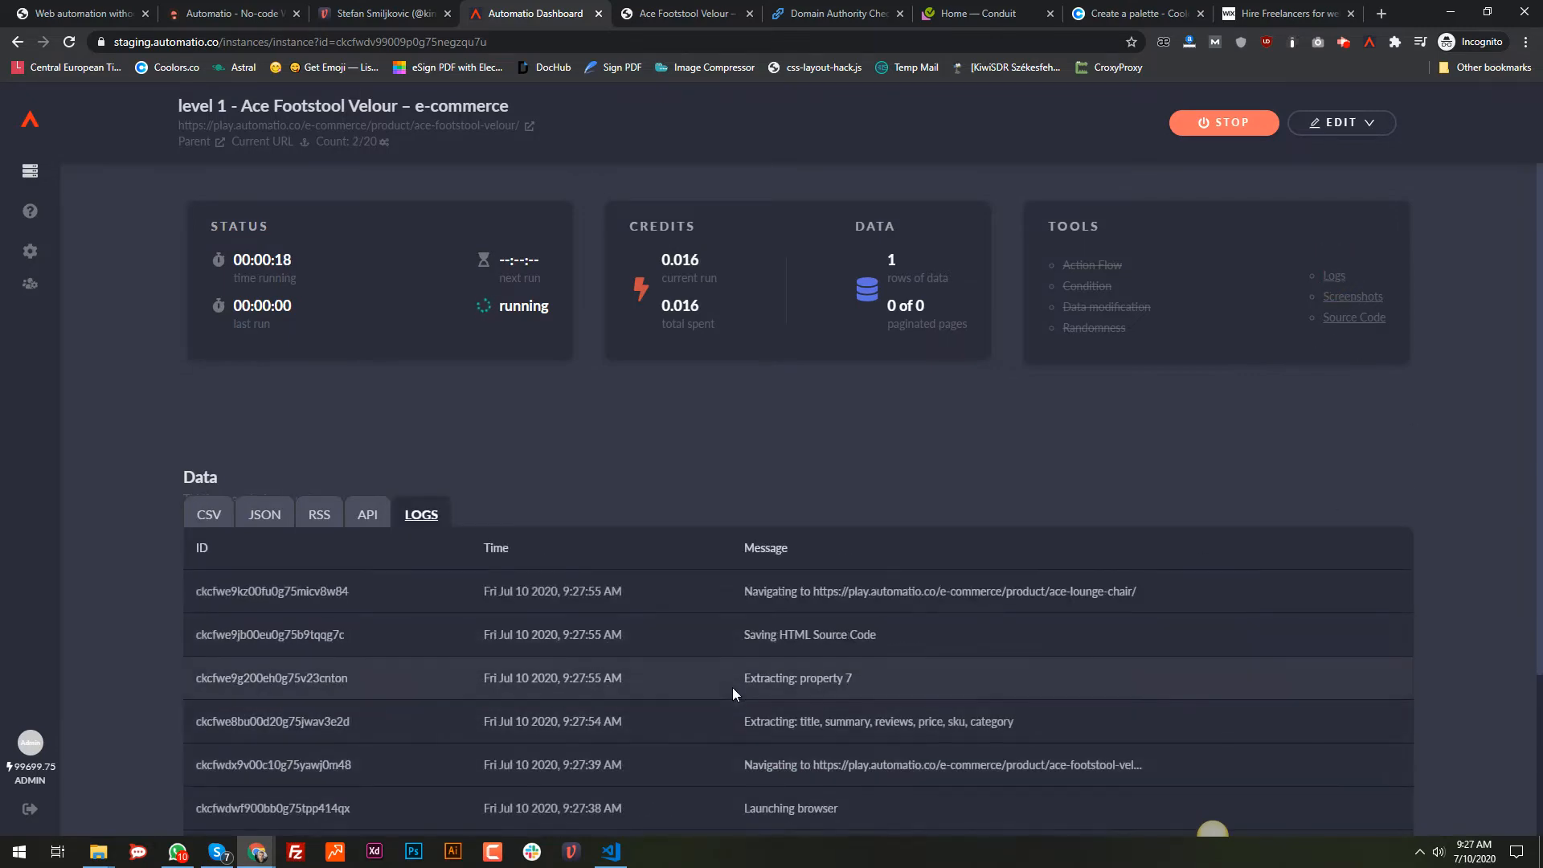
scroll(731, 687, "down", 1)
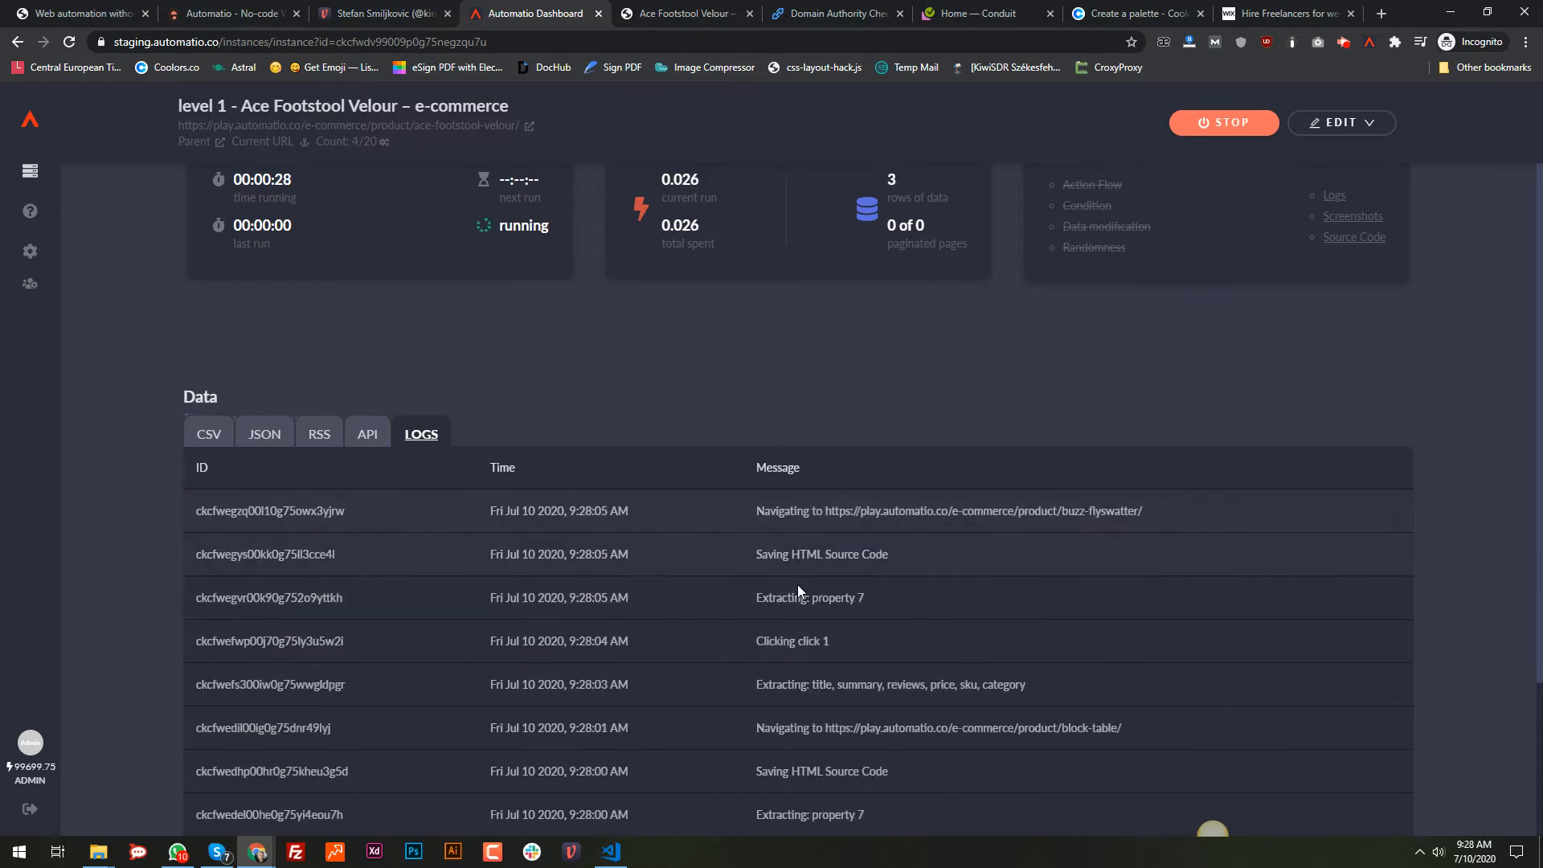
scroll(839, 447, "up", 1)
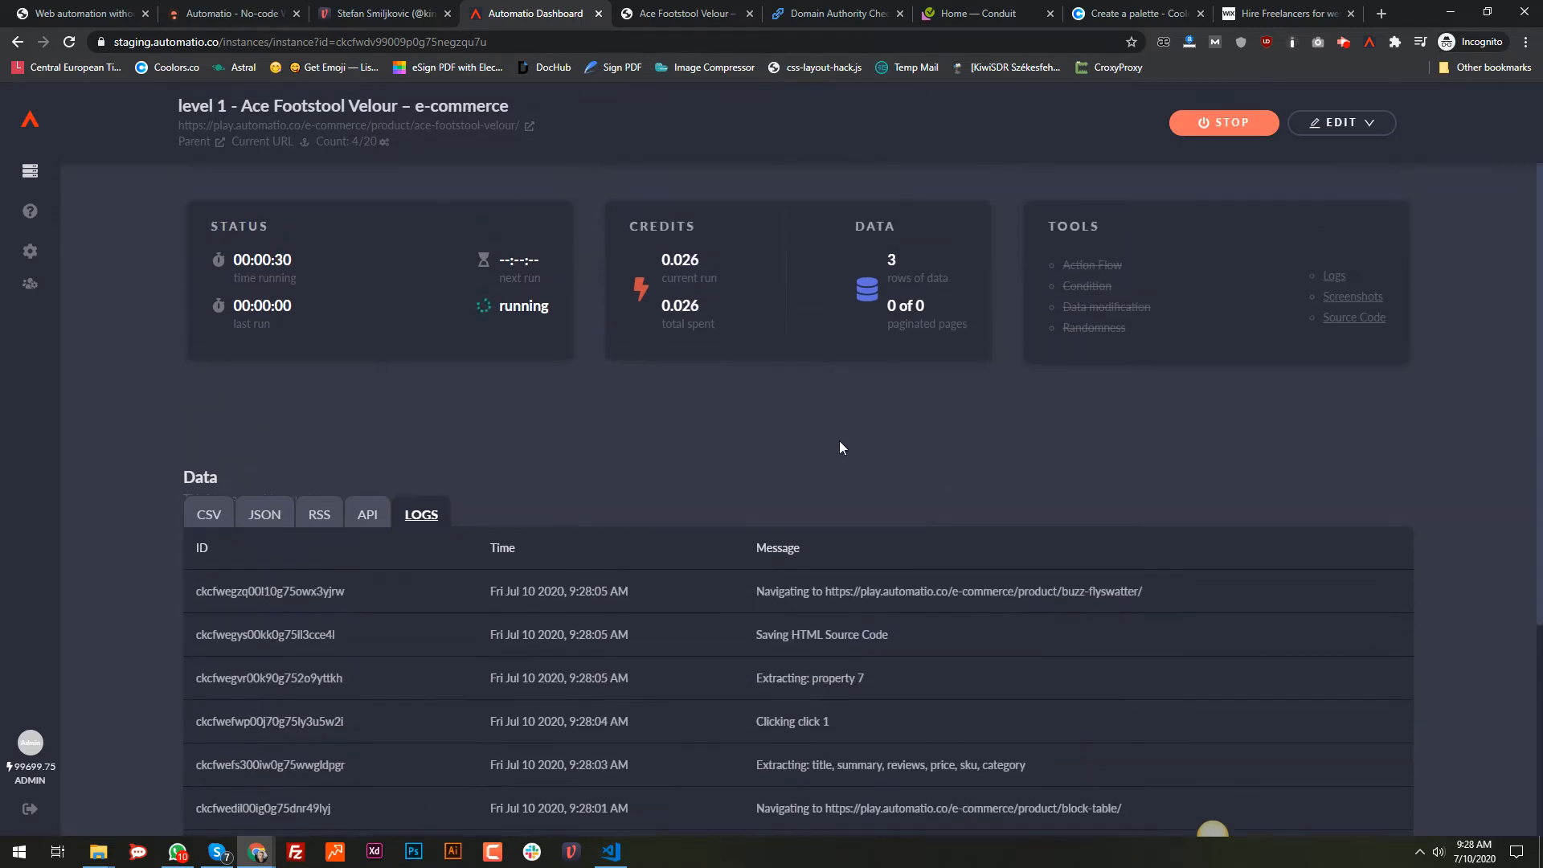
Step: Check the scraped CSV rows' columns, then list the instance's saved HTML source code files
left_click(213, 521)
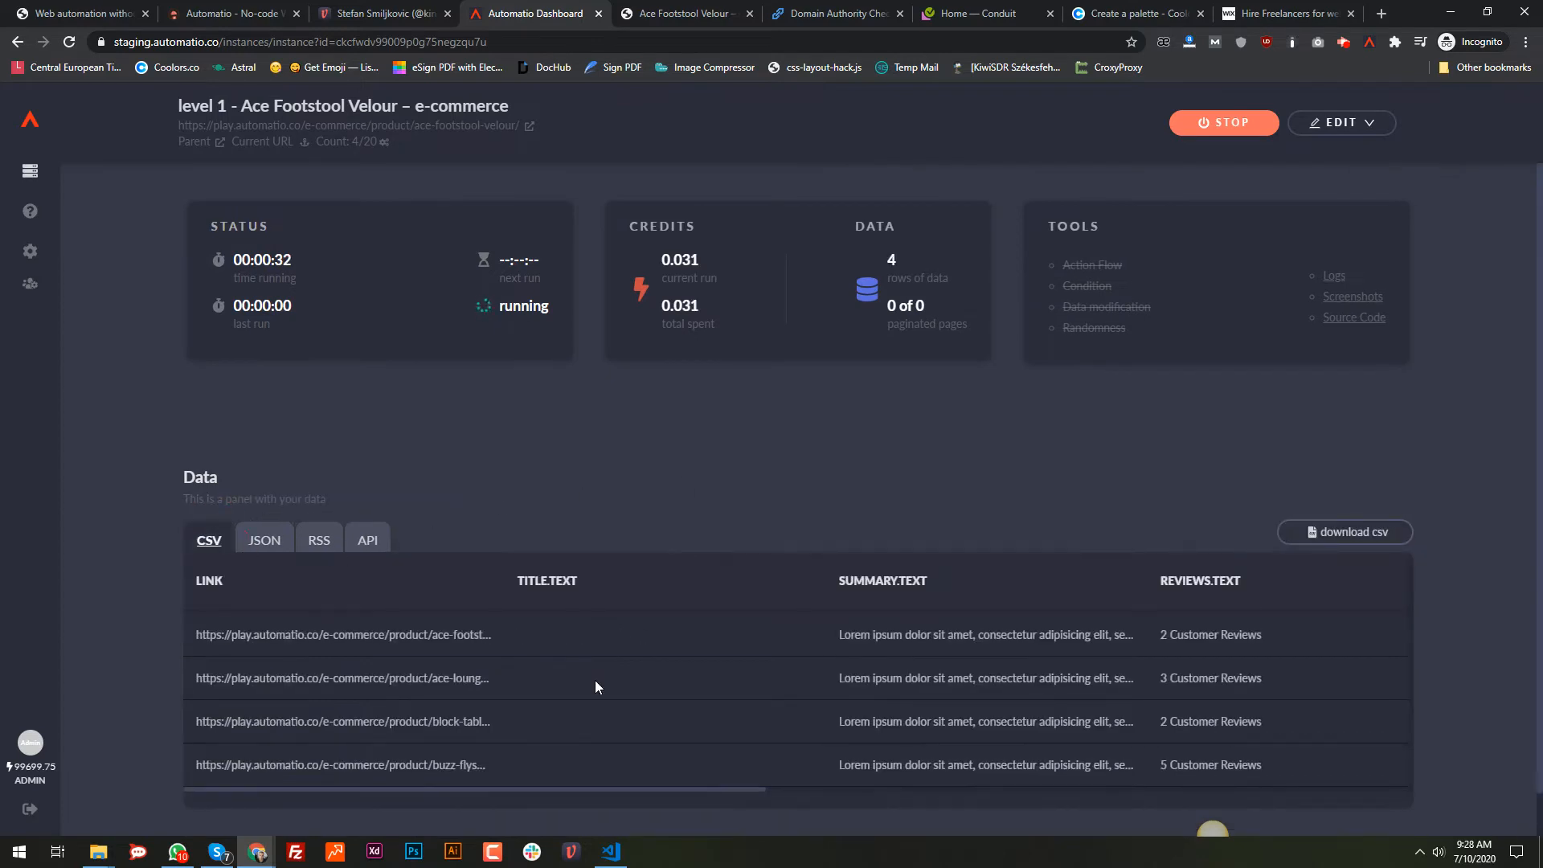
left_click_drag(458, 789, 1236, 792)
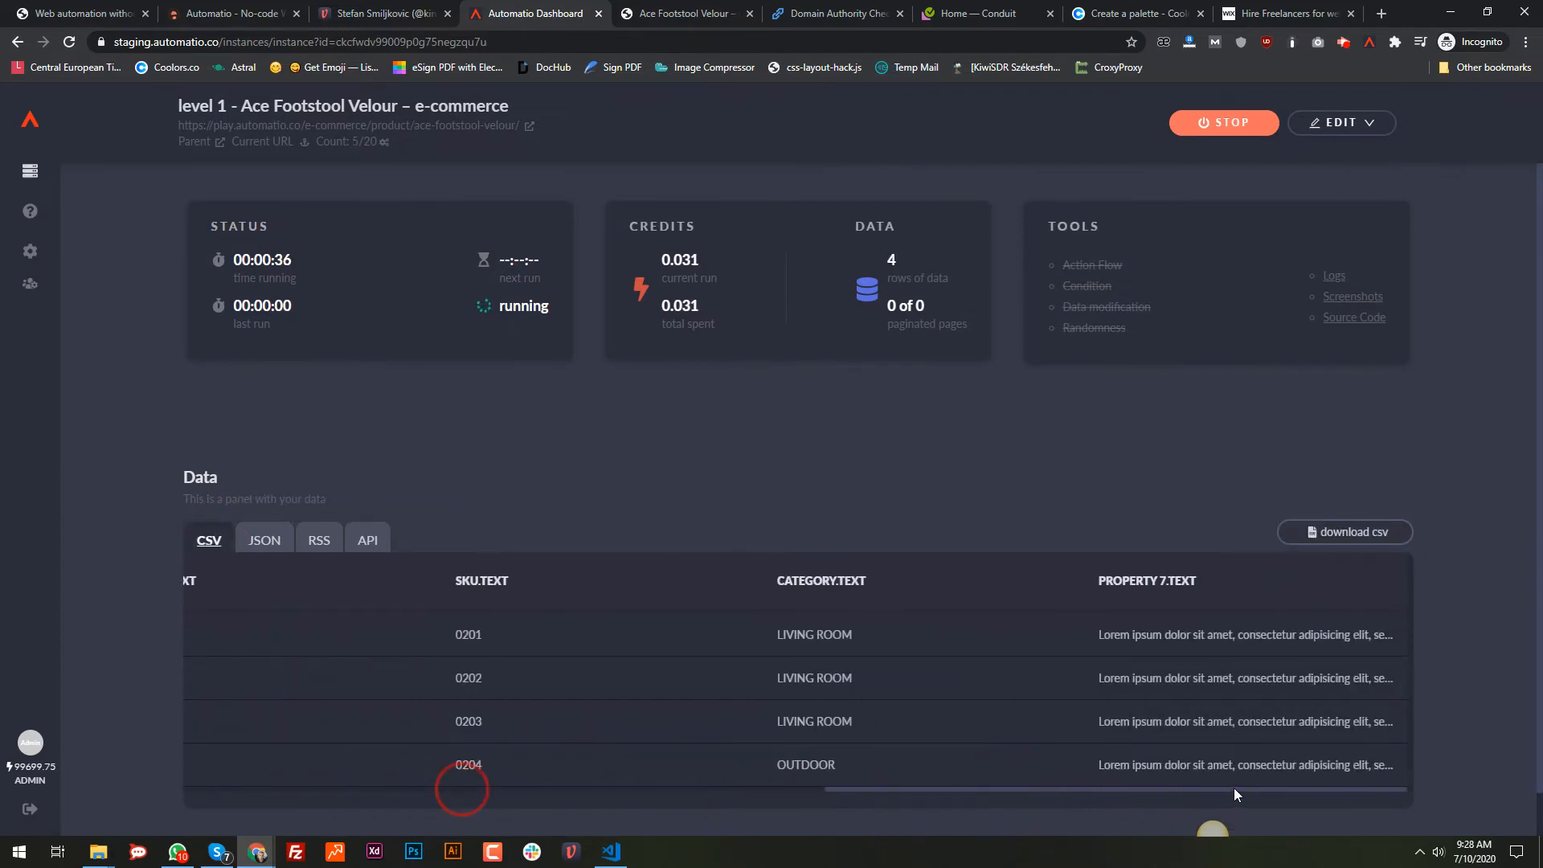
left_click_drag(1121, 793, 408, 786)
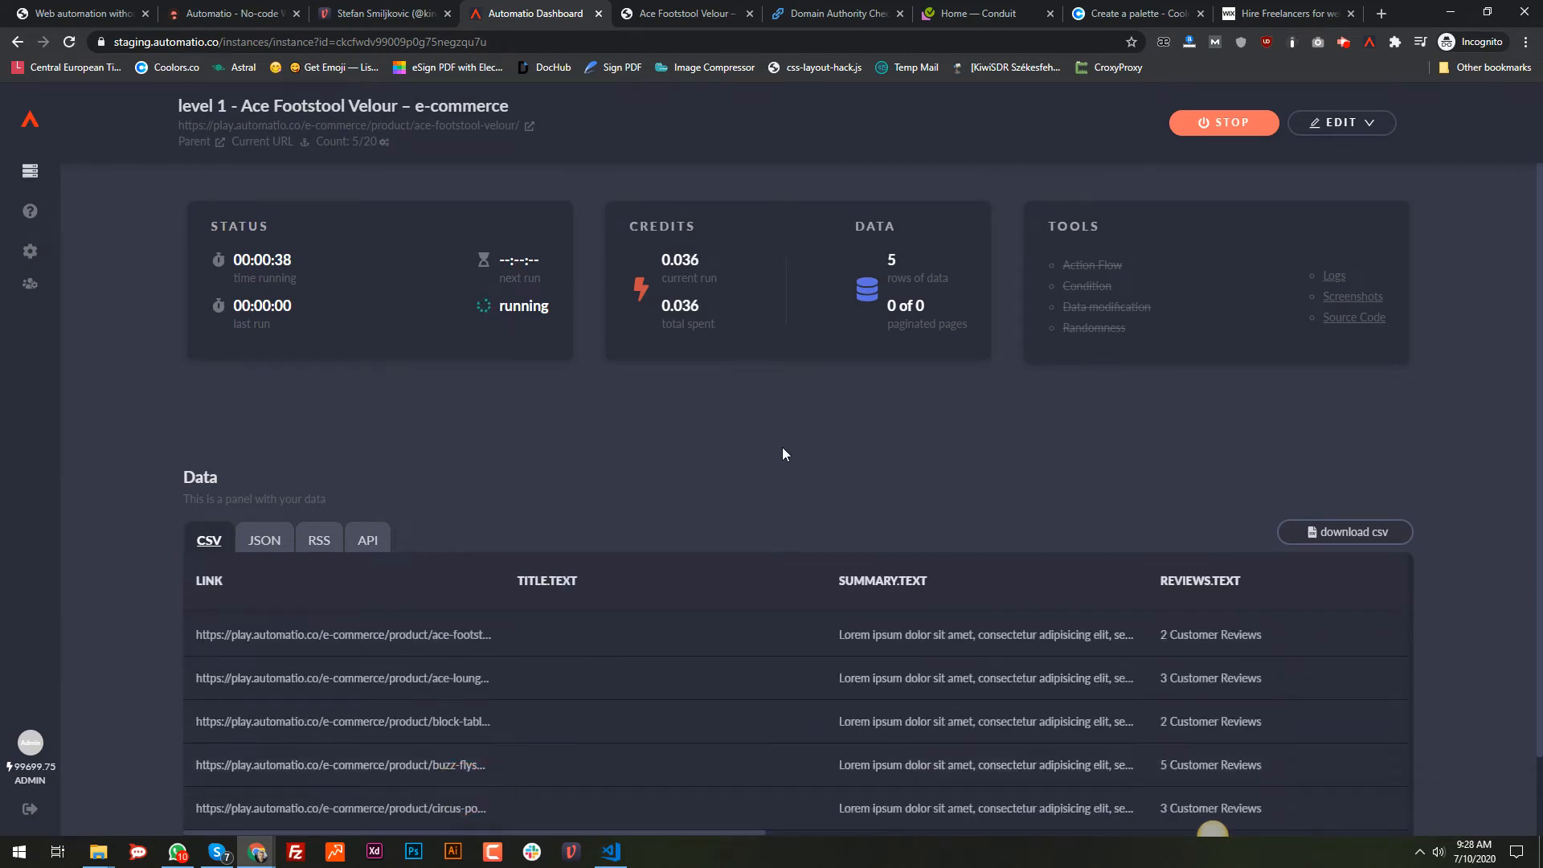
scroll(784, 447, "down", 1)
scroll(786, 447, "up", 2)
scroll(715, 657, "down", 2)
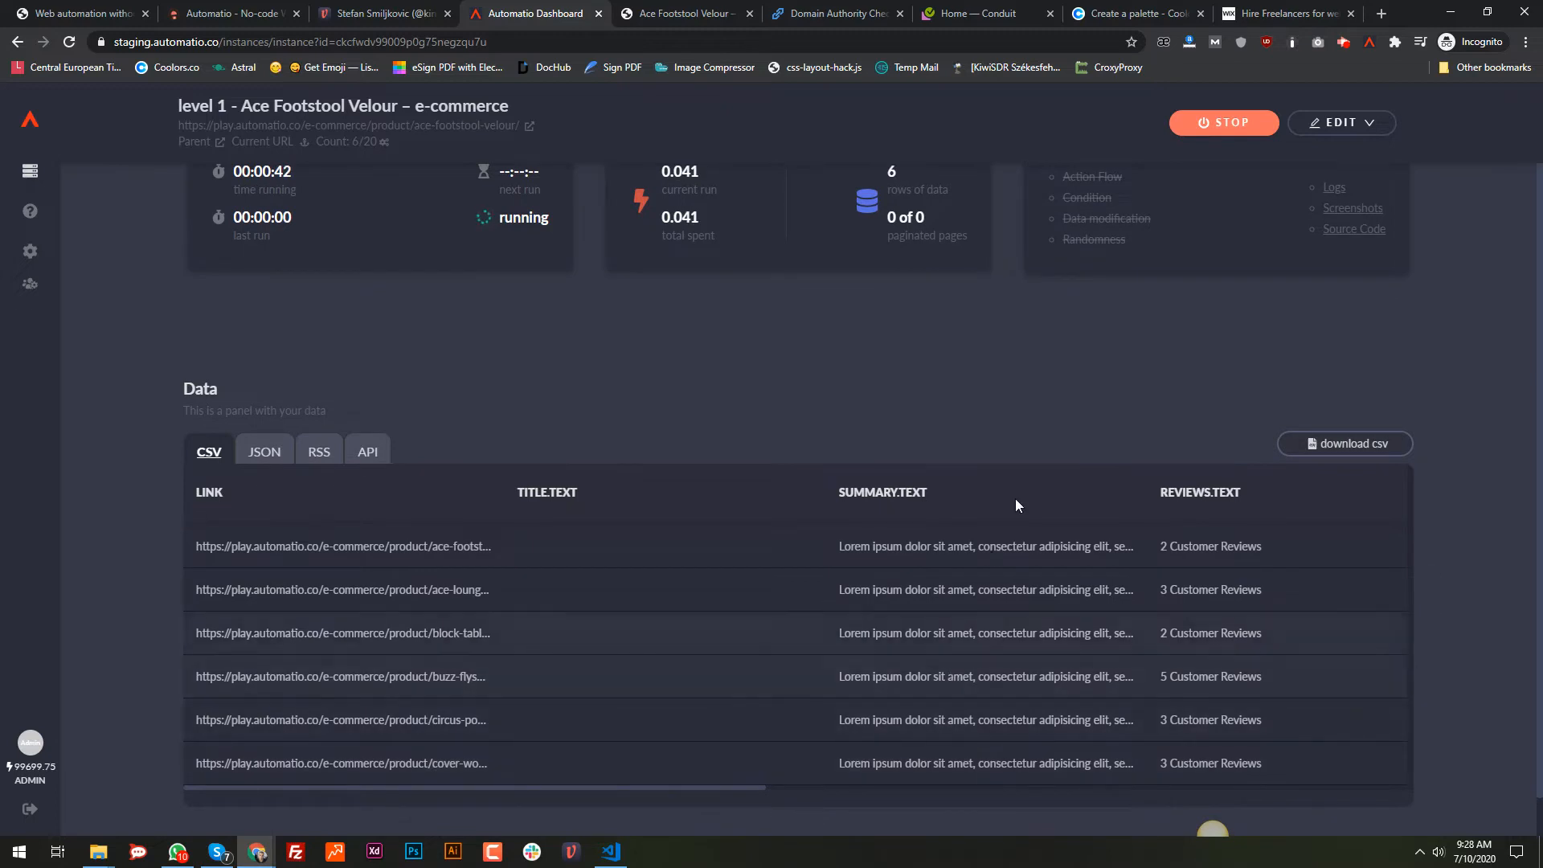
scroll(1028, 450, "up", 1)
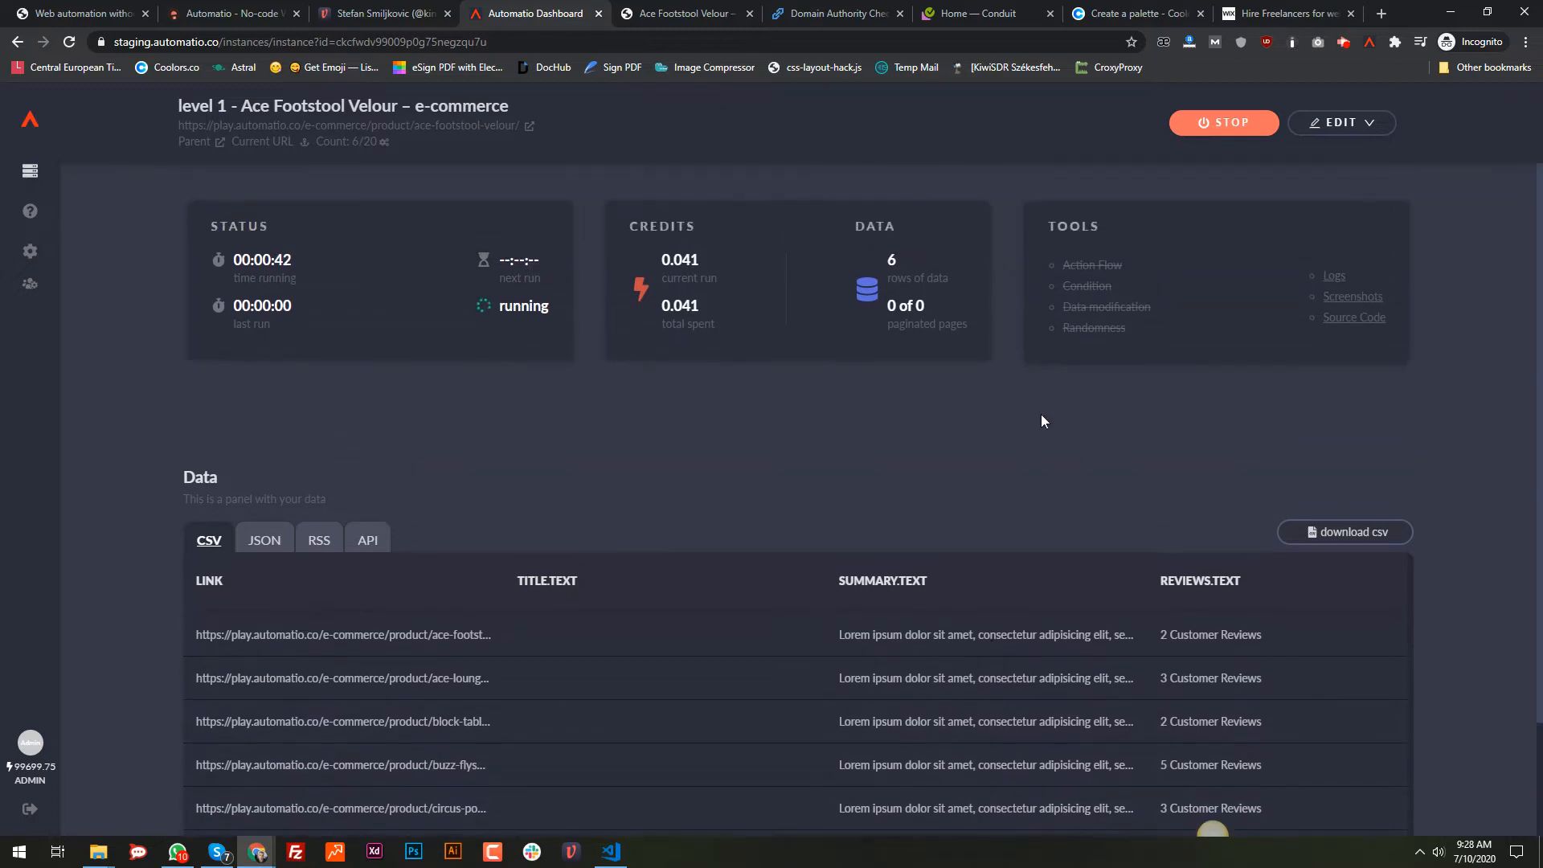
left_click(1335, 320)
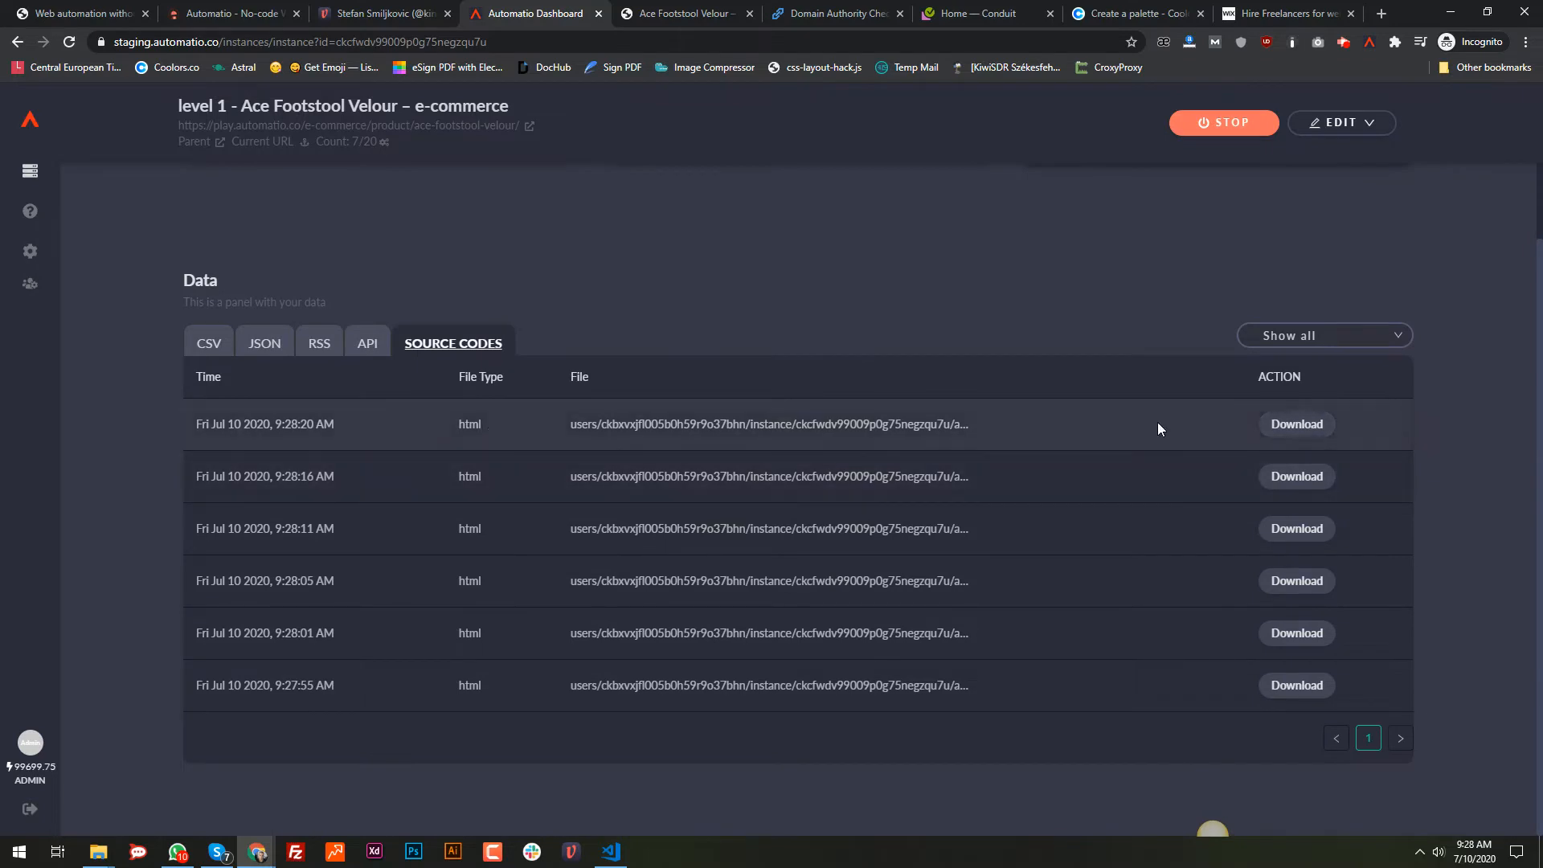
Step: Download the newest saved HTML source file, preview it in a browser tab, then close it
left_click(1289, 426)
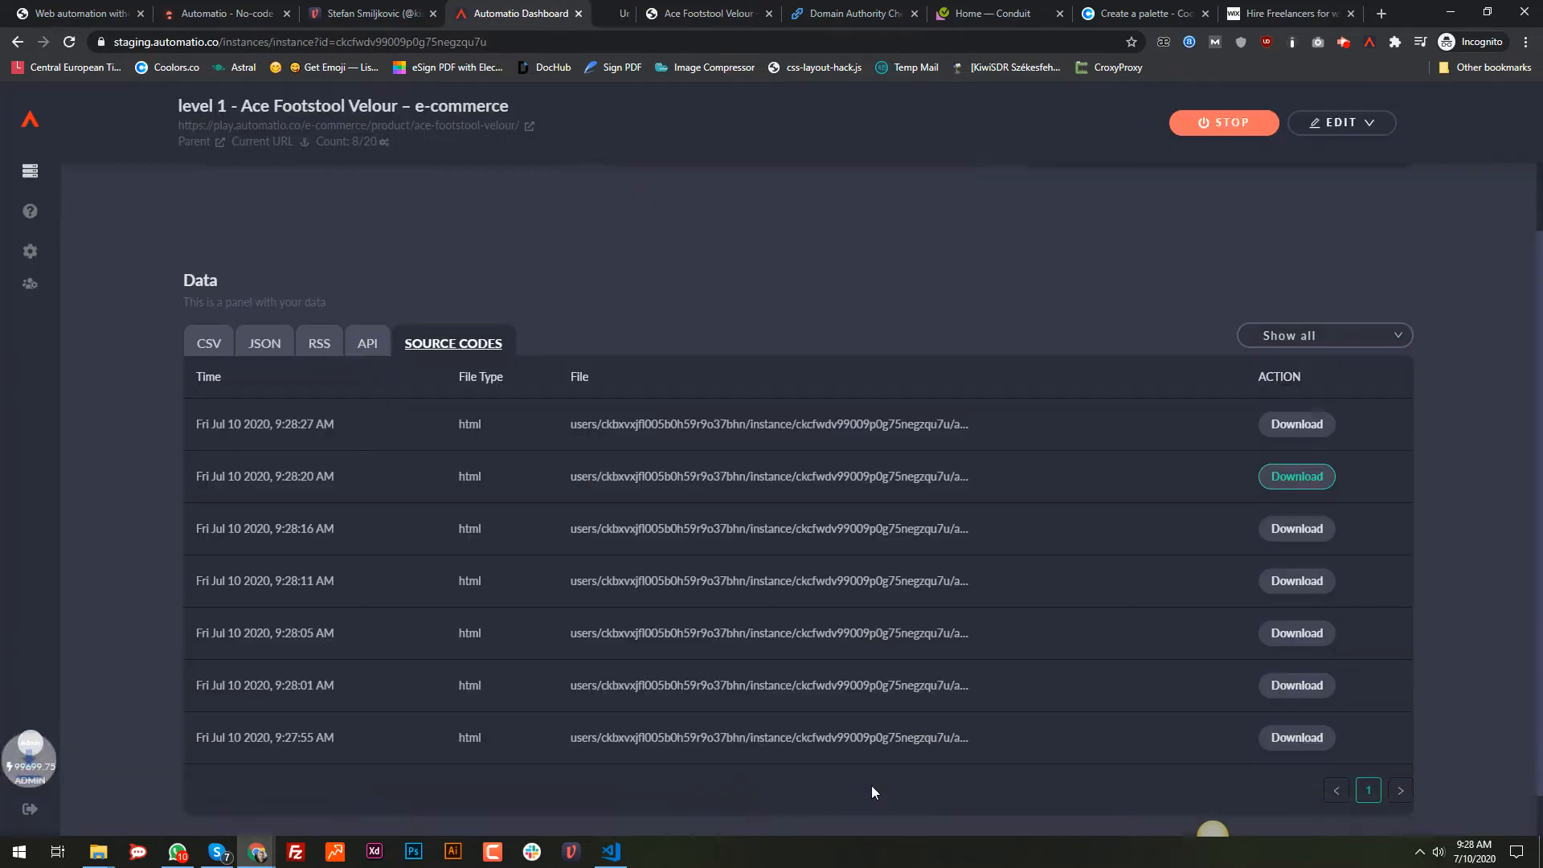
left_click_drag(90, 818, 1363, 21)
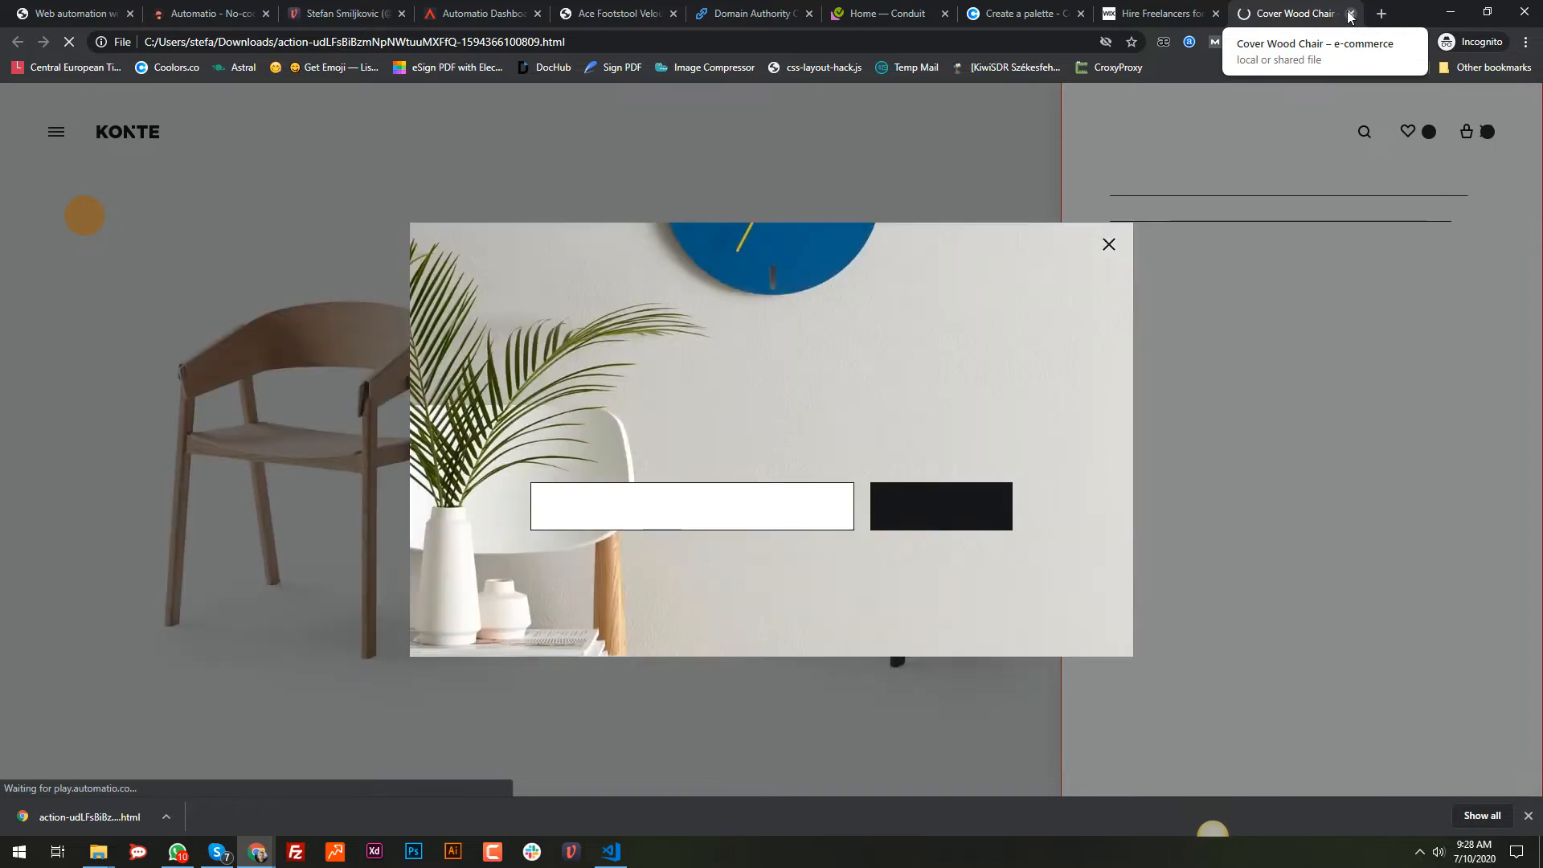
left_click(1350, 13)
left_click(539, 10)
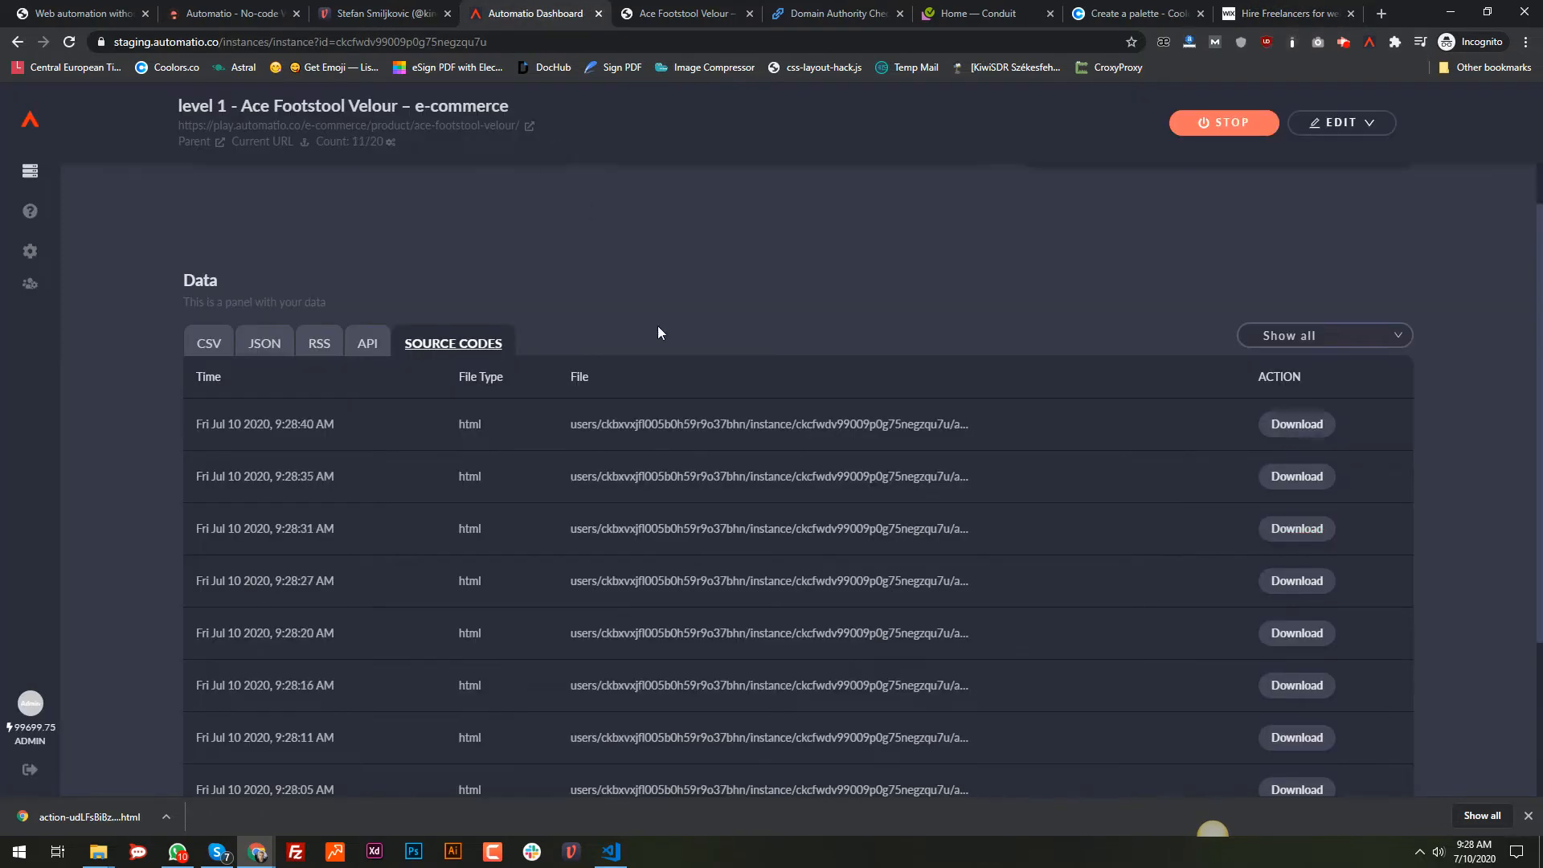
Step: Download the scraped data as CSV and return to the Ace Footstool Velour editor tab
scroll(235, 451, "up", 3)
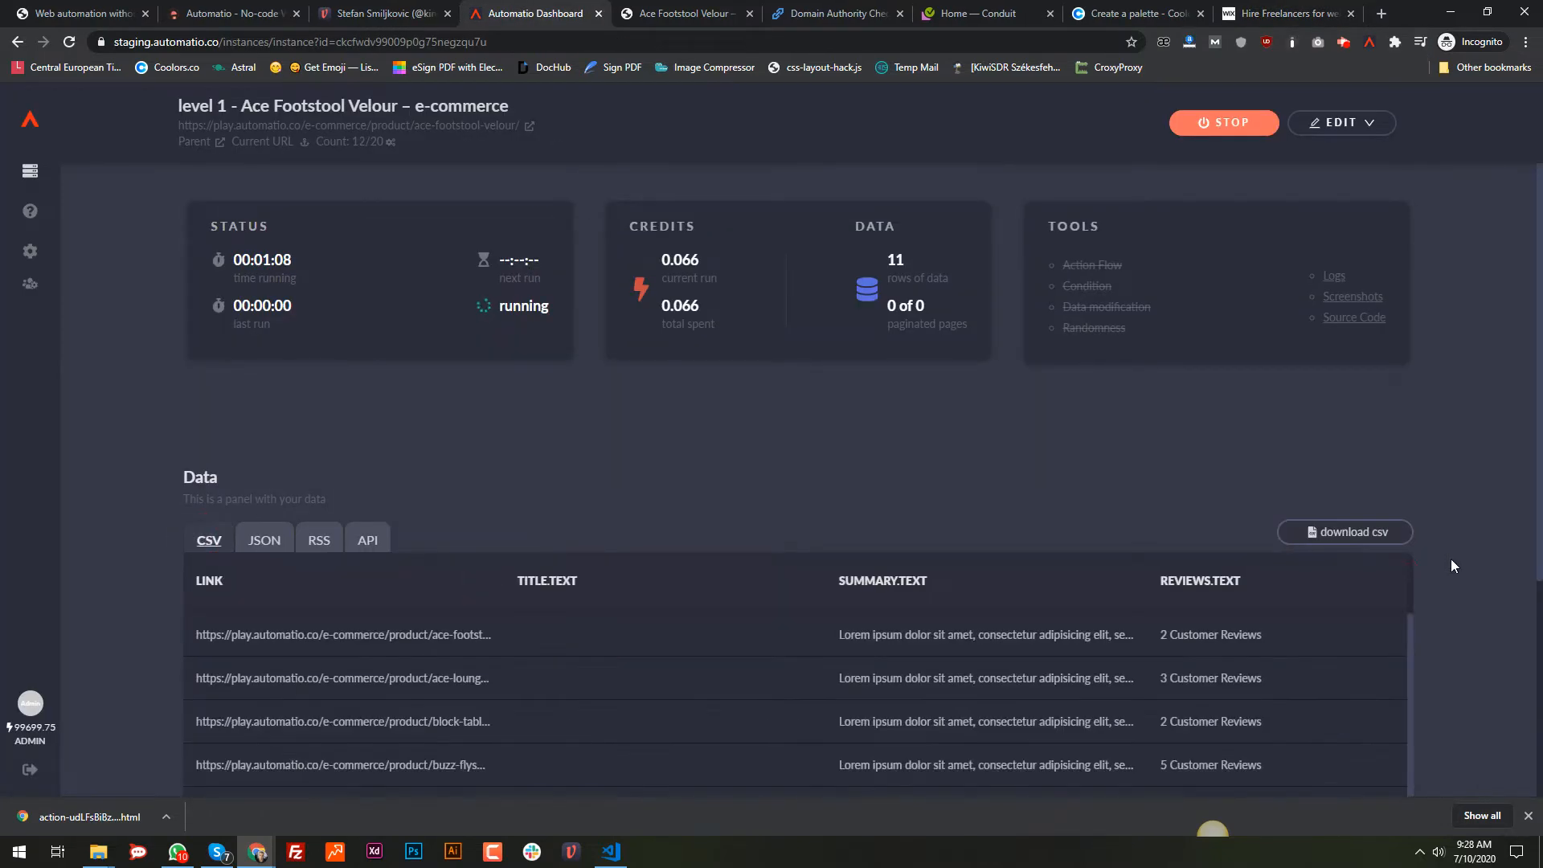
left_click(1362, 534)
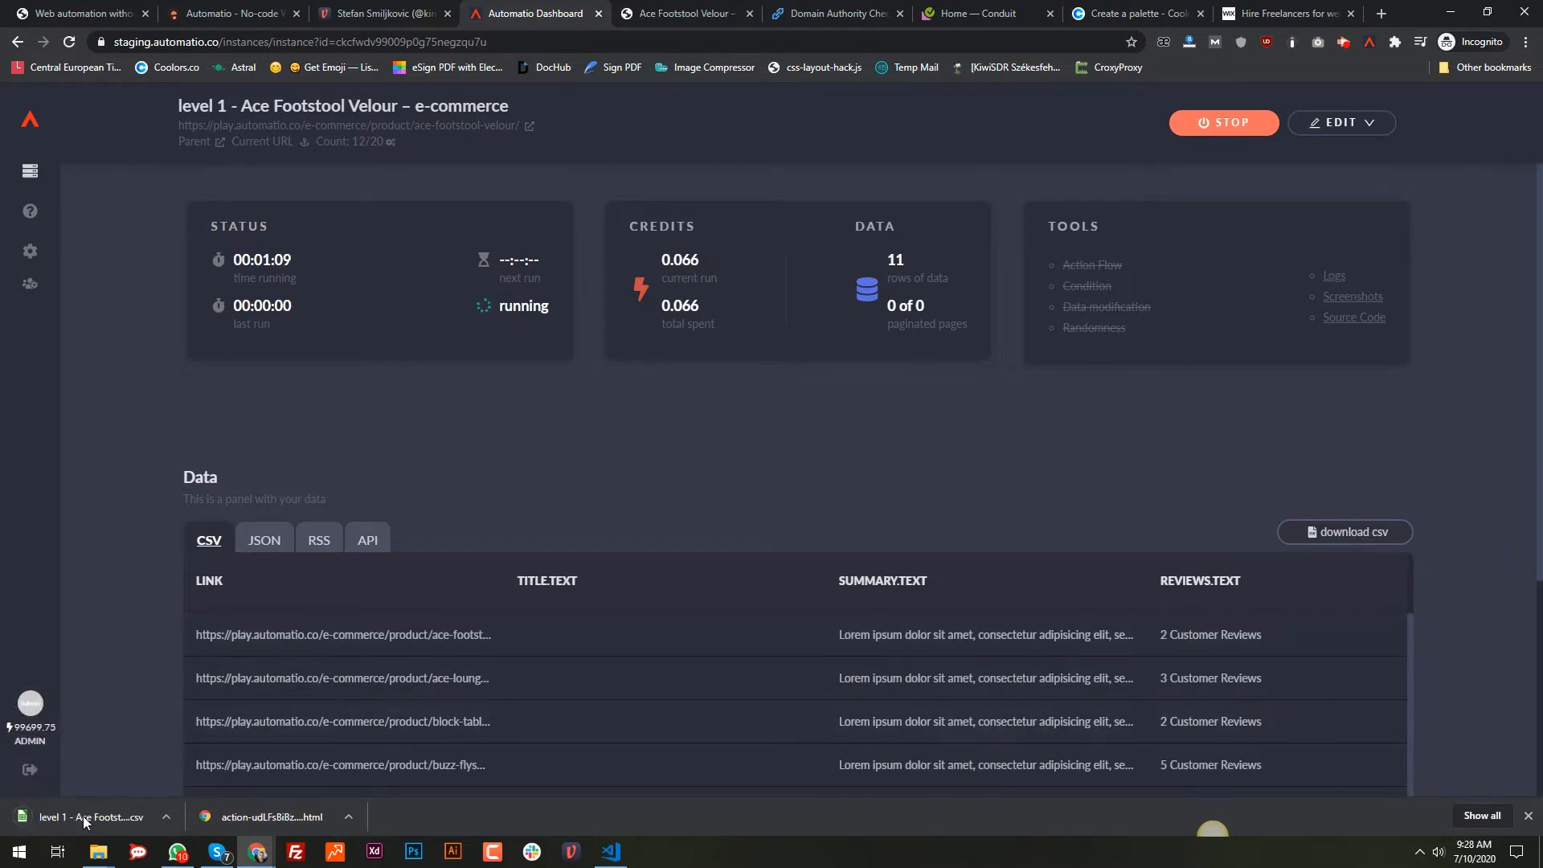
mouse_move(177, 851)
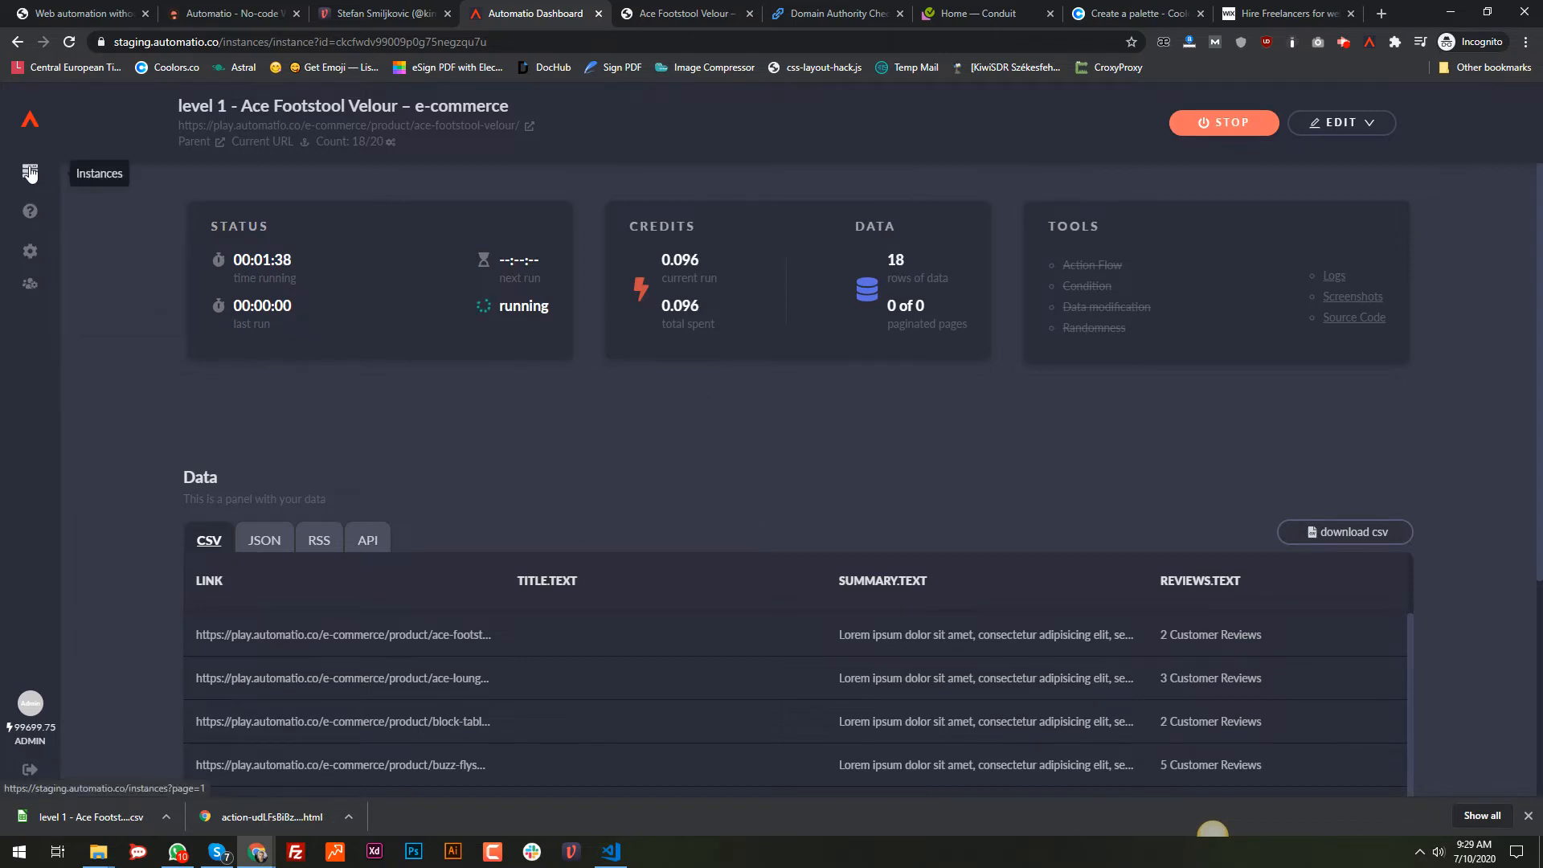
left_click(673, 14)
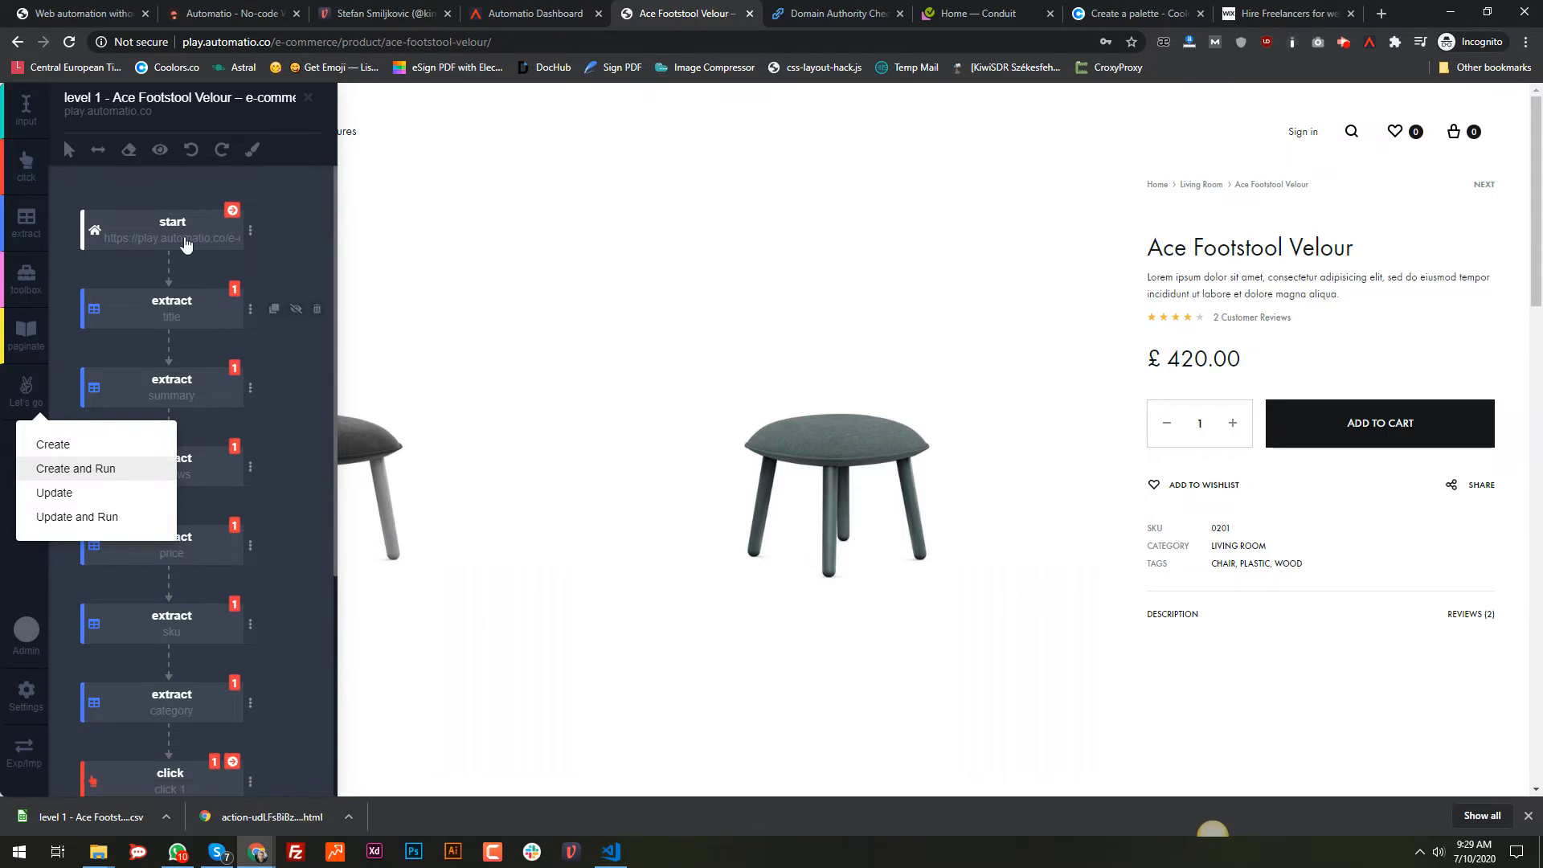
Step: Append a Standard paginate step to the flow, then switch to the Domain Authority Checker
left_click(169, 193)
left_click(26, 333)
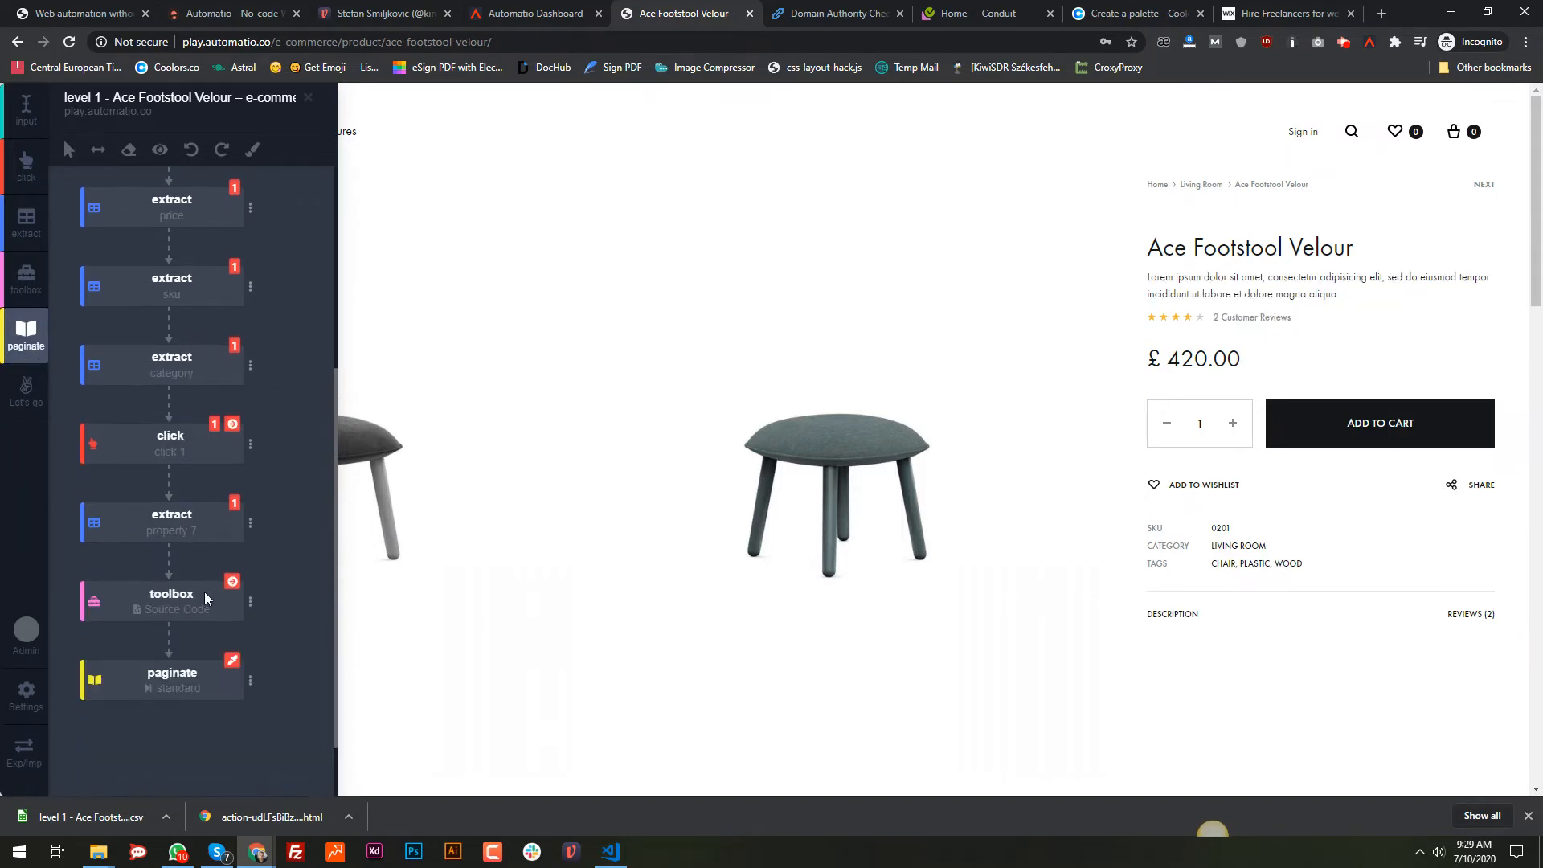
left_click(250, 601)
scroll(185, 671, "down", 1)
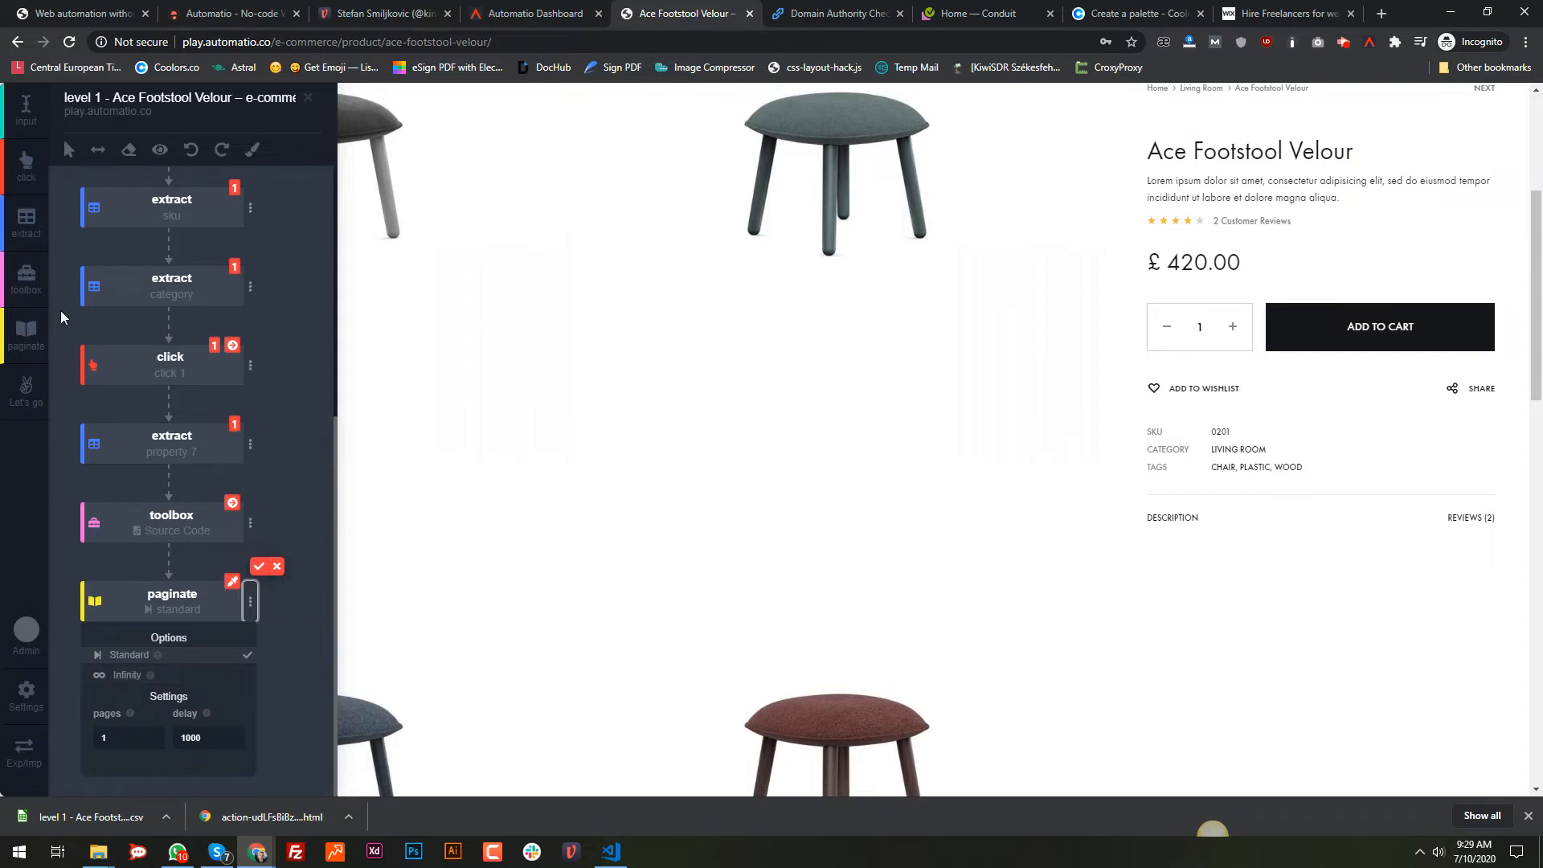
scroll(117, 381, "up", 5)
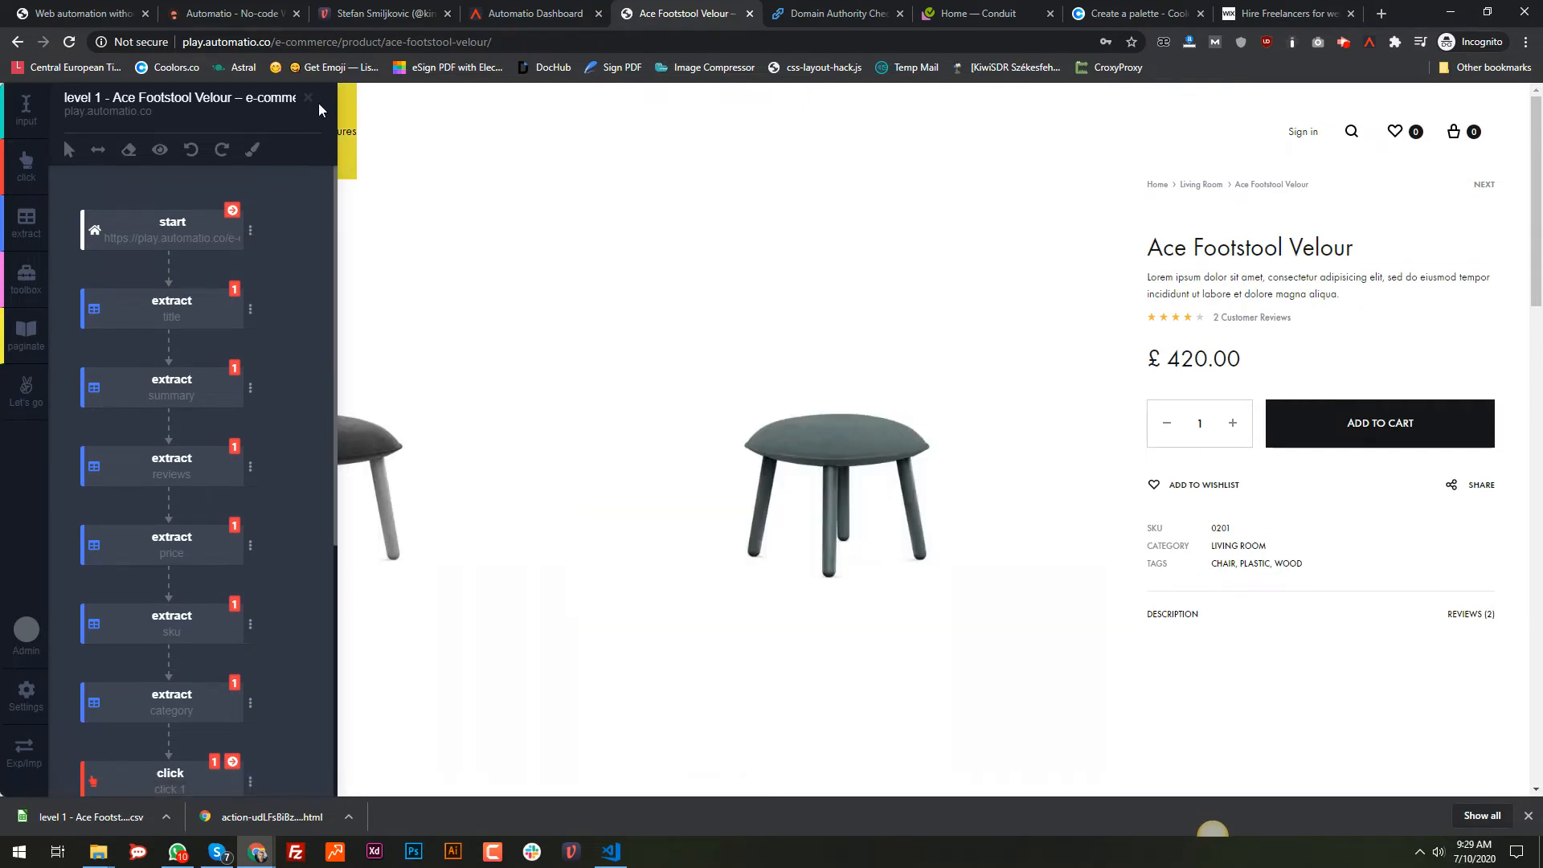
left_click(832, 13)
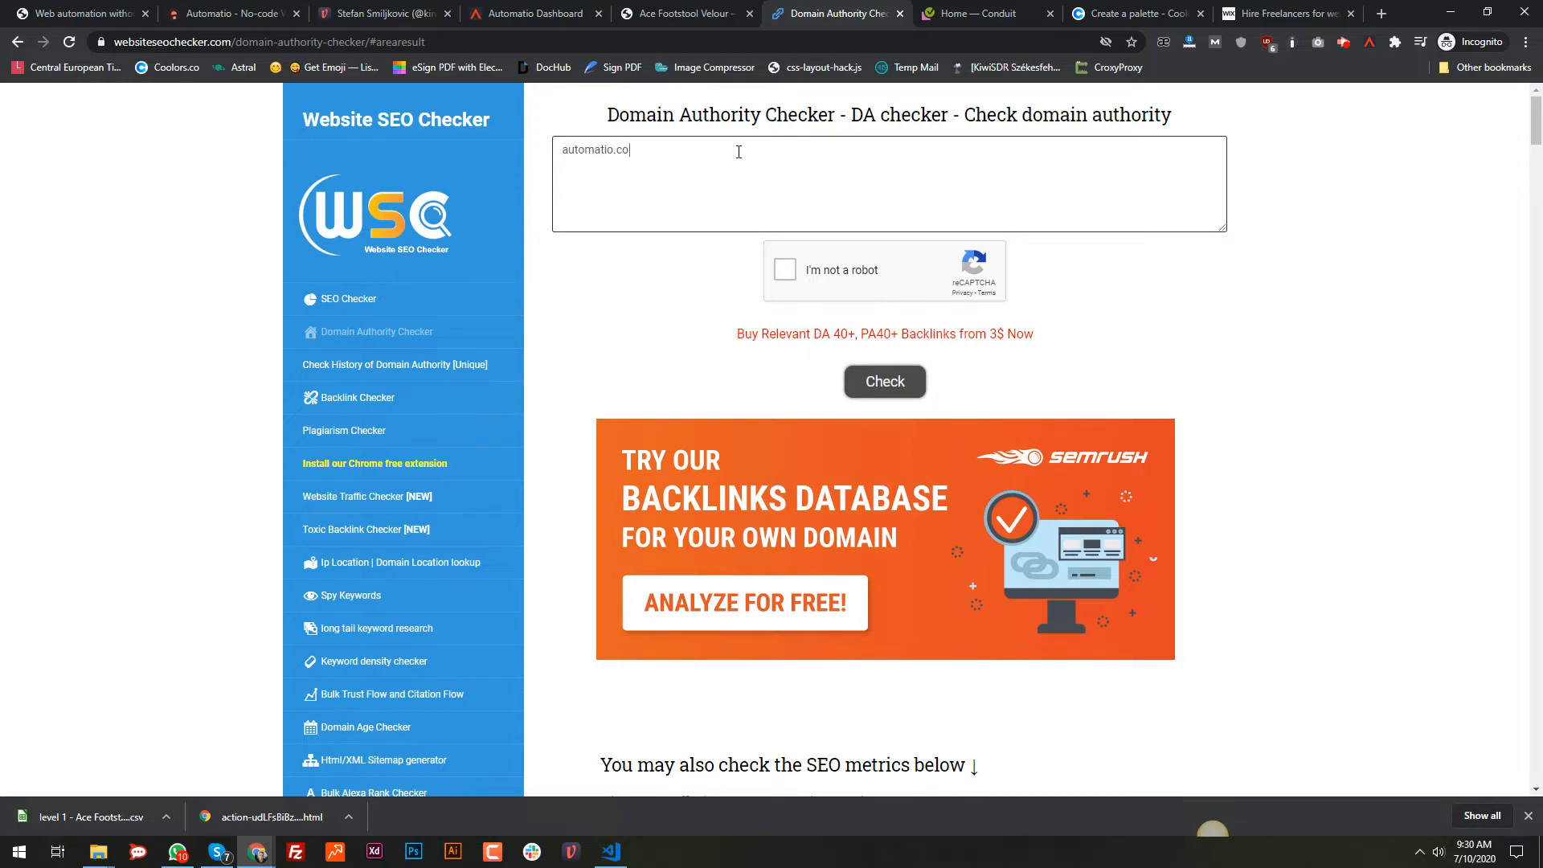
Step: Check automatio.co's domain authority and start a new Automatio bot on this page
left_click_drag(739, 152, 541, 152)
left_click(876, 392)
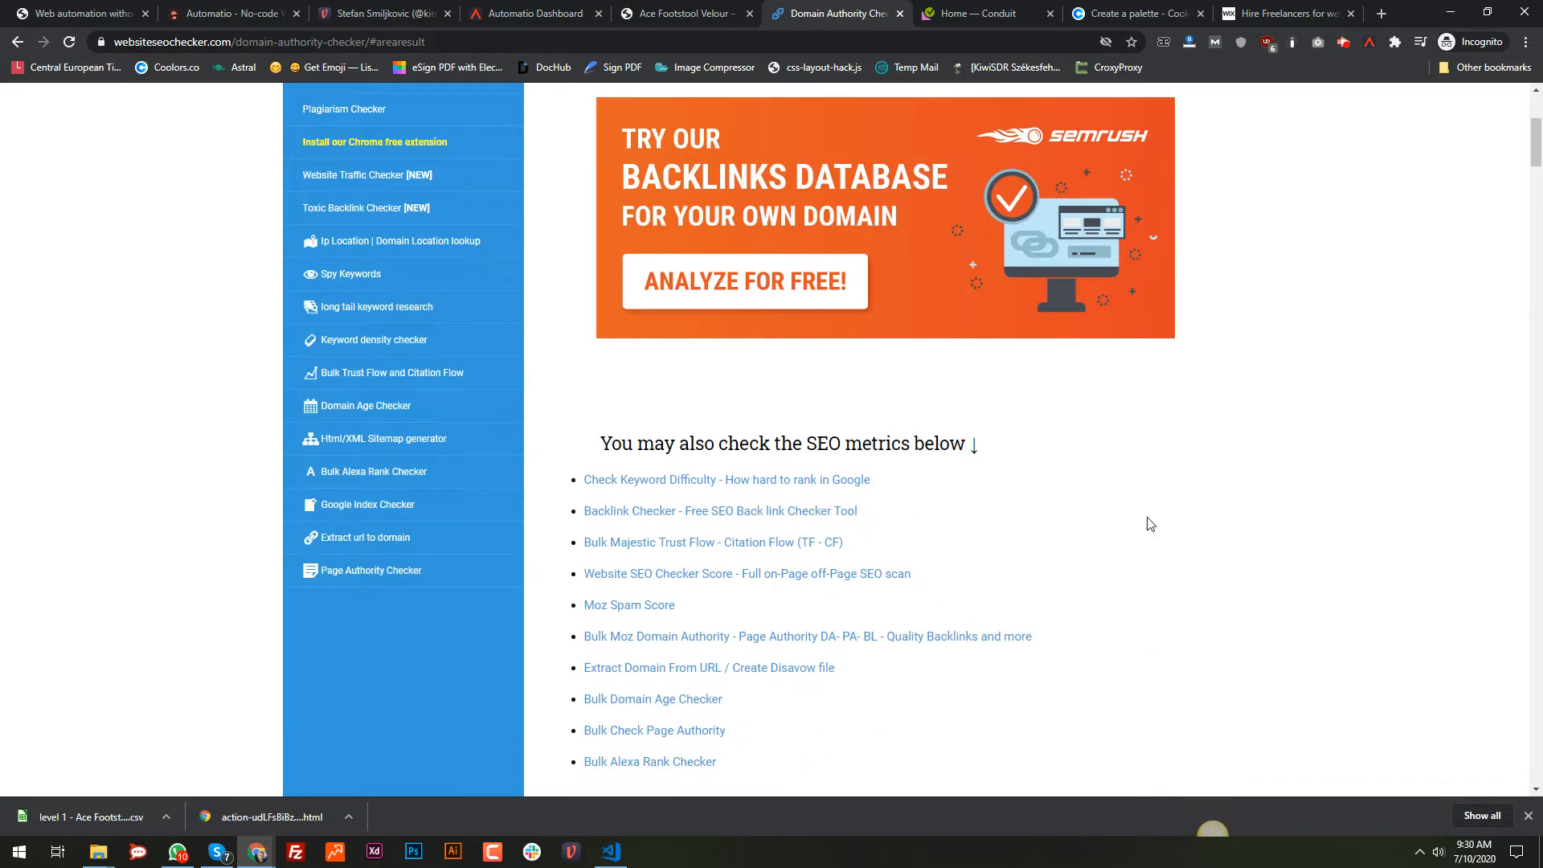
left_click(1371, 42)
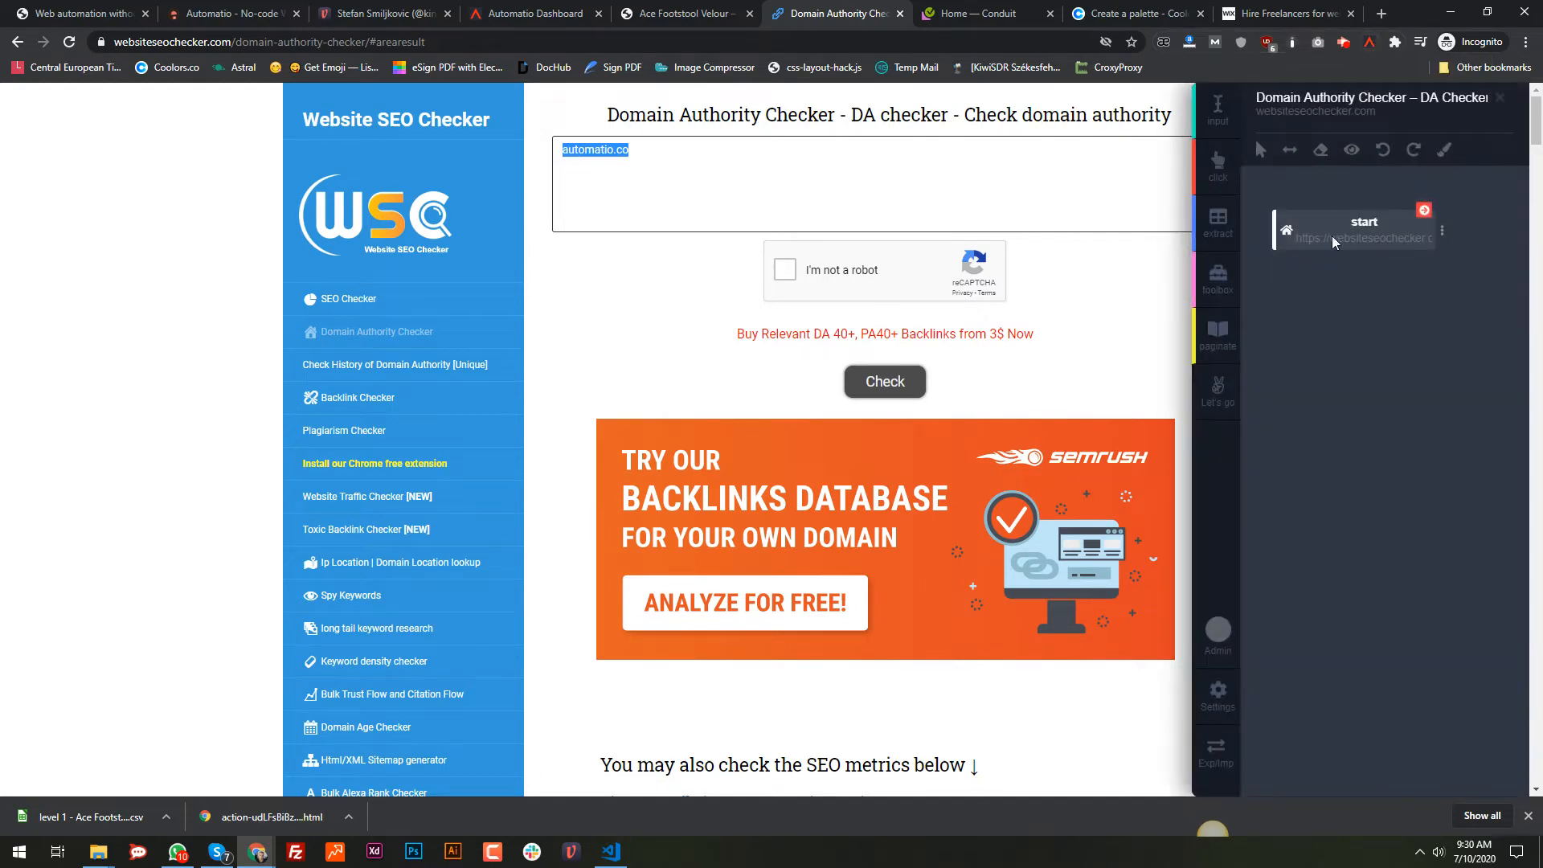
Step: Clear the existing domain from the page's domain box
left_click(864, 157)
double_click(864, 157)
key("ctrl+a")
key("BackSpace")
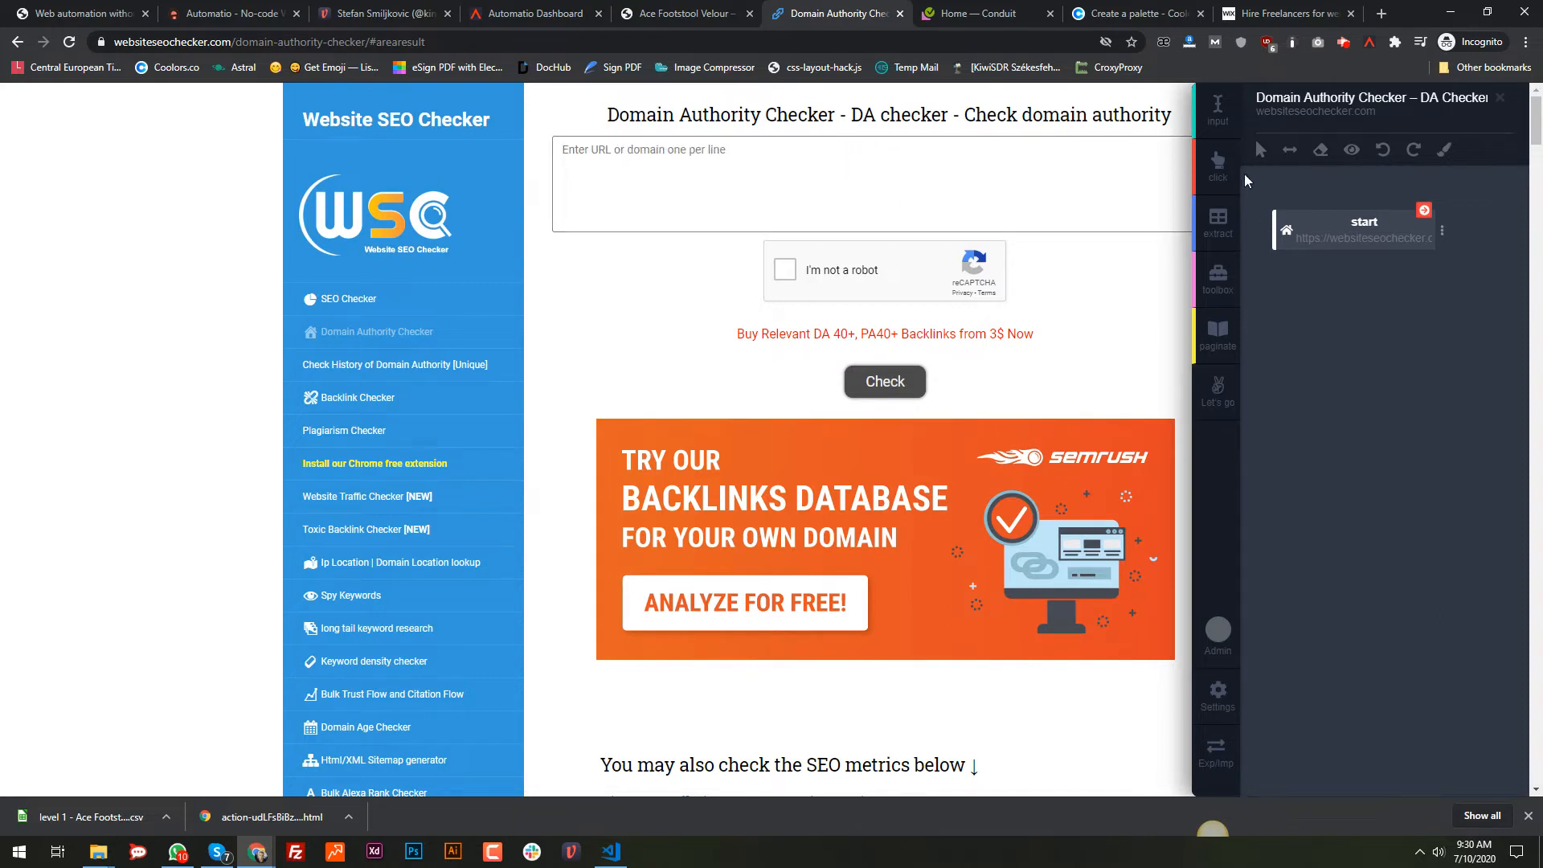
Step: Add and test an input step typing automatio.co into the domain box, followed by a toolbox step
left_click(1219, 115)
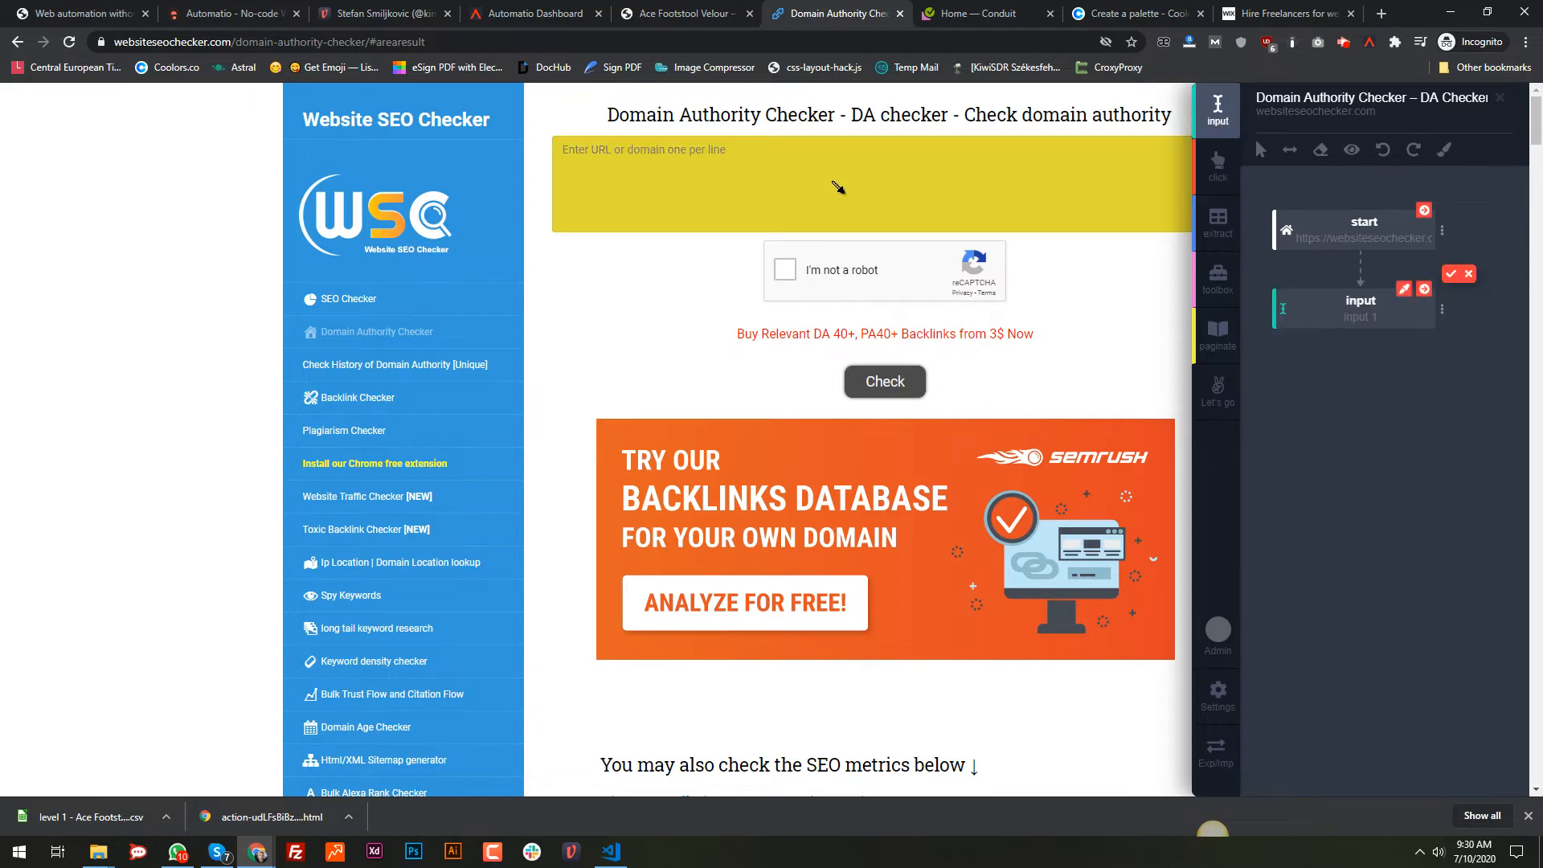
left_click(643, 183)
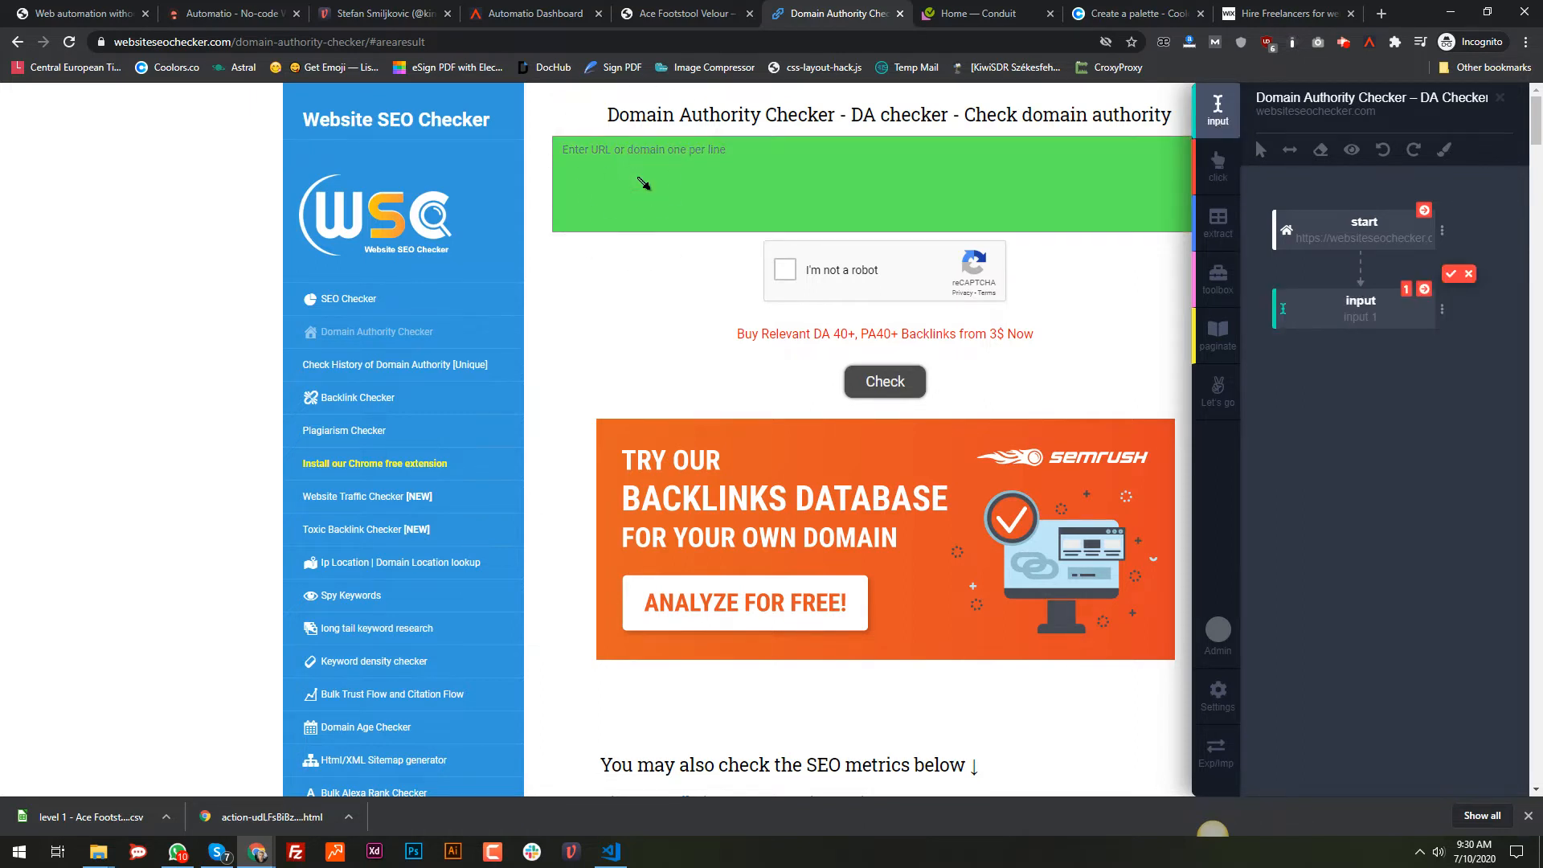
left_click(1451, 277)
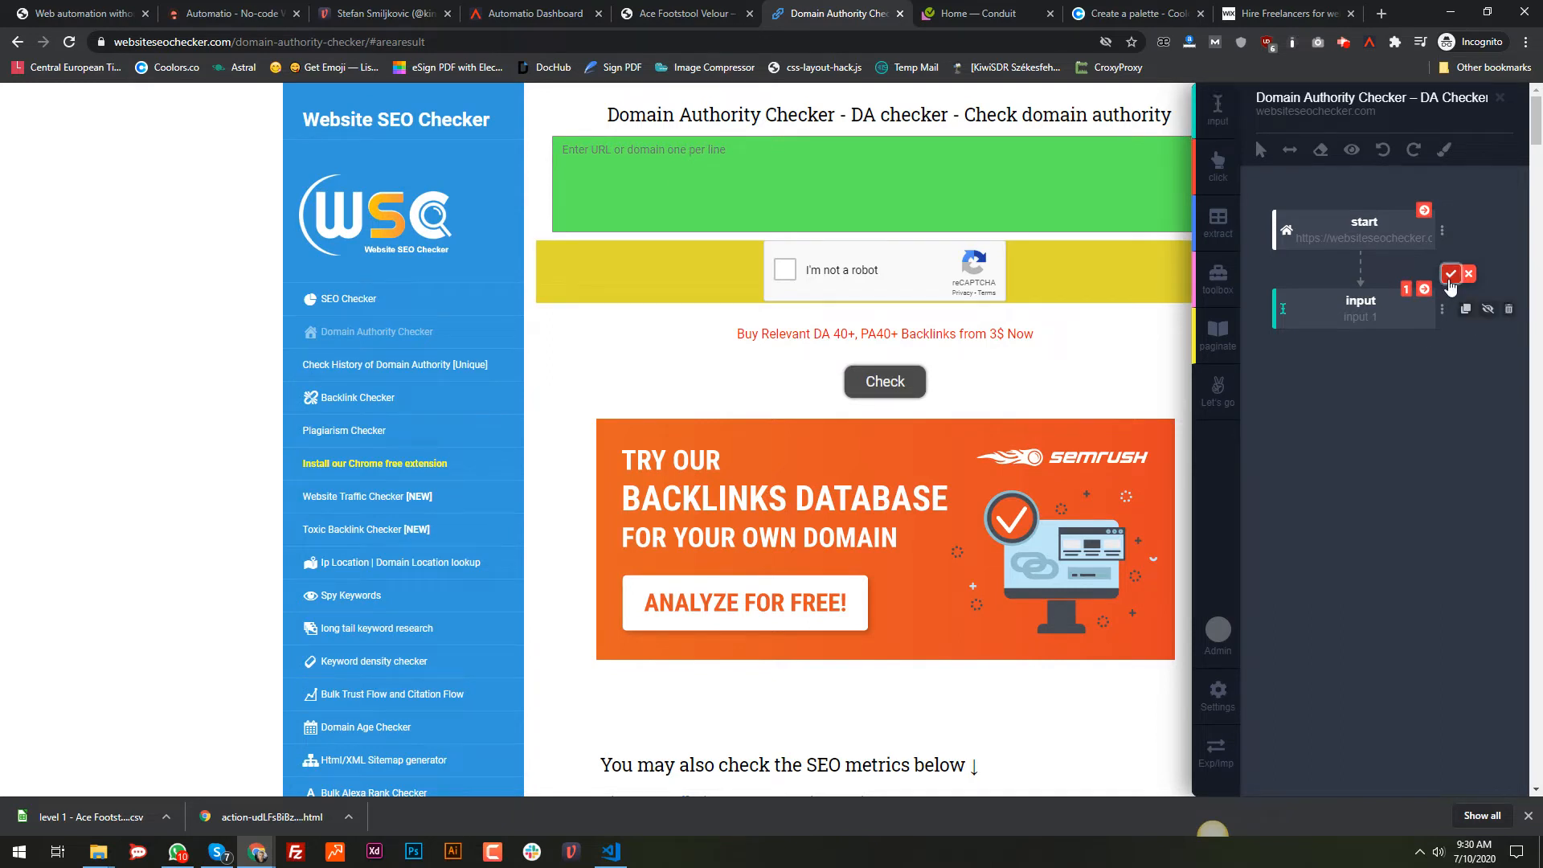
left_click(1442, 308)
left_click(1358, 453)
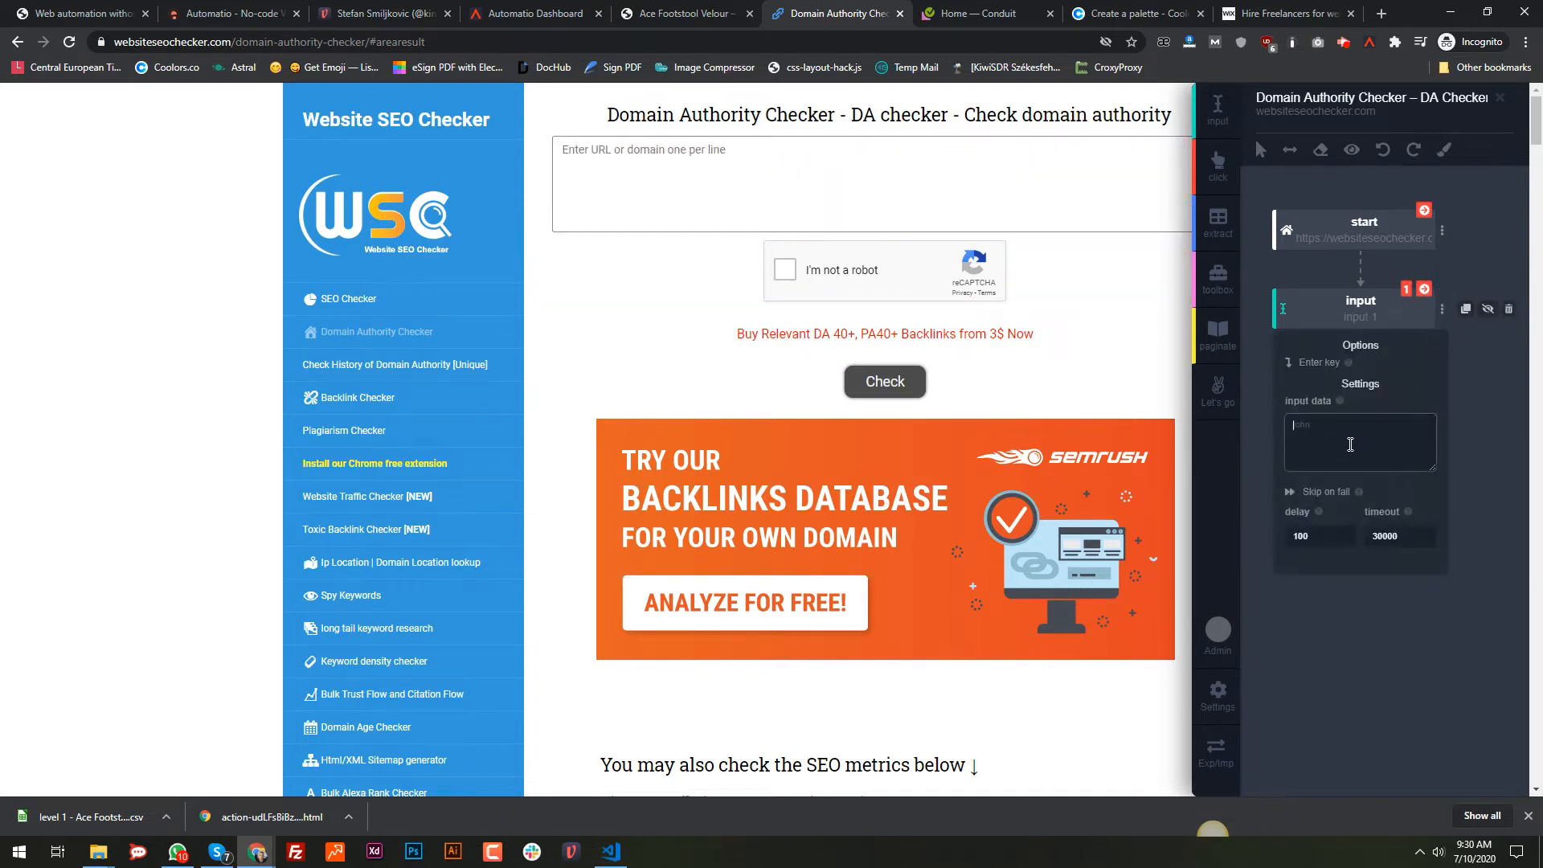
type("automa")
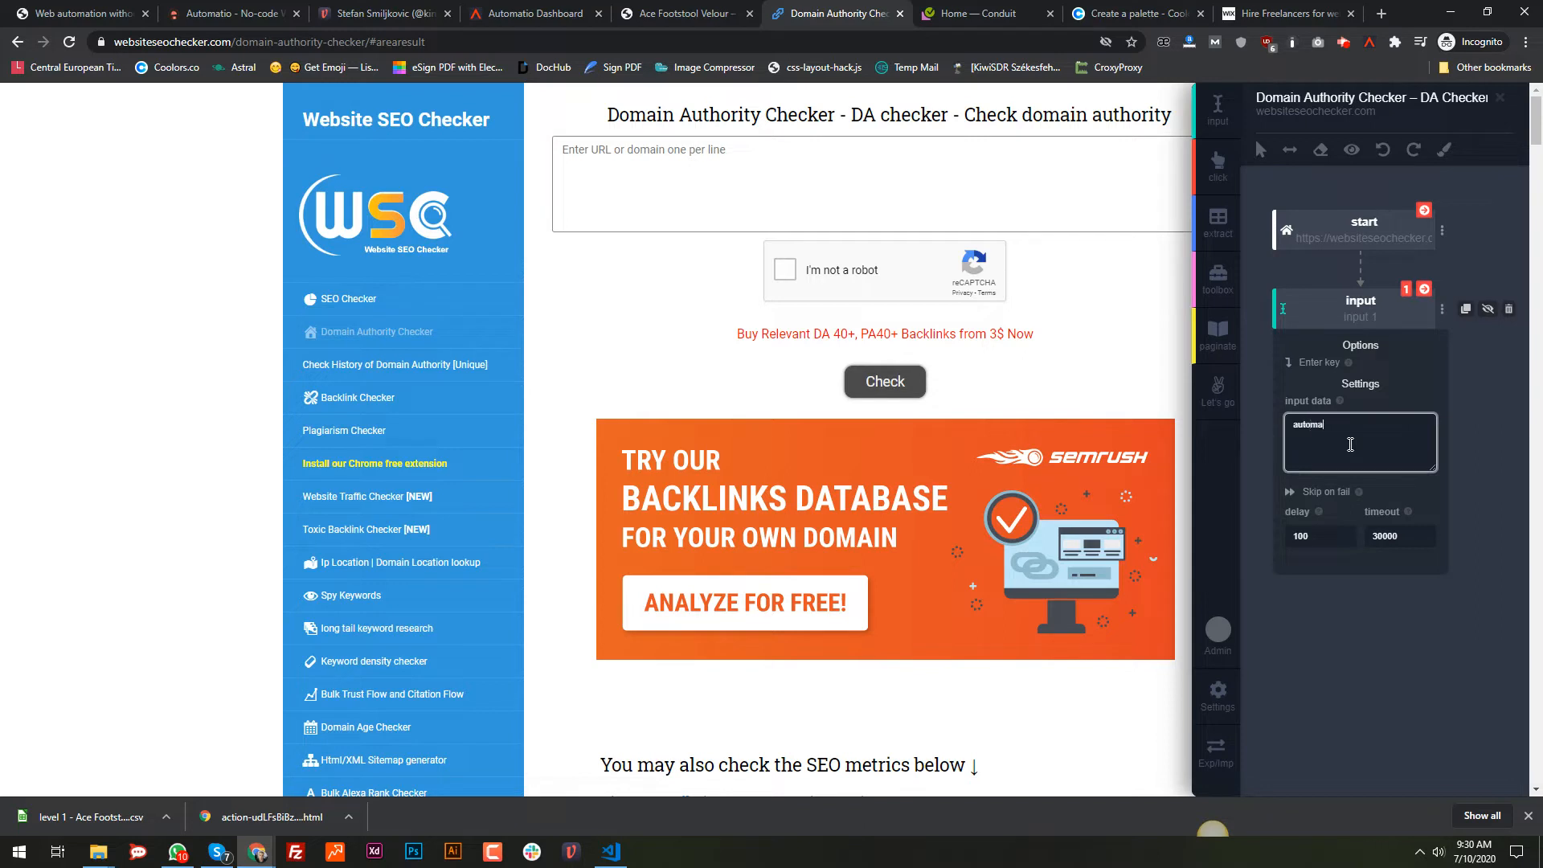
type("tion")
left_click(1425, 292)
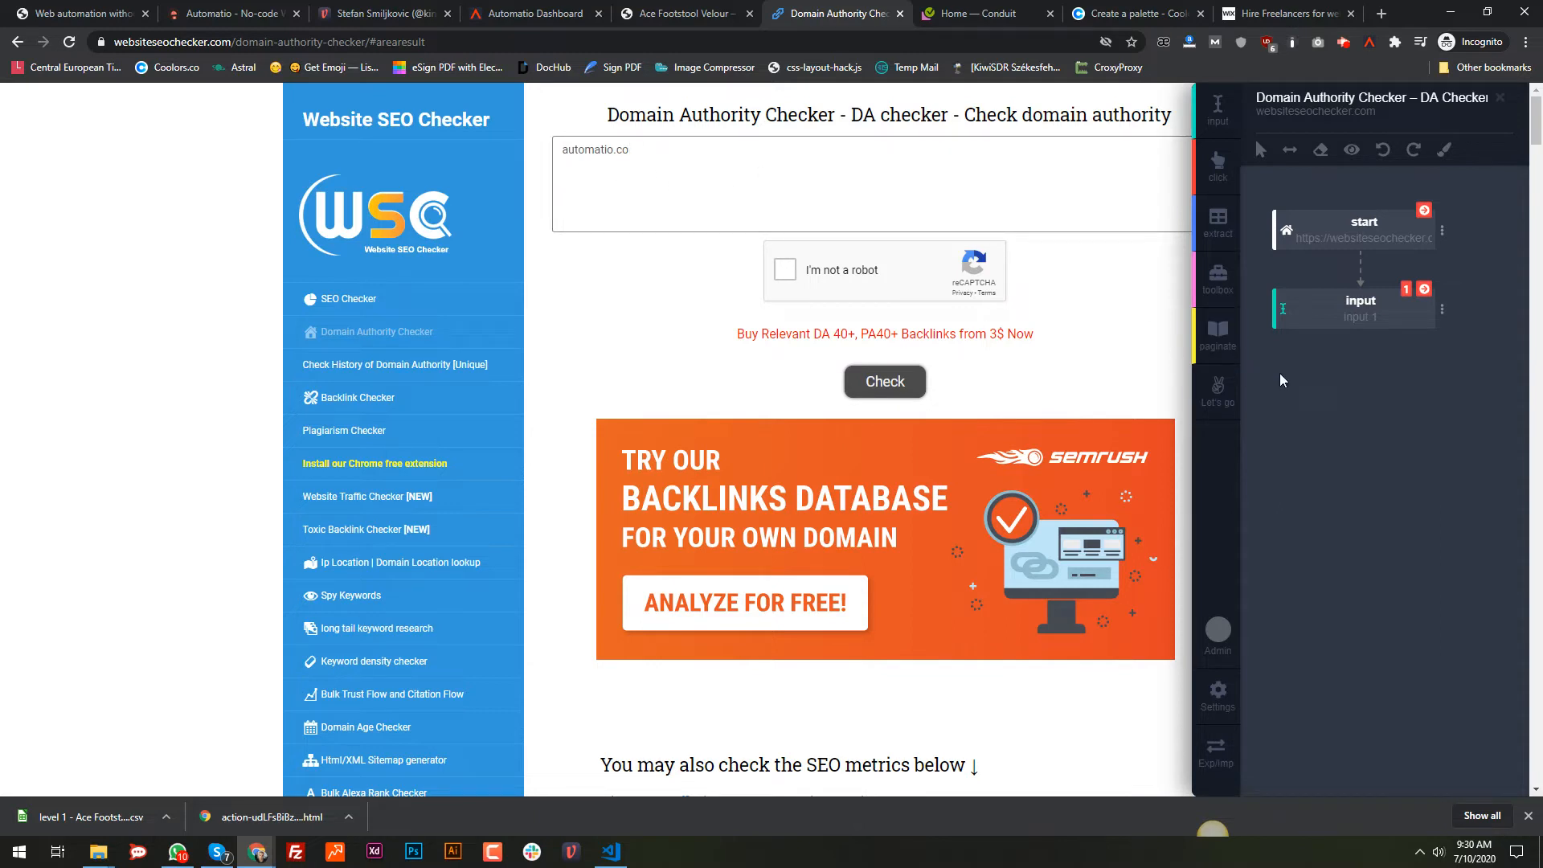
left_click(1218, 278)
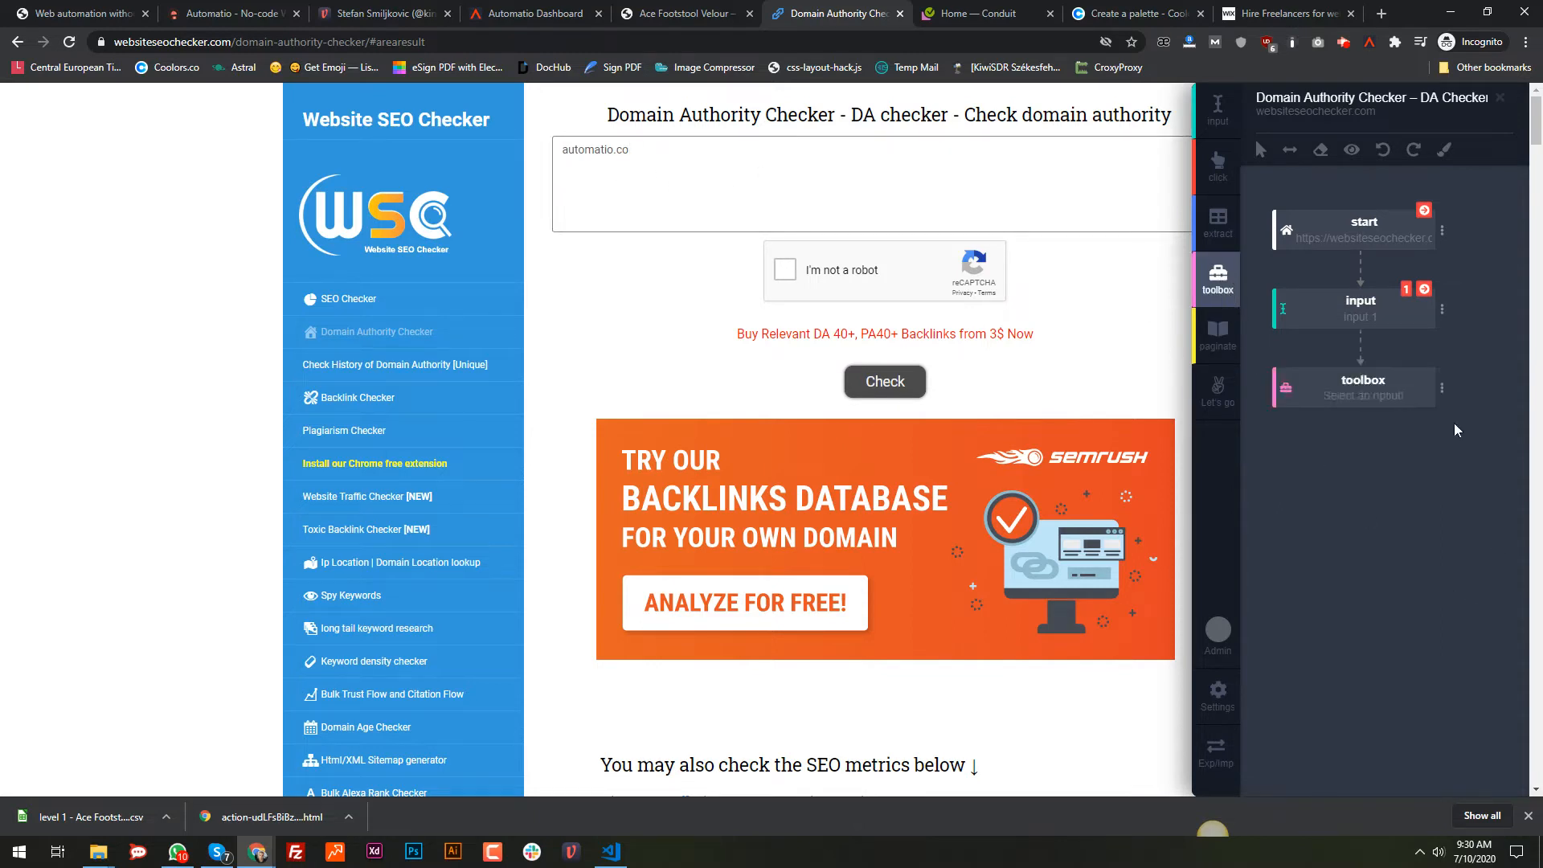
Step: Set the new toolbox step's action to ReCaptcha
left_click(1442, 389)
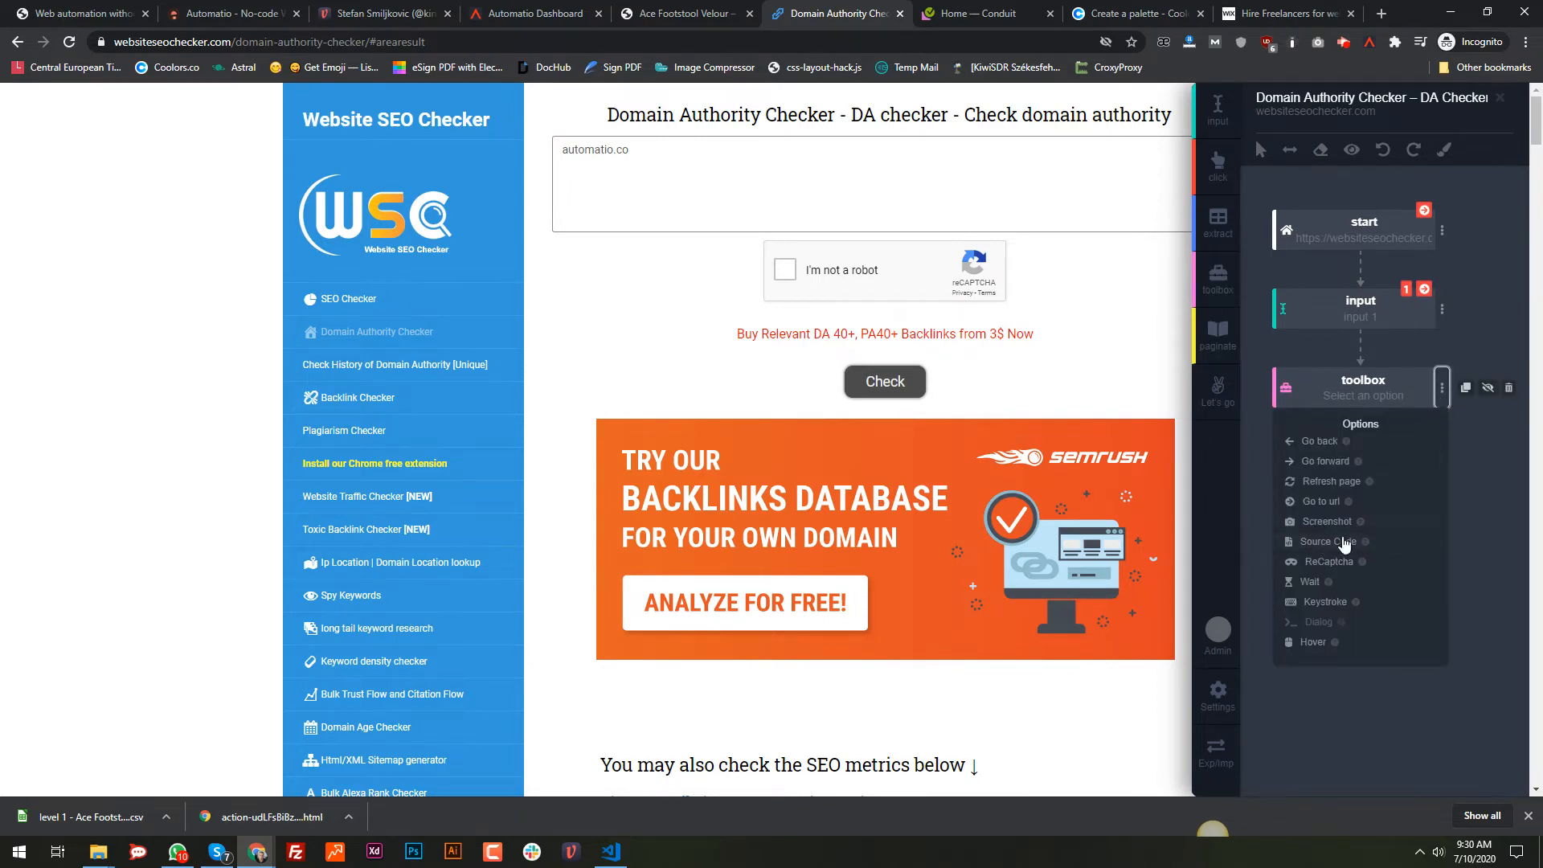
left_click(1332, 567)
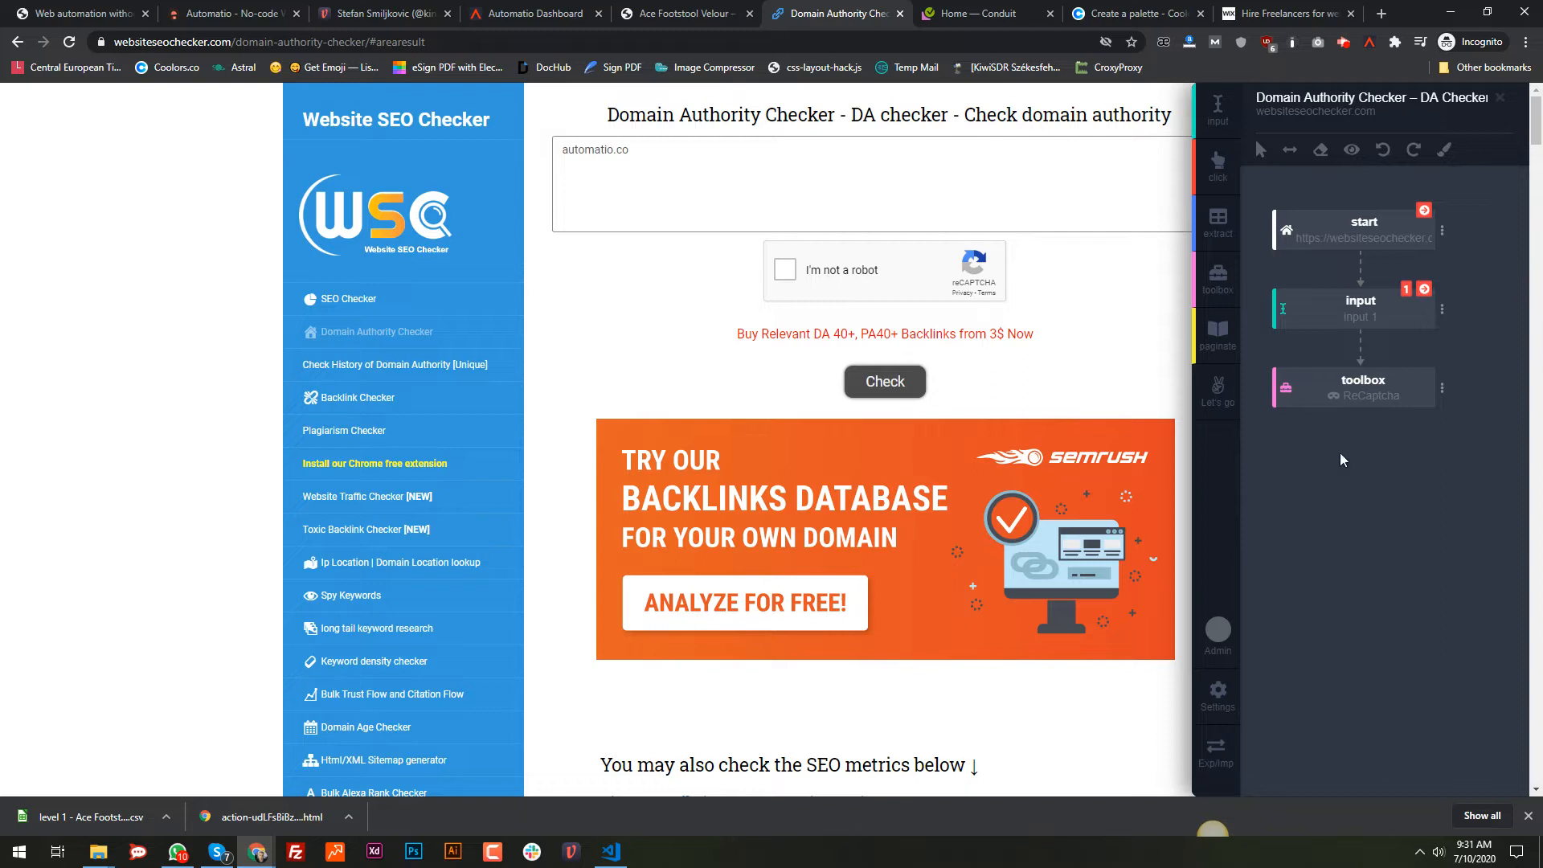
left_click(1217, 166)
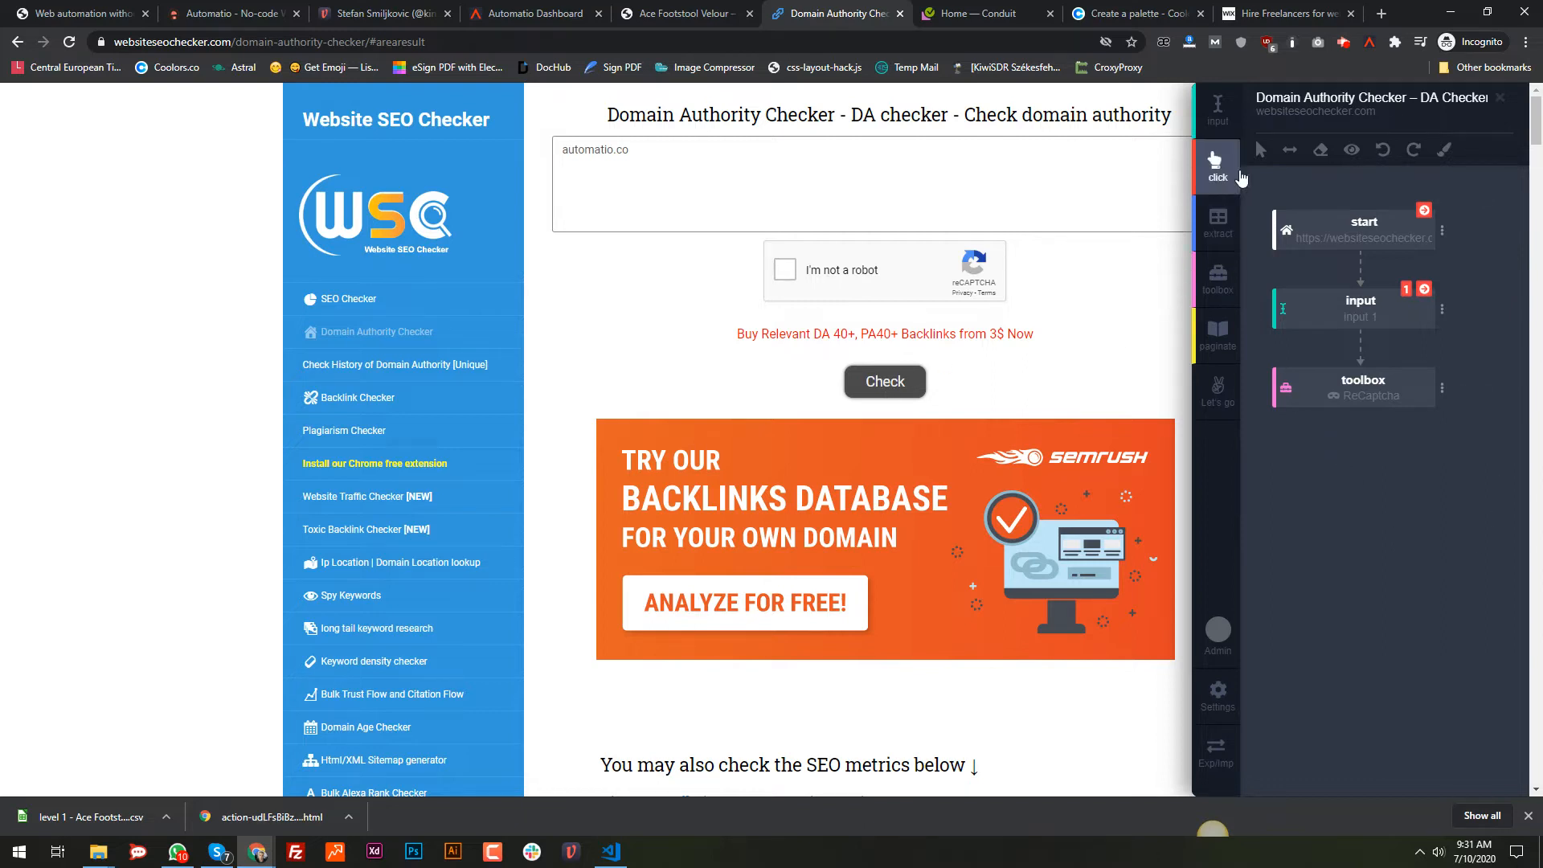
Step: Add a click step on the Check button, then solve the reCAPTCHA by selecting the tractor tiles
left_click(1215, 159)
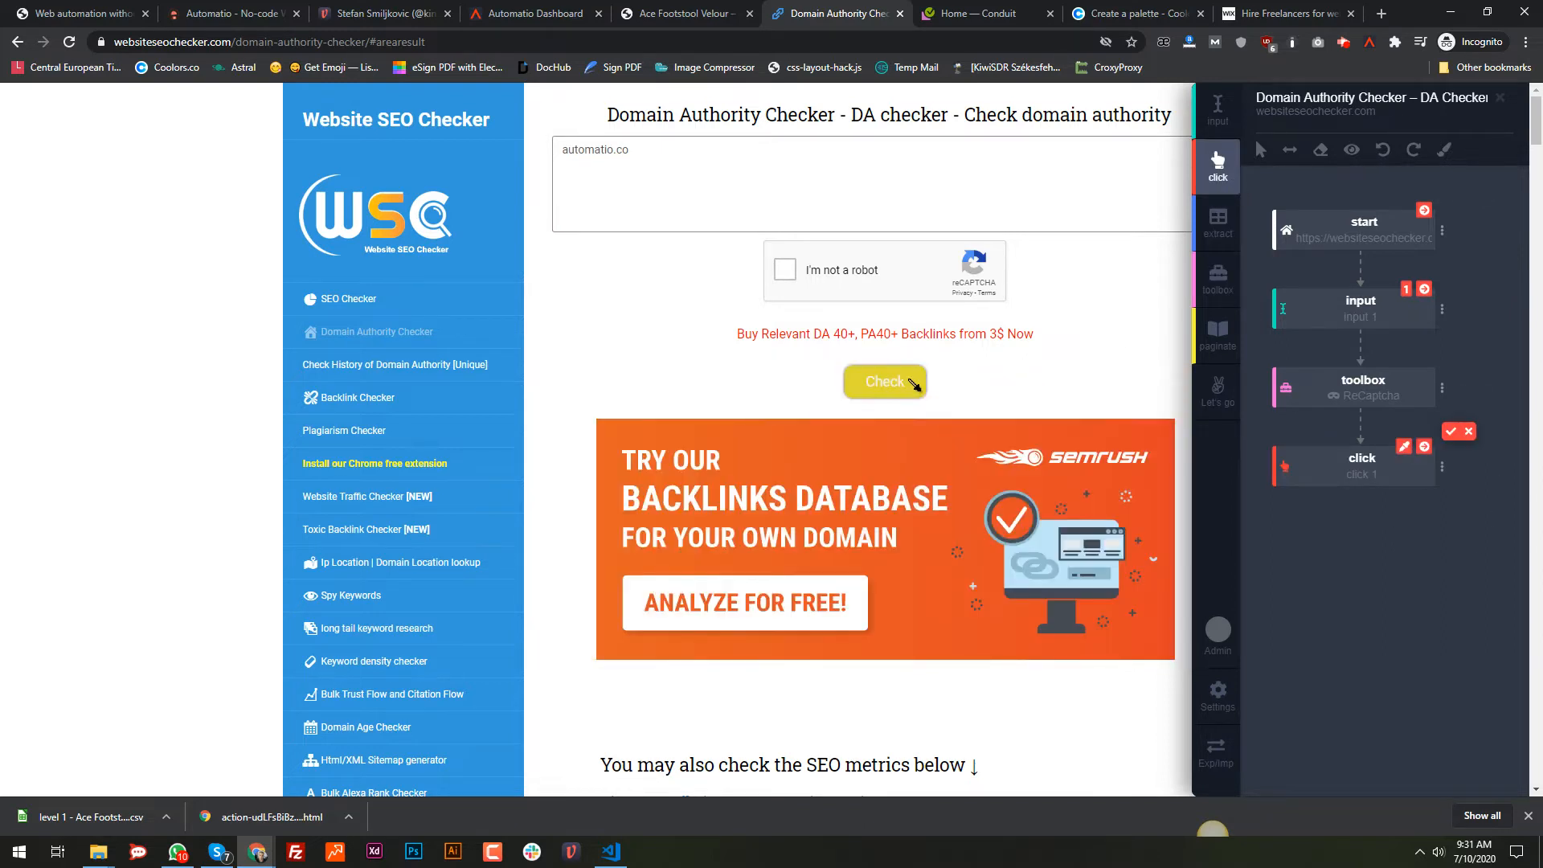
left_click(912, 384)
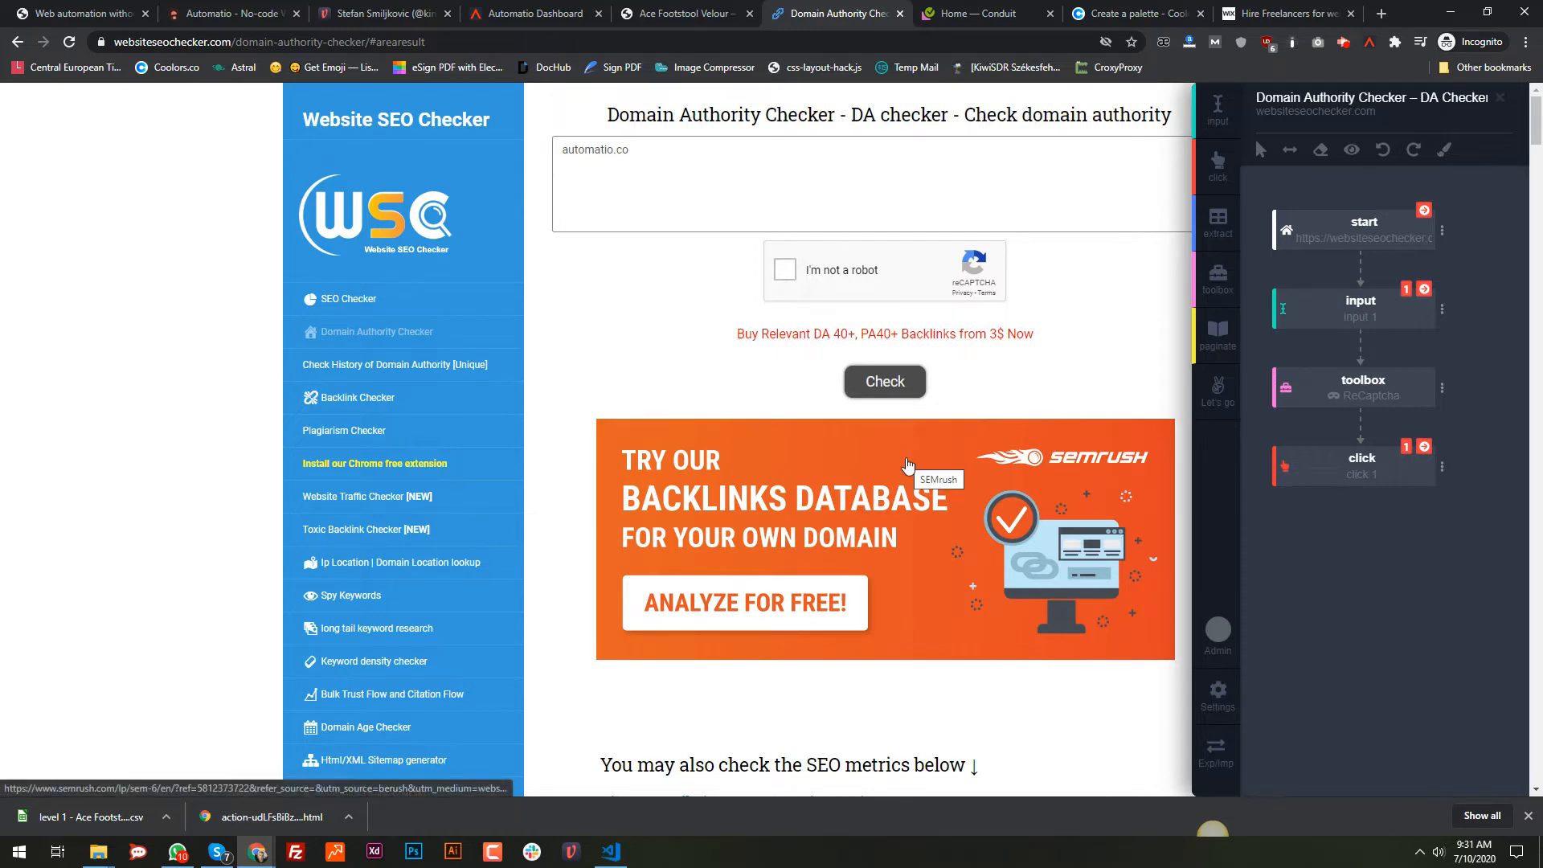
left_click(785, 270)
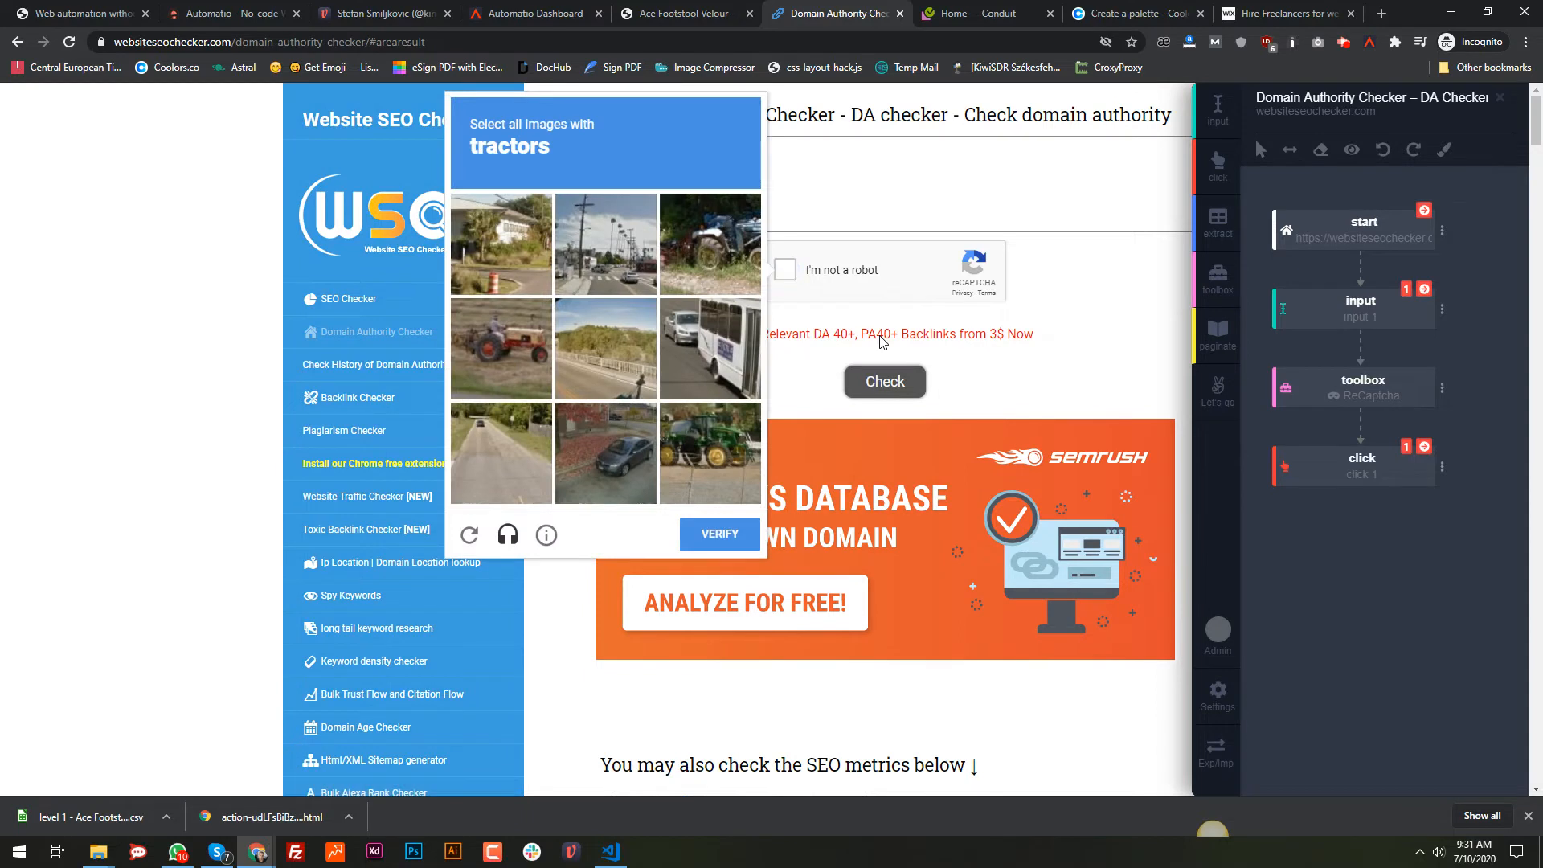
left_click(697, 260)
left_click(489, 346)
left_click(683, 482)
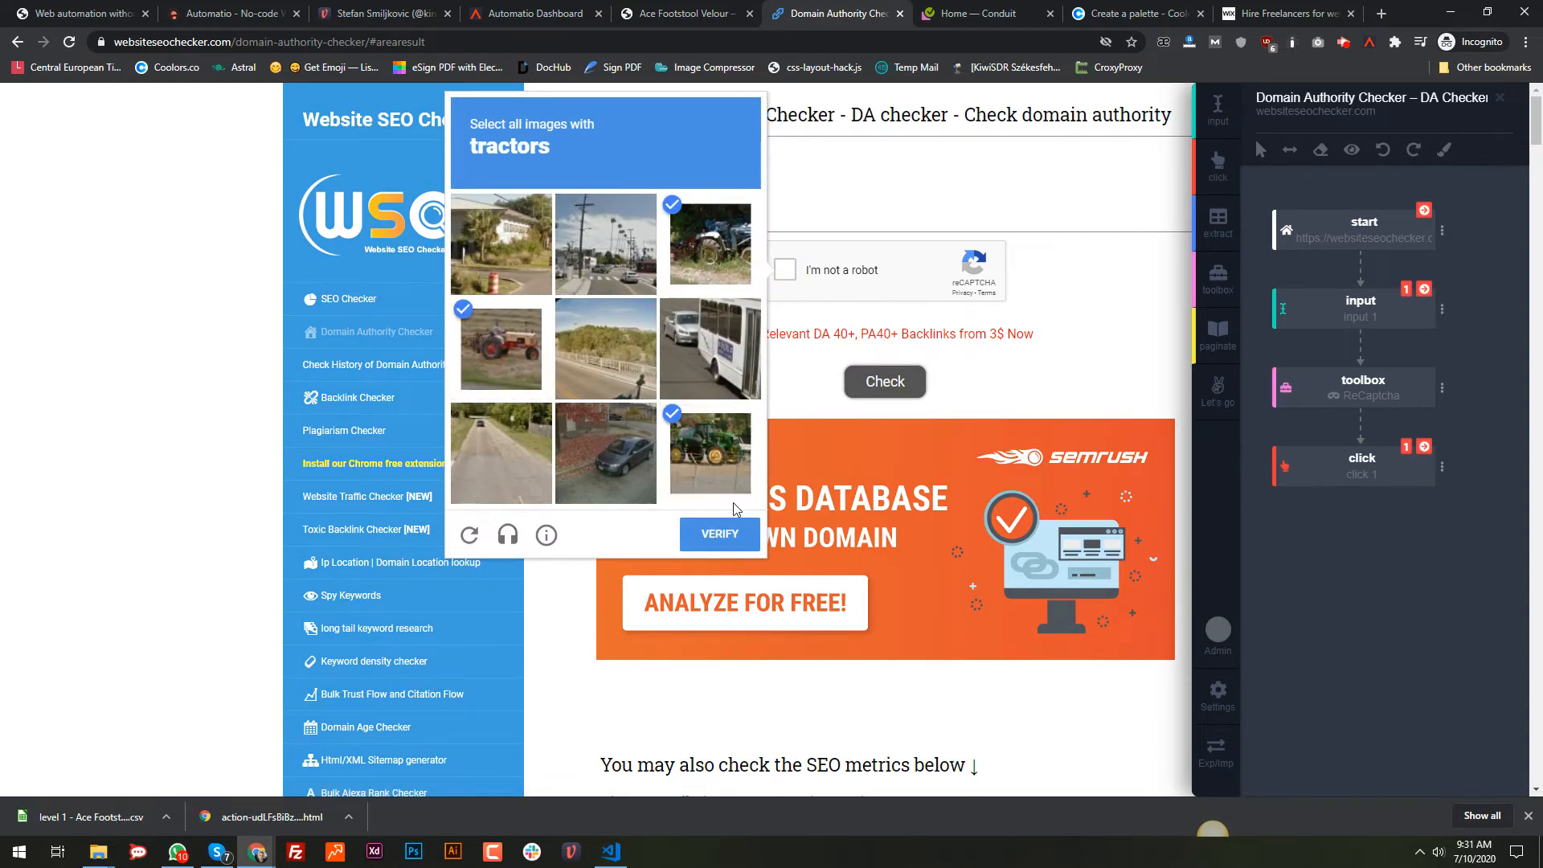
left_click(730, 537)
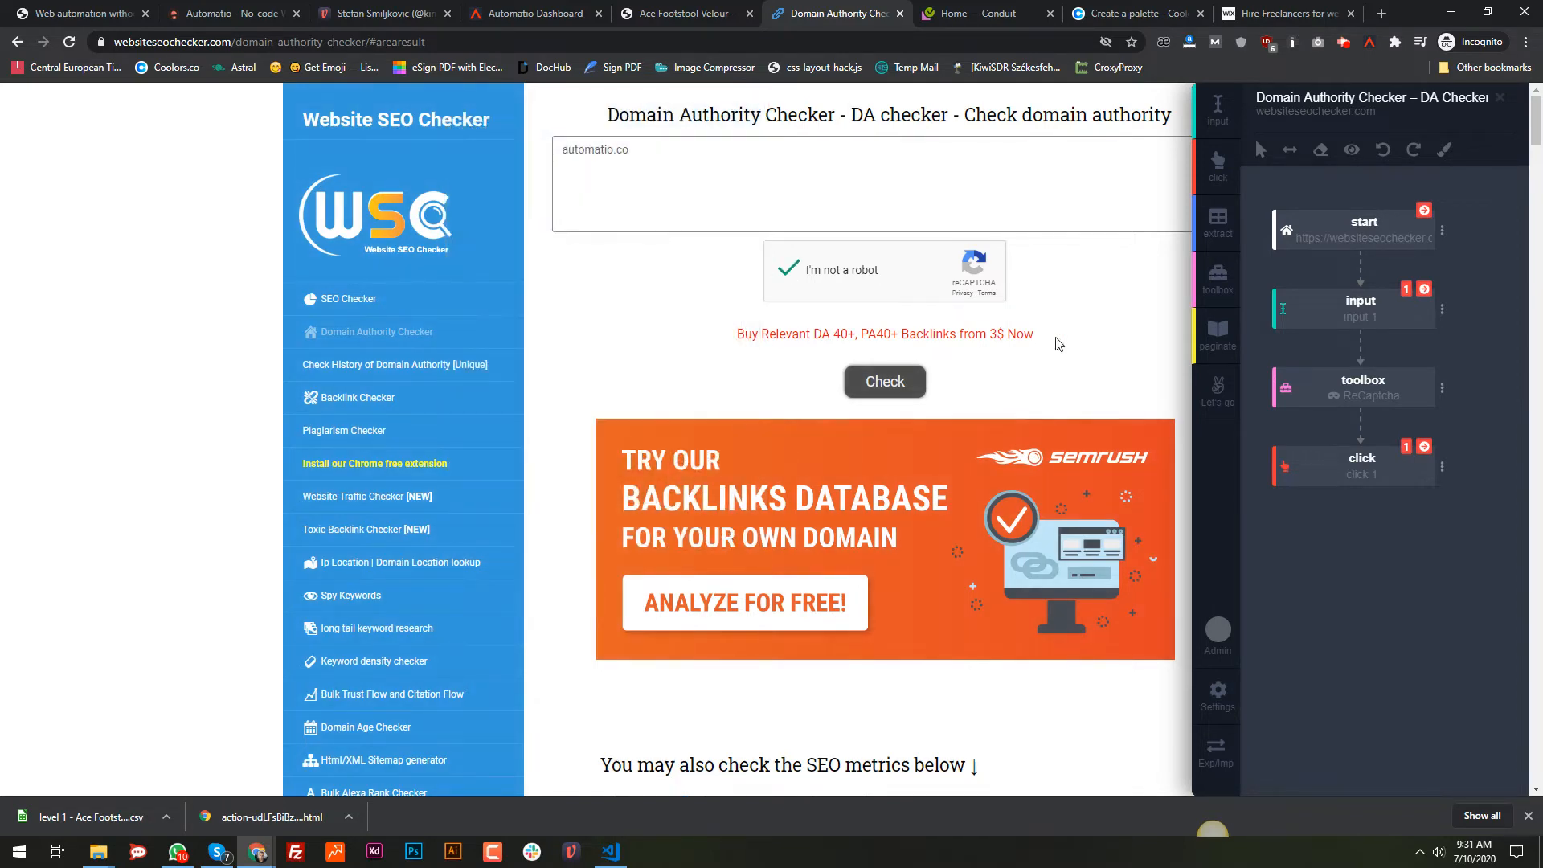
mouse_move(1436, 465)
mouse_move(1375, 333)
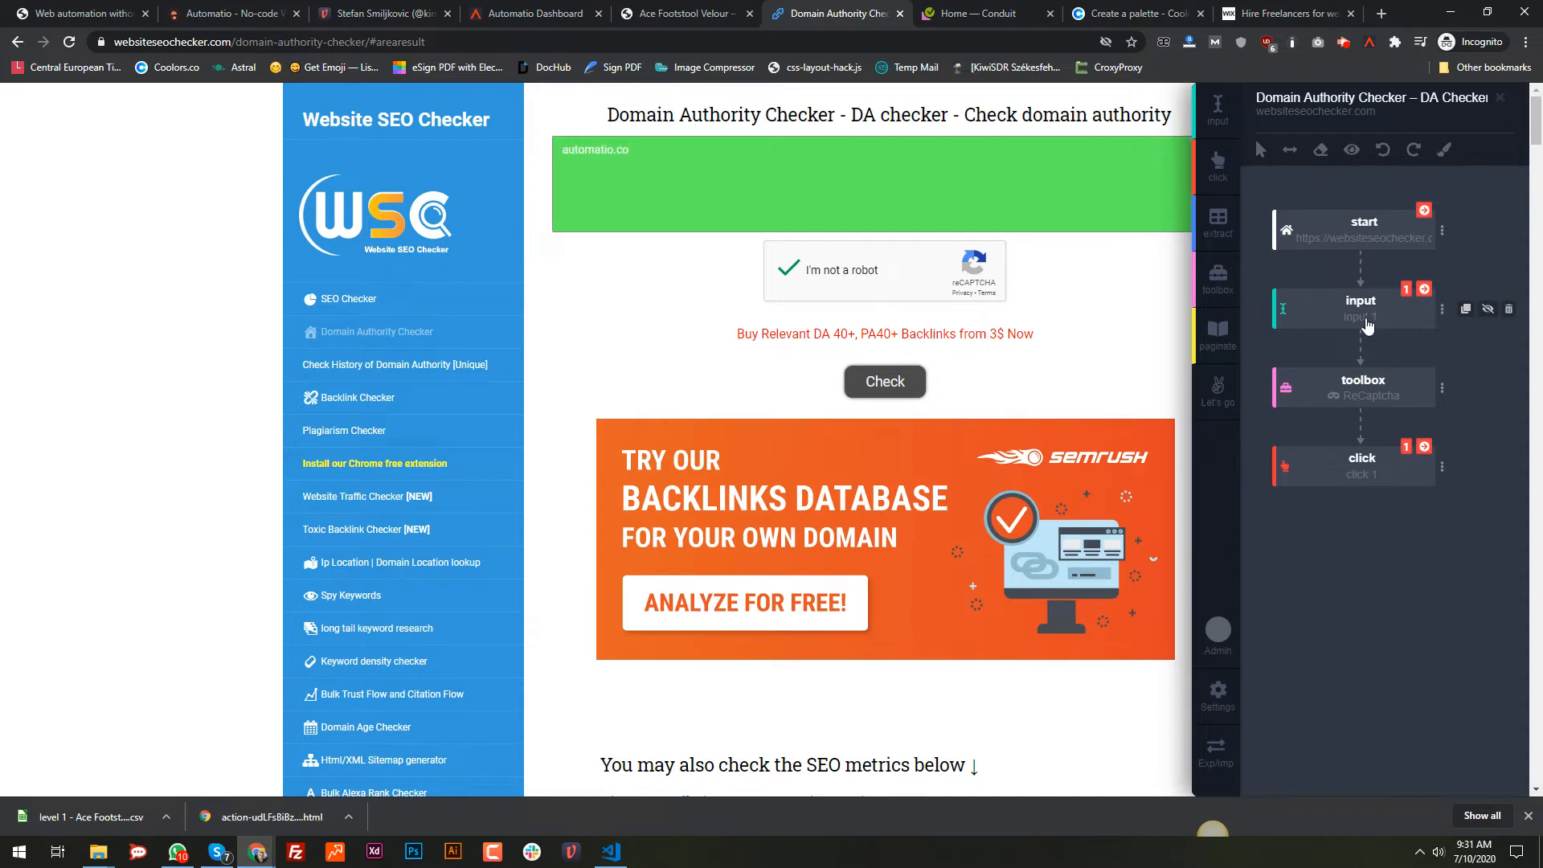
Step: Run the automatio.co check and extract its URL, DA 16, PA 27, TB 118 and Alexa rank cells
left_click(1425, 448)
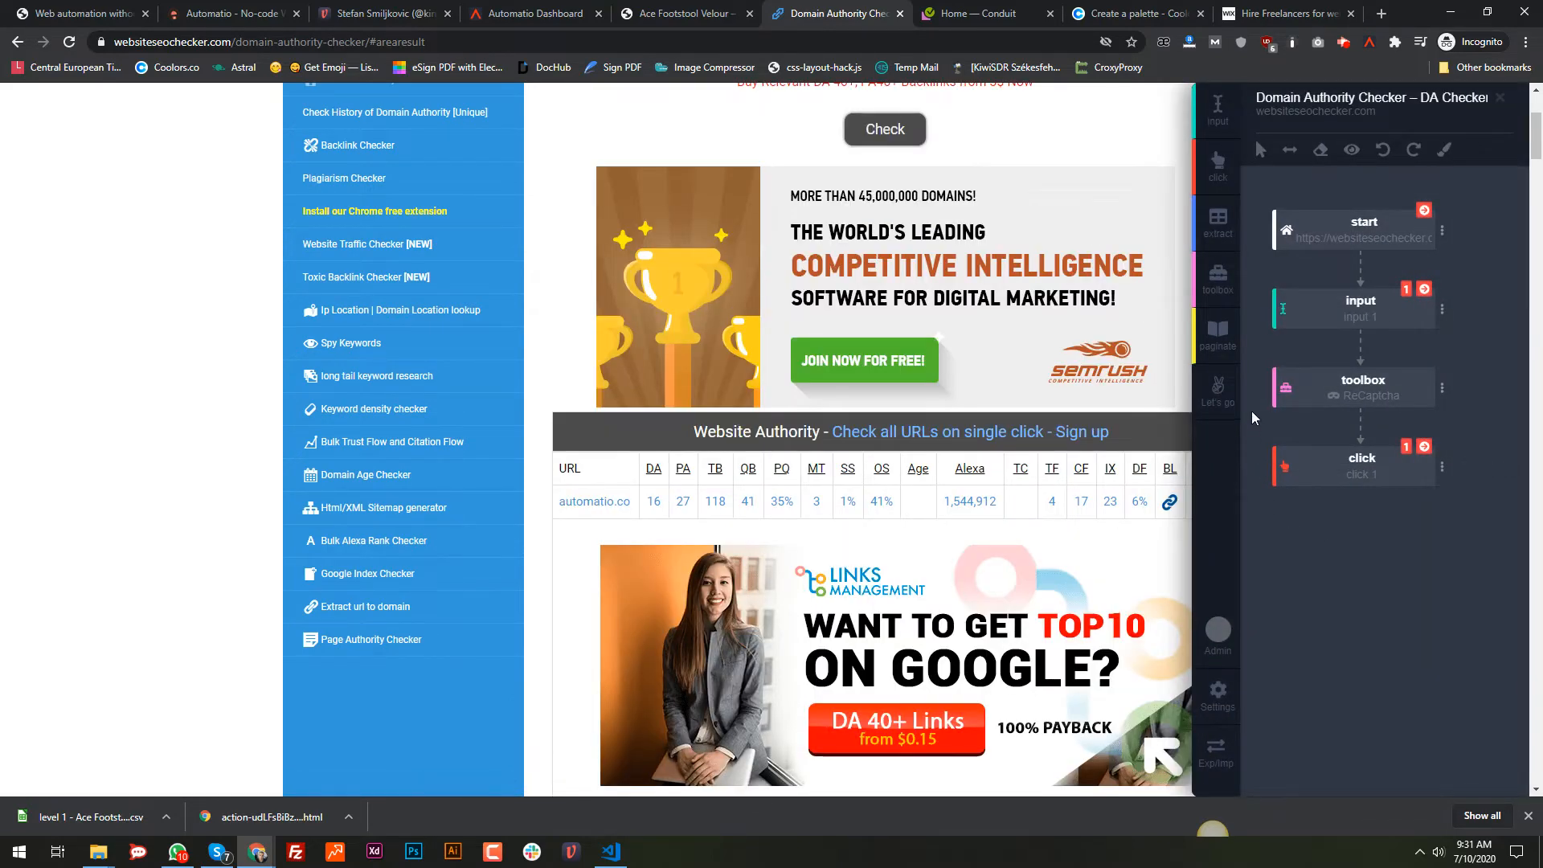
left_click(1216, 219)
left_click(595, 501)
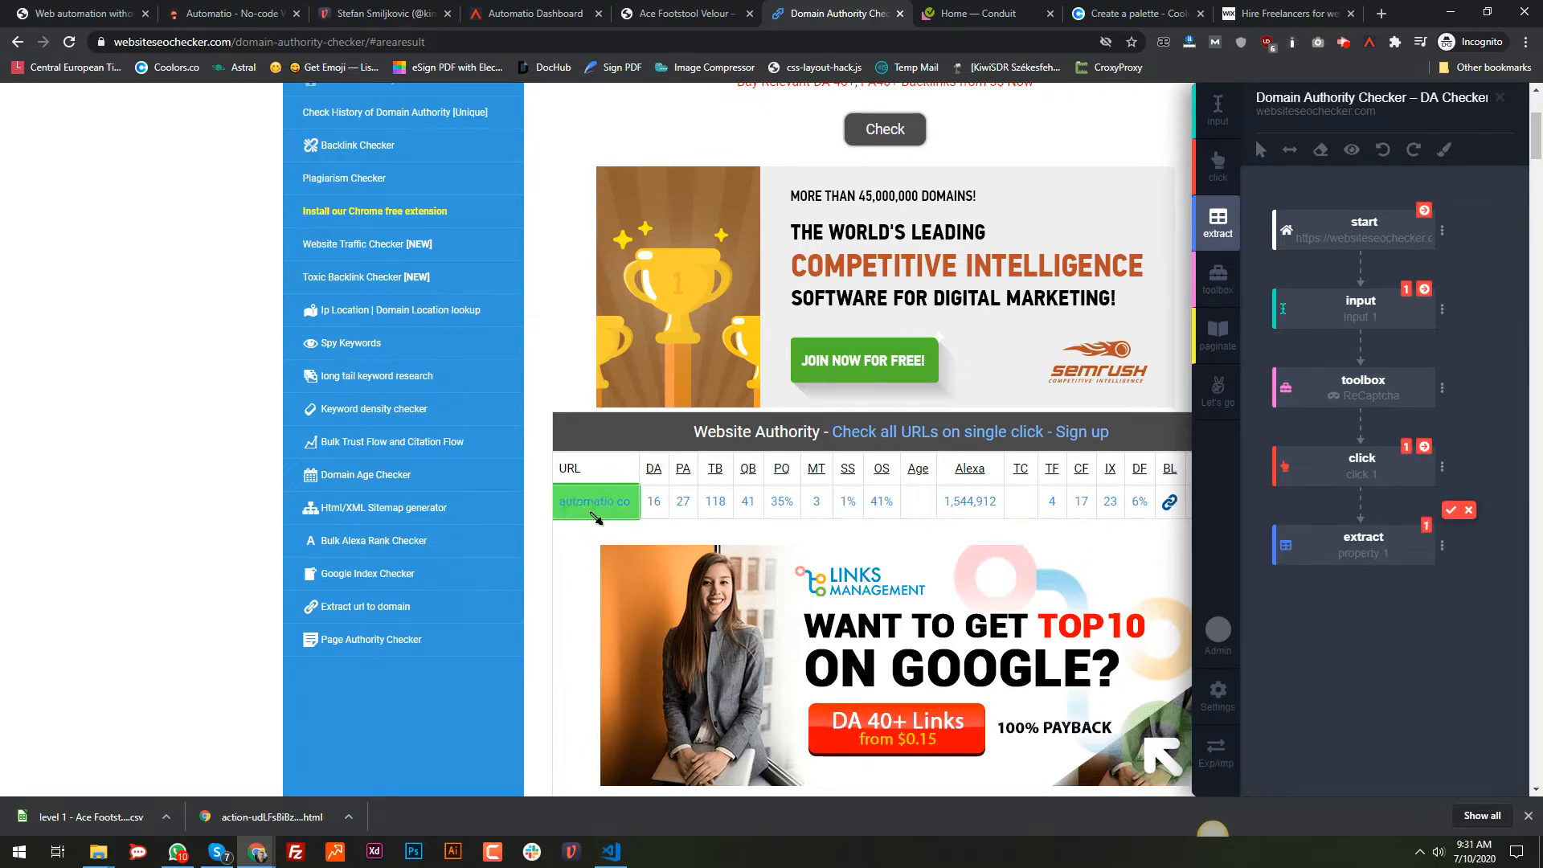
left_click(1217, 225)
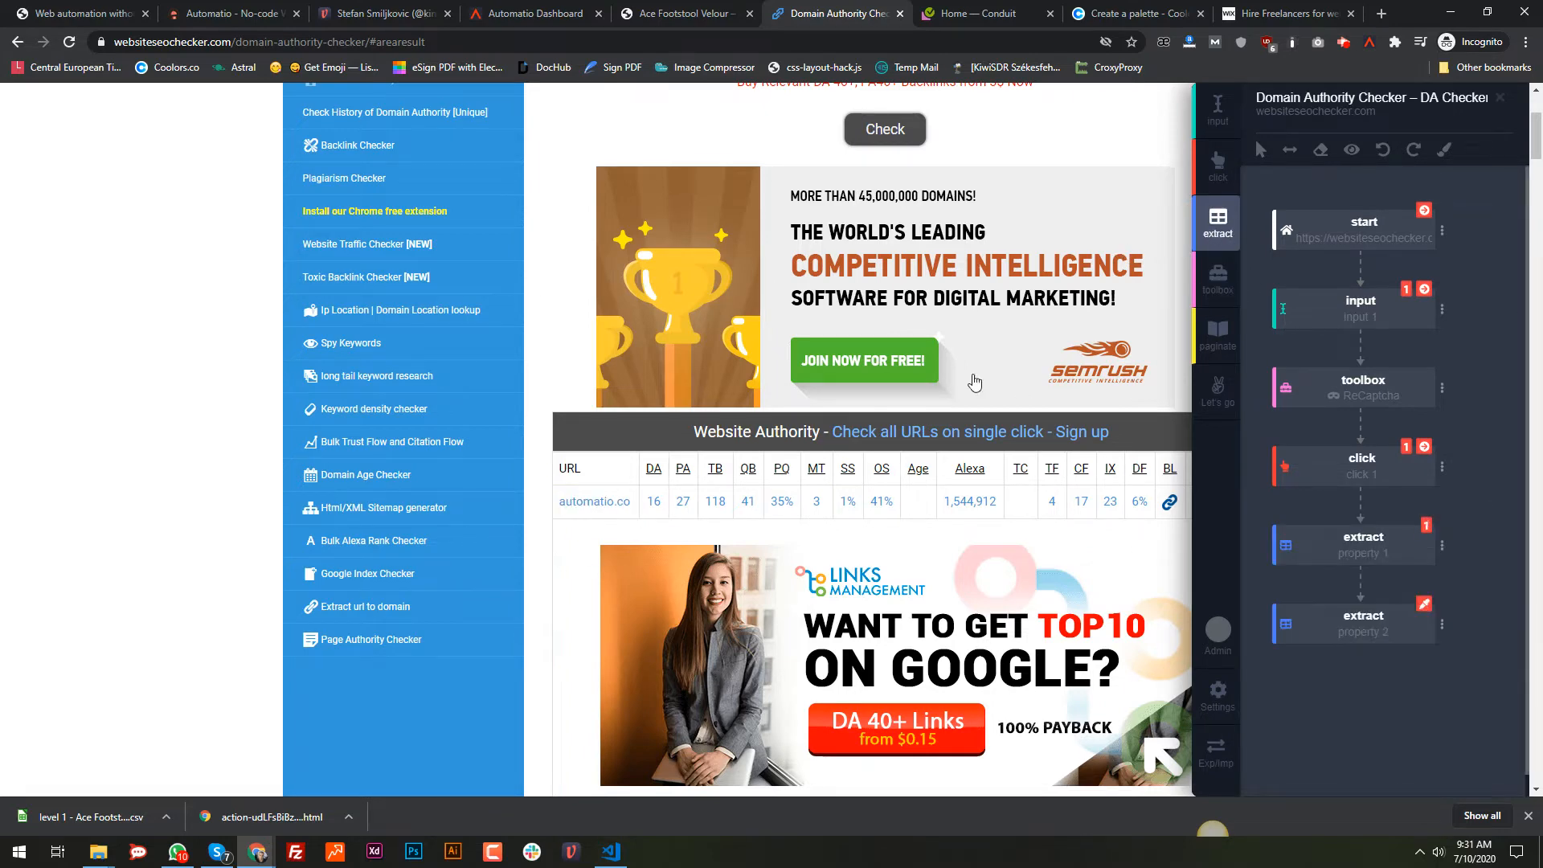
left_click(655, 505)
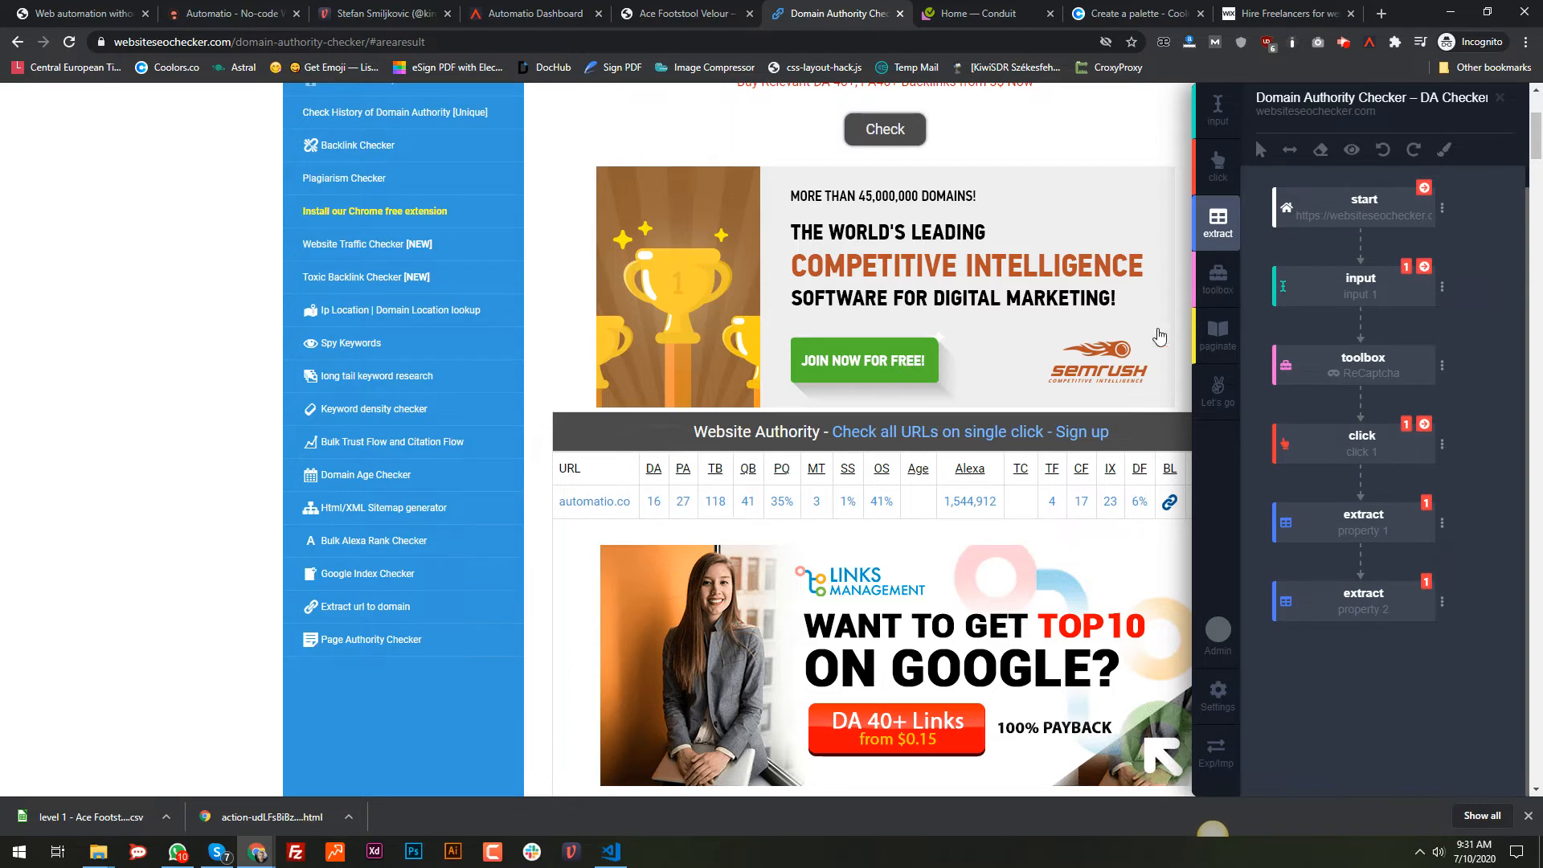
left_click(1218, 221)
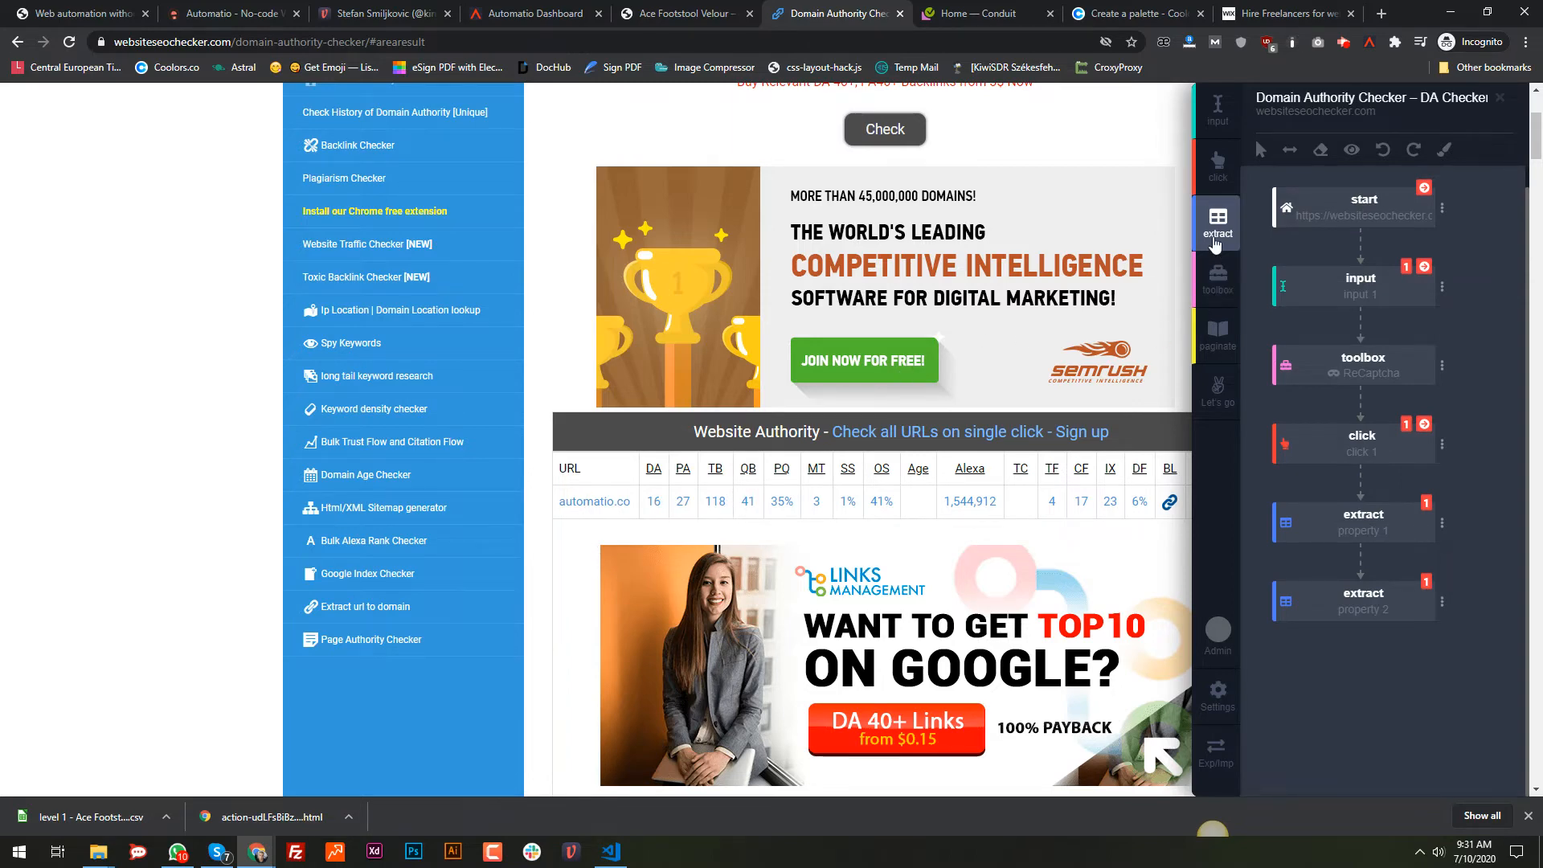
left_click(699, 511)
left_click(1215, 221)
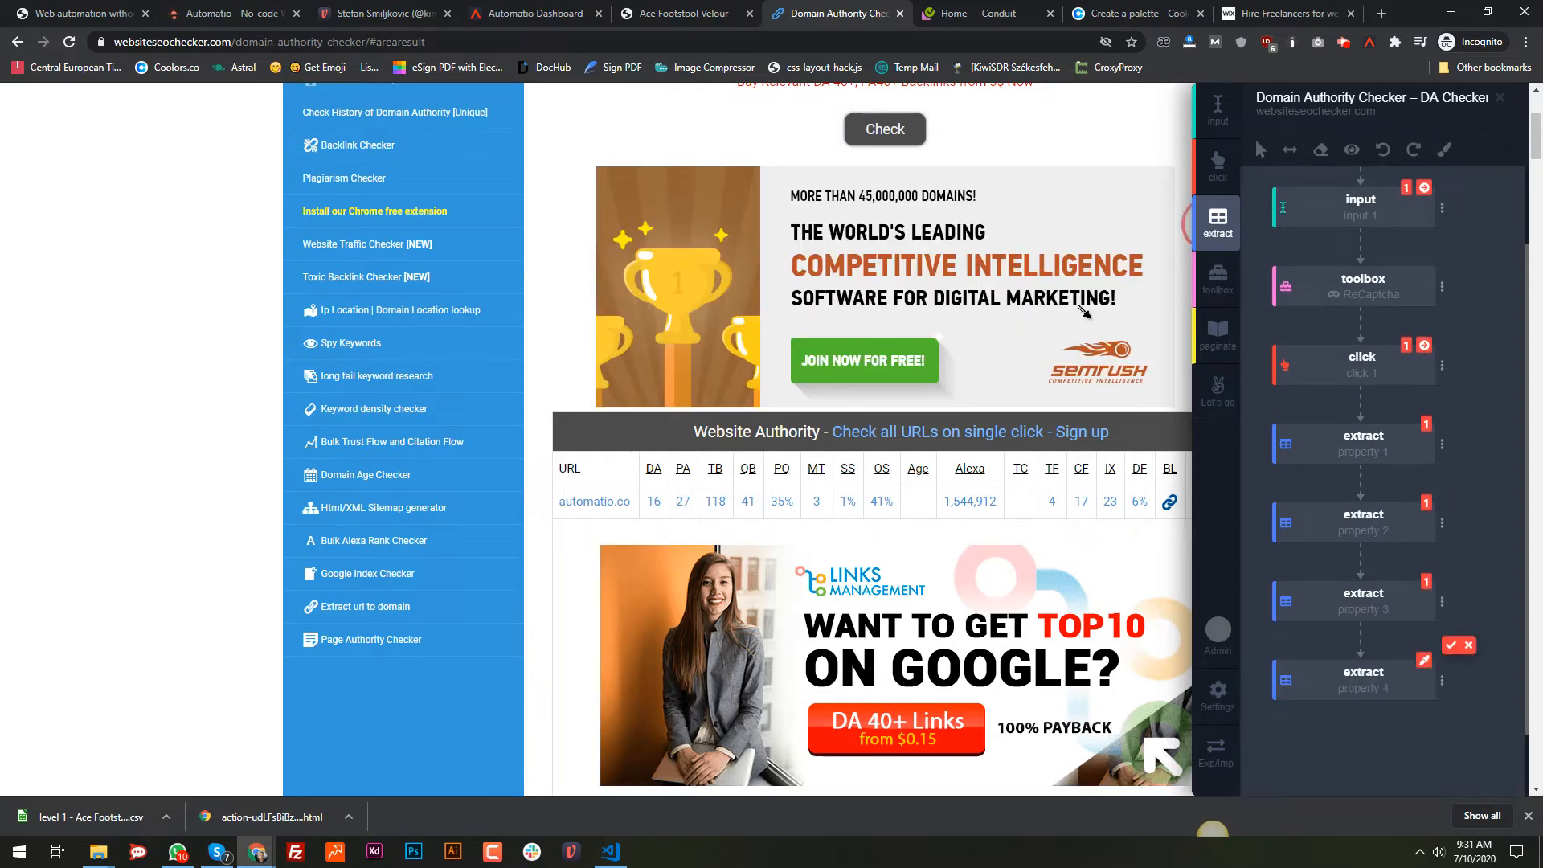
left_click(719, 507)
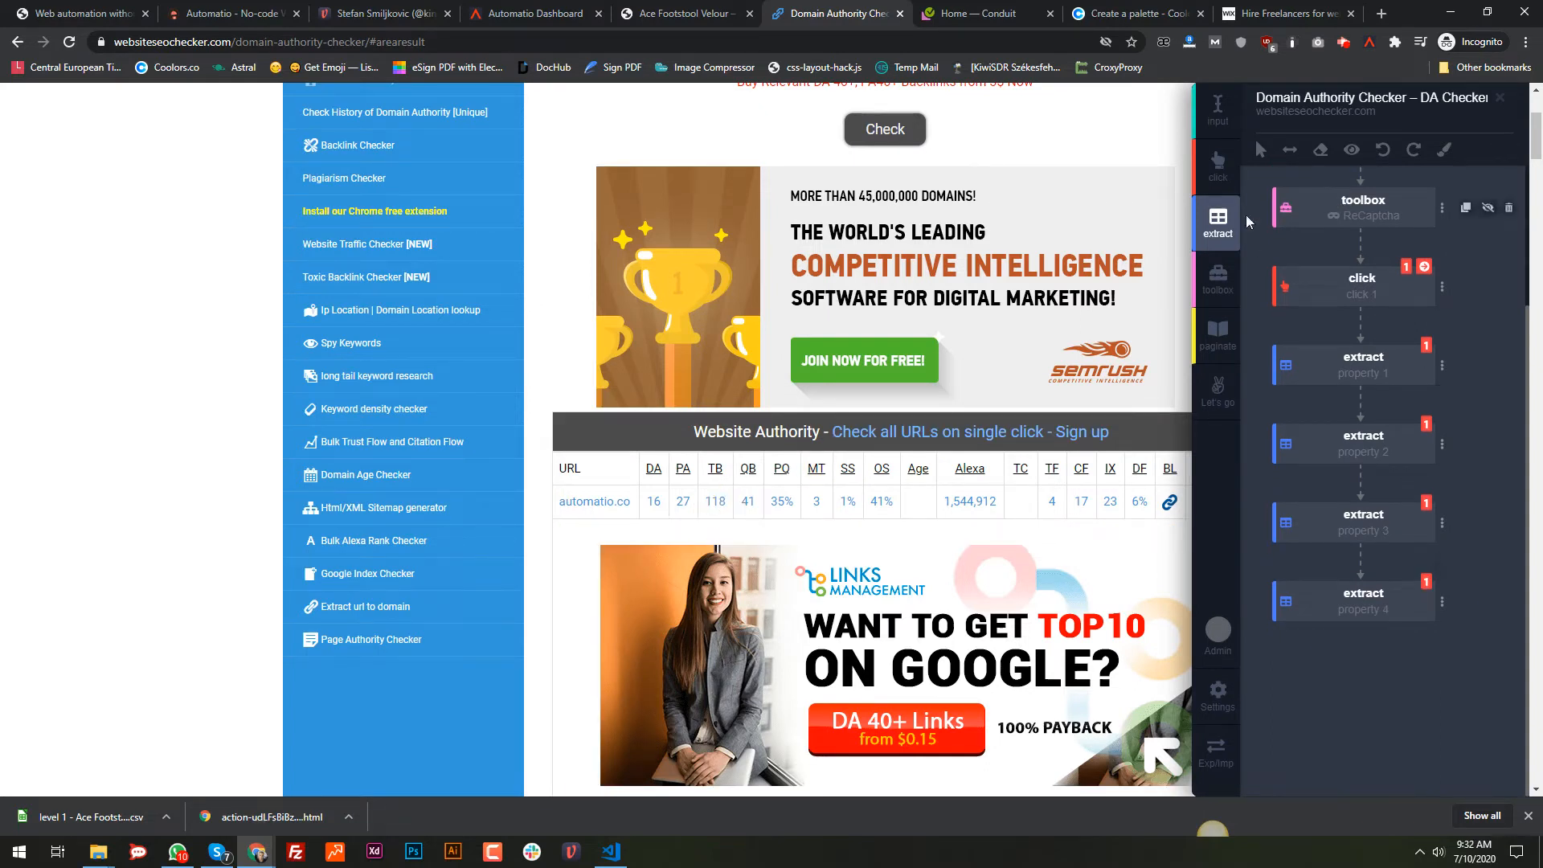
left_click(1218, 221)
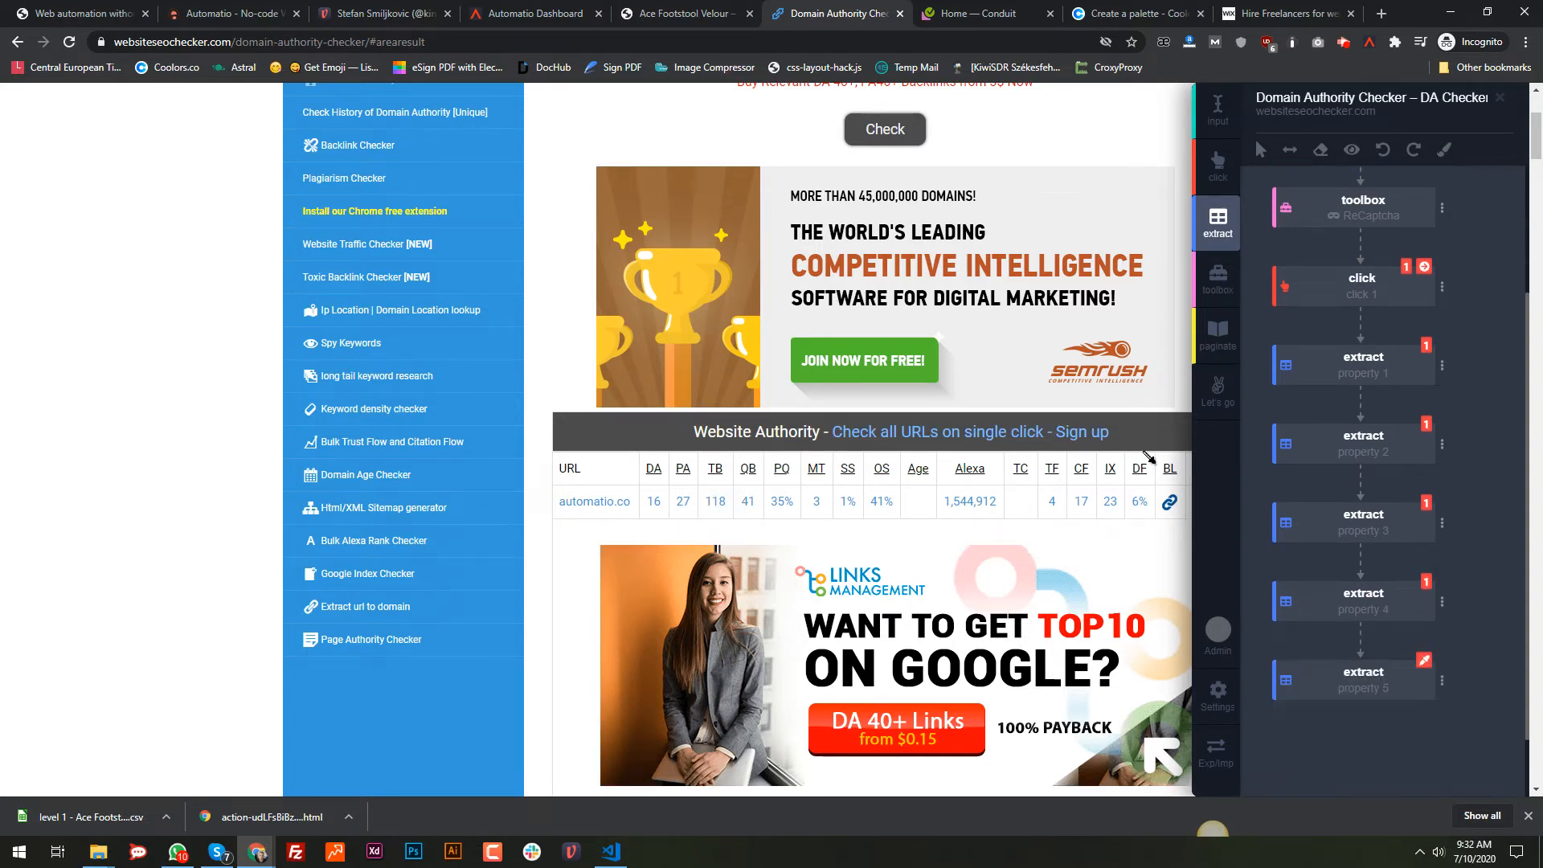
left_click(979, 516)
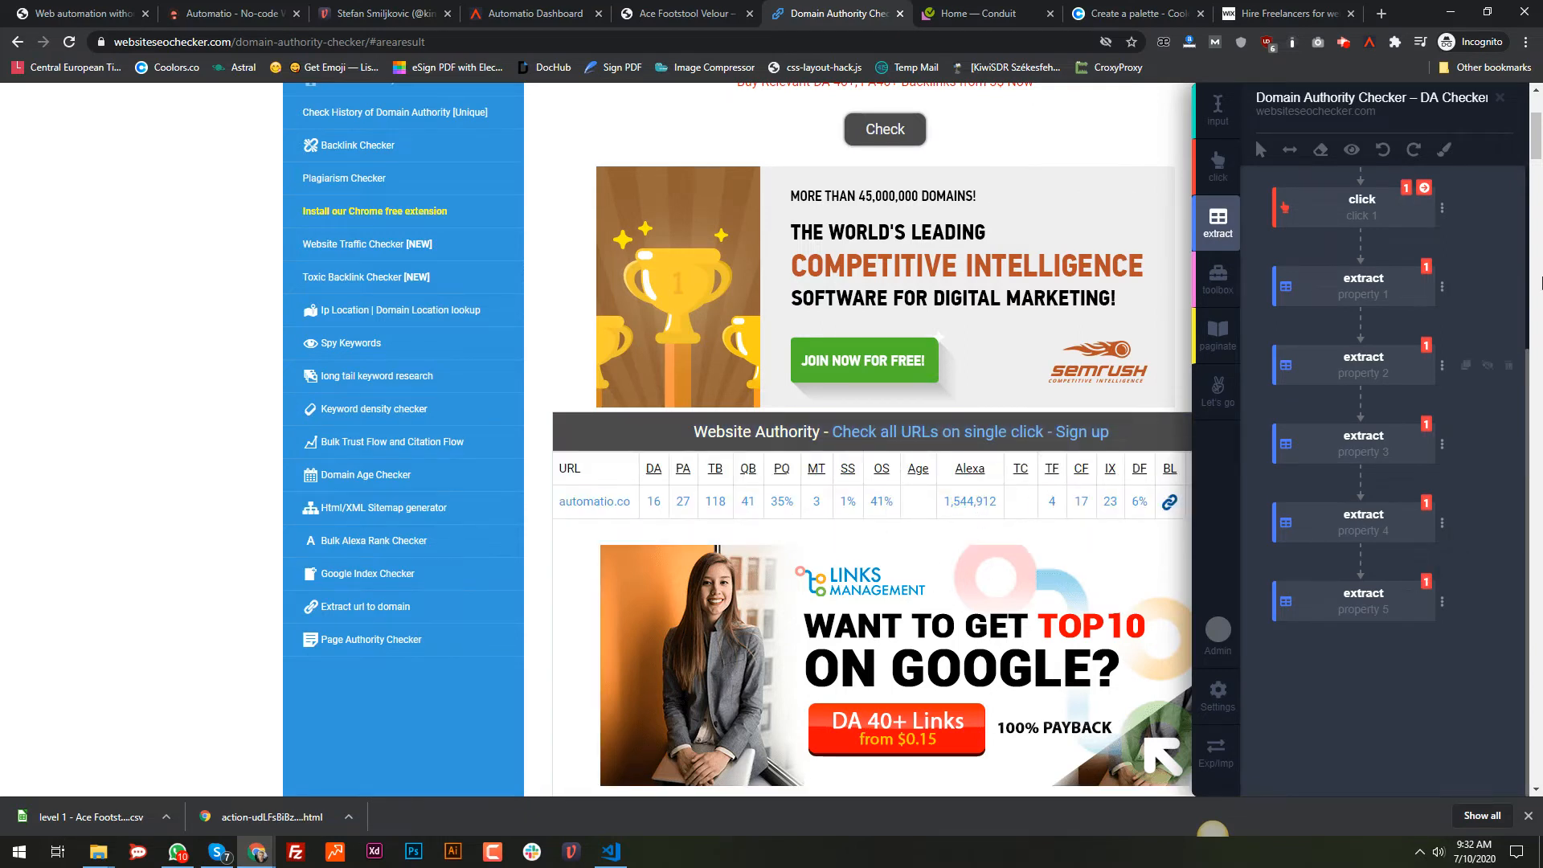
Step: Rename the first three extract steps to url, DA and PA
left_click(1358, 297)
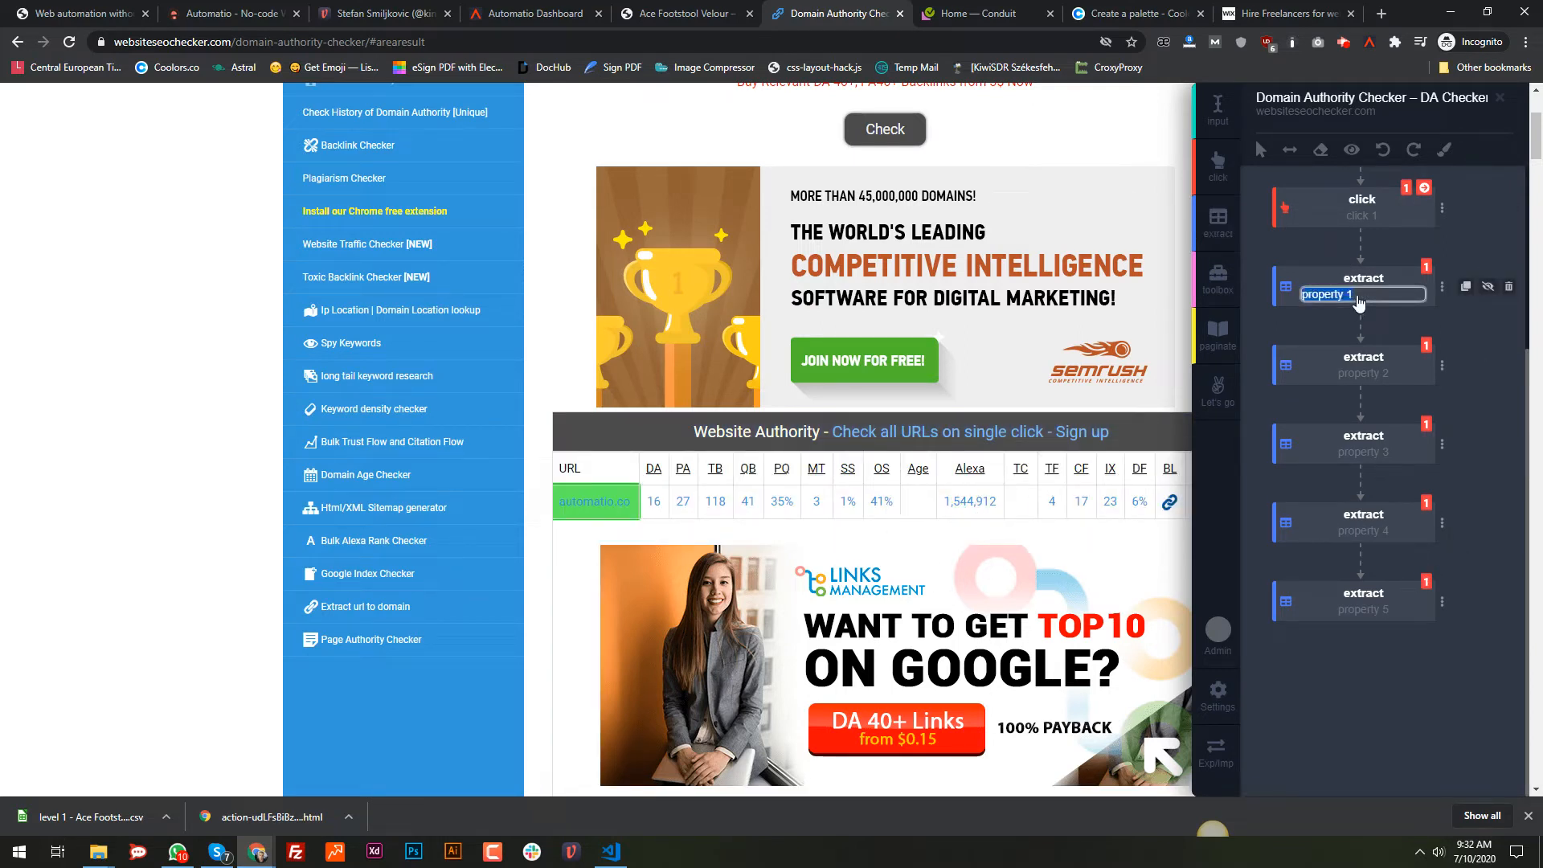
type("url")
key("Return")
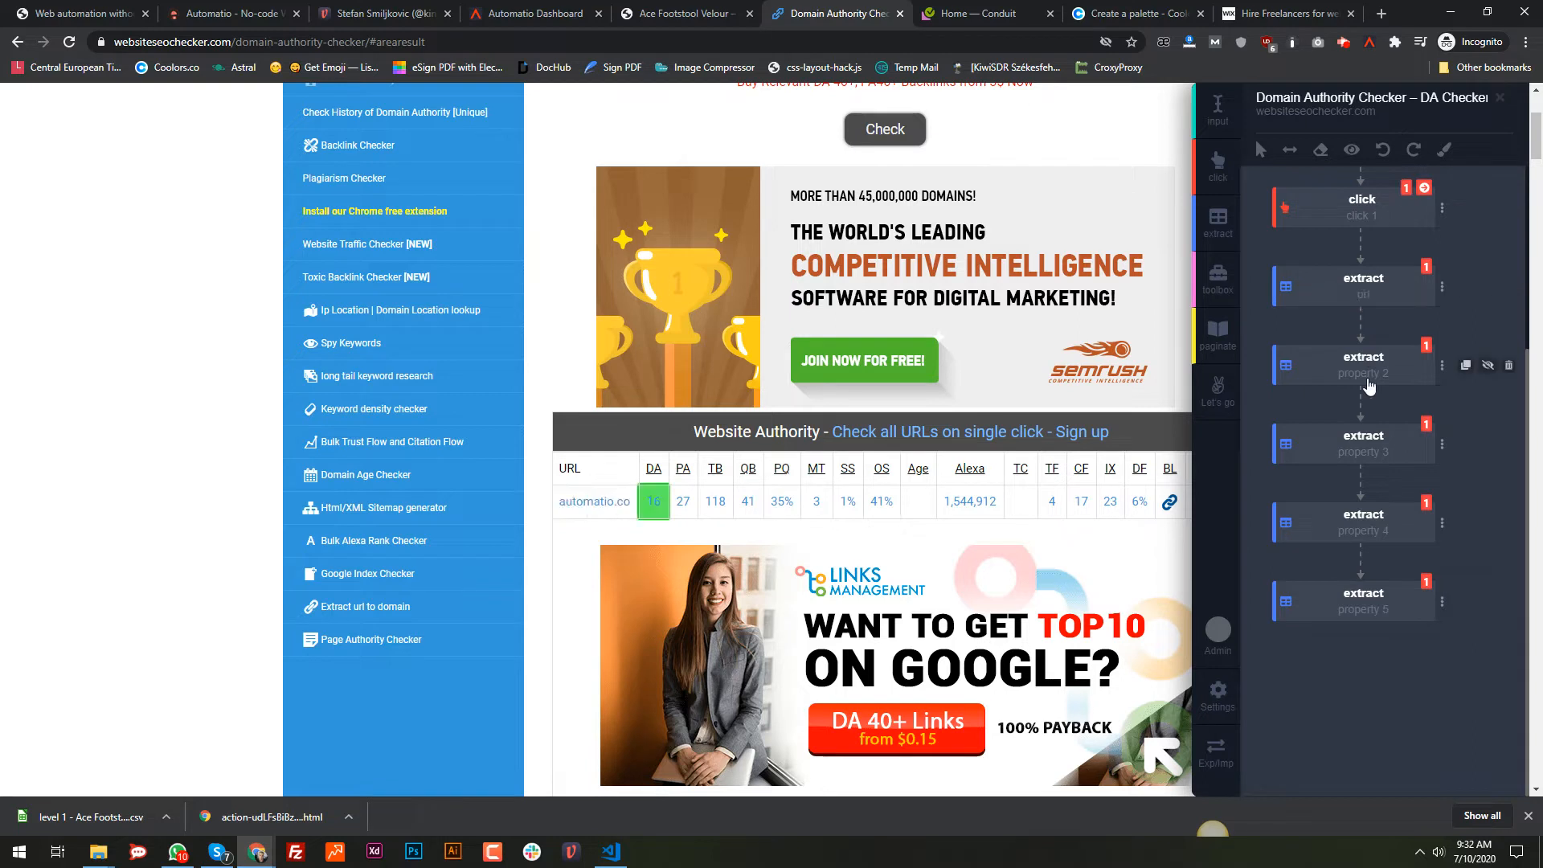
left_click(1369, 375)
type("DA")
key("Return")
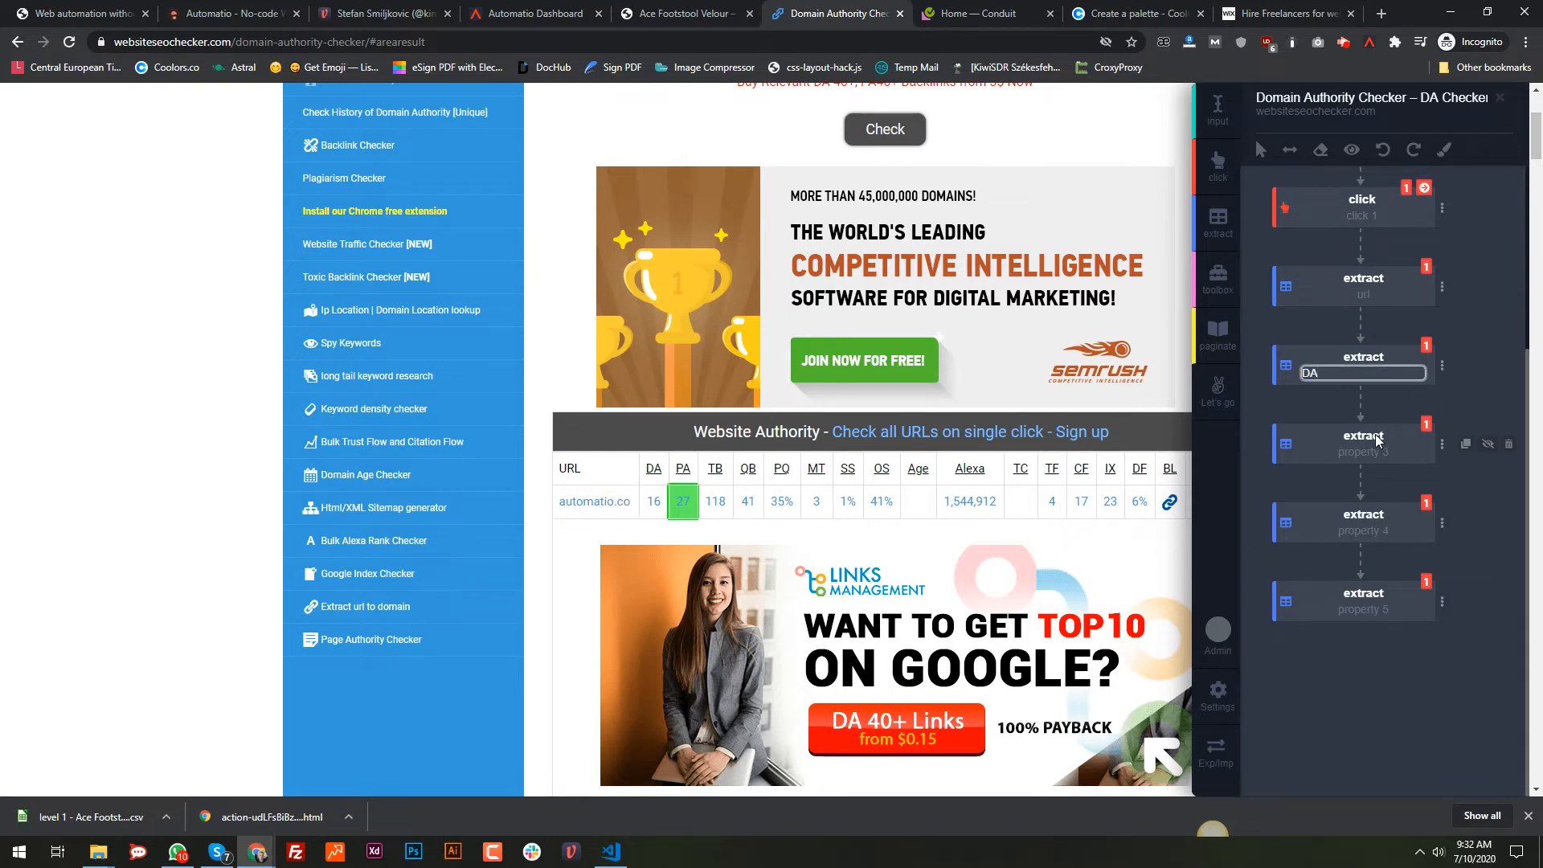
left_click(1370, 453)
type("PA")
key("Return")
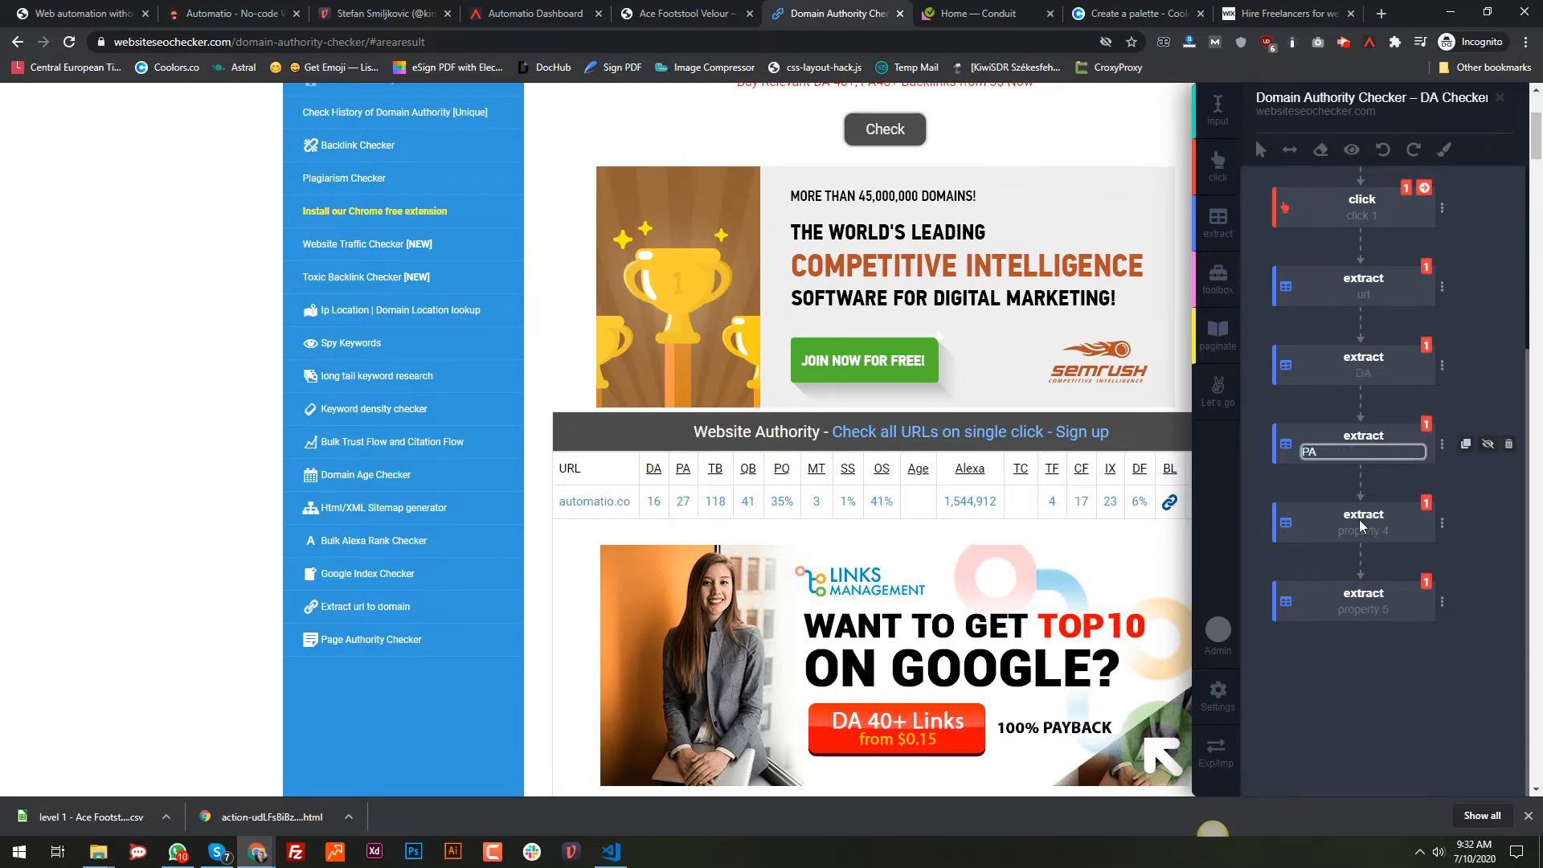
Step: Rename the last two extract steps to TB and Alexa
left_click(1364, 534)
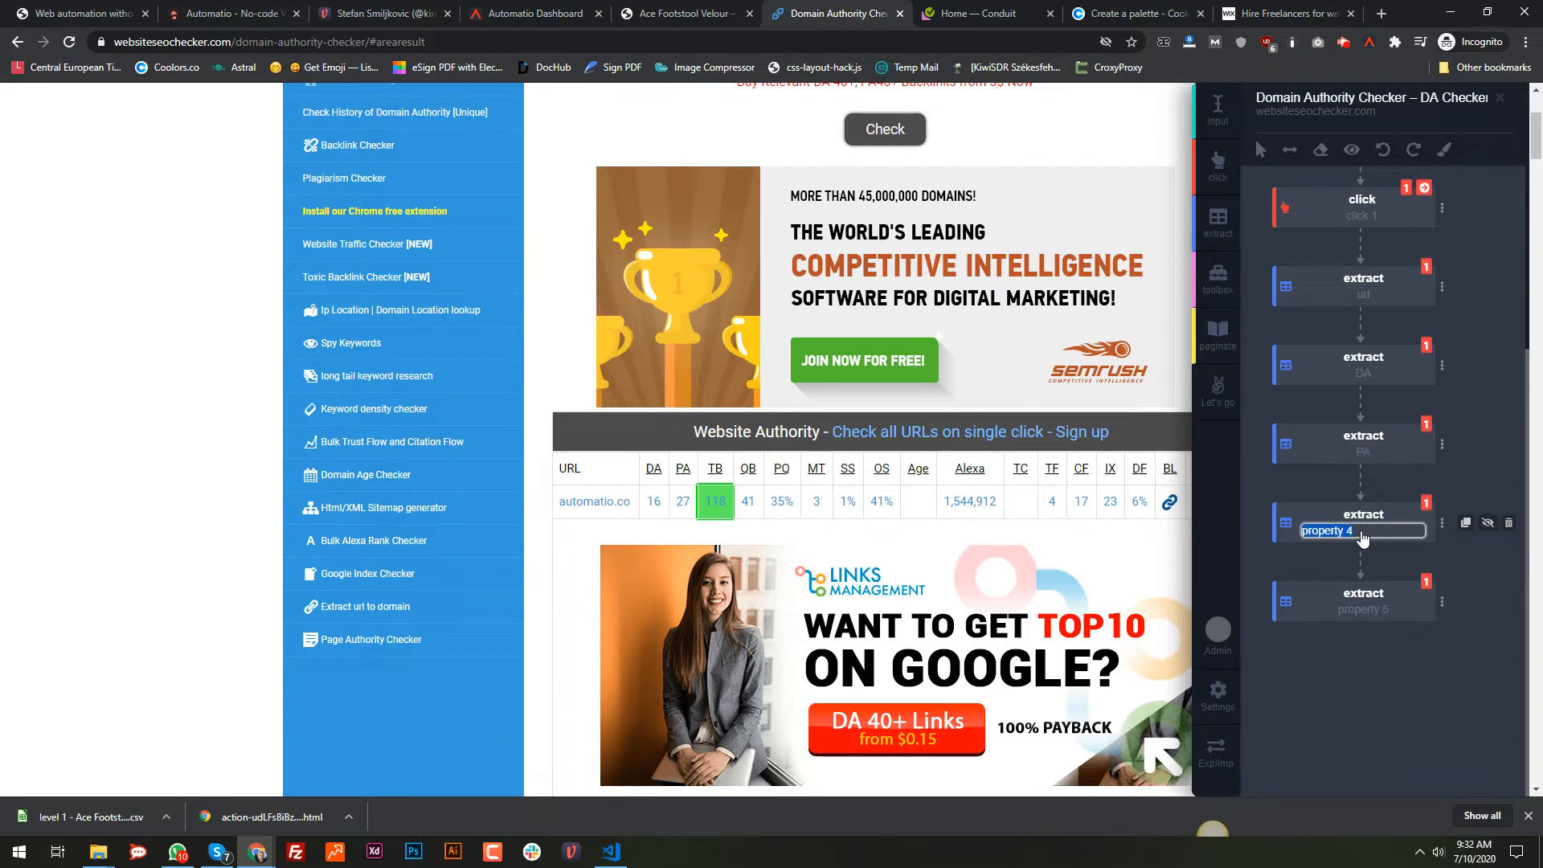
type("TB")
key("Return")
left_click(1358, 611)
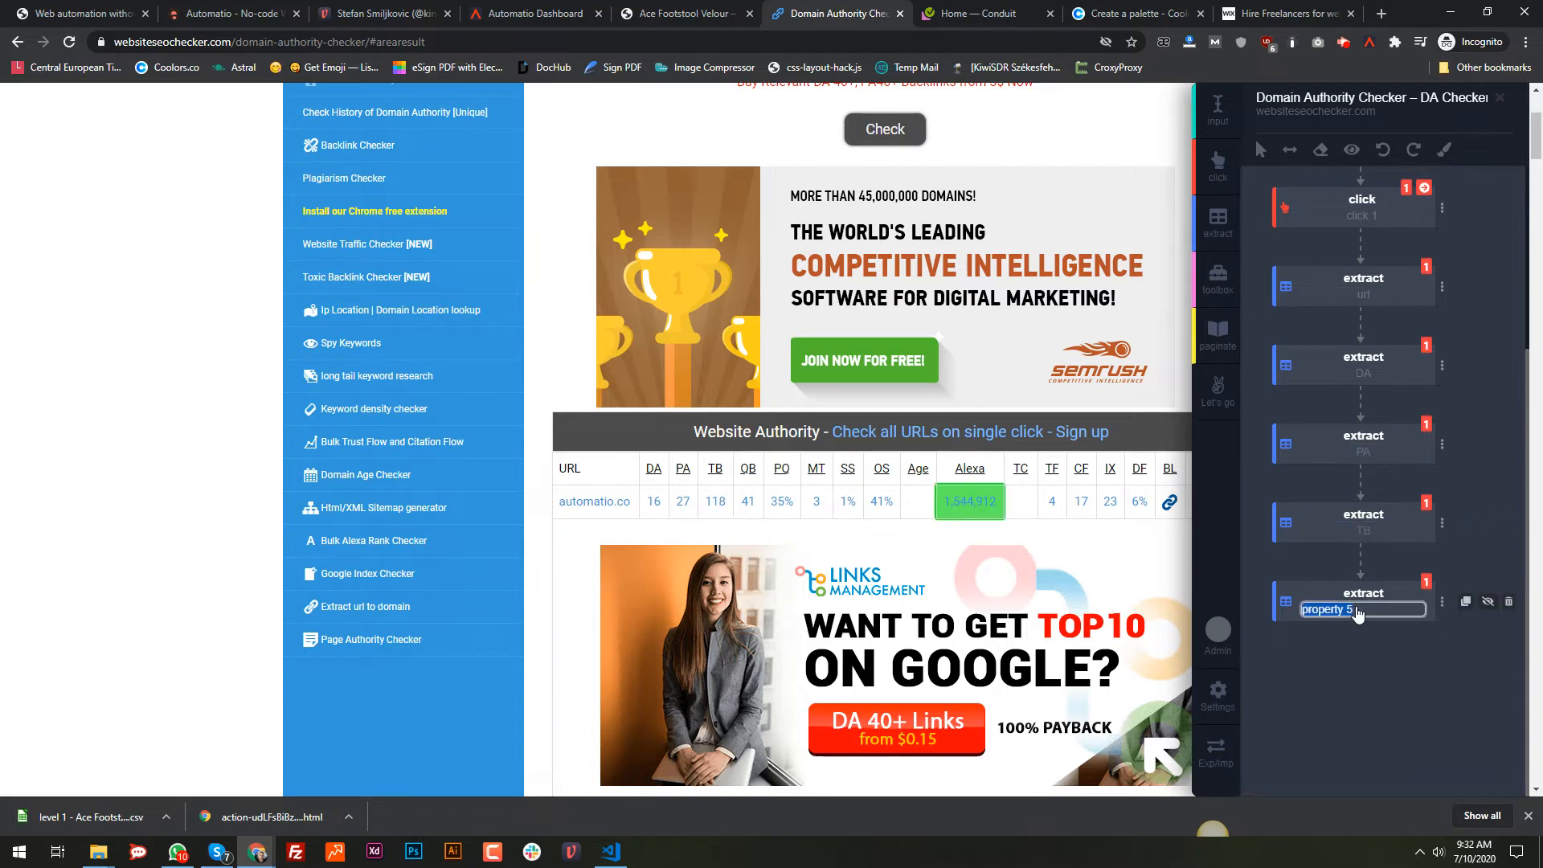
type("Ae")
key("Return")
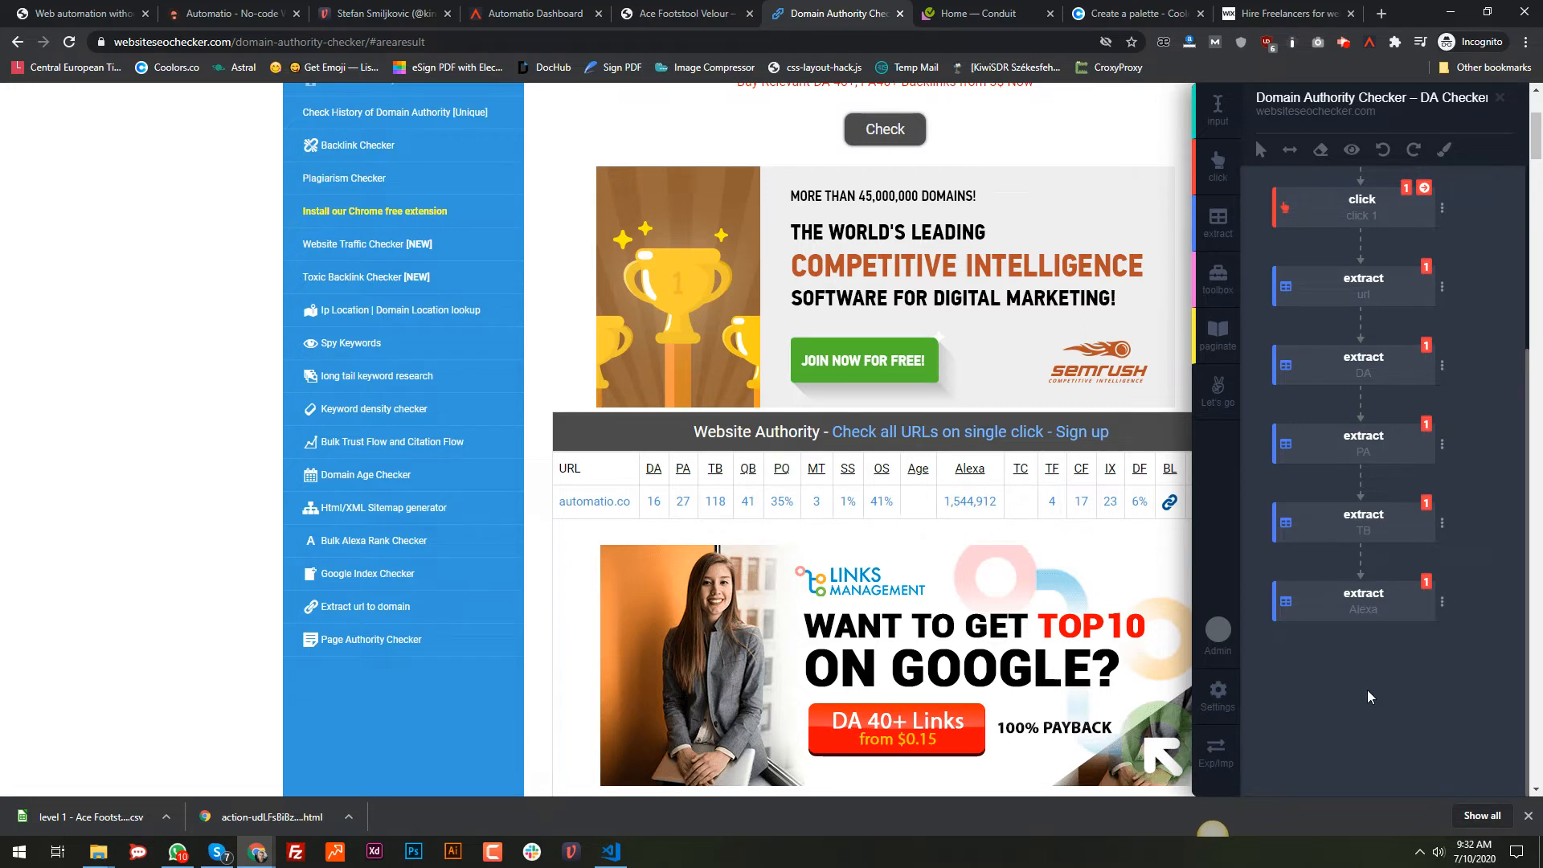
scroll(1324, 313, "up", 3)
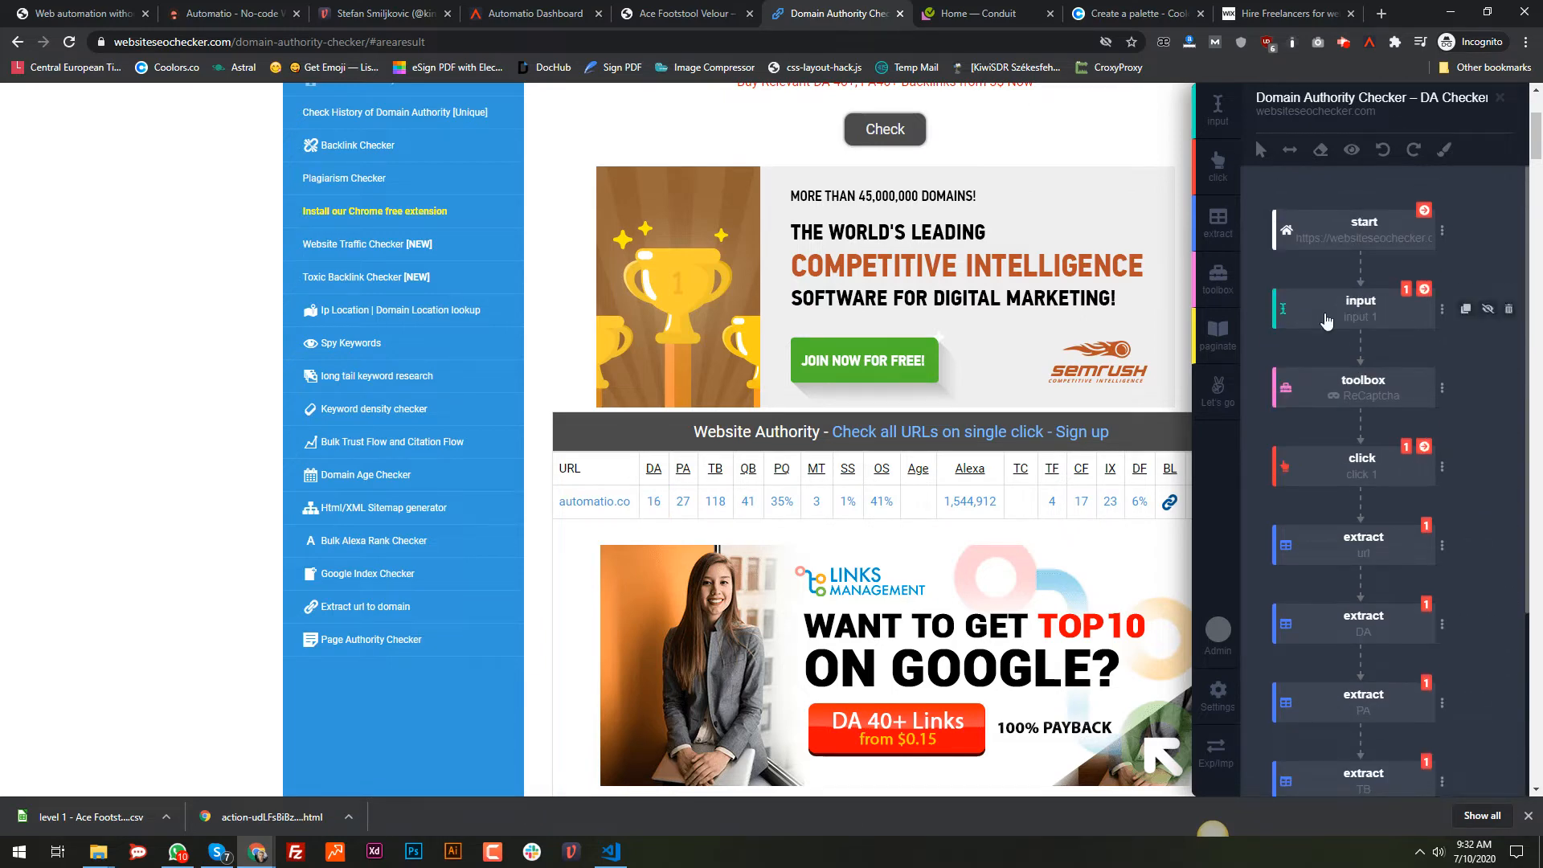
Step: Add a Screenshot toolbox step, adjust its quality, and move it directly after start
scroll(456, 374, "up", 2)
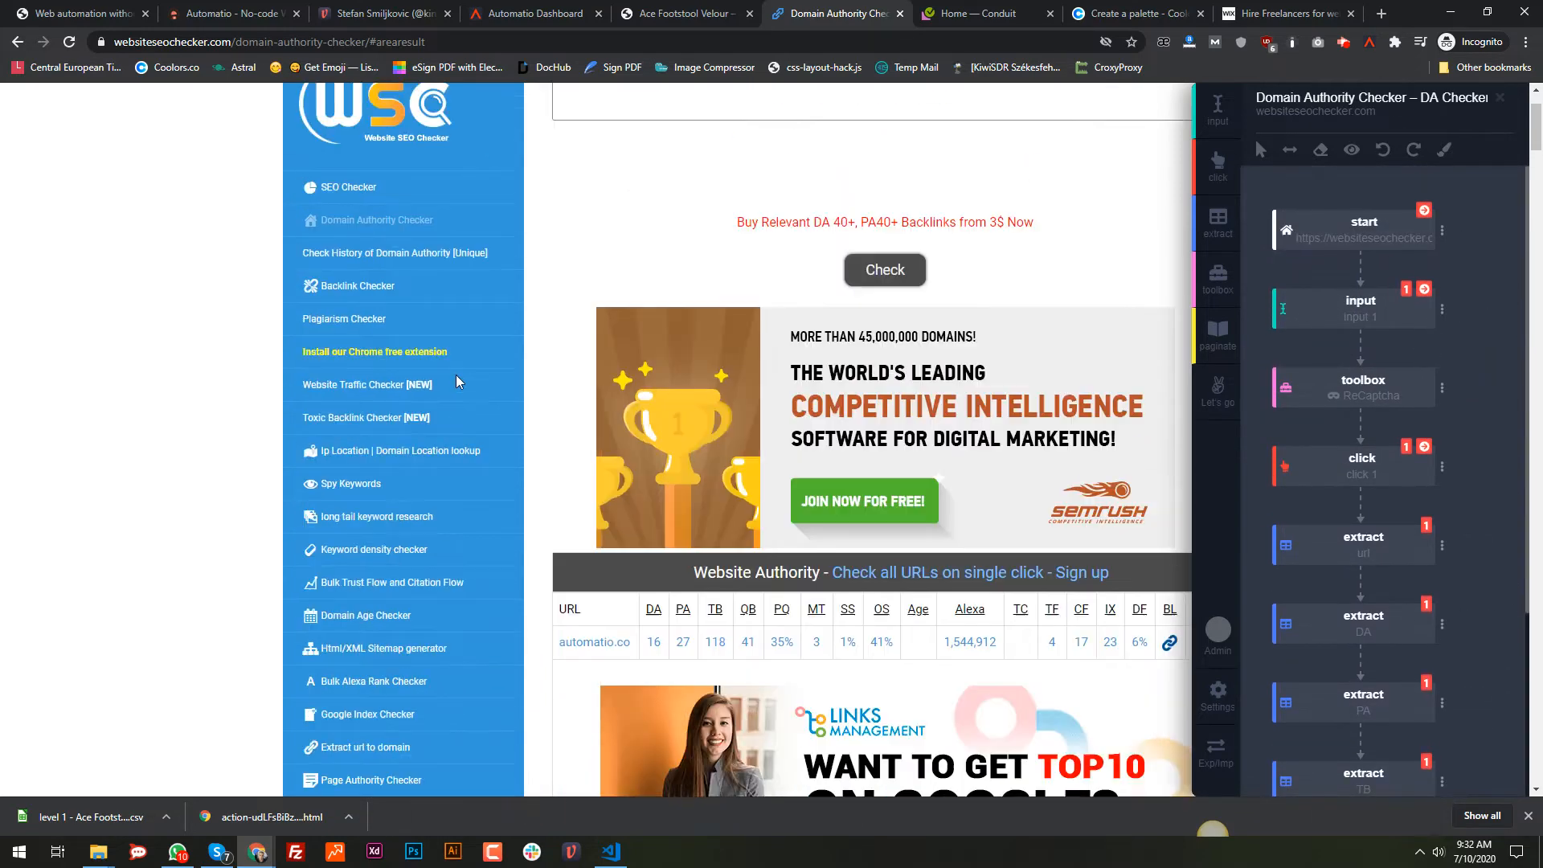
scroll(456, 374, "up", 2)
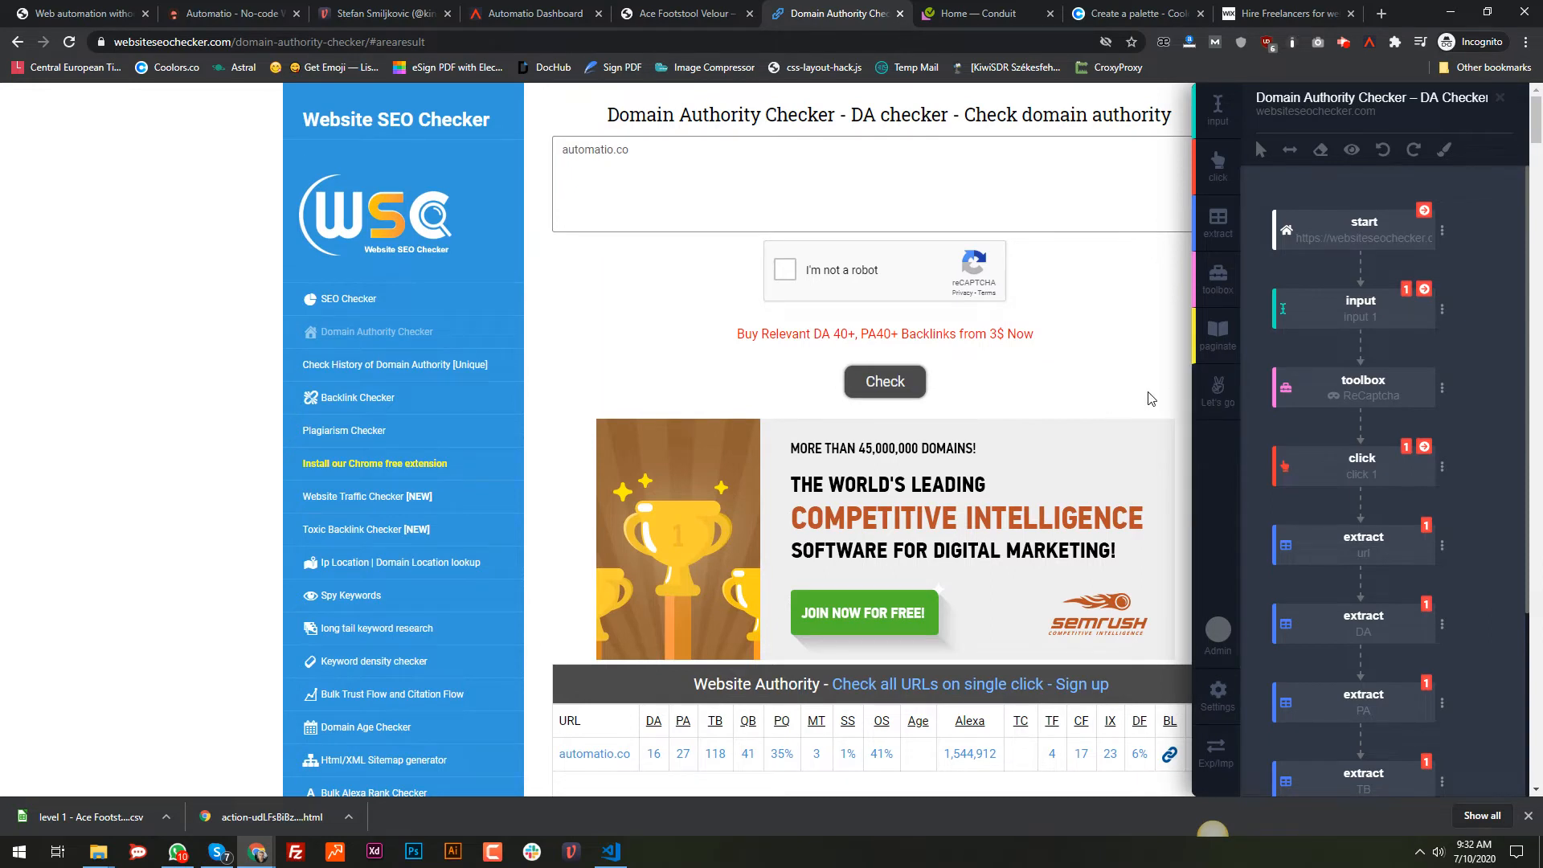
mouse_move(1304, 314)
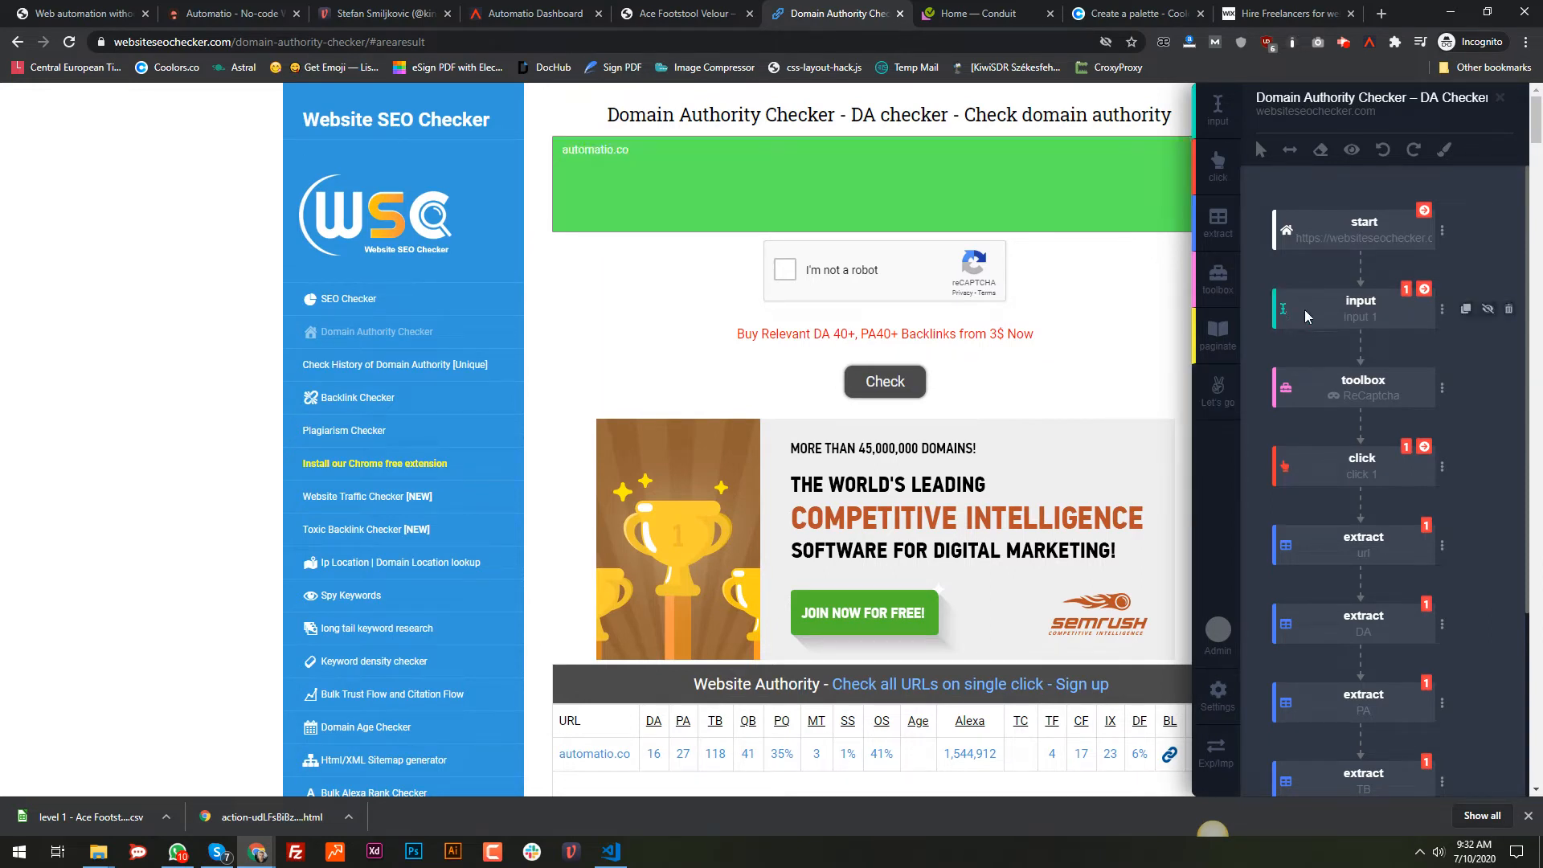
left_click(1218, 283)
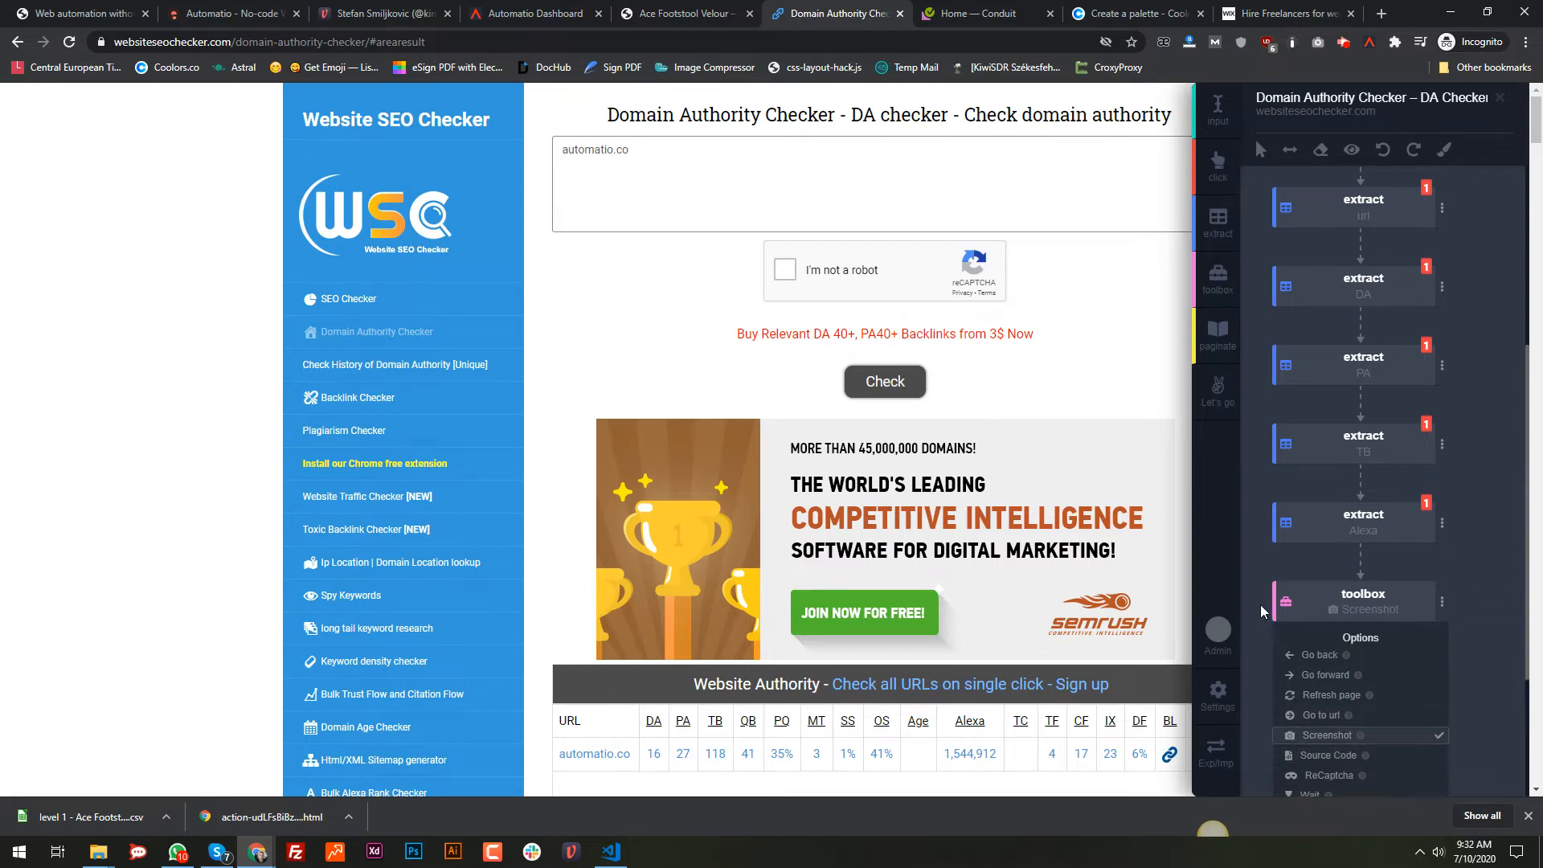
left_click(1327, 736)
left_click(1435, 601)
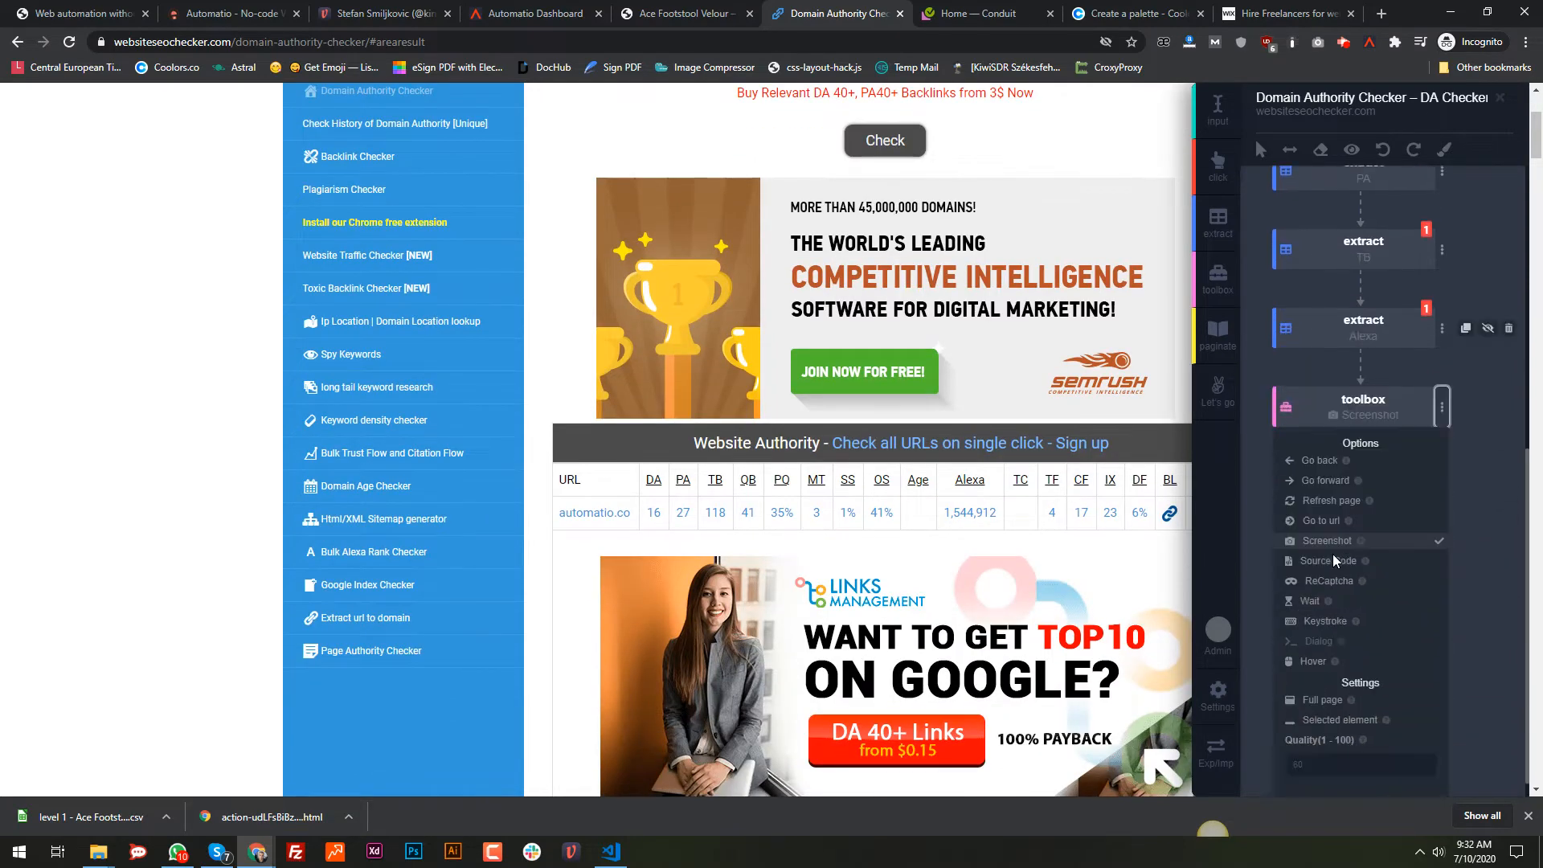
left_click(1350, 743)
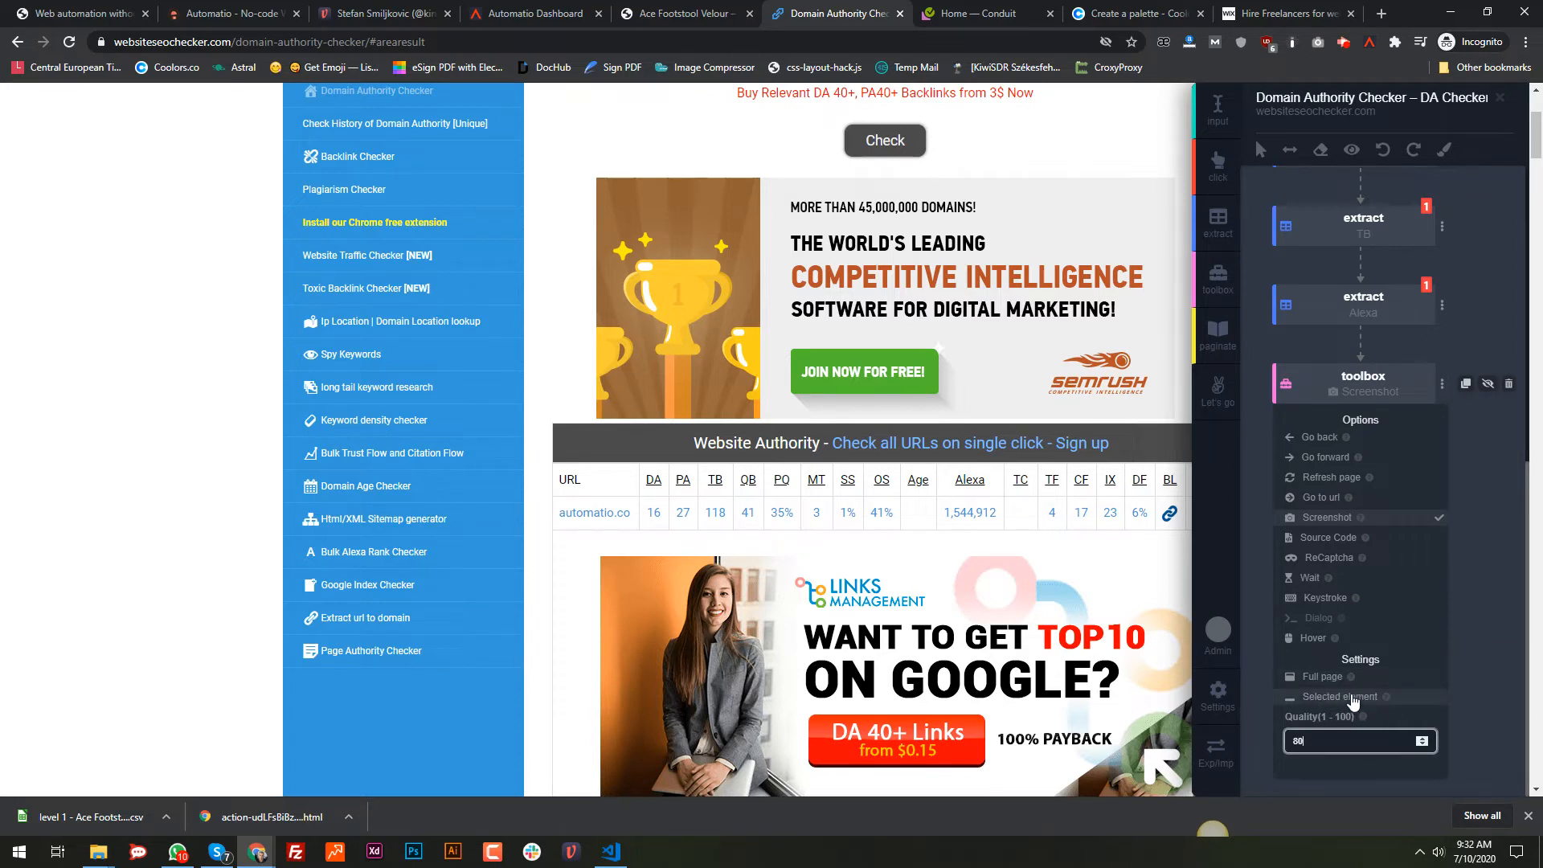
left_click(1262, 425)
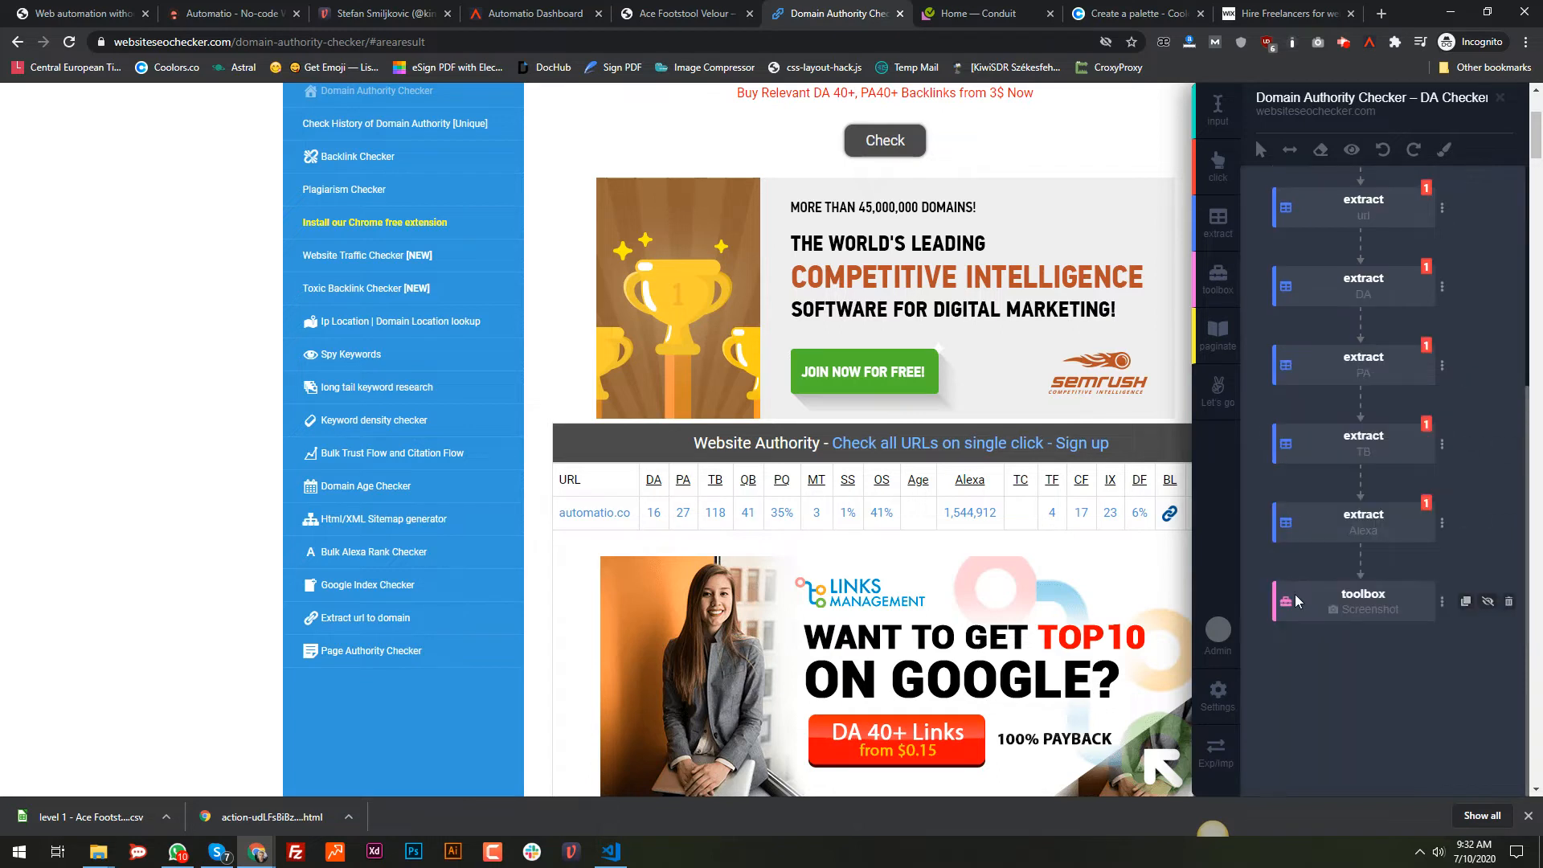
left_click_drag(1288, 599, 1304, 316)
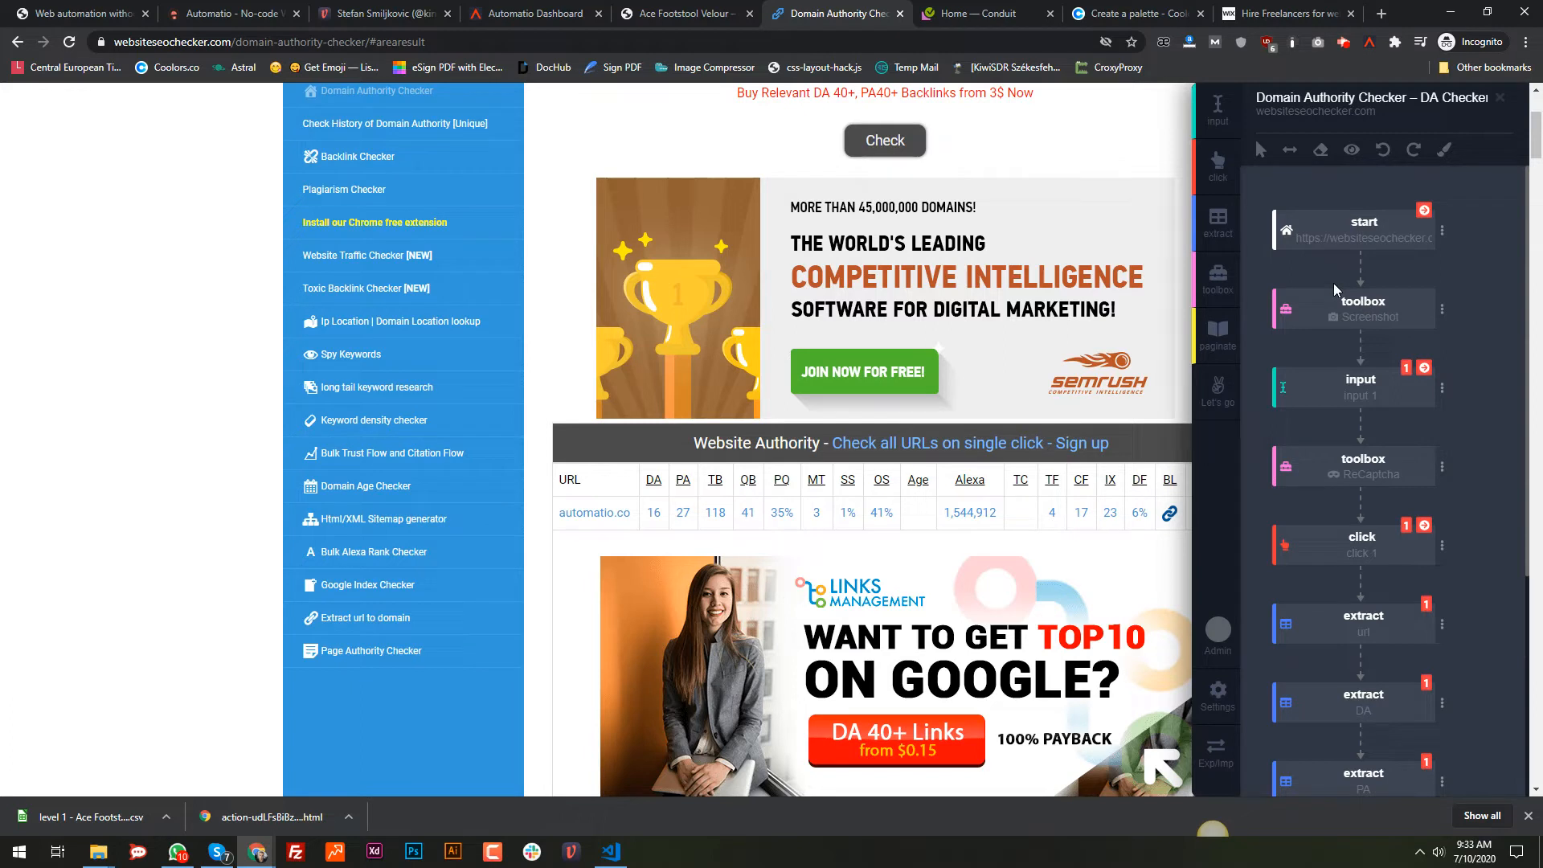
left_click(1232, 394)
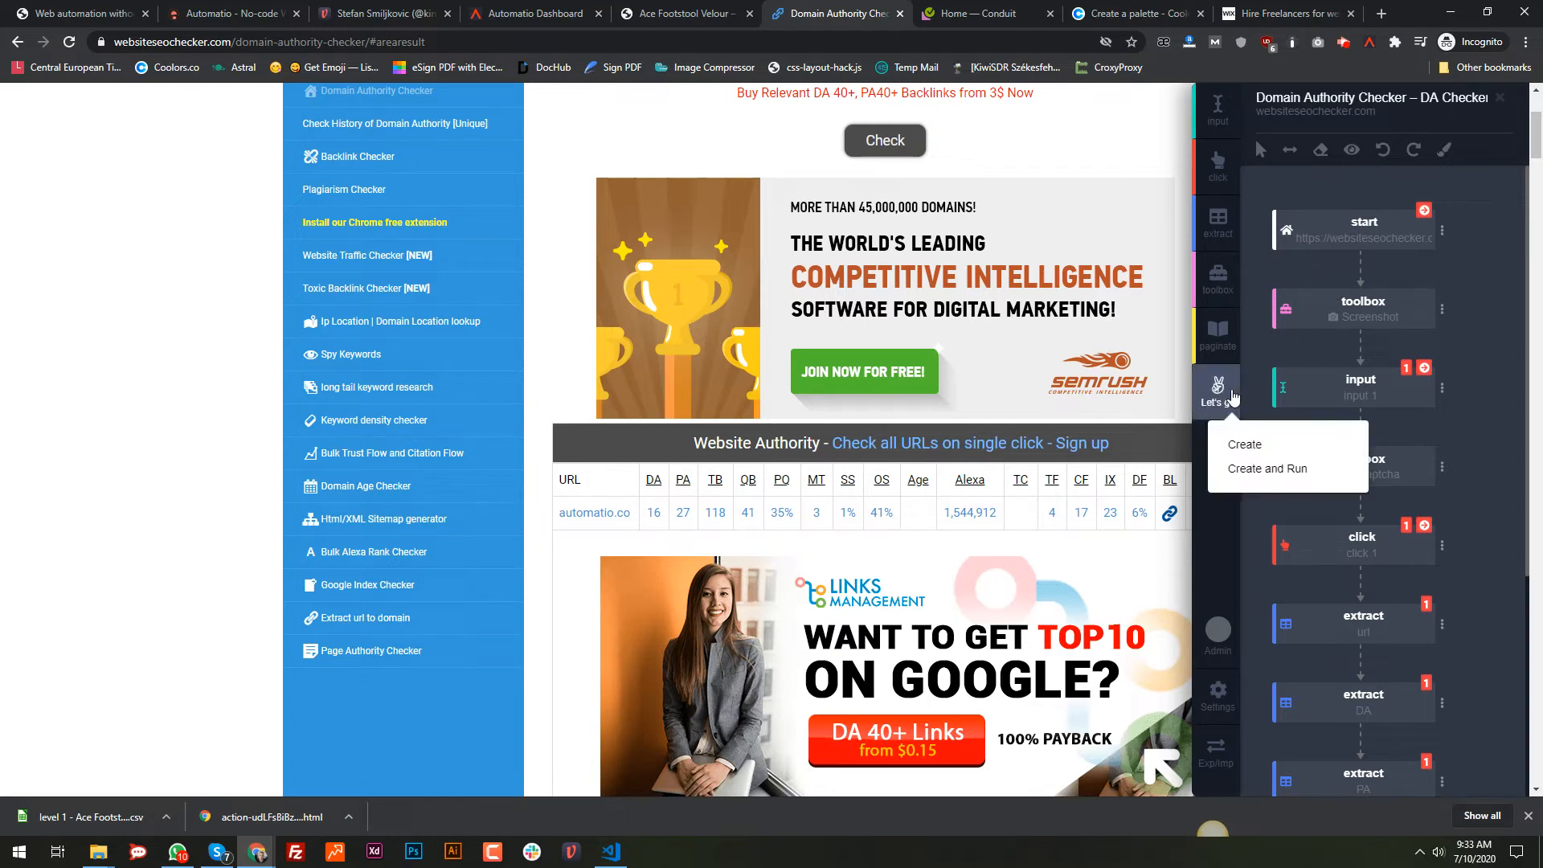
Step: Create and run the bot, then open the new Domain Authority Checker instance's logs
left_click(1266, 473)
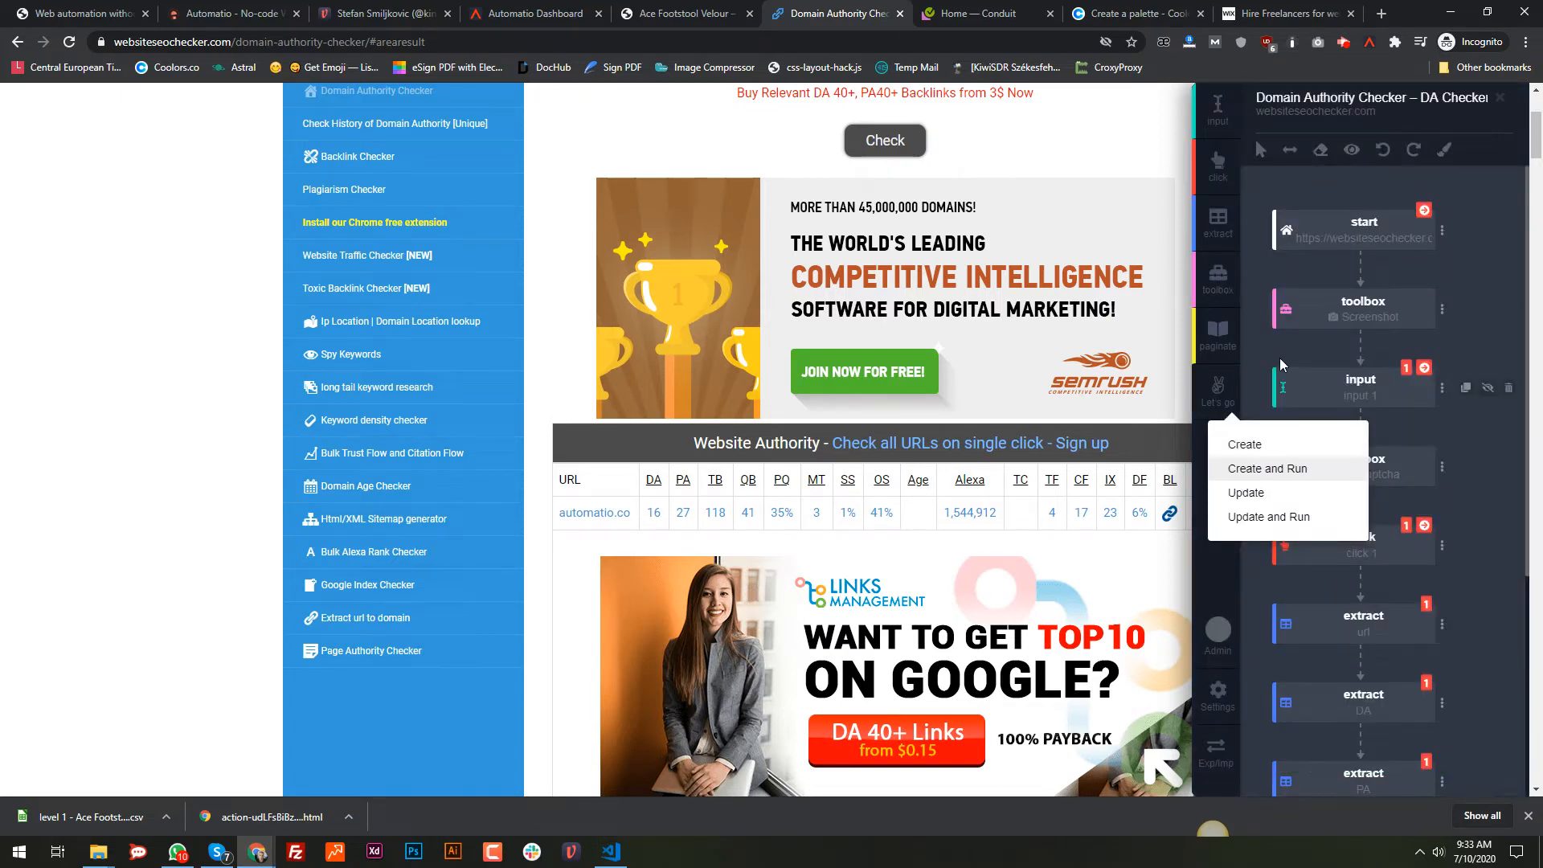
left_click(498, 10)
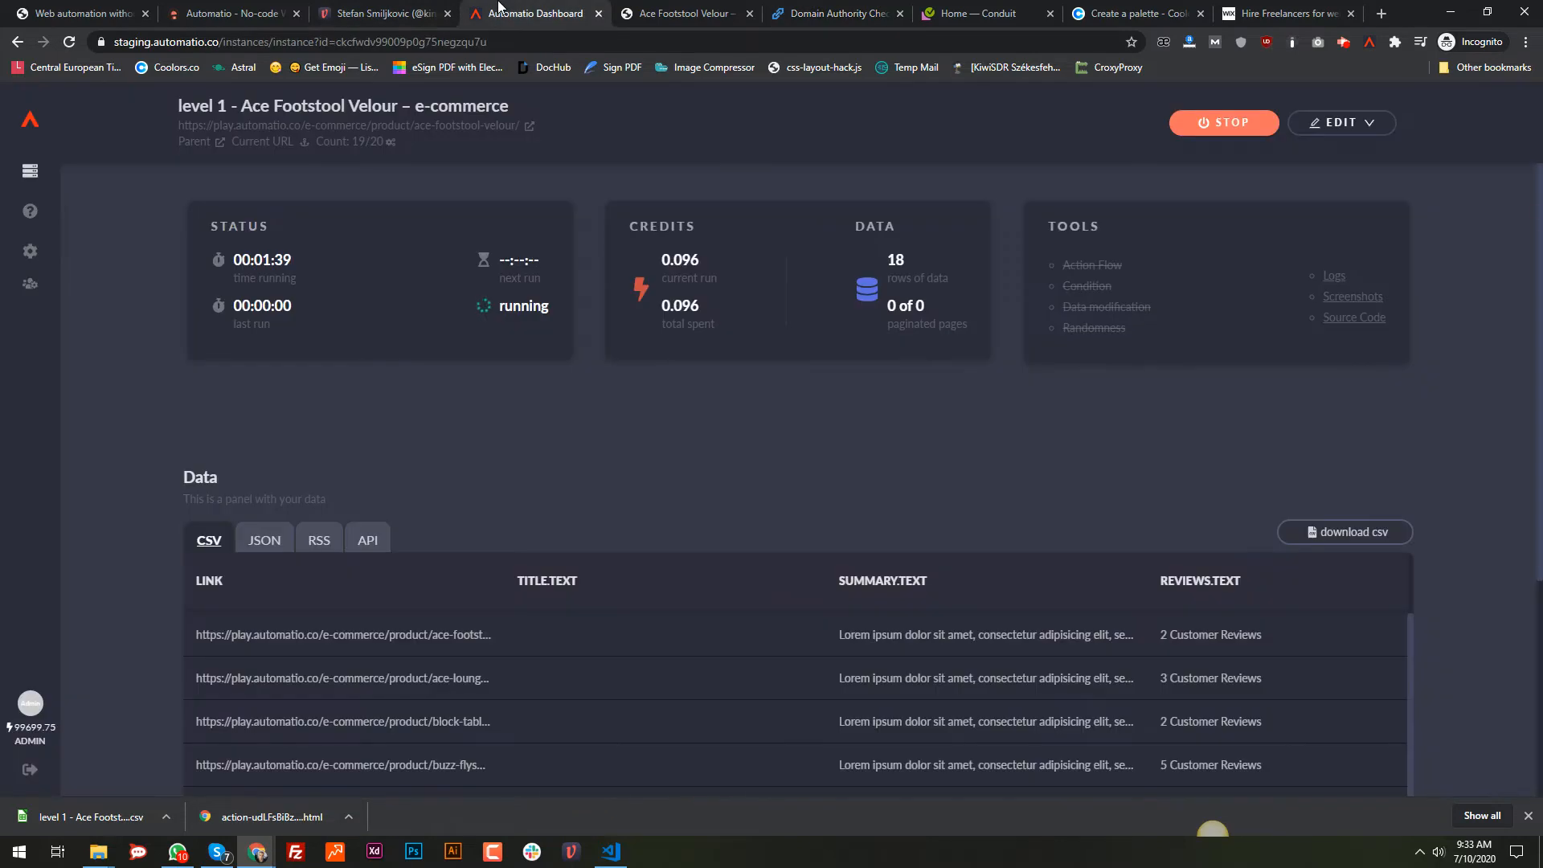
left_click(28, 173)
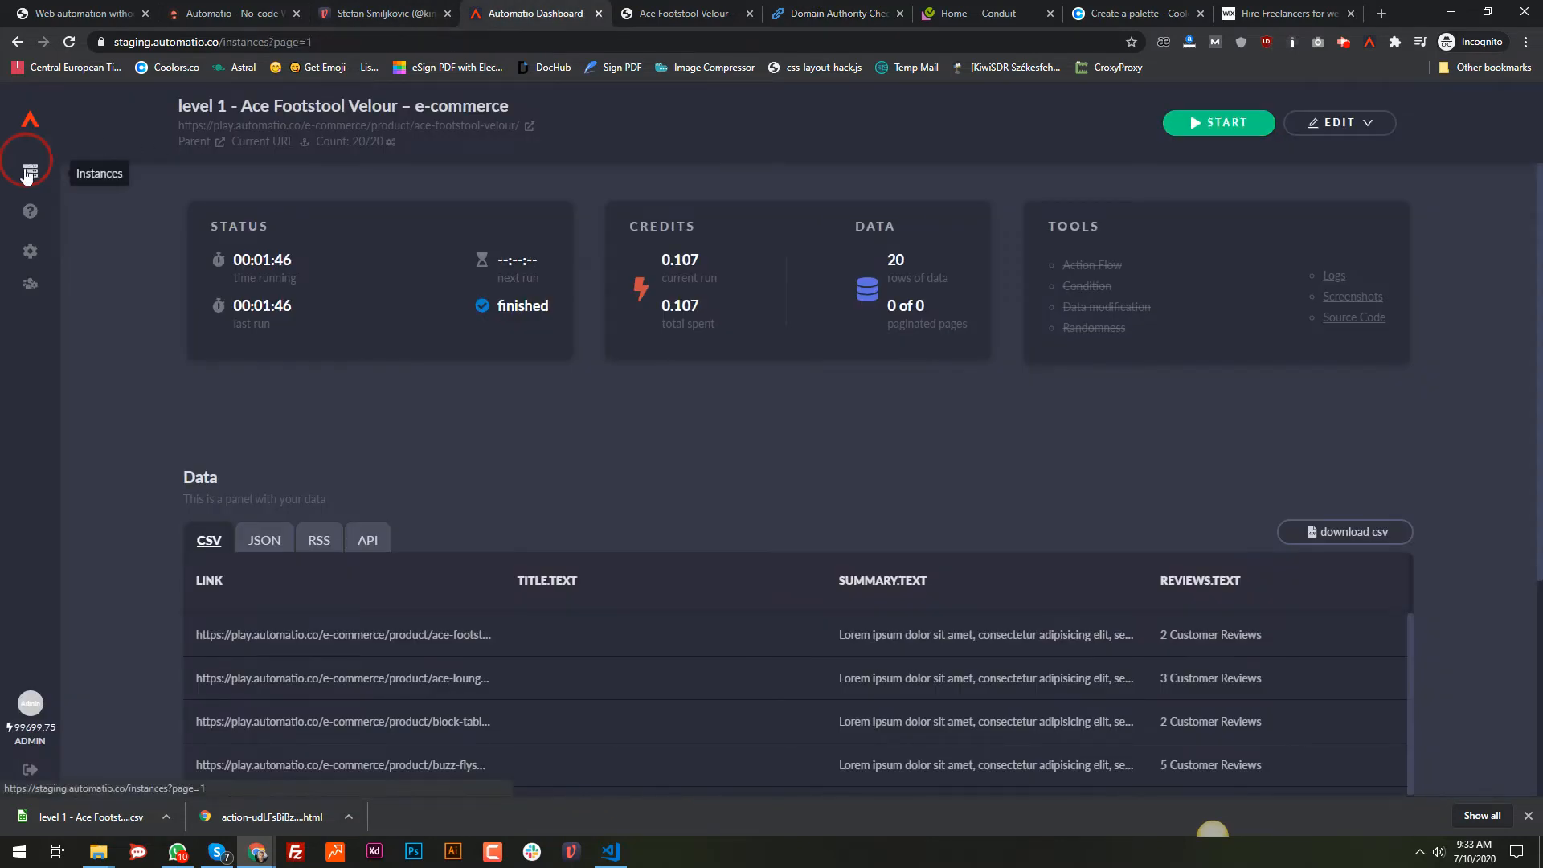
left_click(310, 389)
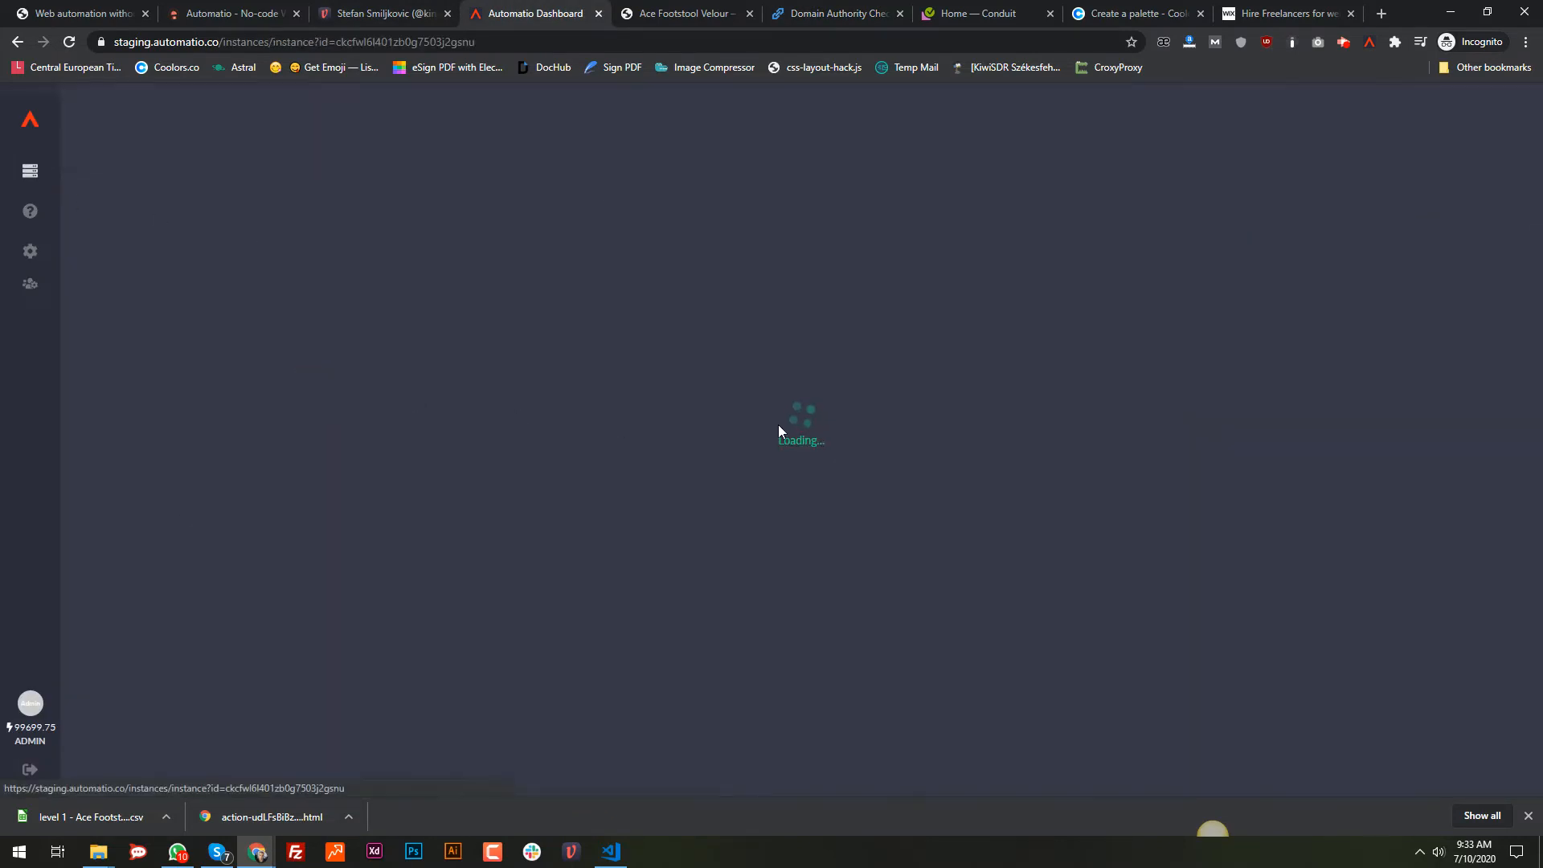
left_click(1334, 275)
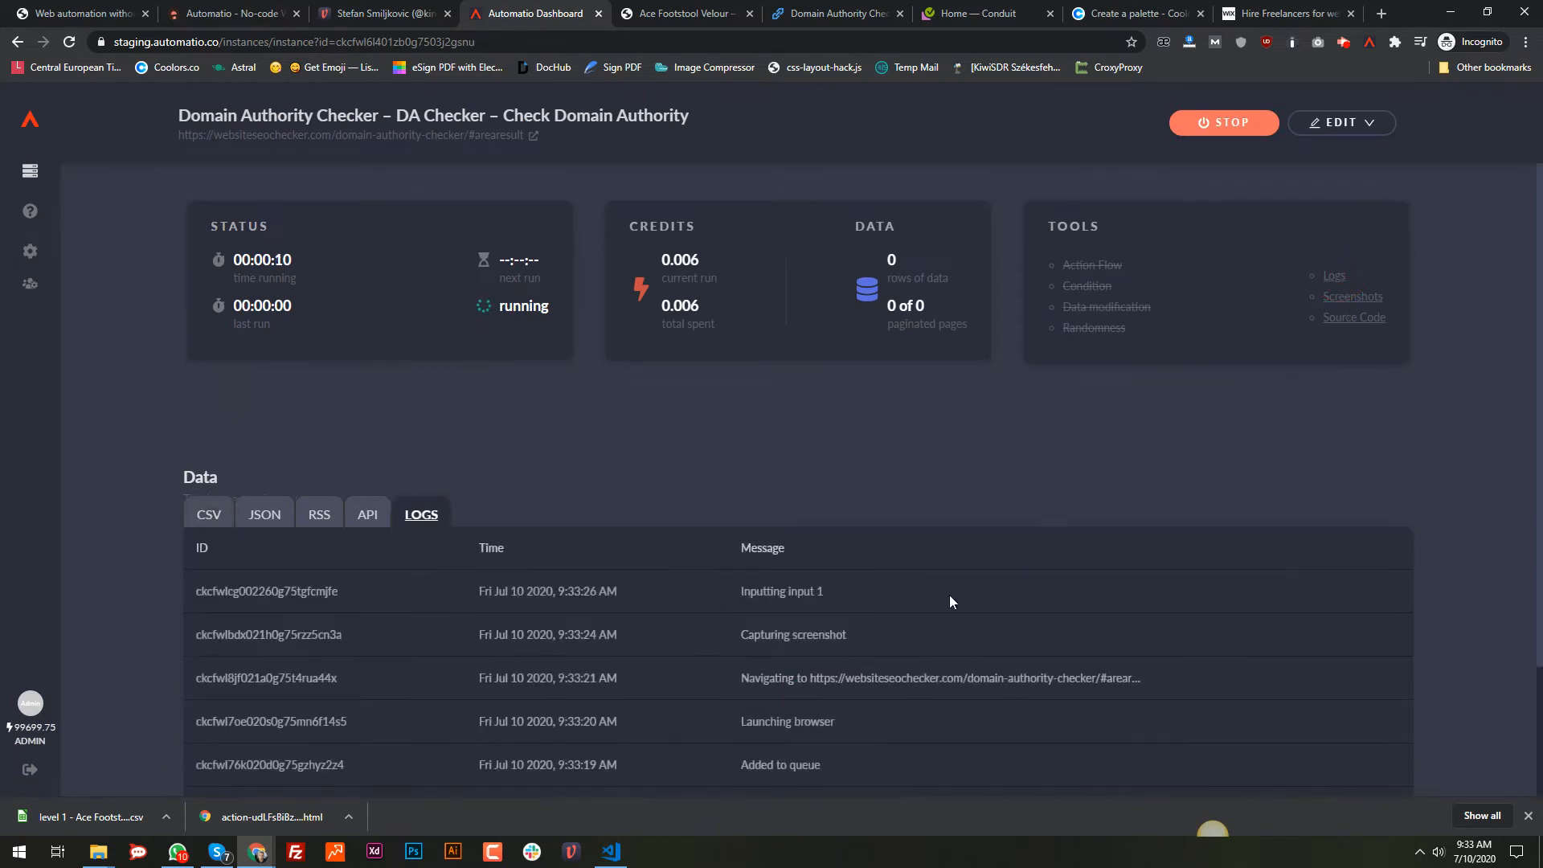
Step: Review the Inputting input 1 and Capturing screenshot logs and view the captured screenshot
scroll(725, 683, "down", 2)
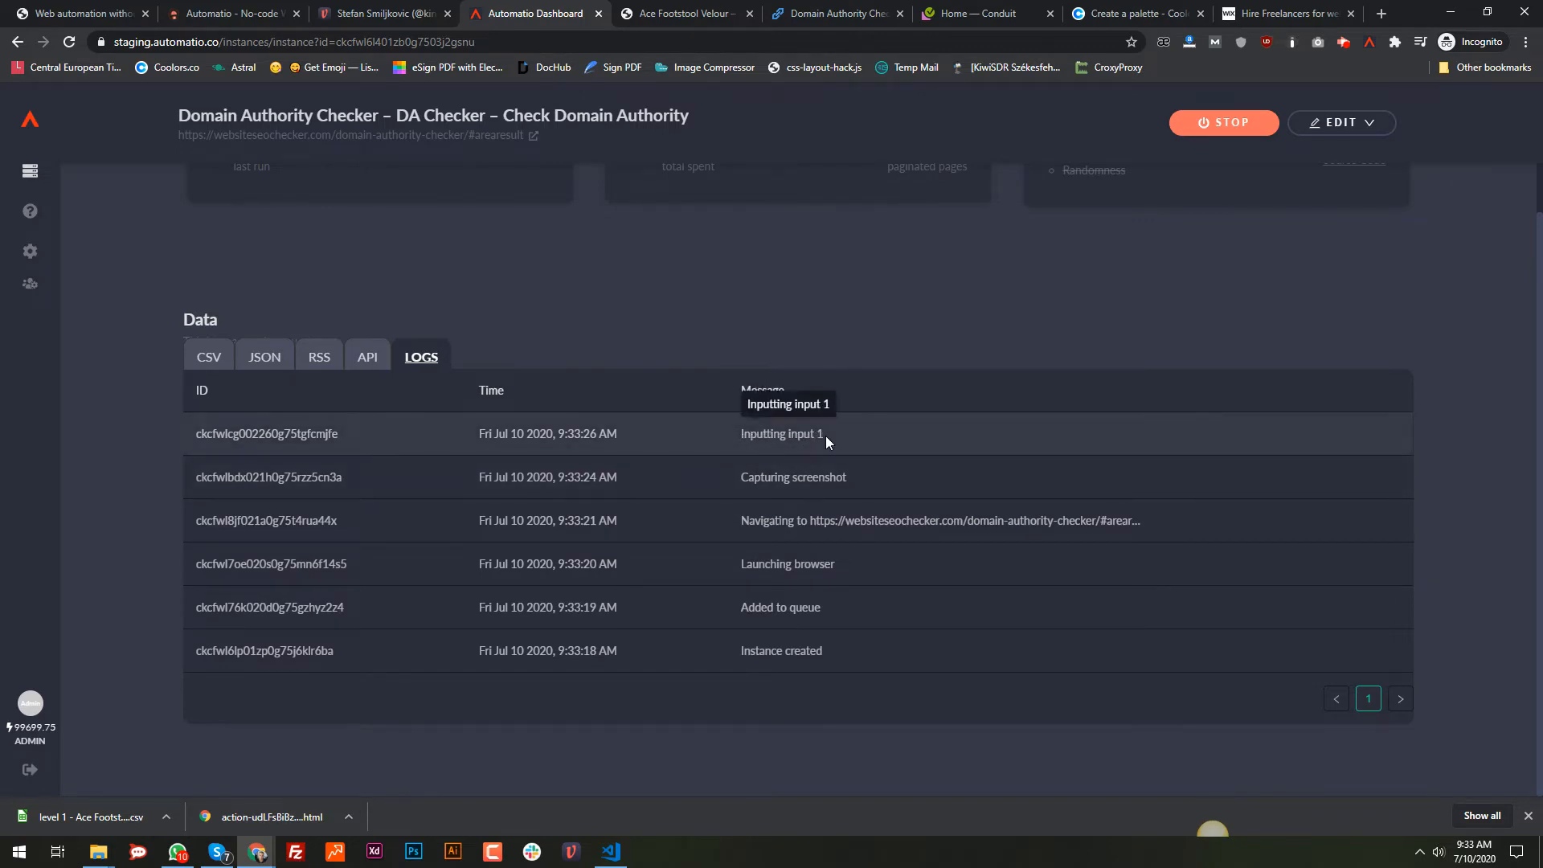
scroll(836, 437, "up", 2)
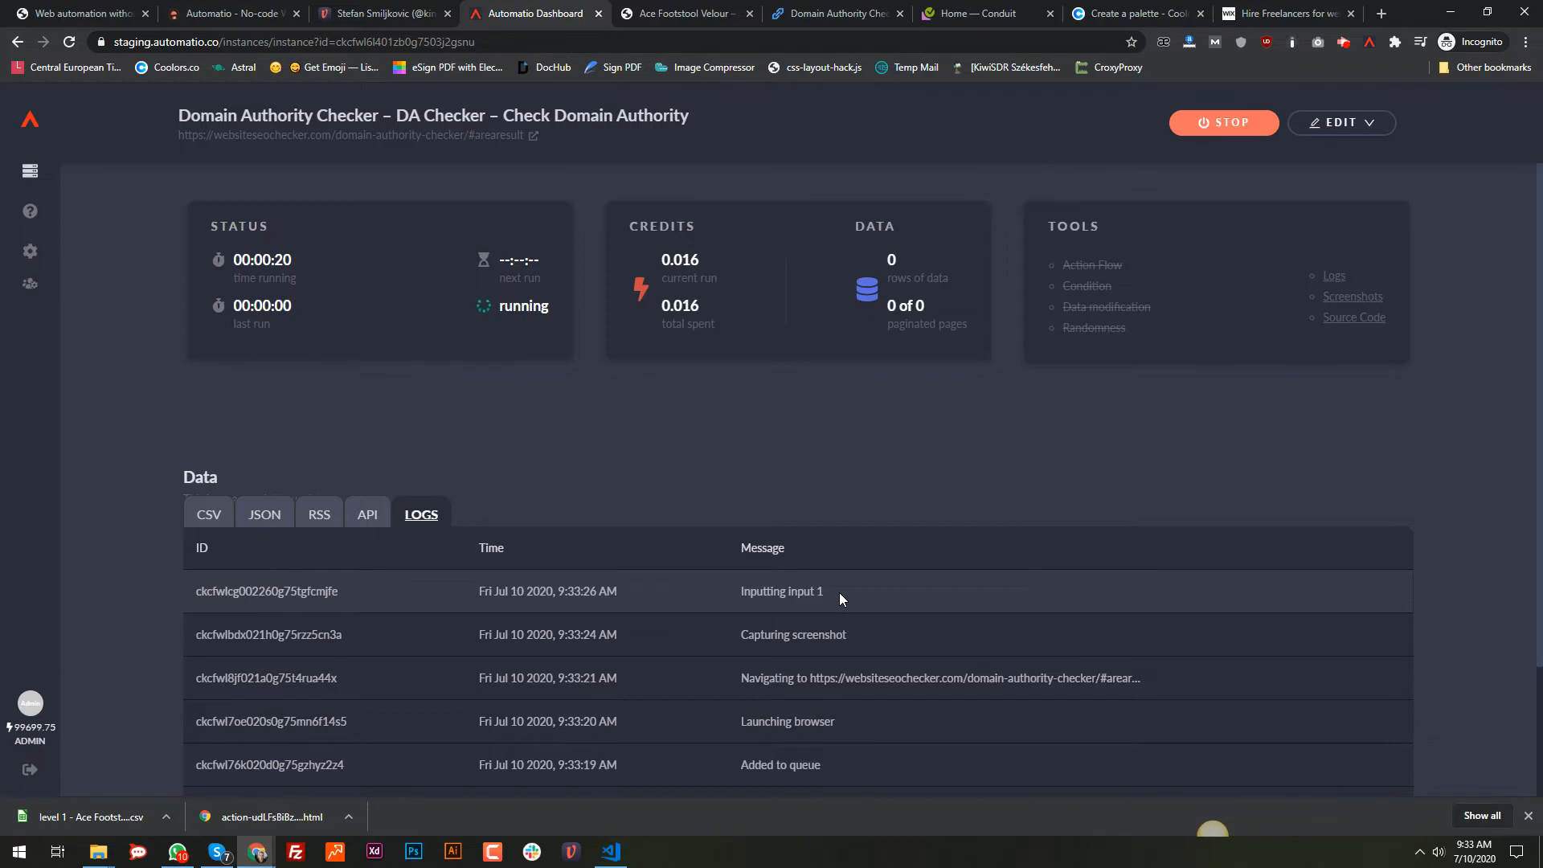
left_click_drag(826, 597, 742, 599)
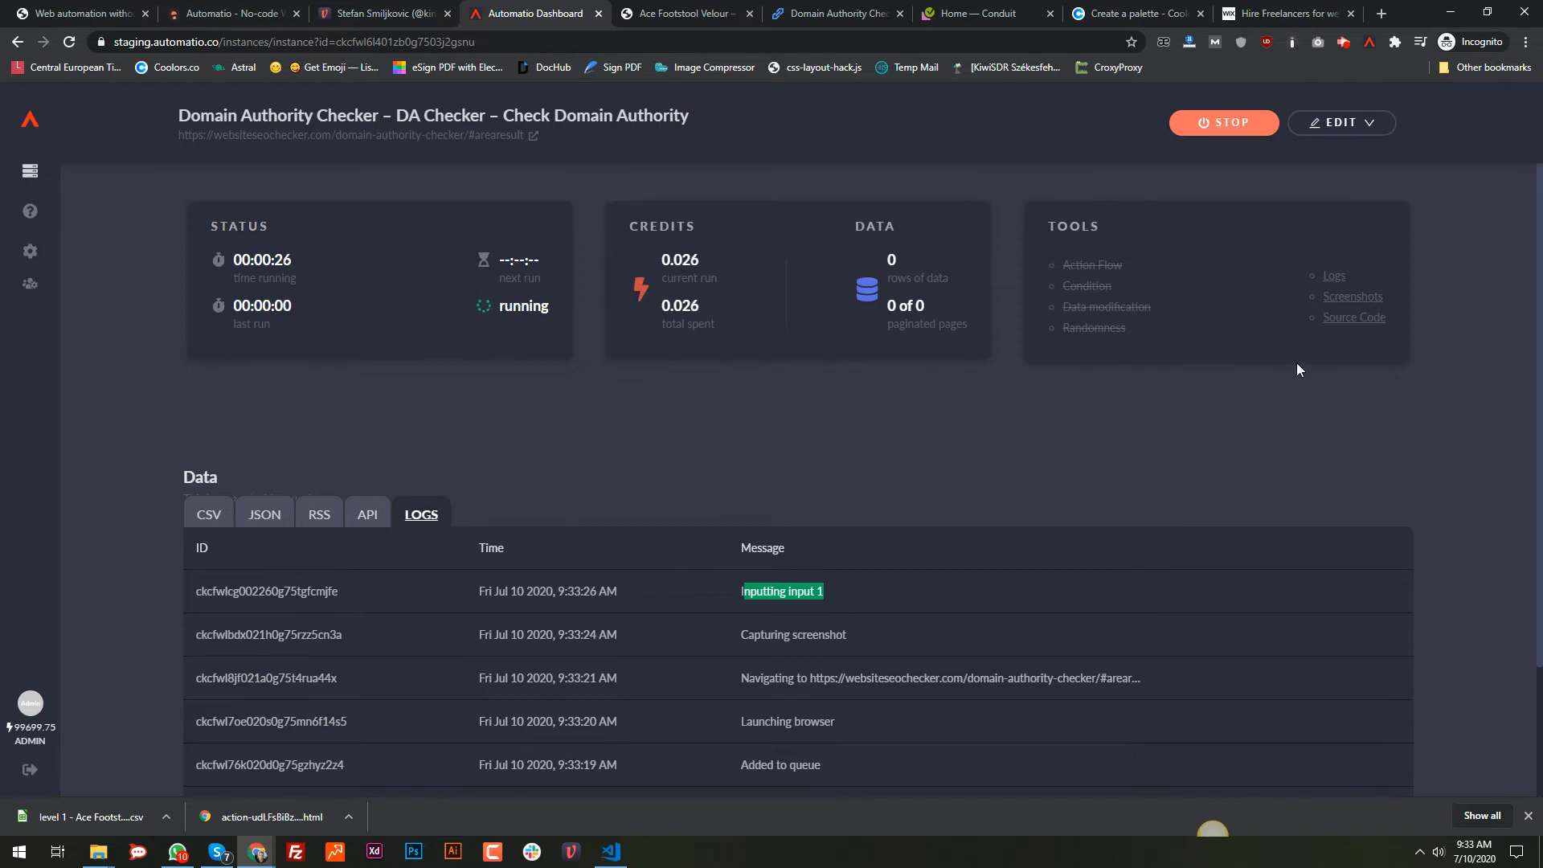
left_click_drag(825, 635, 749, 635)
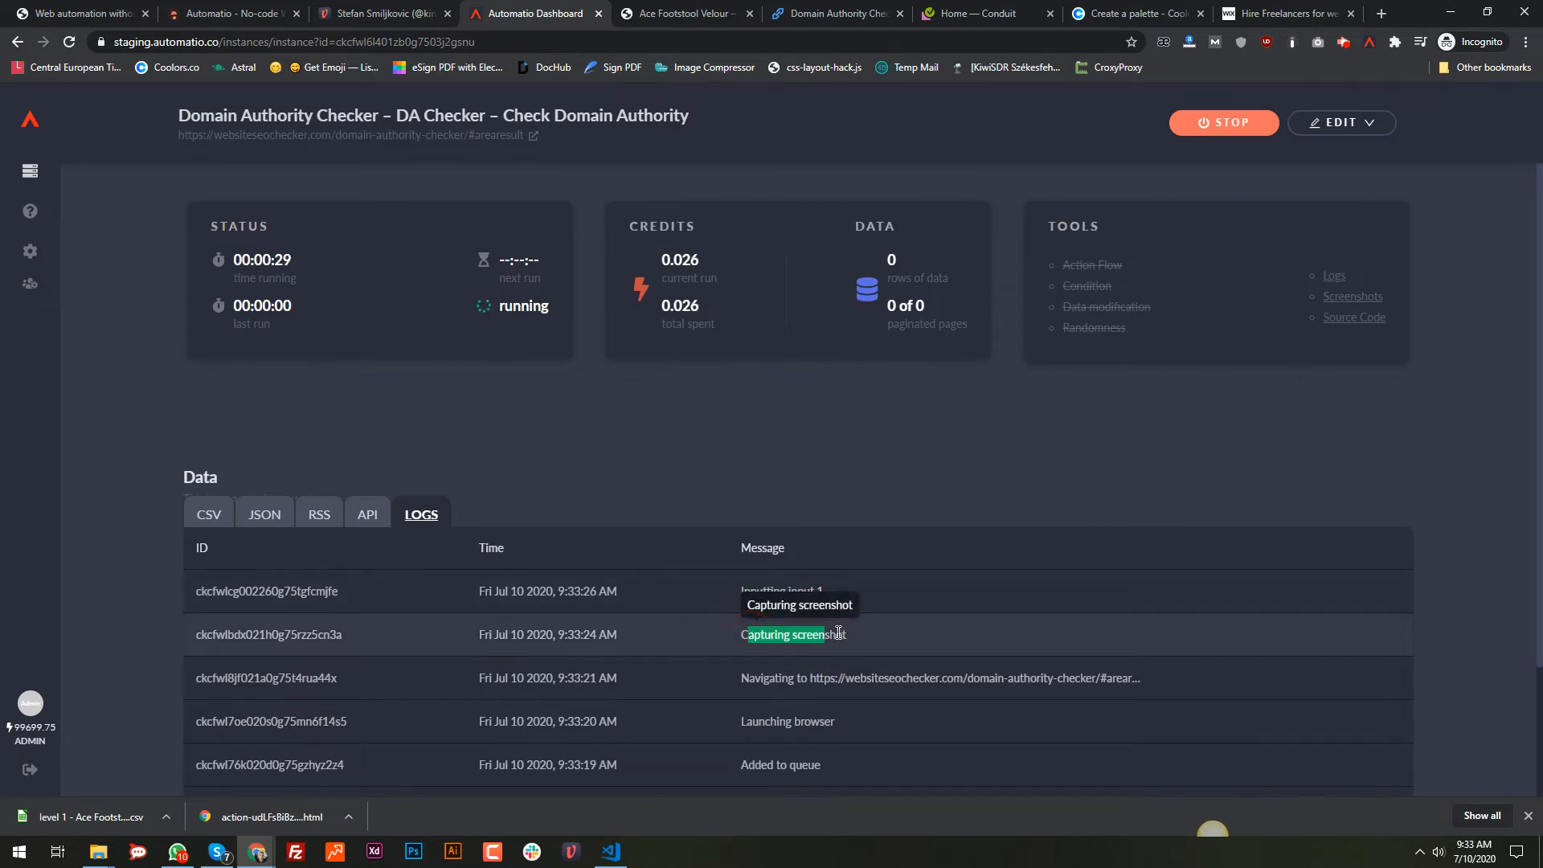
left_click(1361, 298)
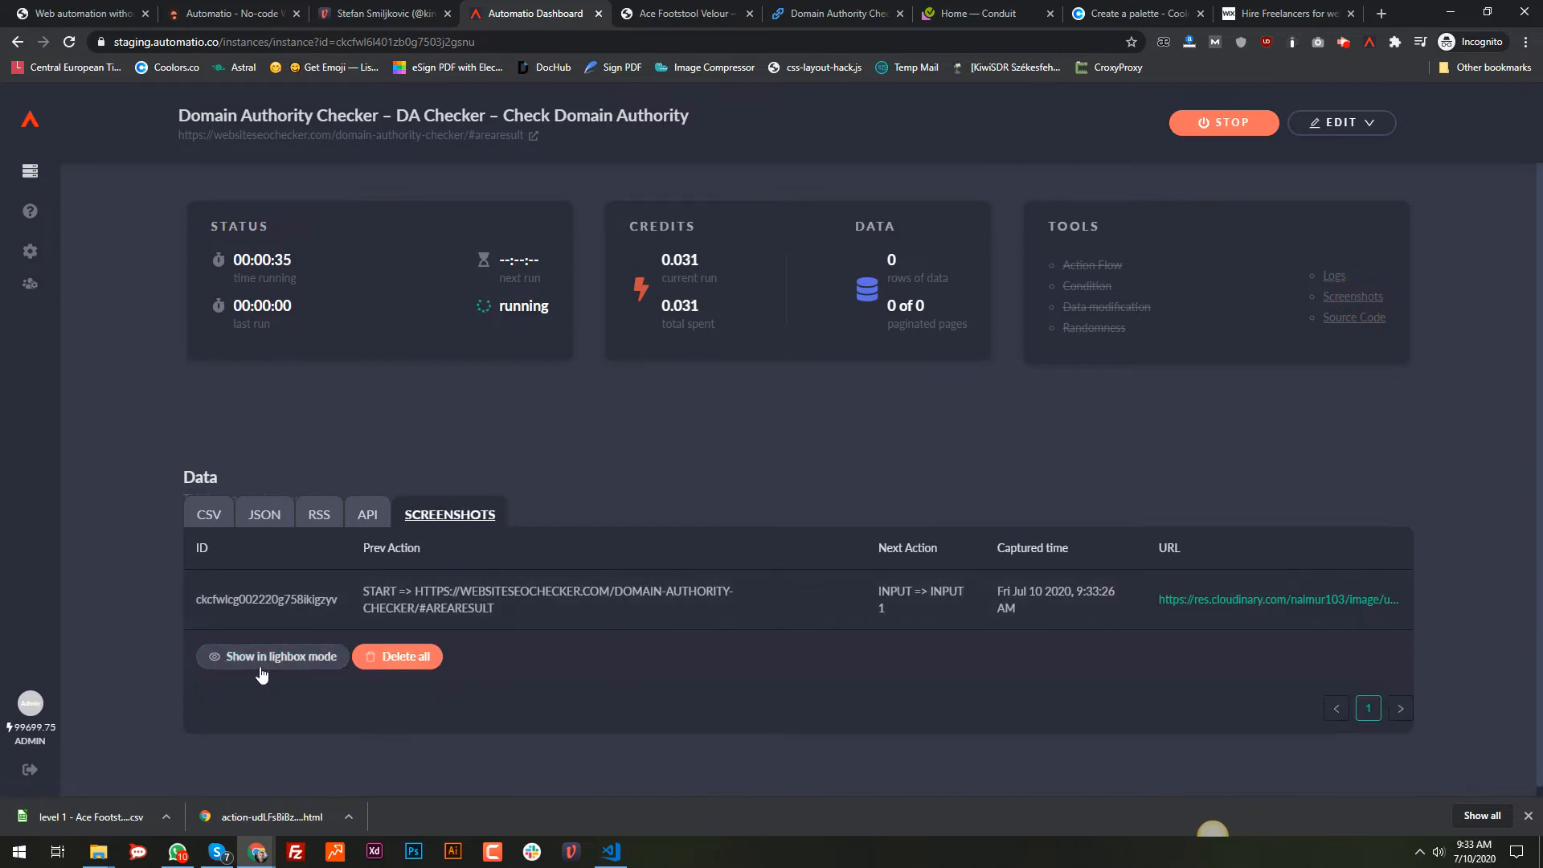
left_click(258, 658)
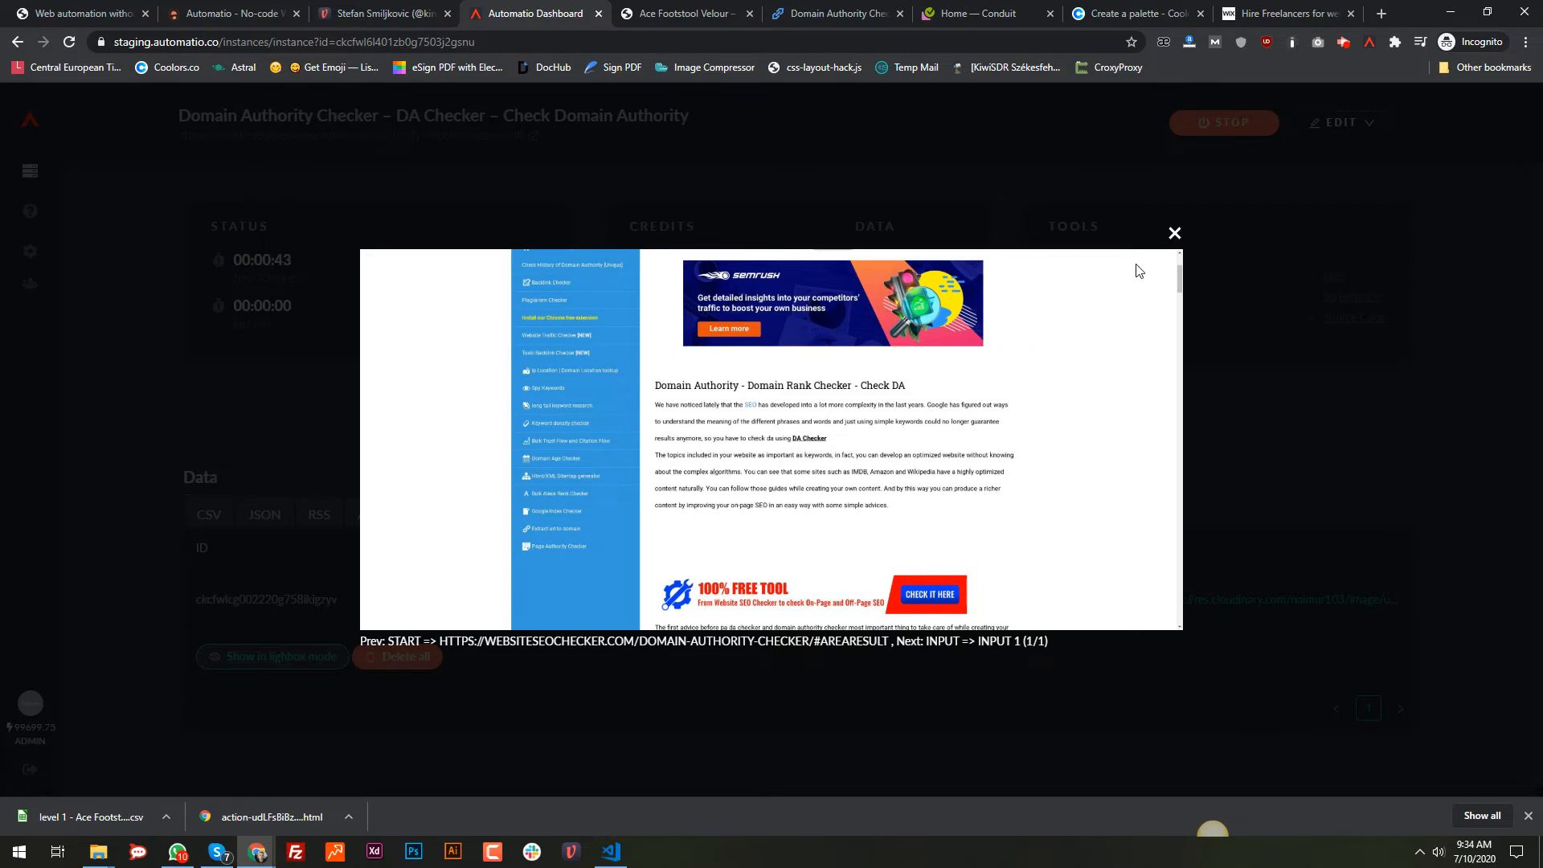
left_click(1173, 234)
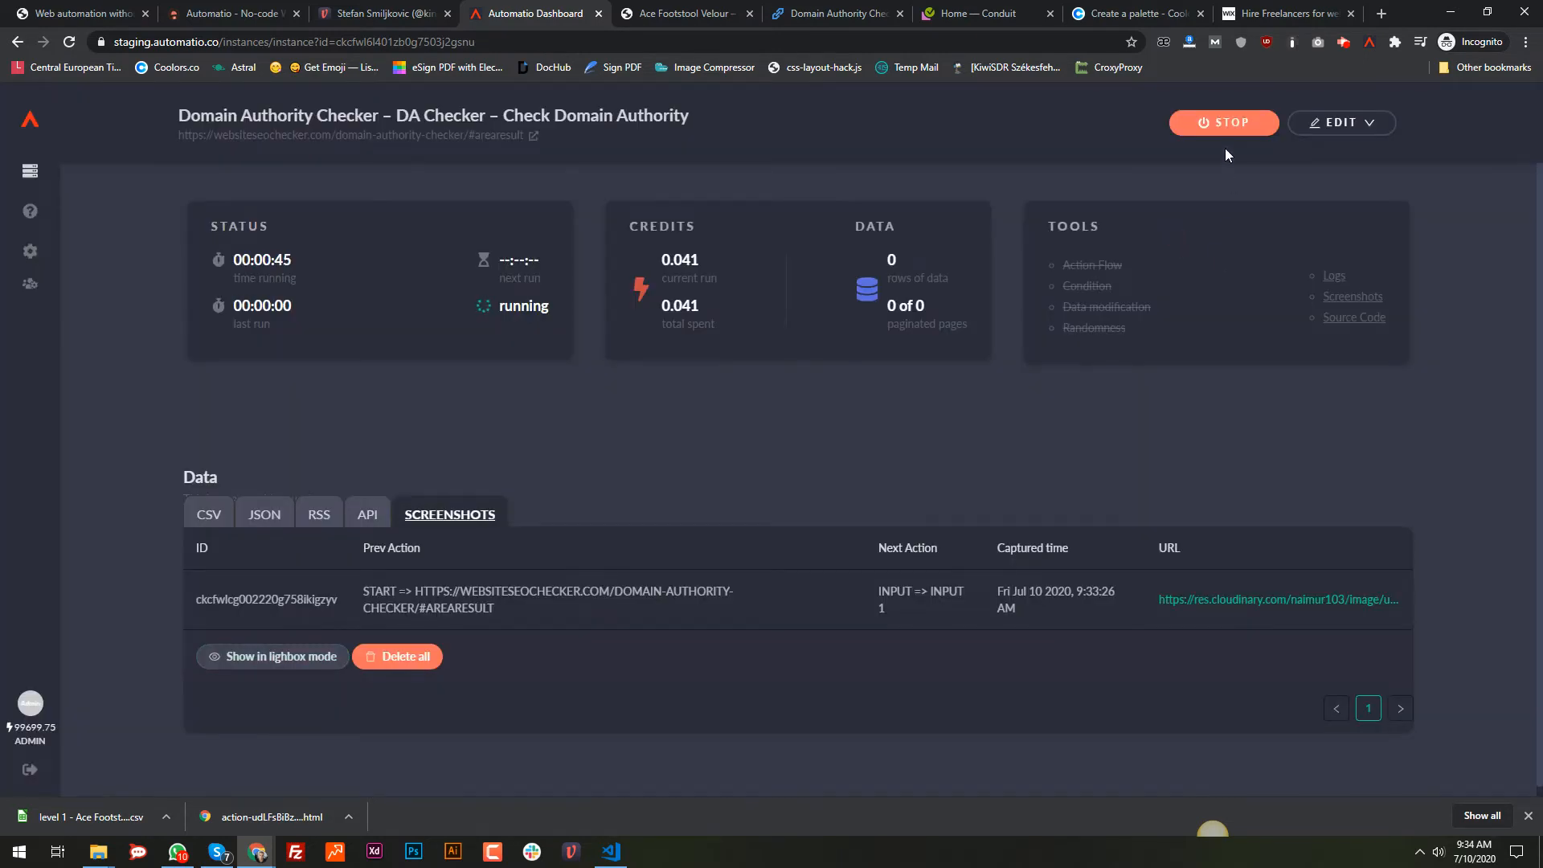
Step: Stop the running instance and return to the Domain Authority Checker tab
left_click(1334, 275)
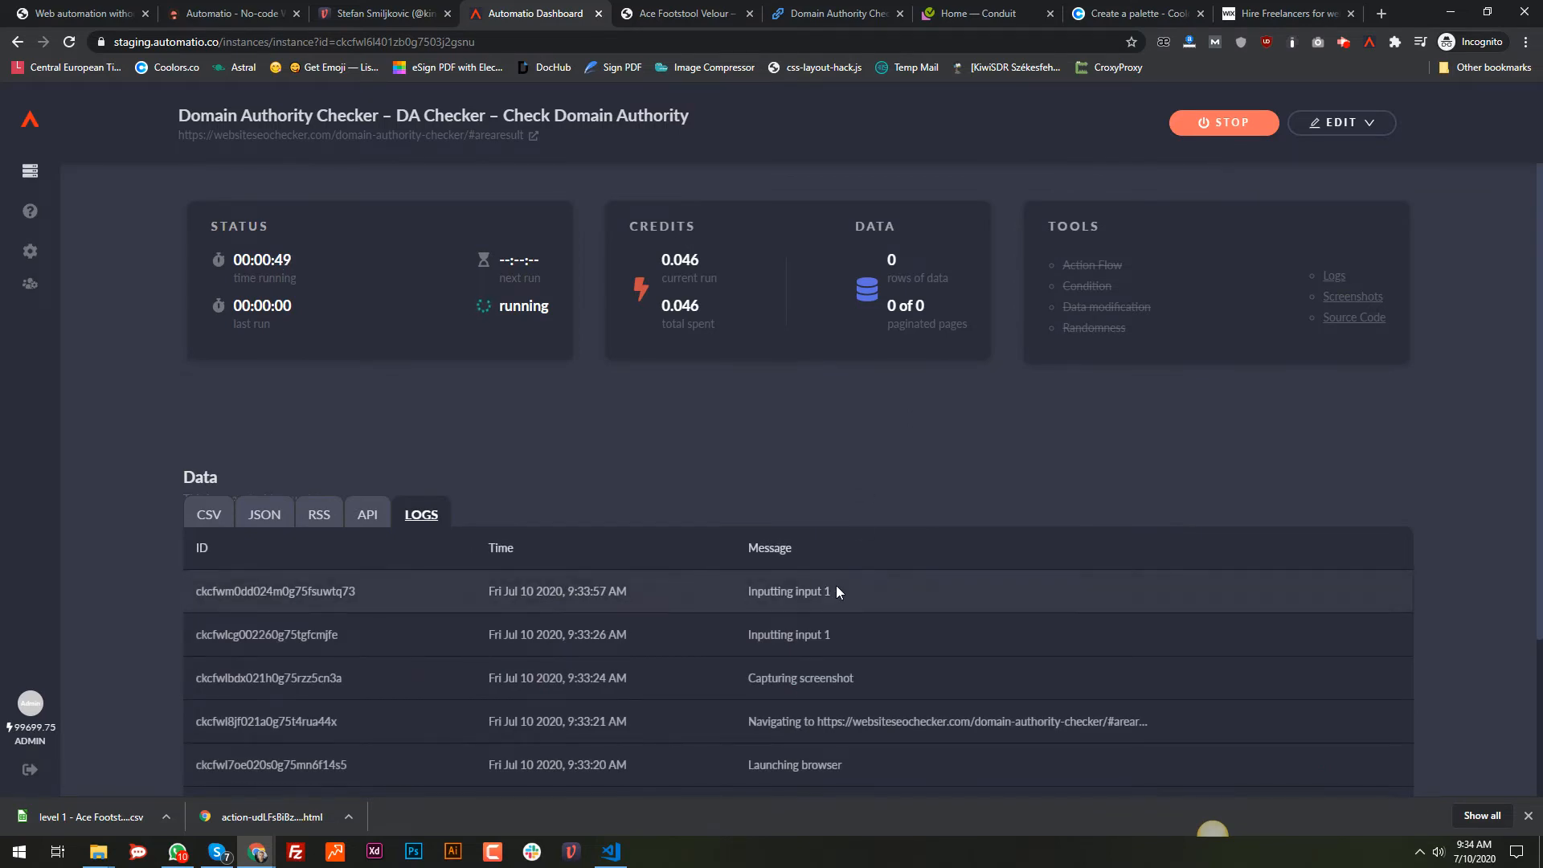
left_click_drag(835, 590, 745, 590)
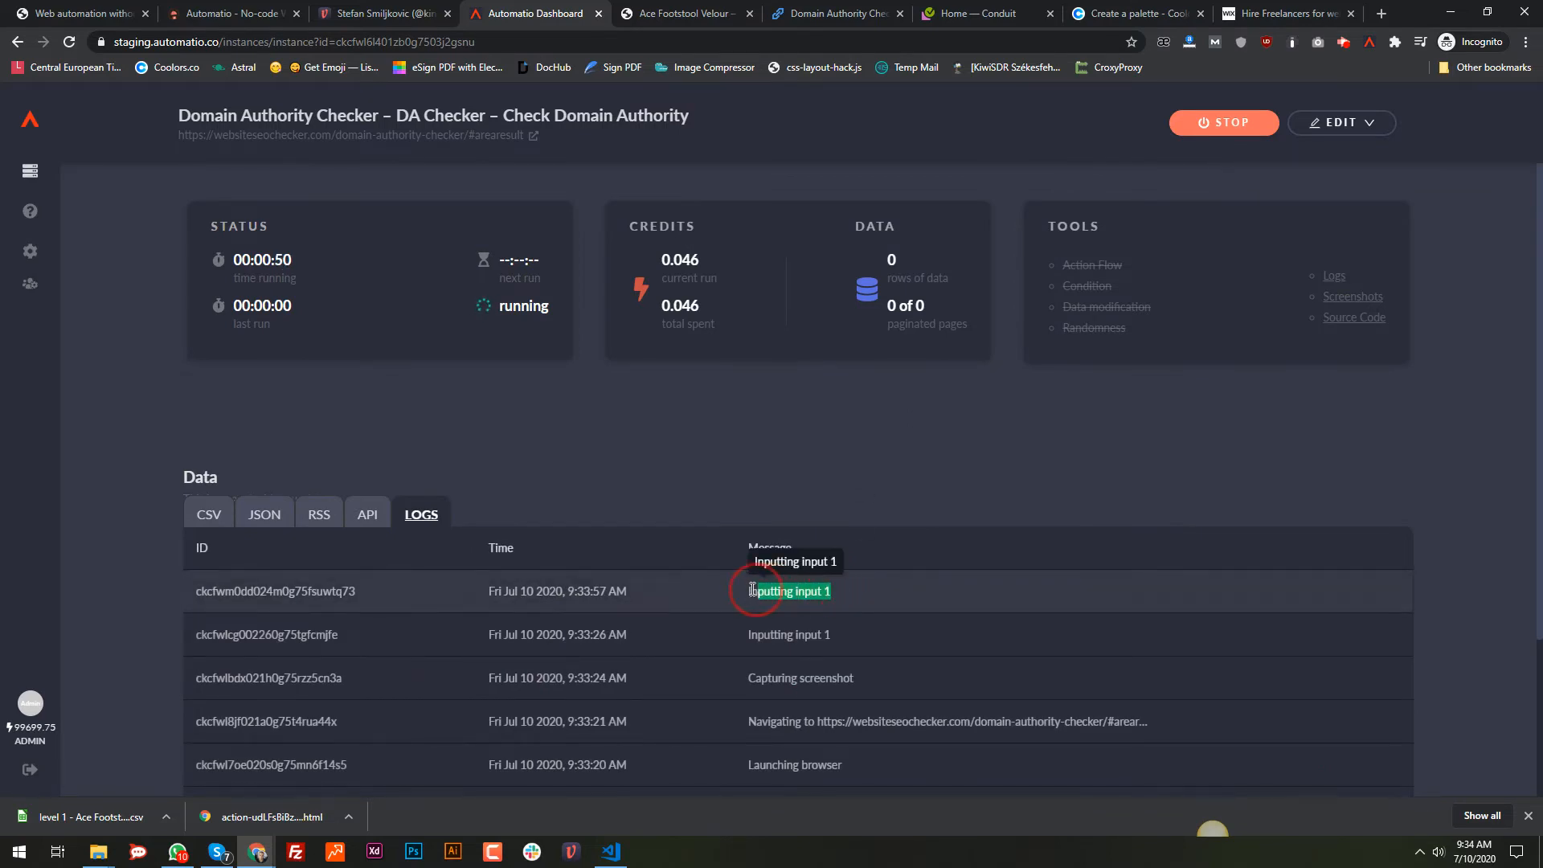
left_click(1214, 127)
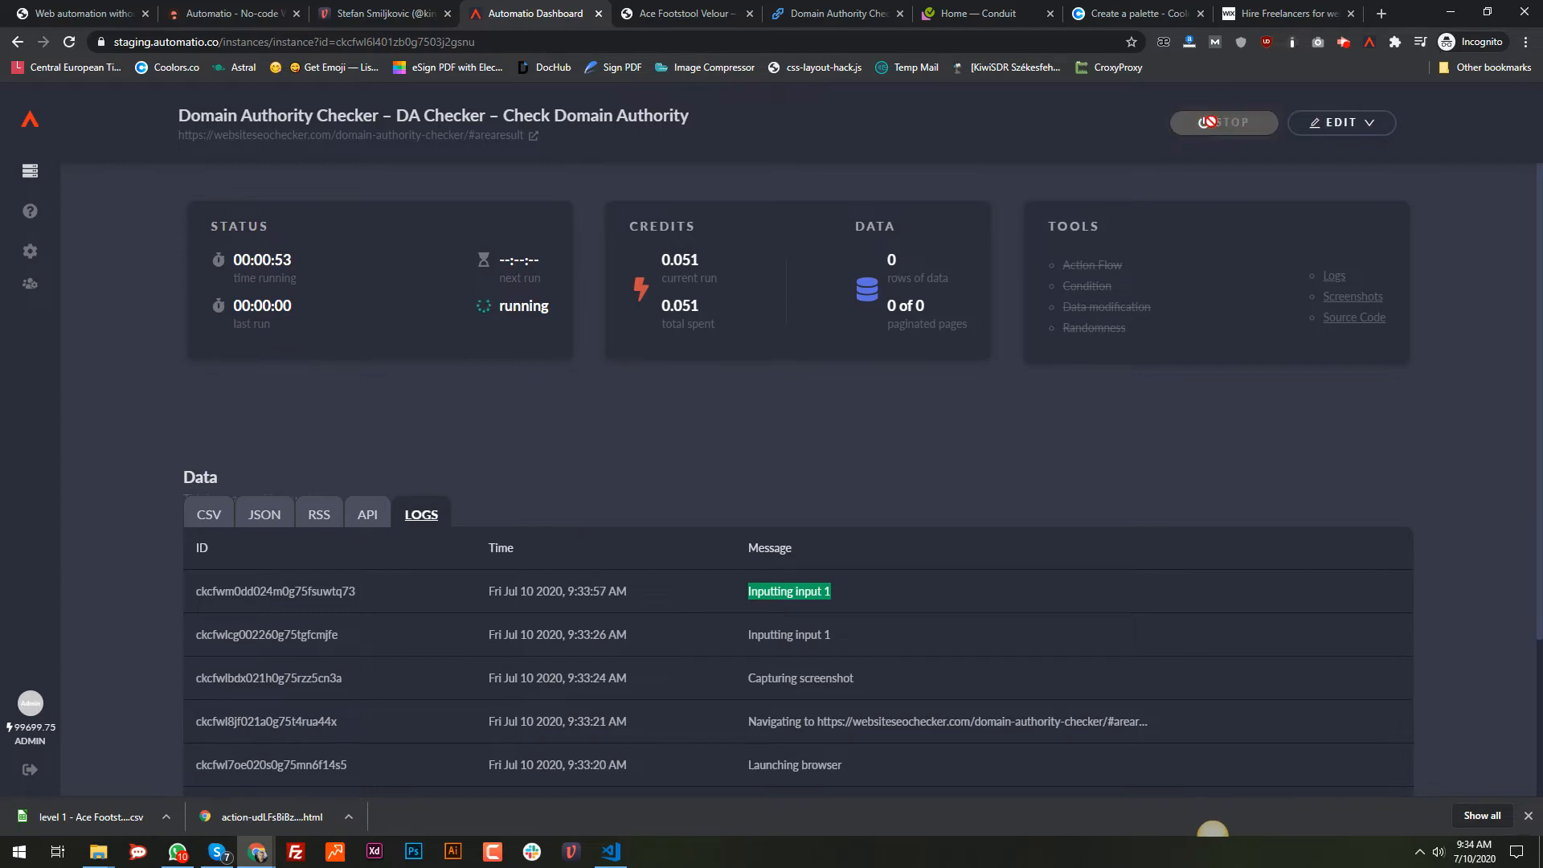
left_click(854, 15)
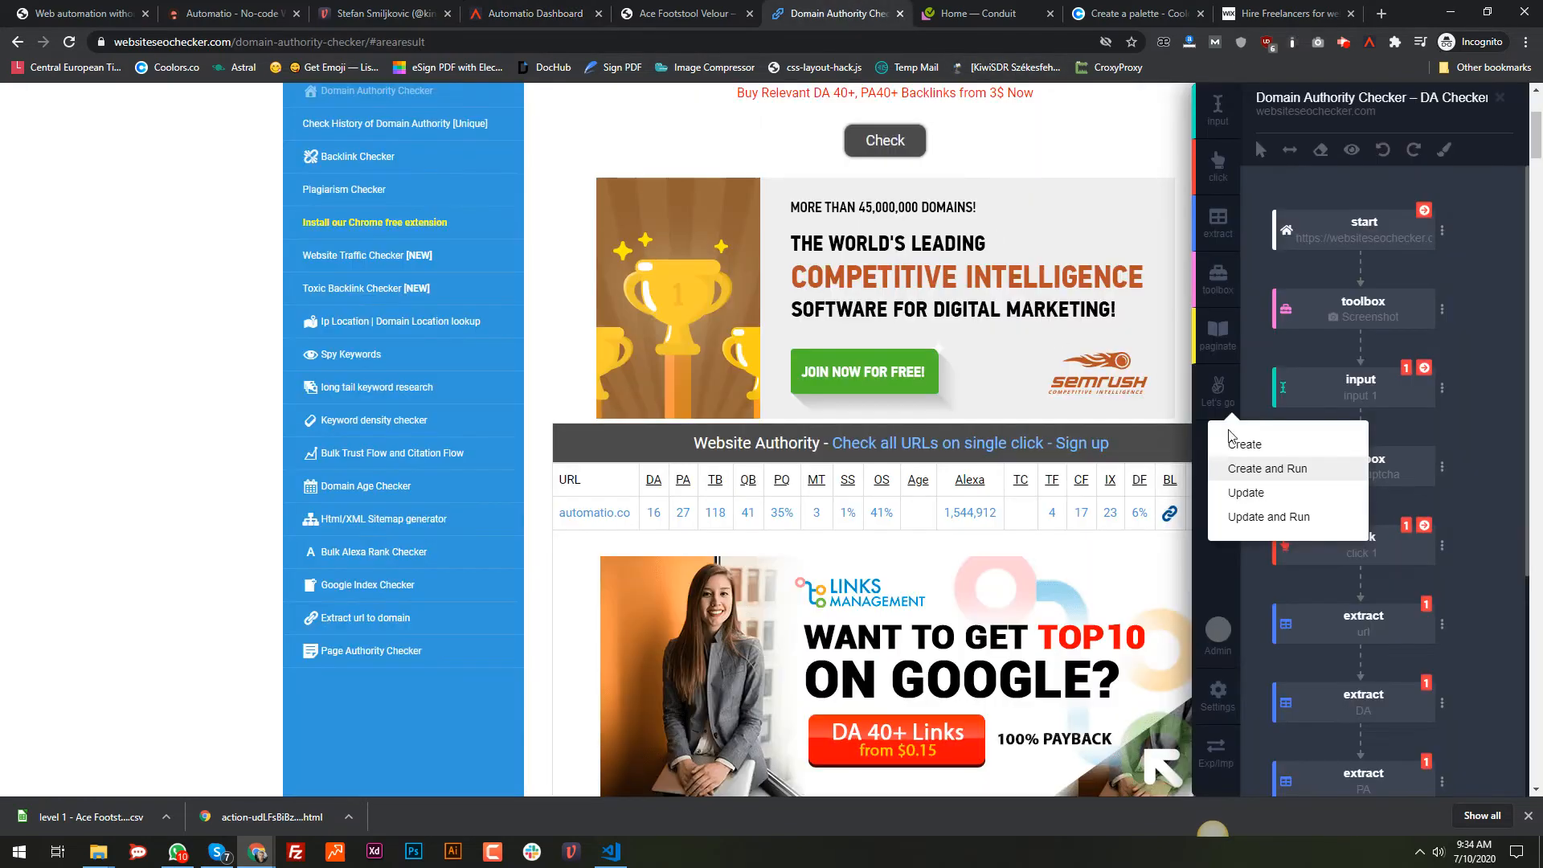
Step: Enable Block Ads in the bot's start step options
left_click(1268, 468)
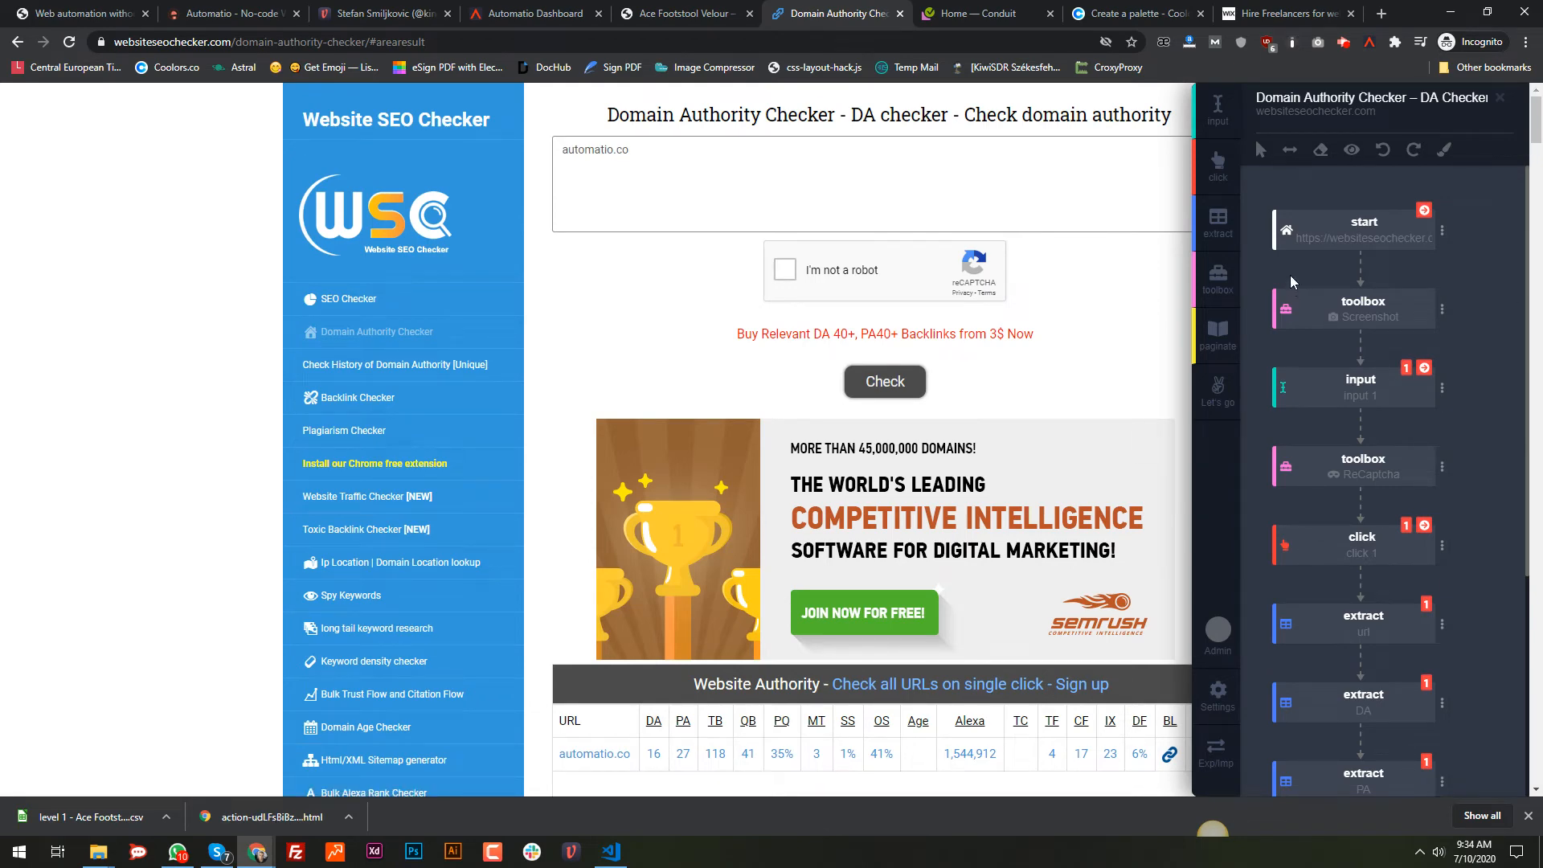
left_click(1443, 232)
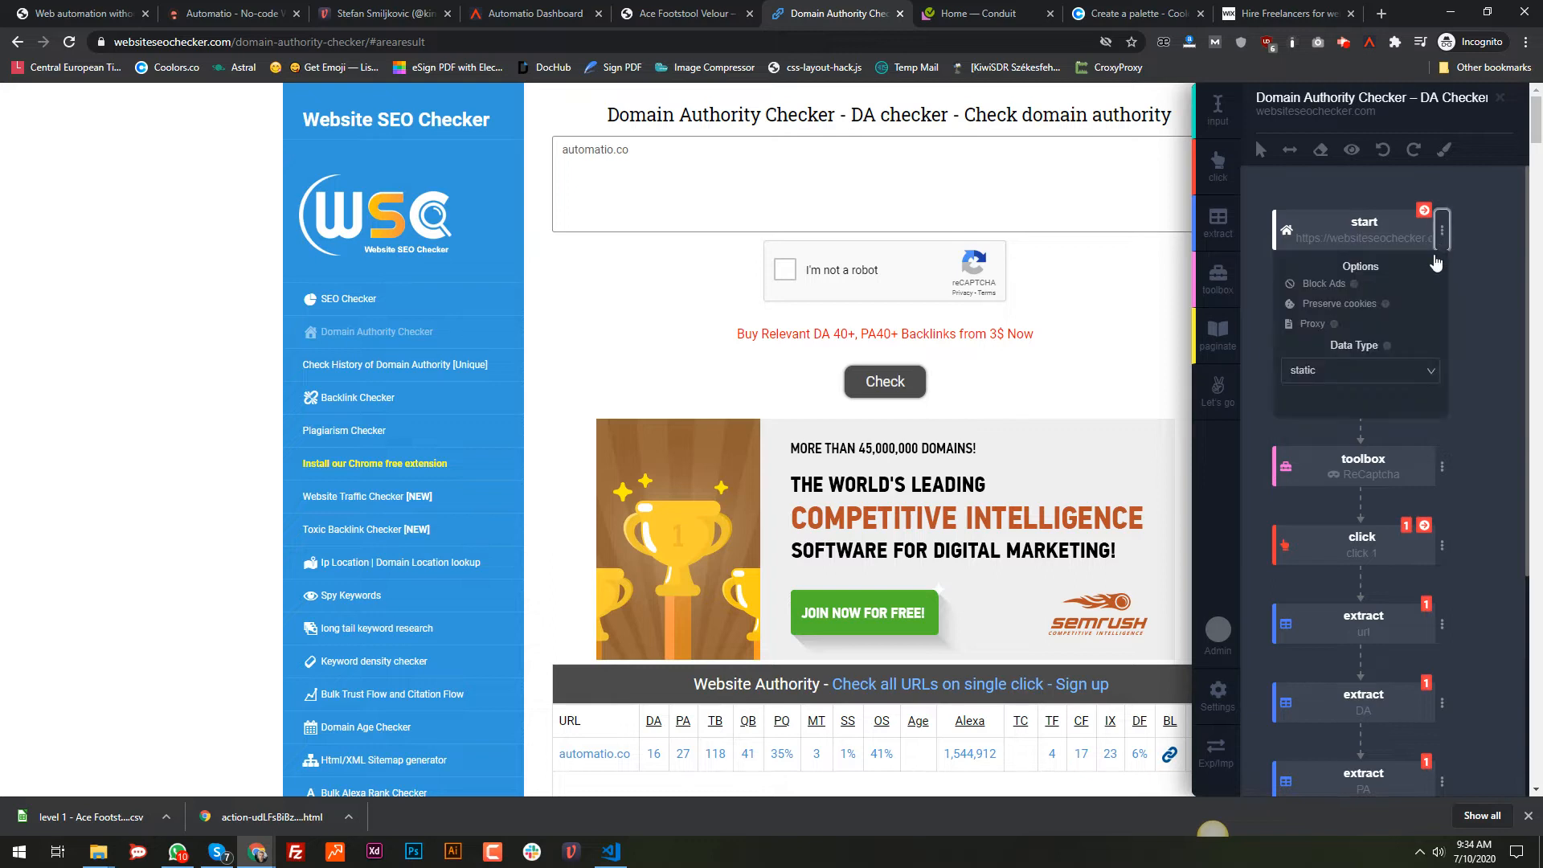
left_click(1325, 291)
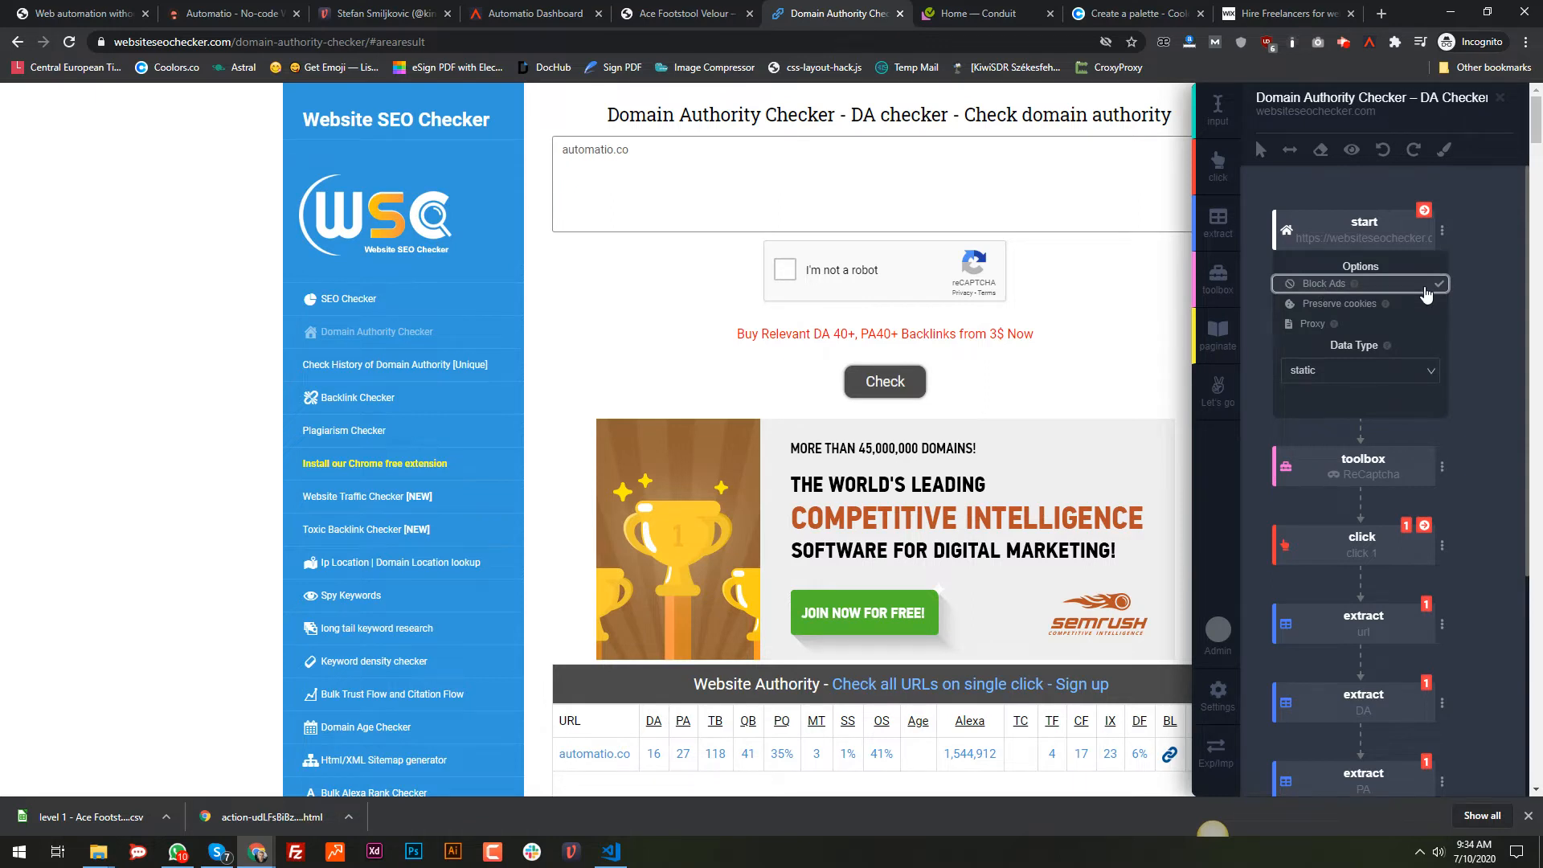
left_click(1253, 209)
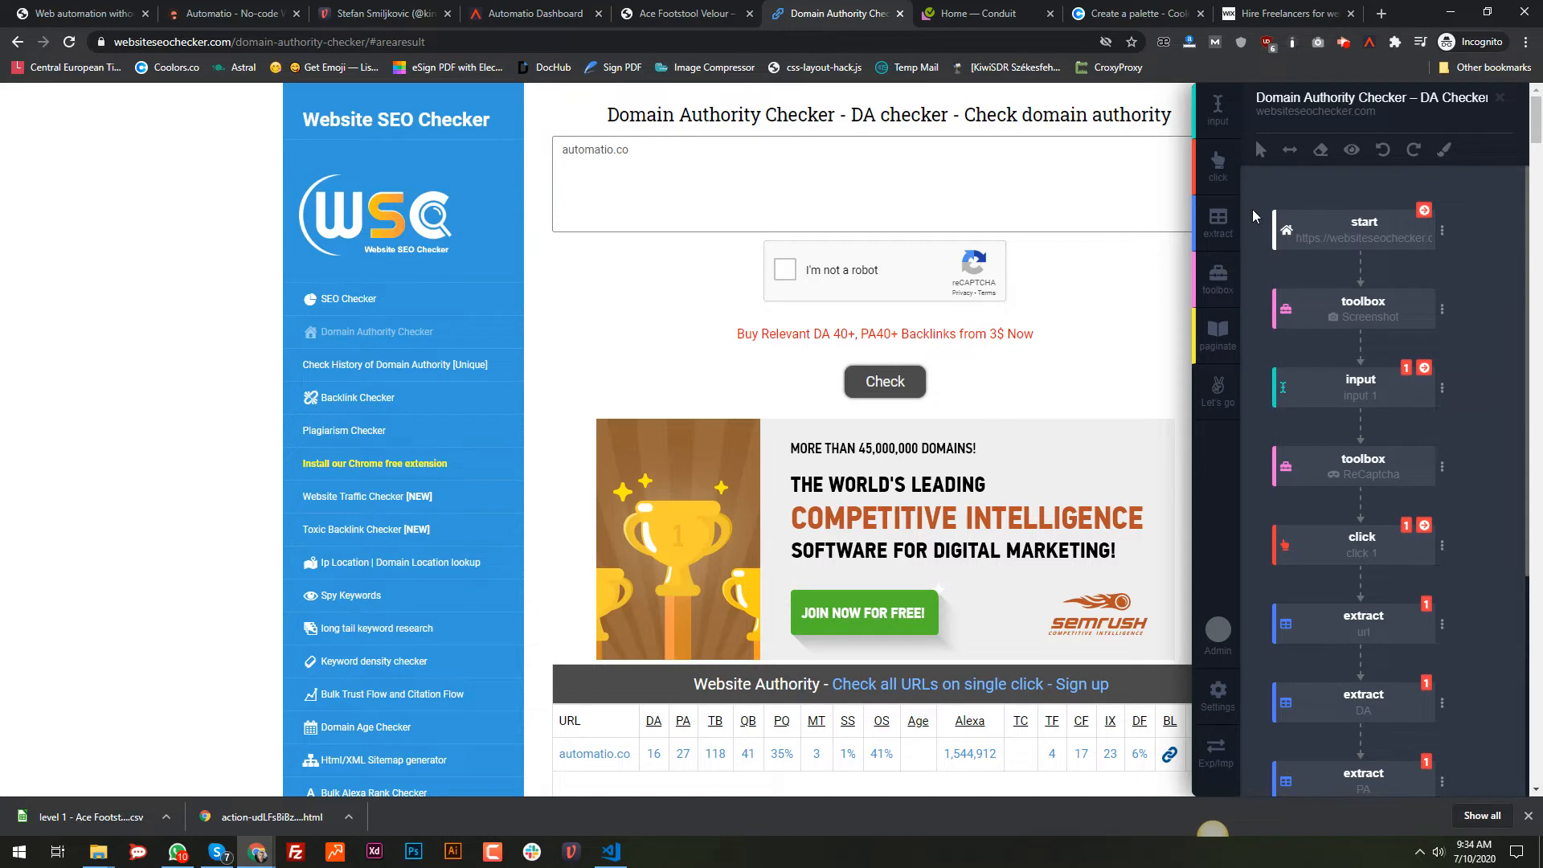
mouse_move(1311, 392)
left_click(1441, 232)
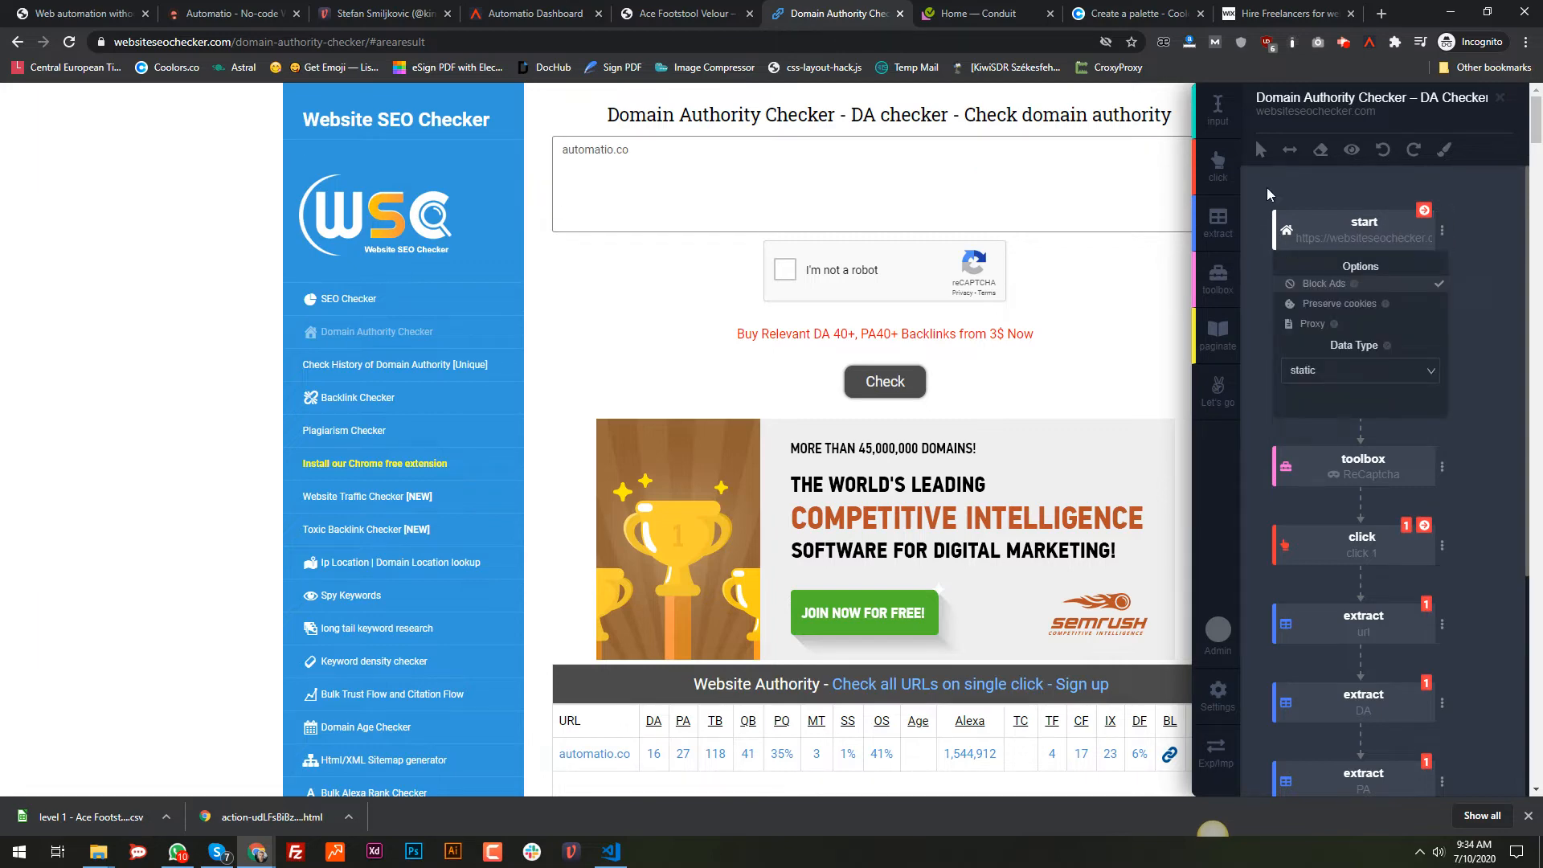
Step: Update and rerun the bot, following the new run on the dashboard
left_click(1218, 390)
left_click(1262, 518)
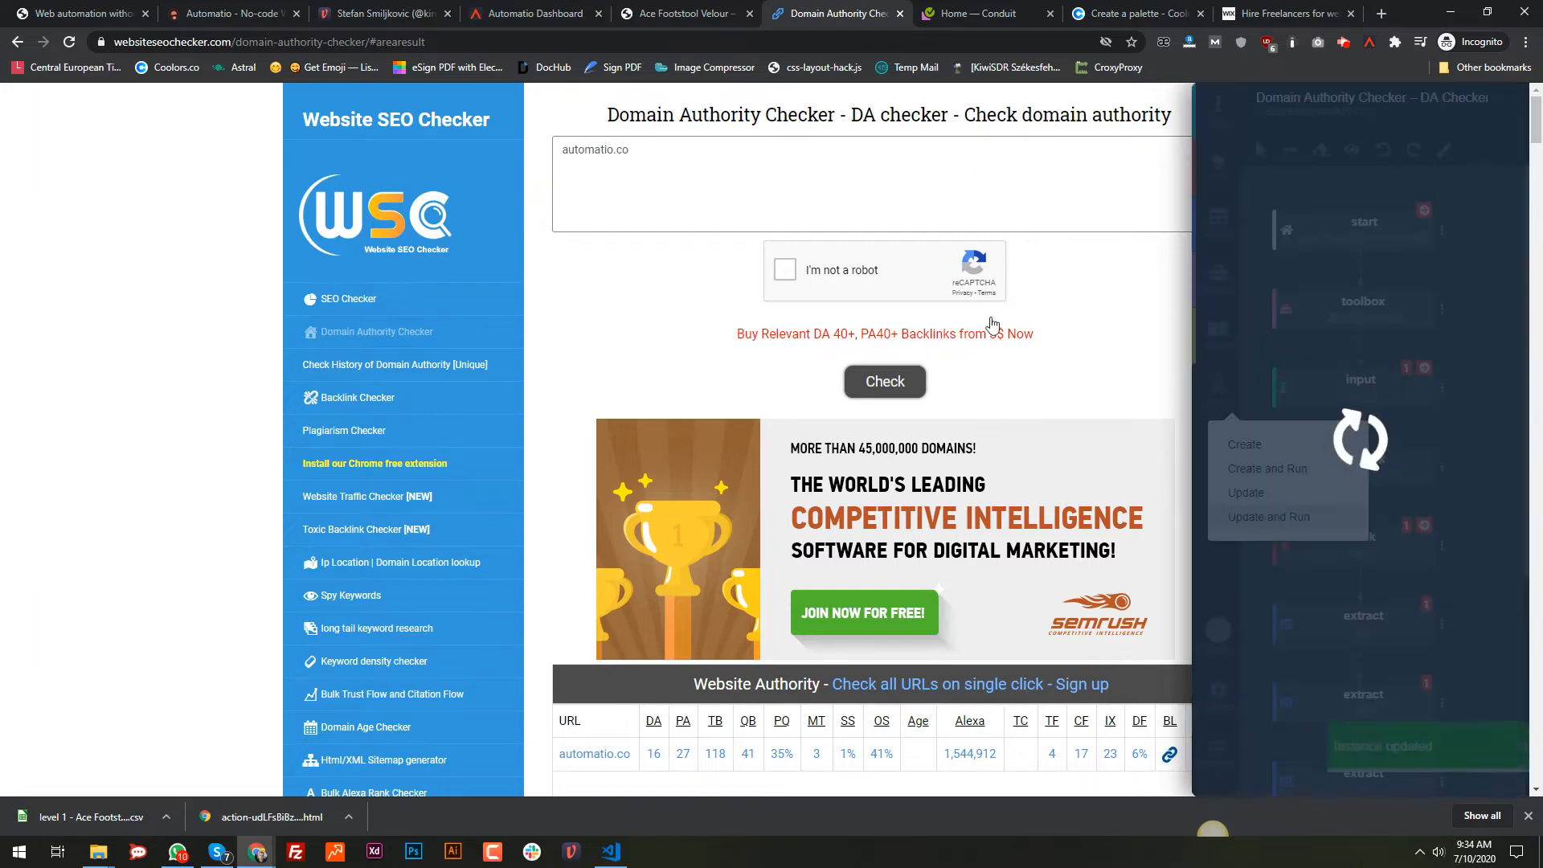
left_click(506, 9)
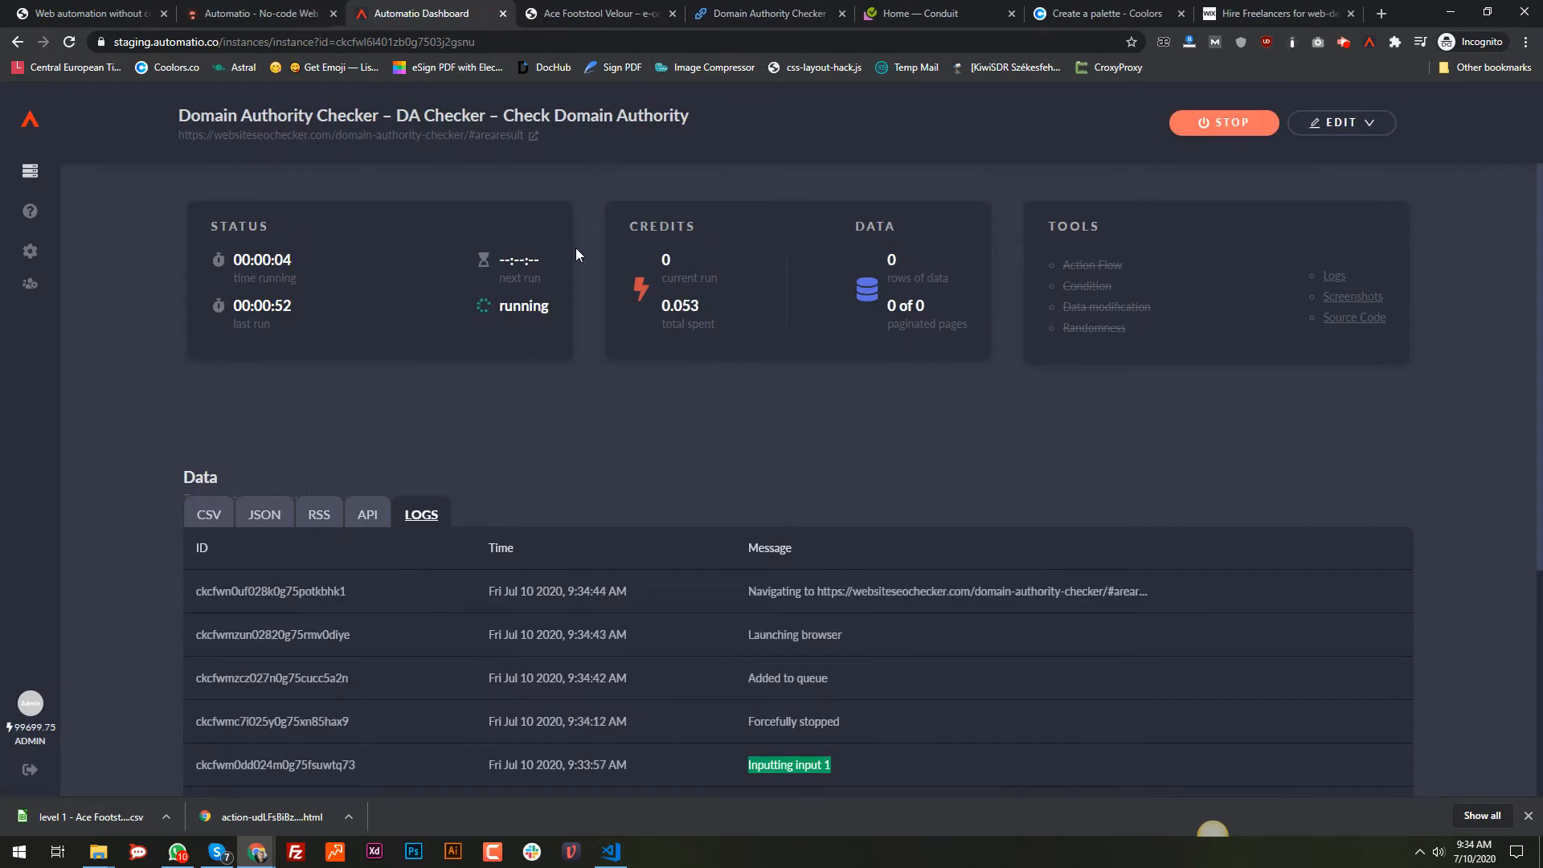
Step: Check the run's log messages and view the captured screenshot full size
scroll(804, 503, "down", 2)
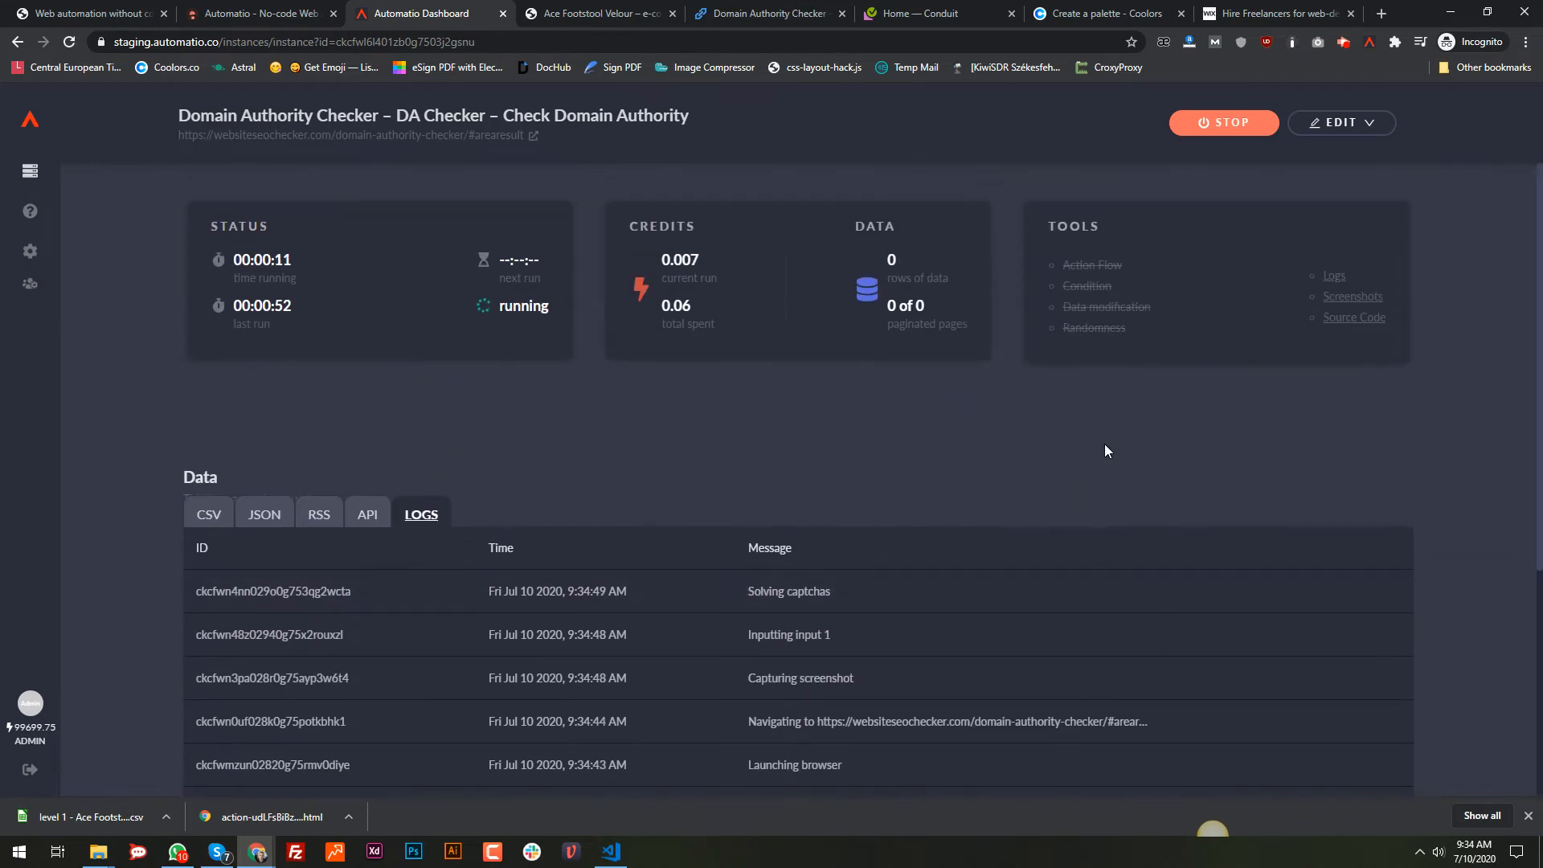
scroll(1105, 443, "up", 2)
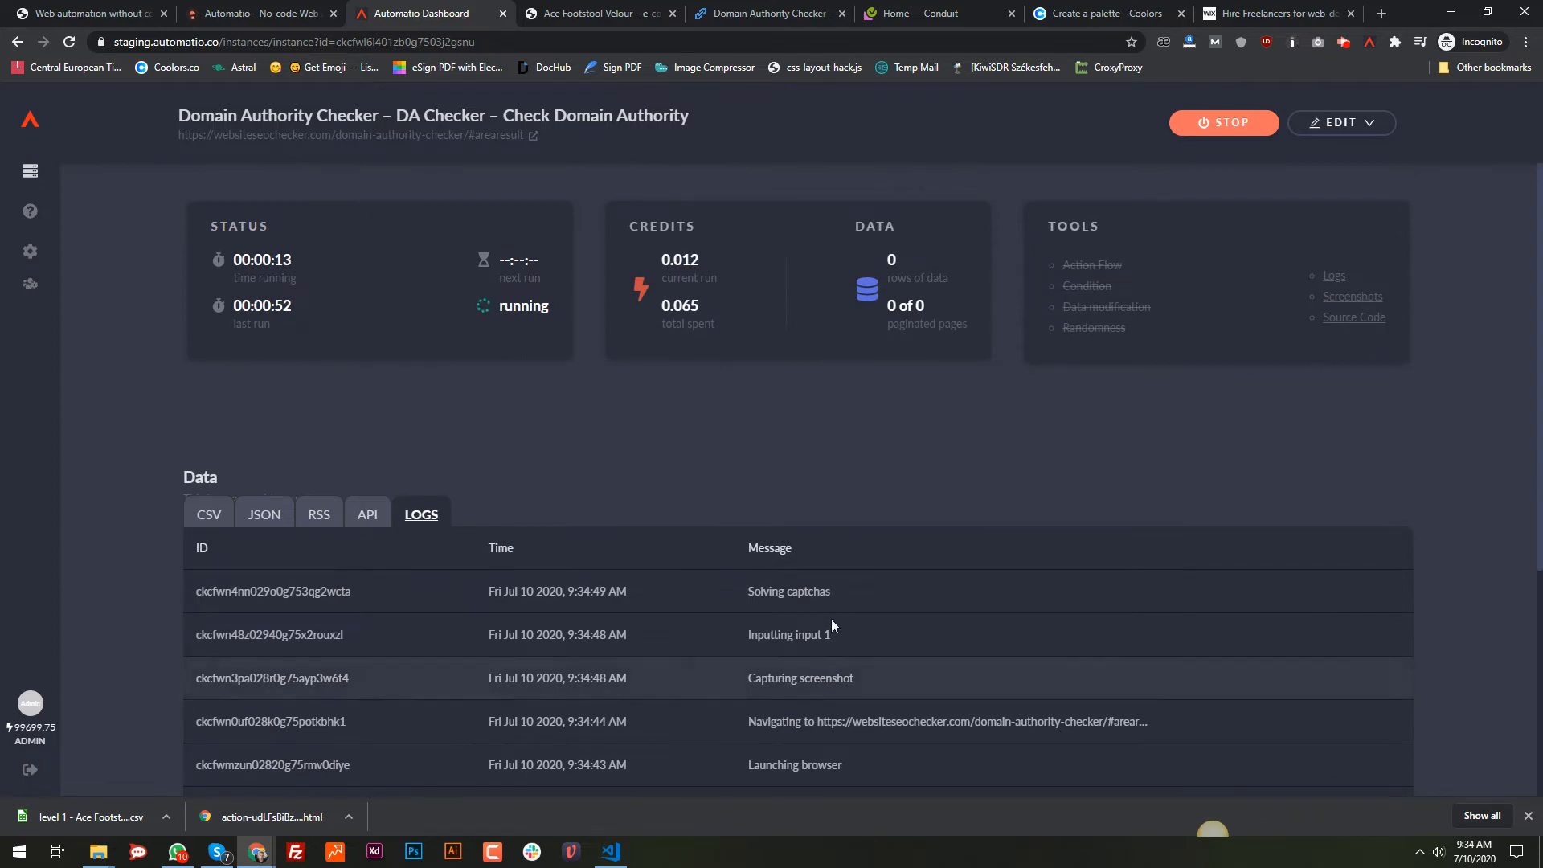
left_click_drag(831, 591, 748, 595)
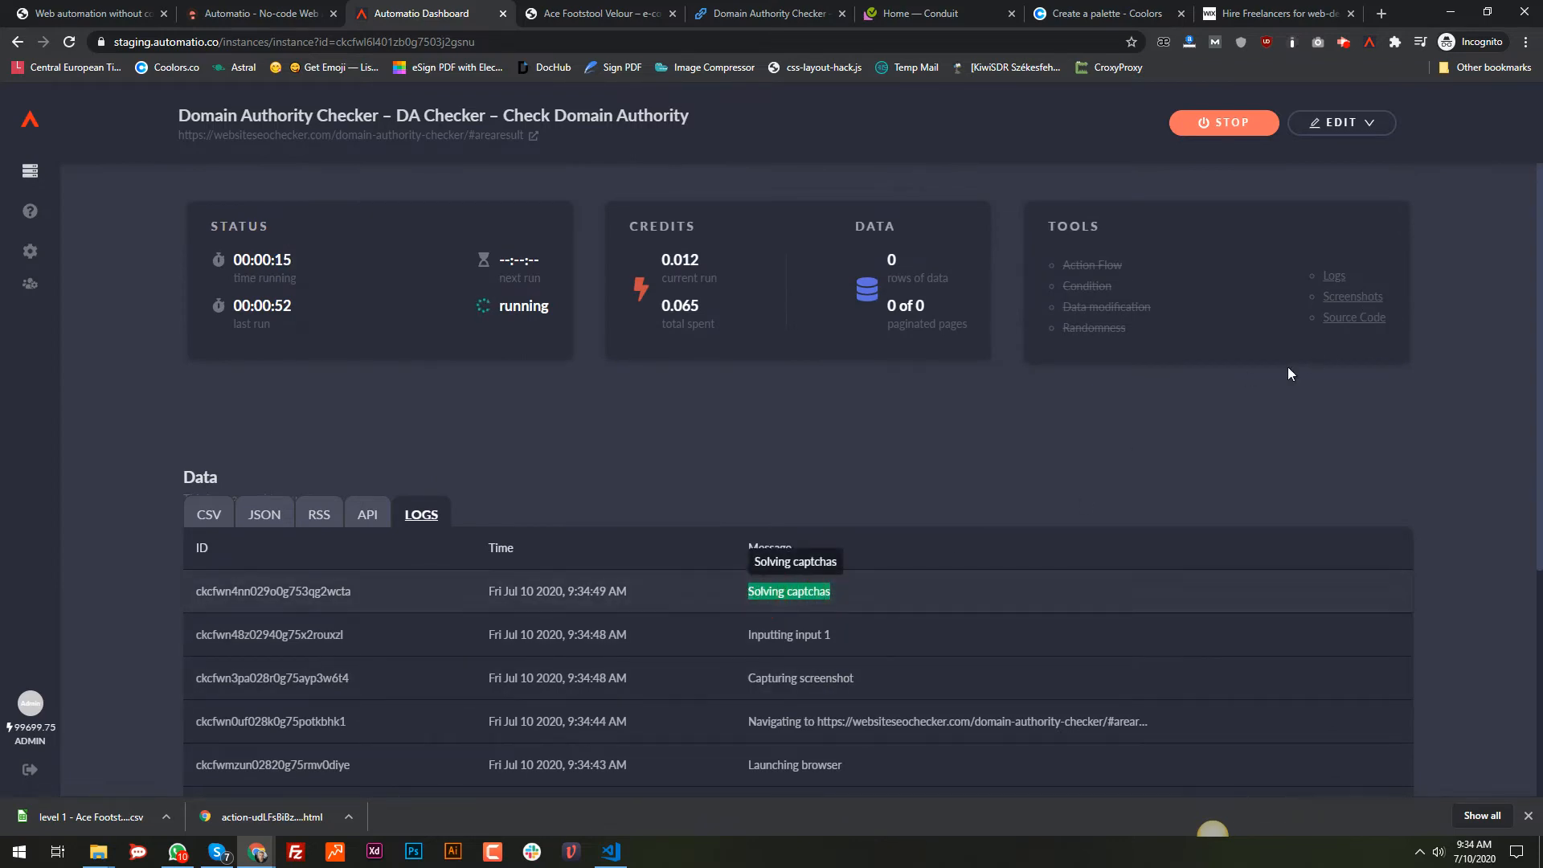
left_click(1357, 297)
left_click(324, 711)
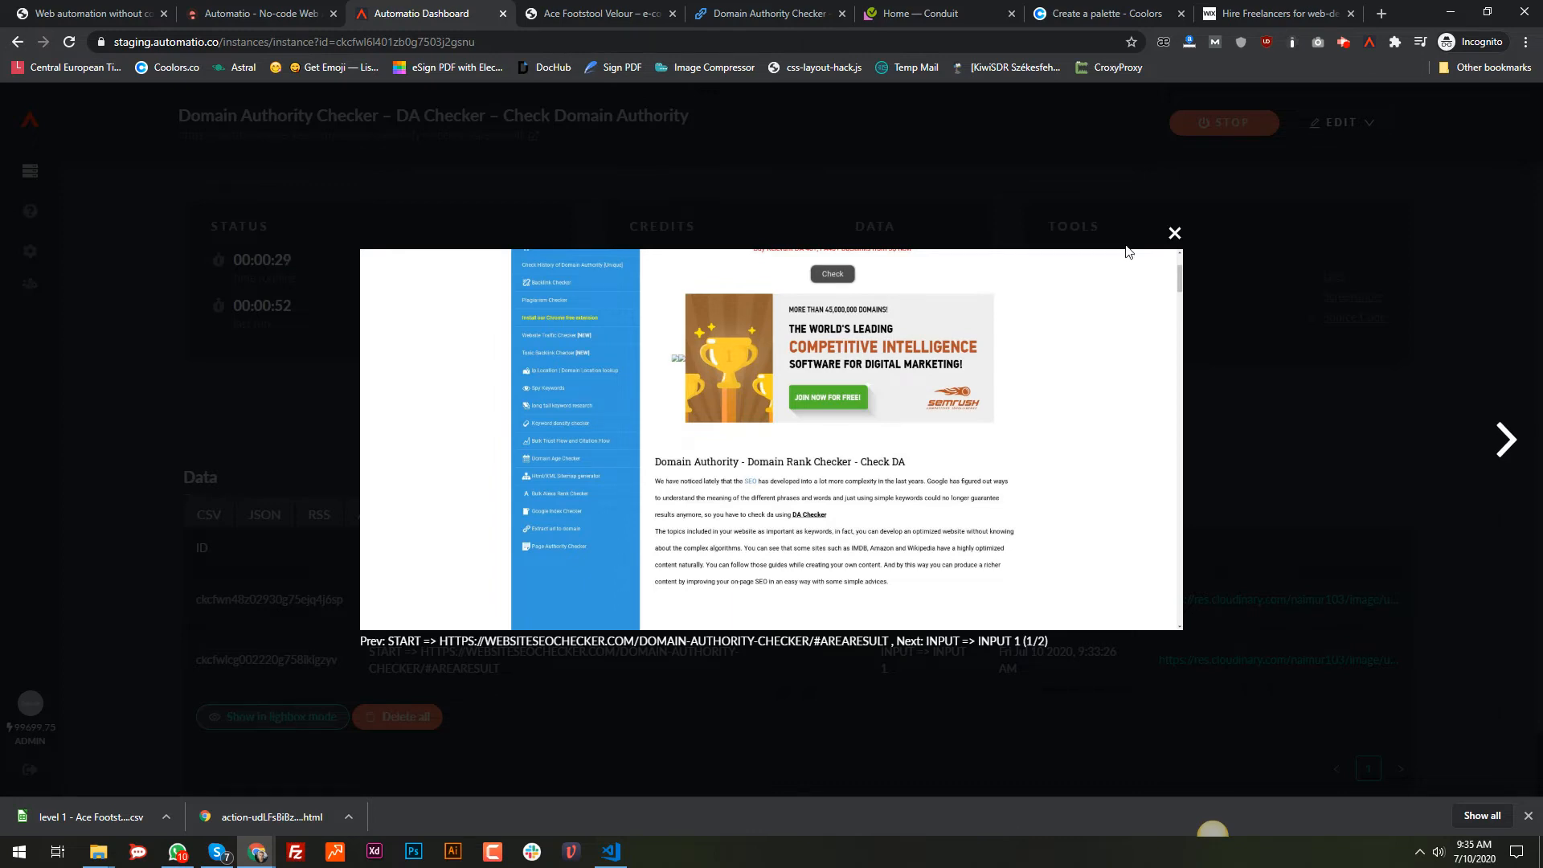
left_click(1175, 233)
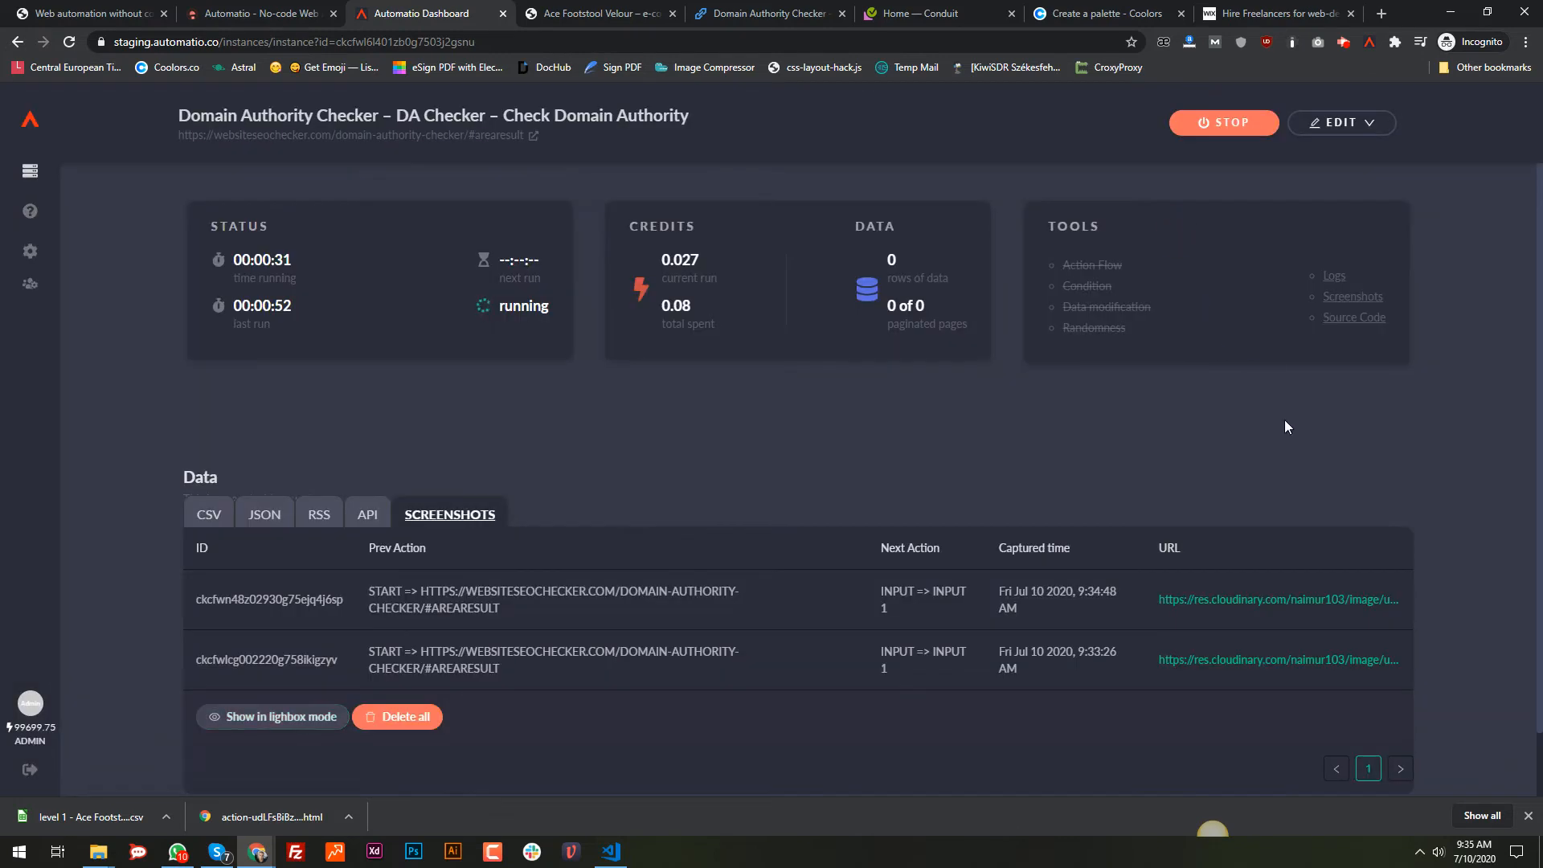
left_click(1330, 278)
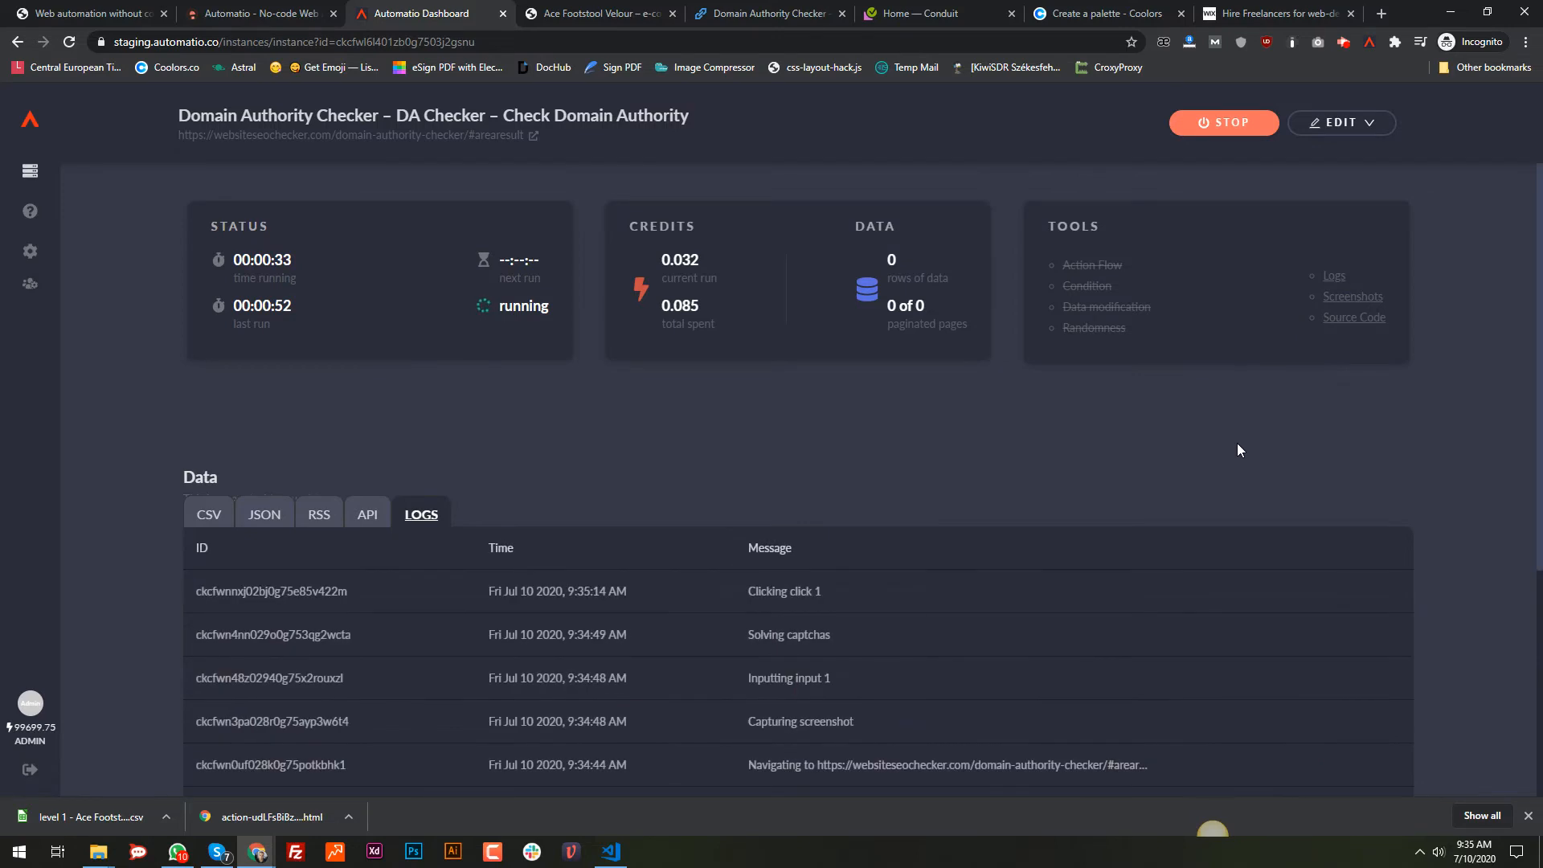
scroll(828, 641, "down", 1)
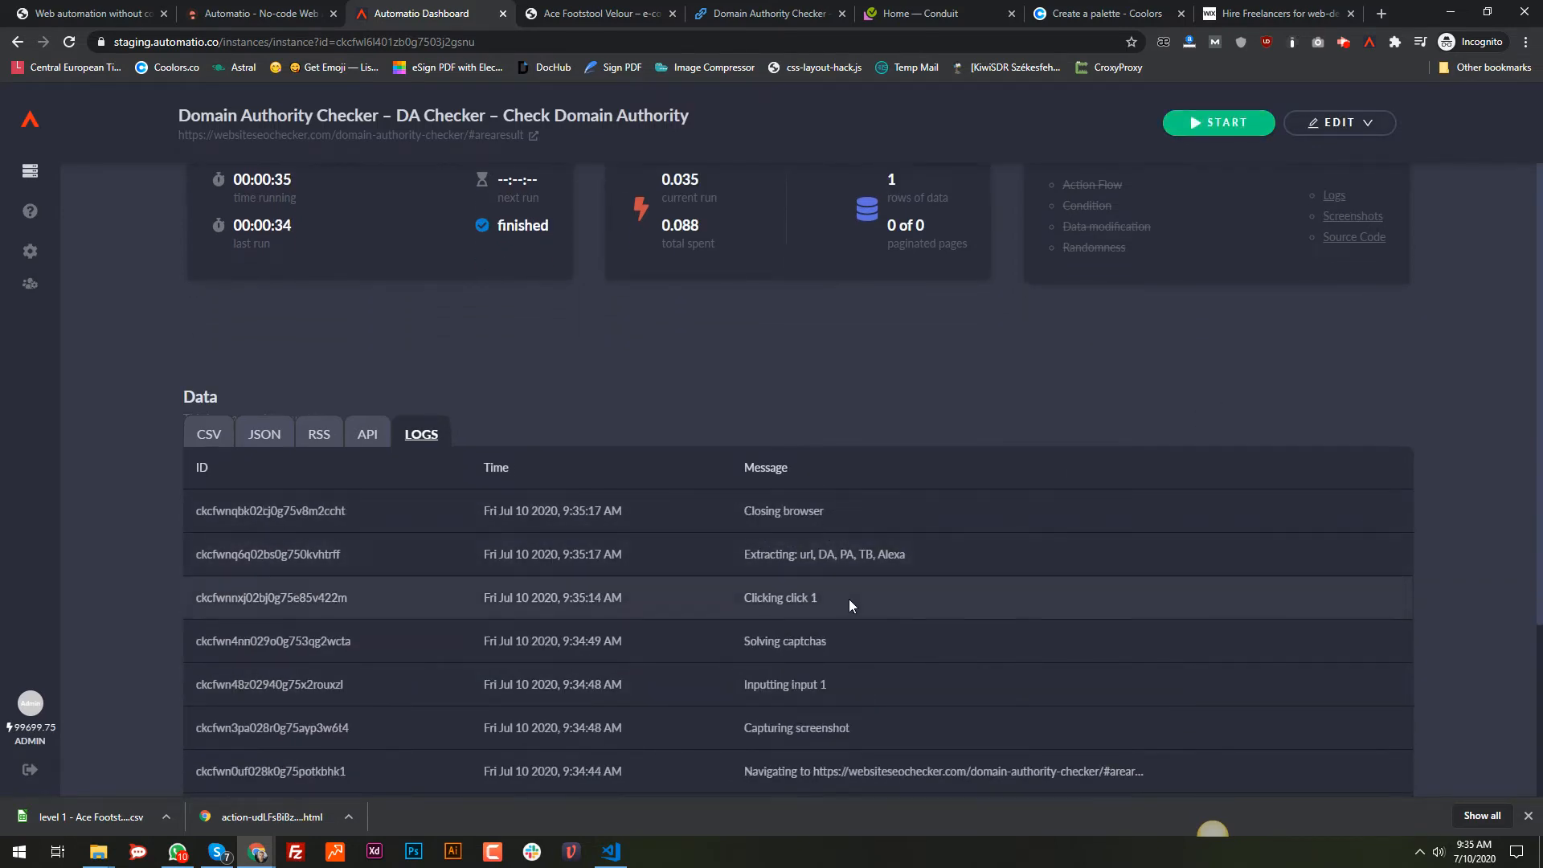
scroll(929, 241, "up", 1)
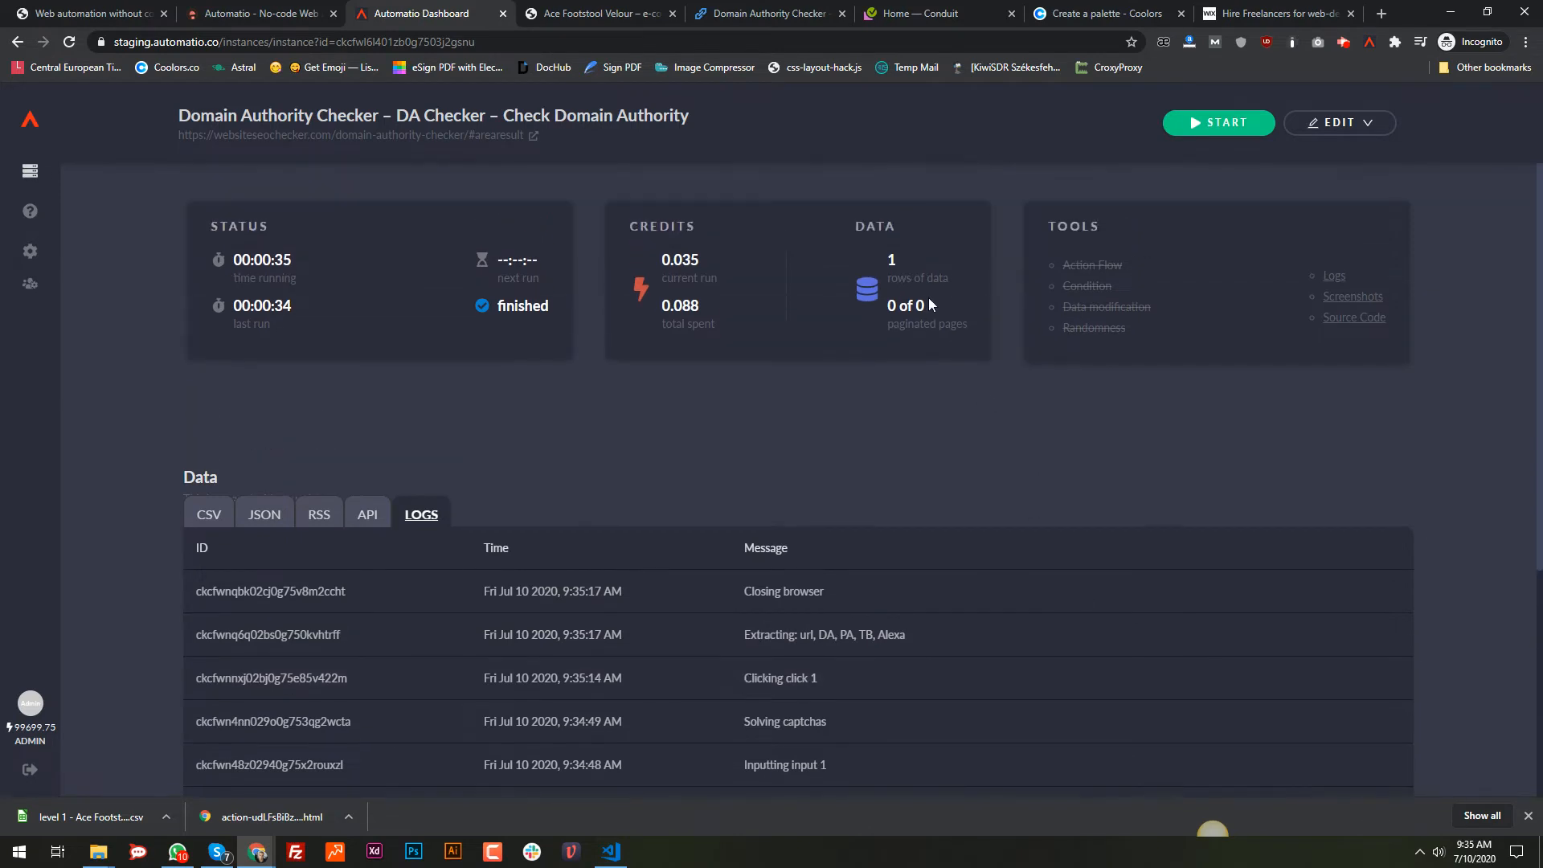
Step: Open the CSV data and review the automatio.co row with DA 16, PA 27, TB 118
left_click(922, 440)
left_click(209, 514)
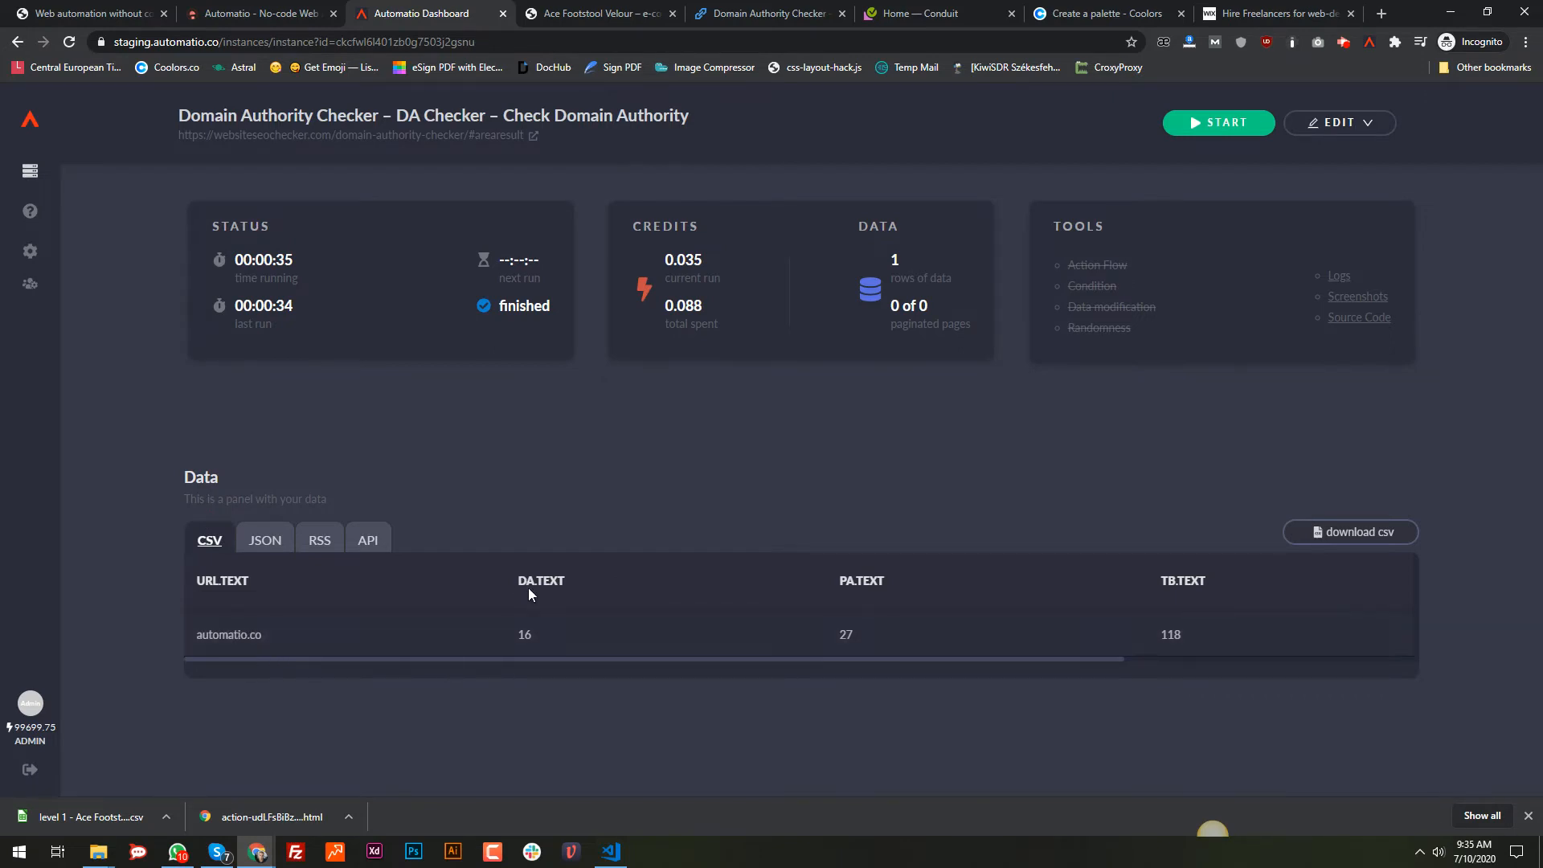
double_click(520, 636)
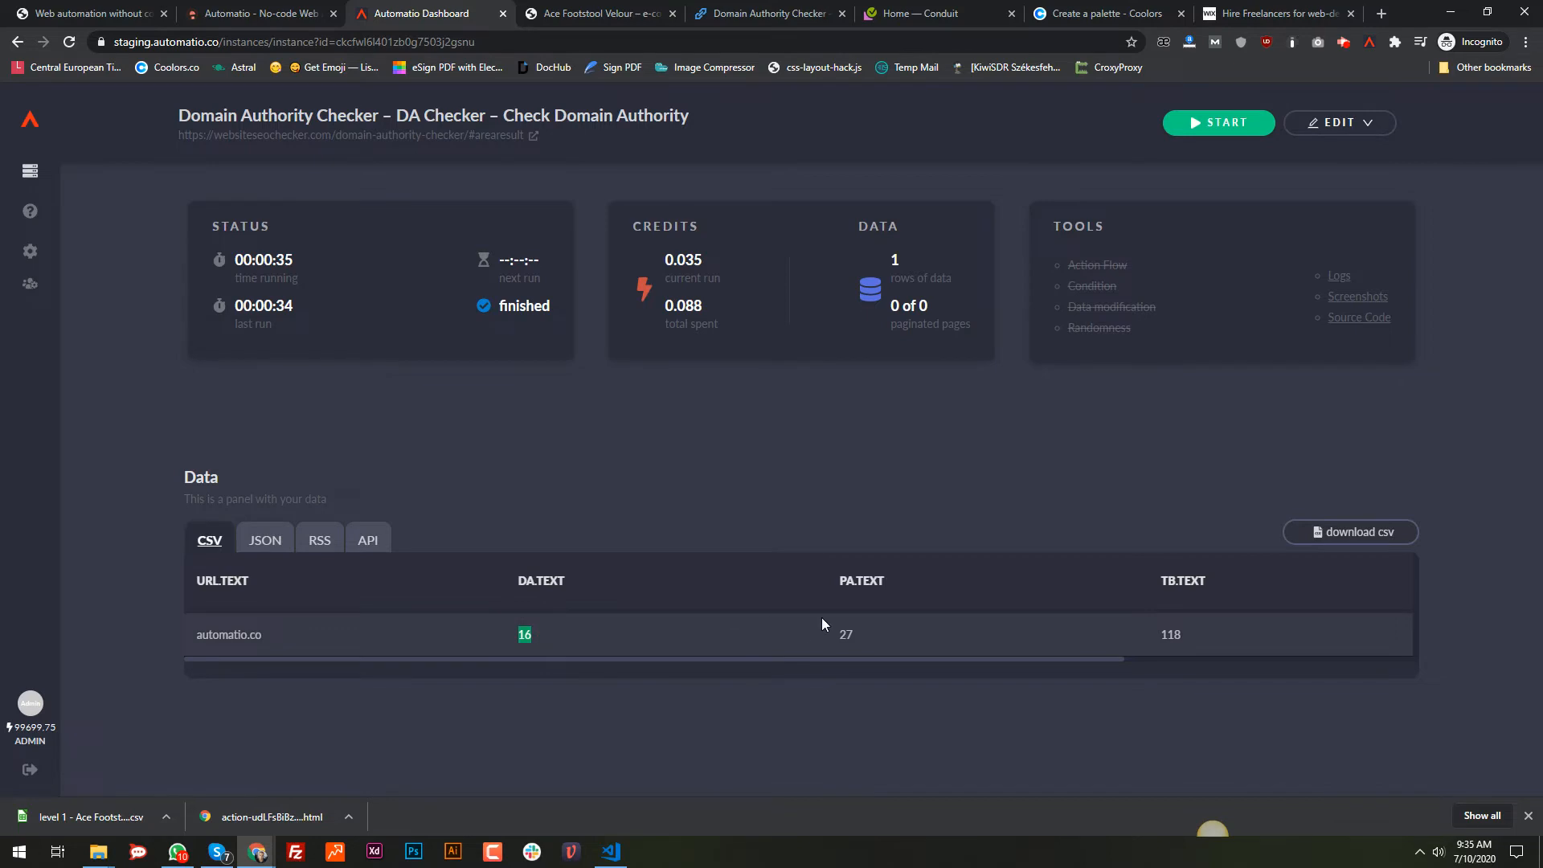
left_click(852, 636)
left_click_drag(929, 659, 778, 634)
Step: Leave the checker page and start a new Automatio bot on the Conduit demo at demo.realworld.io
left_click(769, 12)
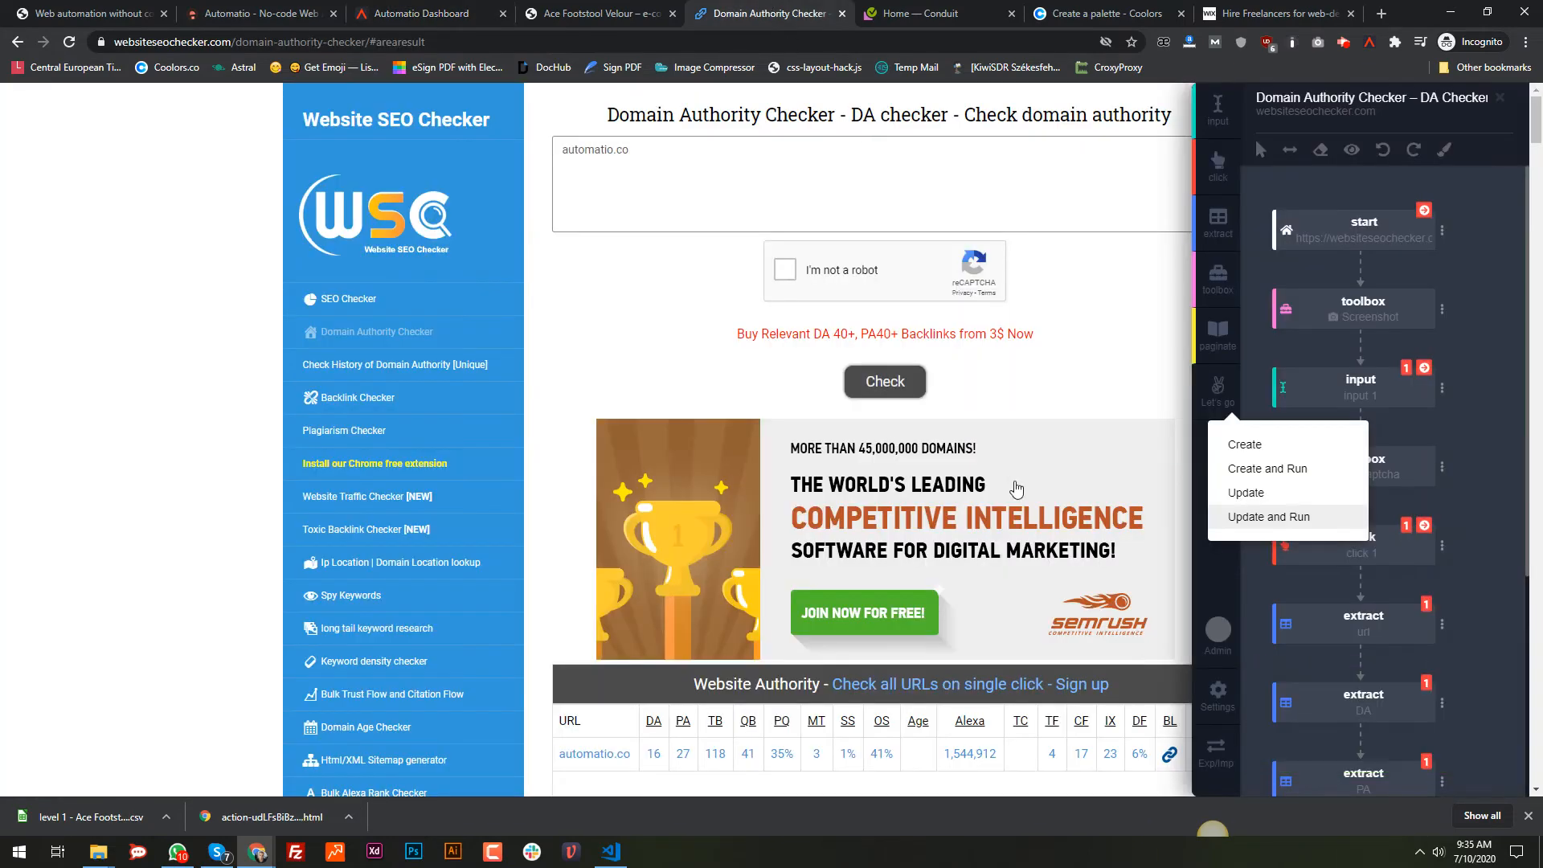
left_click(1286, 196)
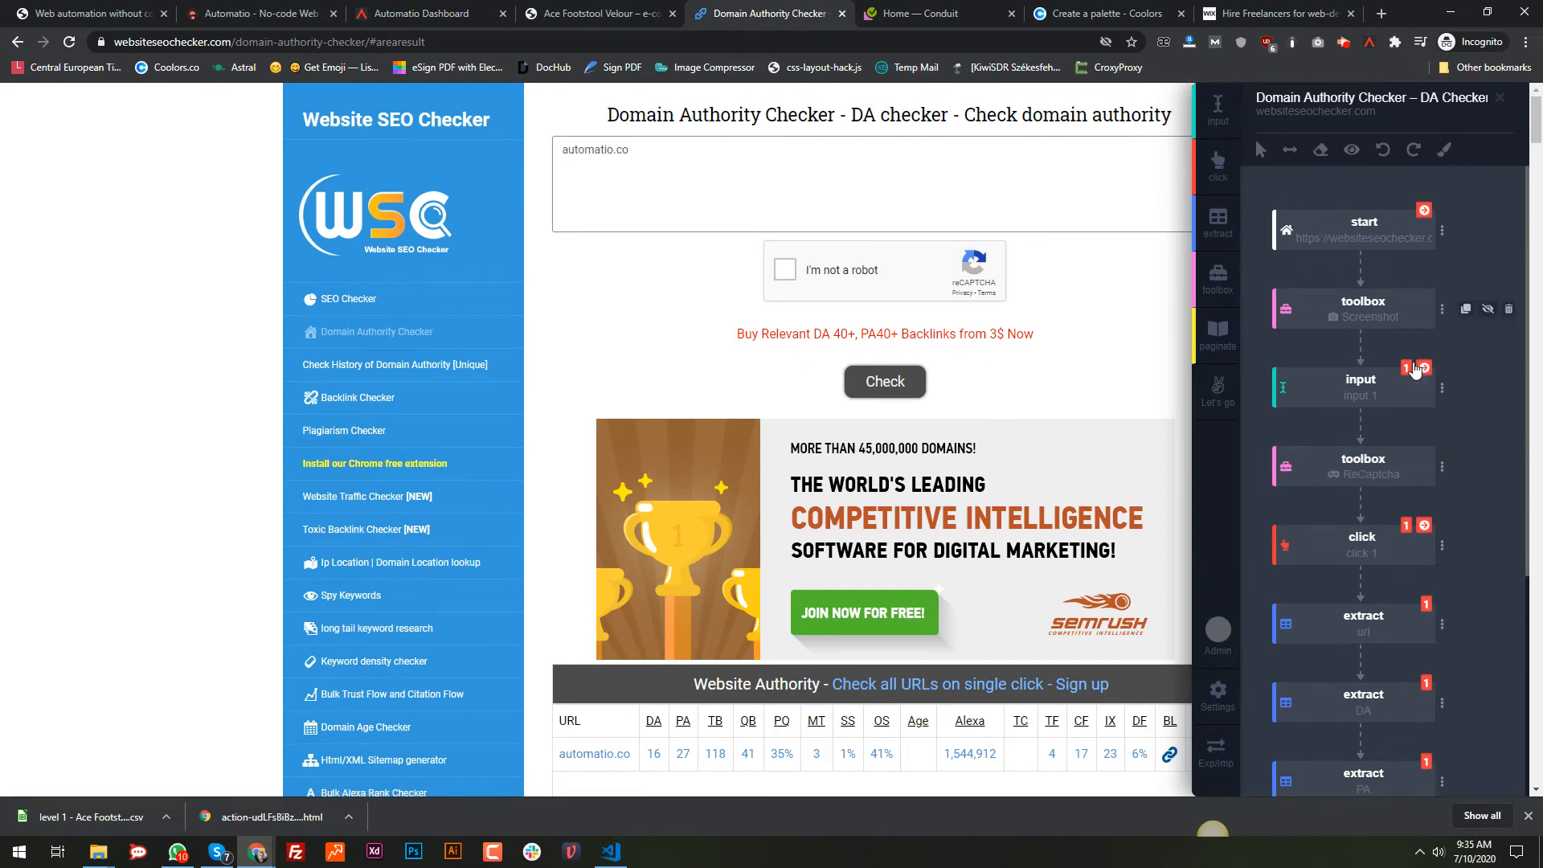
scroll(1442, 407, "down", 5)
scroll(1442, 409, "up", 5)
scroll(1379, 365, "down", 3)
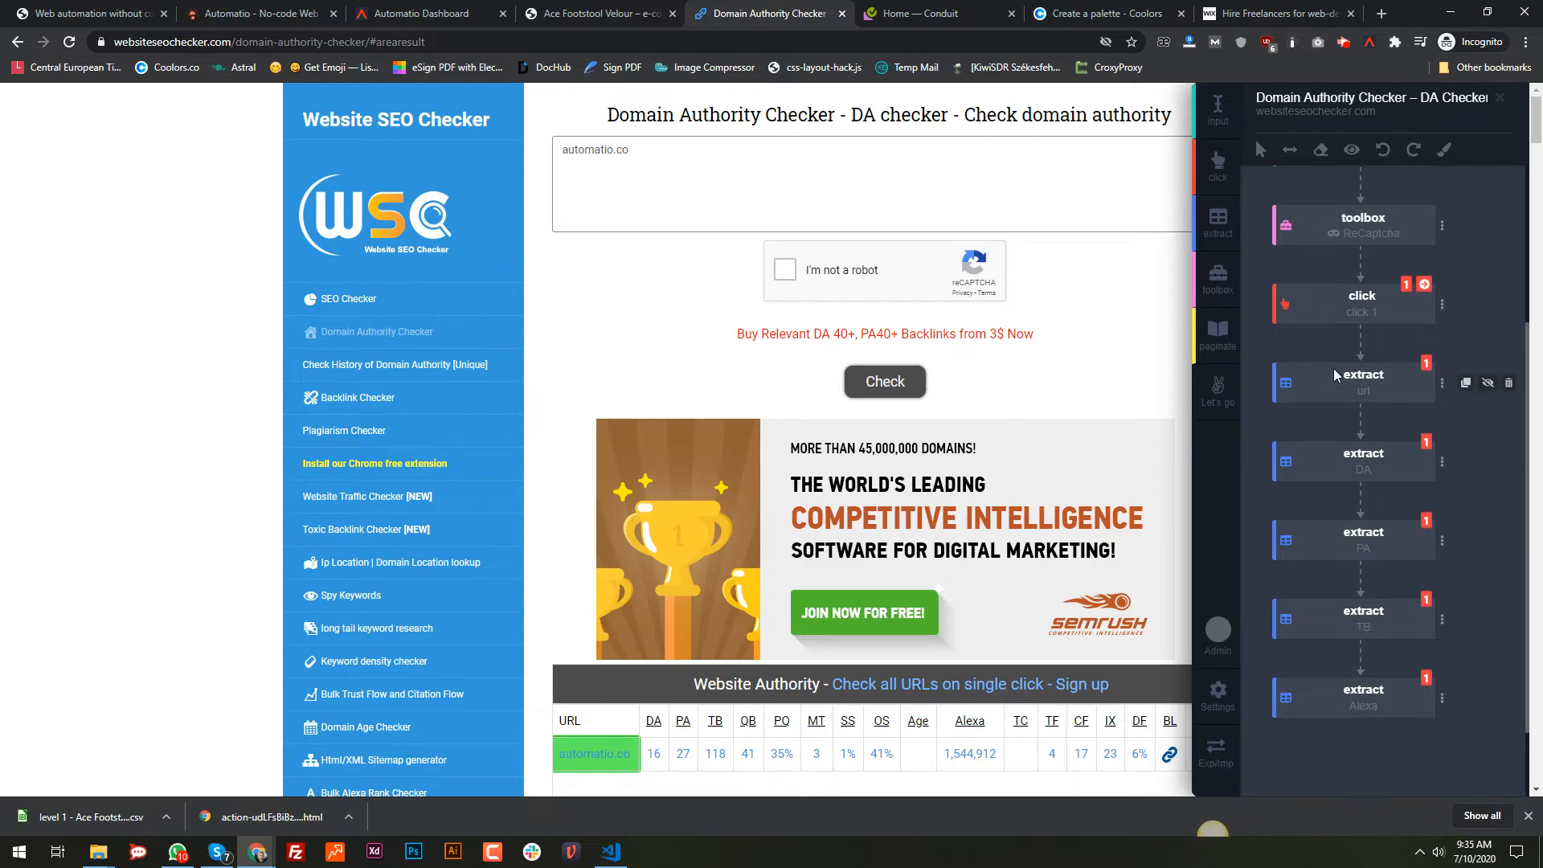
scroll(1305, 354, "up", 3)
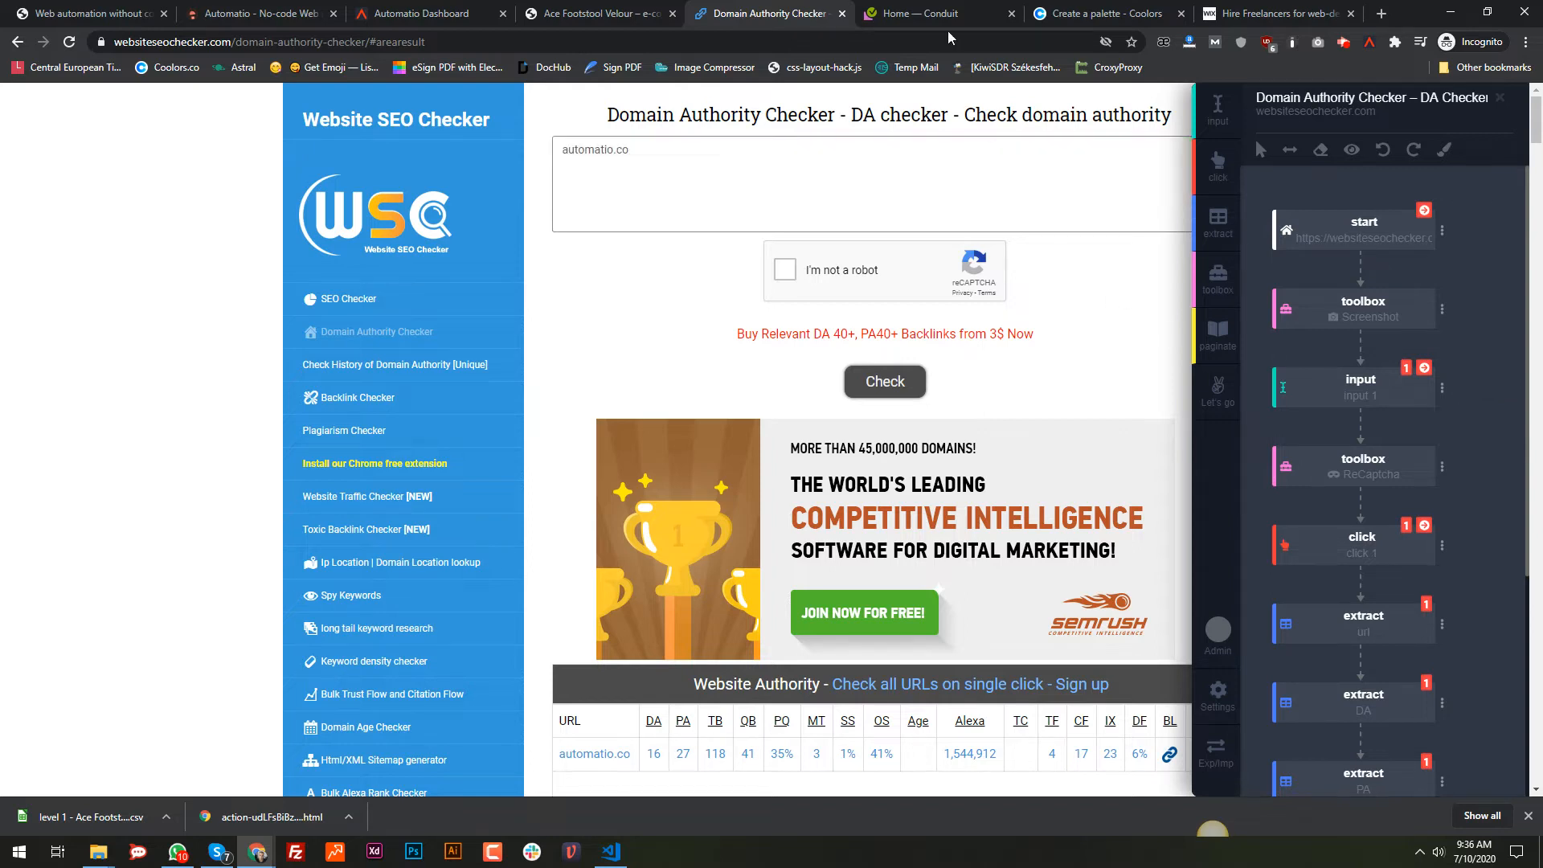
left_click(932, 11)
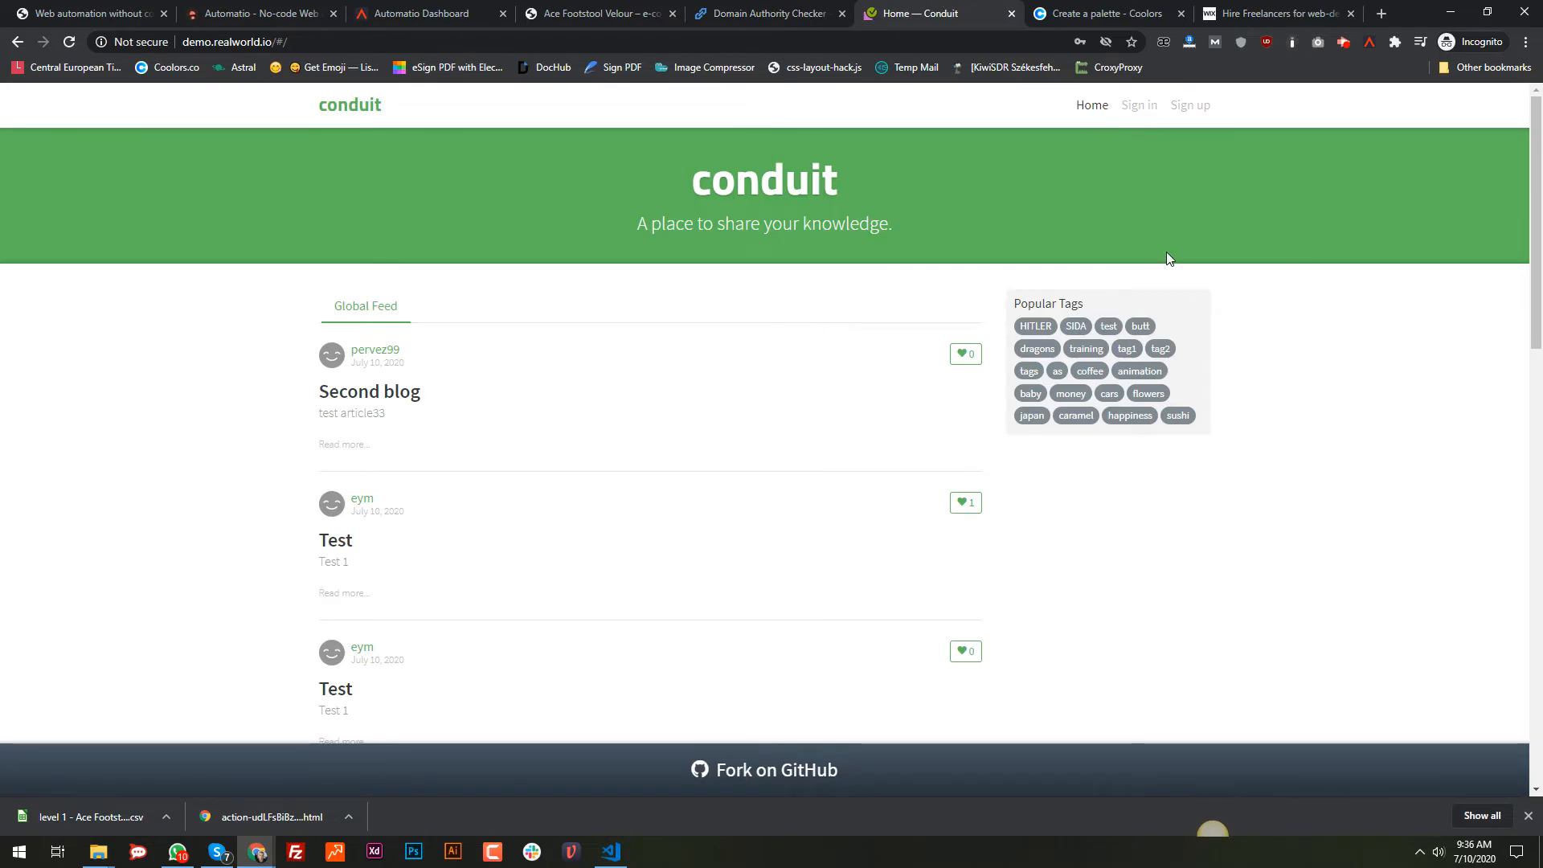
left_click(1369, 44)
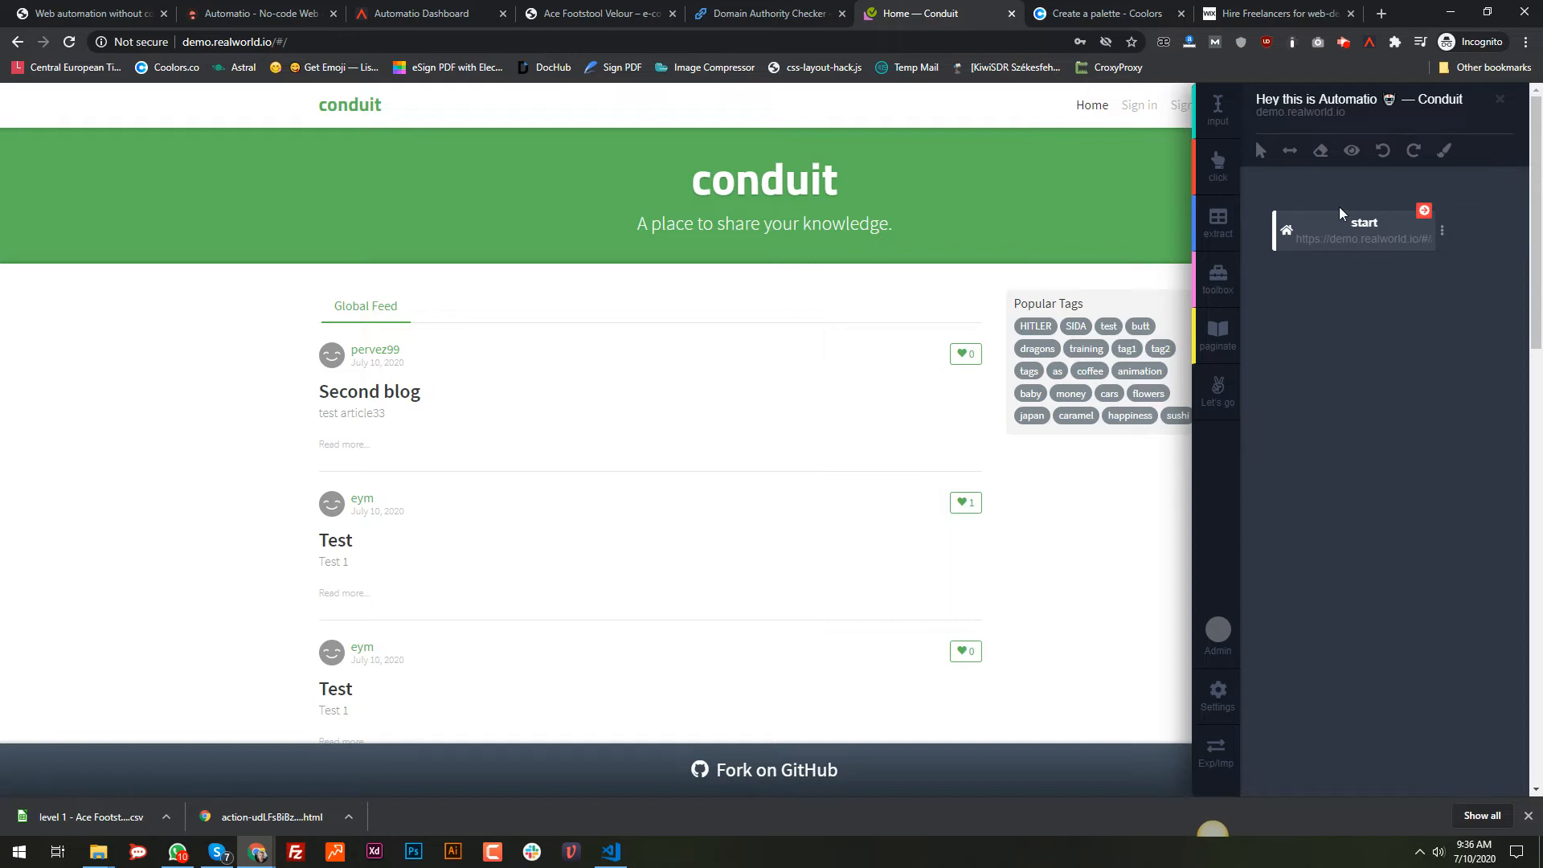
Step: Add a click step on Conduit's Sign in link, label it 'sign in page', and run it
left_click(1218, 165)
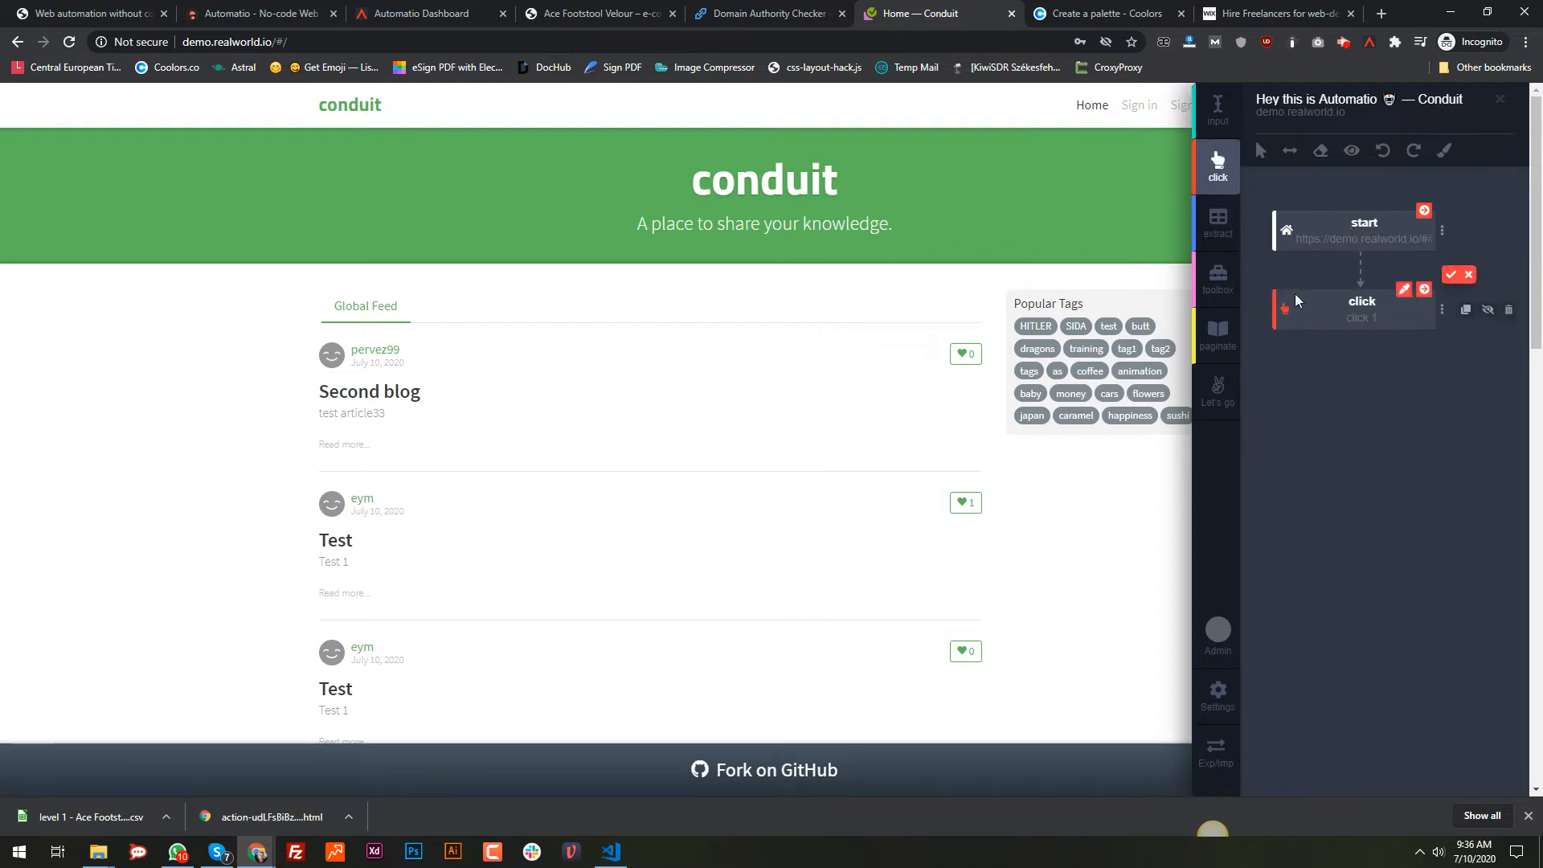
left_click(1139, 105)
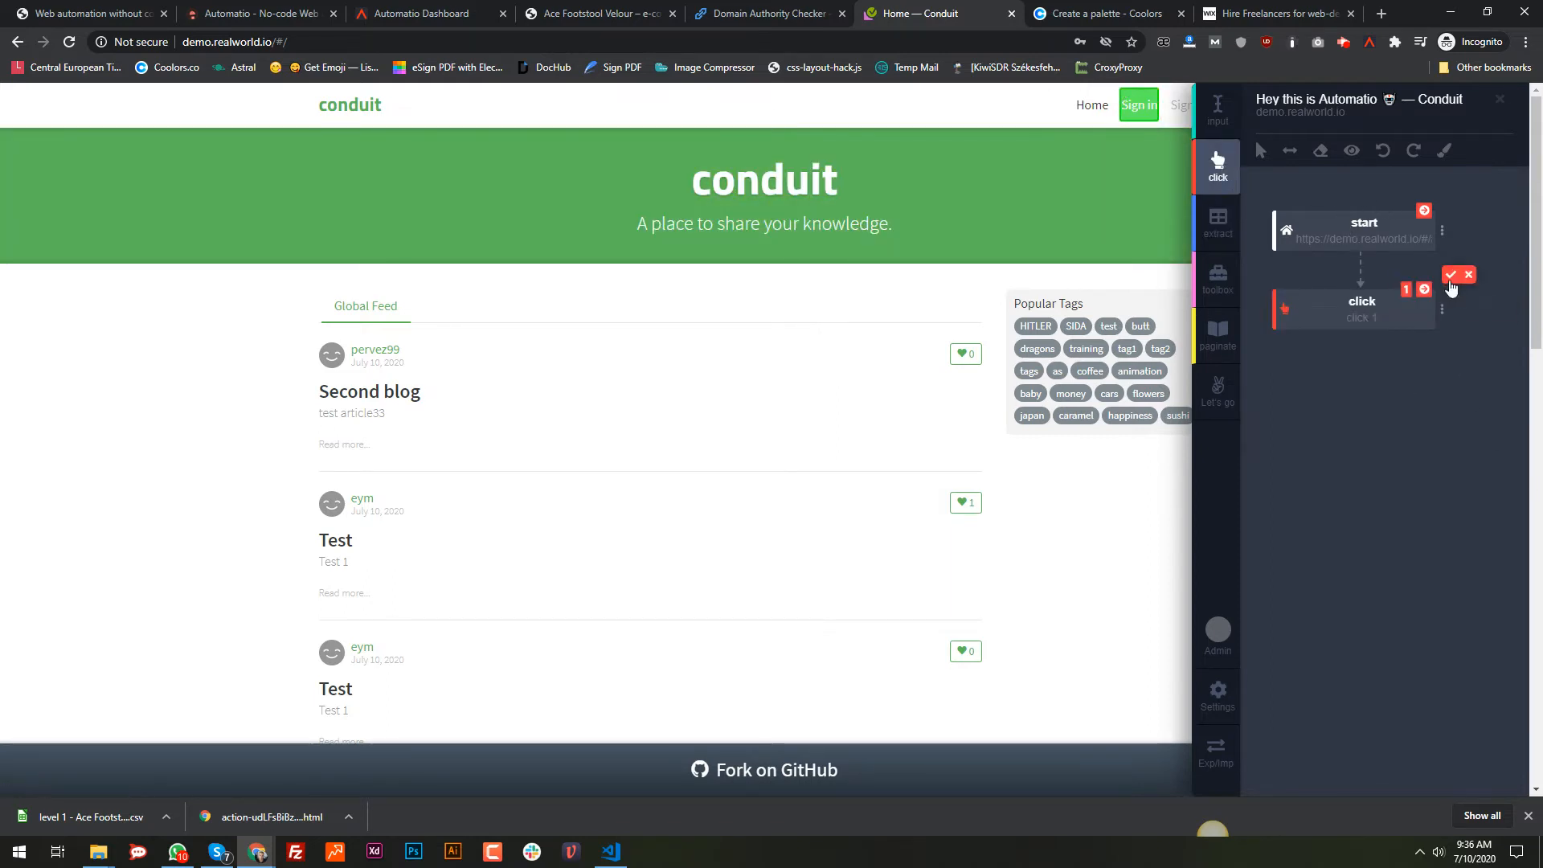
left_click(1450, 274)
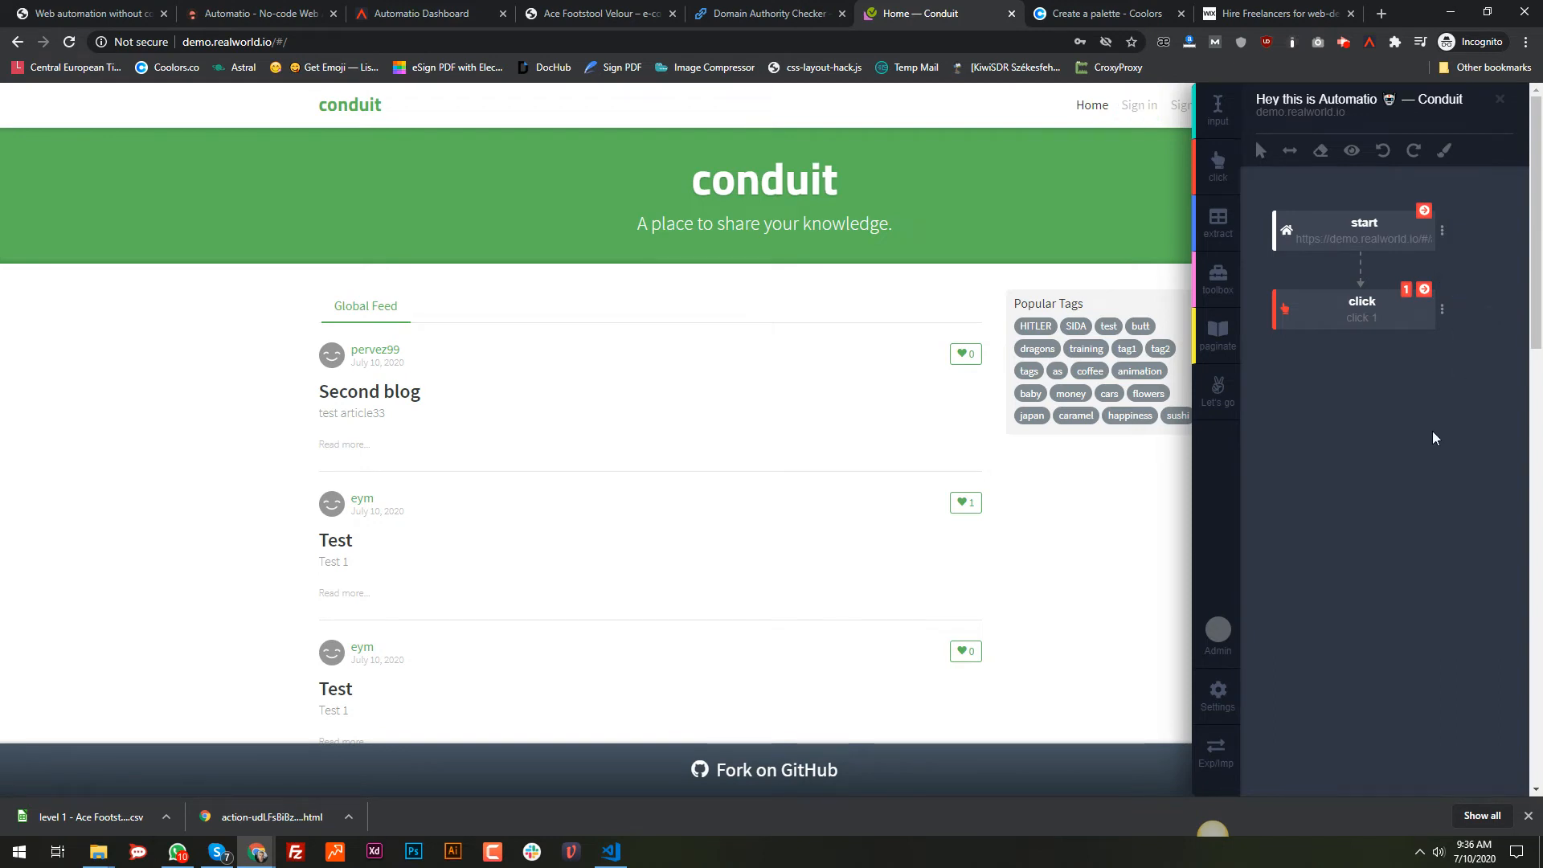
left_click(1375, 325)
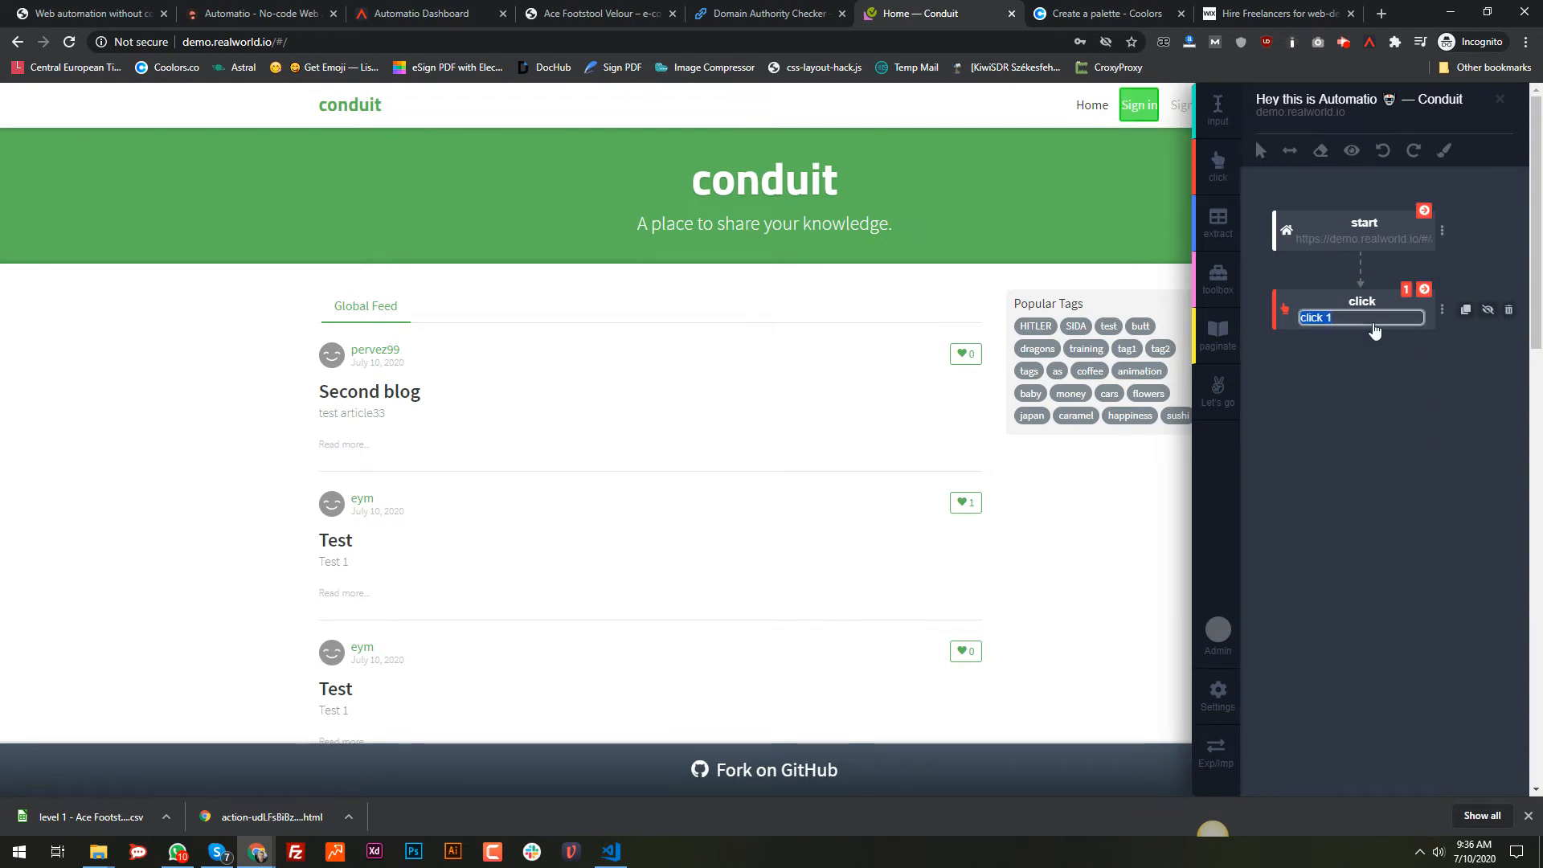
key("BackSpace")
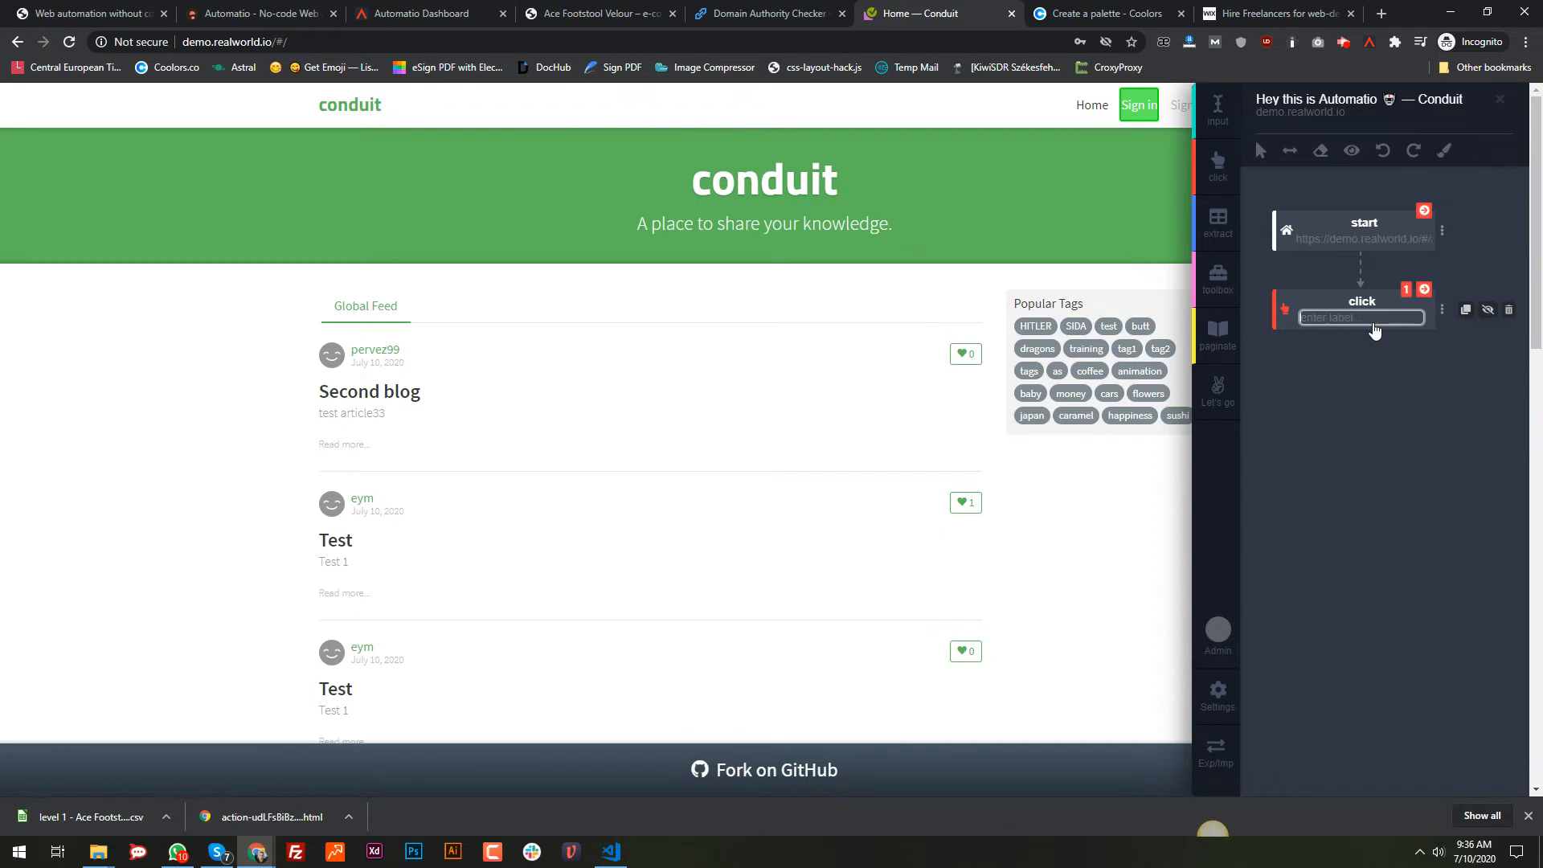
type("sign in page")
key("Return")
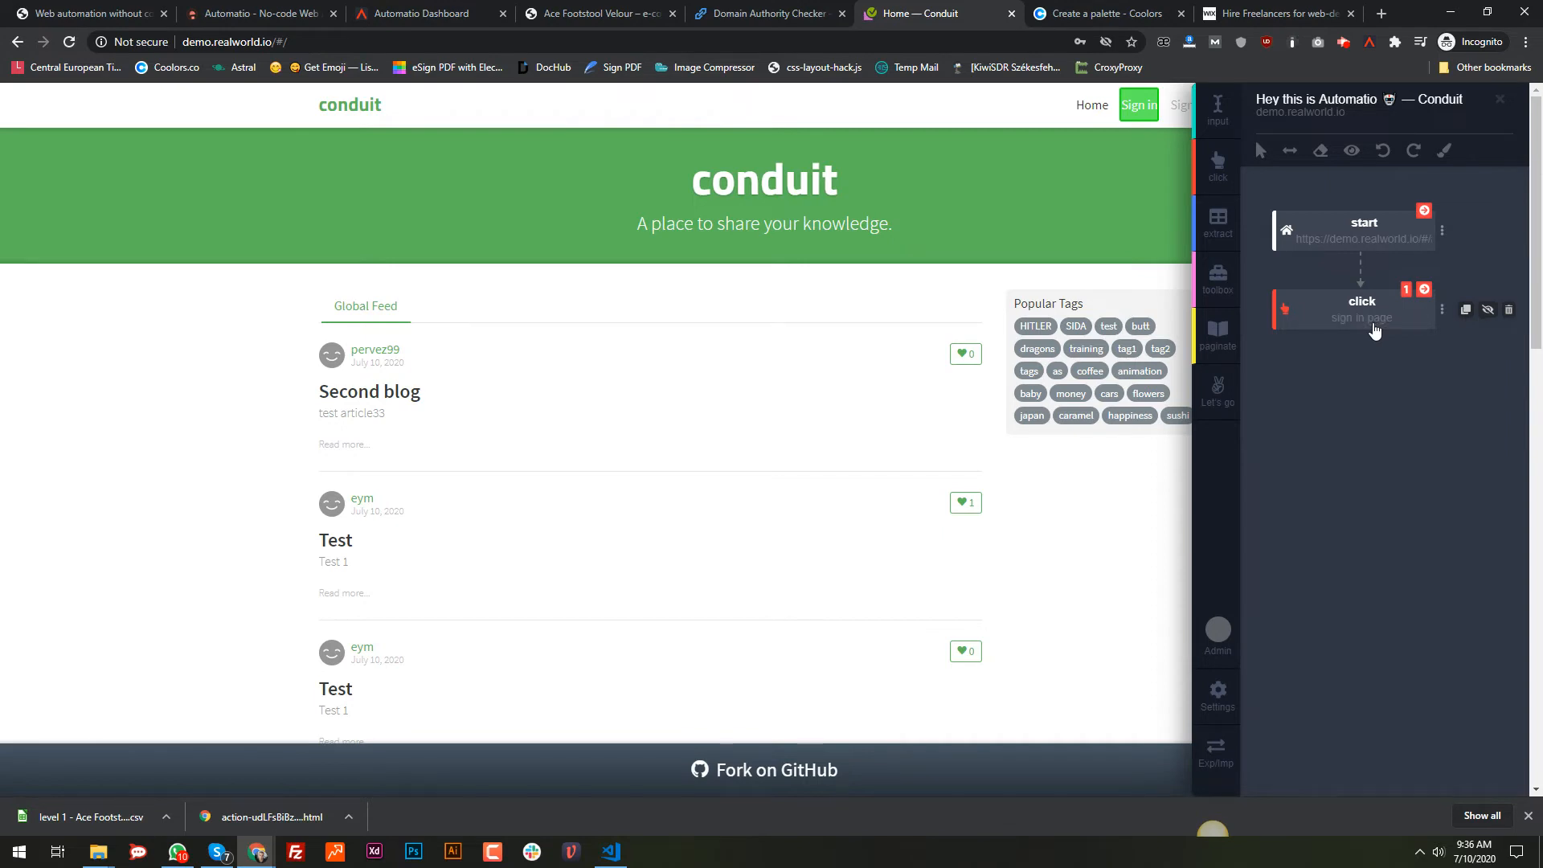
left_click(1424, 290)
left_click(1079, 272)
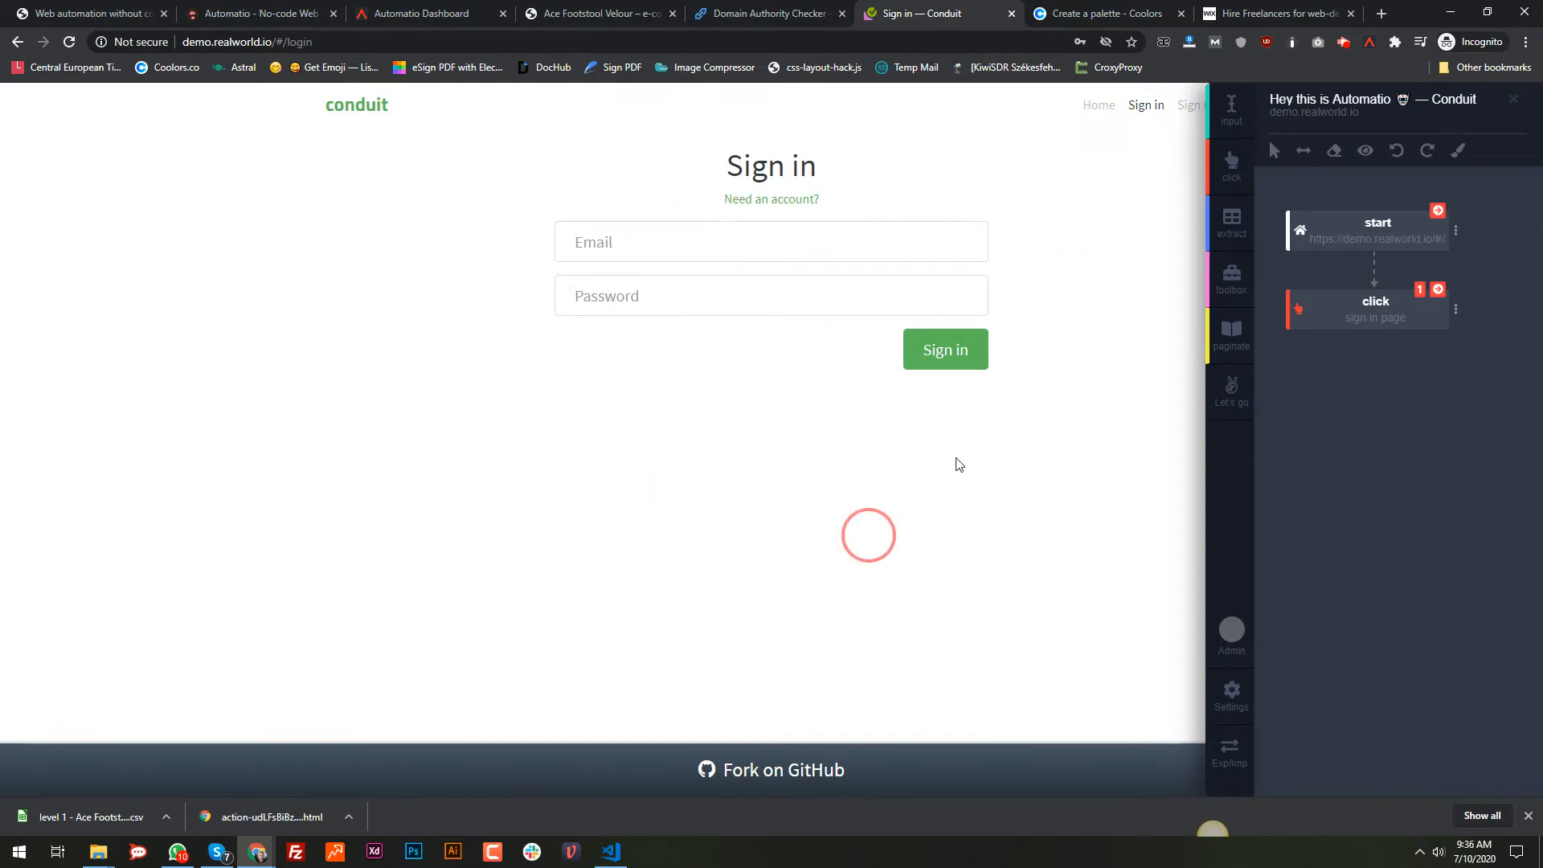
Step: Add input steps for the Email and Password fields and a click step on the Sign in button
left_click(1244, 134)
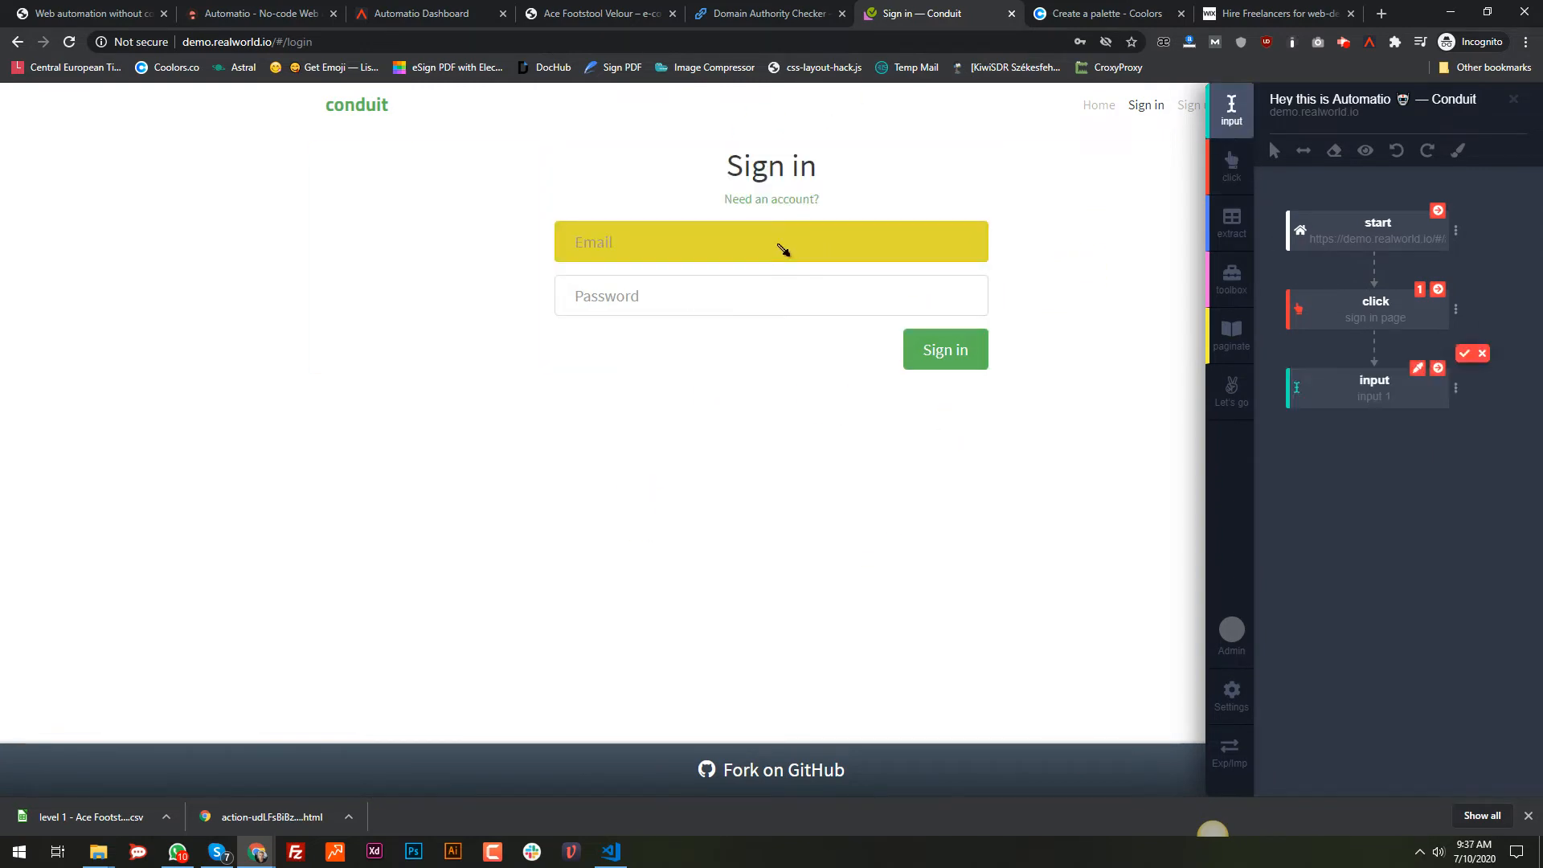
left_click(779, 248)
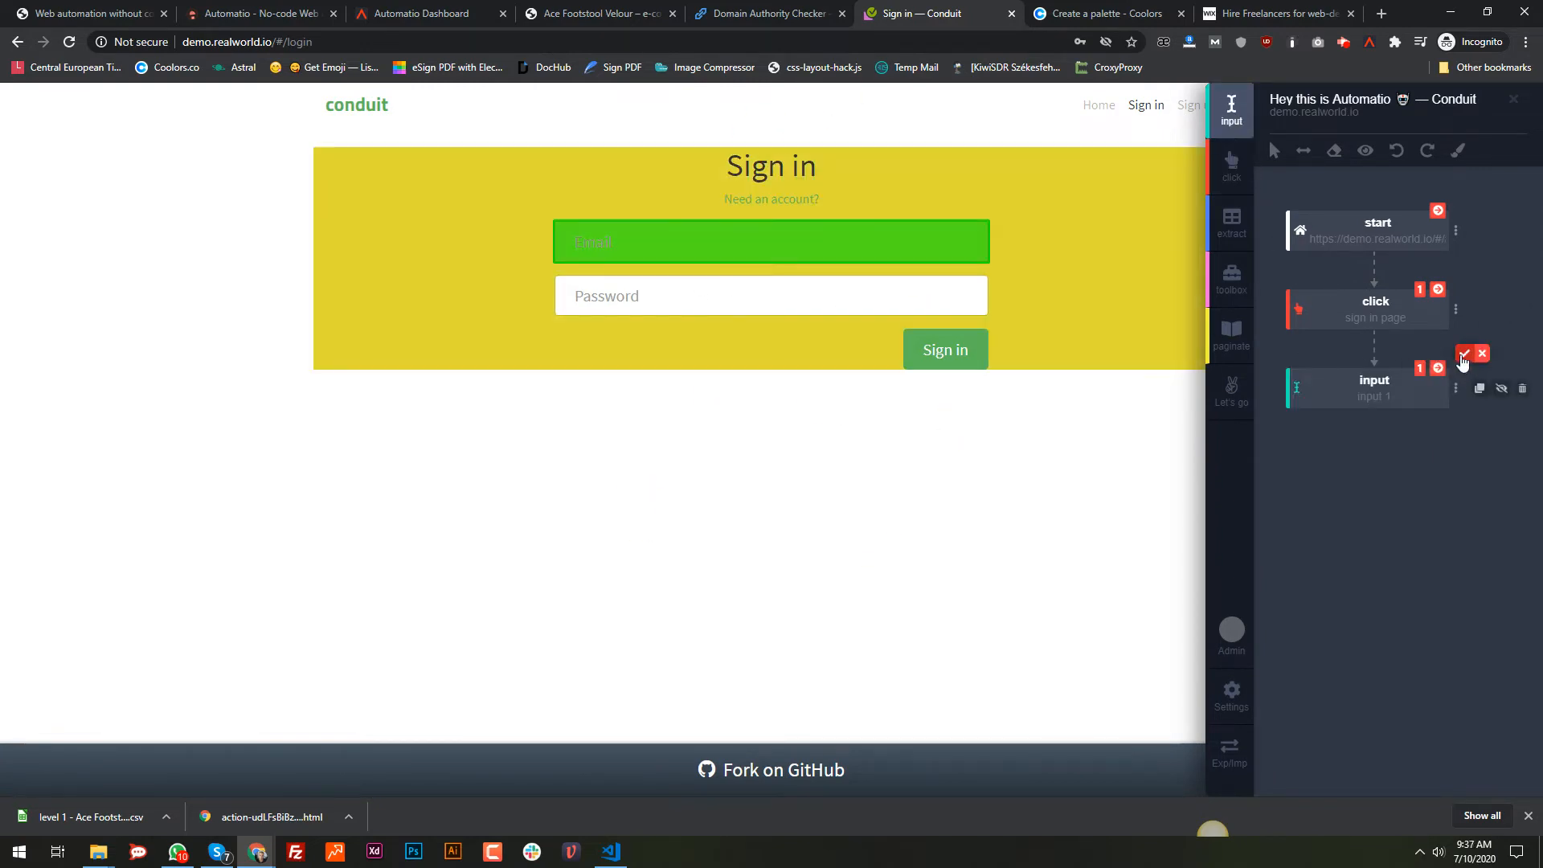
left_click(1465, 352)
left_click(1236, 119)
left_click(956, 309)
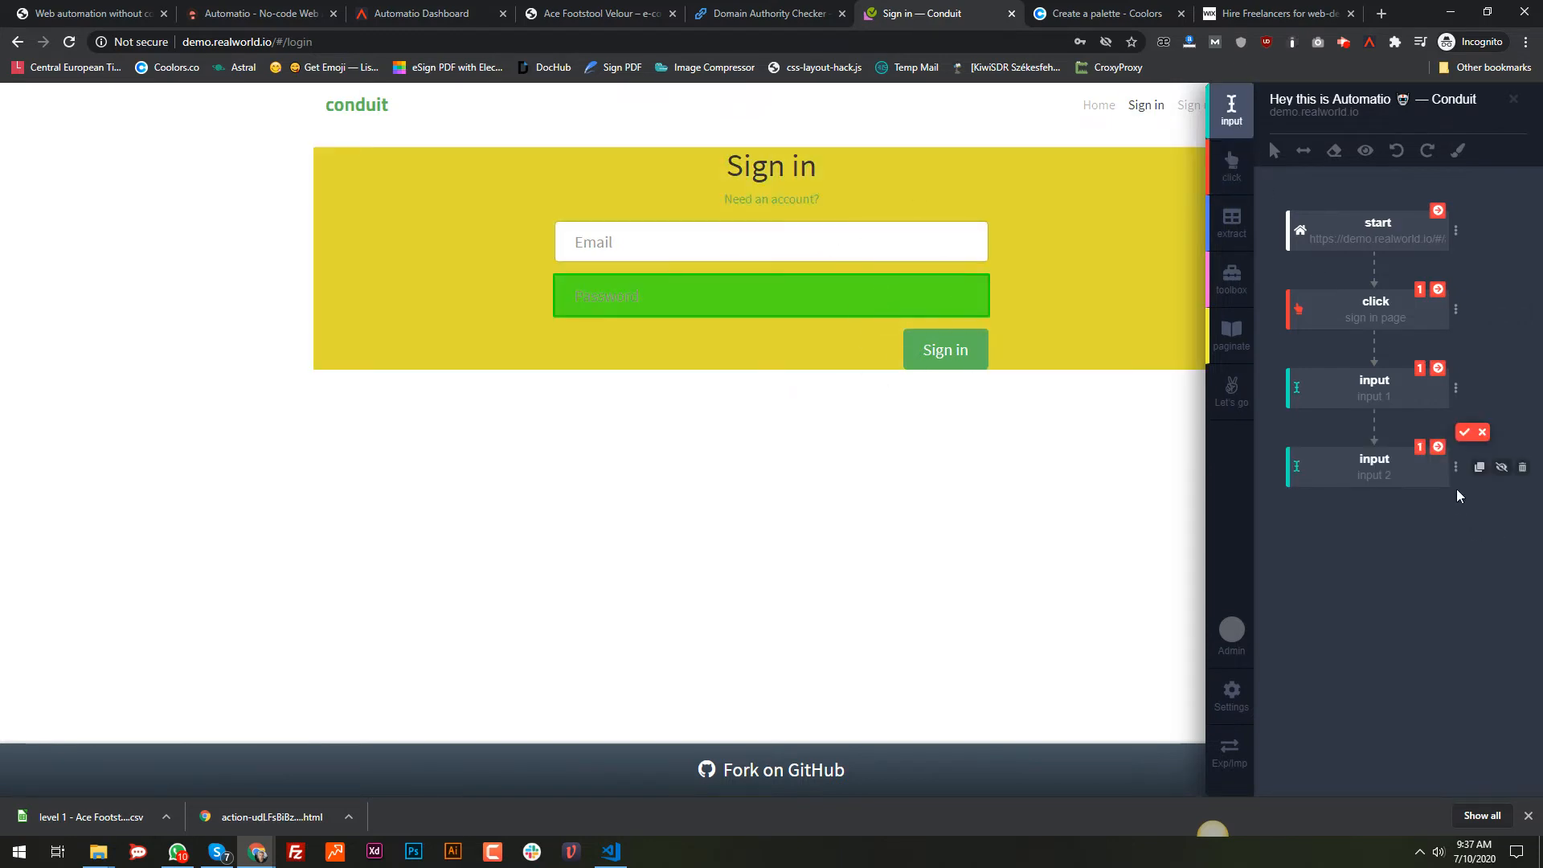
left_click(1464, 433)
left_click(1231, 164)
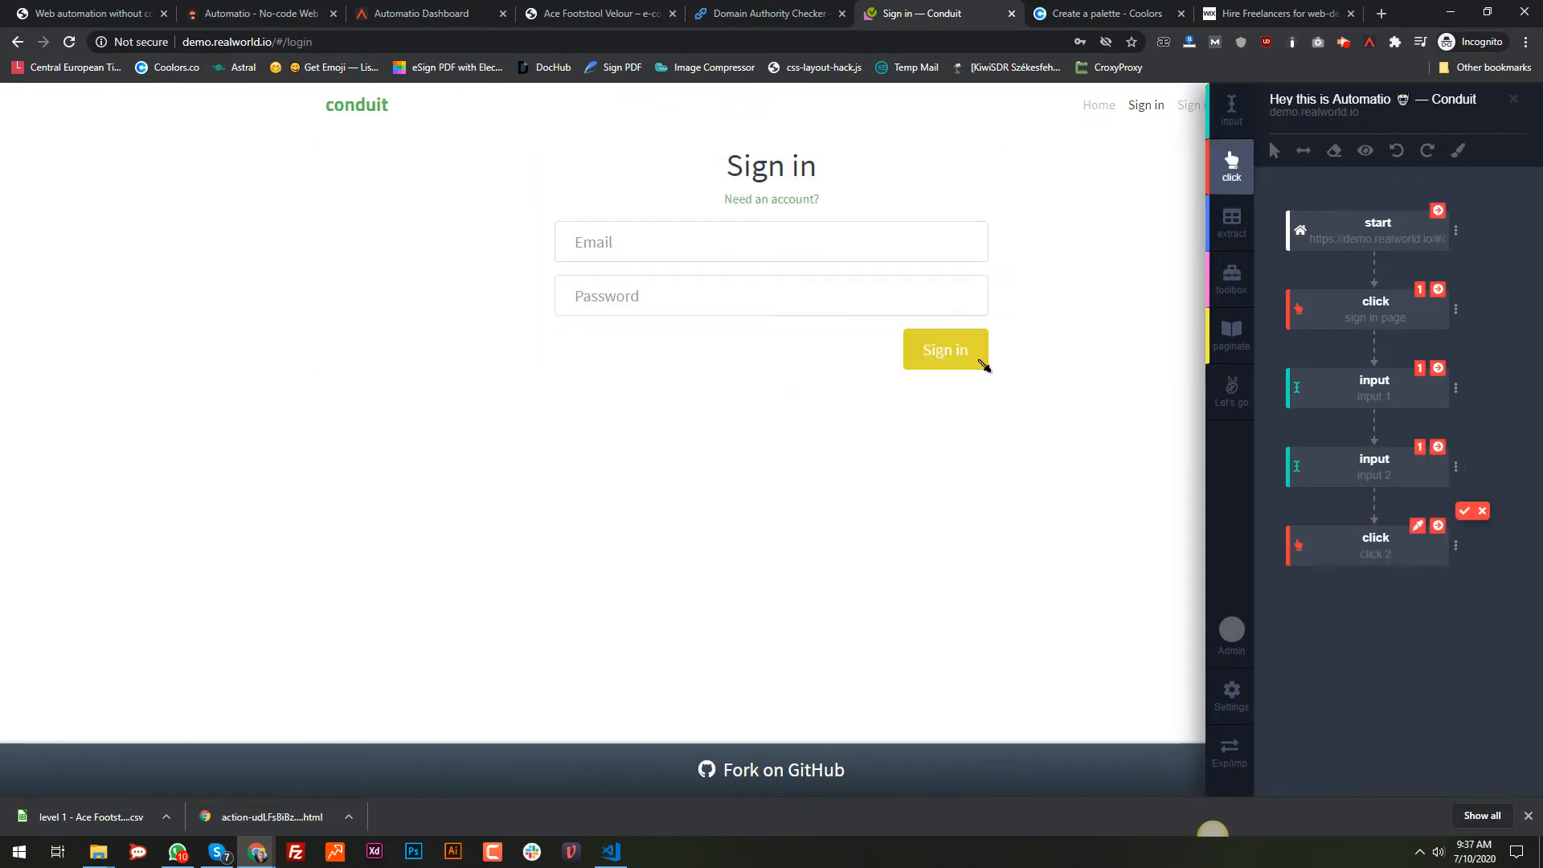
left_click(977, 359)
left_click(1464, 511)
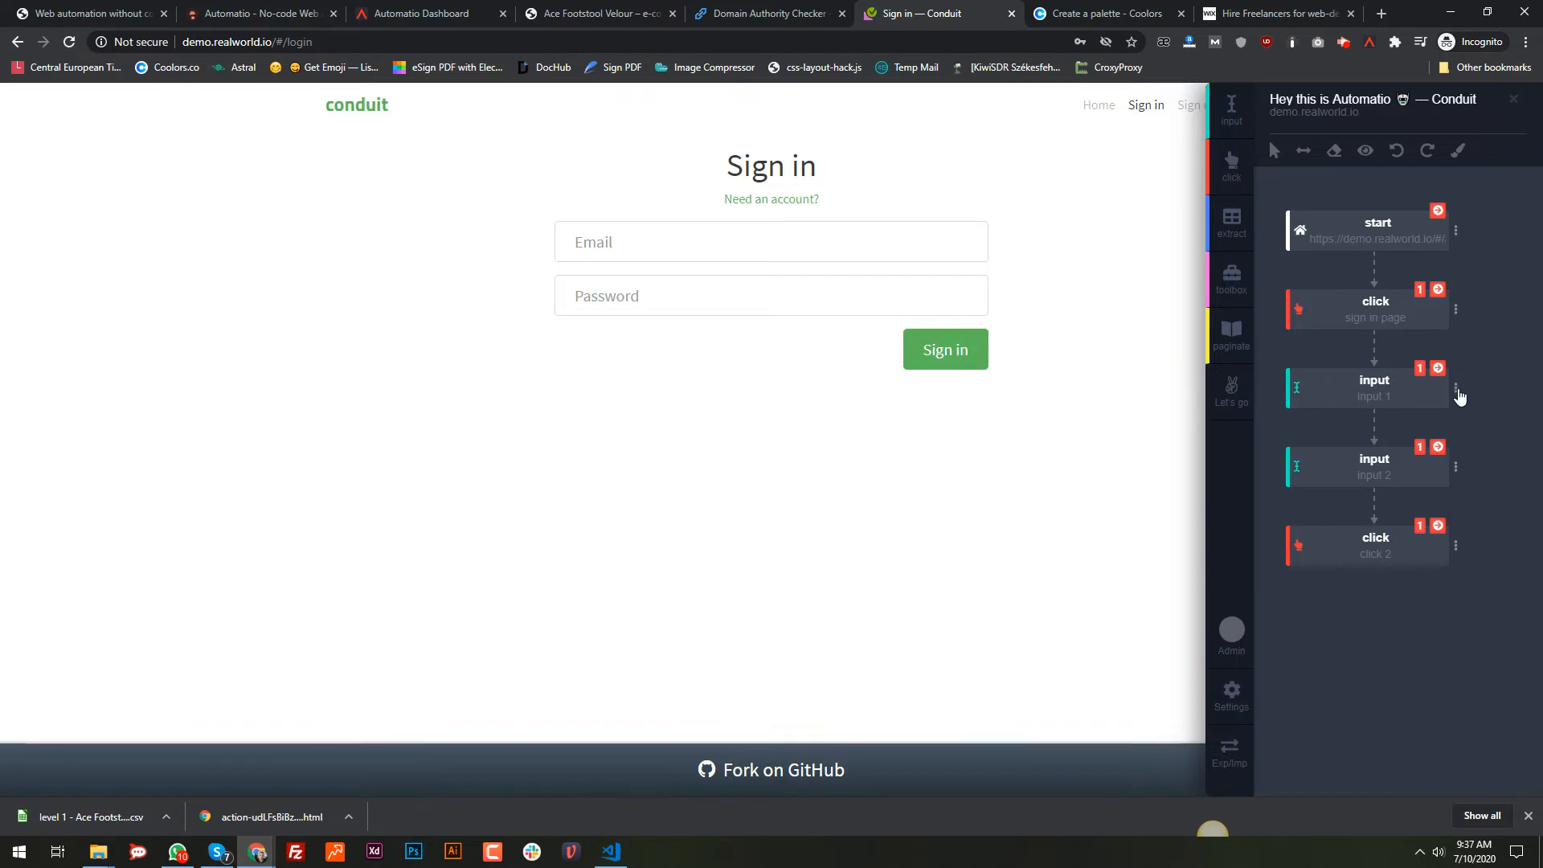
Step: Enter the account email and password as input data for the two input steps, testing the email fill
left_click(1457, 388)
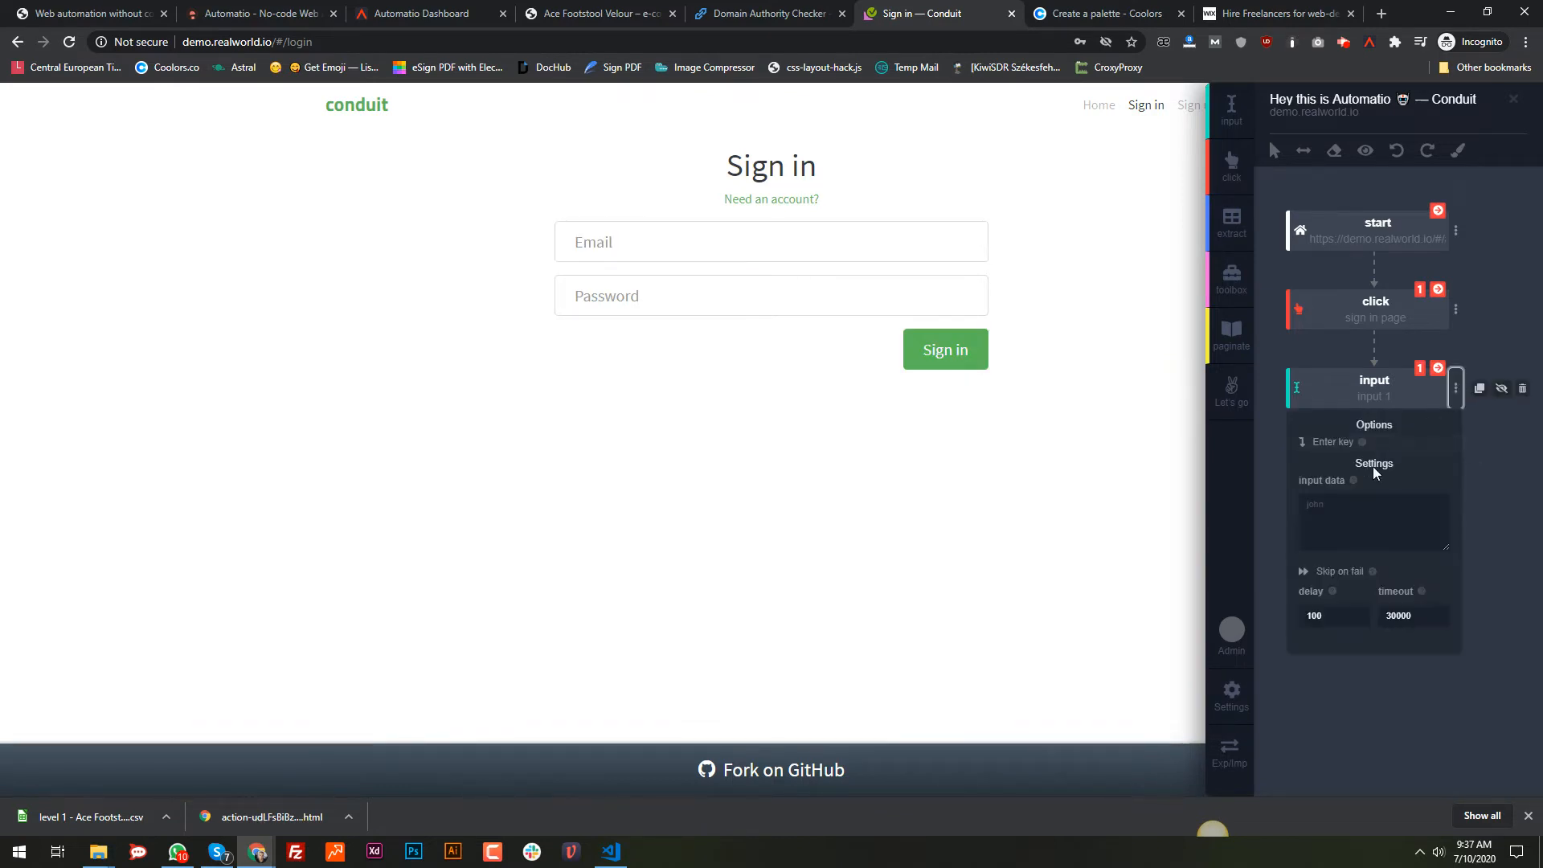
left_click(1360, 516)
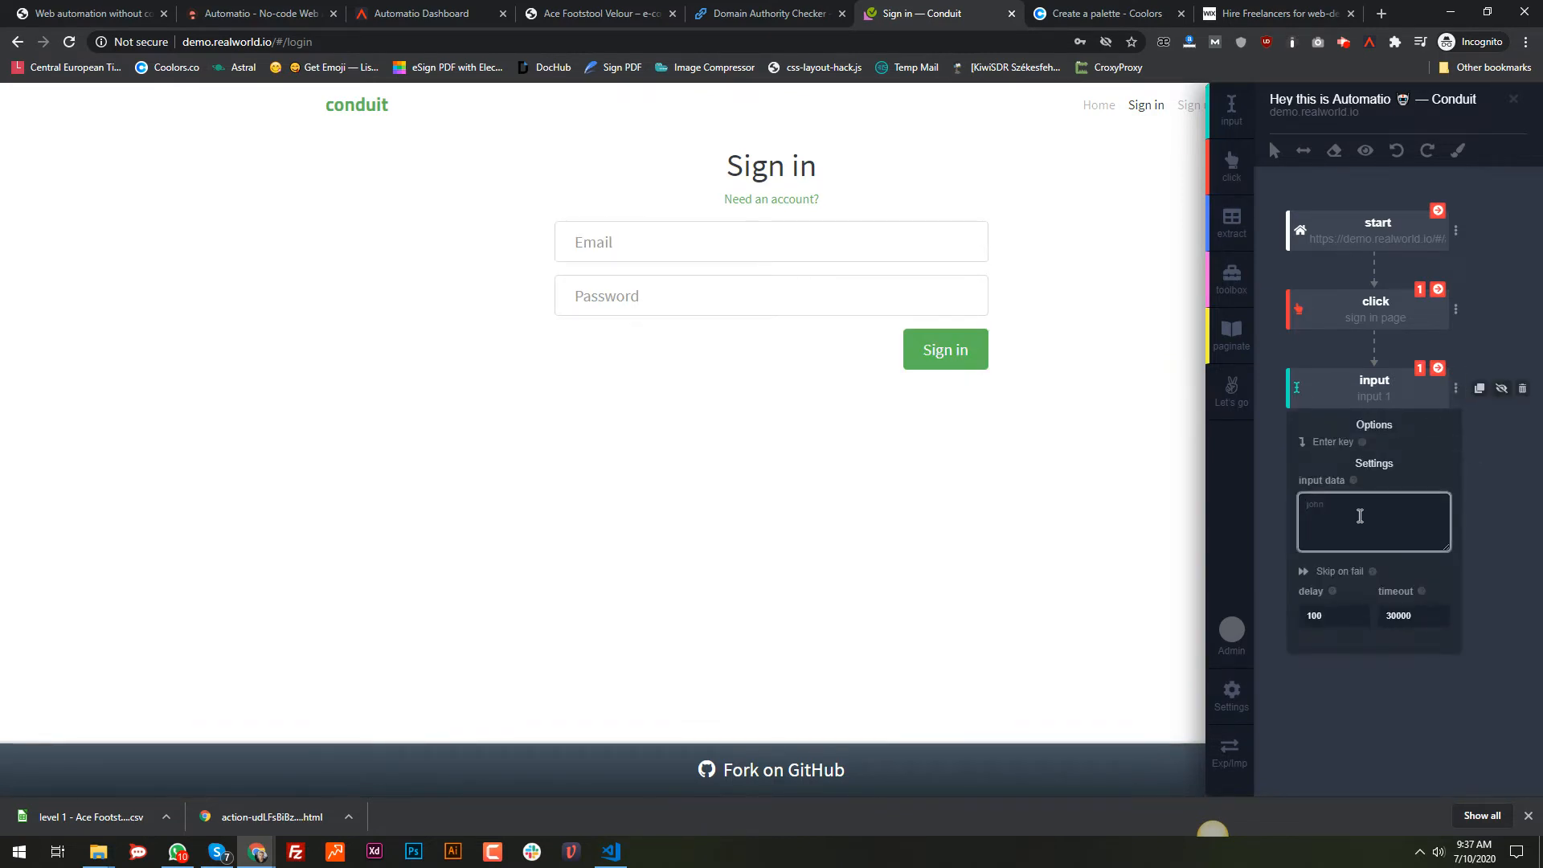
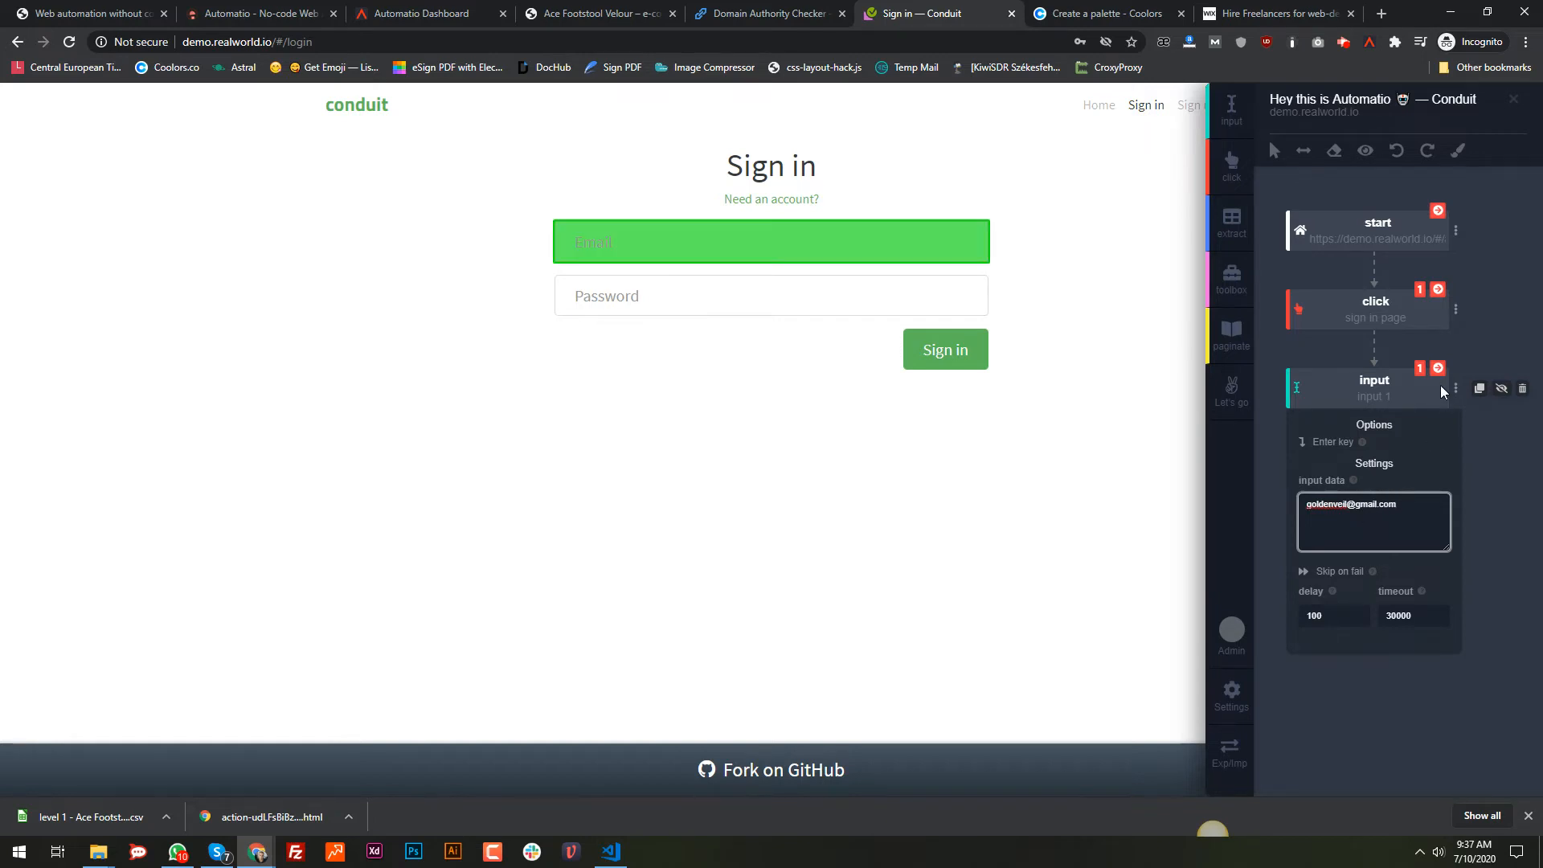
left_click(1438, 368)
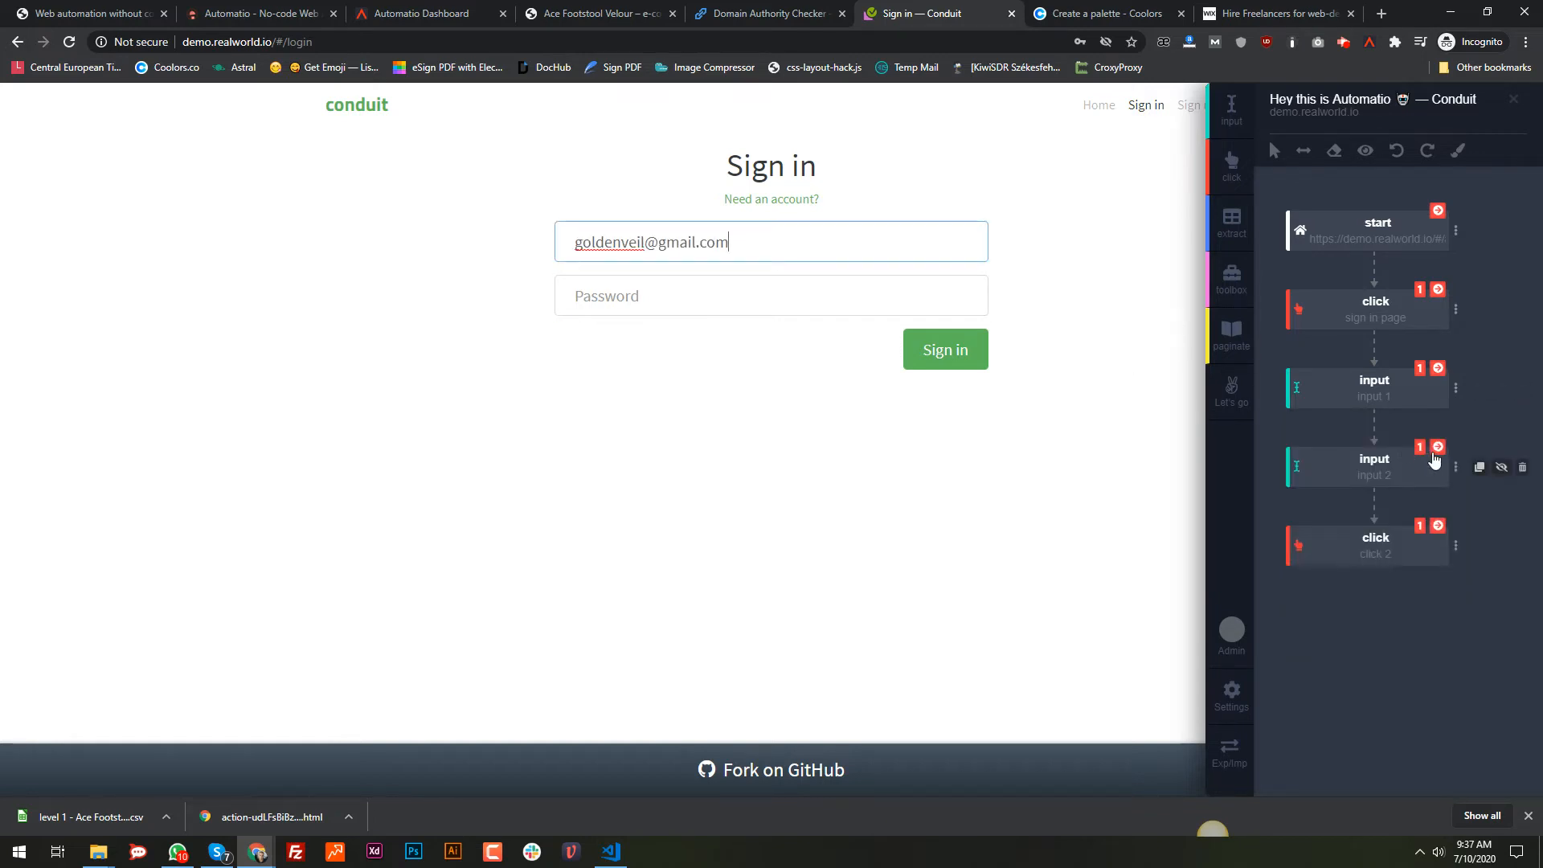
left_click(1452, 465)
left_click(1370, 598)
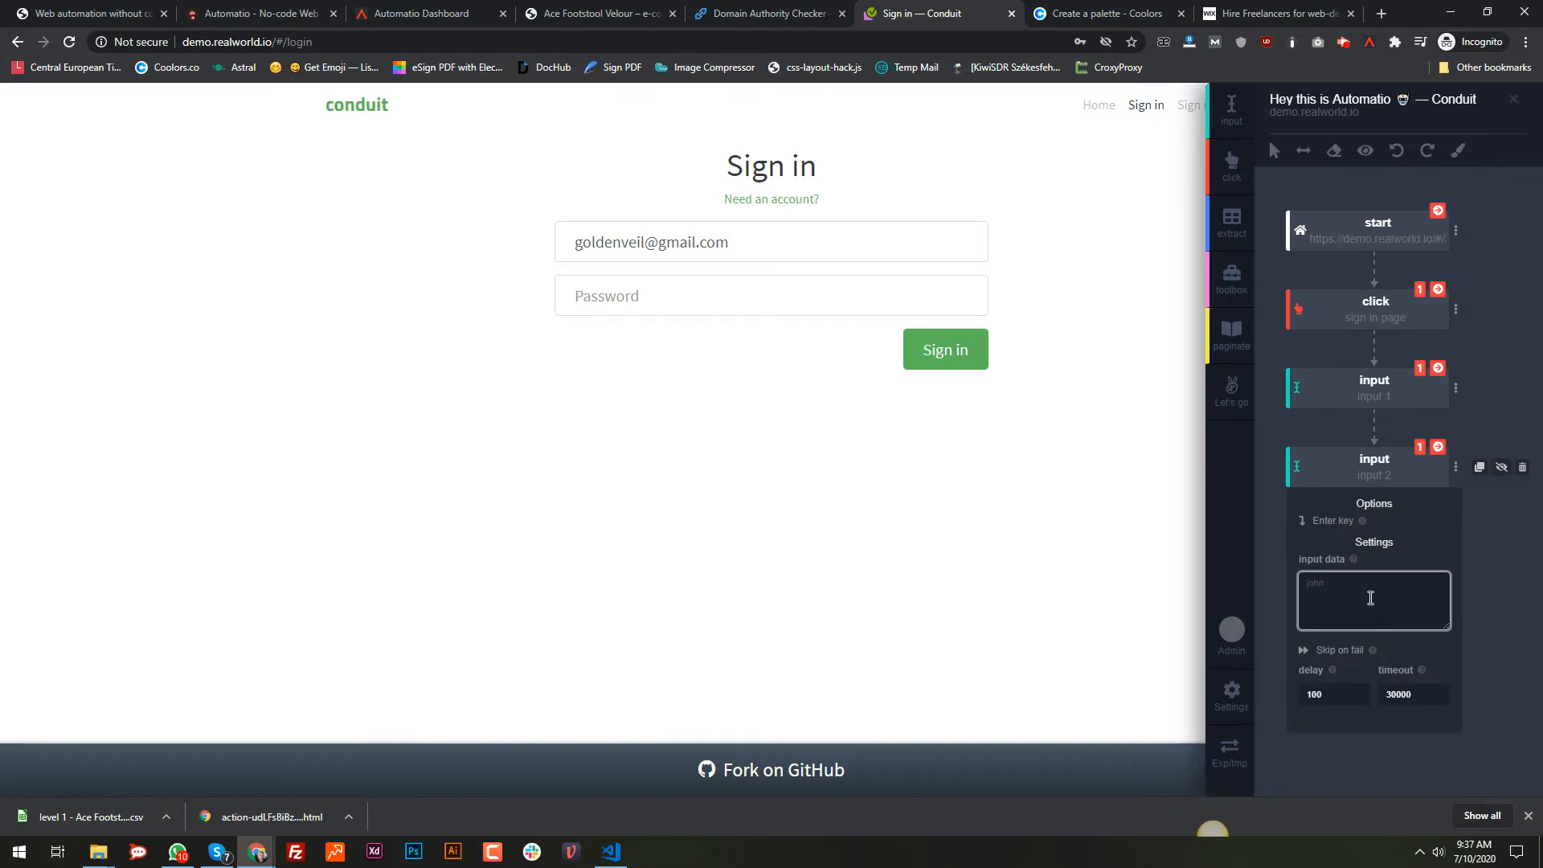
type("123456789")
left_click(1351, 434)
Step: Label the steps email, password and sign in button, then run them to fill and submit the form
double_click(1376, 397)
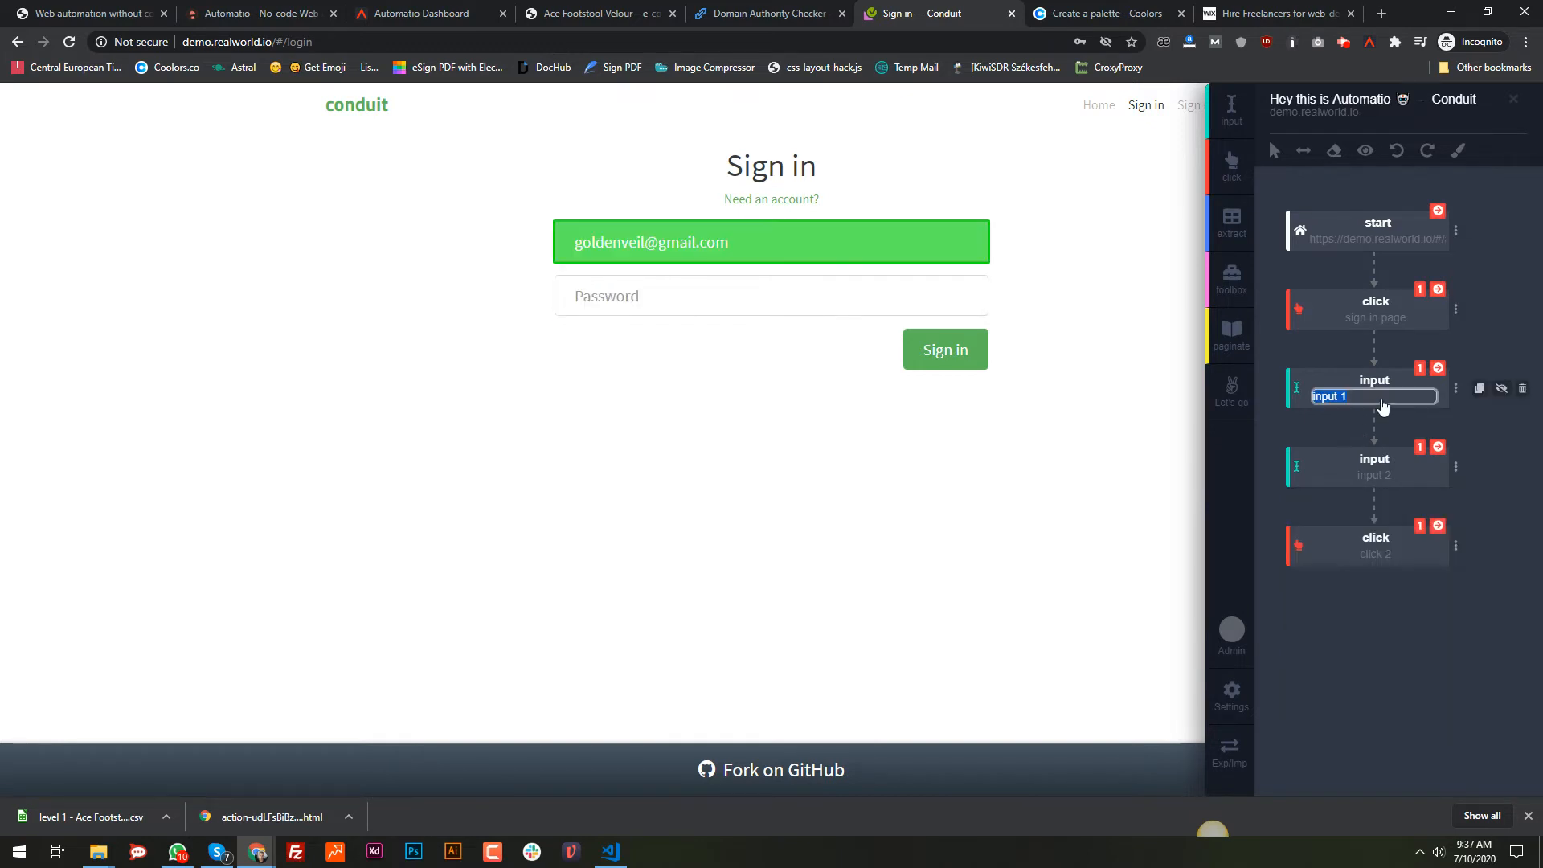
type("email")
double_click(1384, 475)
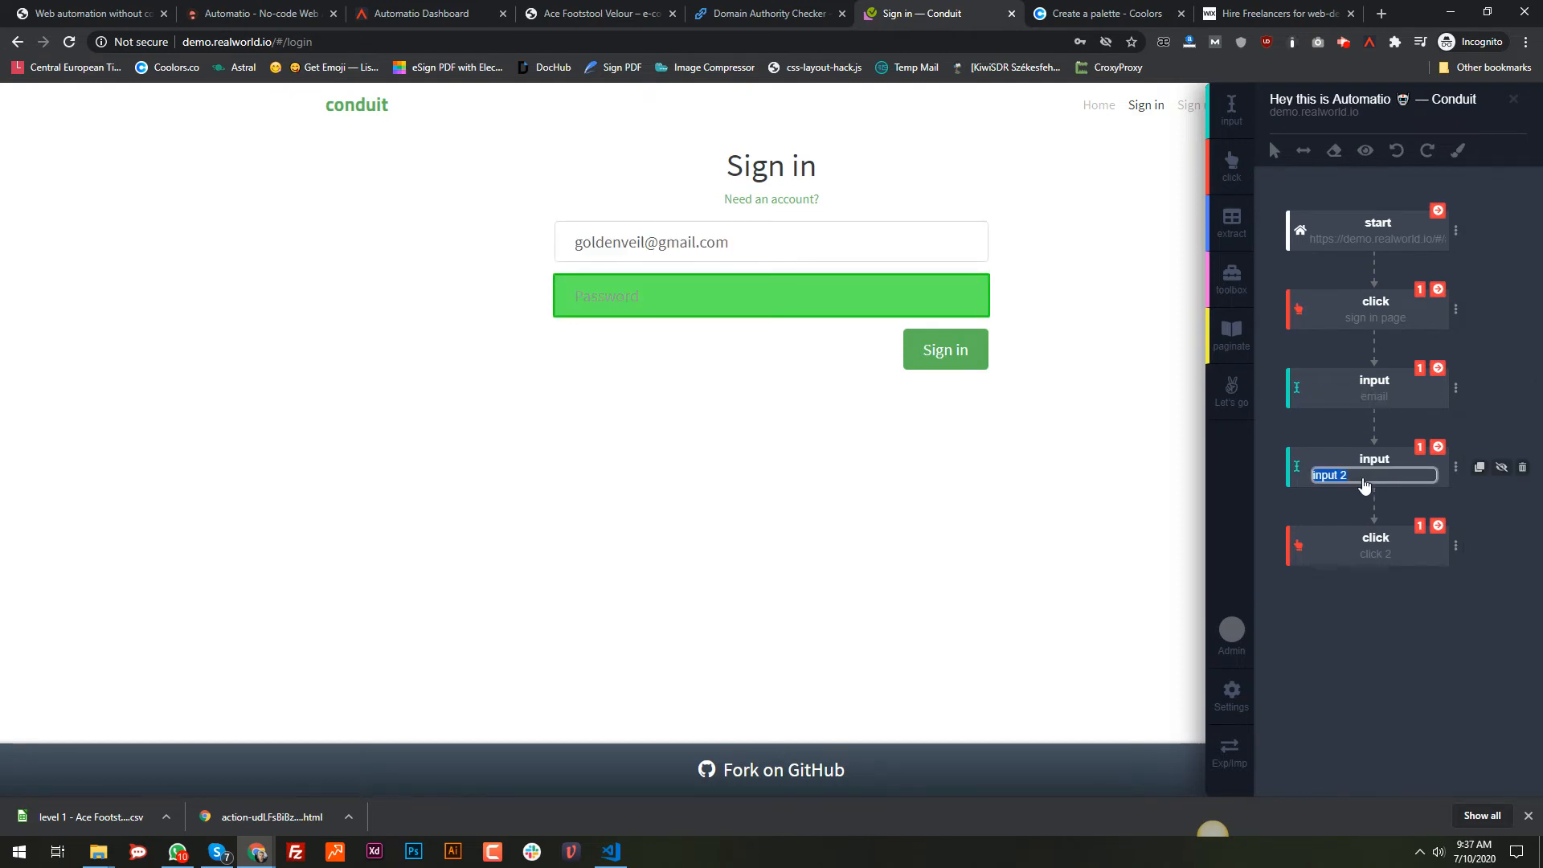
type("password")
key("Return")
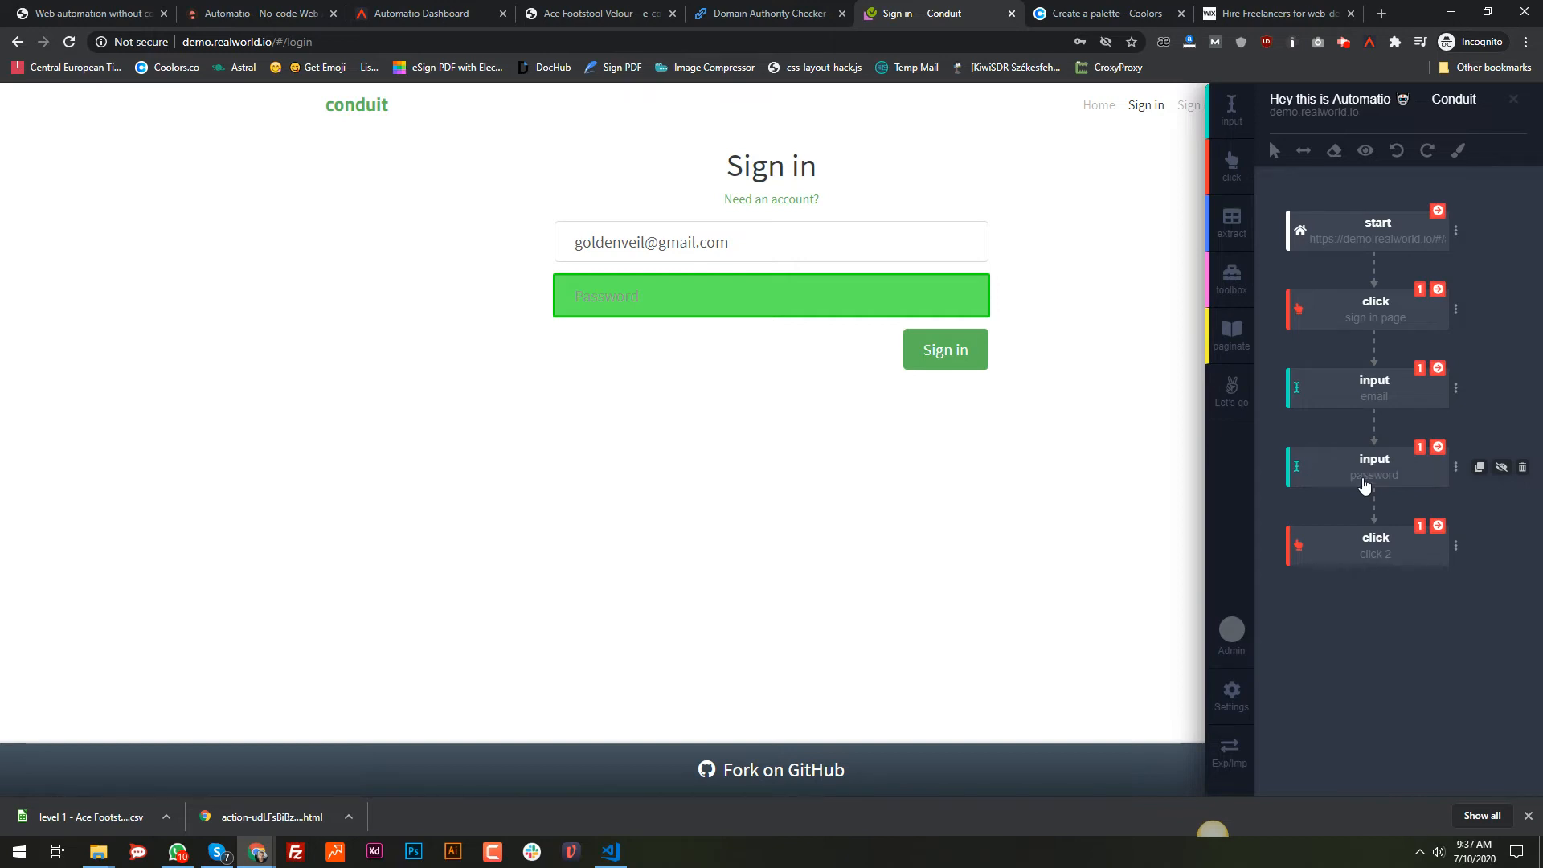
left_click(1375, 555)
type("sig")
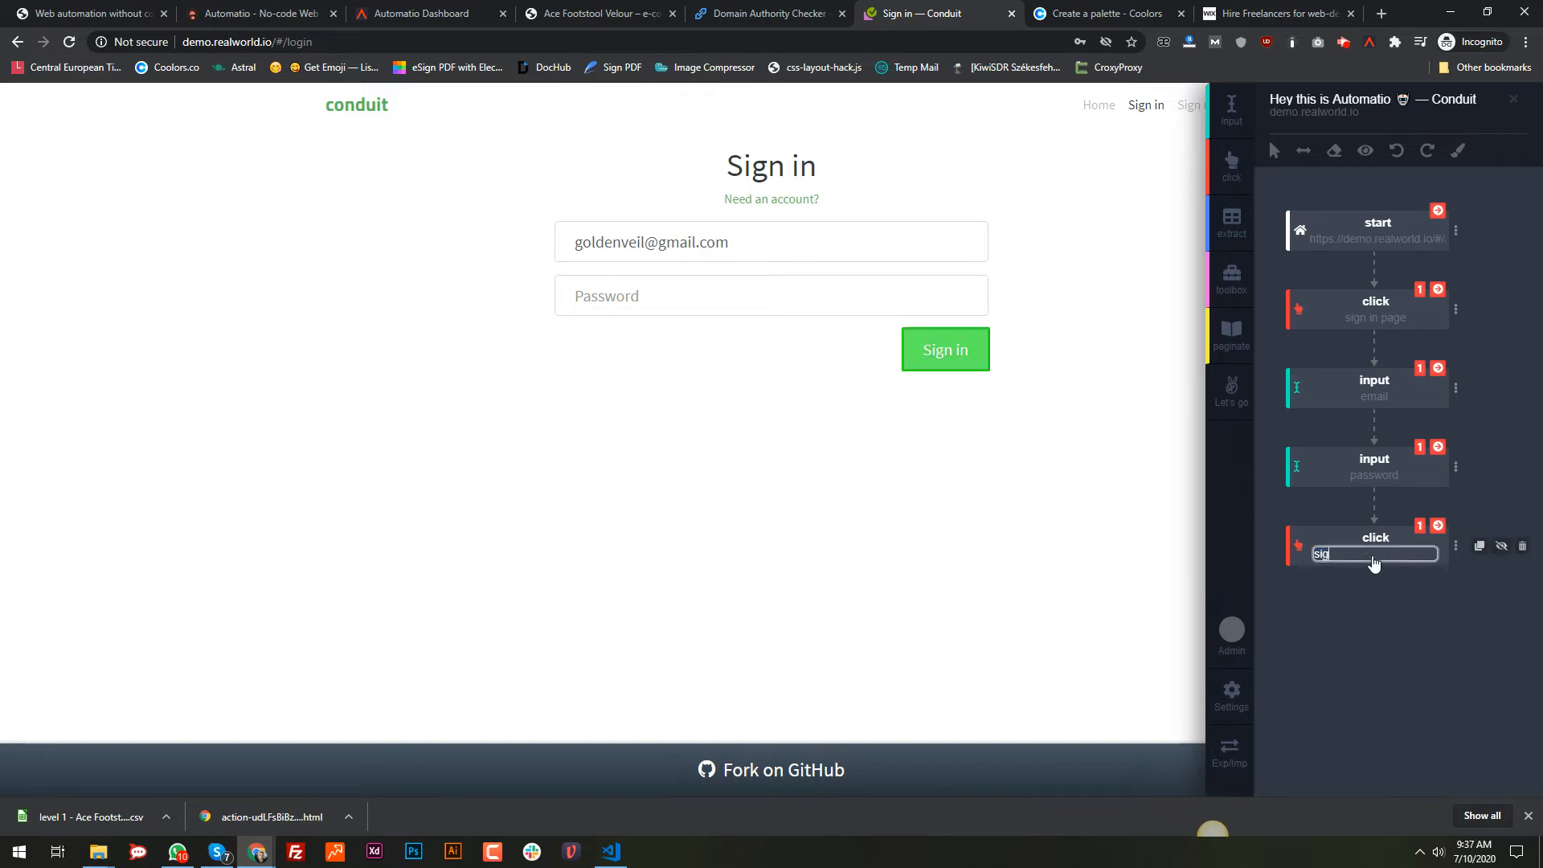
type("n in button")
key("Return")
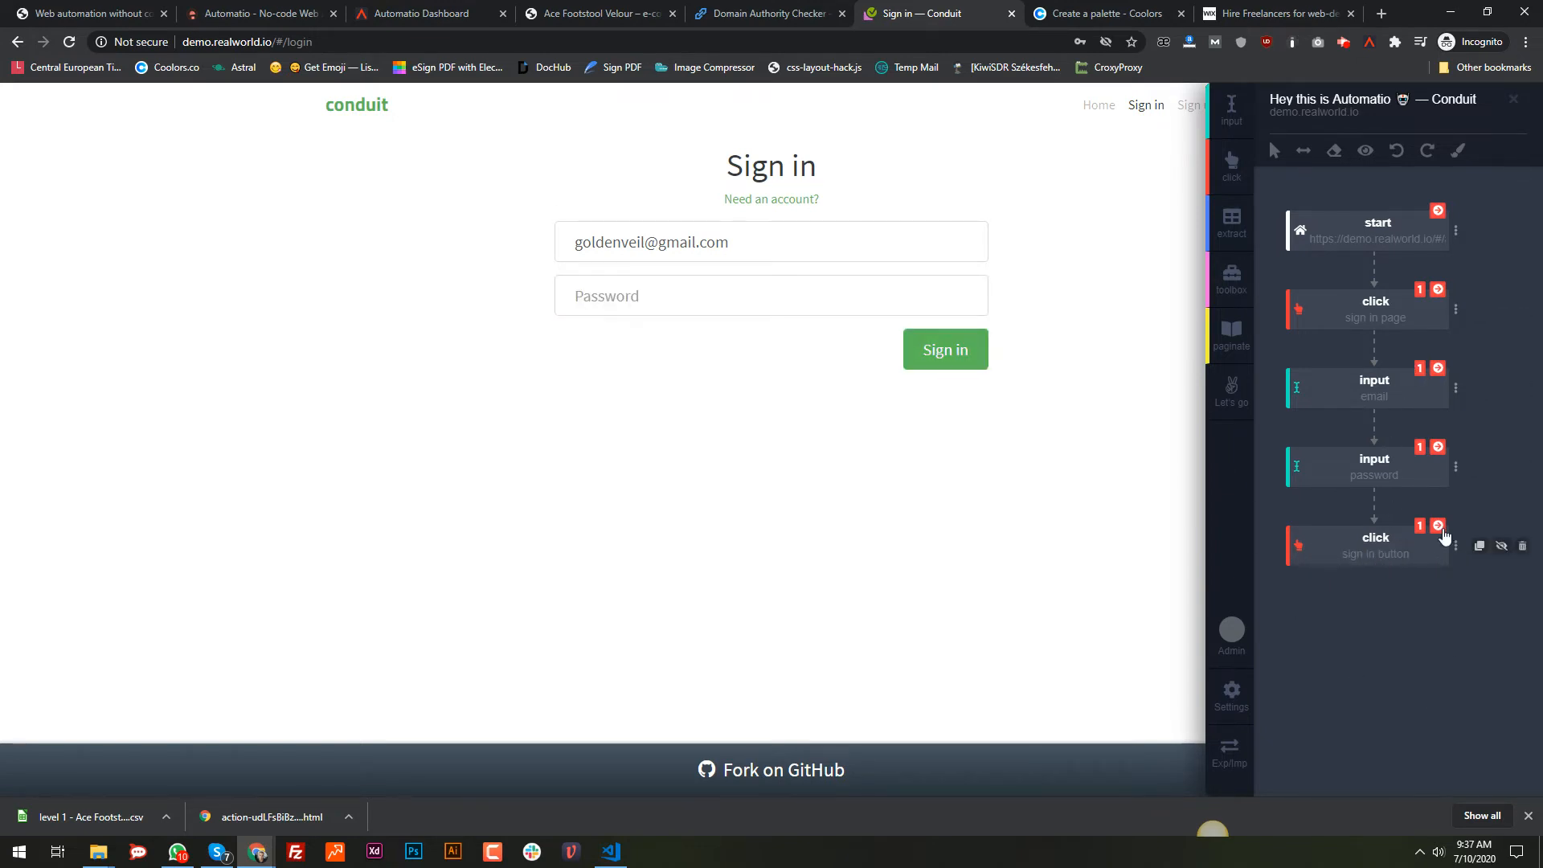
left_click(1438, 446)
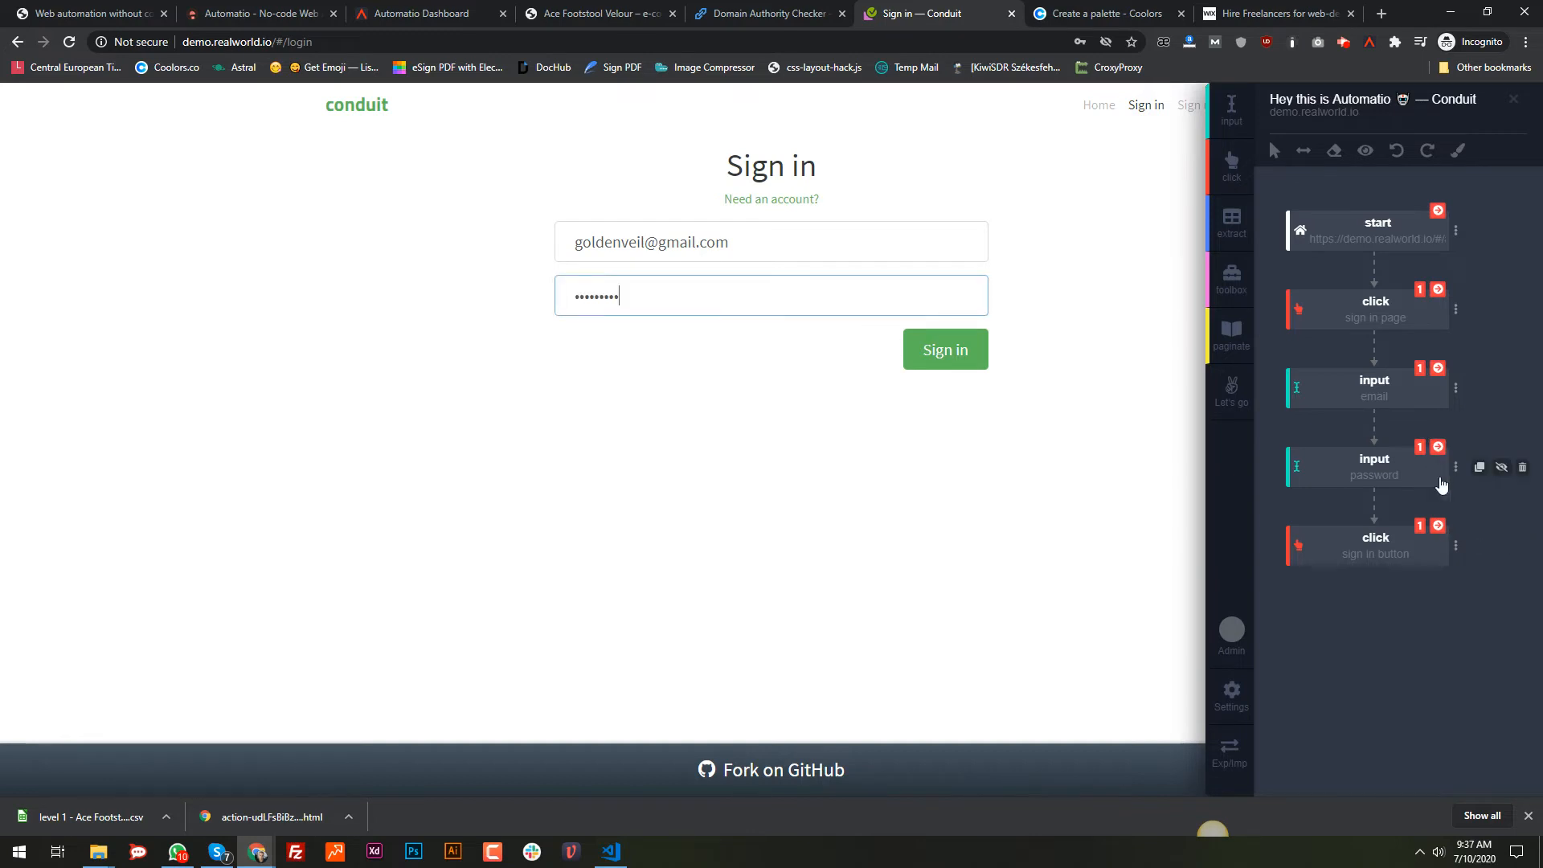
left_click(1438, 527)
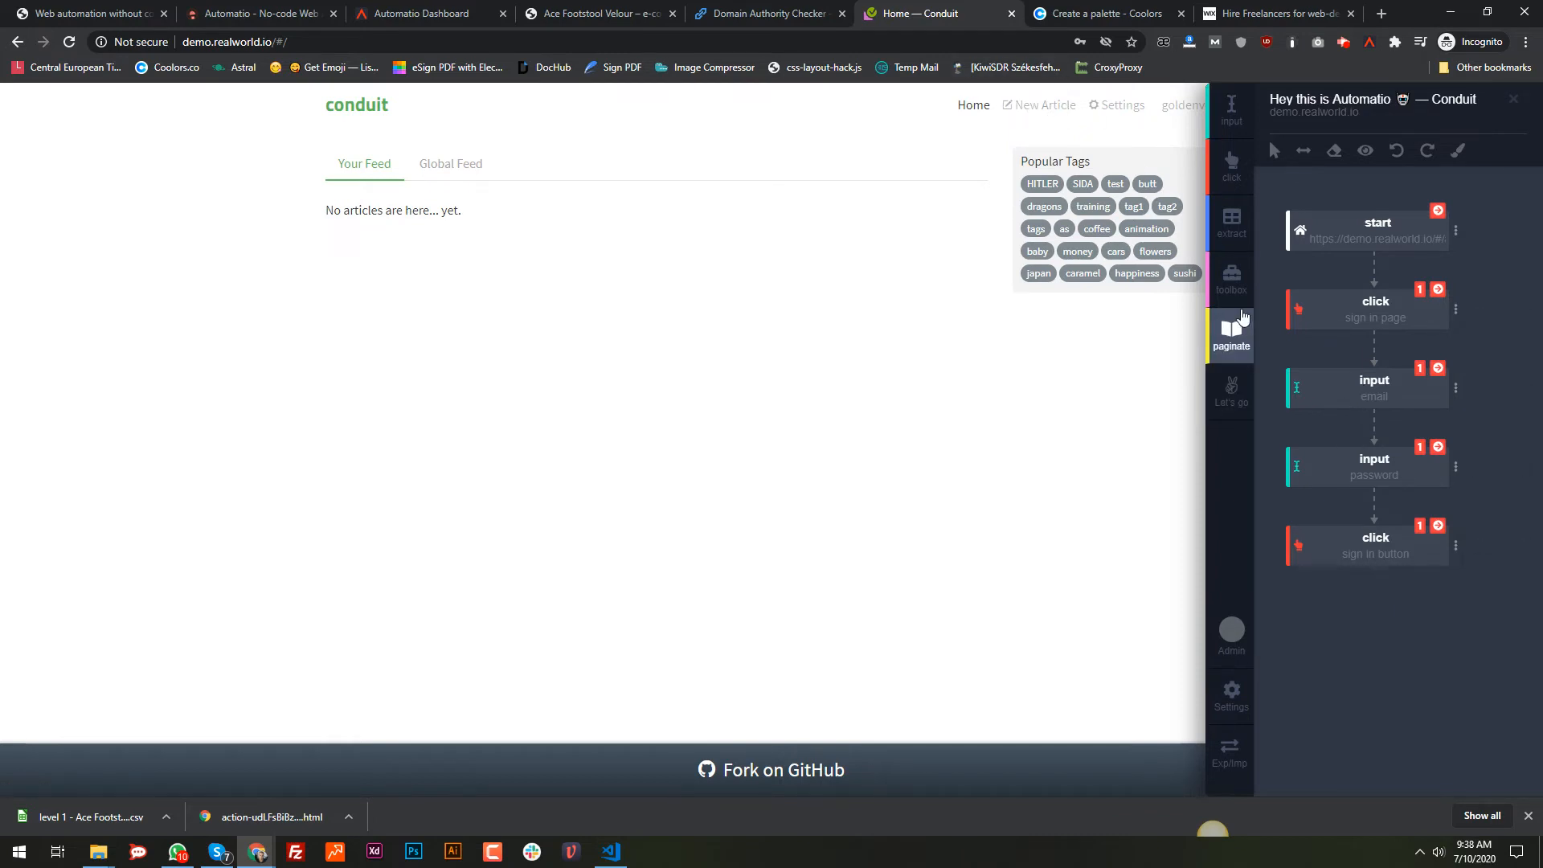
right_click(1031, 109)
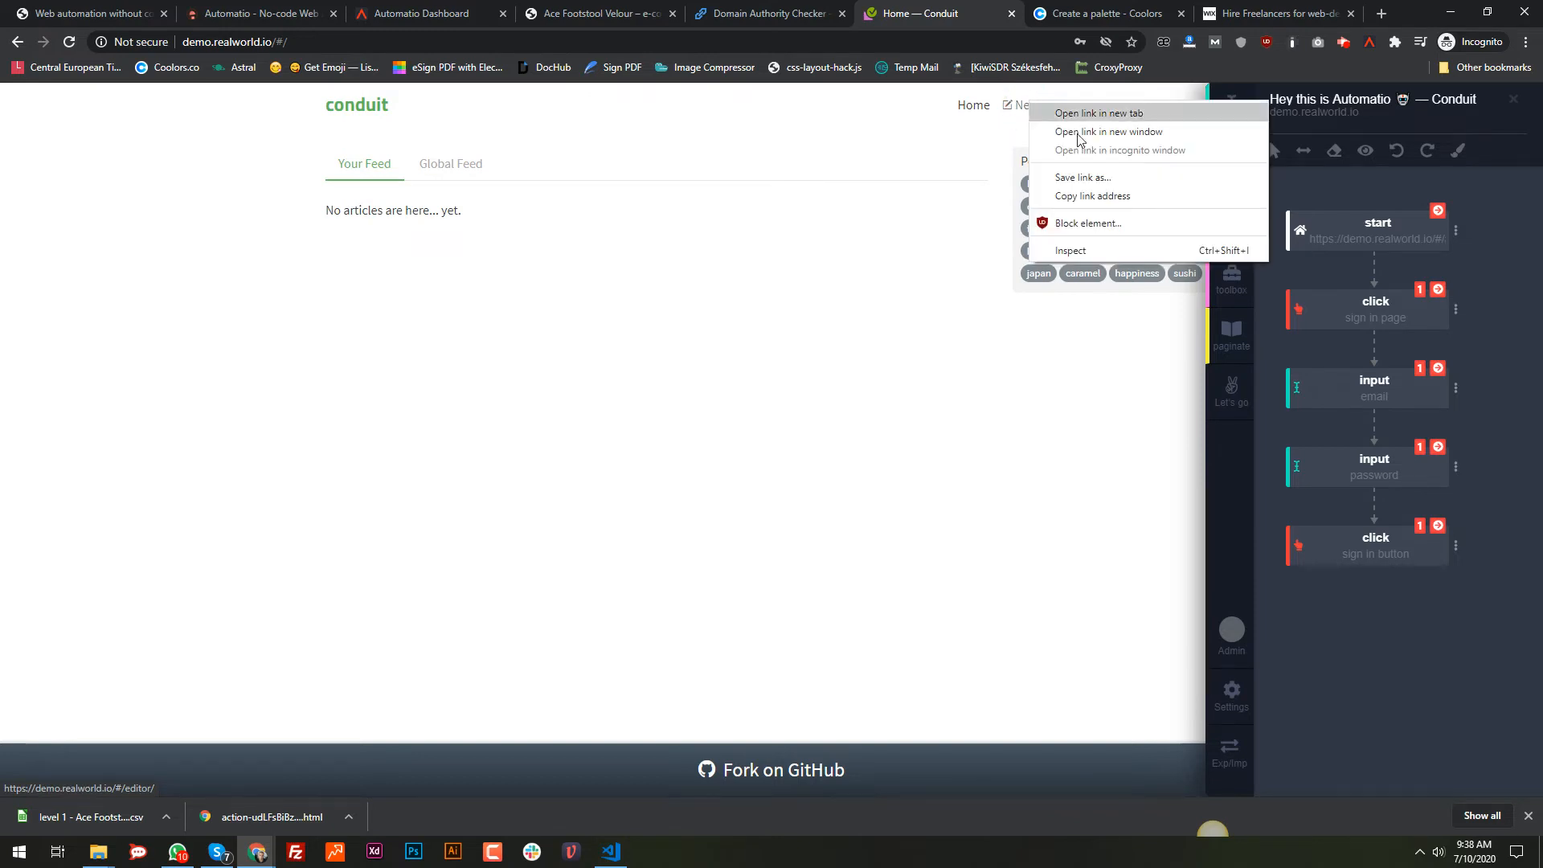
left_click(1101, 198)
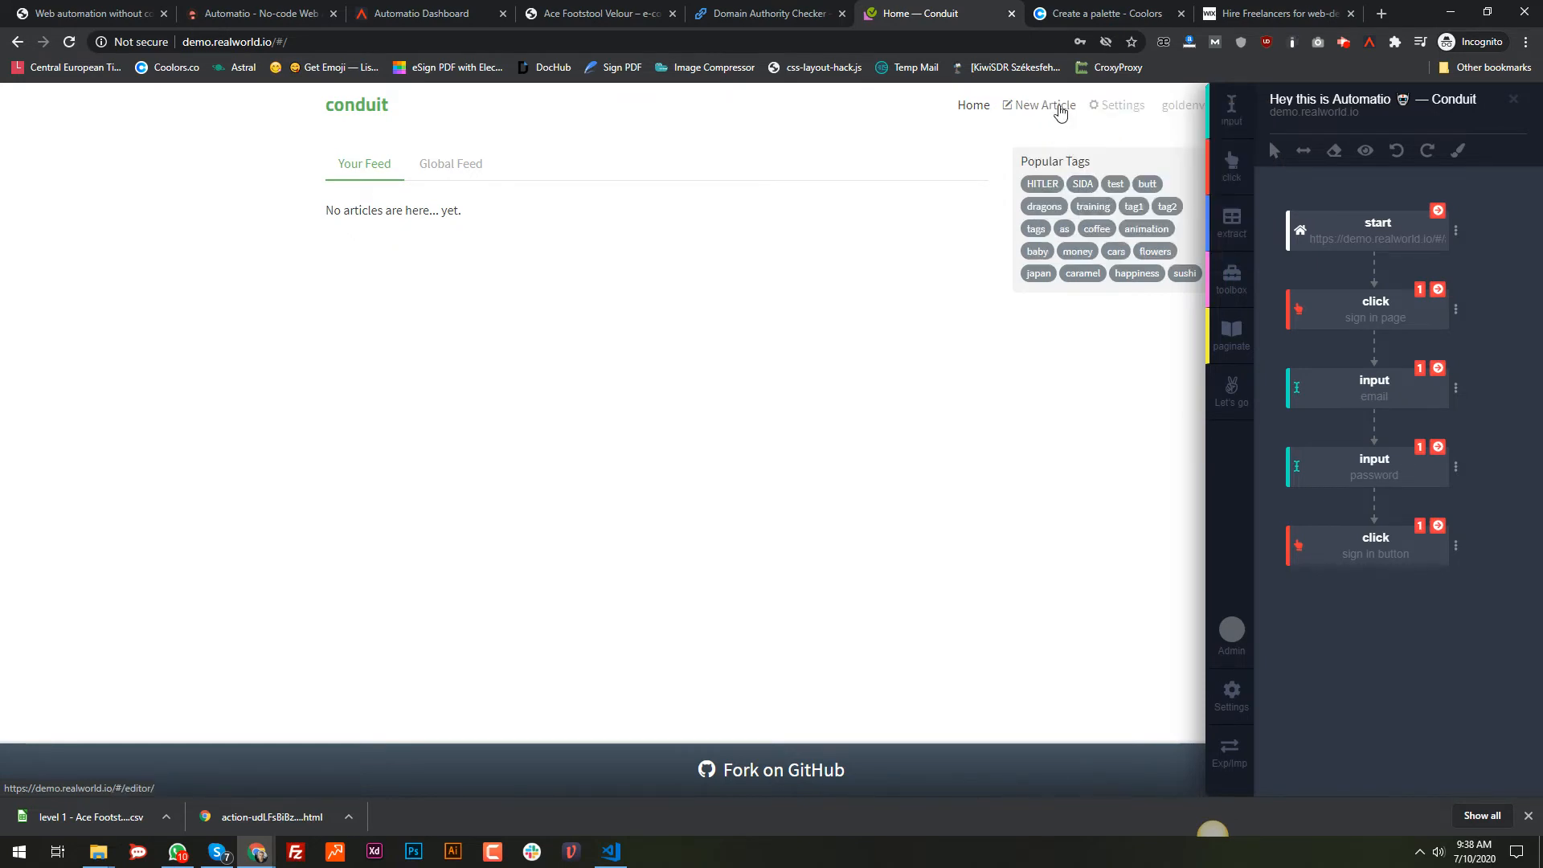
left_click(1231, 277)
left_click(1453, 607)
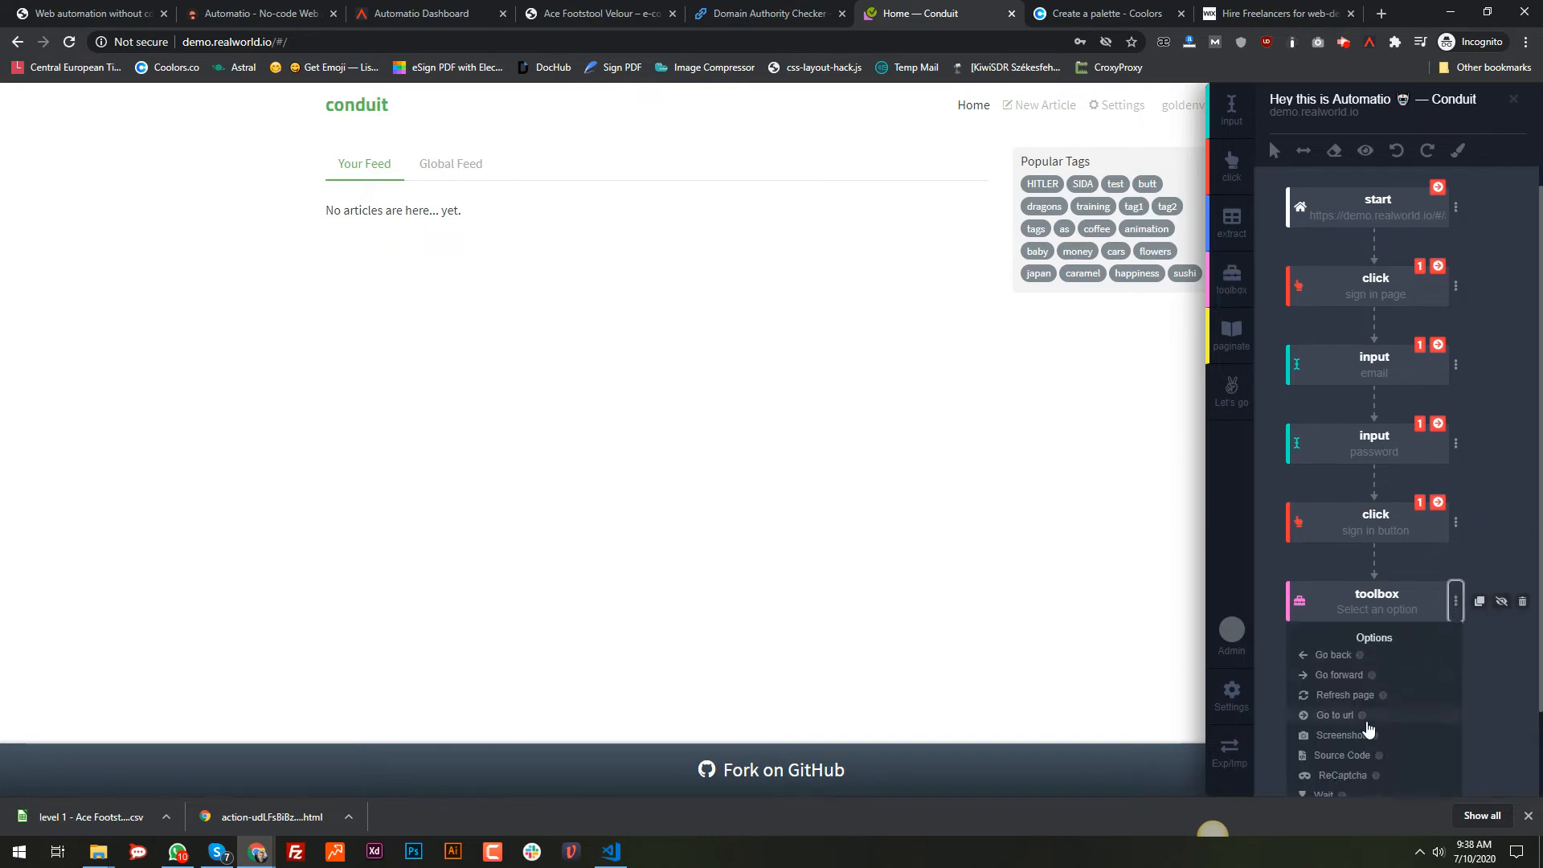
left_click(1339, 716)
scroll(1371, 713, "down", 2)
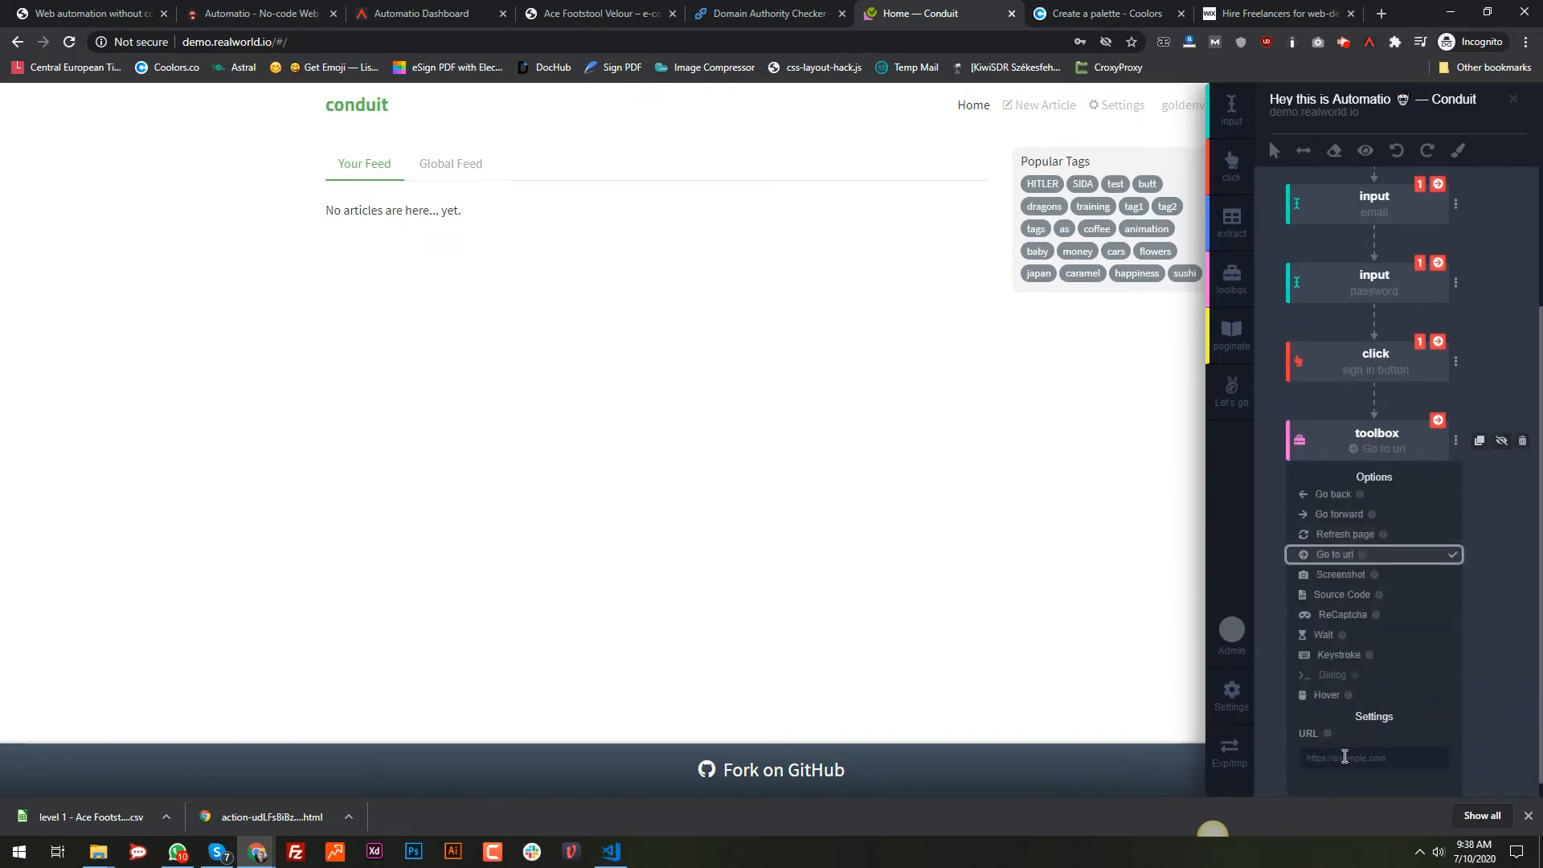
left_click(1392, 759)
key("ctrl+v")
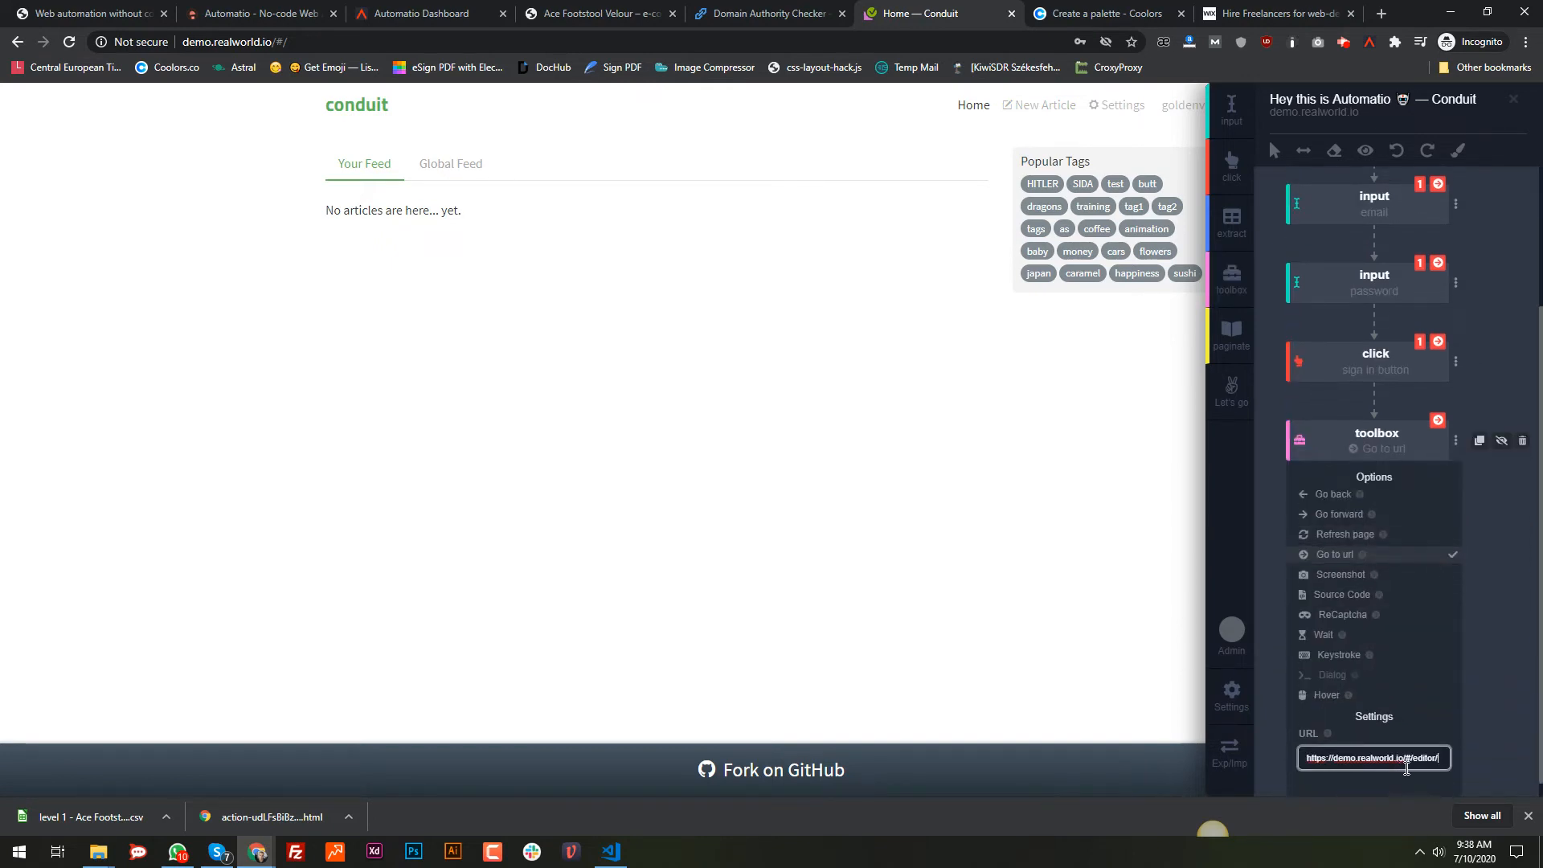
left_click(1271, 531)
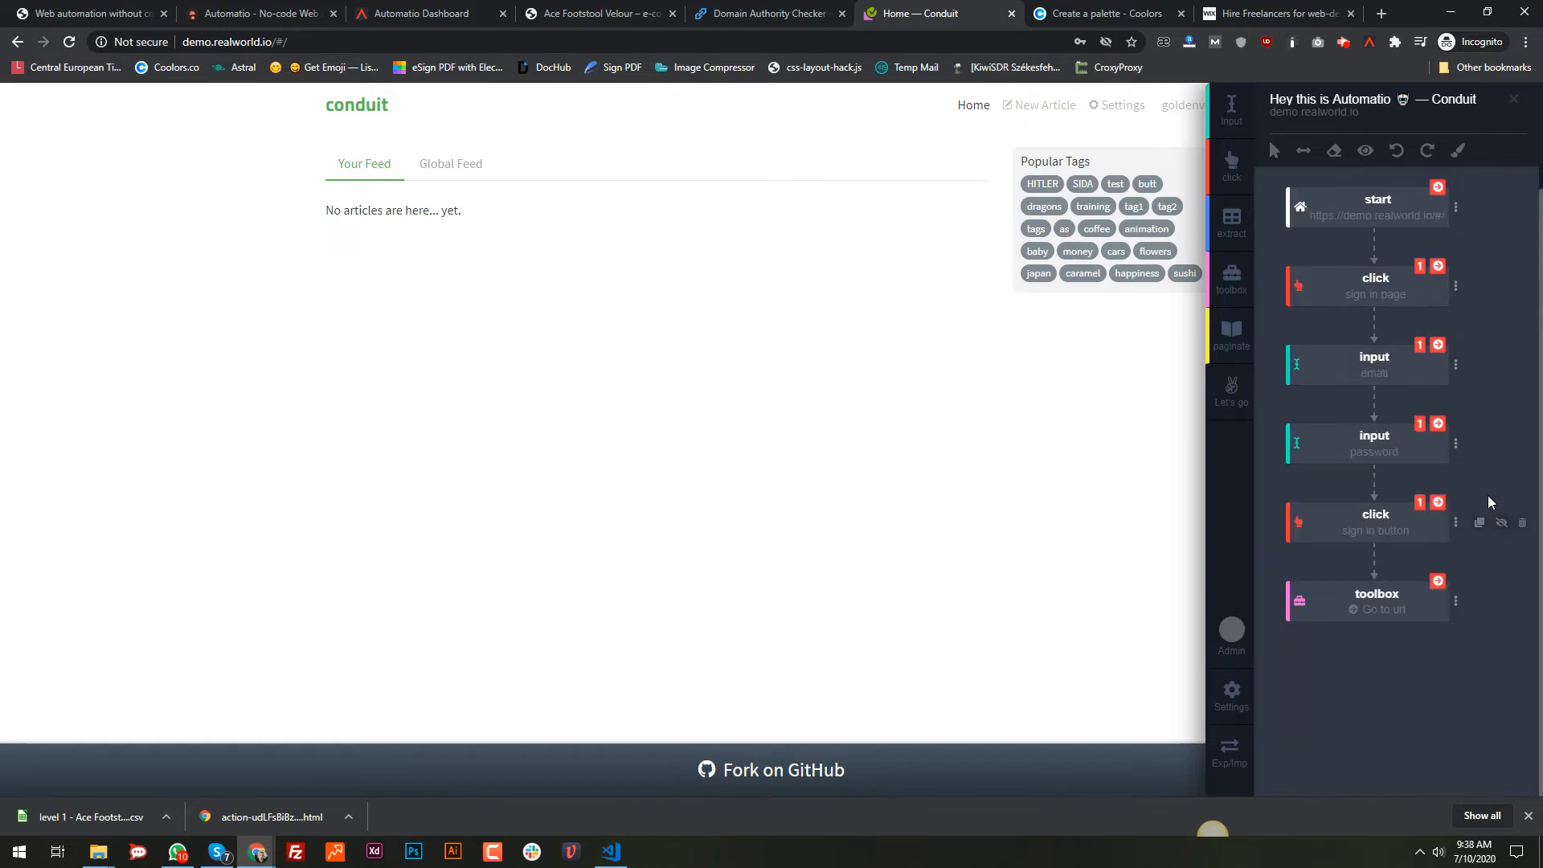
left_click(1437, 581)
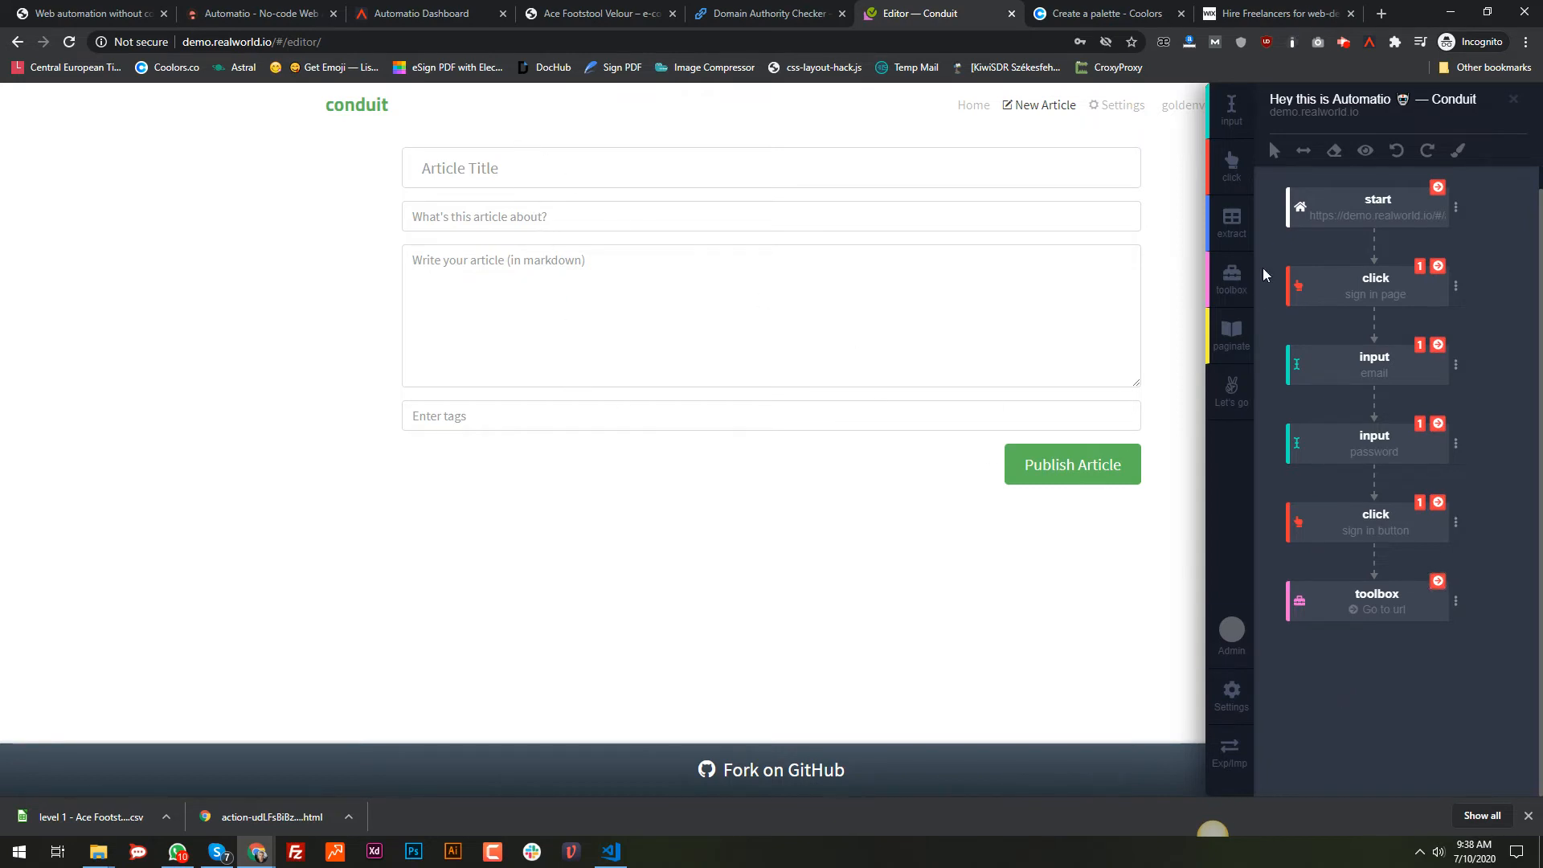
Step: Add input steps targeting the article title, summary, body and tags fields
left_click(1236, 122)
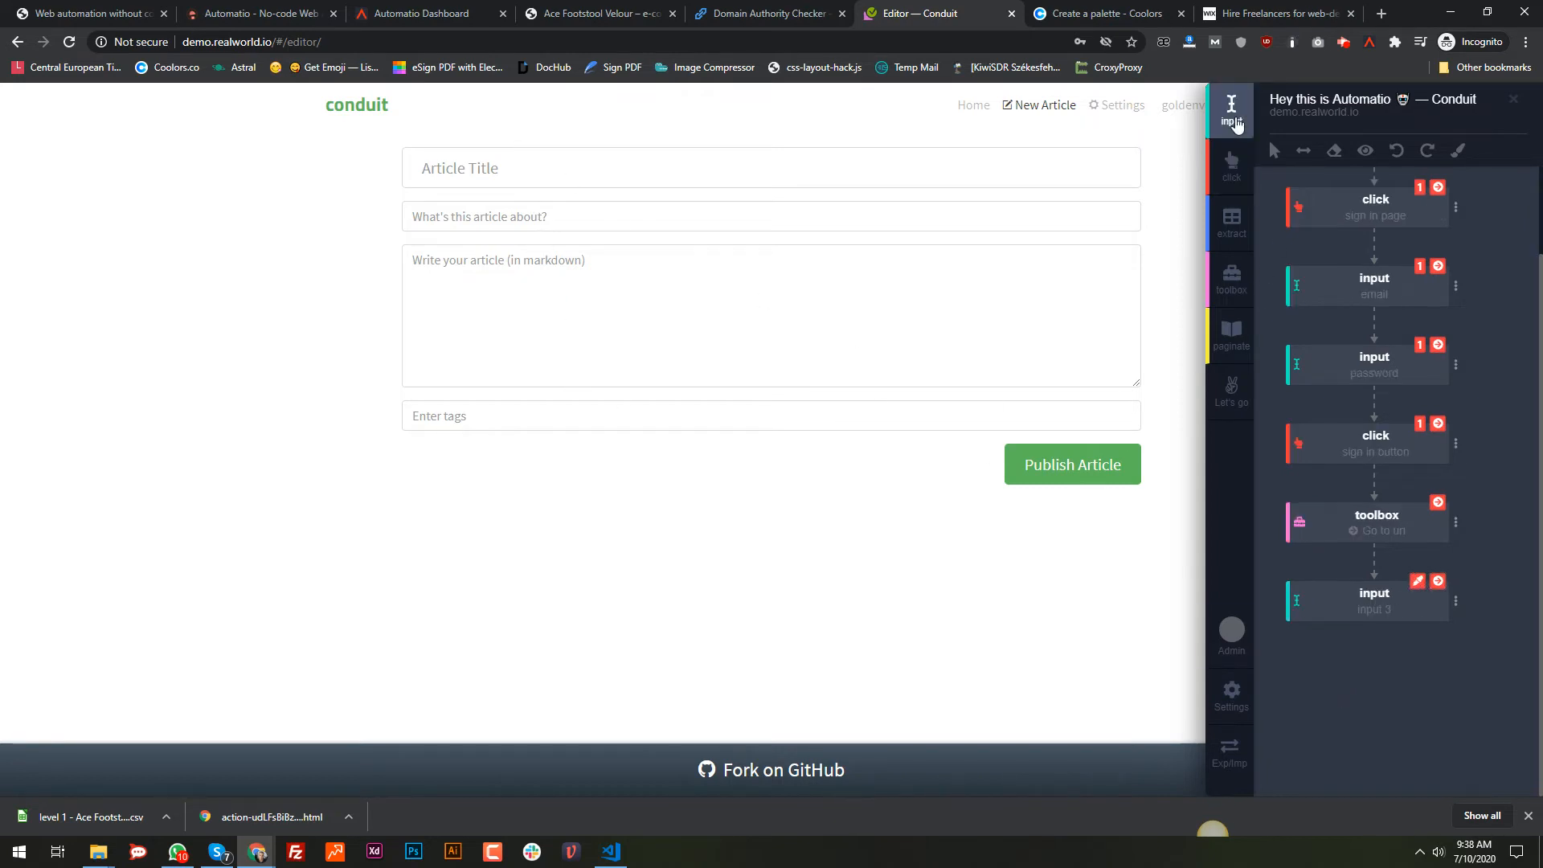
key("Return")
left_click(1230, 118)
left_click(858, 229)
key("Return")
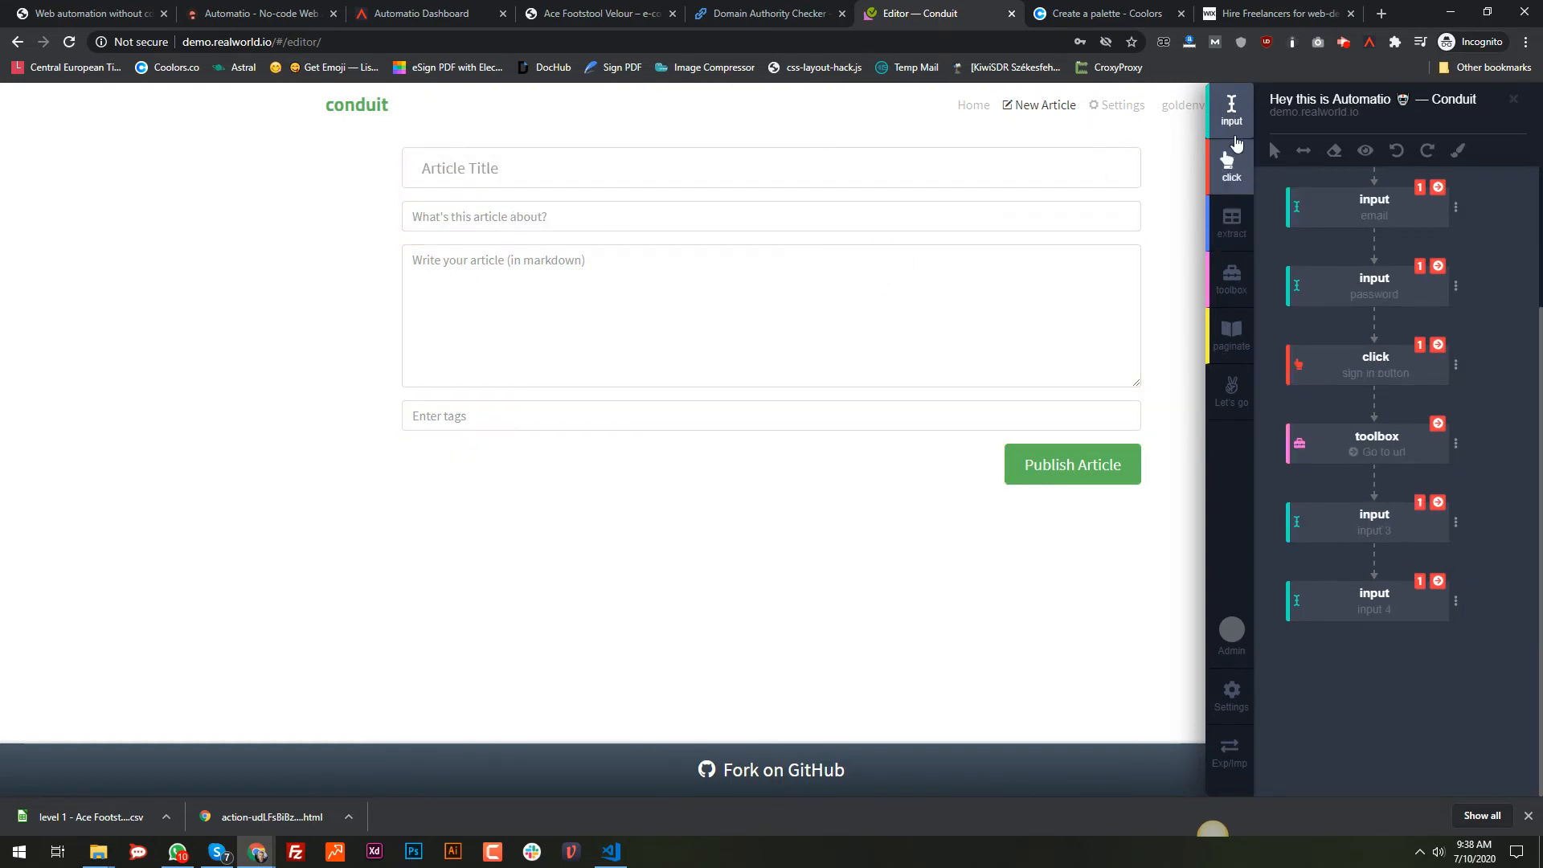
left_click(1231, 109)
left_click(944, 303)
key("Return")
left_click(1228, 132)
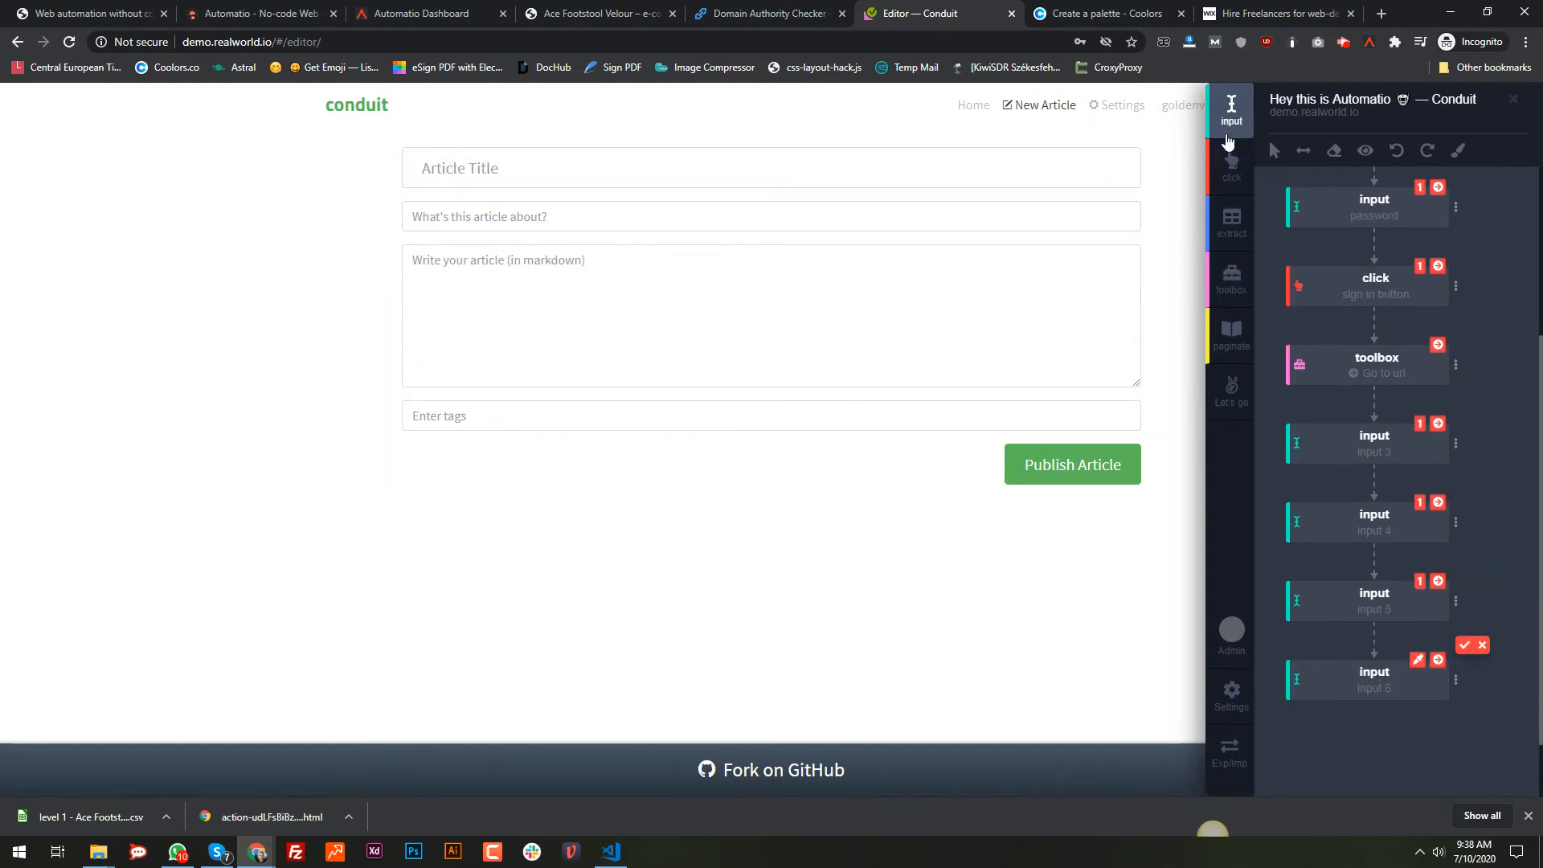
left_click(842, 421)
key("Return")
Step: Add a click step targeting the Publish Article button
left_click(1231, 165)
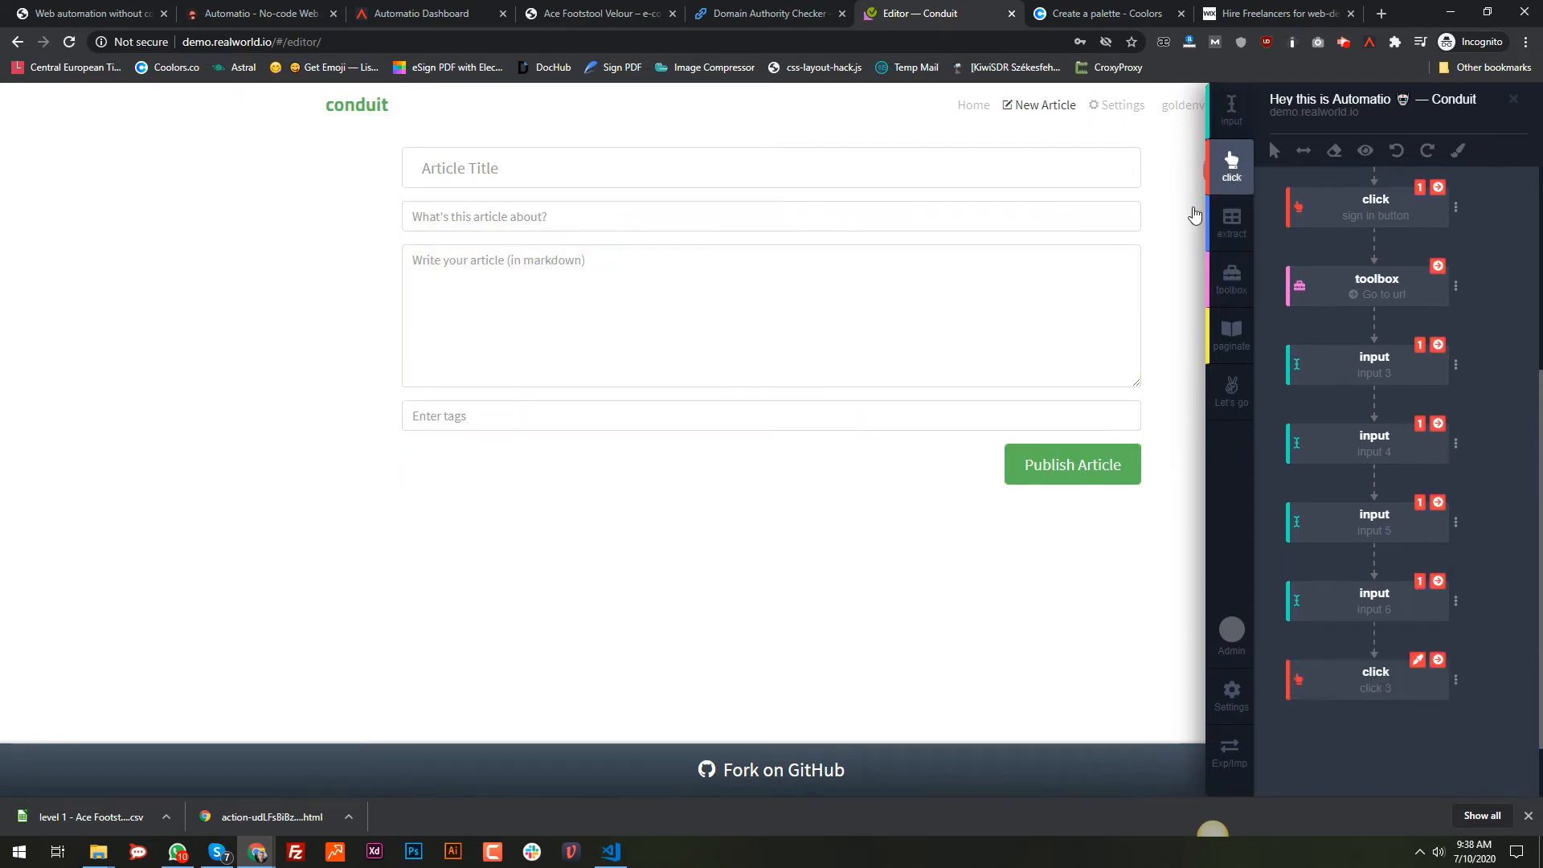
left_click(1072, 472)
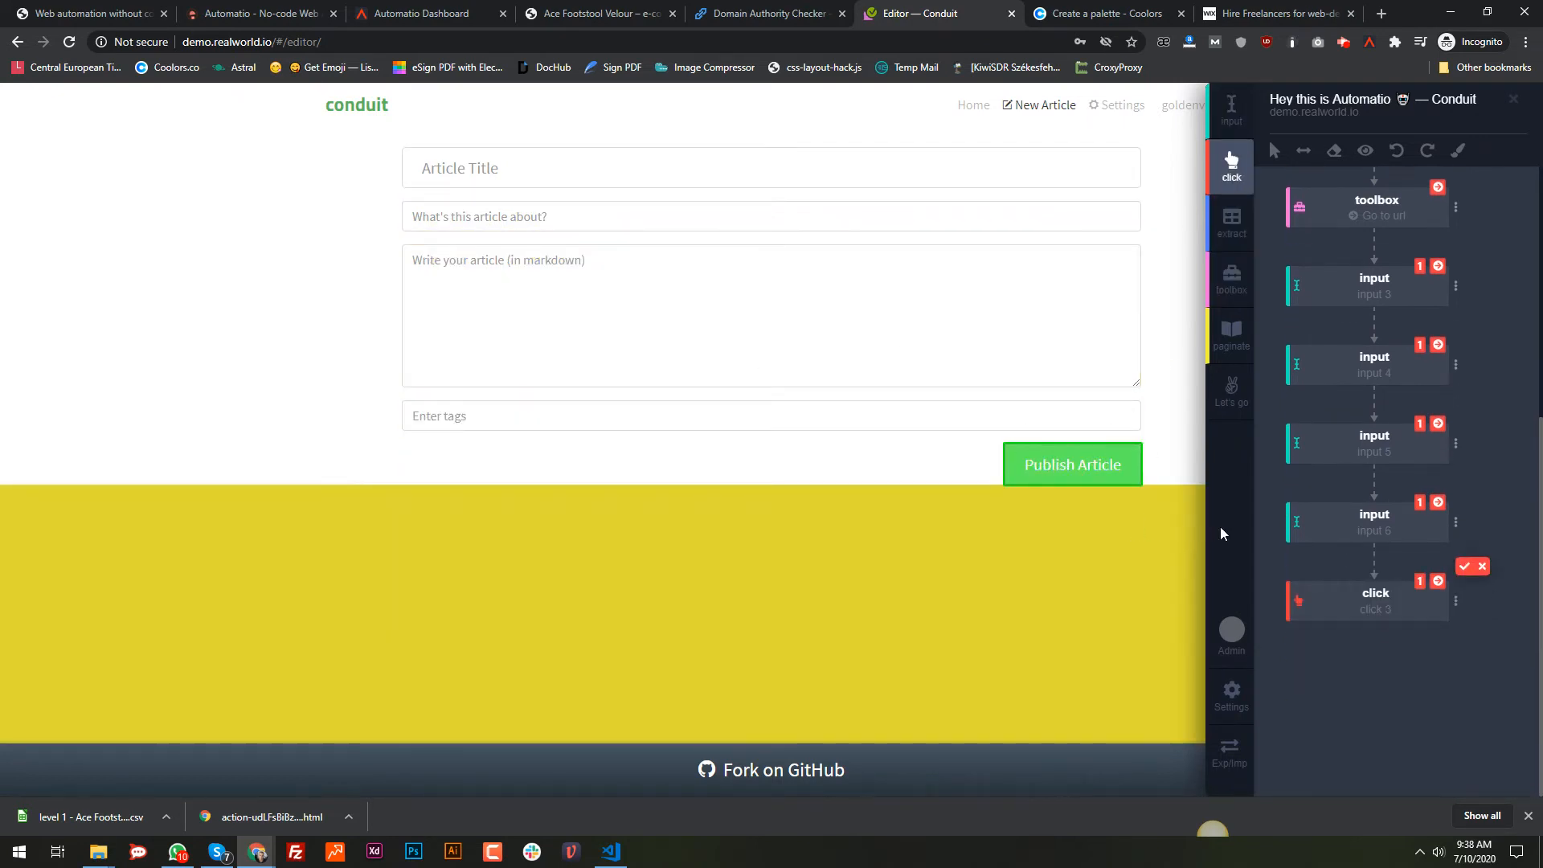
key("Return")
scroll(1401, 508, "up", 3)
scroll(1401, 504, "down", 2)
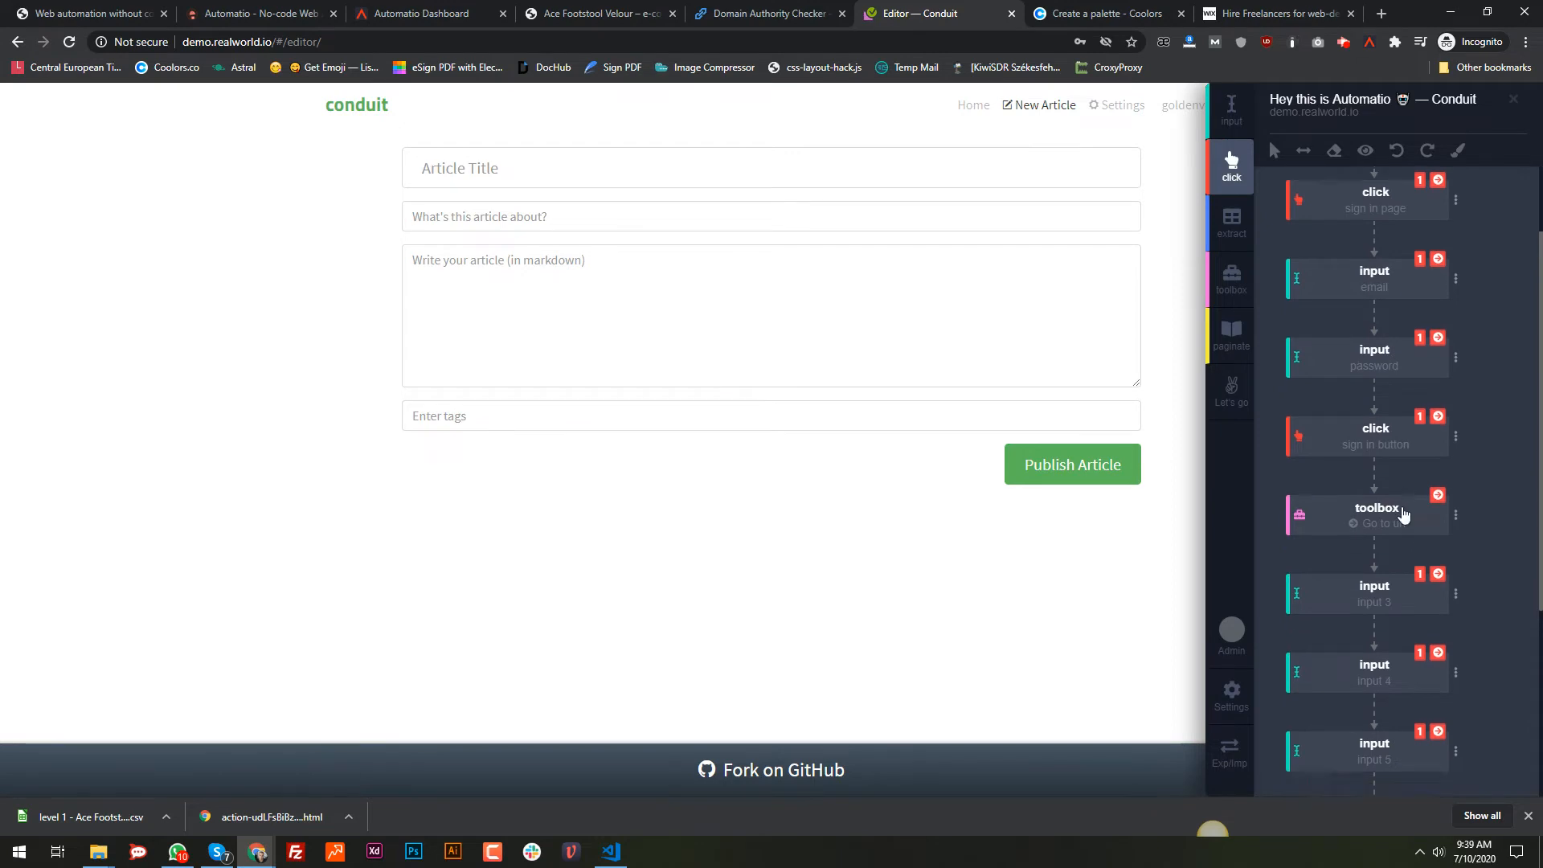
left_click(1453, 376)
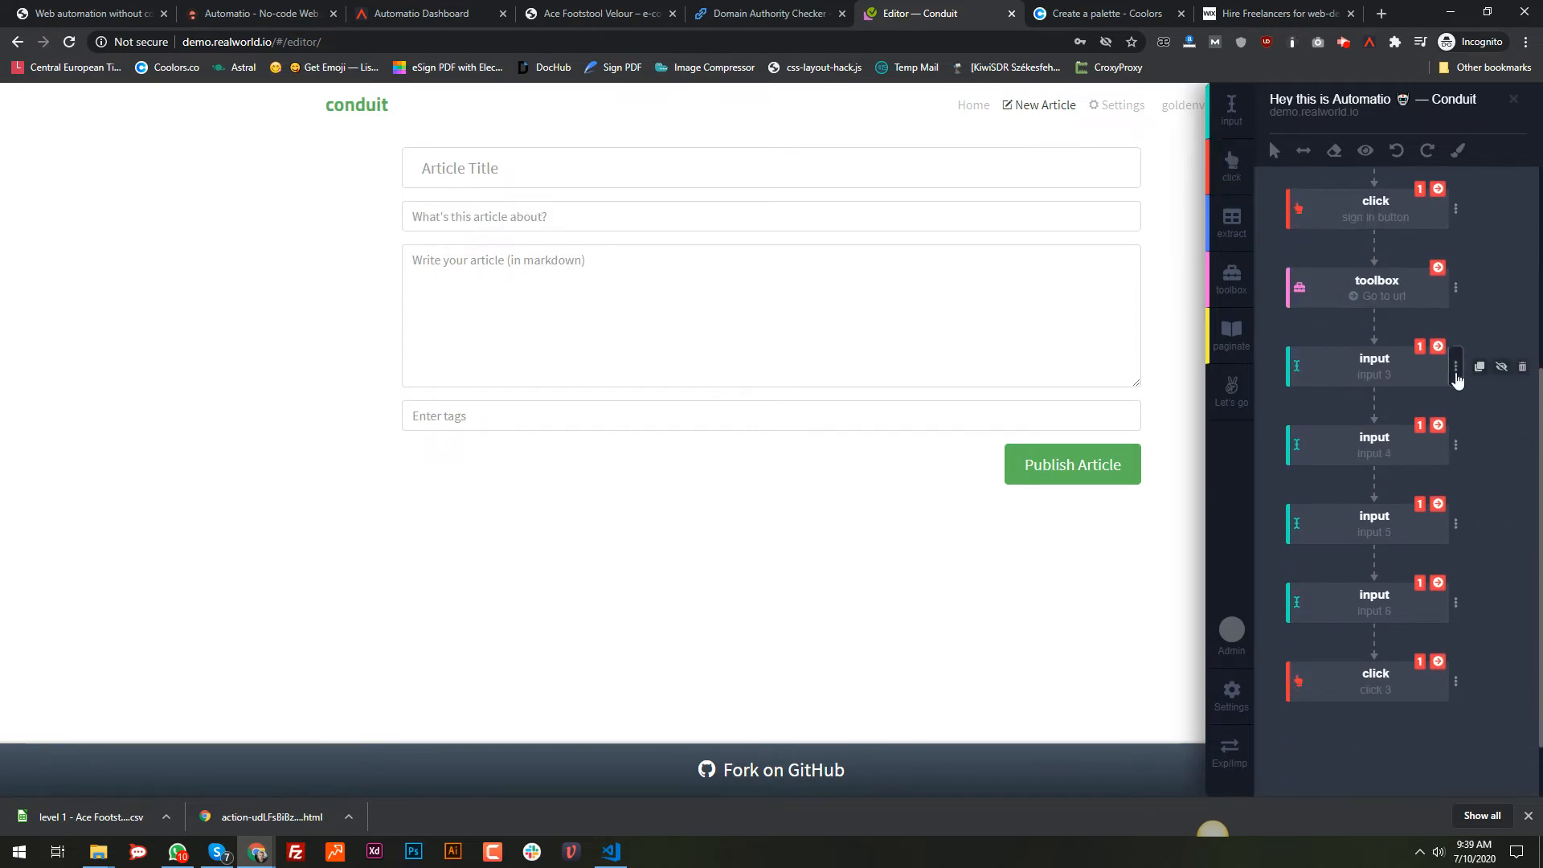
Step: Set the title step's input to 'This is Automatio' plus a robot emoji and run it
left_click(1369, 500)
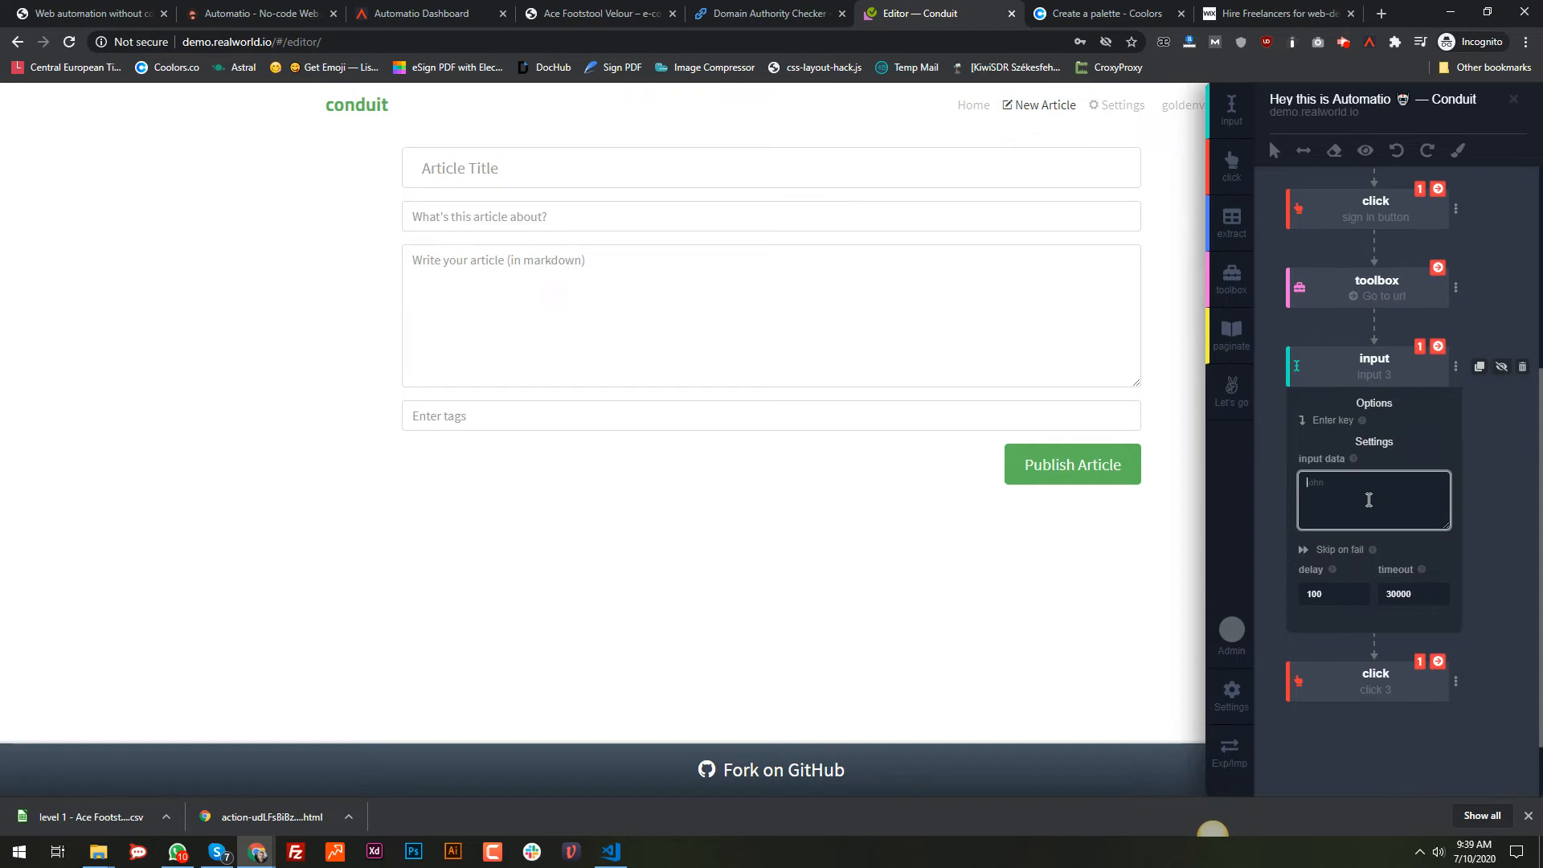
type("This is Automatio")
key("super+period")
left_click(1293, 585)
key("Escape")
left_click(1435, 350)
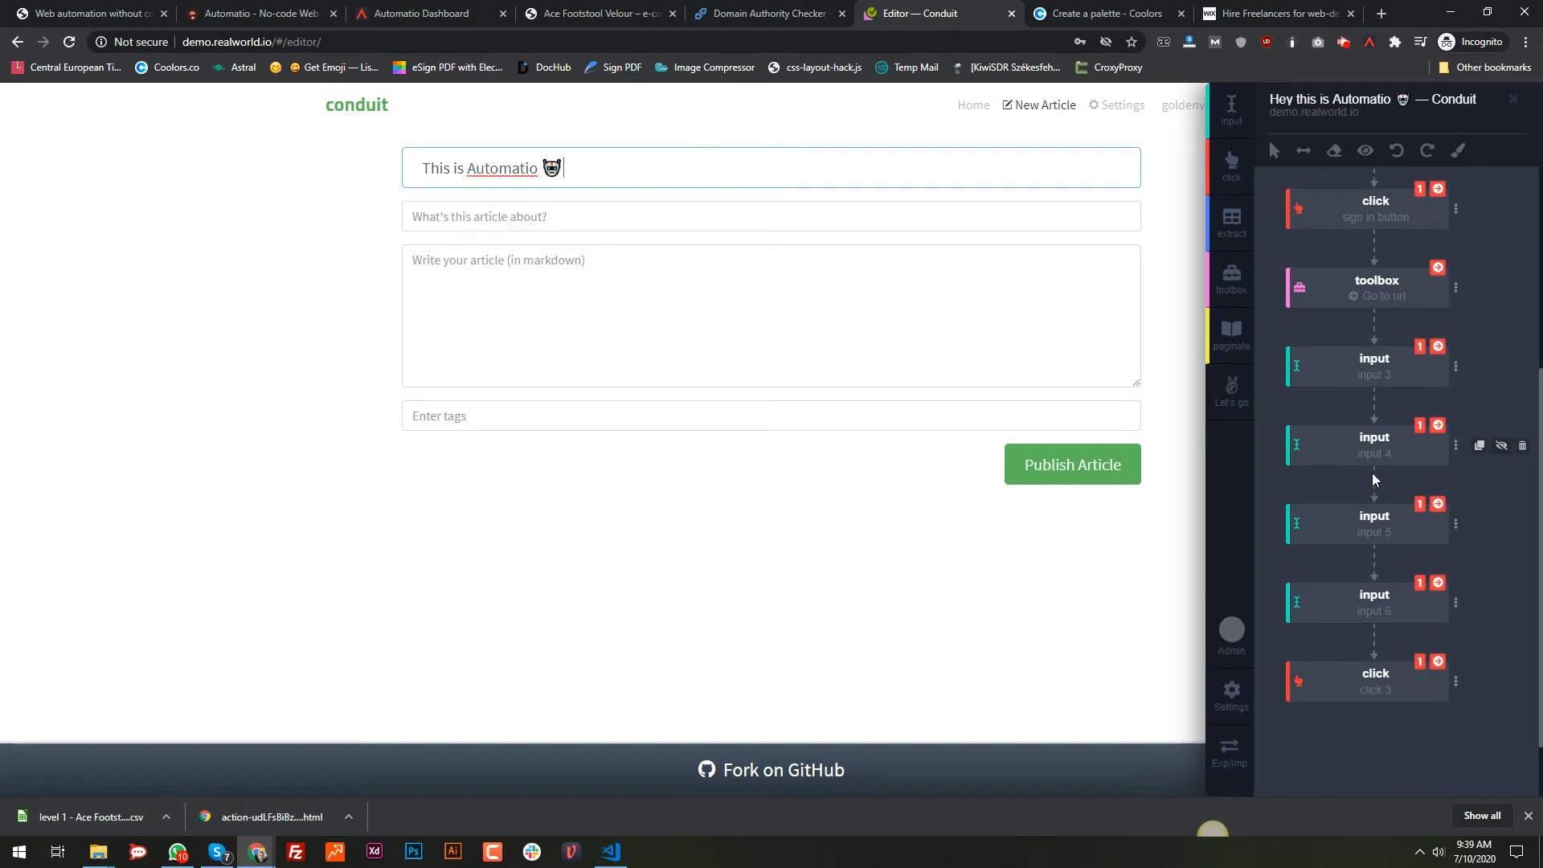
Step: Rename the new steps title, summary, body, tag and 'pusblish button'
double_click(1383, 382)
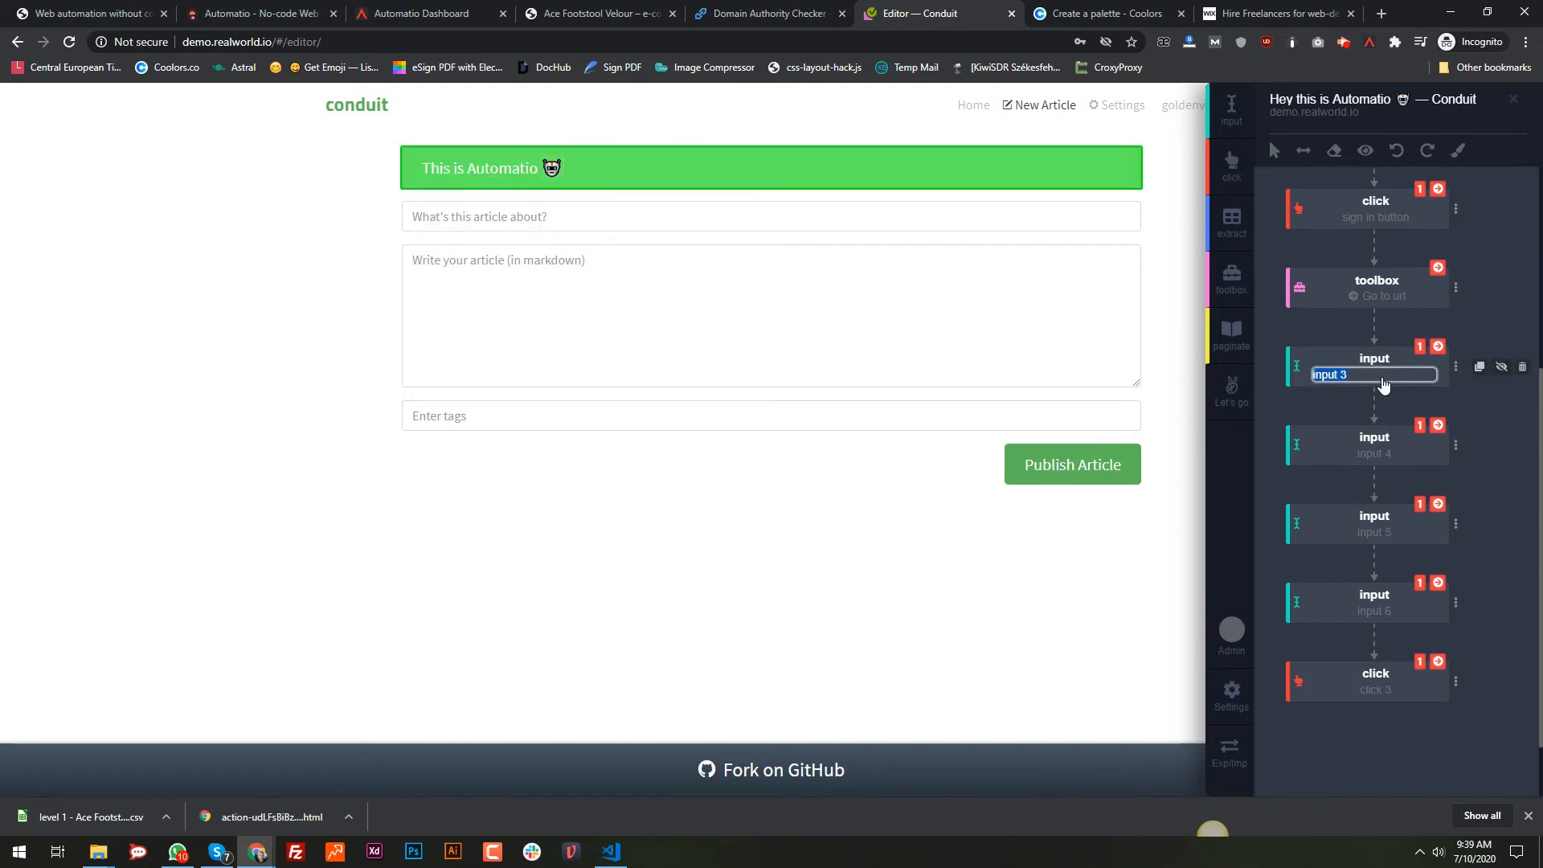
type("title")
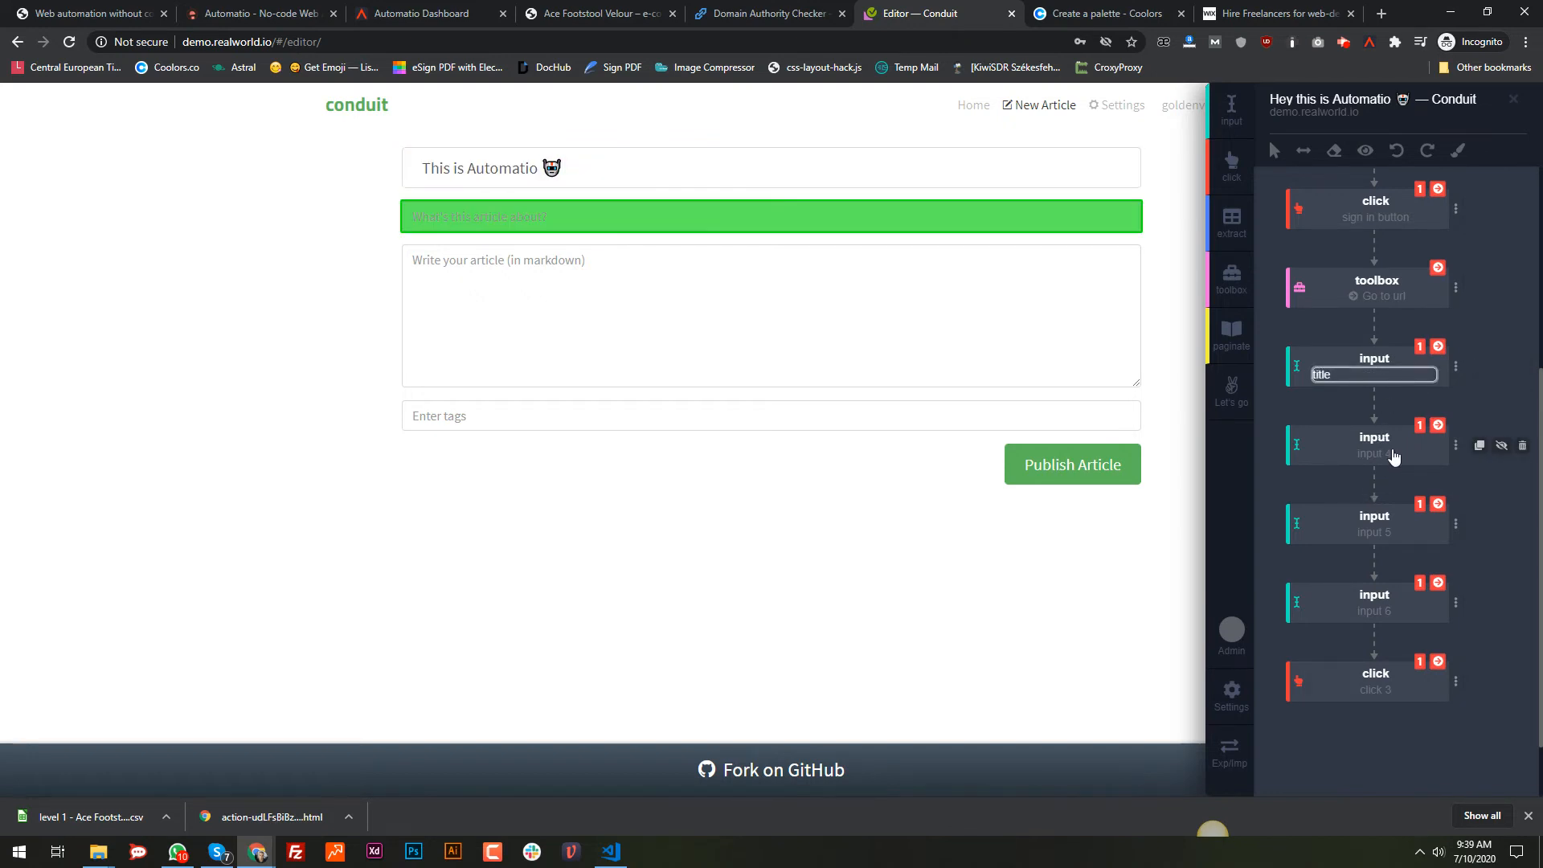
double_click(1384, 455)
type("tag")
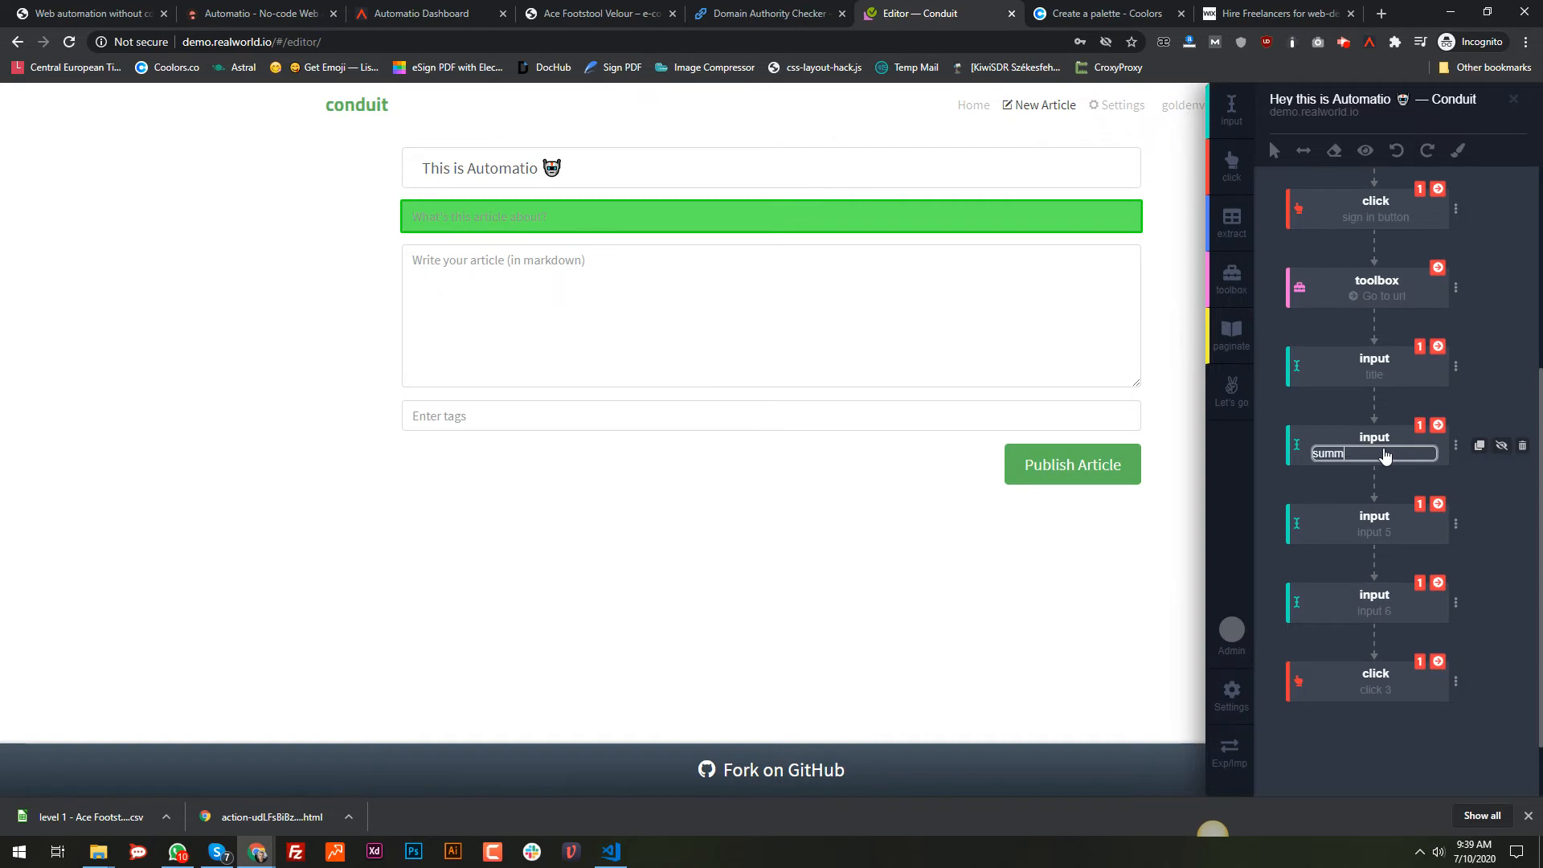
key("BackSpace")
key("BackSpace")
key("BackSpace")
type("summary")
double_click(1371, 532)
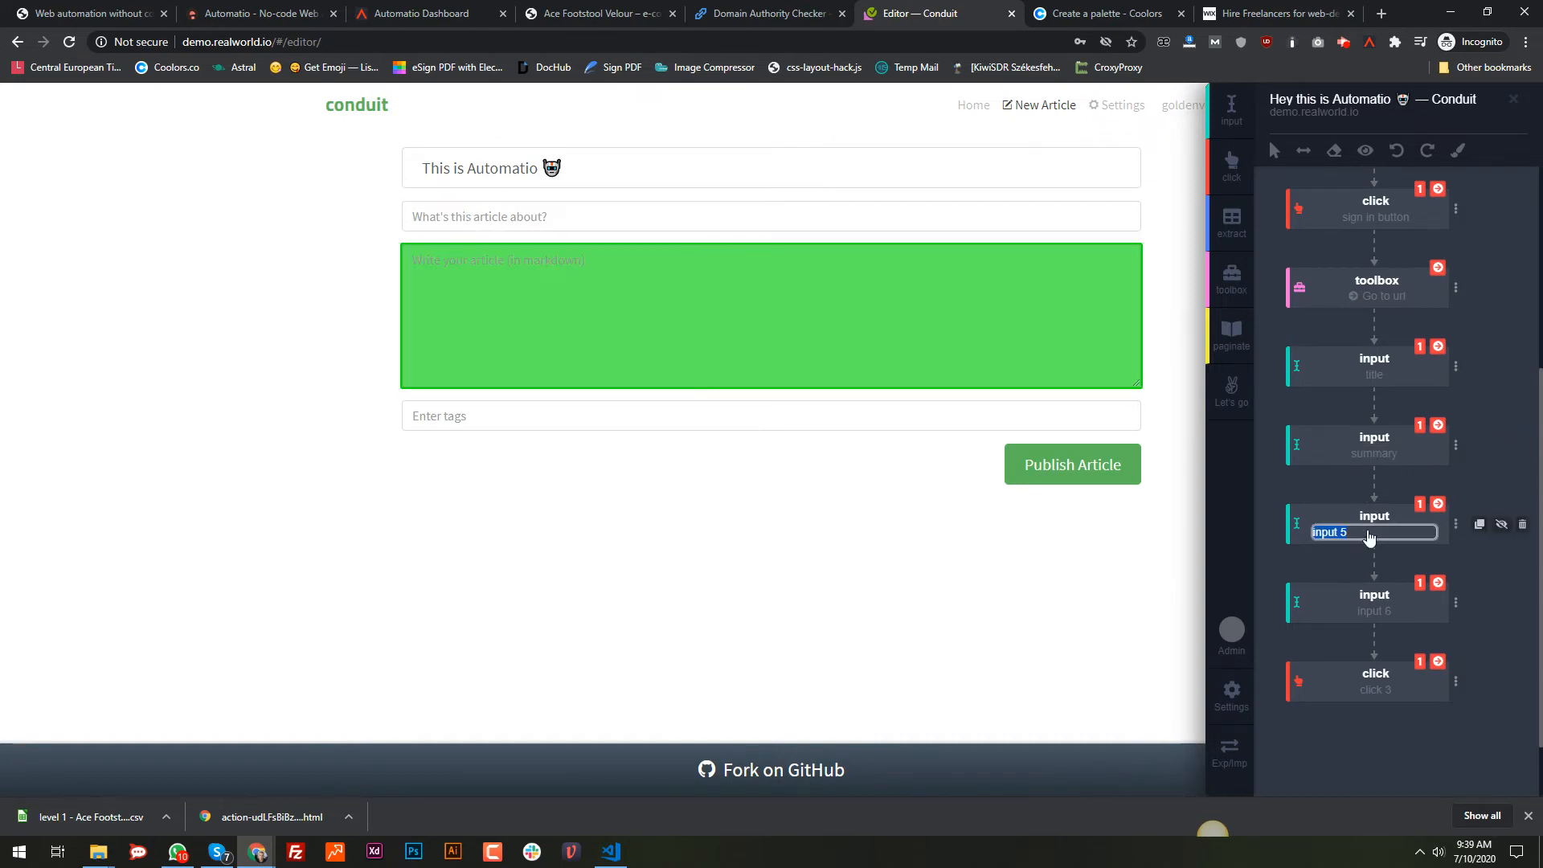
type("body")
double_click(1374, 611)
type("tag")
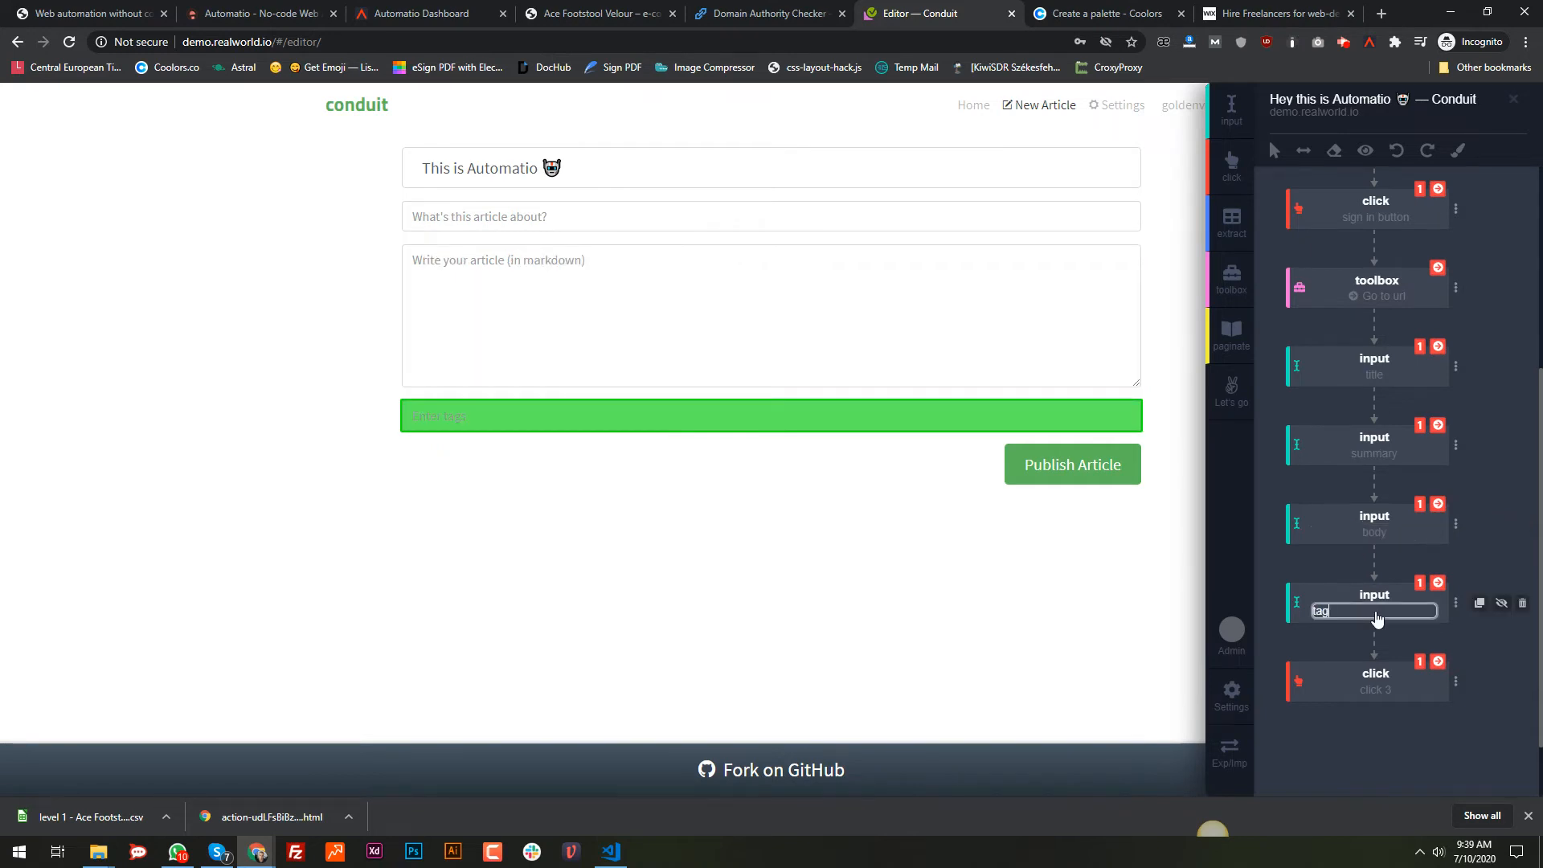
double_click(1380, 689)
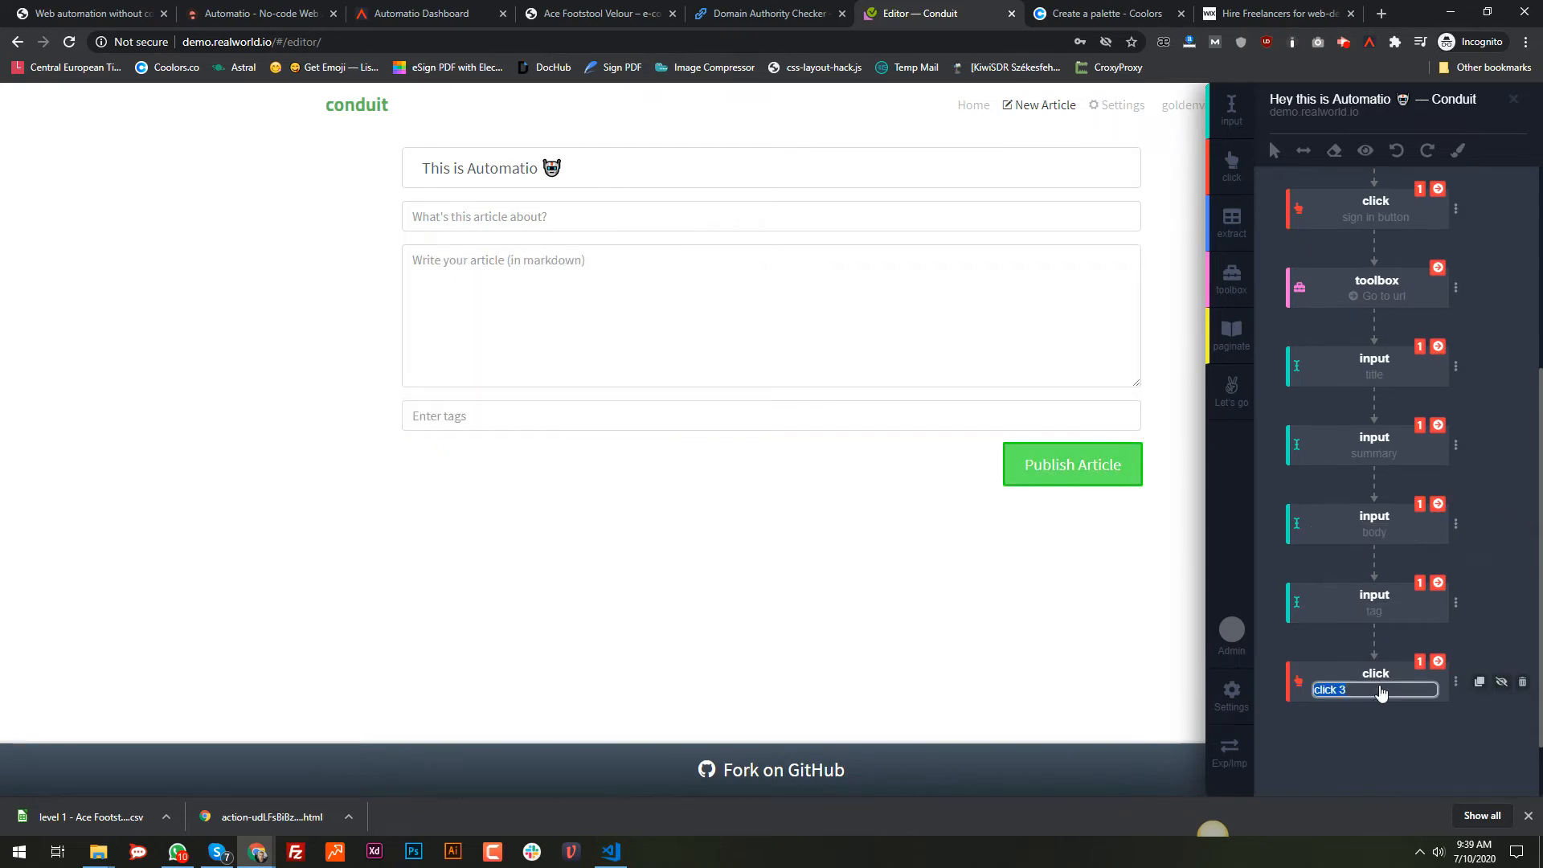
type("pusblish button")
key("Return")
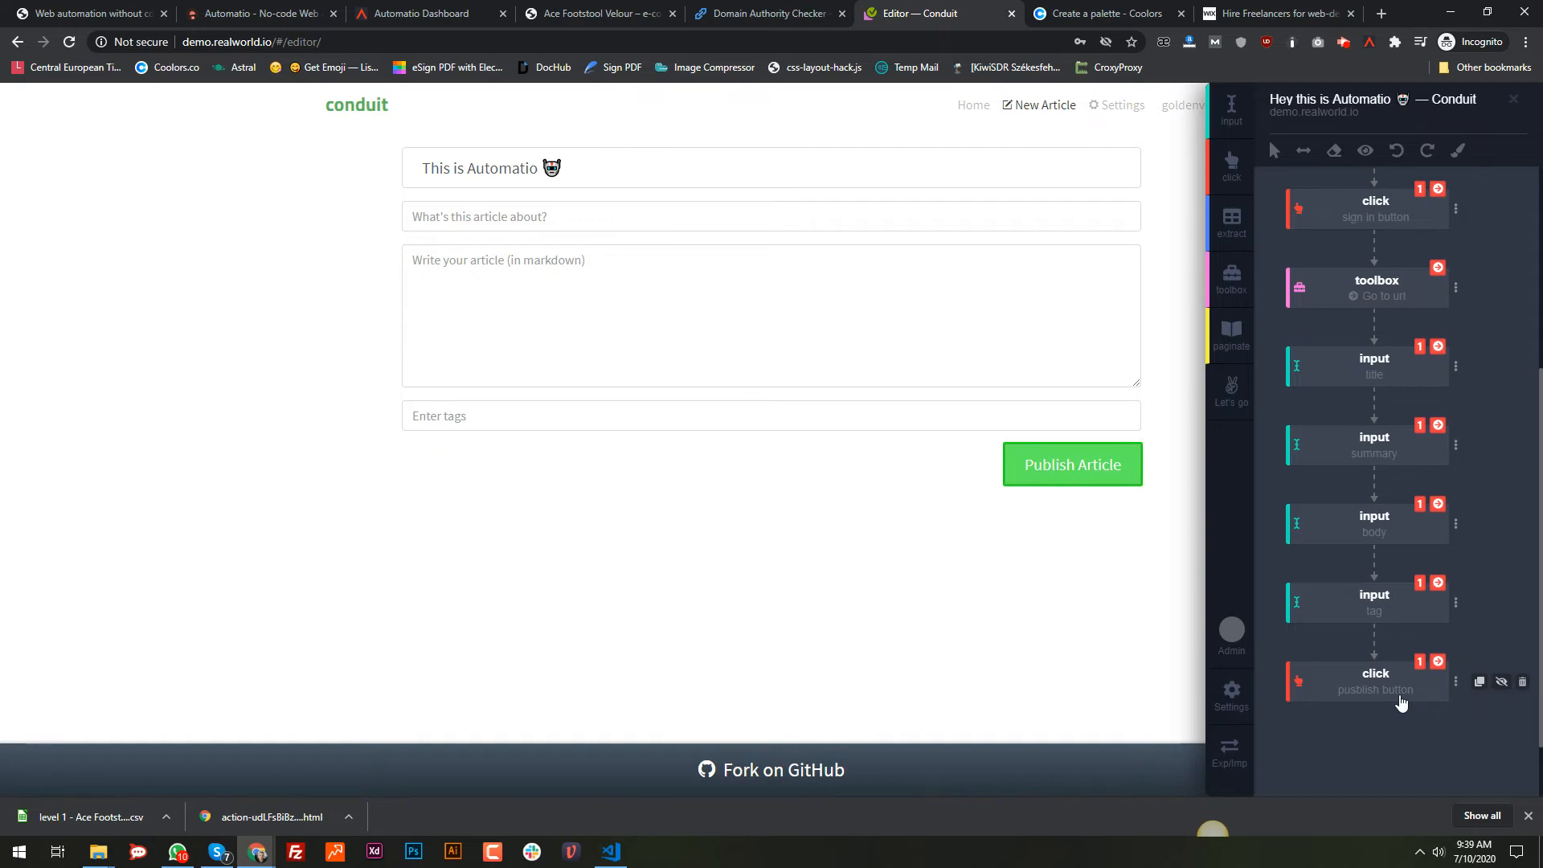
Step: Give the summary step 'lets test this beast' and the body step 'Hey, this is auutomatiopco'
left_click(1455, 446)
left_click(1344, 561)
type("le")
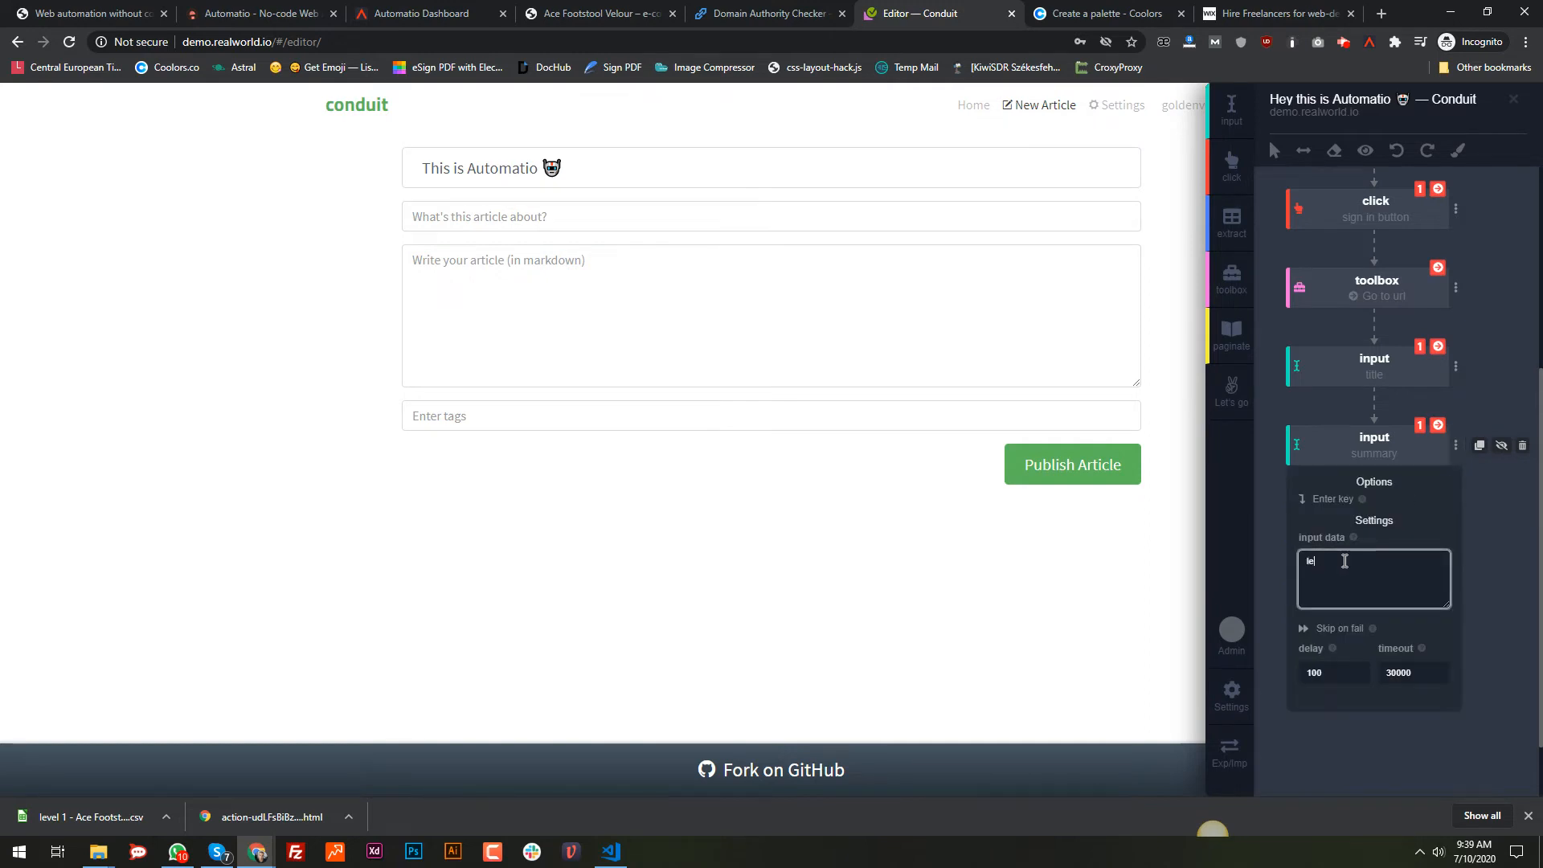
type("ts test this beast")
left_click(1350, 432)
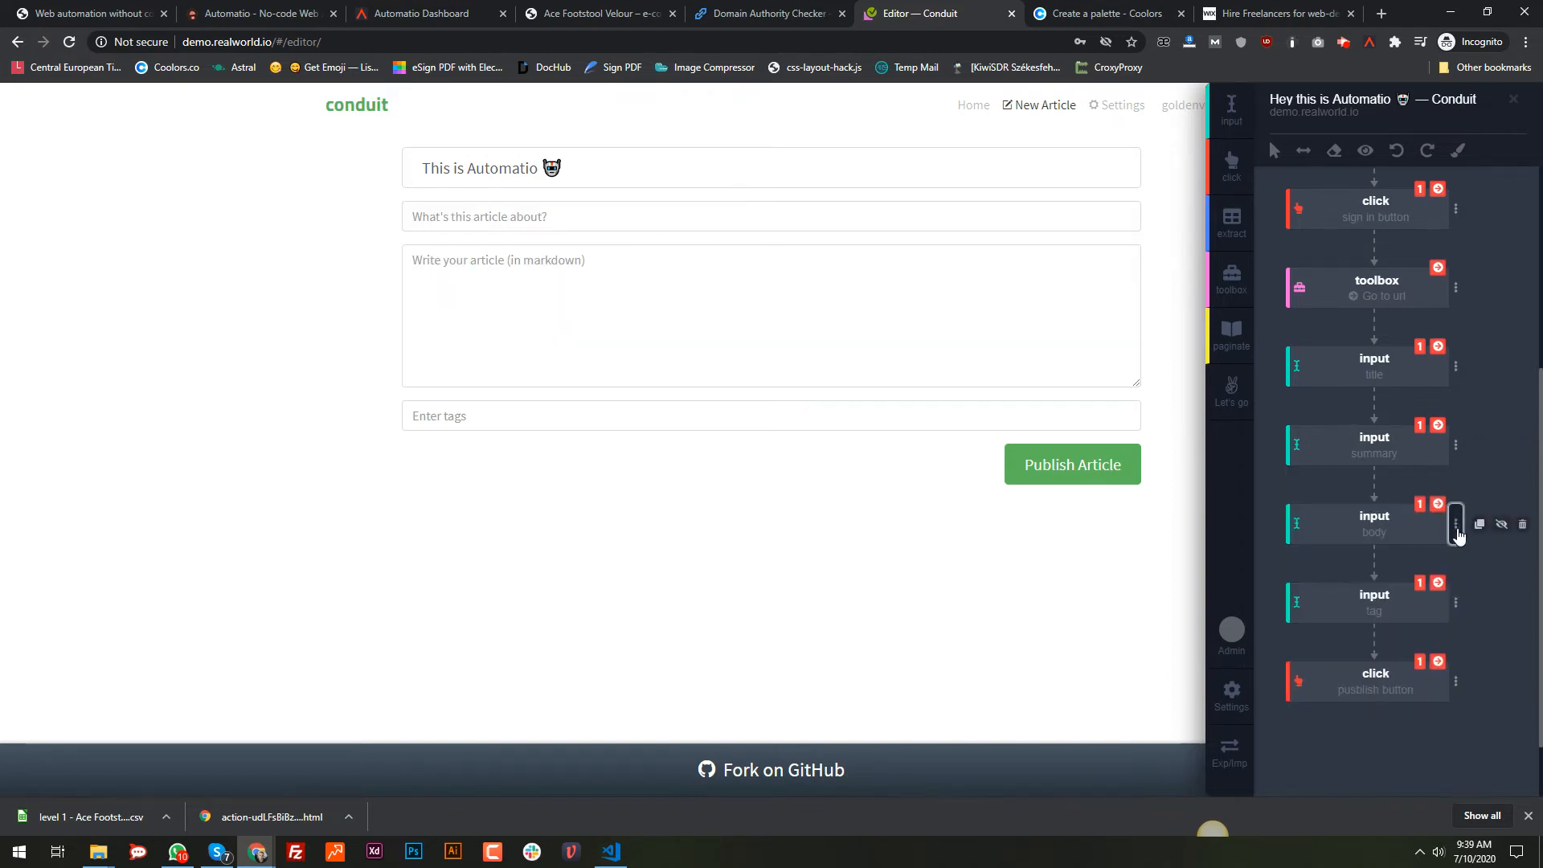
left_click(1455, 523)
left_click(1379, 663)
type("He")
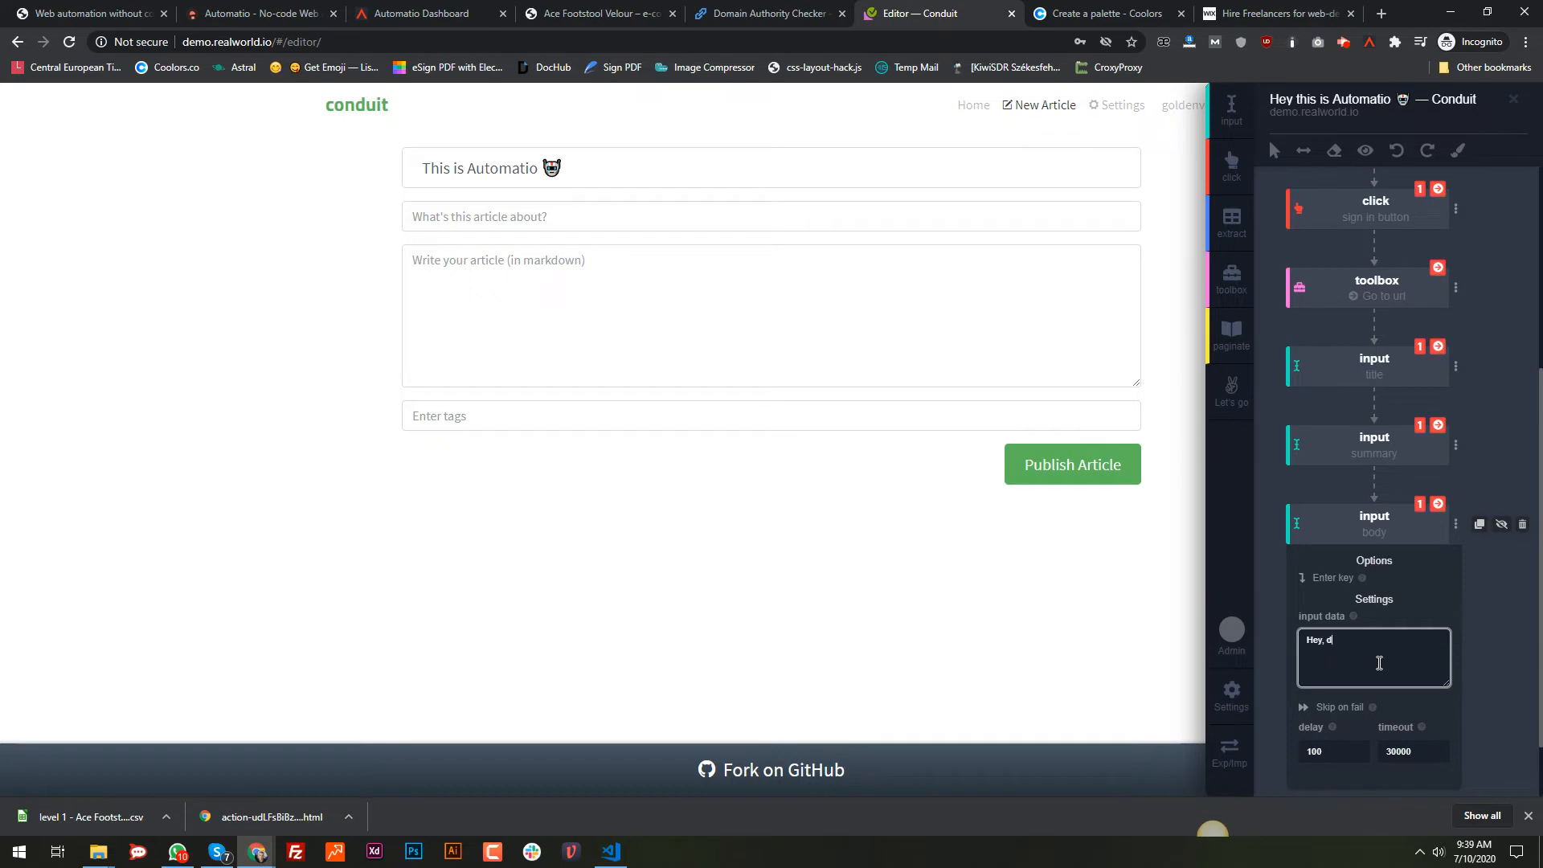
type("y, this is au")
type("utomatiop")
type("co.")
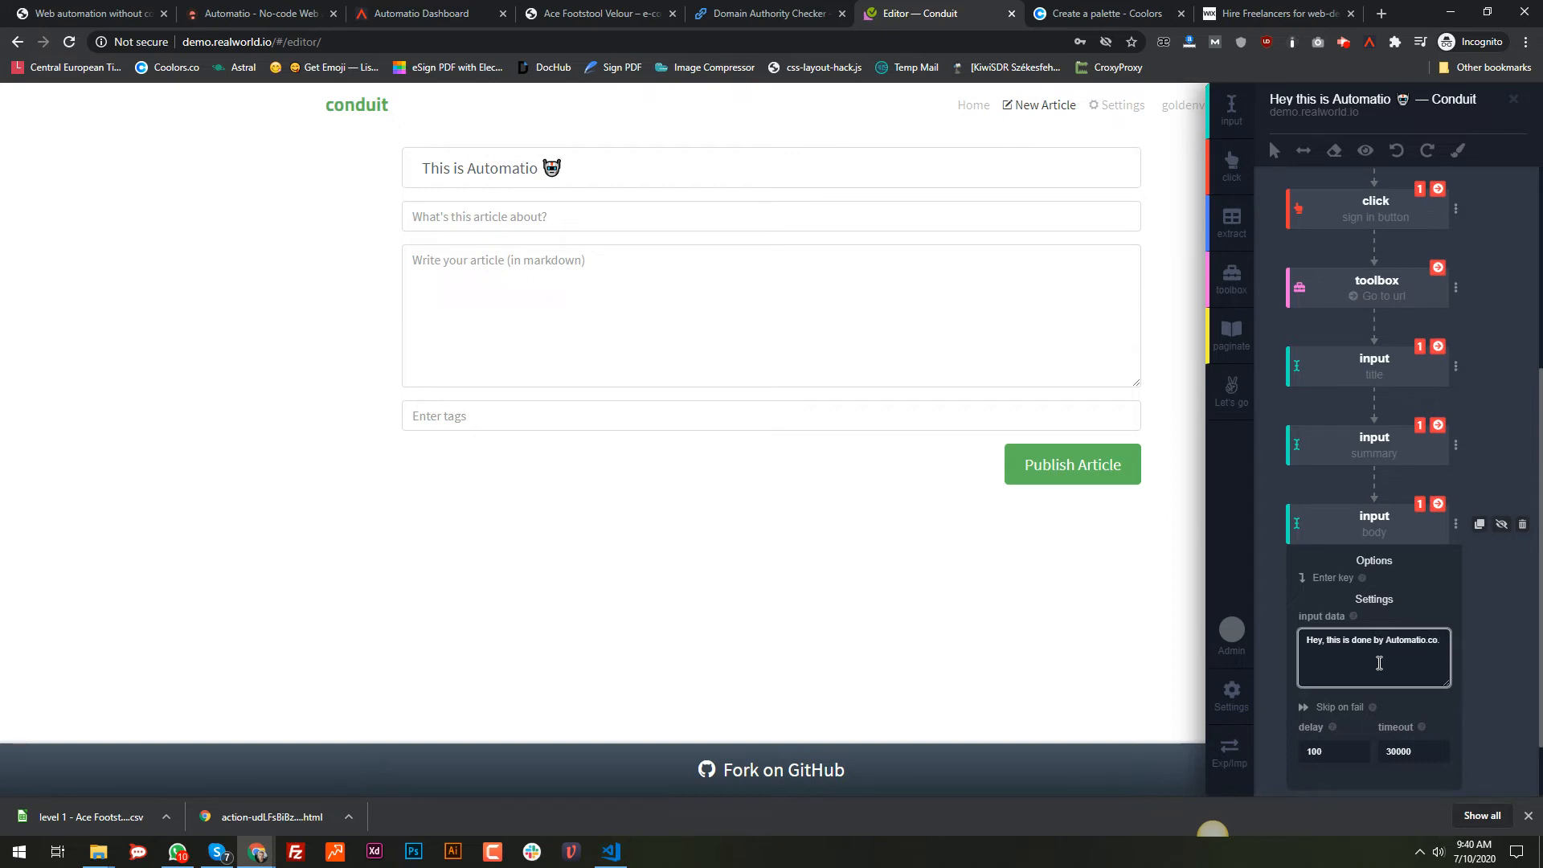
left_click(1258, 560)
Step: Set the tag step's input to 'no-code, web automation, alalal' and run it to fill the tags
left_click(1456, 609)
left_click(1327, 729)
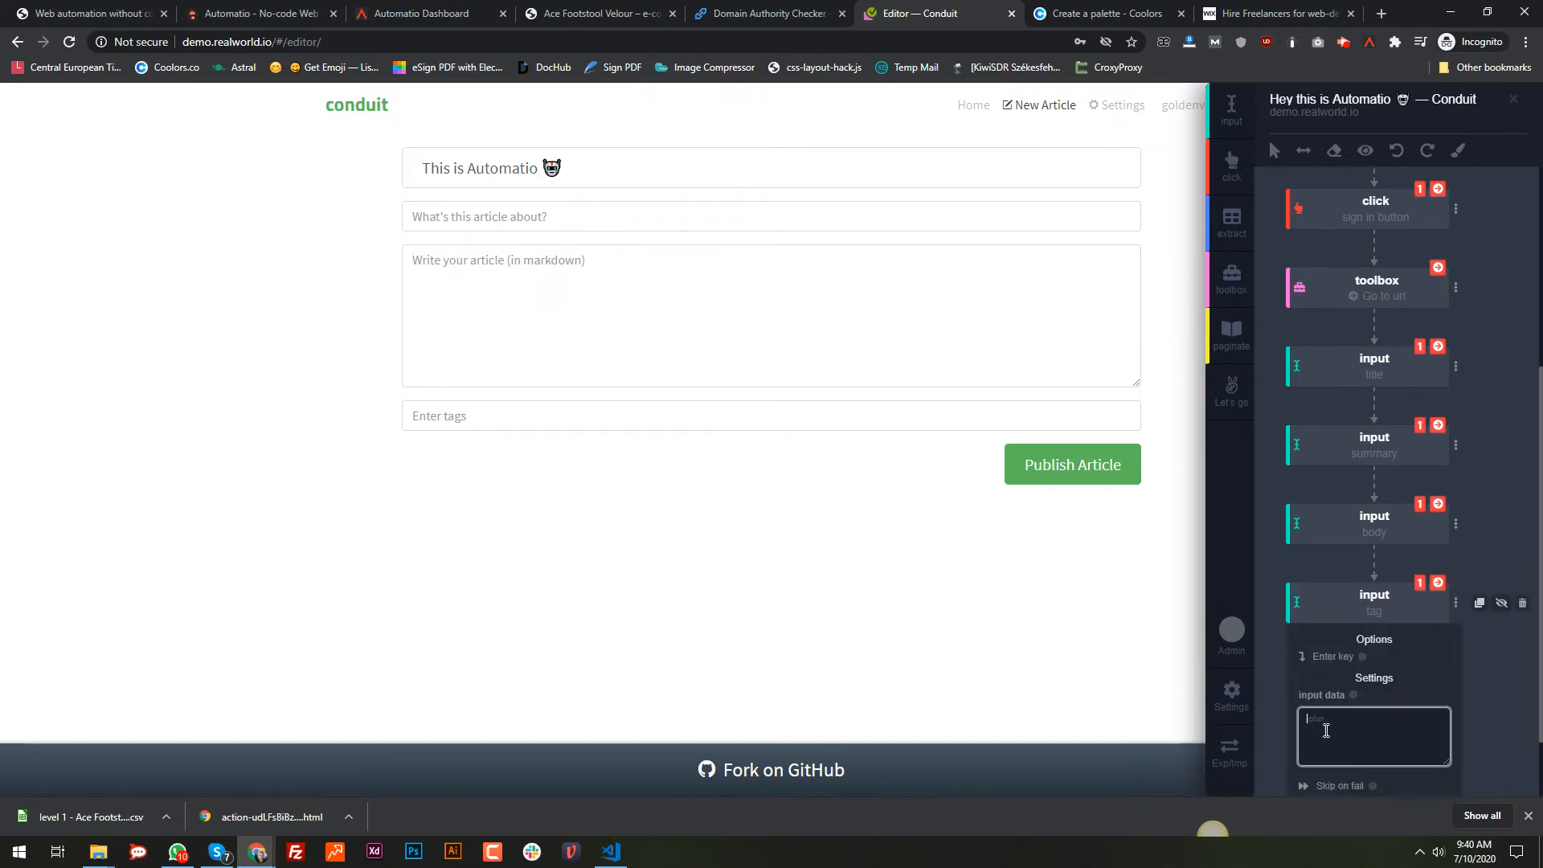
type("n")
type("o-code,")
type(" web automat")
key("ctrl+BackSpace")
type("au")
left_click(1278, 590)
left_click(1439, 583)
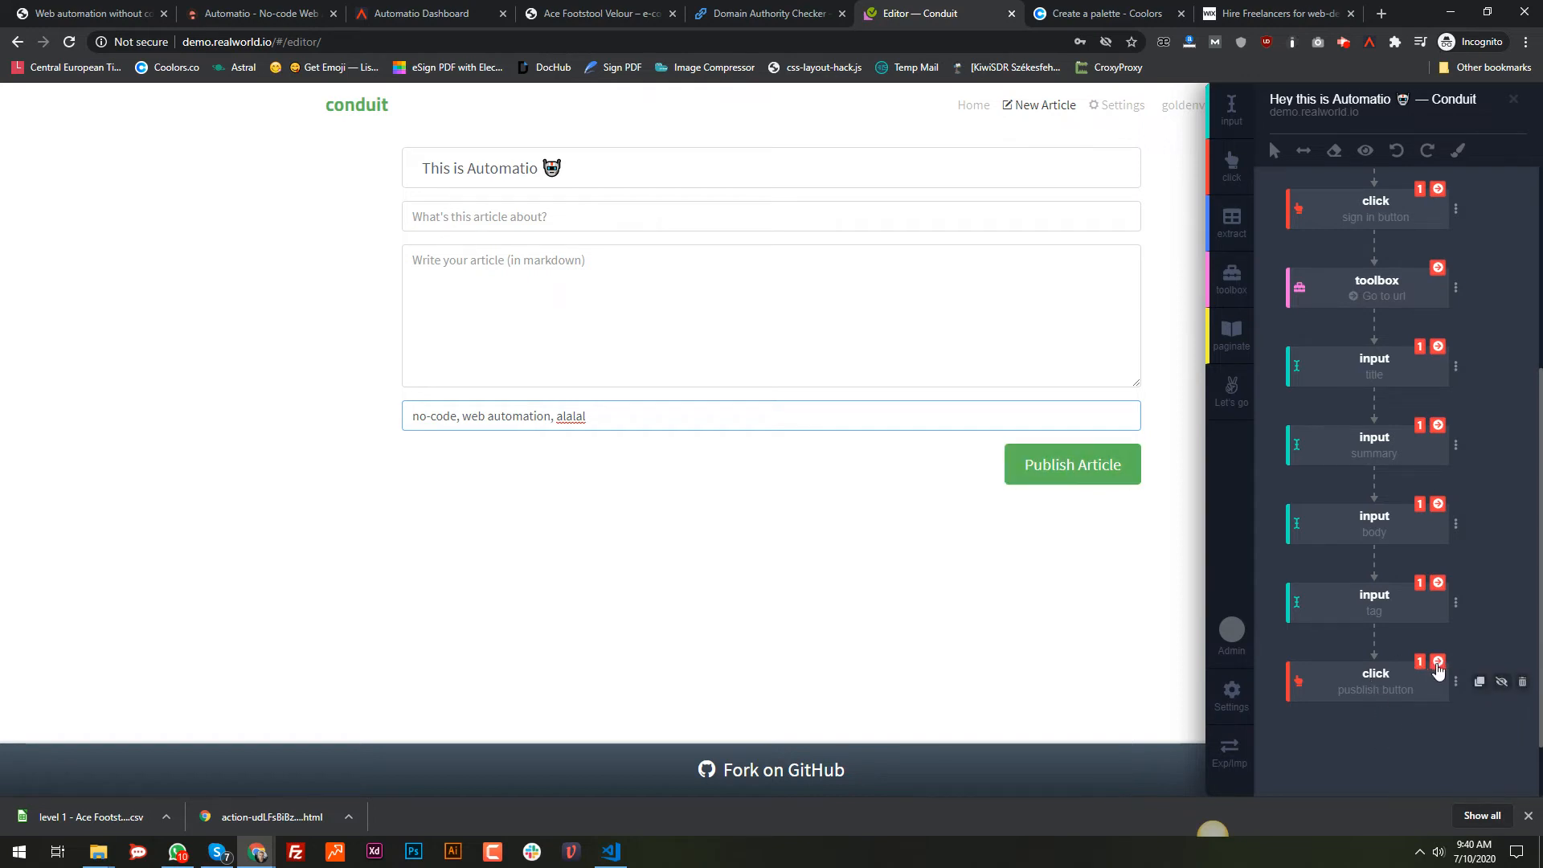
Step: Run the title, summary, body and tag steps to fill the article form
left_click(1438, 347)
left_click(1438, 424)
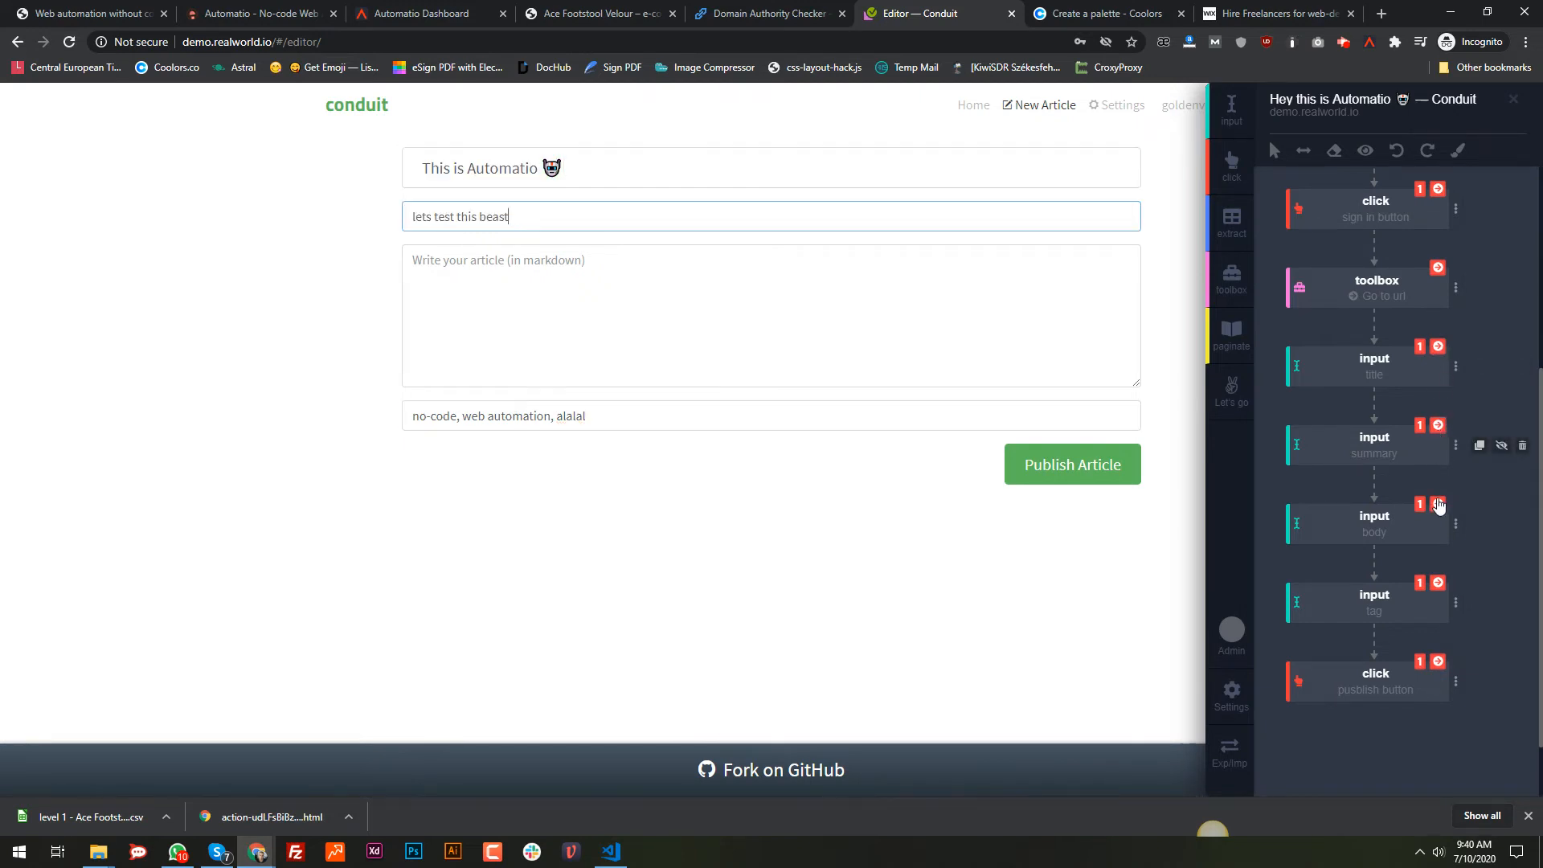
left_click(1437, 503)
left_click(1438, 582)
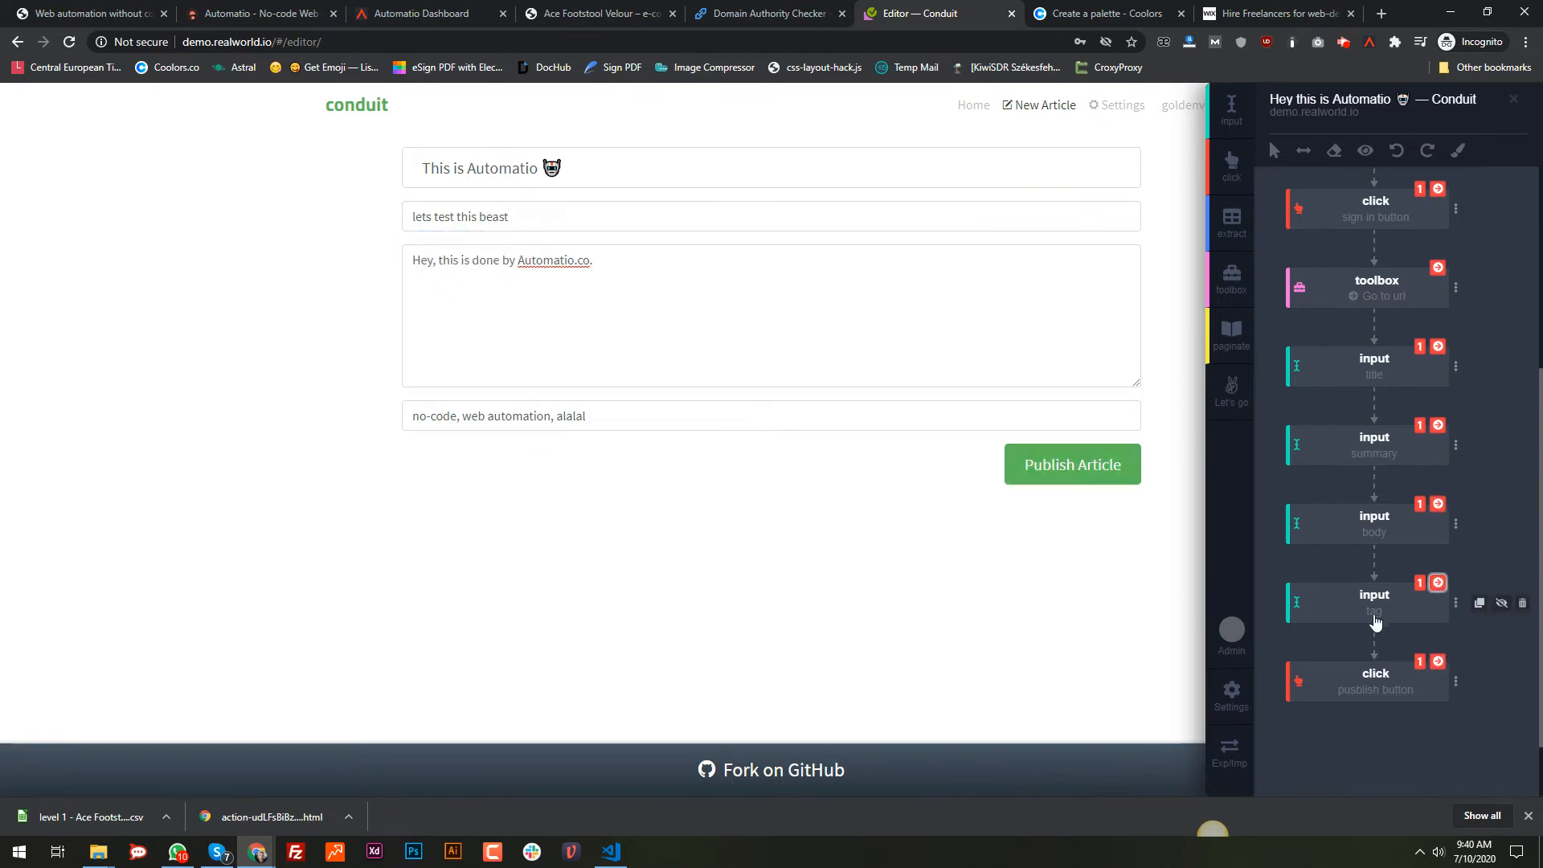
Step: Re-target the tag step to the tags field, run it, then run the publish step
left_click(1420, 582)
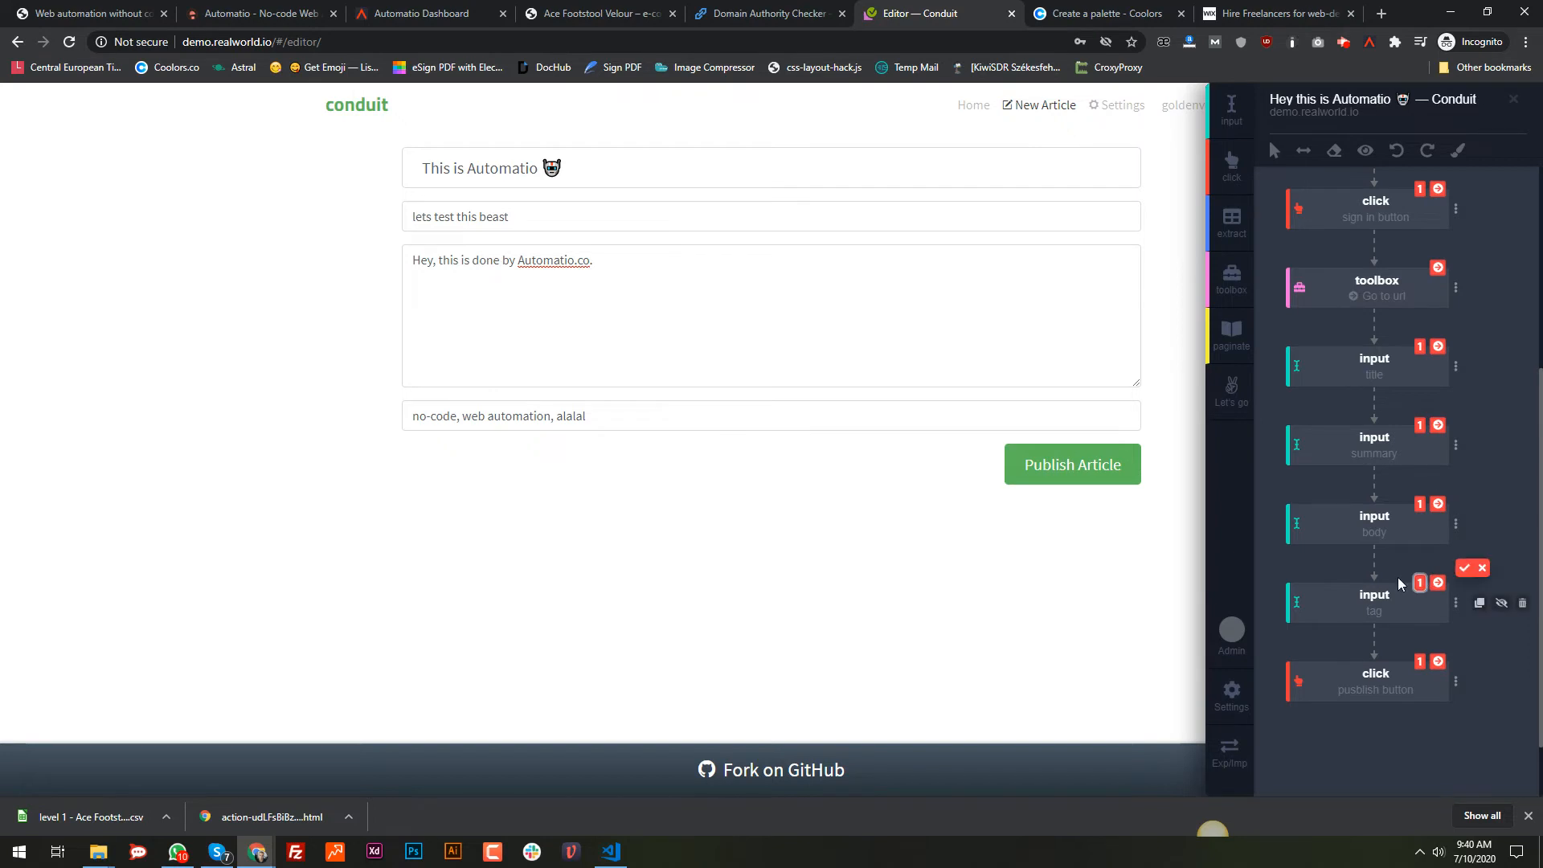
left_click(912, 421)
left_click(1464, 568)
left_click(1437, 583)
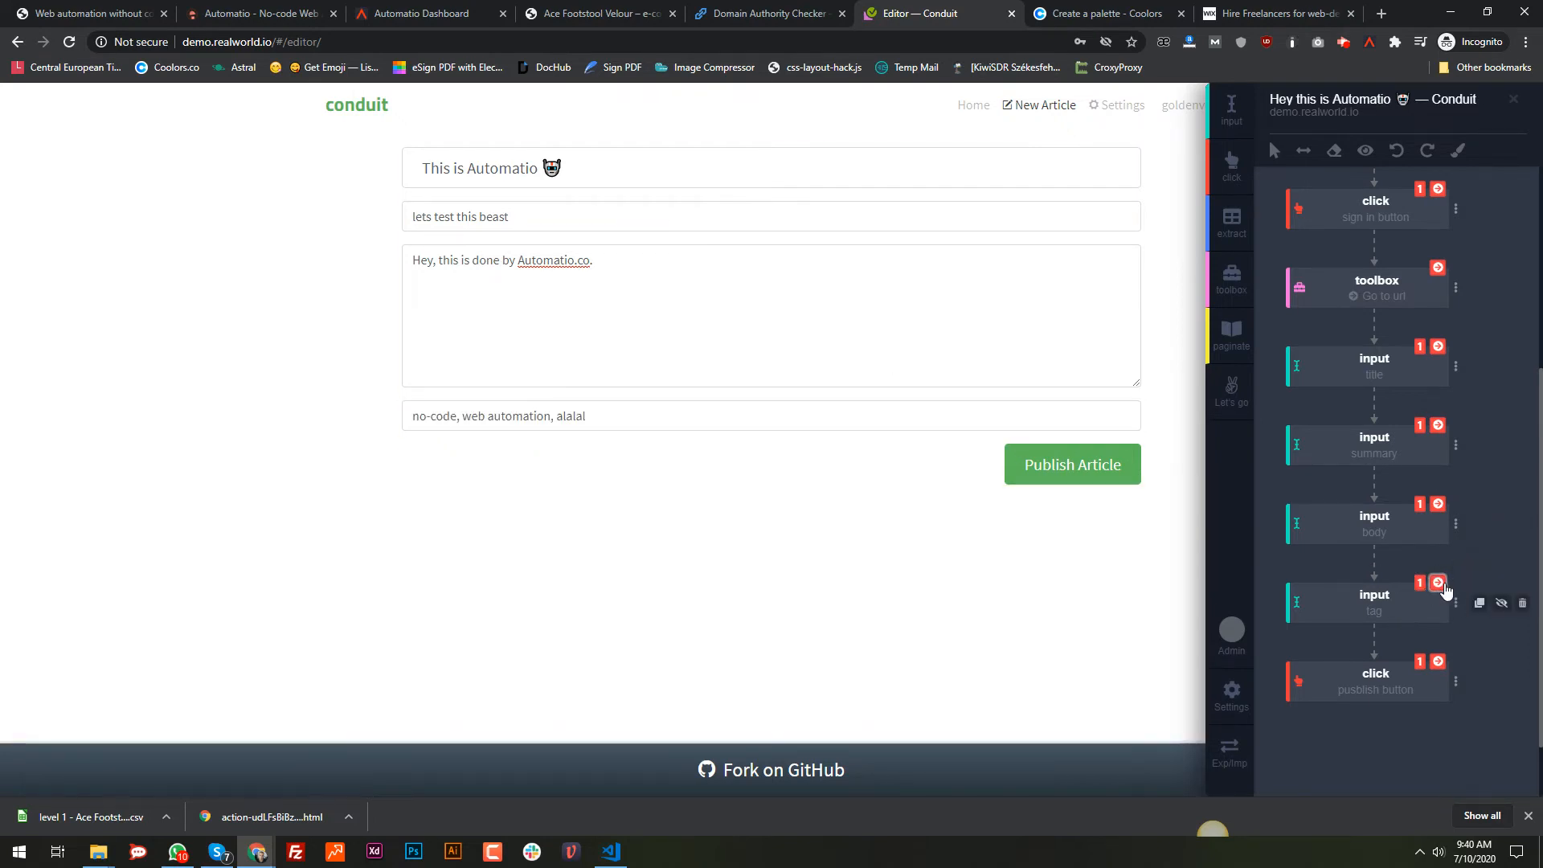
left_click(1441, 664)
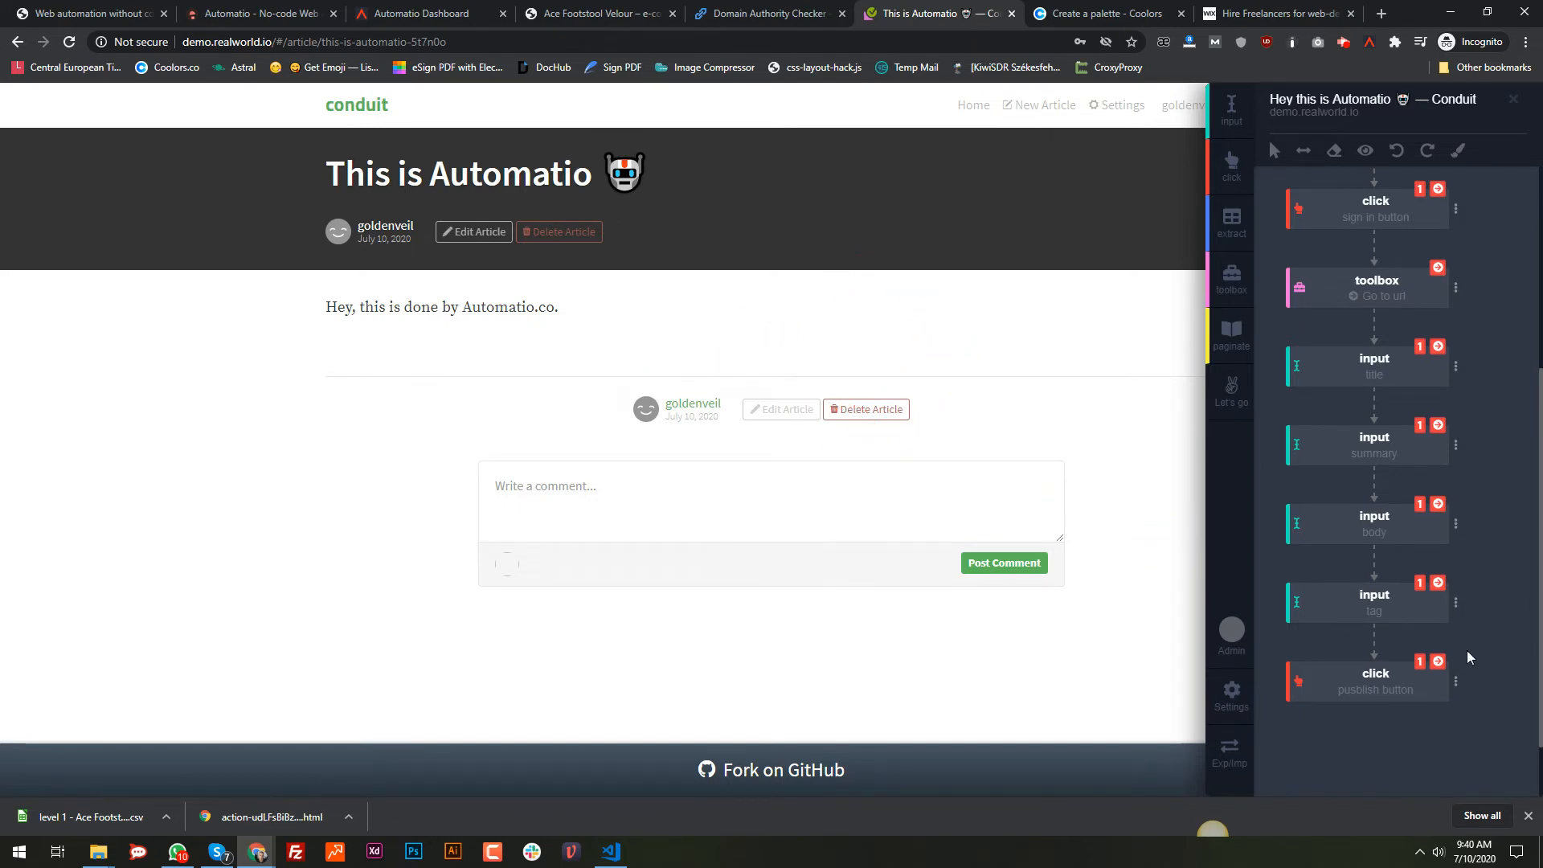
Step: Add two extract steps for the published article's title and date
mouse_move(1439, 562)
left_click(1231, 221)
left_click(460, 186)
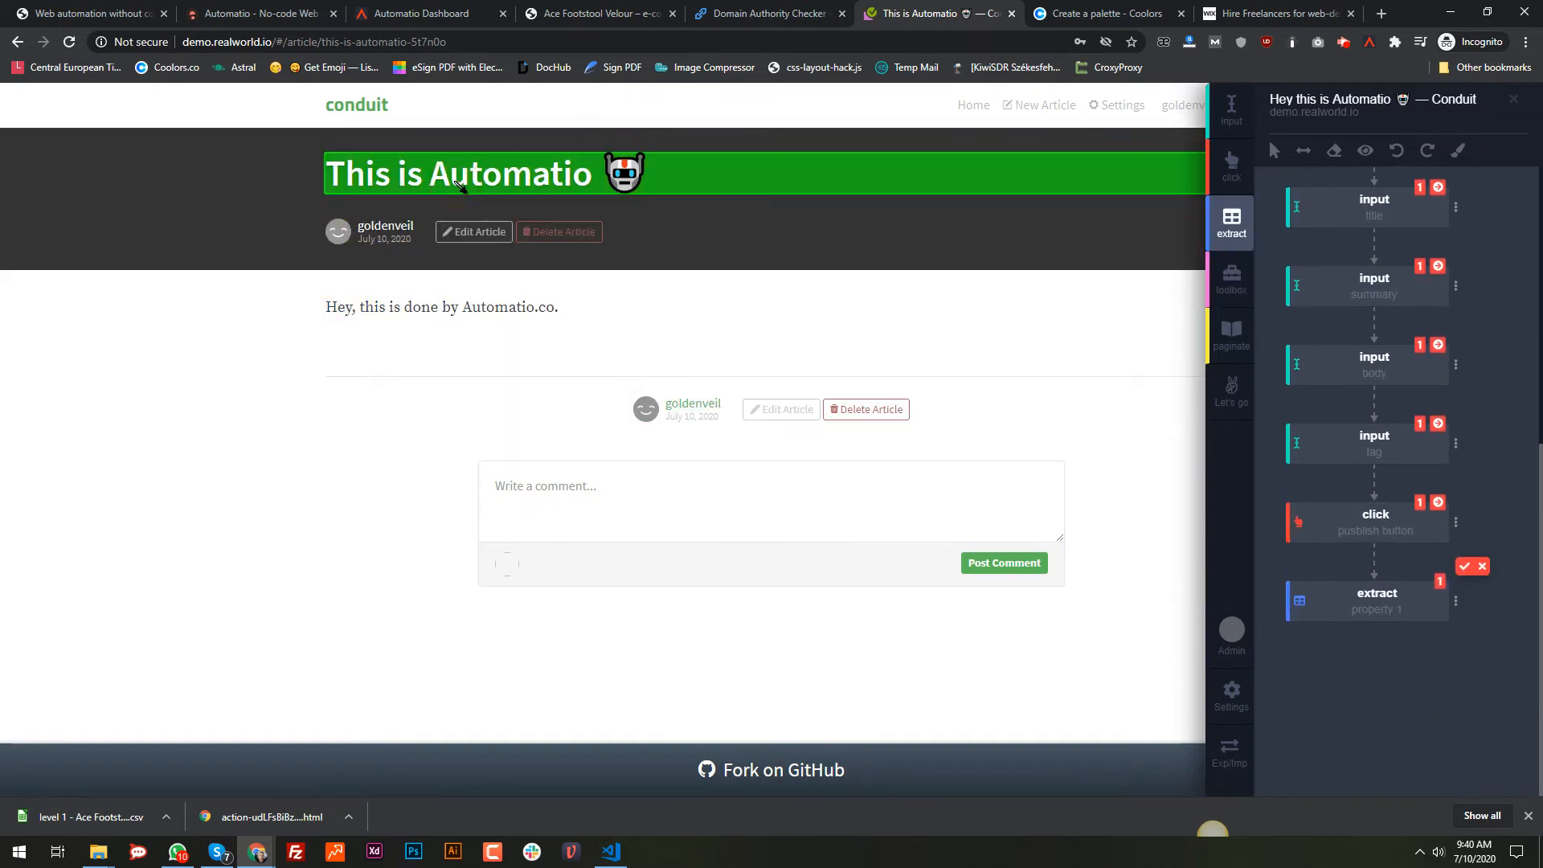
key("Return")
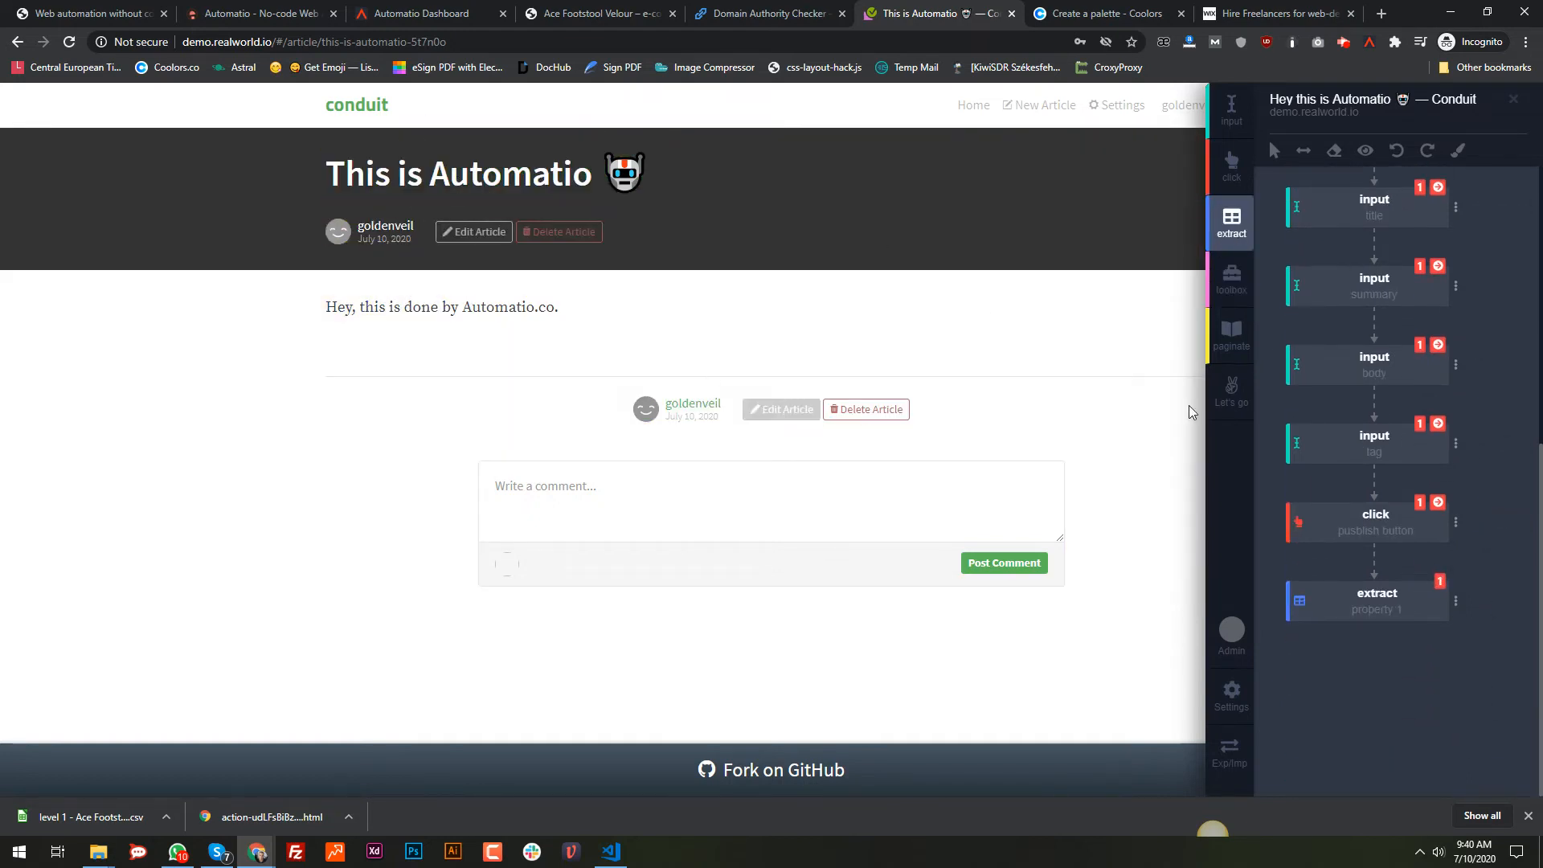
left_click(1232, 225)
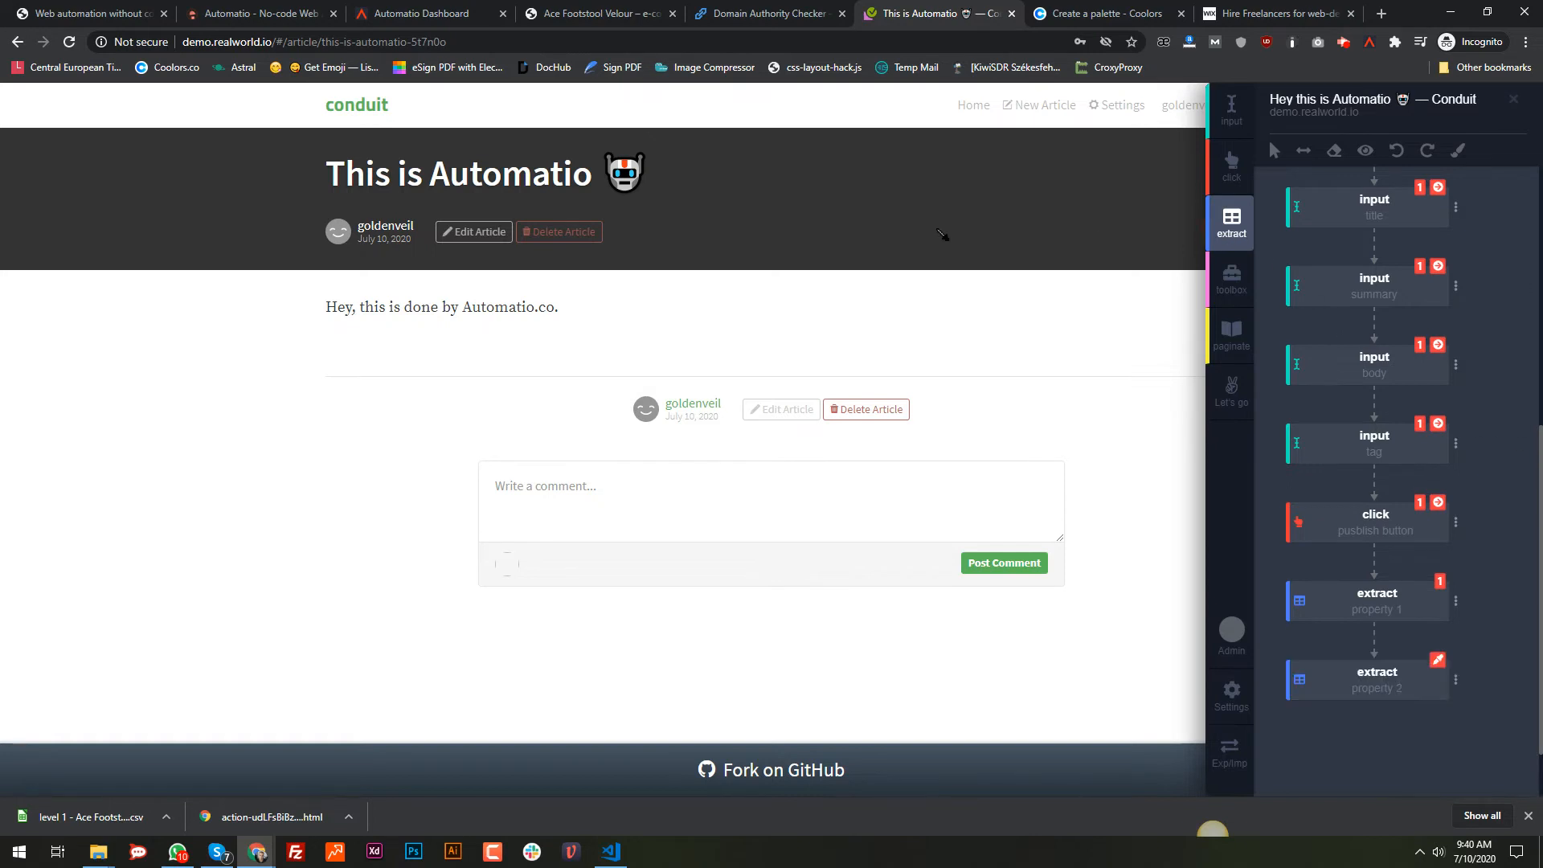
left_click(383, 239)
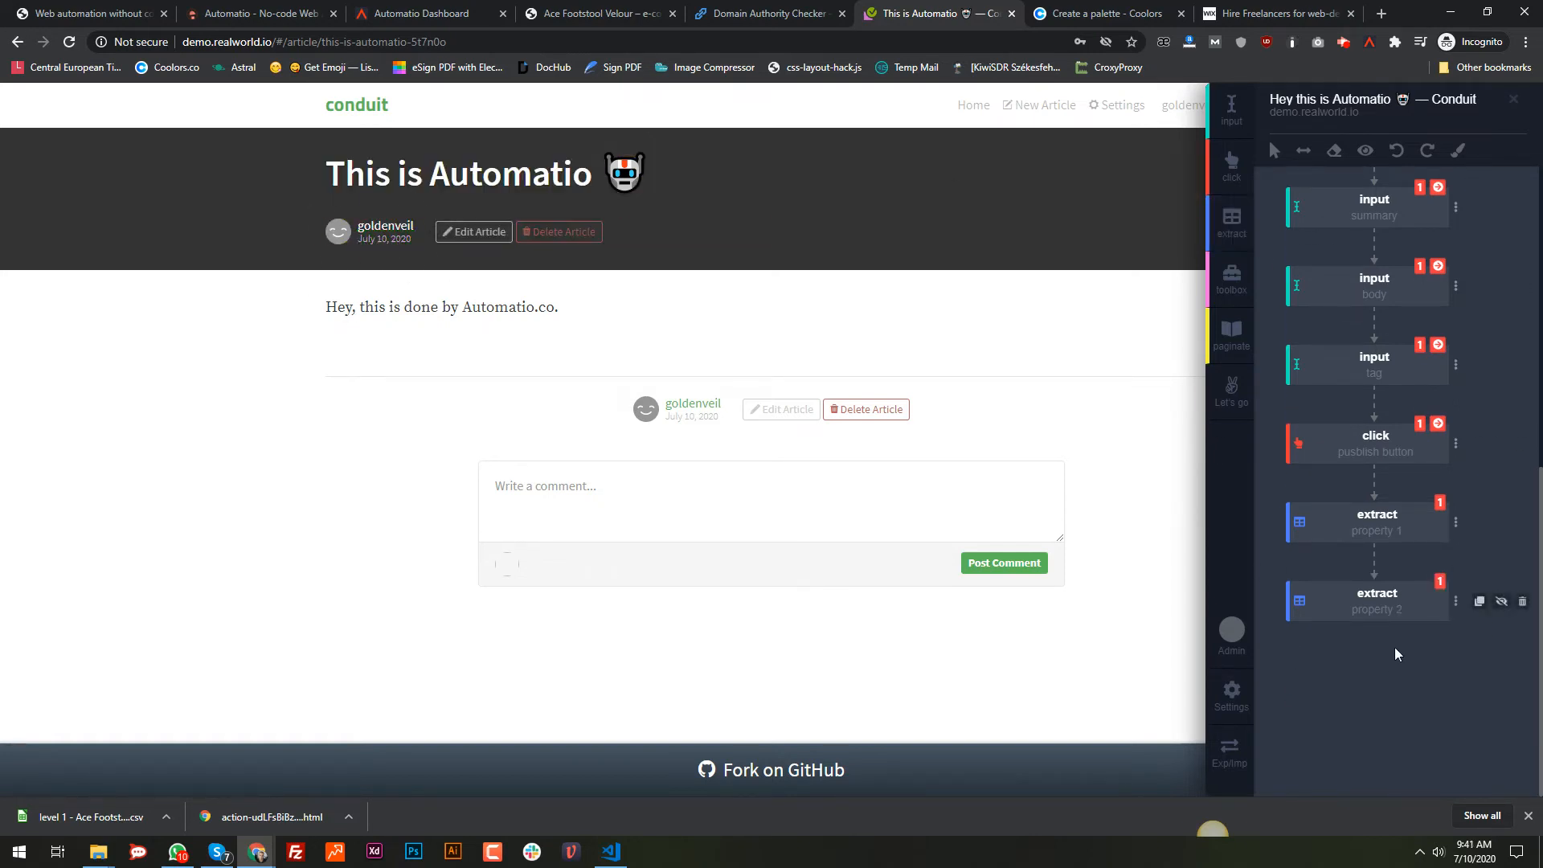
Step: Add a toolbox Screenshot step, duplicate it, and move the copy directly after start
left_click(1238, 273)
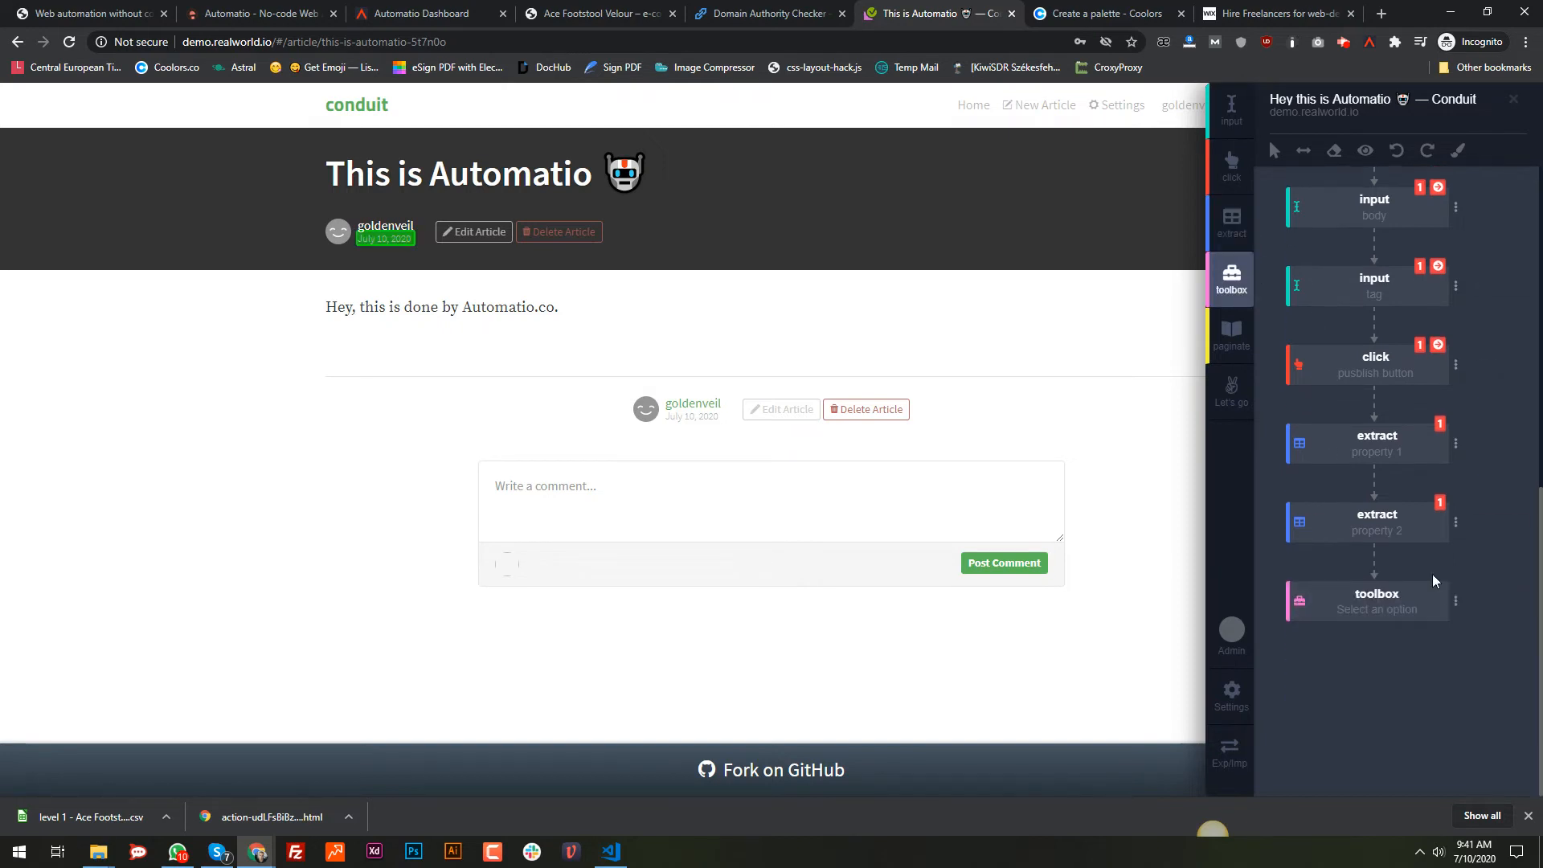
left_click(1403, 609)
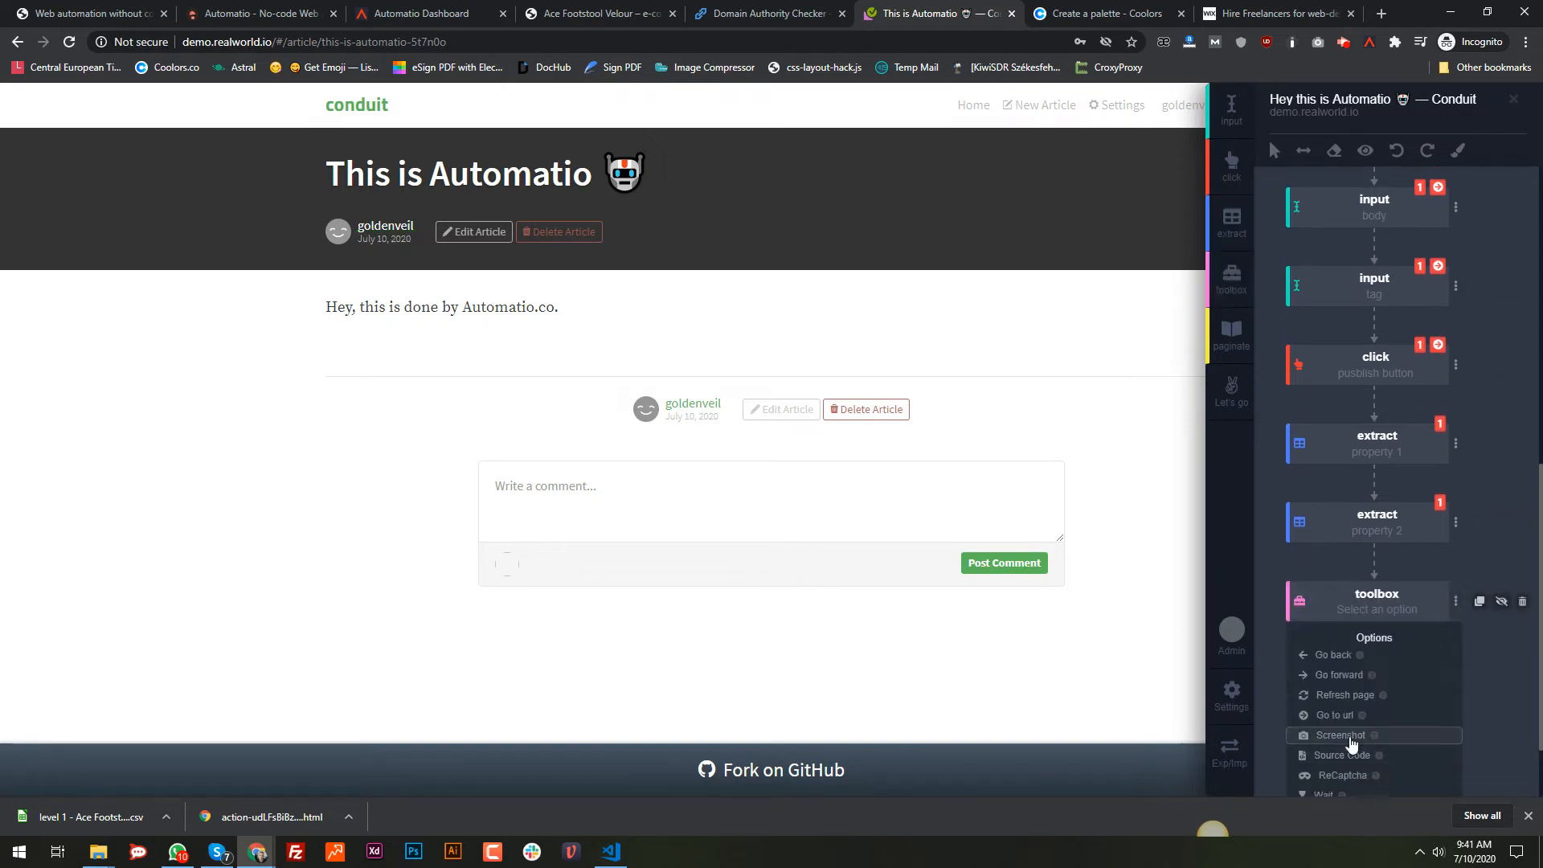
left_click(1352, 738)
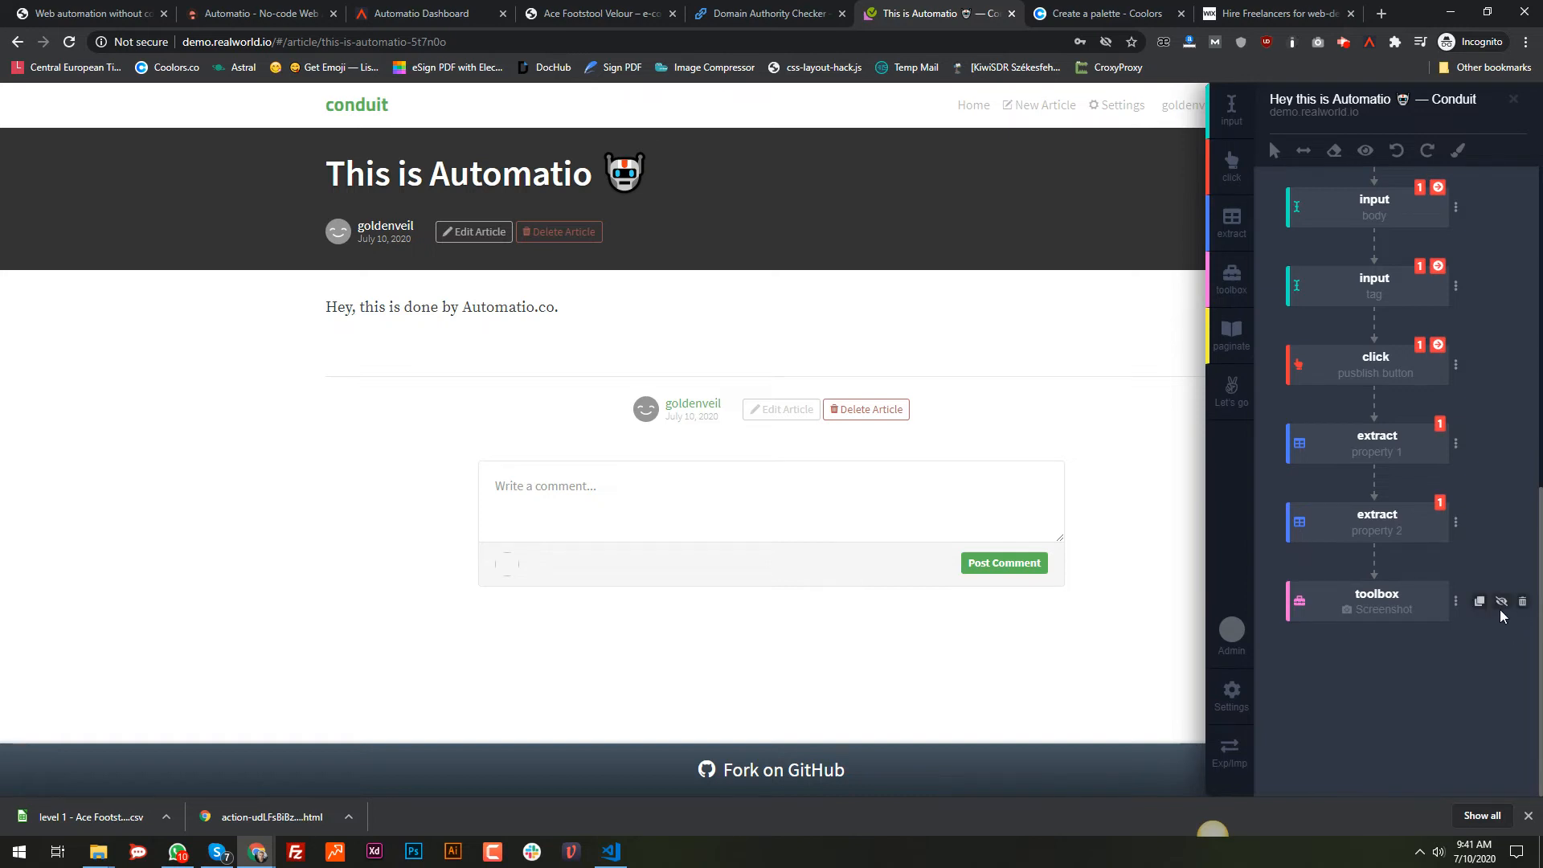
left_click(1479, 603)
left_click_drag(1300, 601, 1333, 292)
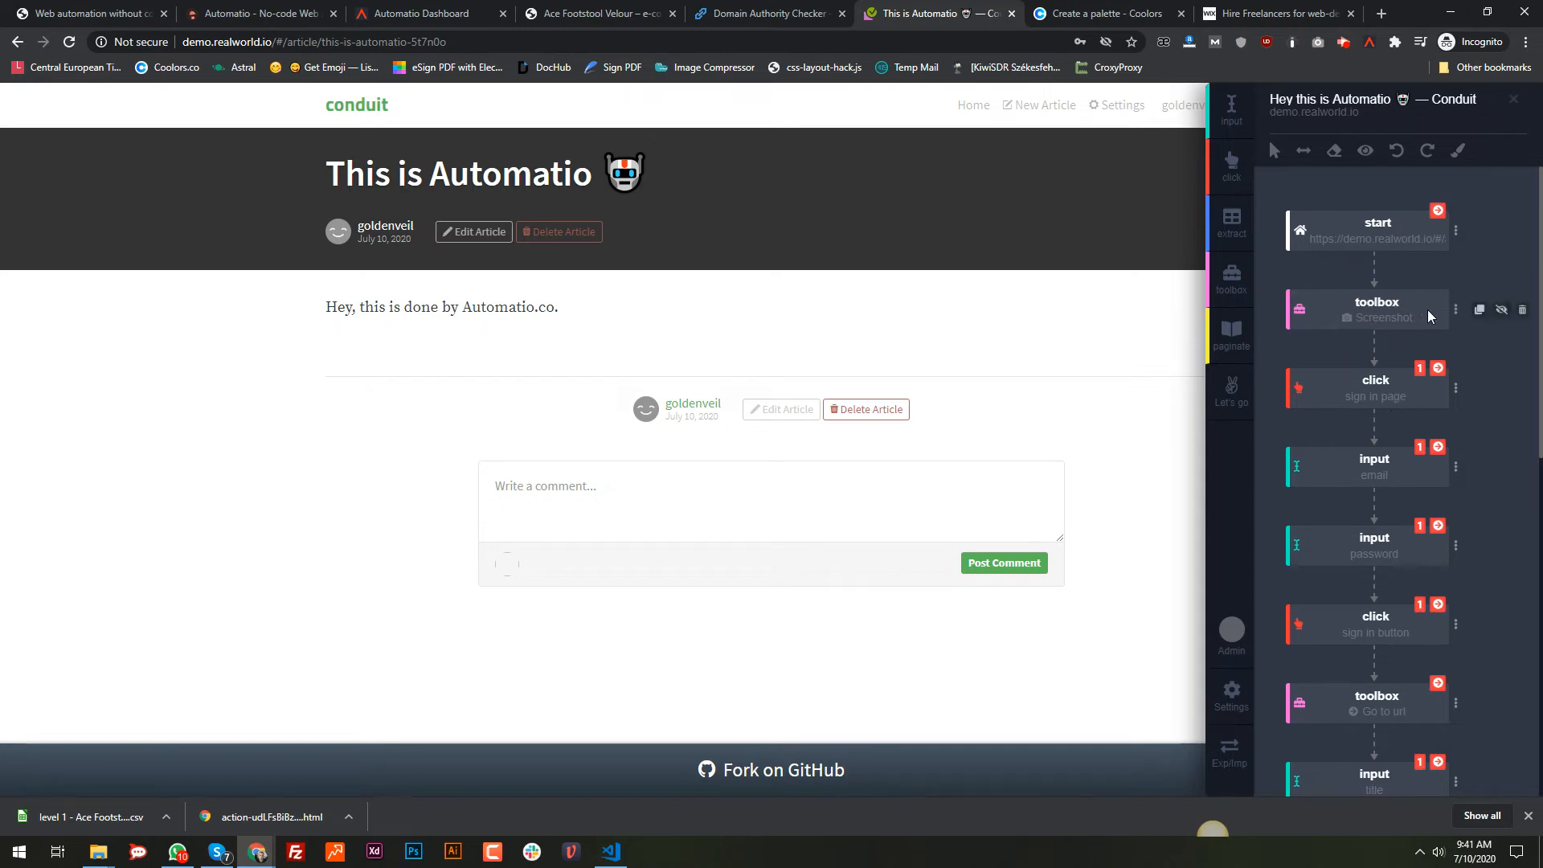
Step: Place Screenshot copies after the sign in page click, sign in button click and Go to url step
left_click(1479, 309)
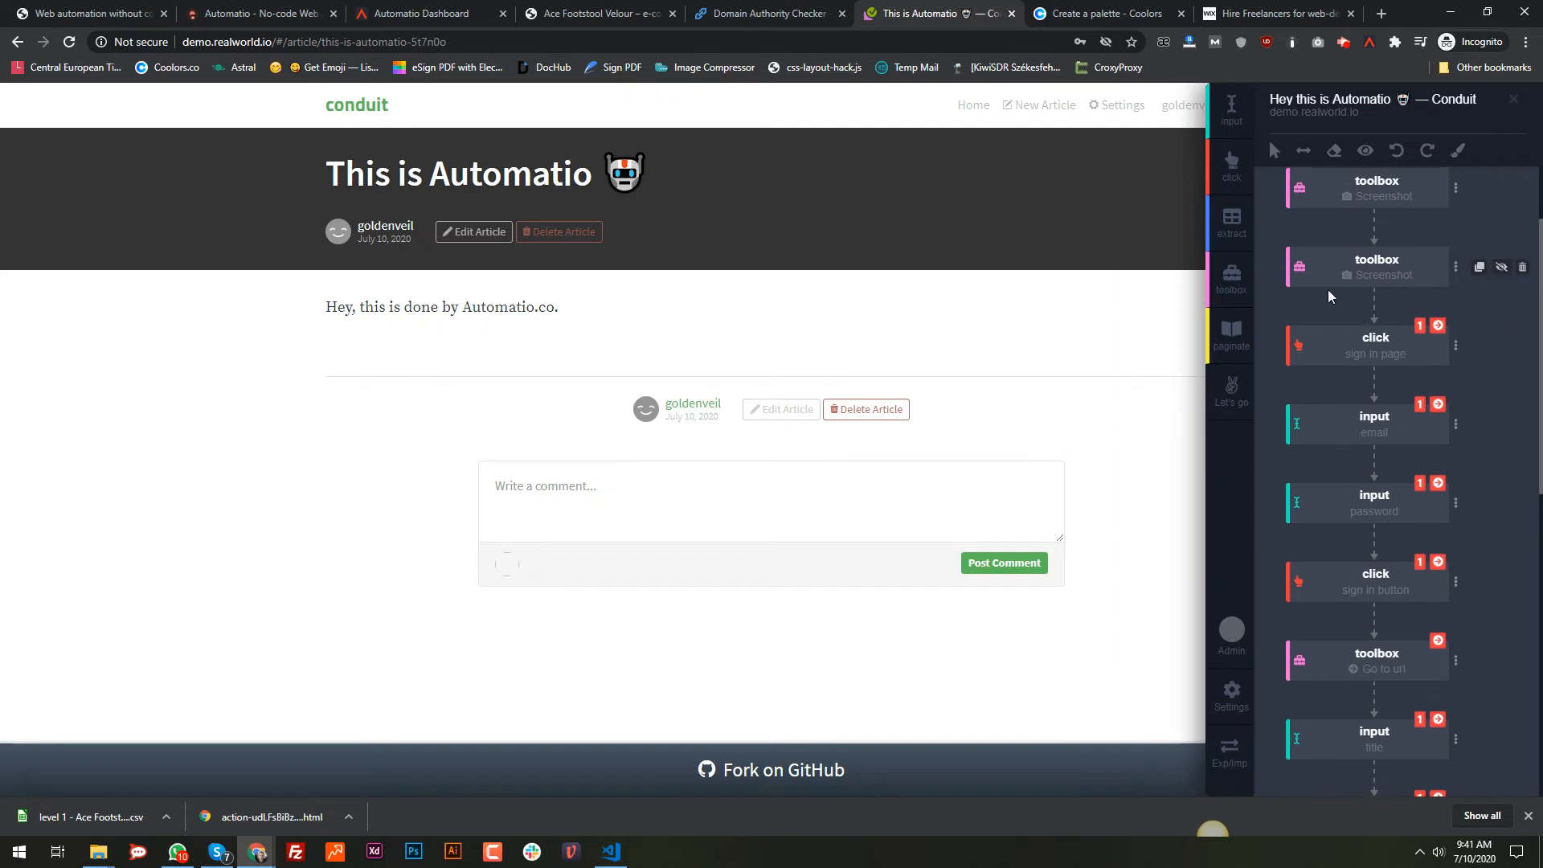
left_click_drag(1298, 267, 1310, 355)
scroll(1414, 378, "down", 2)
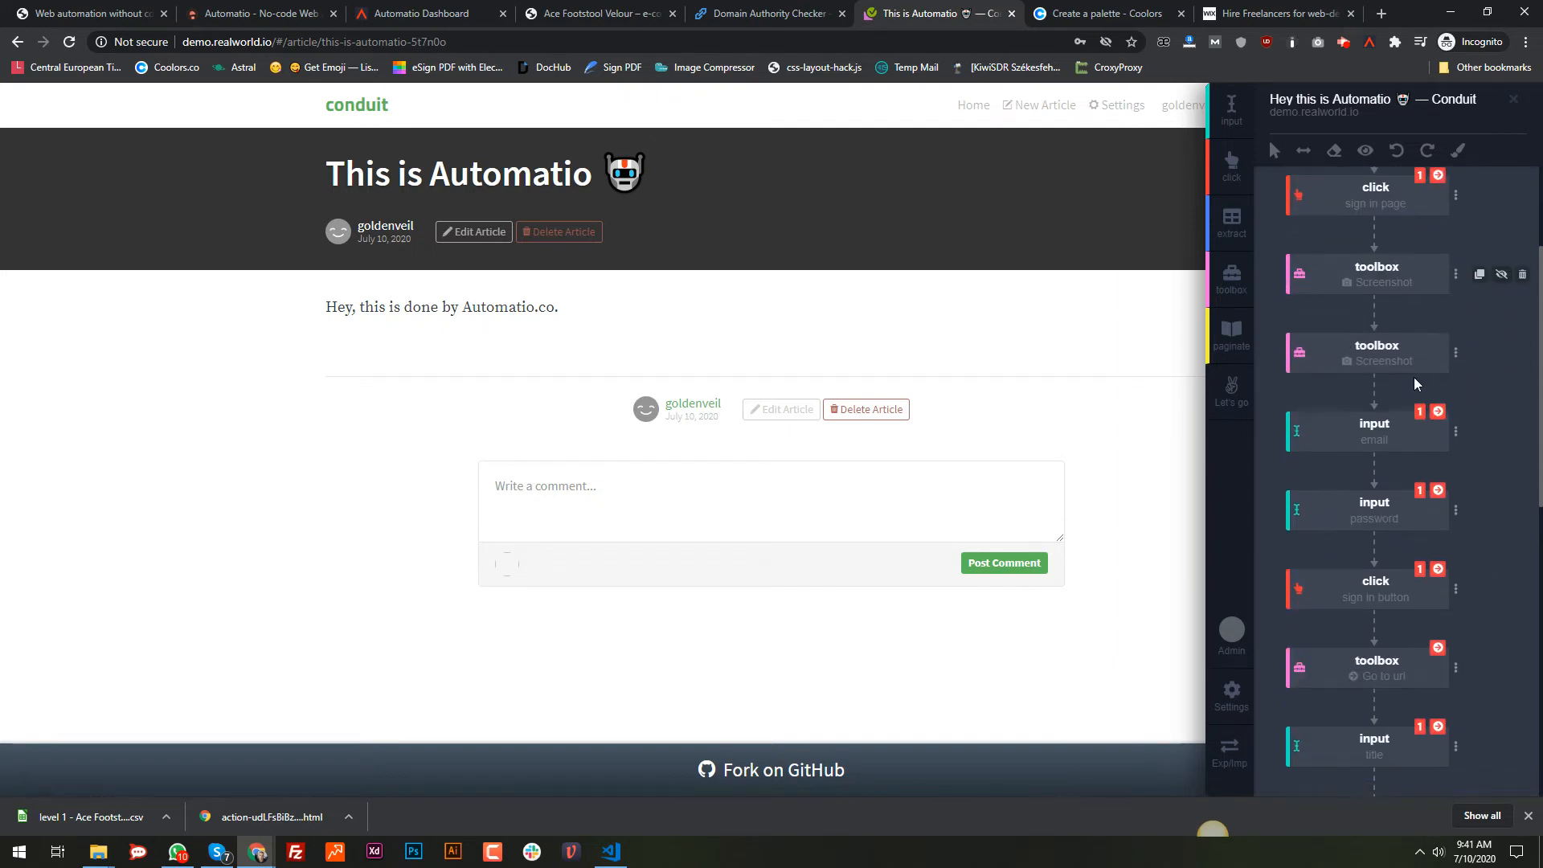
left_click_drag(1302, 201, 1312, 443)
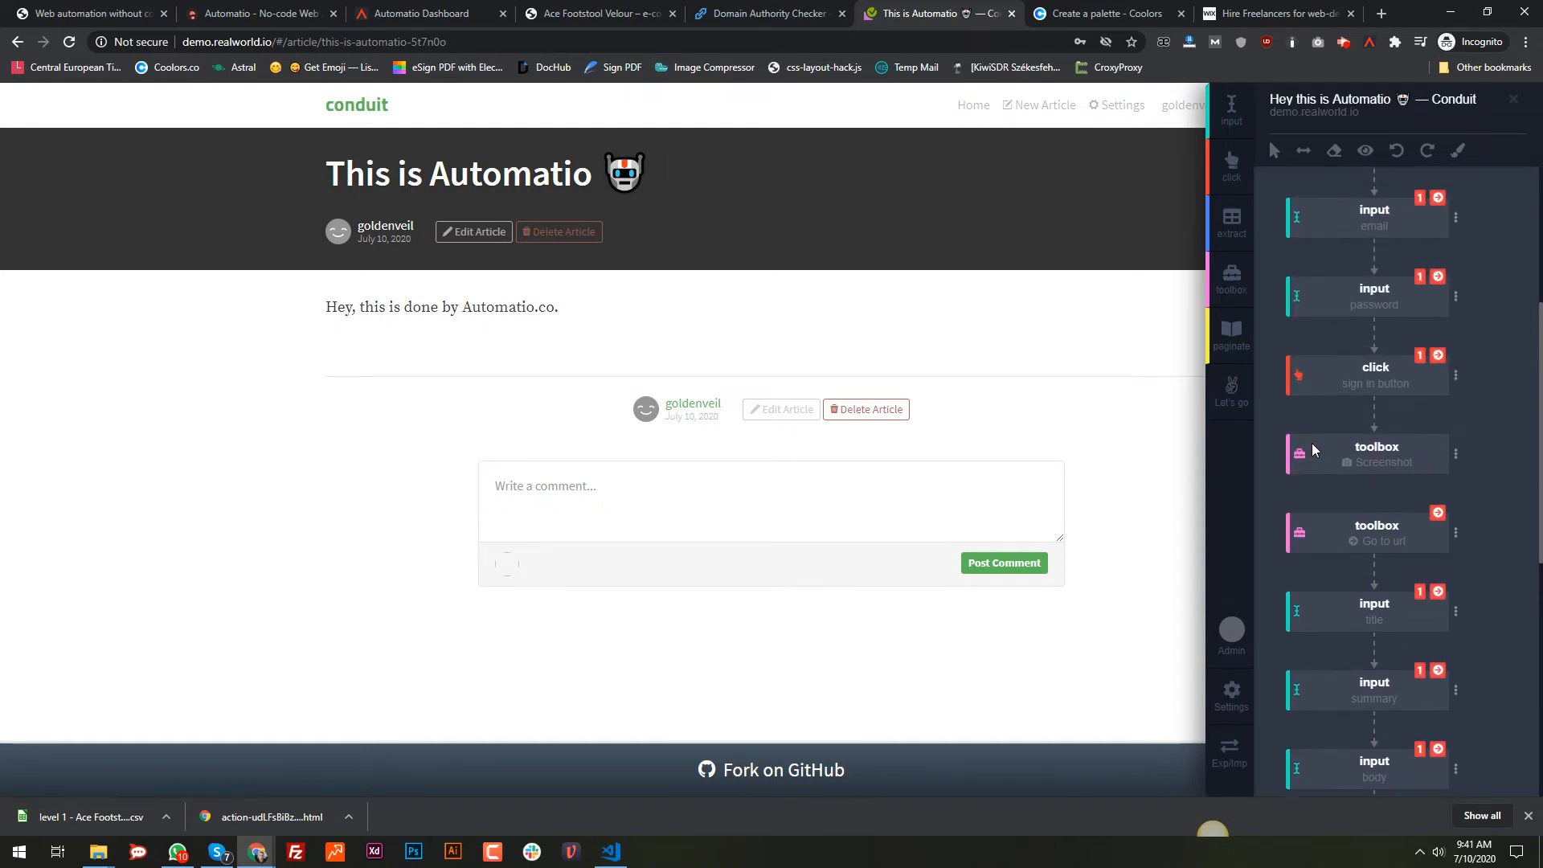
scroll(1483, 458, "down", 3)
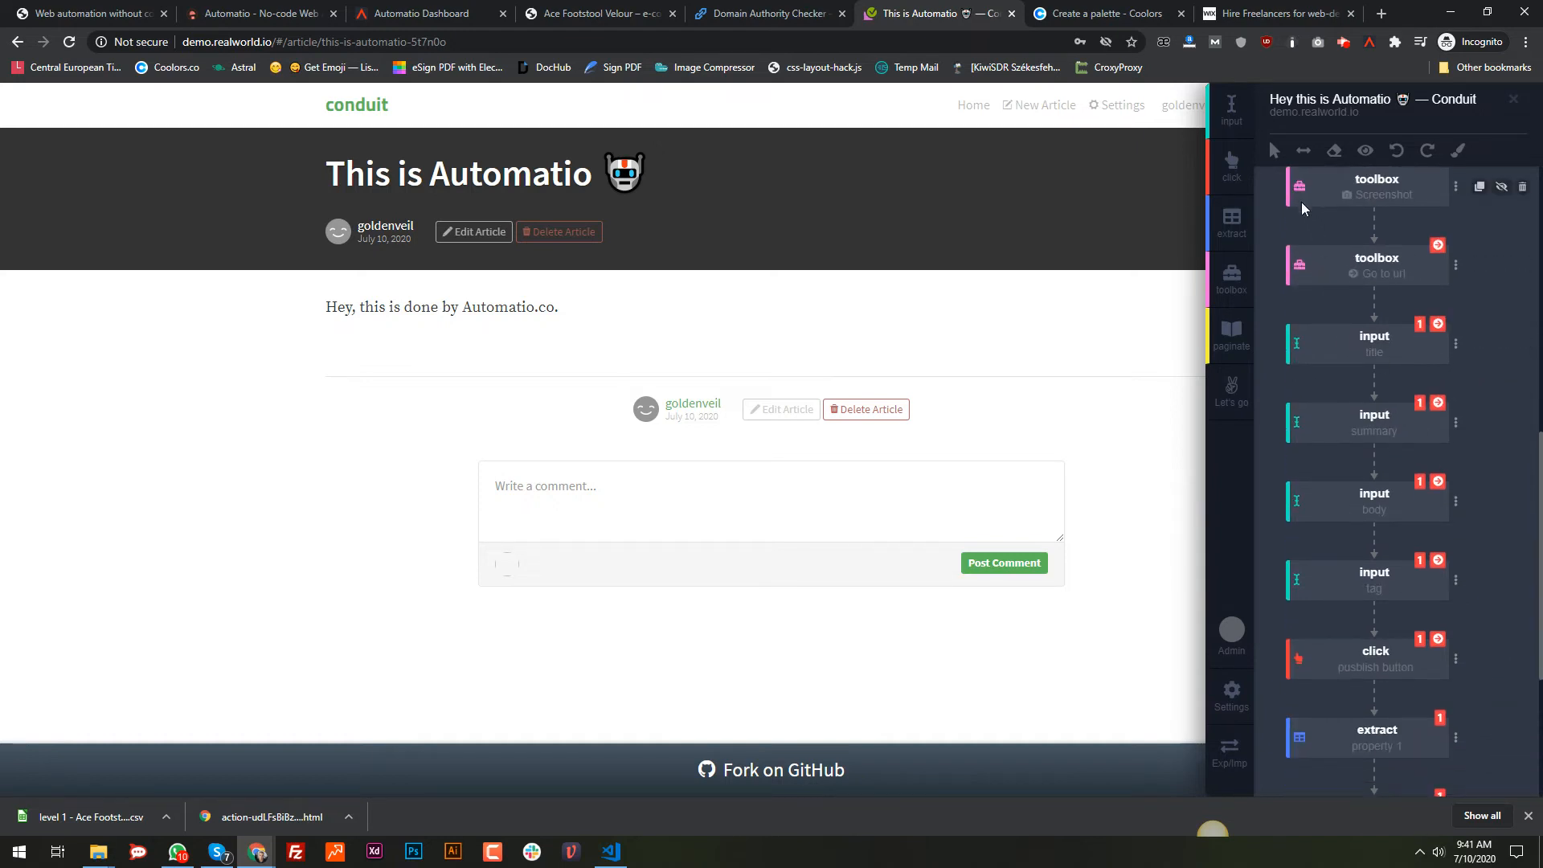
left_click_drag(1302, 208, 1305, 353)
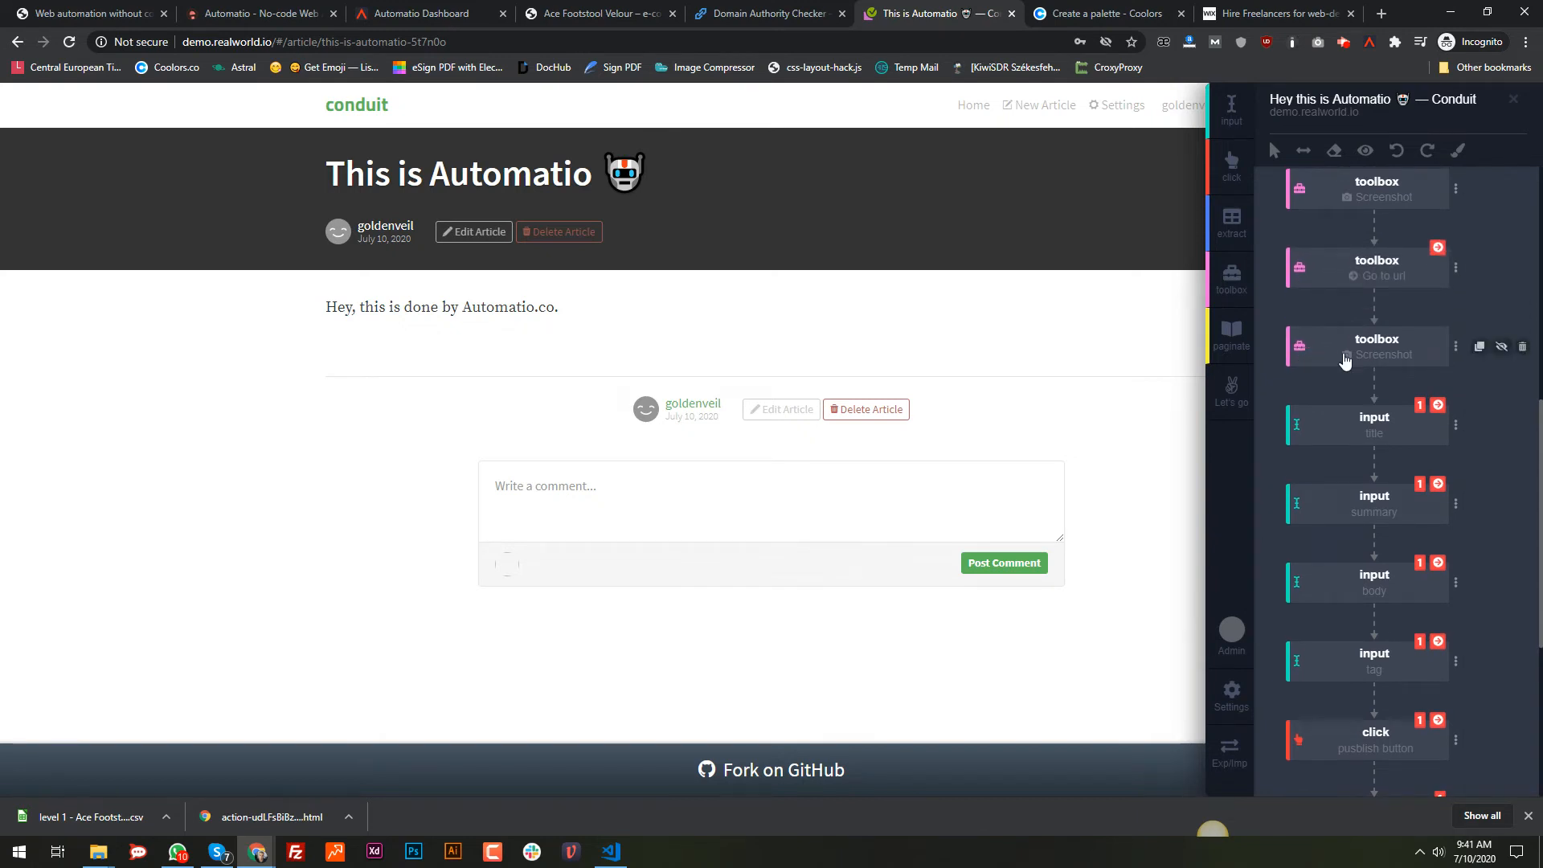
scroll(1345, 360, "down", 2)
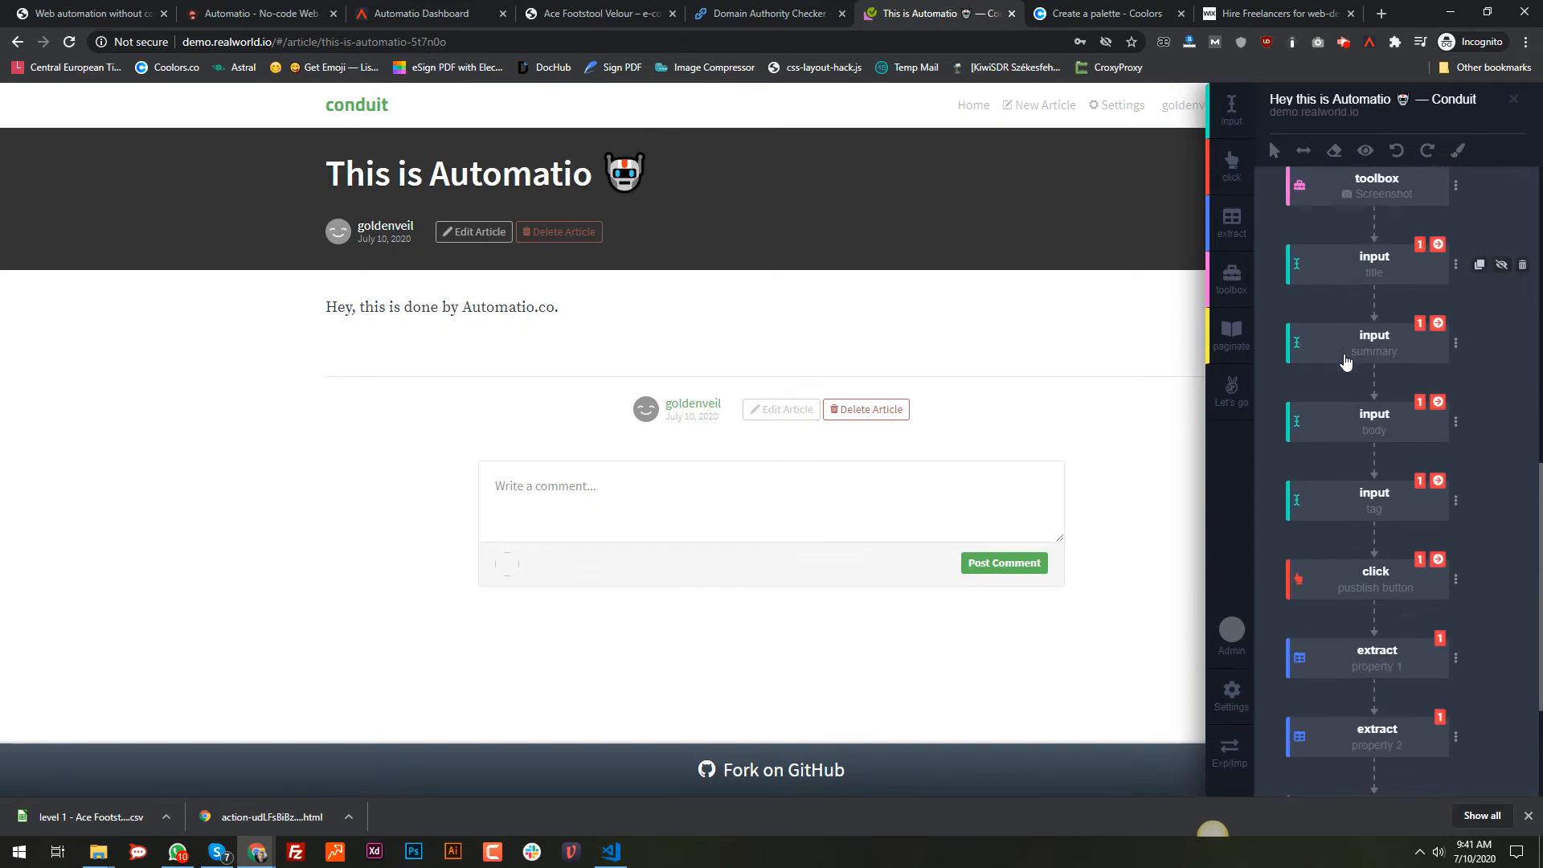
scroll(1346, 363, "down", 1)
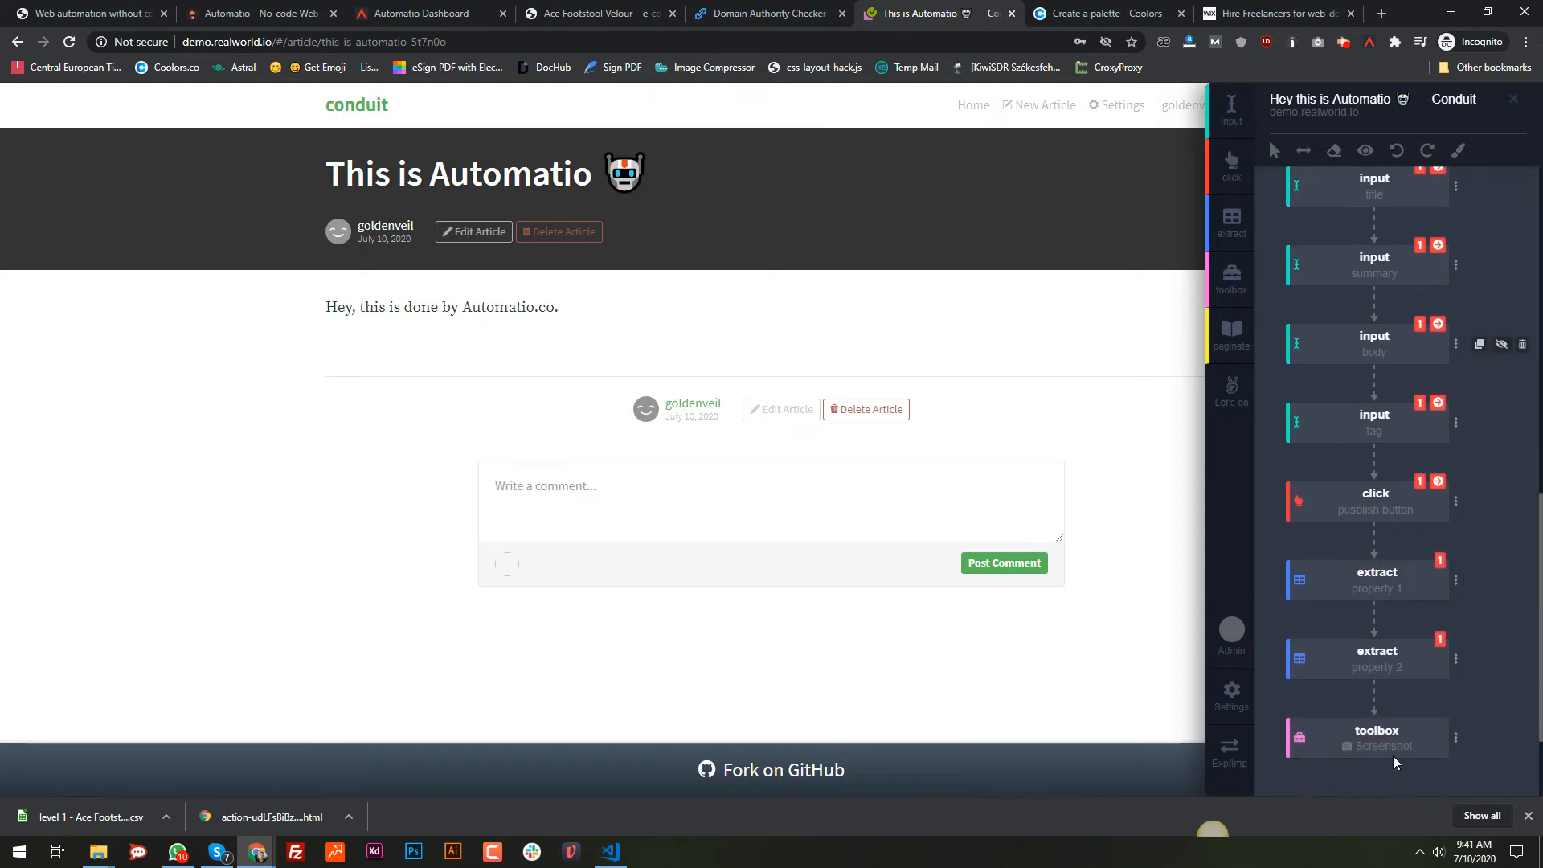
scroll(1353, 385, "up", 5)
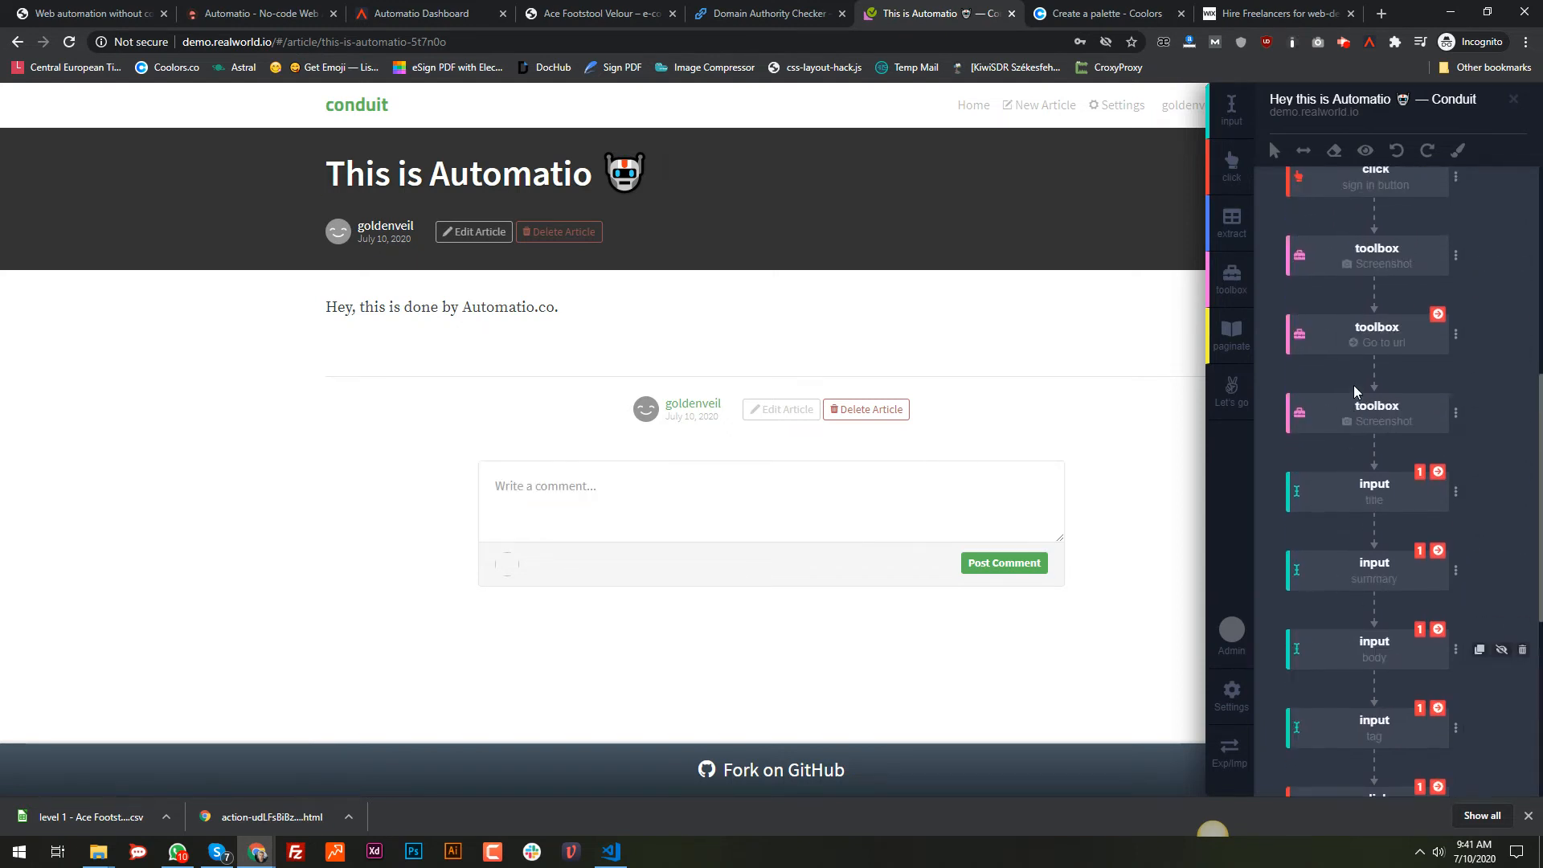
scroll(1367, 385, "down", 5)
scroll(1398, 393, "down", 2)
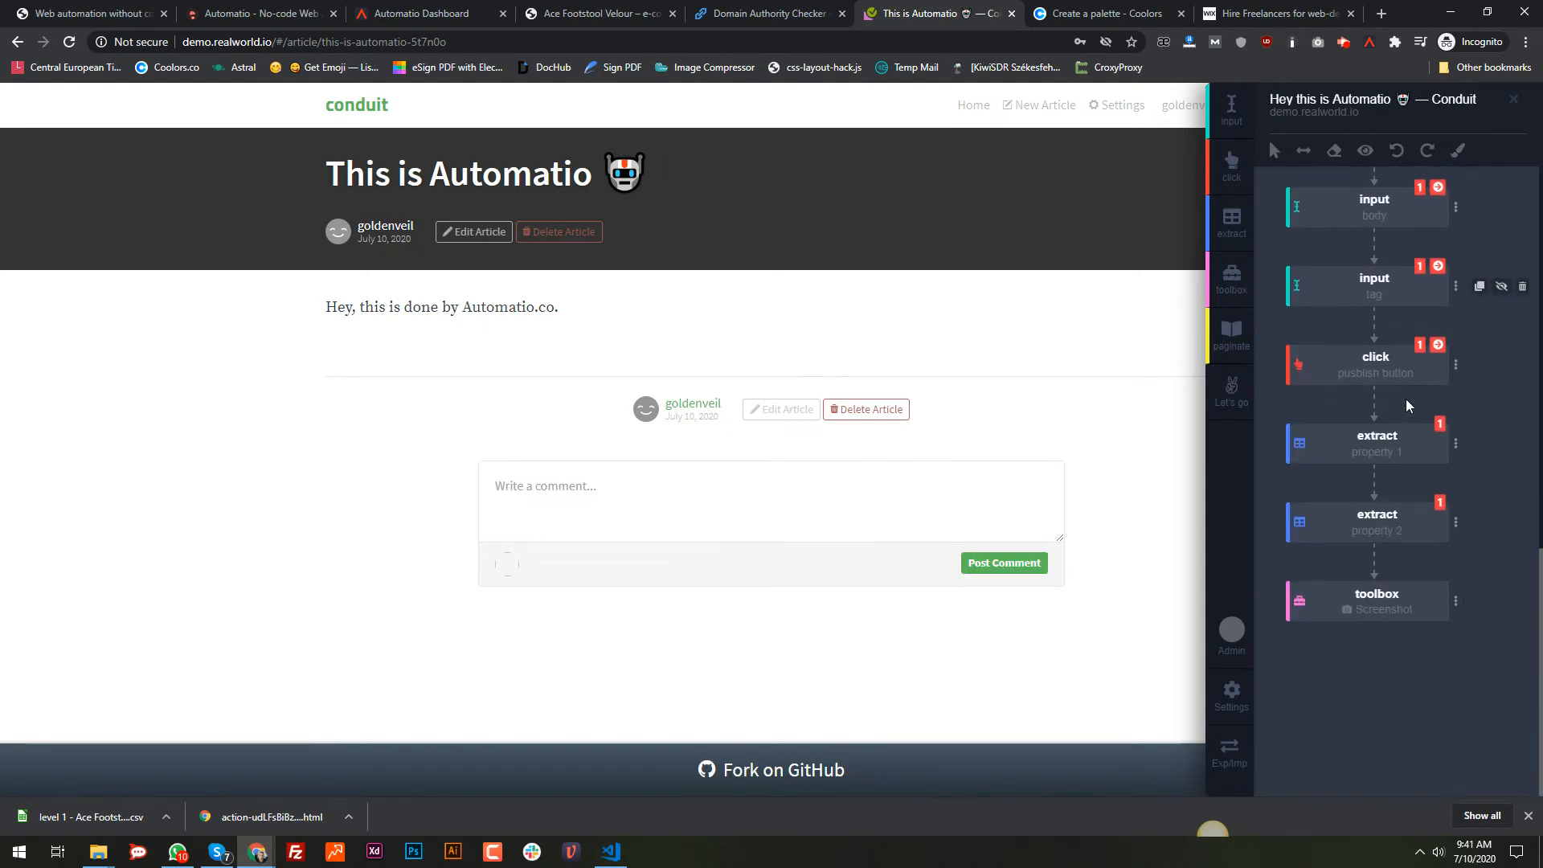
scroll(1406, 399, "up", 6)
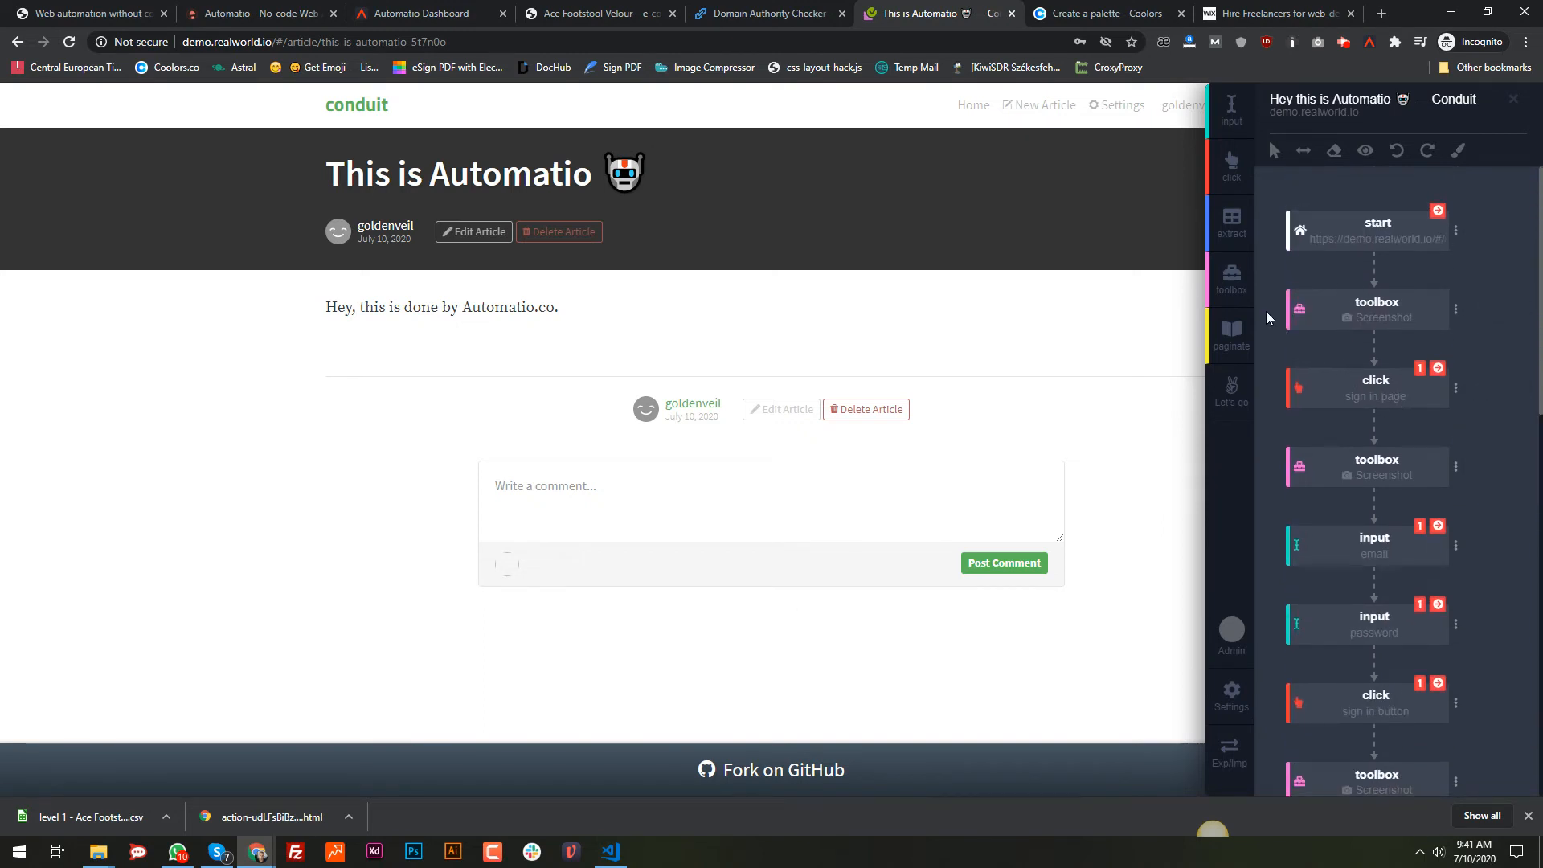
Step: Create the bot as a new instance and open the Dashboard's list of 22 instances
left_click(1234, 408)
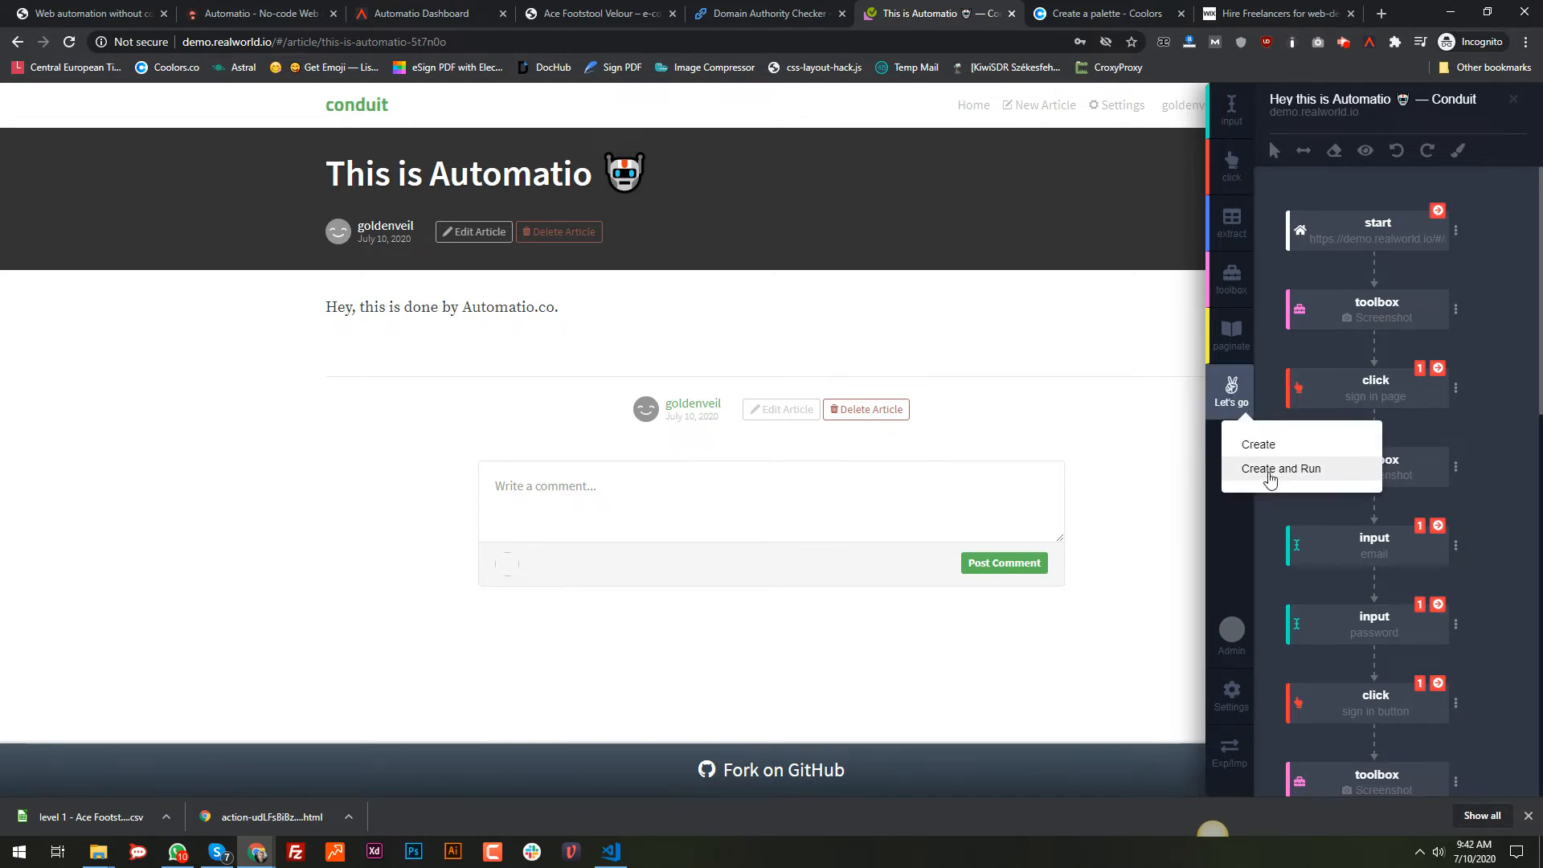
left_click(1259, 447)
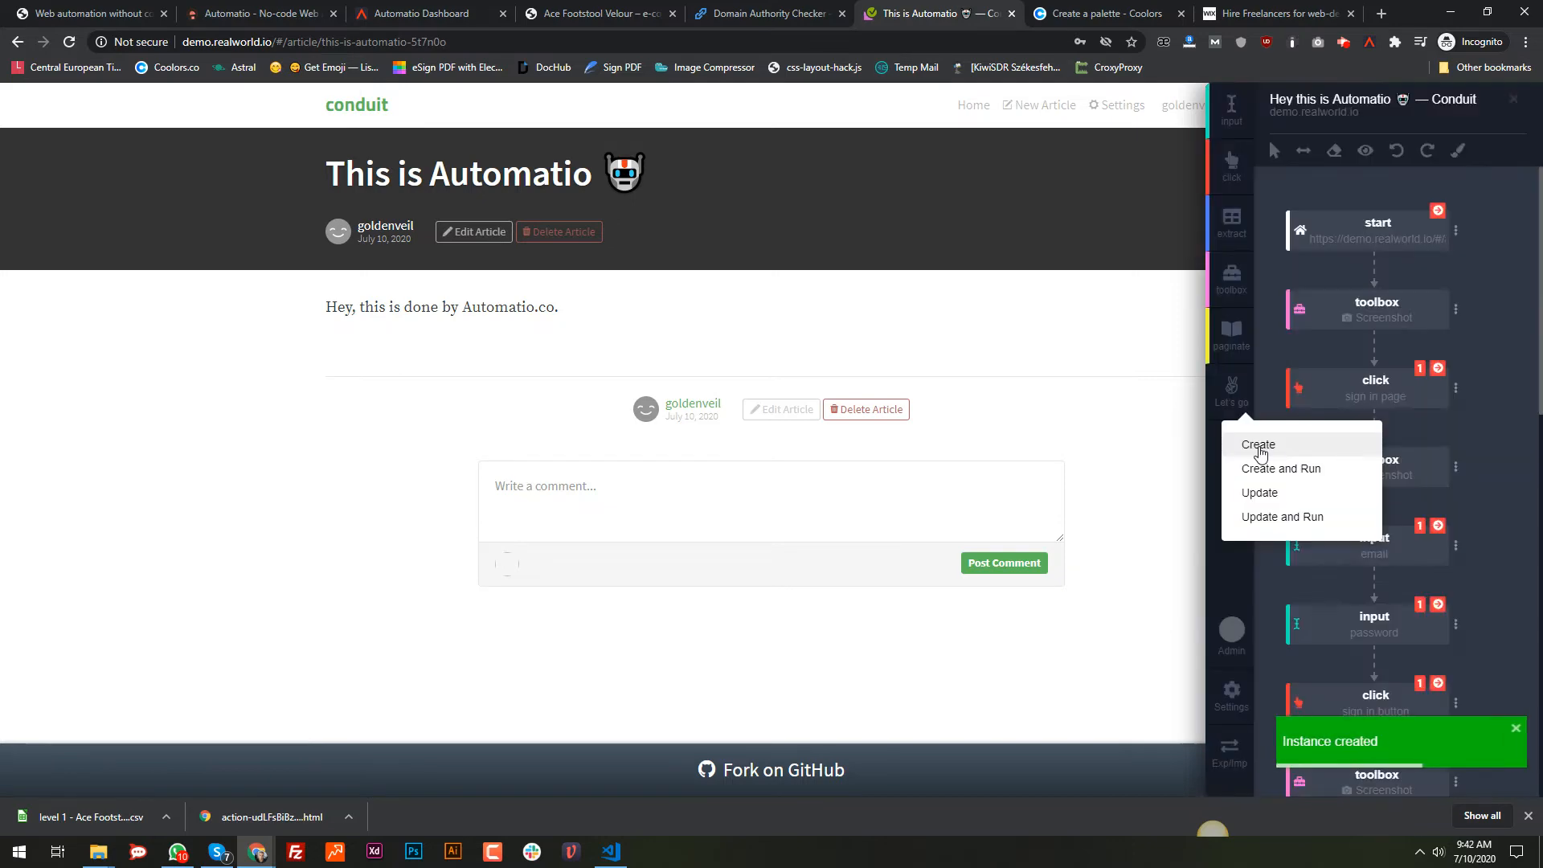
left_click(417, 13)
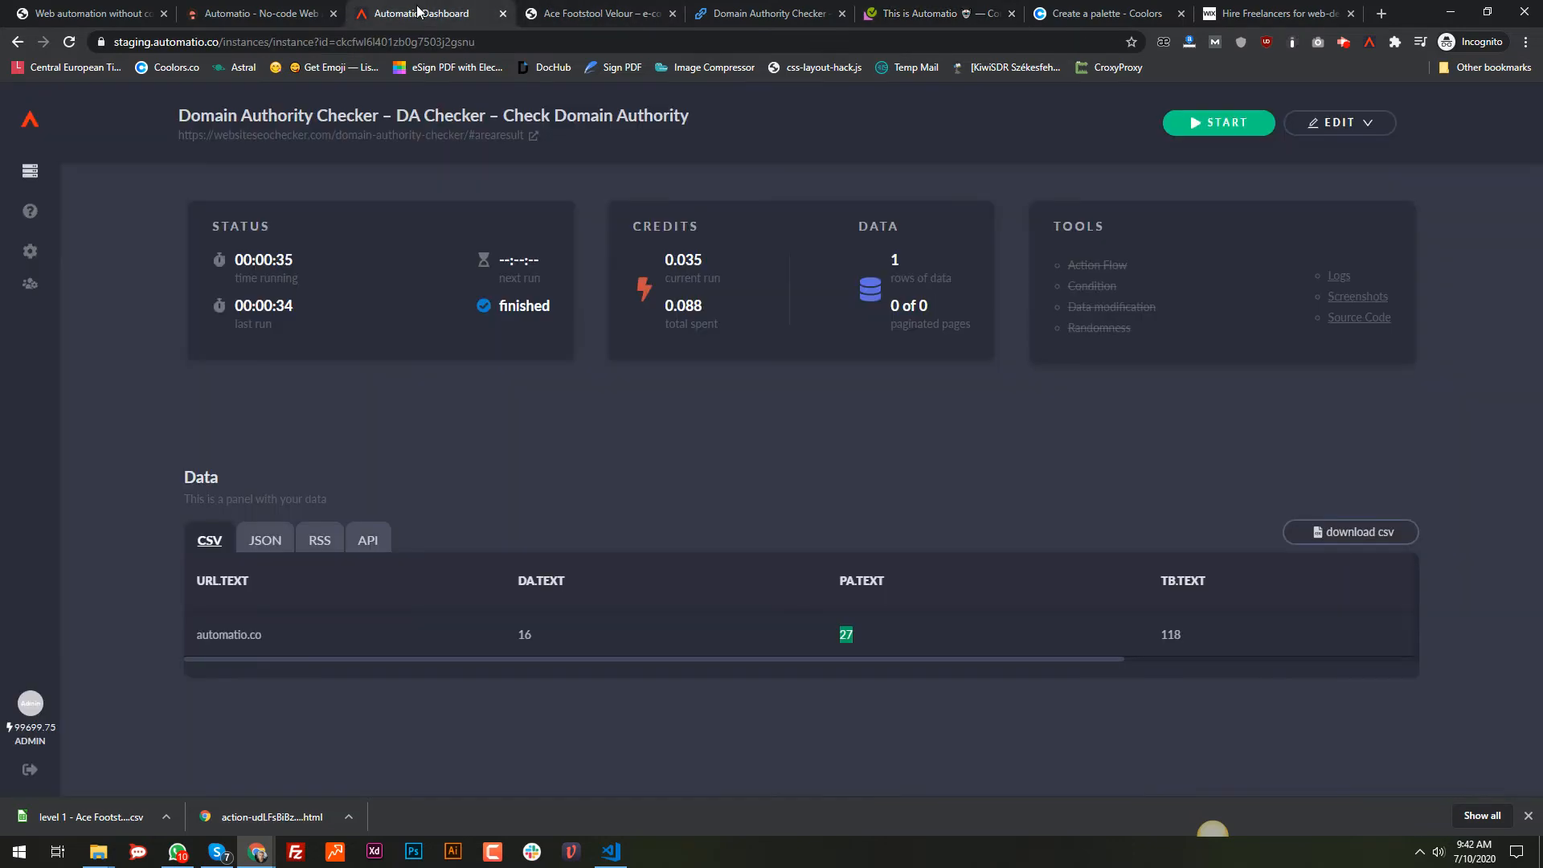
left_click(30, 170)
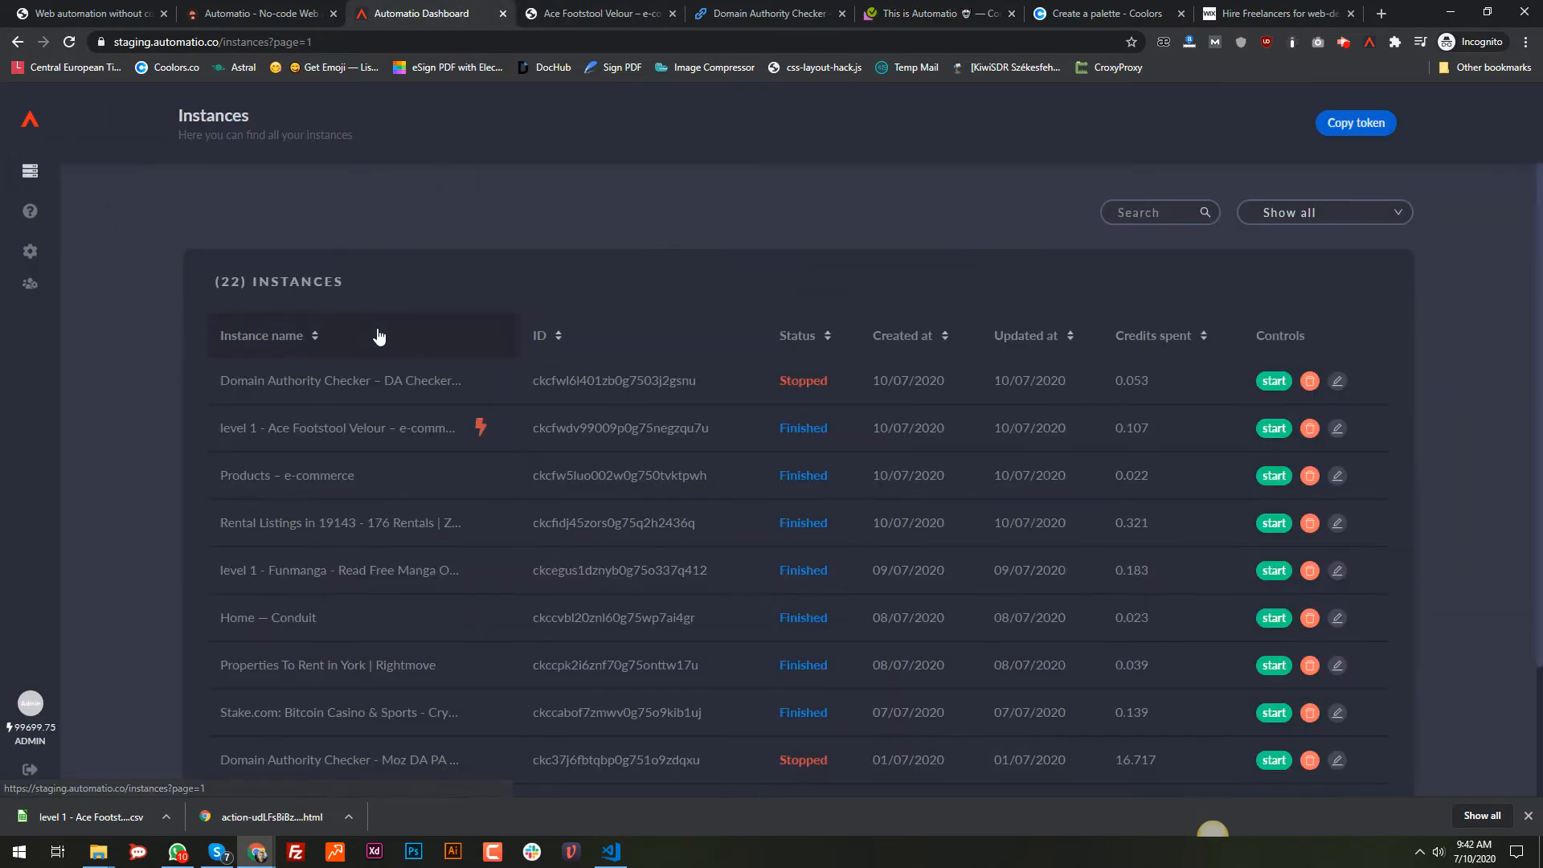
Step: Open the Hey this is Automatio — Conduit instance, check its logs, and start running it
left_click(291, 382)
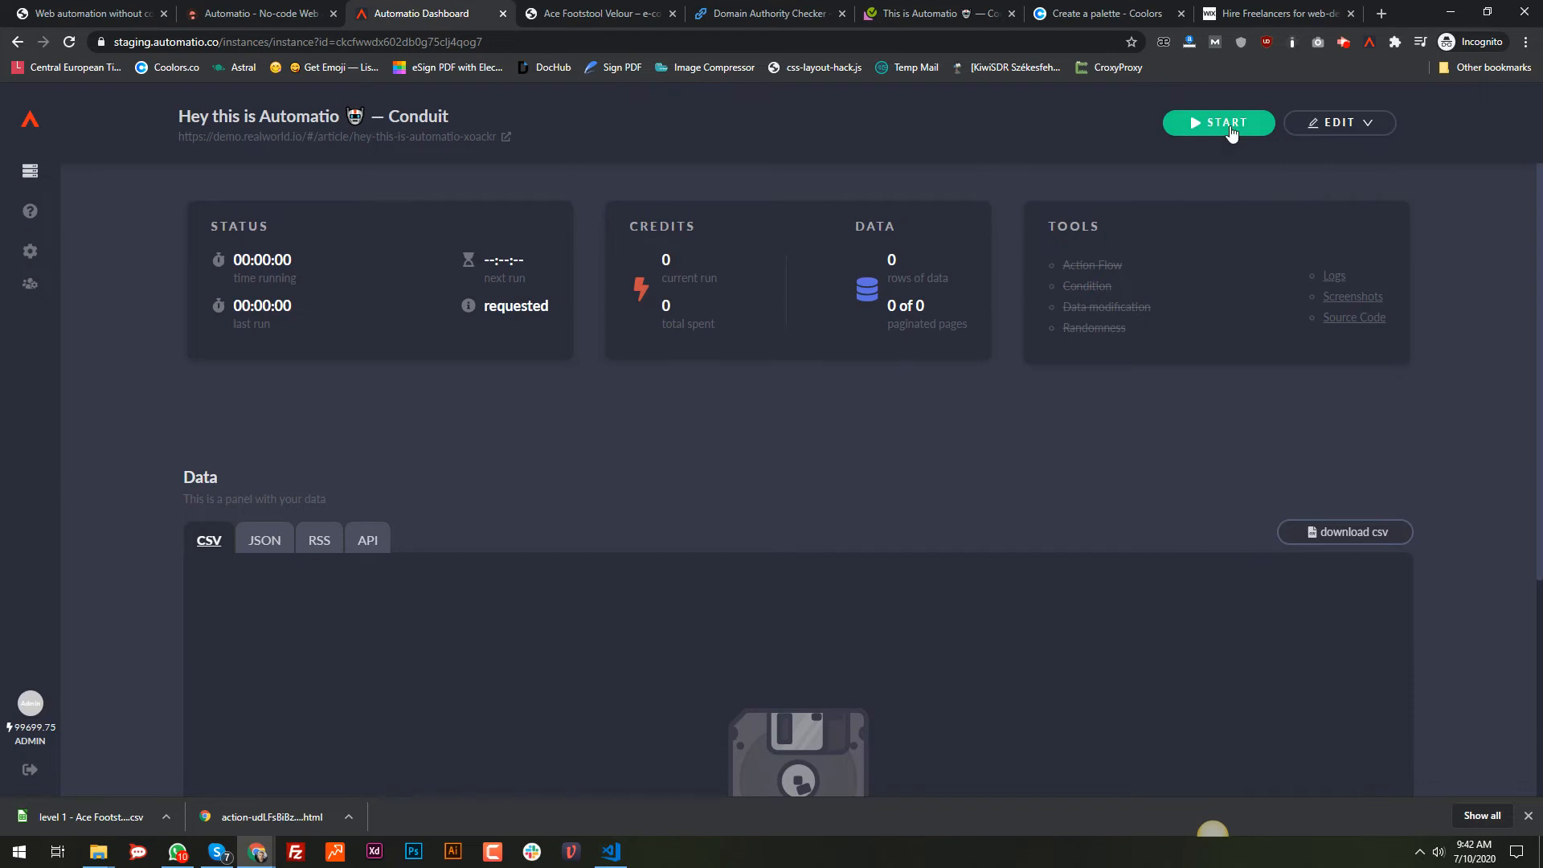
left_click(1341, 274)
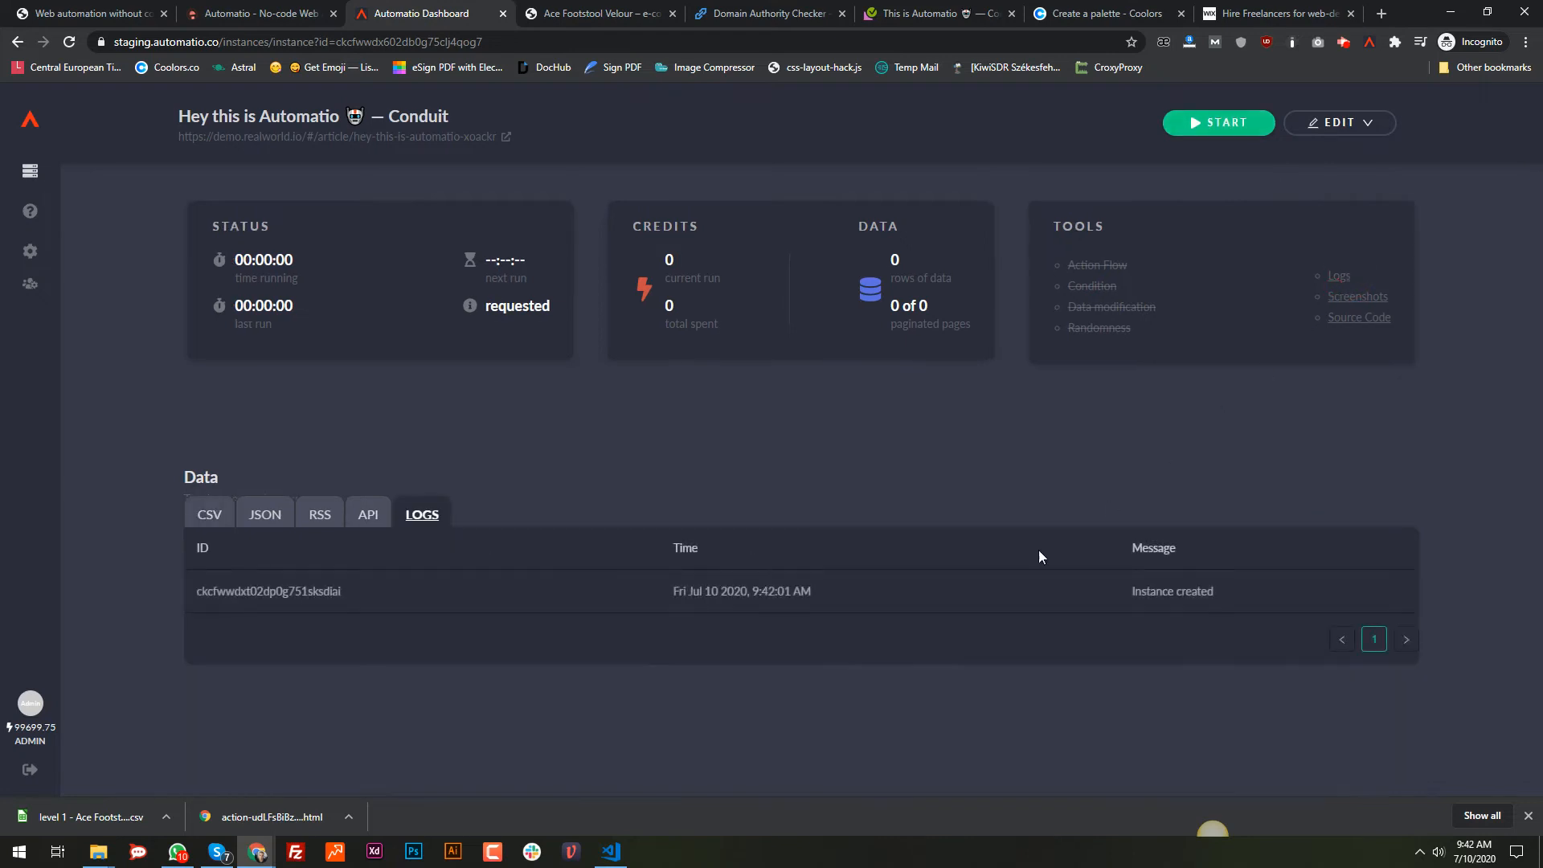
left_click_drag(1125, 592, 1264, 581)
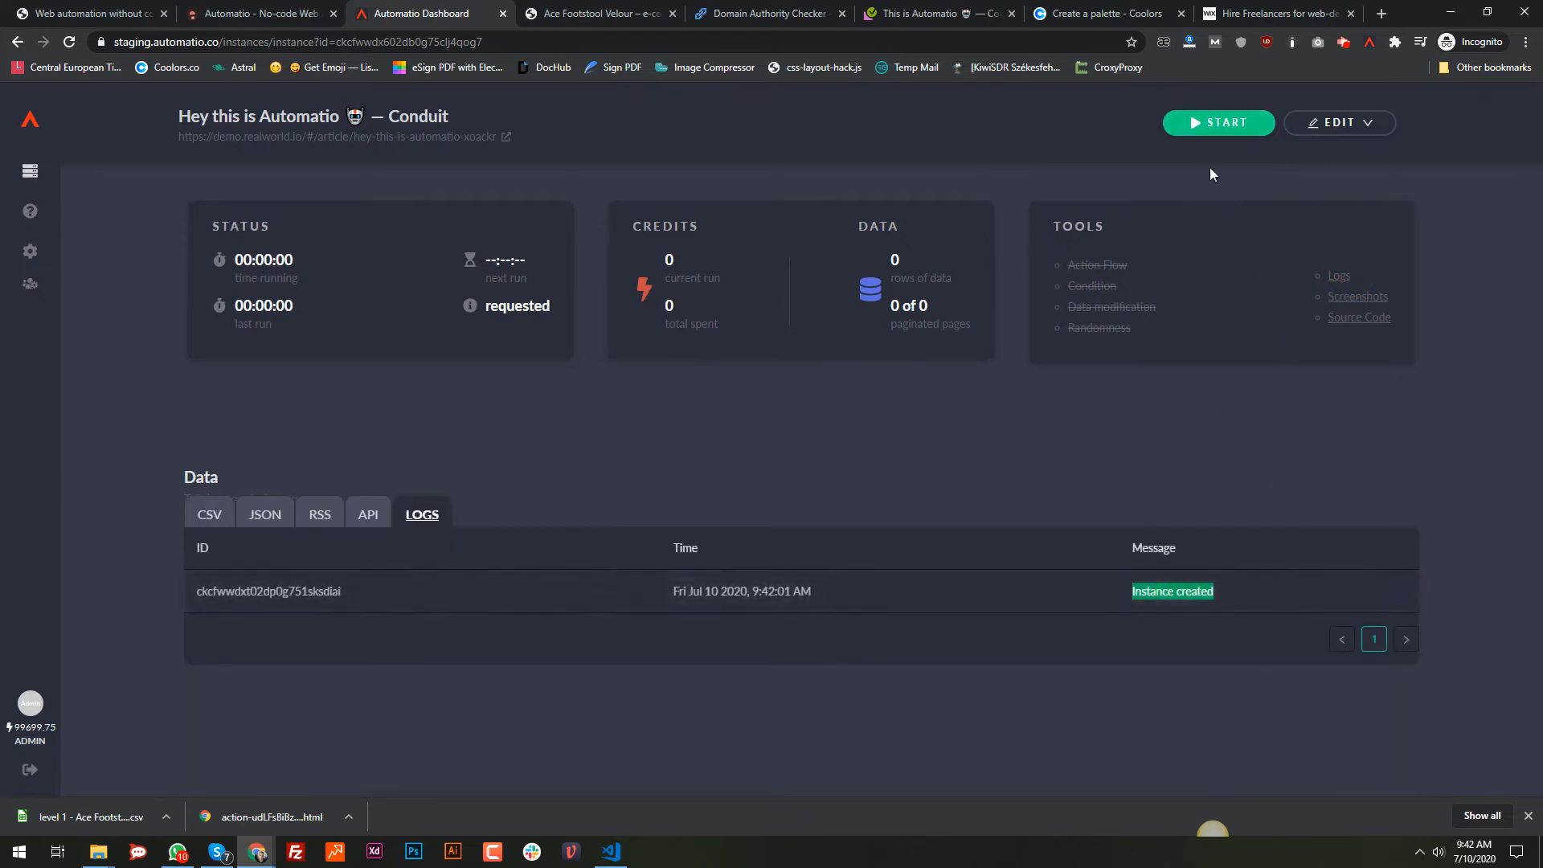
left_click(1212, 125)
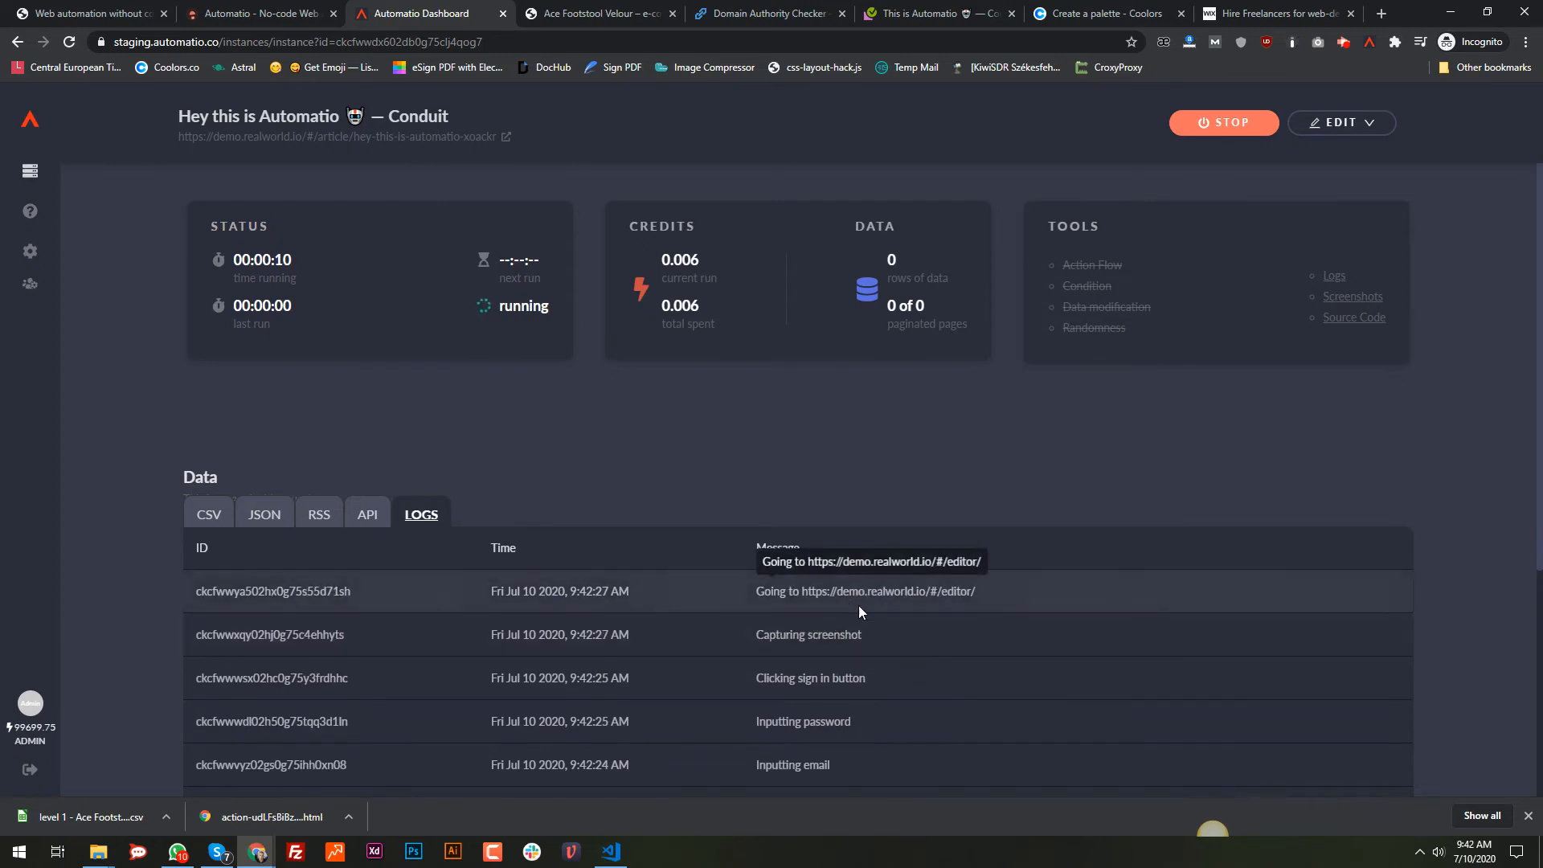
Step: Review the run's screenshots: Sign in page, Conduit home feed and New Article form
left_click(1336, 298)
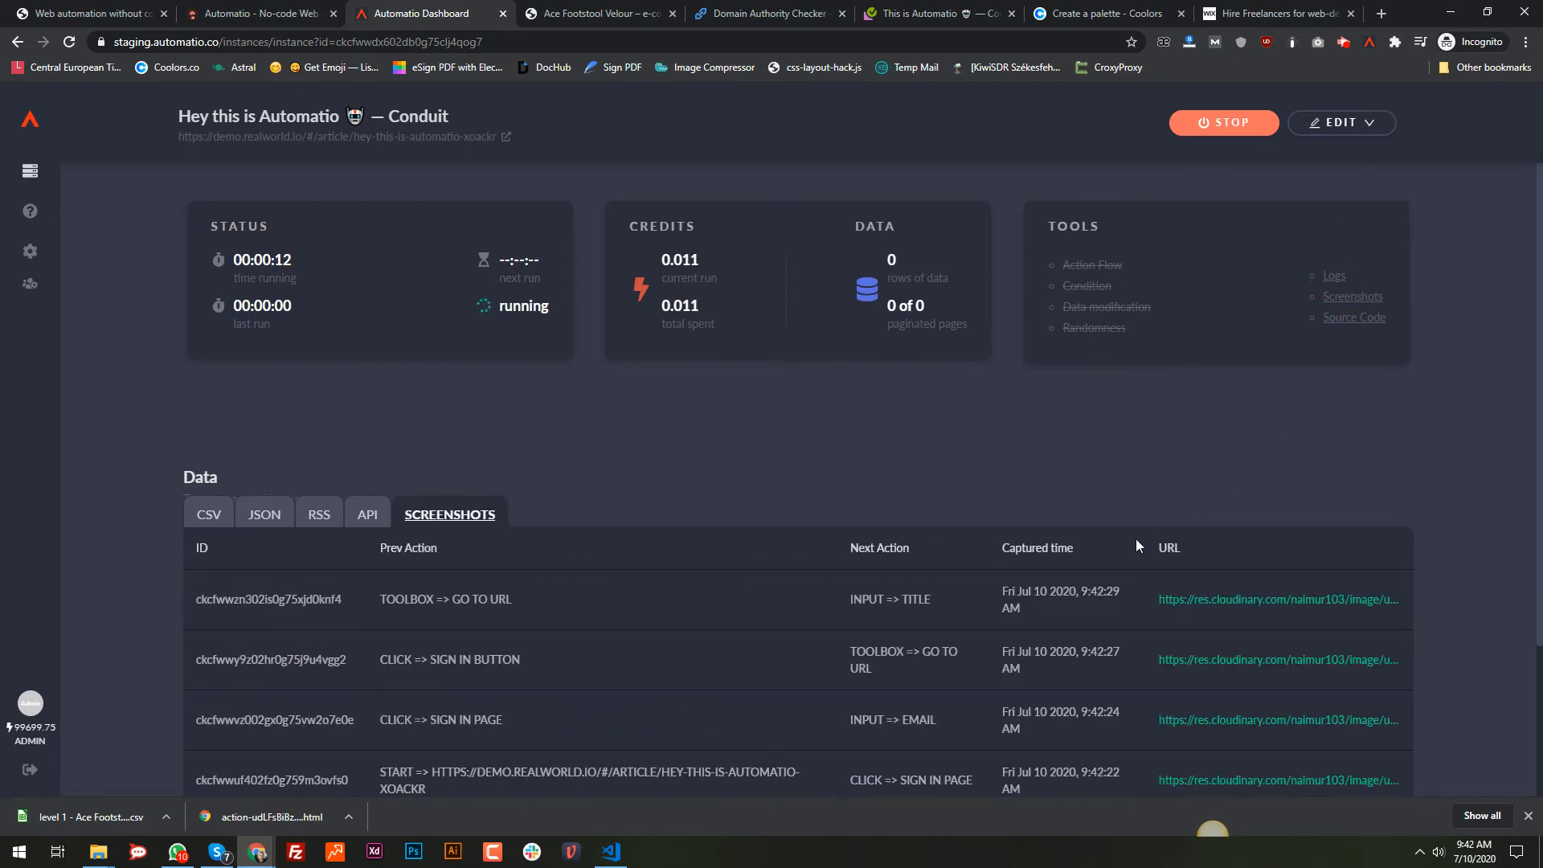
scroll(1135, 544, "down", 3)
left_click(319, 647)
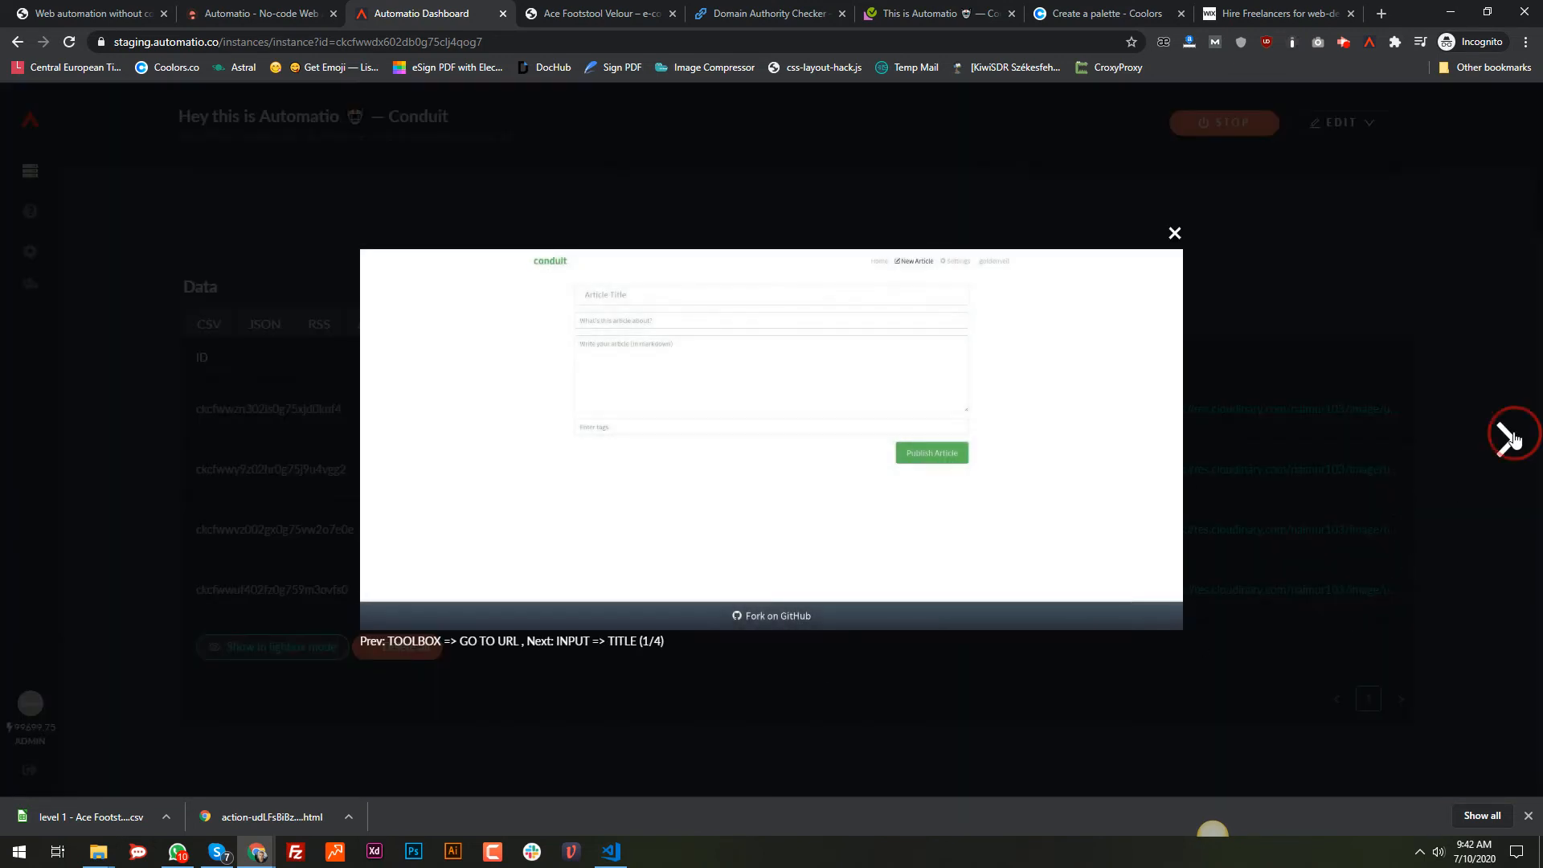
left_click(1511, 438)
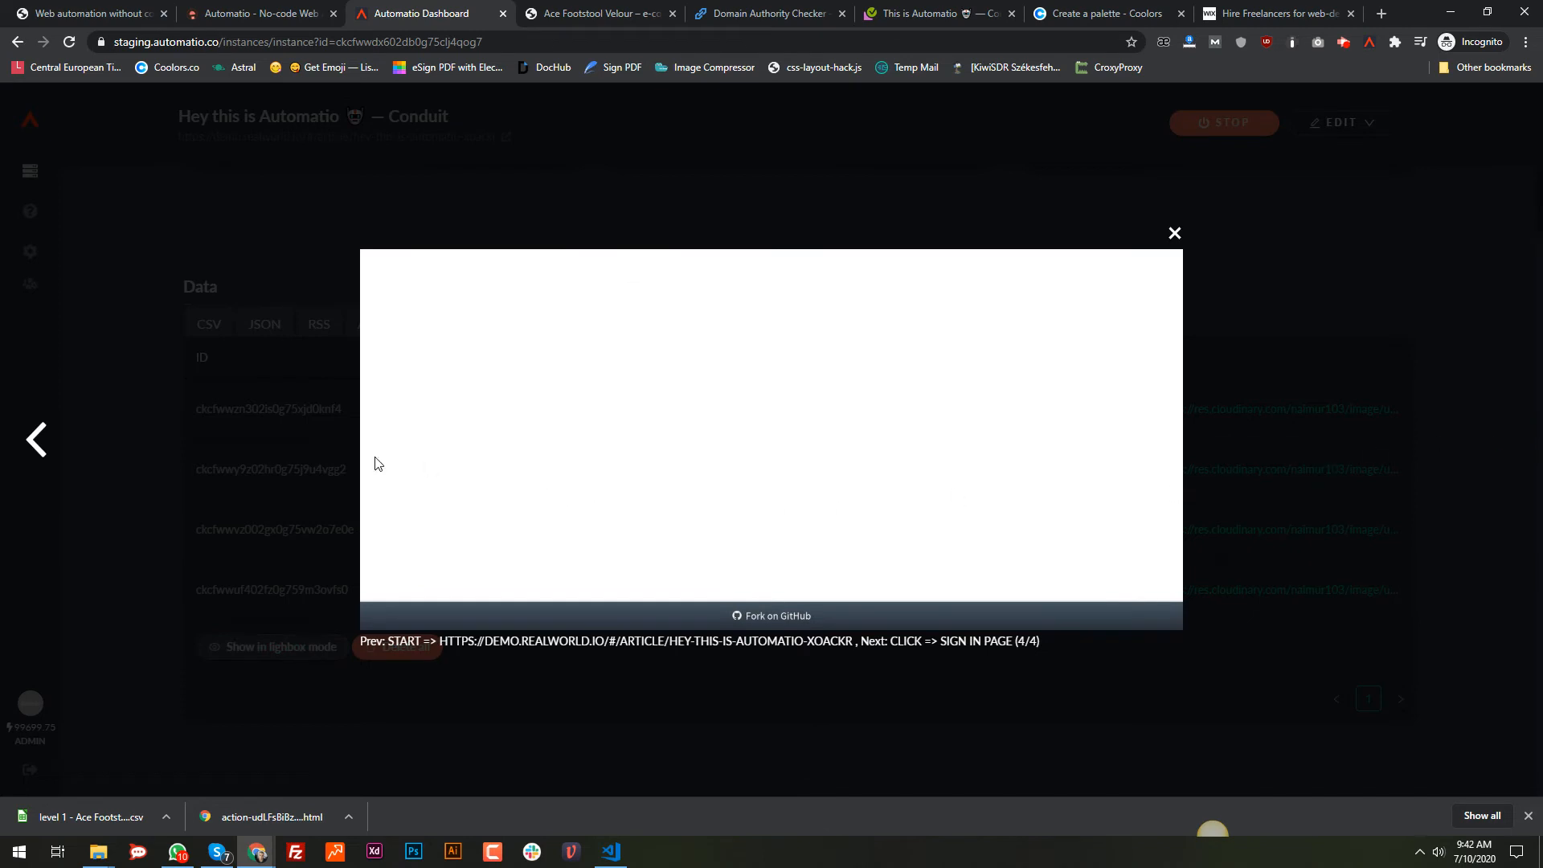
left_click(37, 442)
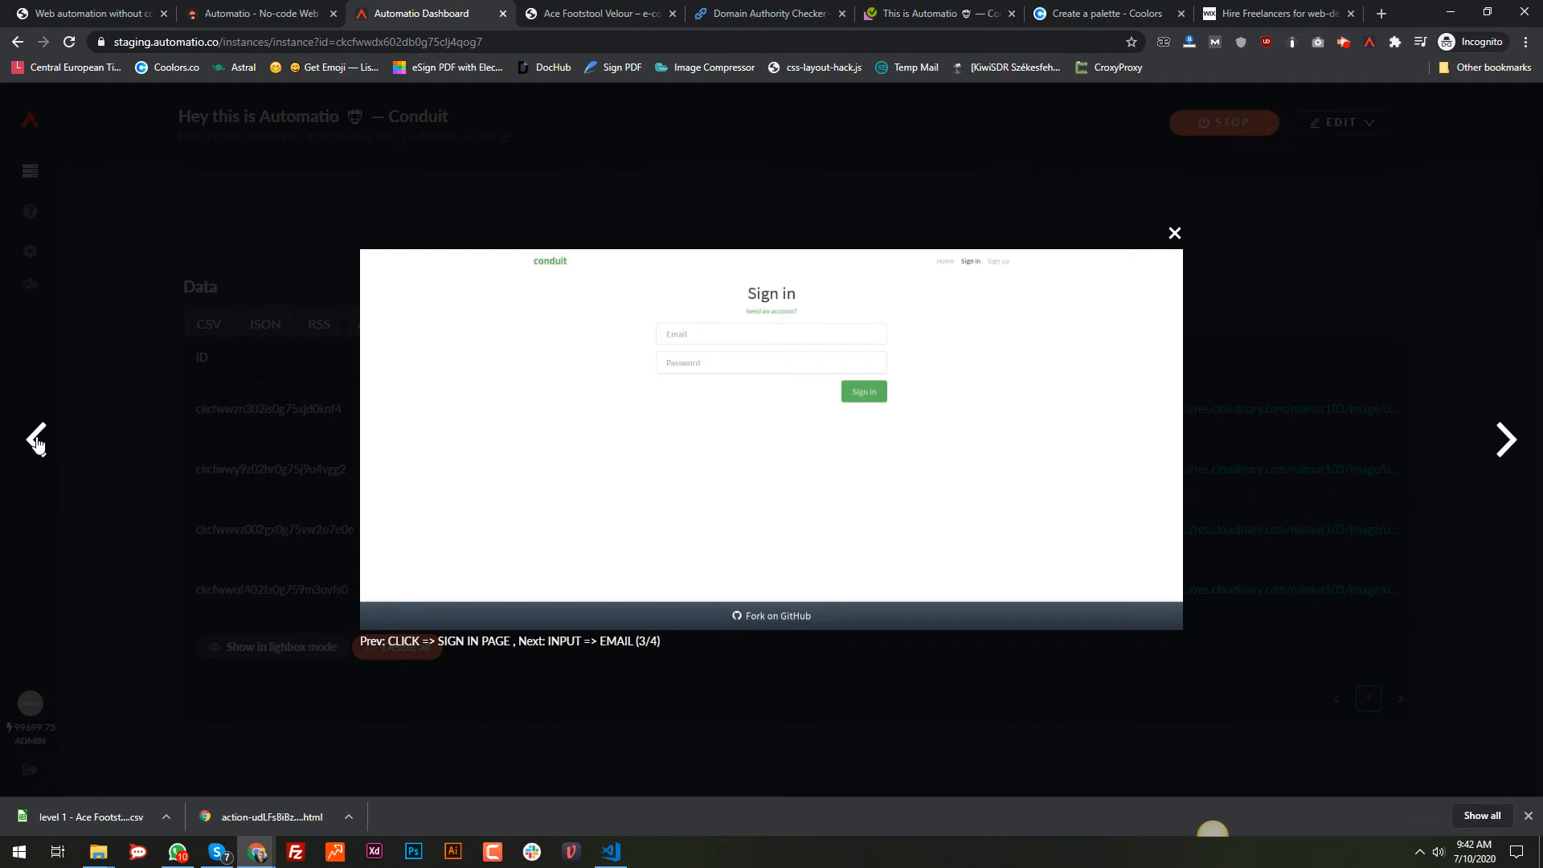
left_click(37, 442)
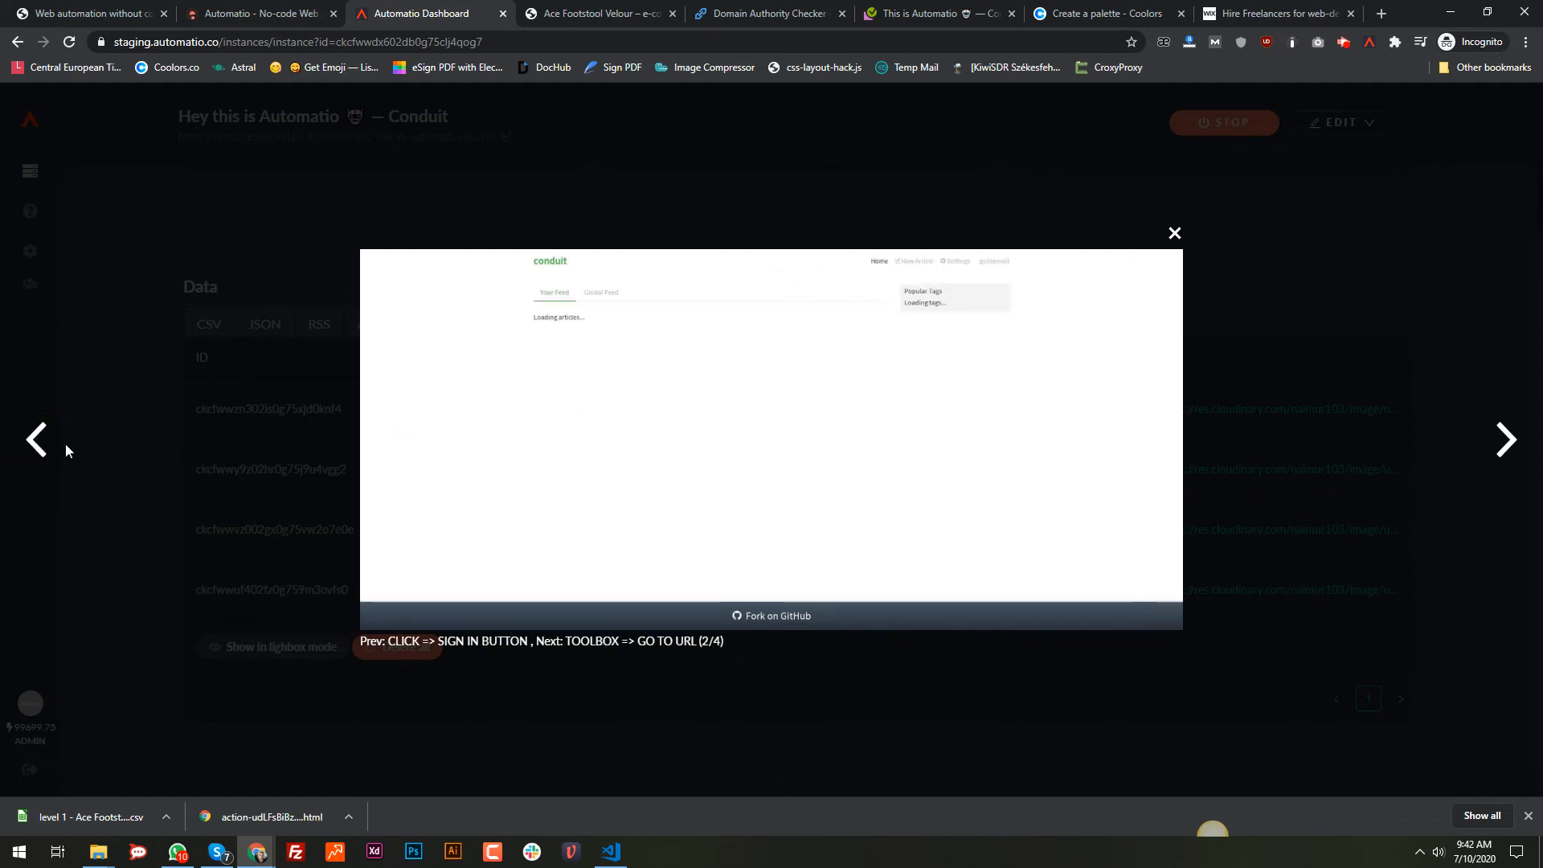
left_click(45, 441)
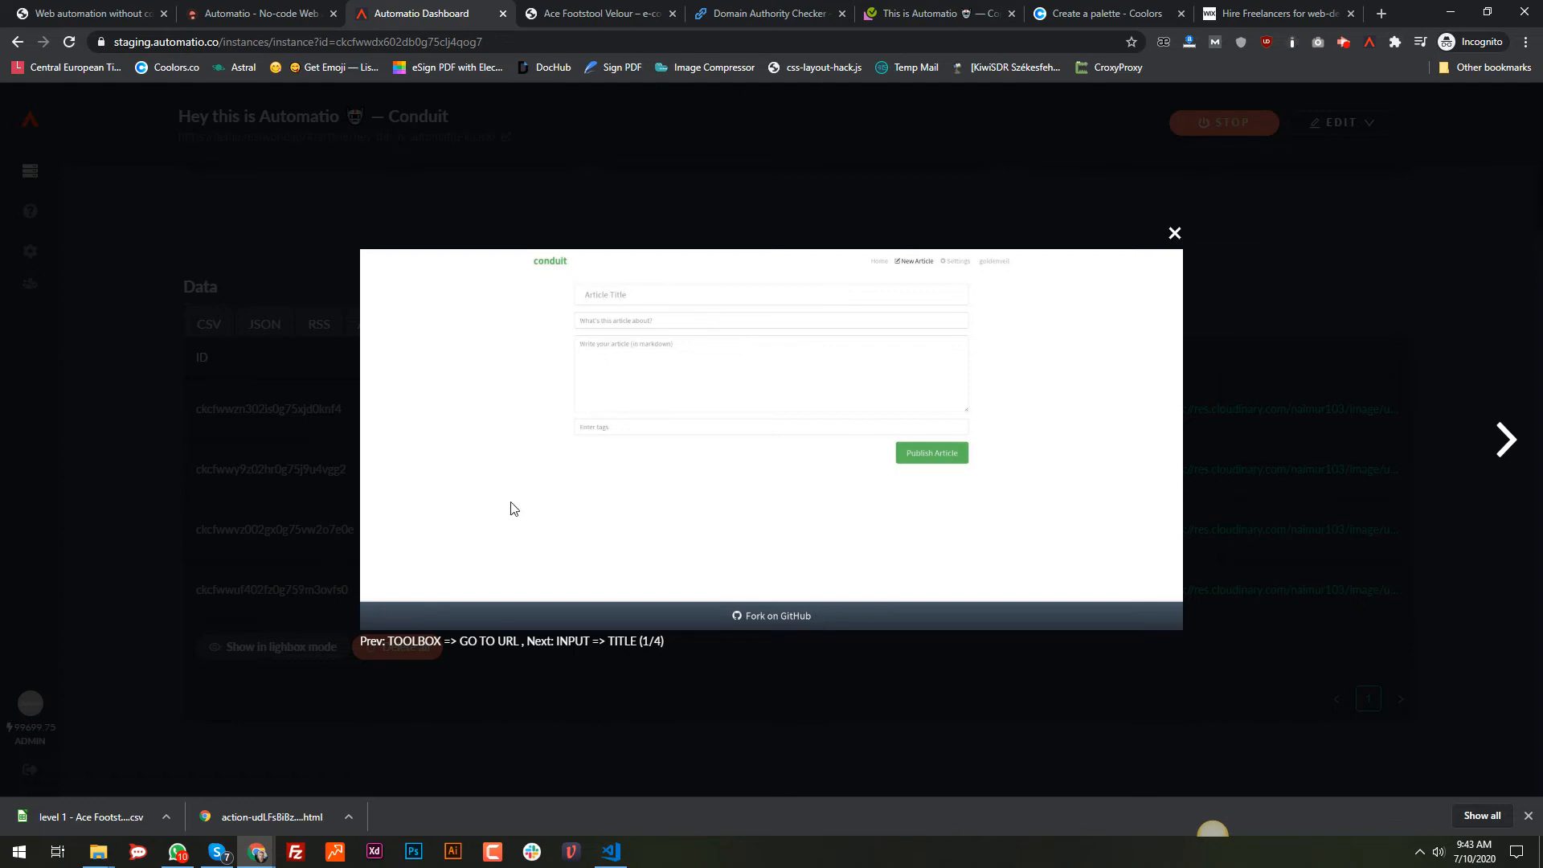
left_click(1174, 233)
Step: Check the logs for the Inputting tag message, then return to the Conduit article page
scroll(1290, 278, "up", 3)
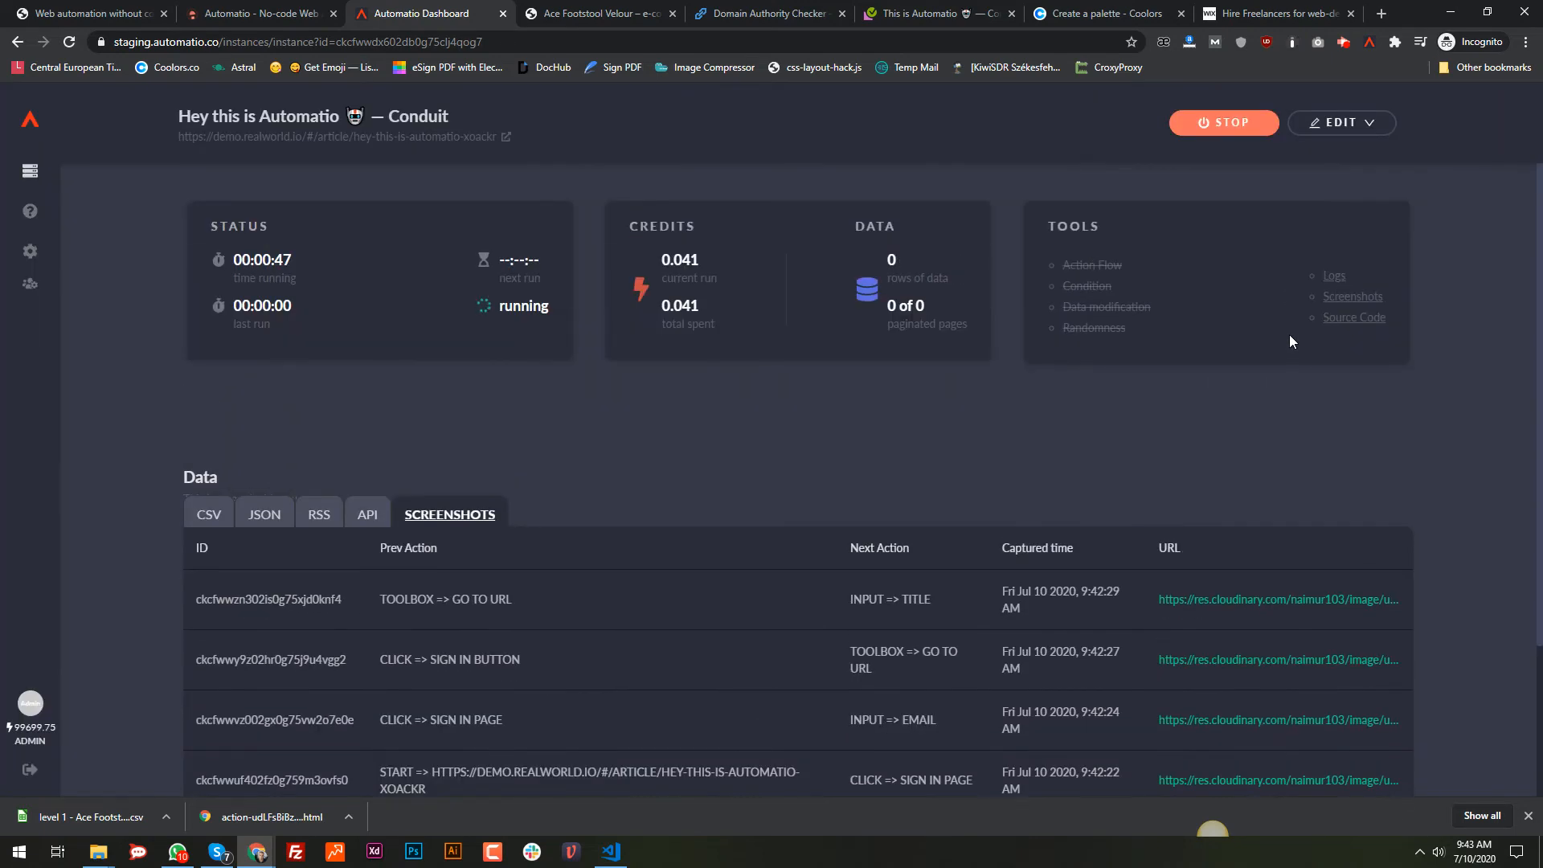
left_click(1335, 275)
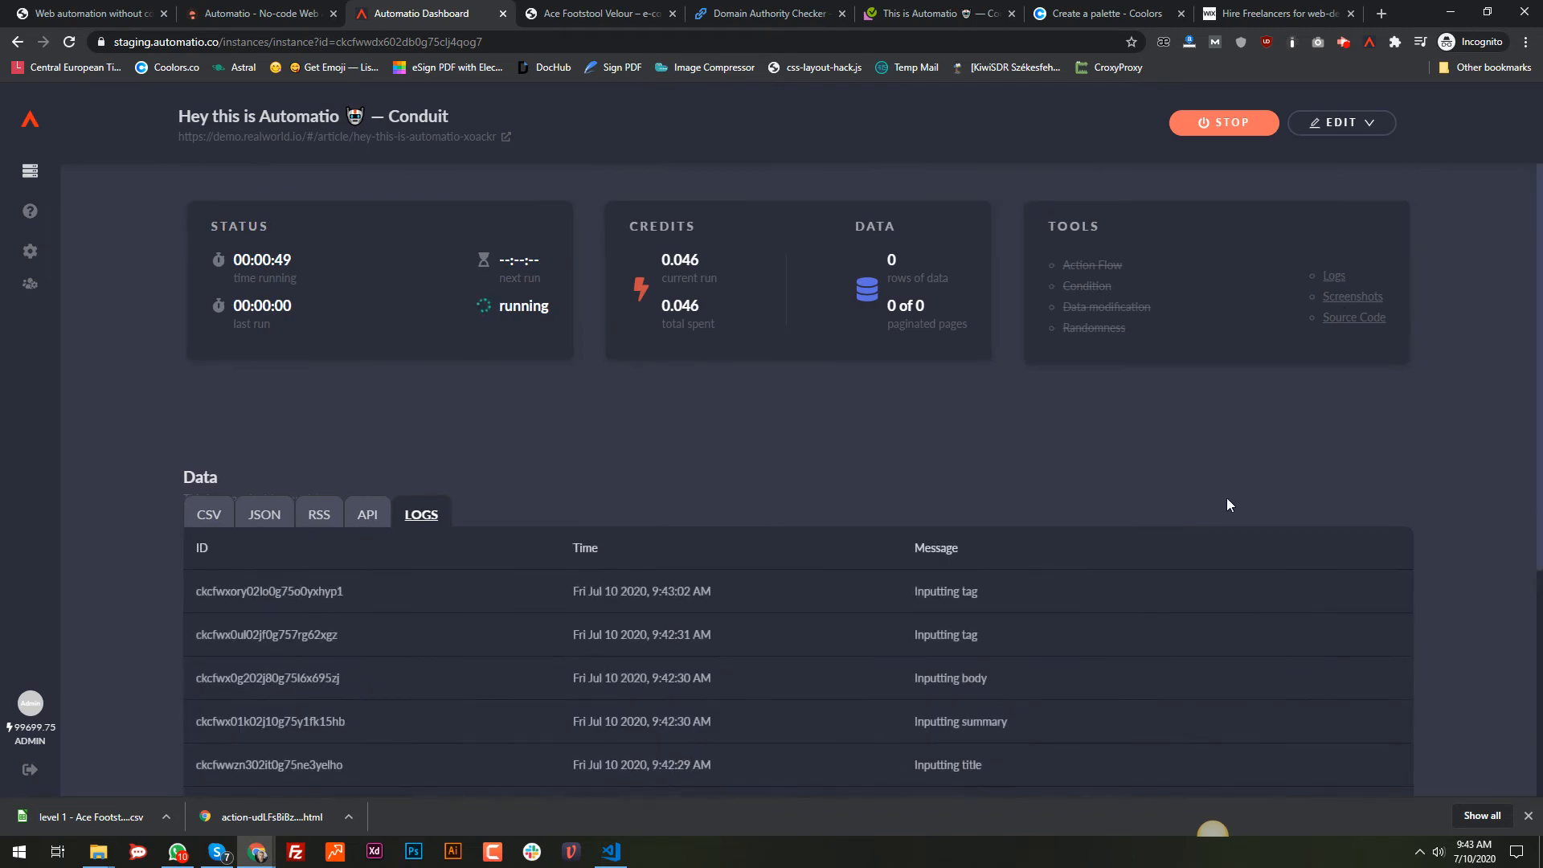
scroll(1159, 544, "down", 3)
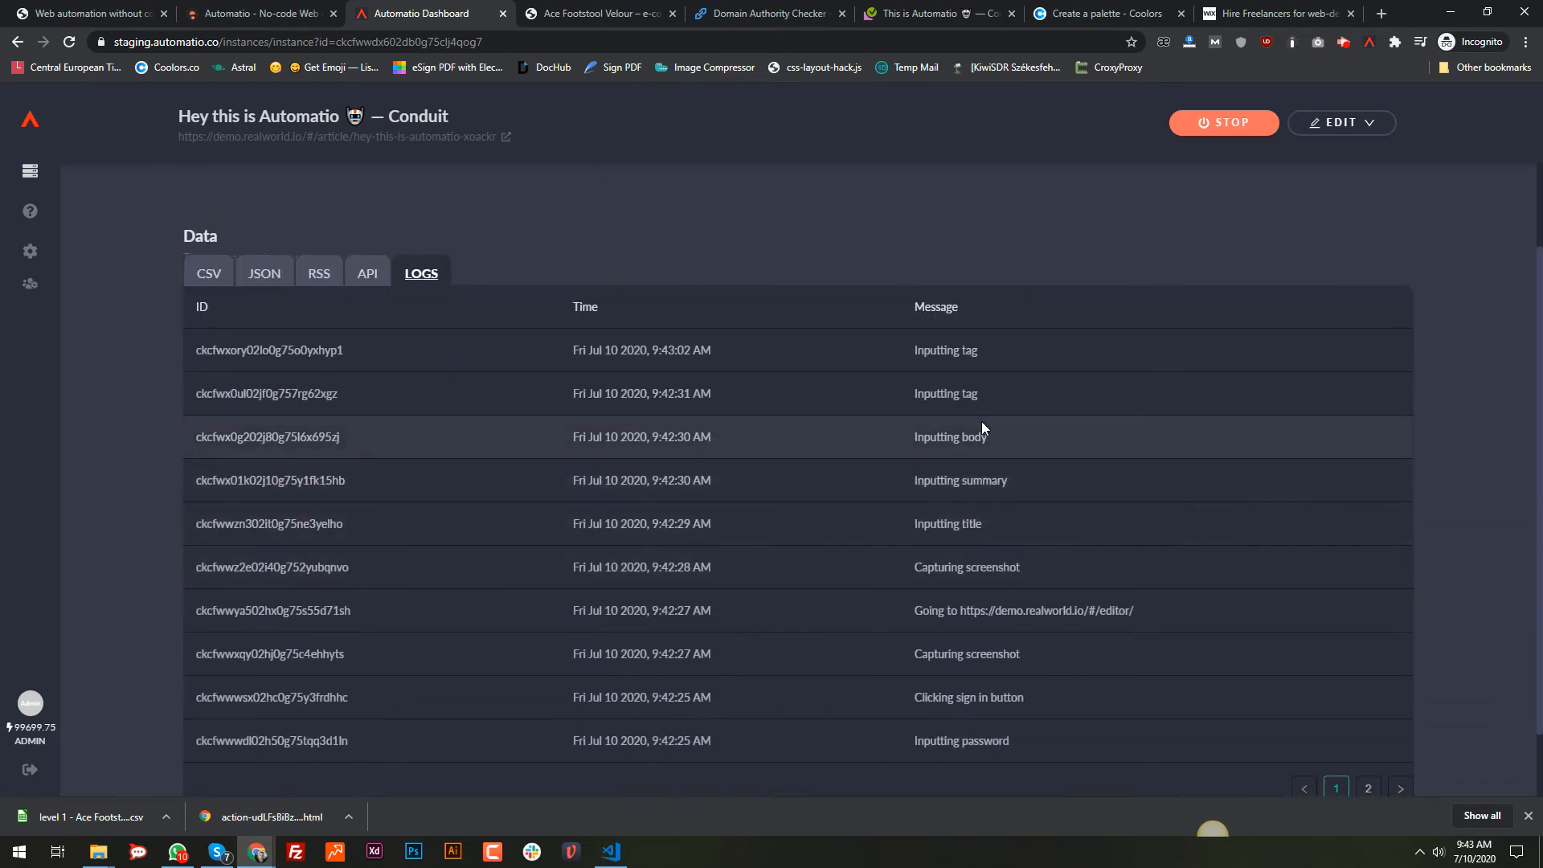
left_click_drag(979, 396, 915, 389)
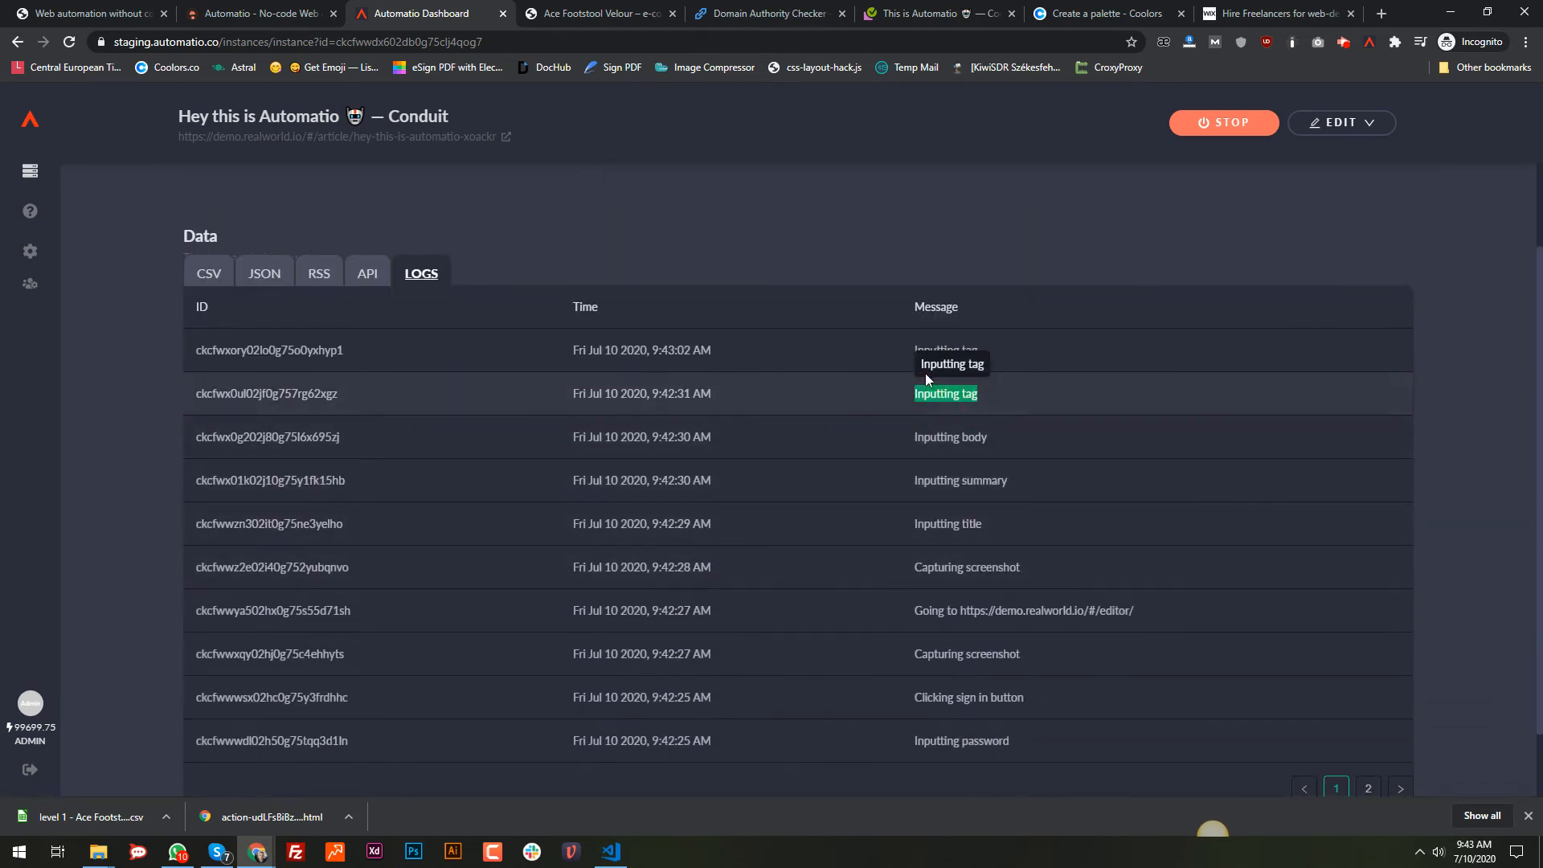
left_click(1046, 260)
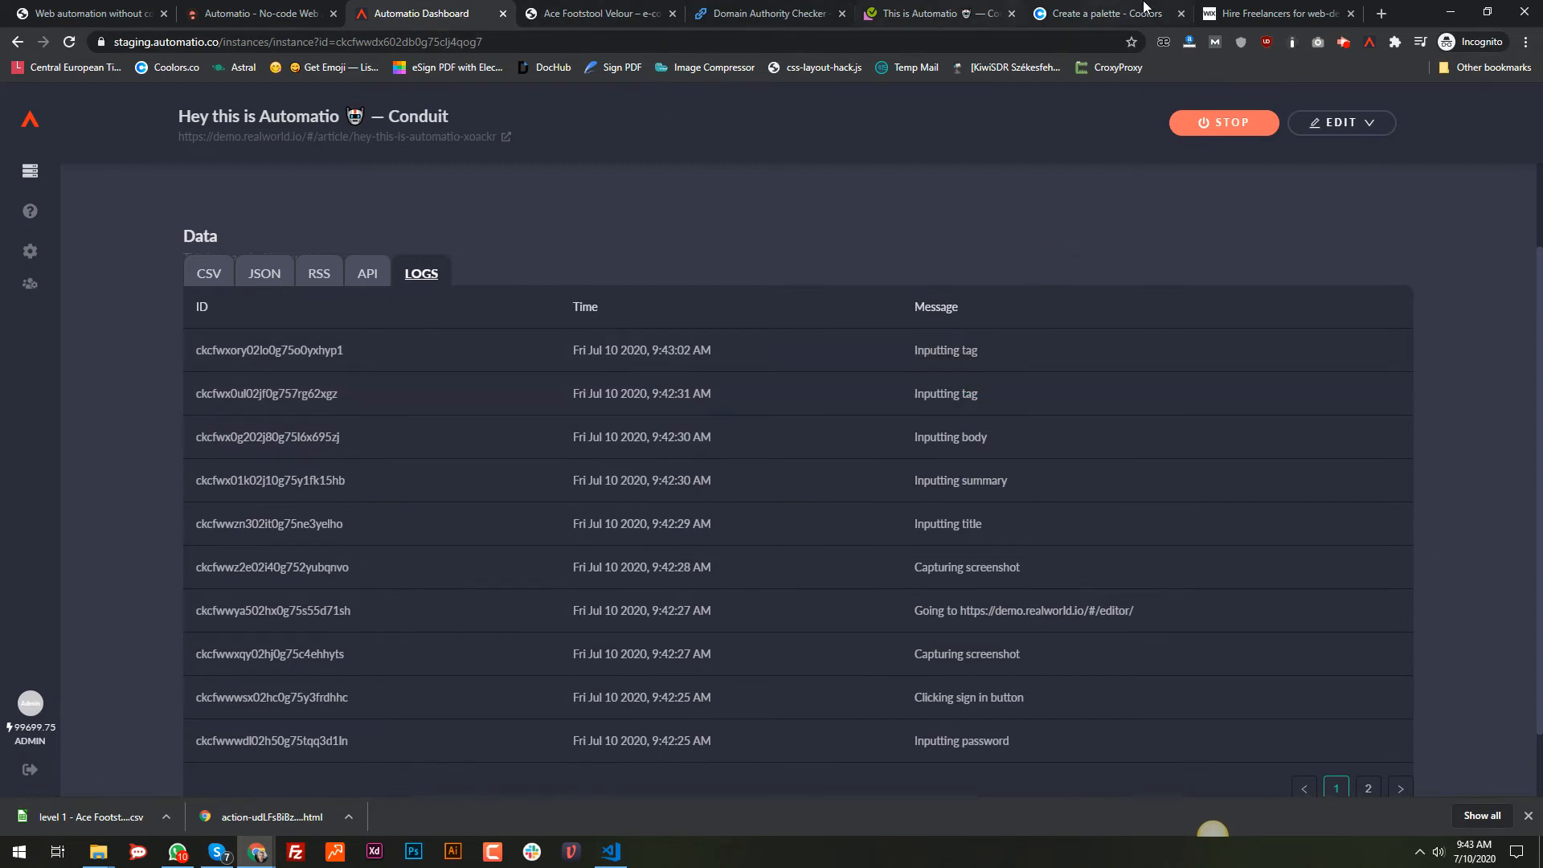
left_click(901, 8)
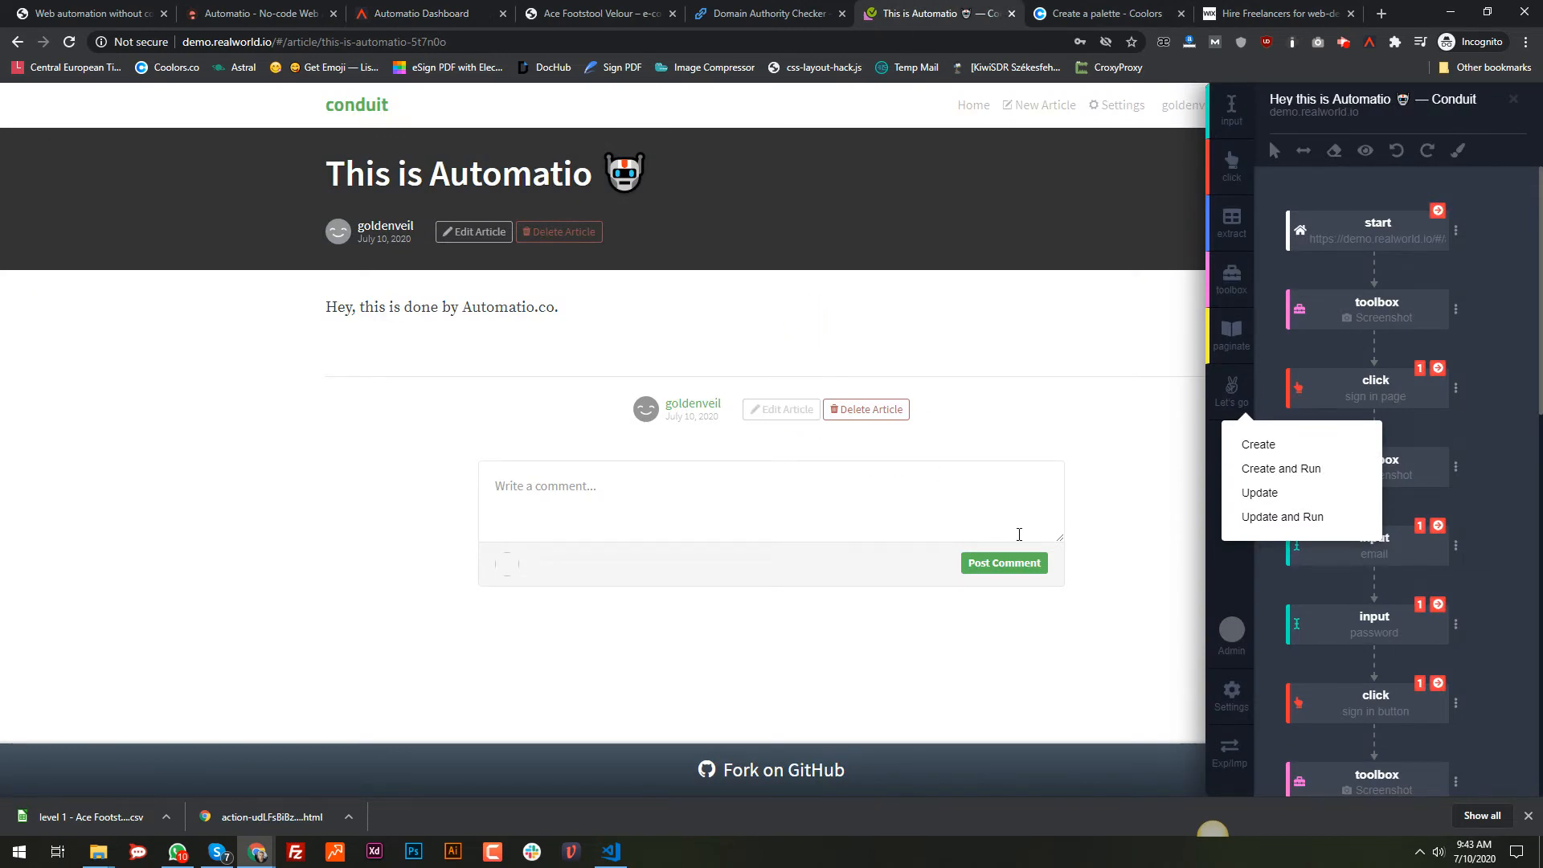
Step: Delete the test article and re-test the tag step on the new article's Tags field
left_click(858, 411)
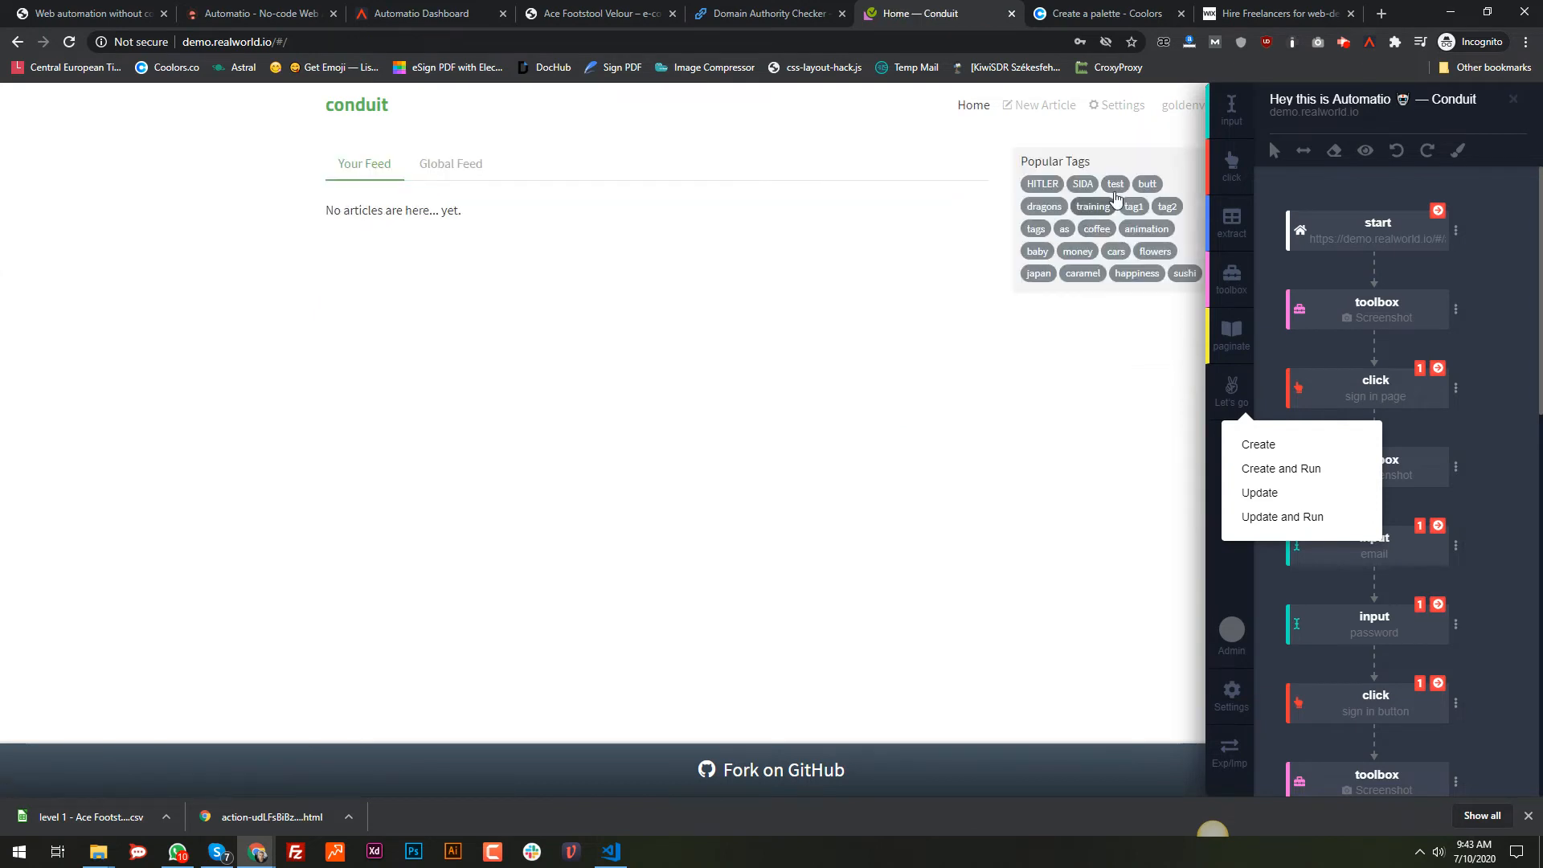
left_click(1042, 105)
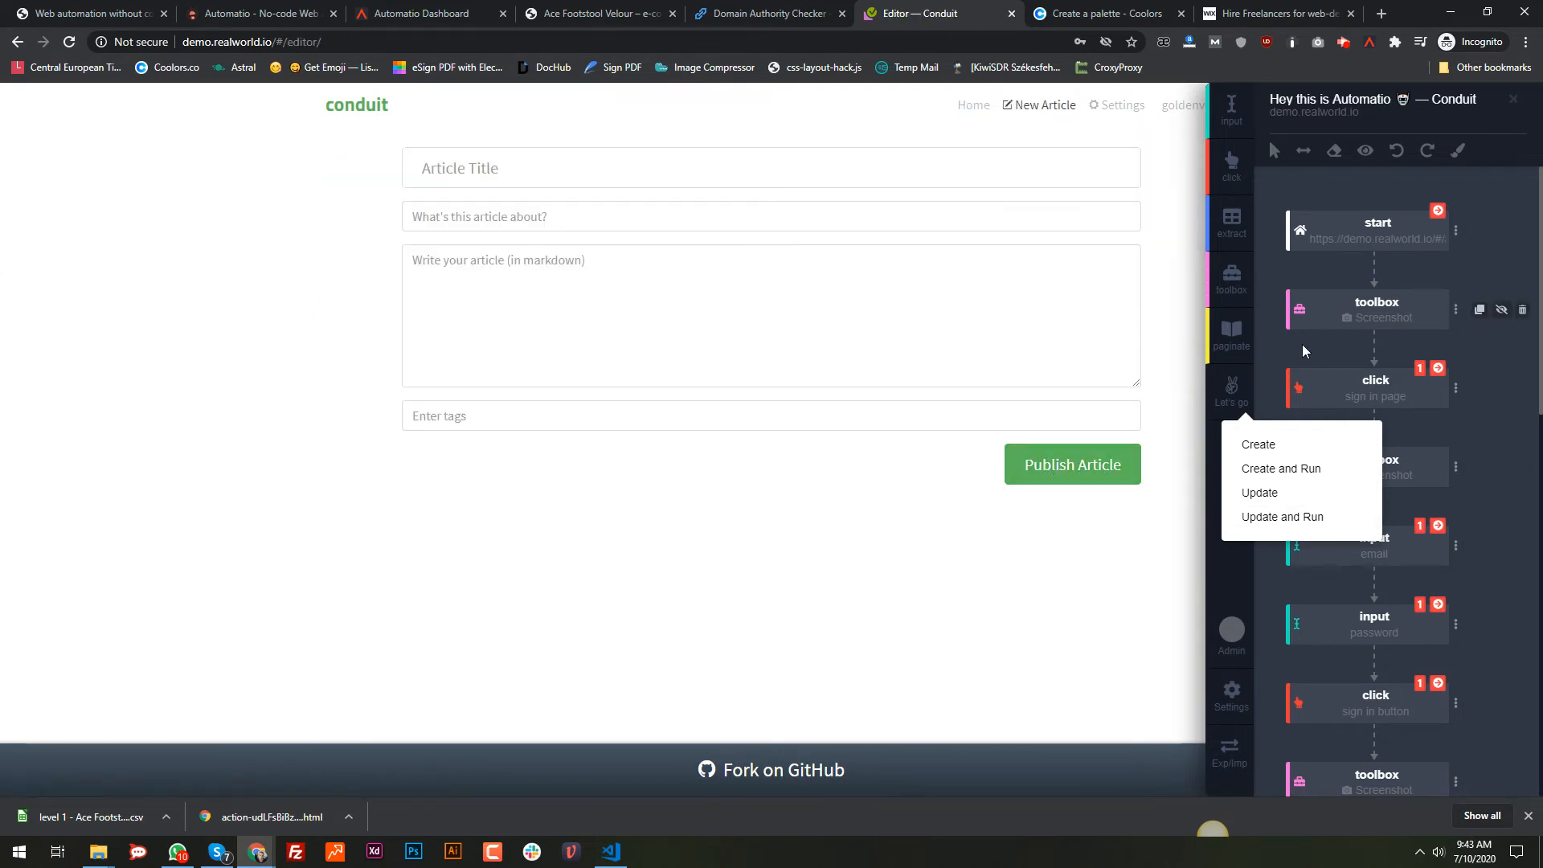
scroll(1411, 613, "down", 5)
scroll(1418, 608, "down", 3)
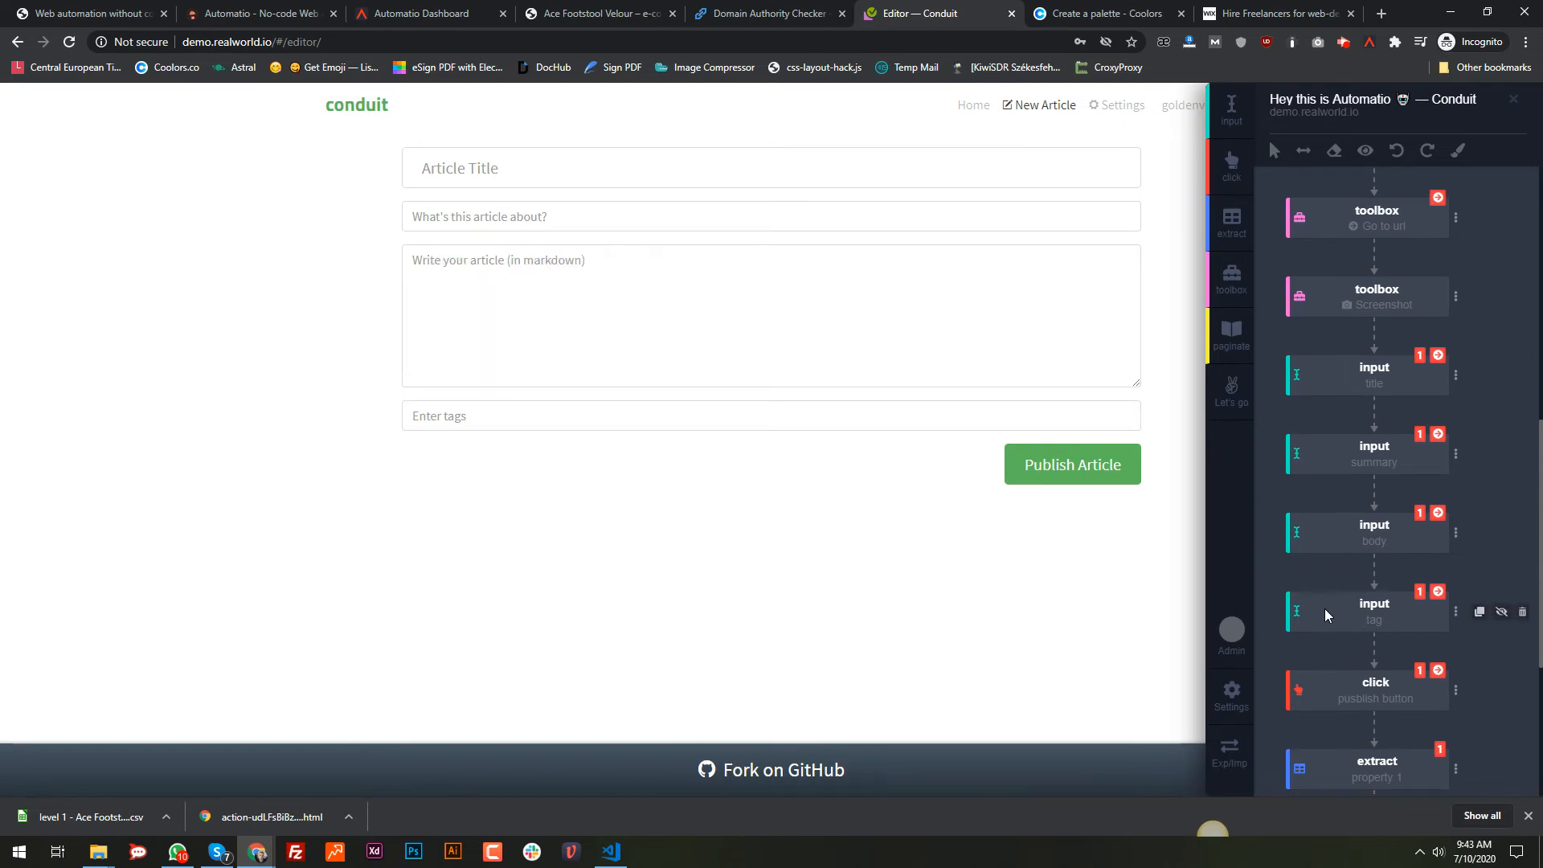
left_click(1424, 596)
left_click(1465, 576)
left_click(1438, 593)
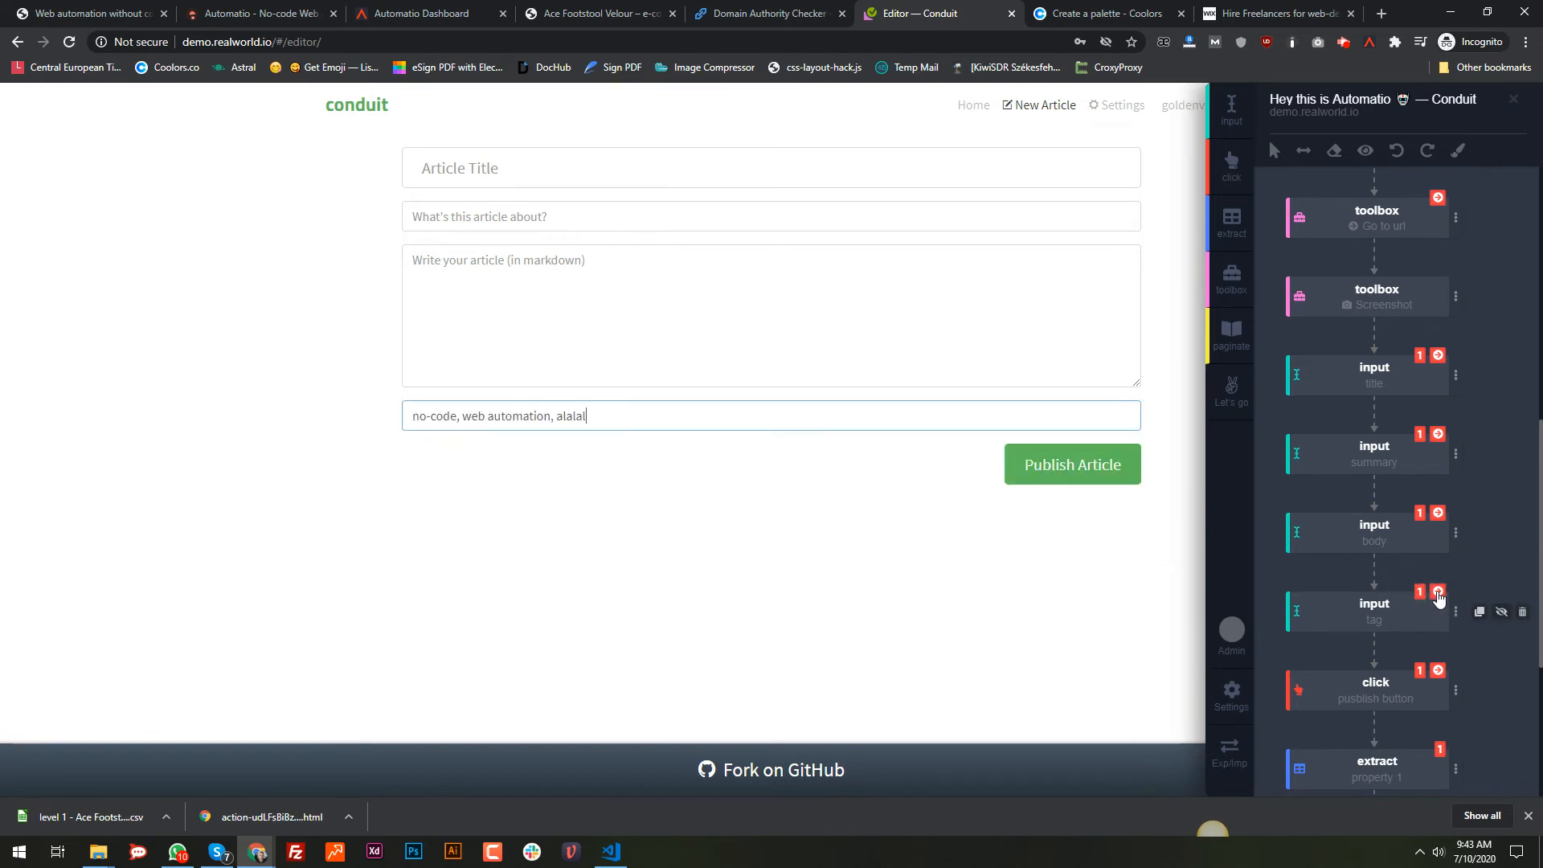
Step: Update the bot, run it again, and watch it queue in the Dashboard
left_click(1235, 418)
left_click(1266, 518)
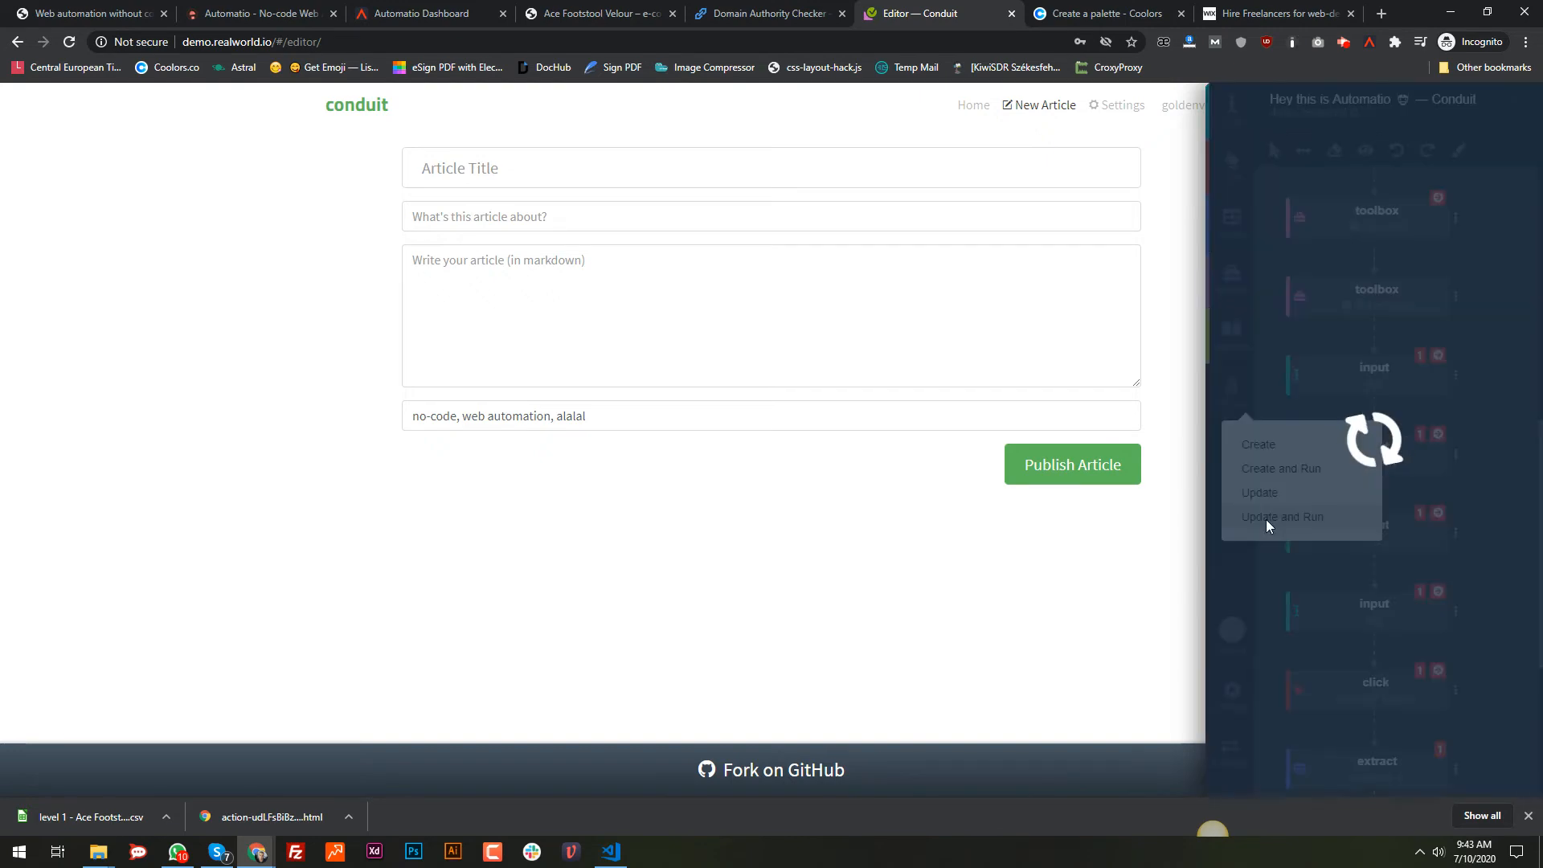
left_click(471, 11)
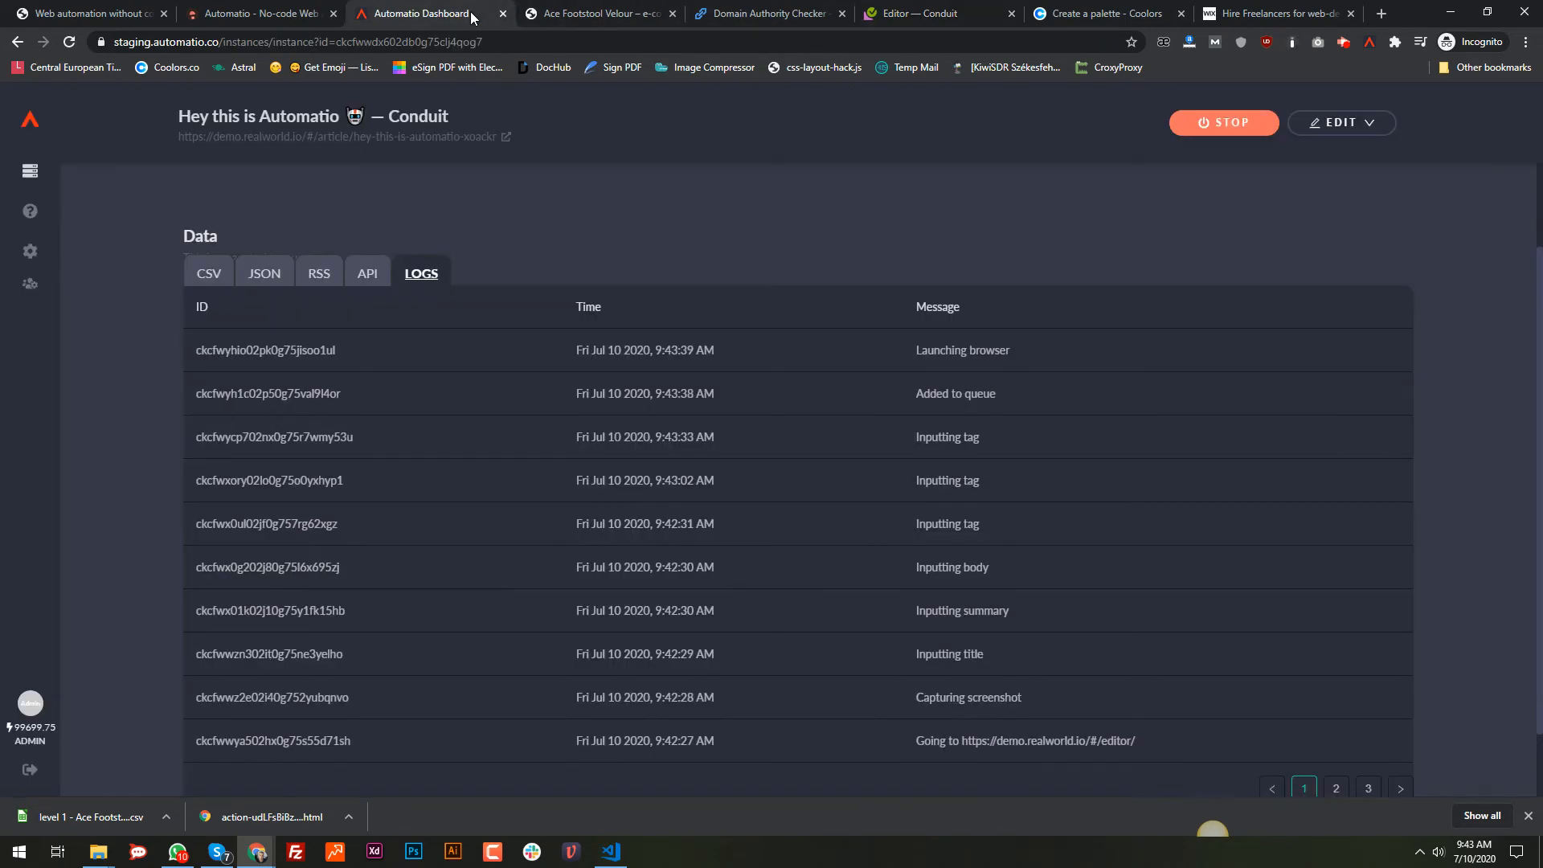
Step: Review the rerun's captured screenshot full size
scroll(1281, 283, "up", 3)
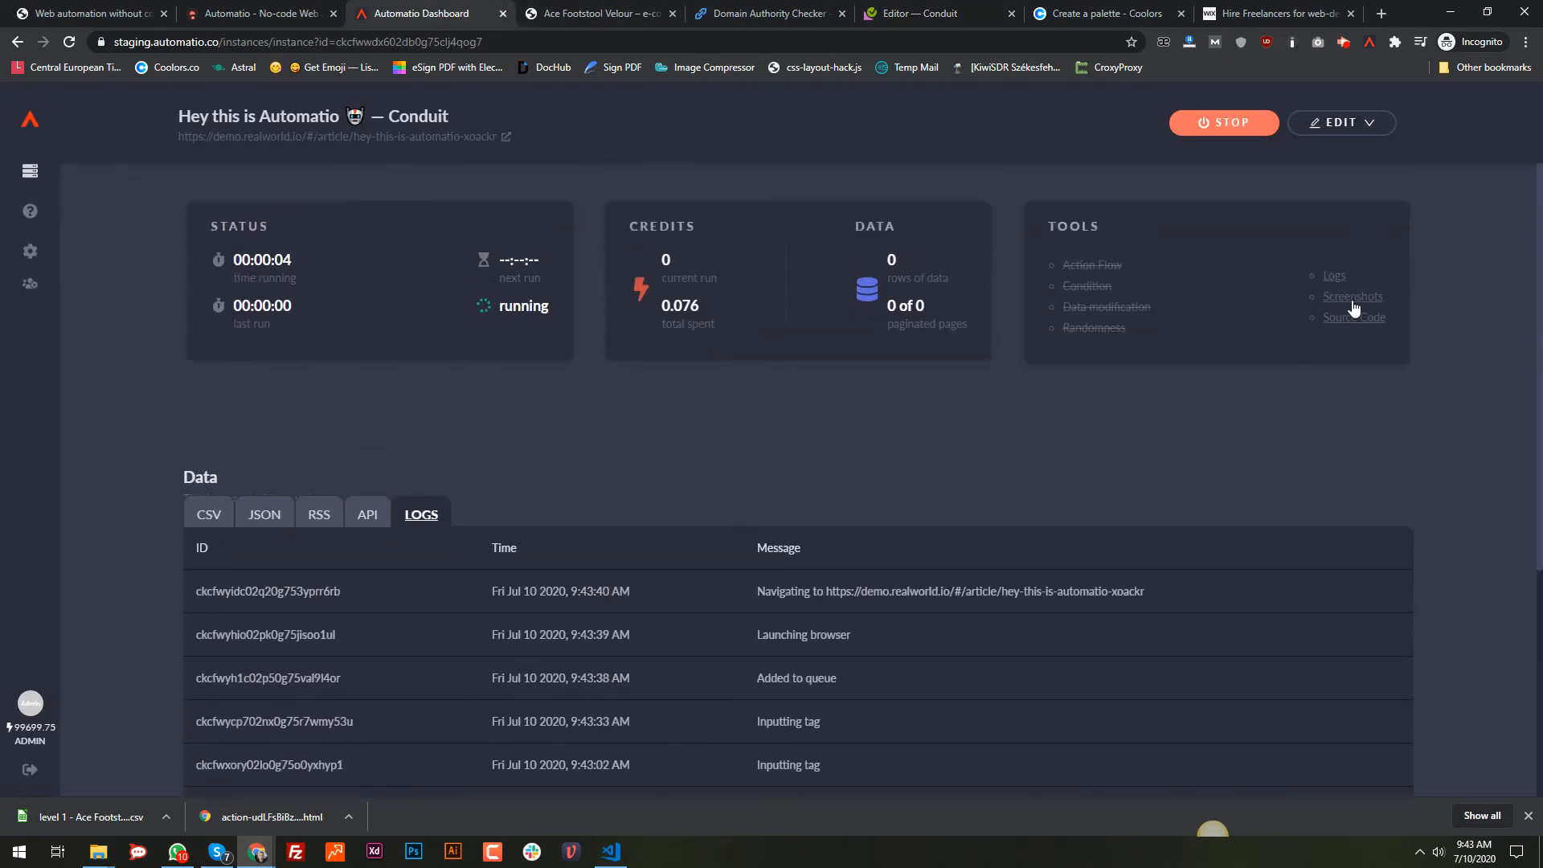
left_click(1354, 307)
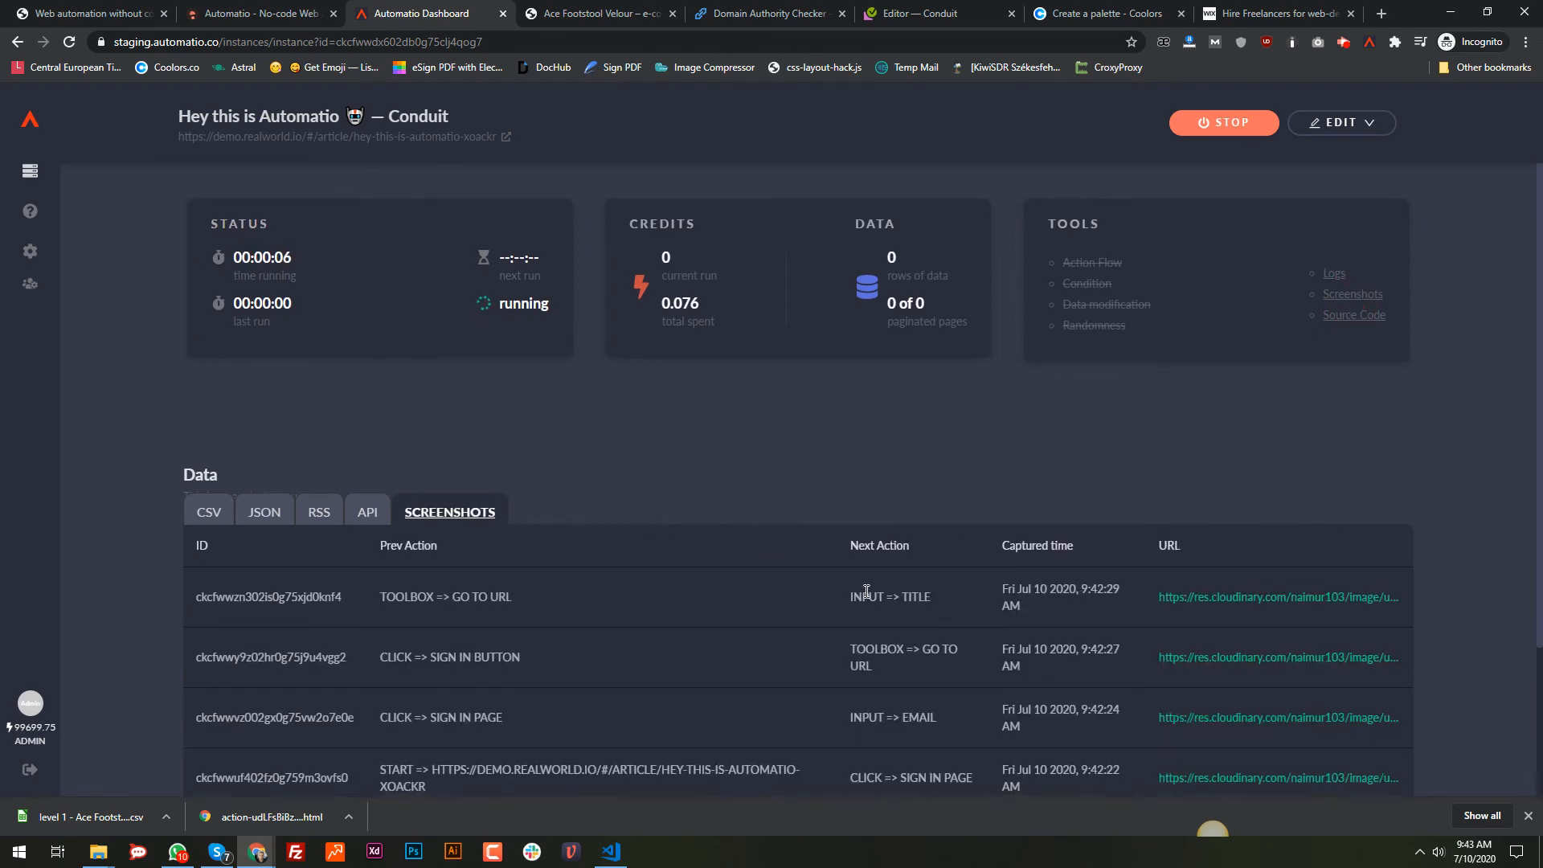
scroll(563, 603, "down", 2)
left_click(277, 649)
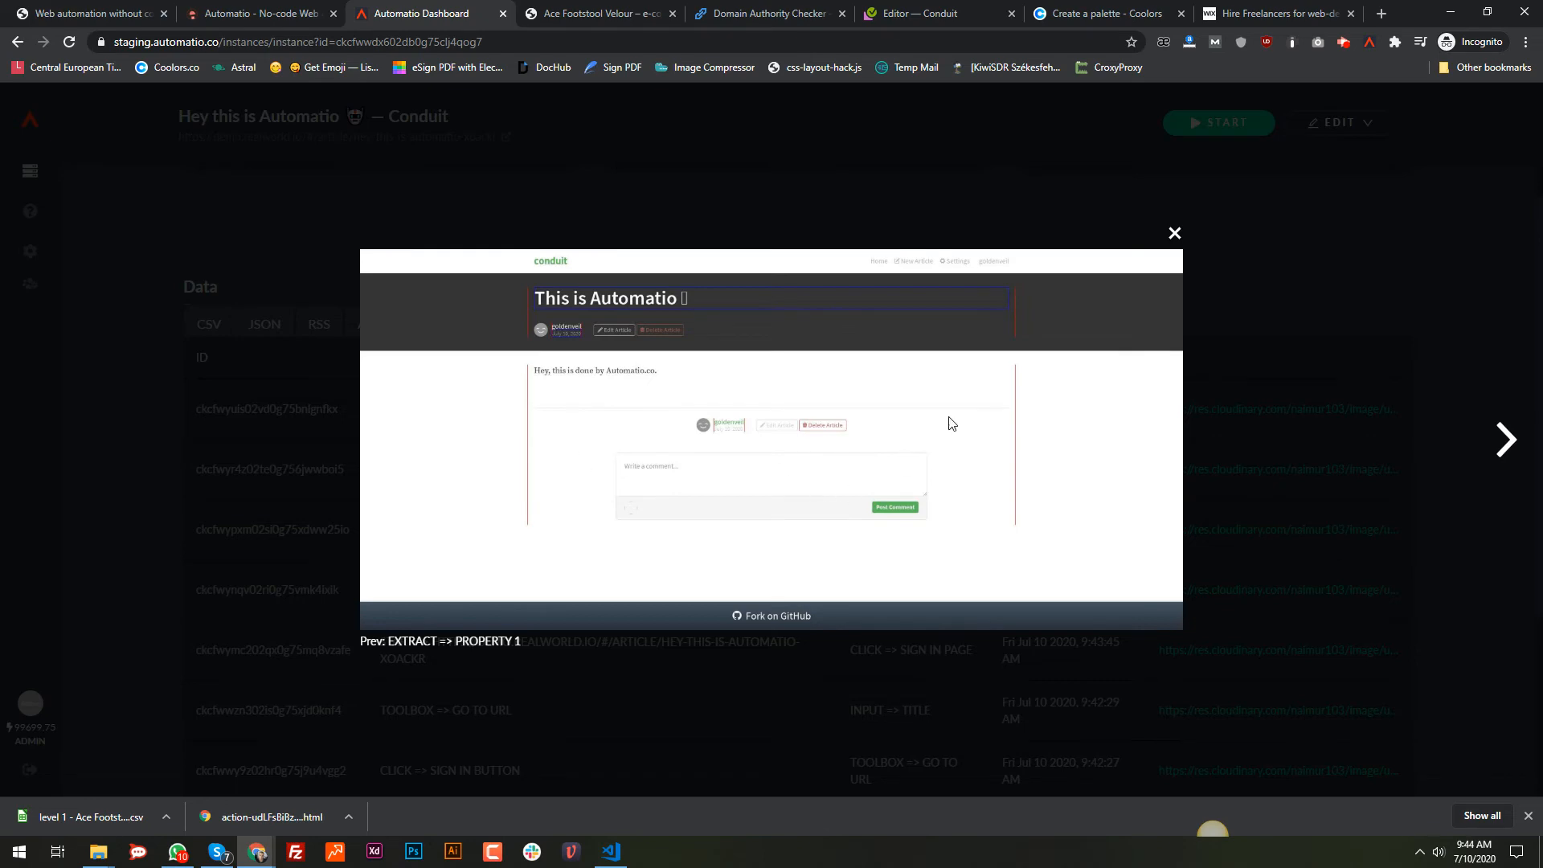
left_click(1173, 233)
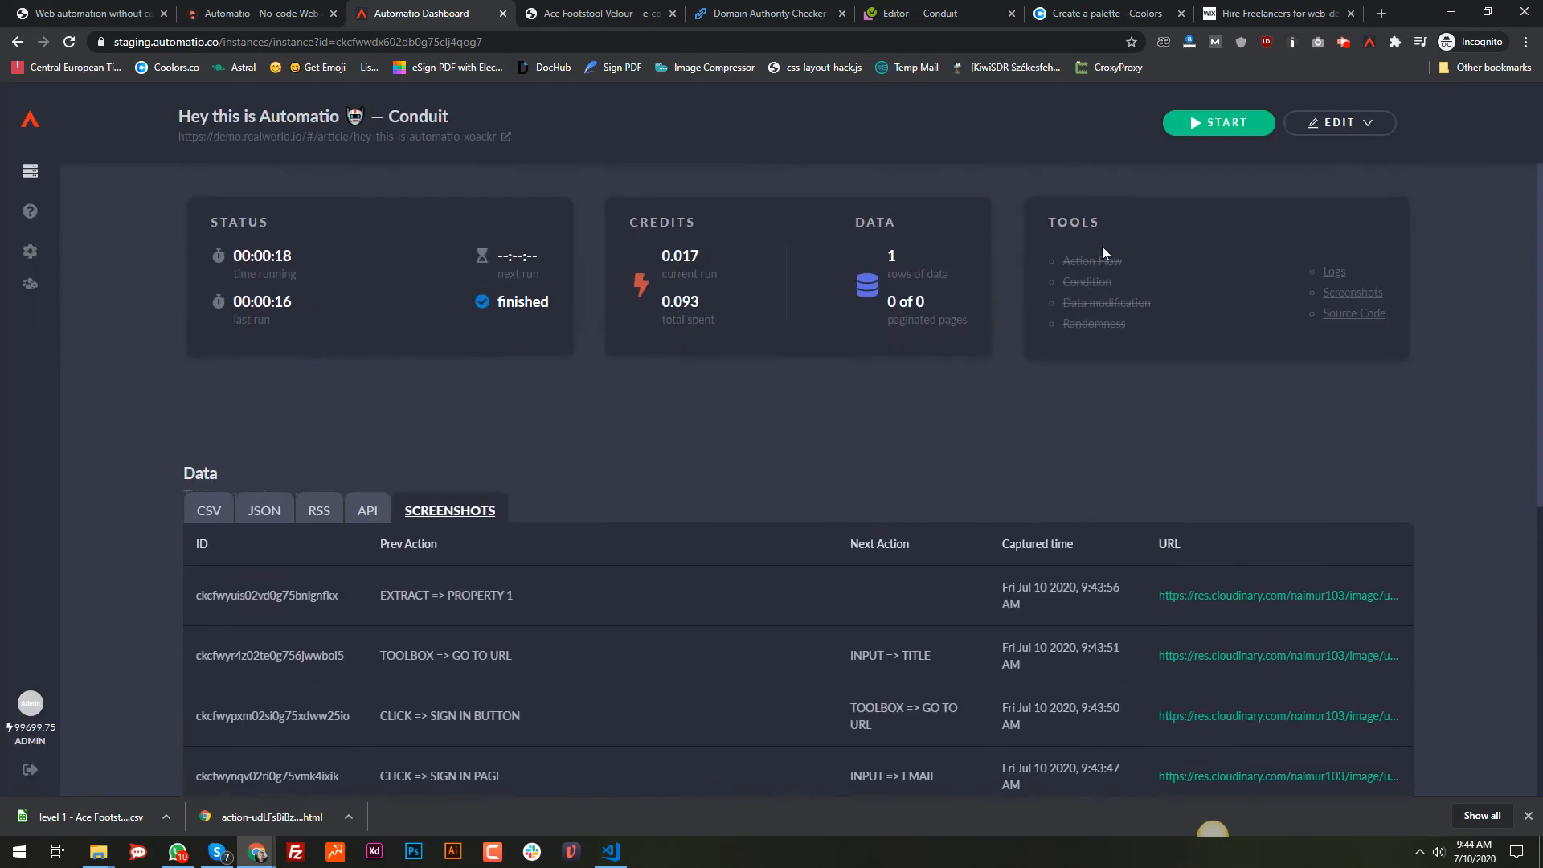
Step: Confirm the CSV row holds This is Automatio and July 10, 2020, then return to the Conduit editor
left_click_drag(544, 312, 471, 304)
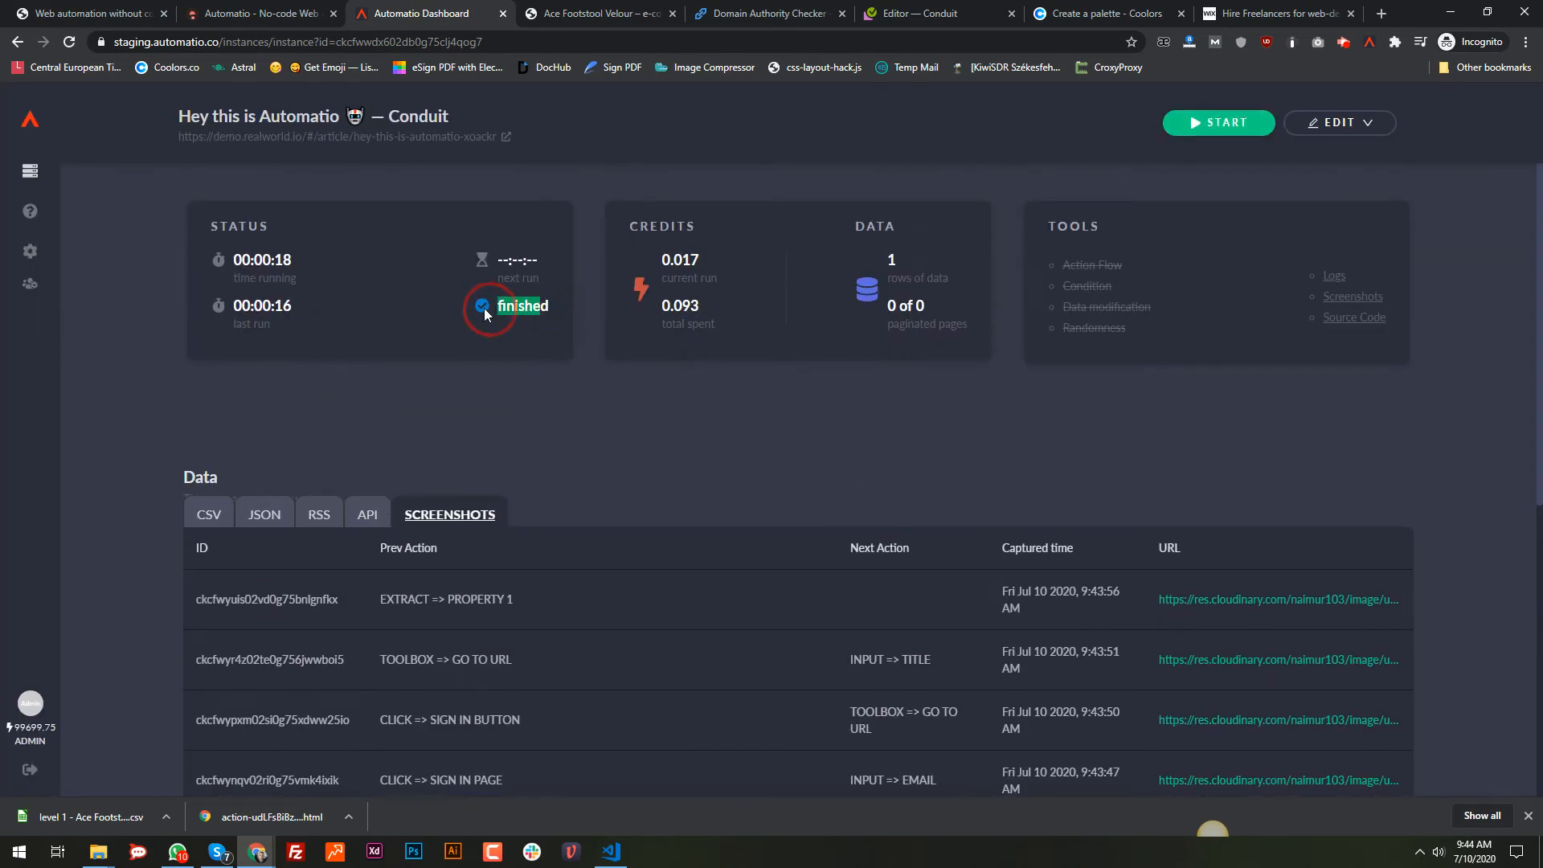
left_click(200, 529)
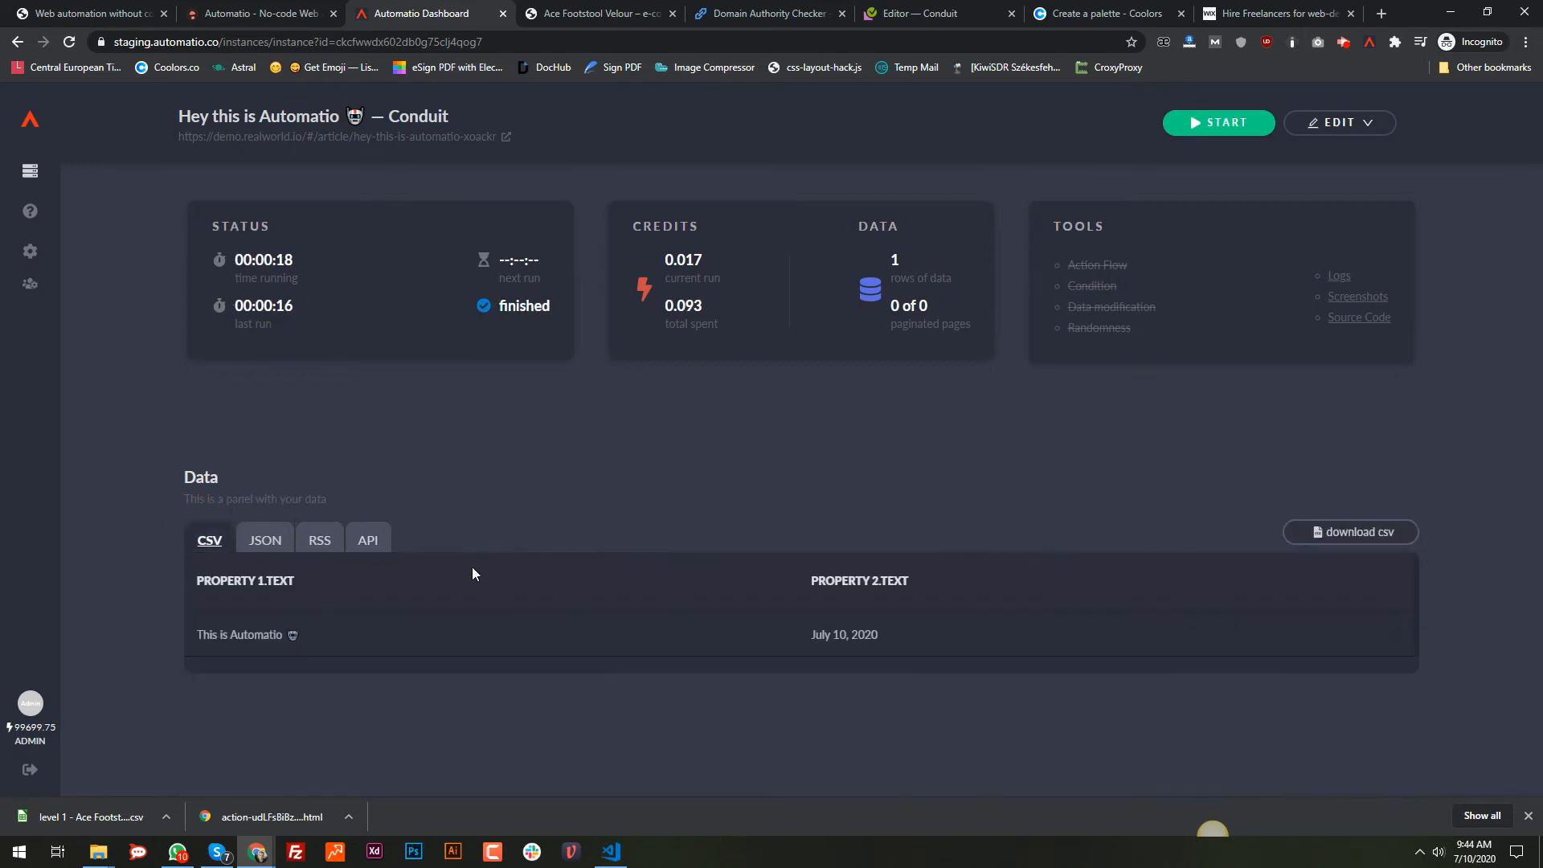
left_click_drag(974, 640, 514, 659)
left_click(239, 636)
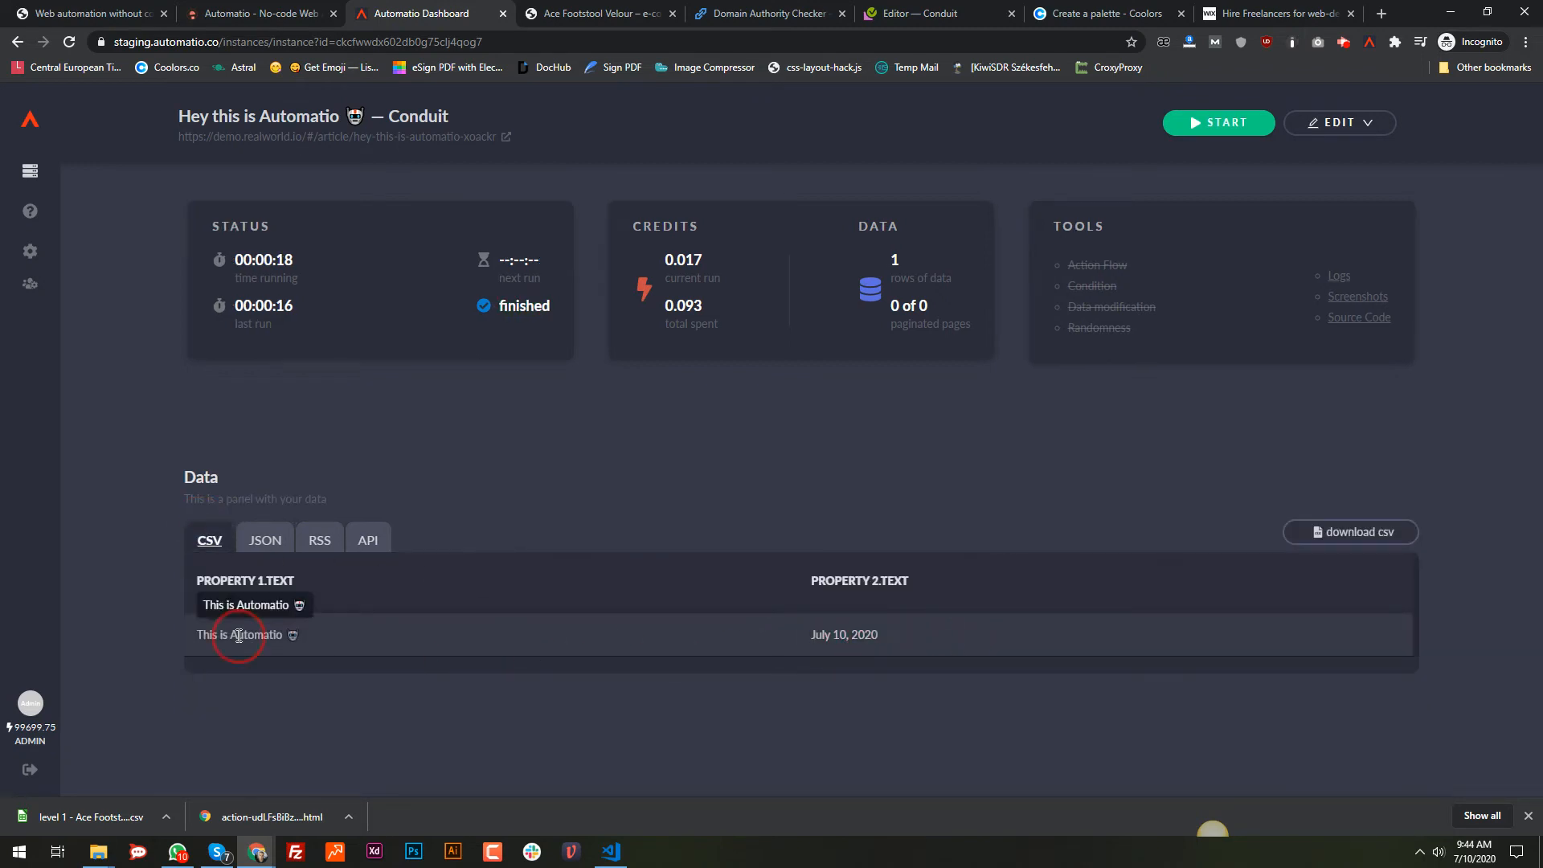
left_click_drag(916, 635, 787, 645)
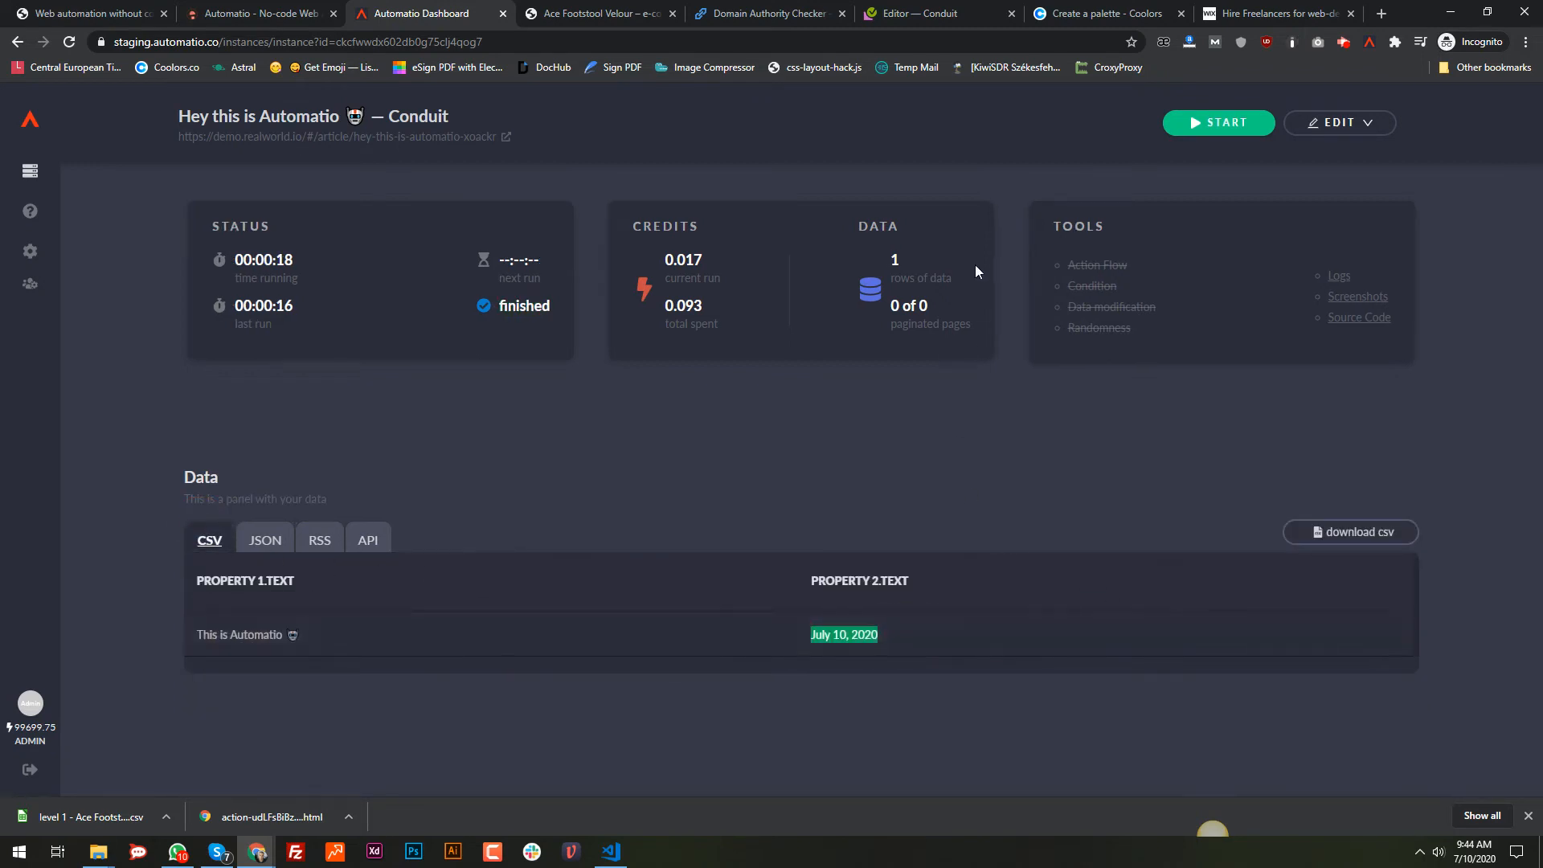
left_click(956, 10)
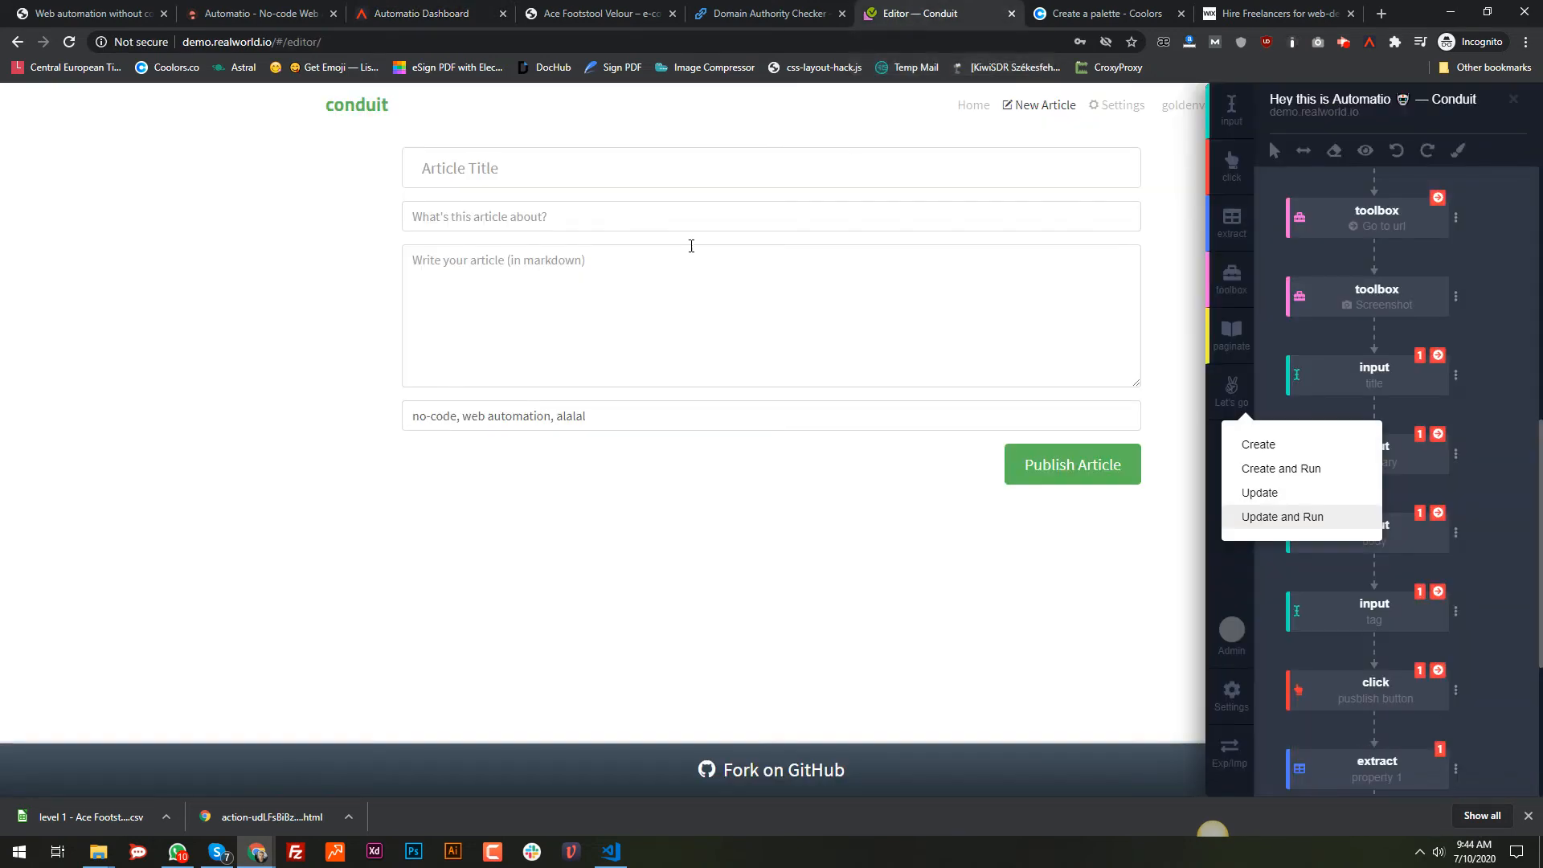
Step: Check the Conduit global feed for the This is Automatio article, then move to the Coolors tab
left_click(969, 108)
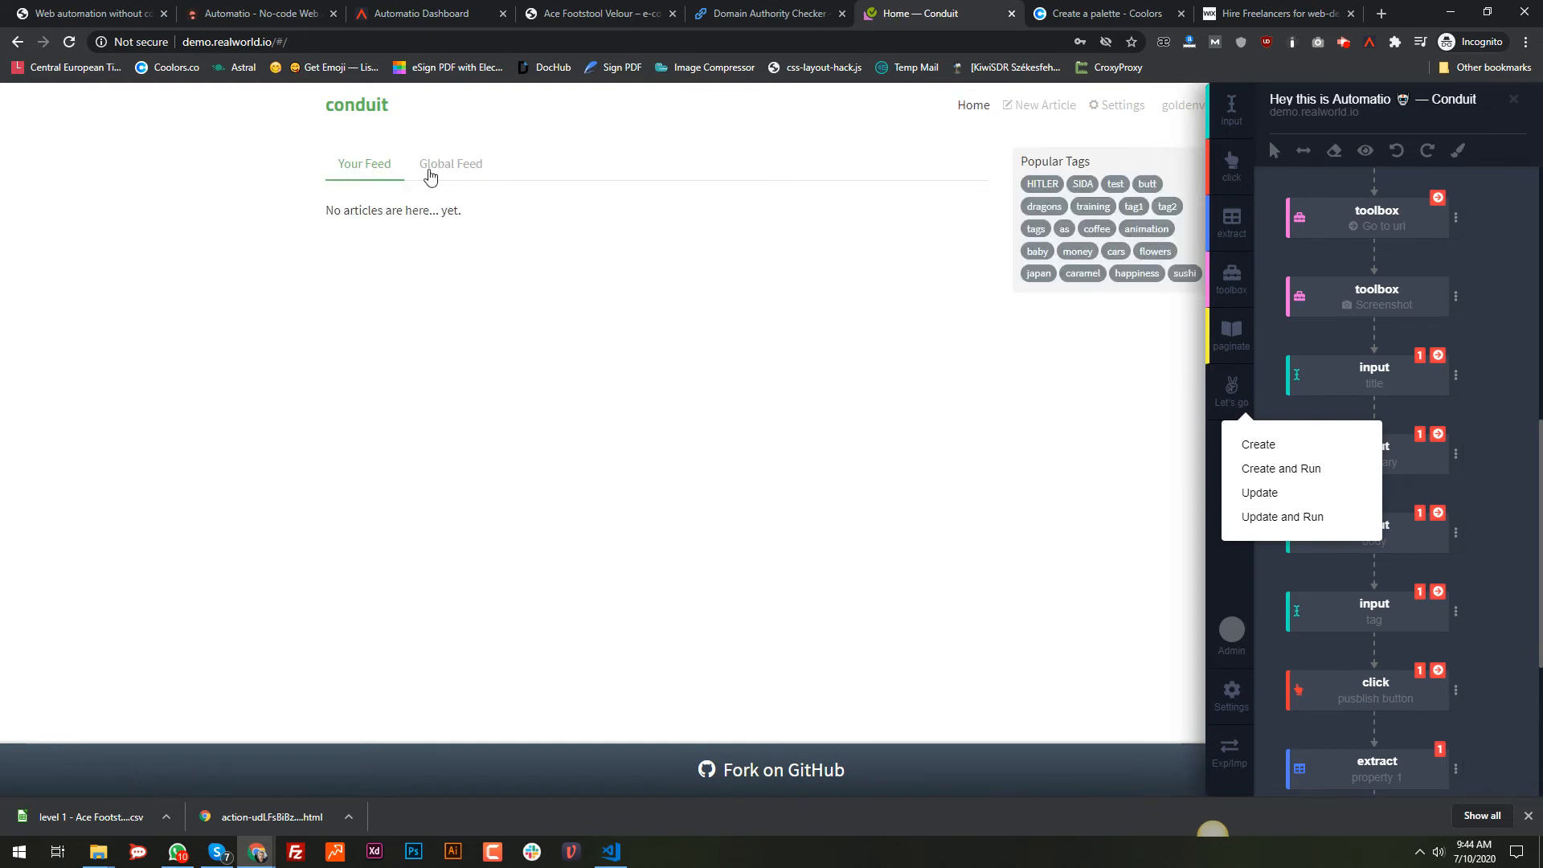
left_click(454, 173)
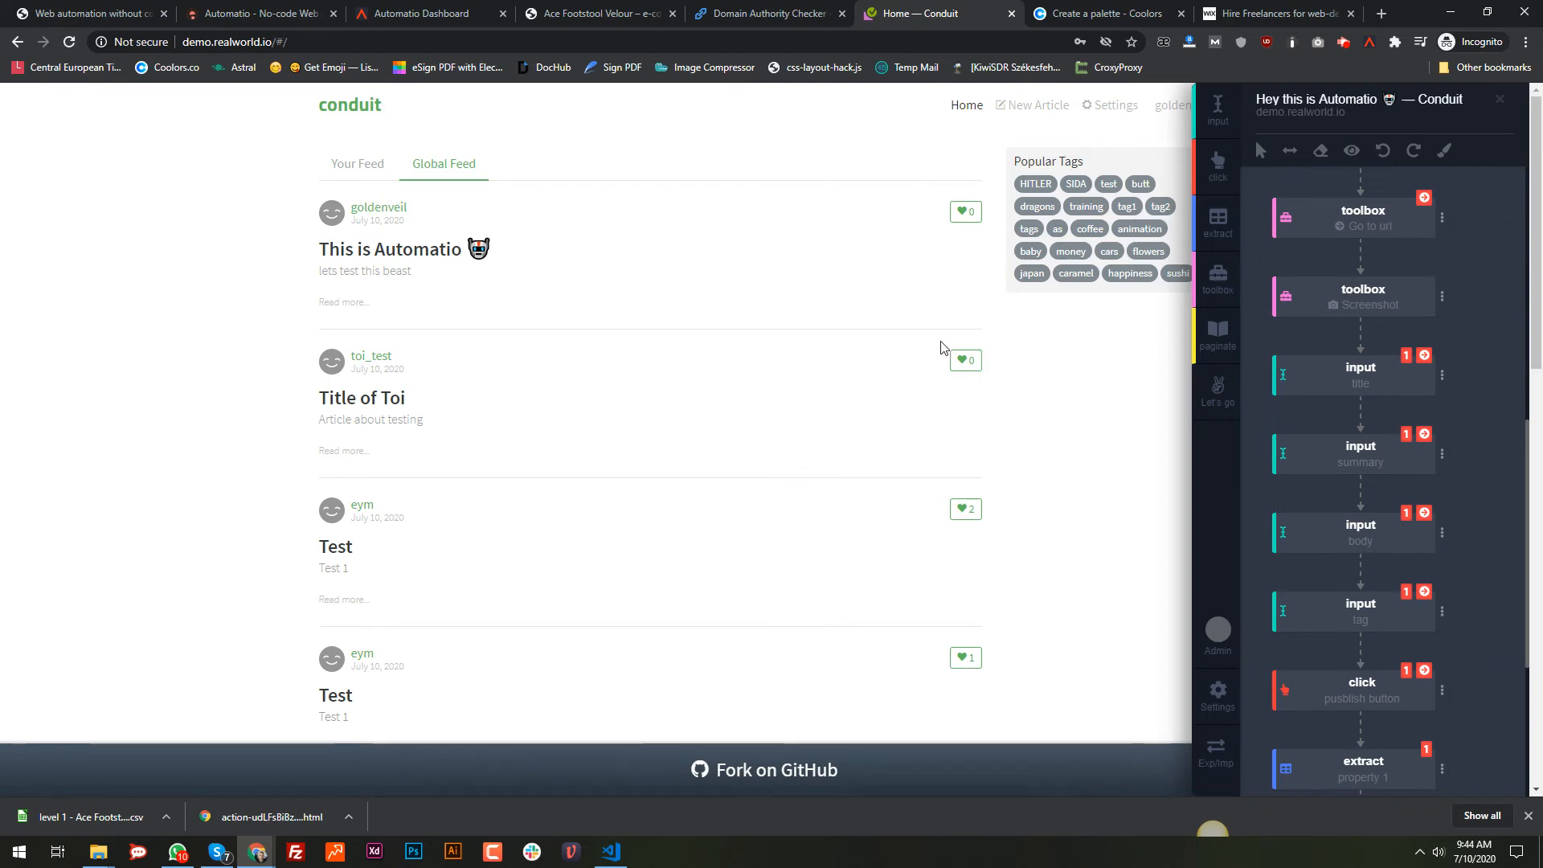
scroll(924, 349, "down", 6)
scroll(902, 350, "up", 5)
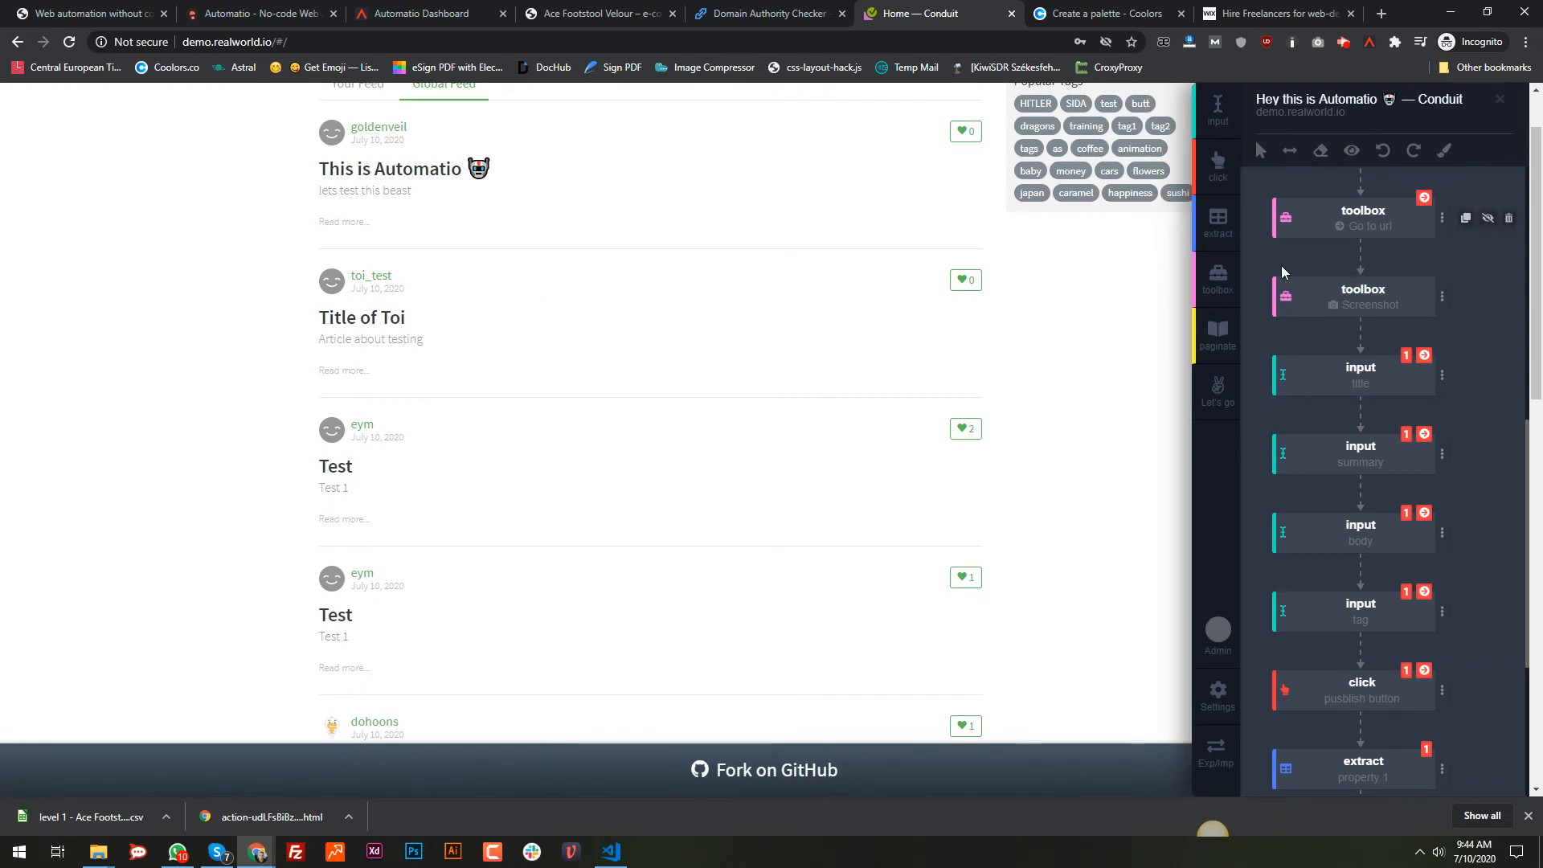
scroll(1281, 265, "up", 4)
scroll(1281, 272, "up", 4)
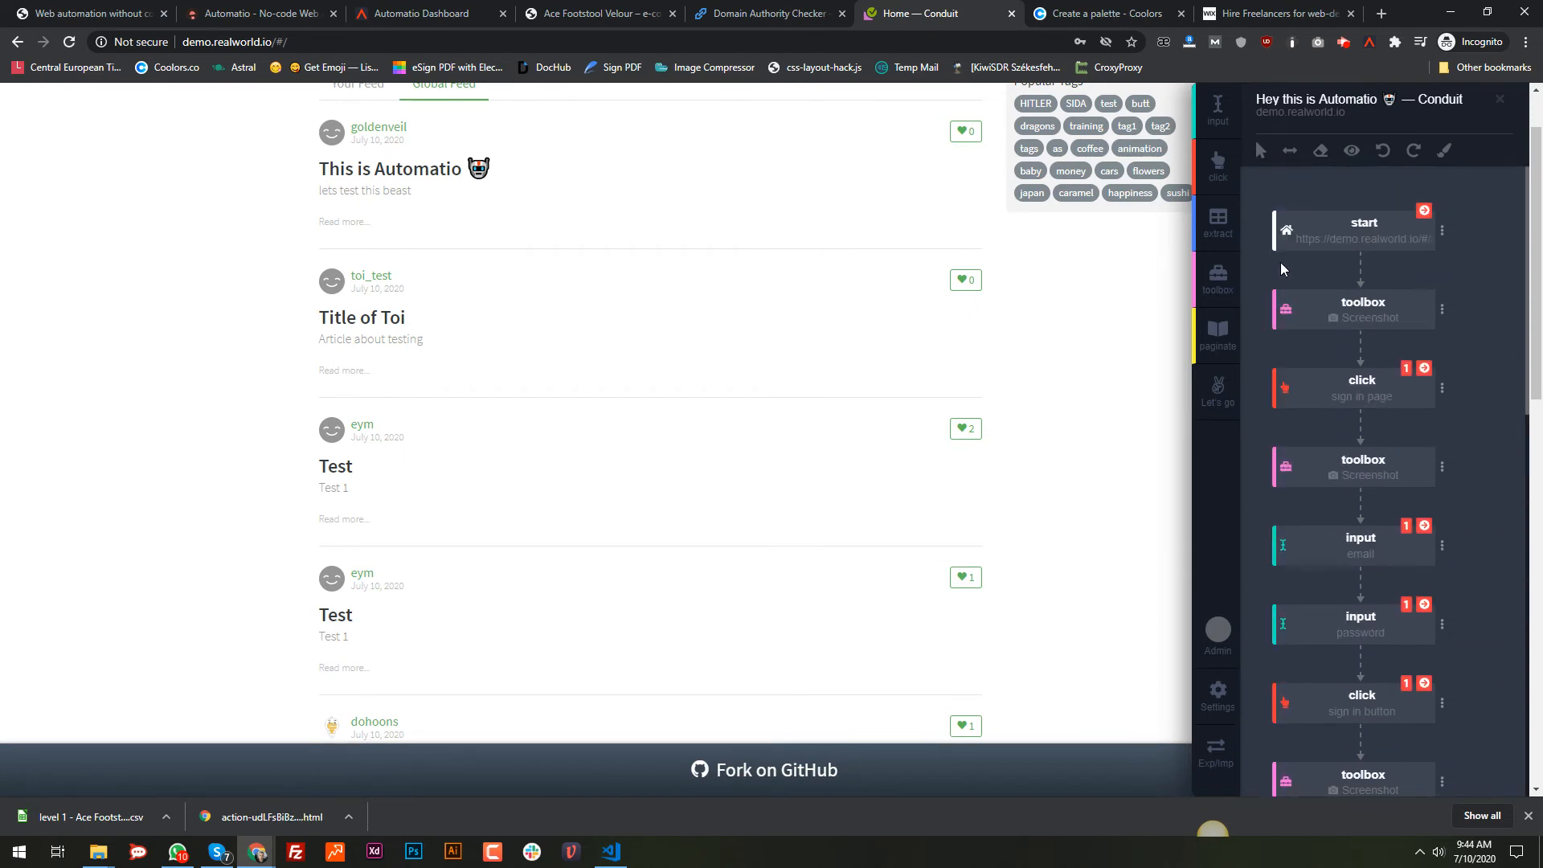
scroll(767, 304, "up", 1)
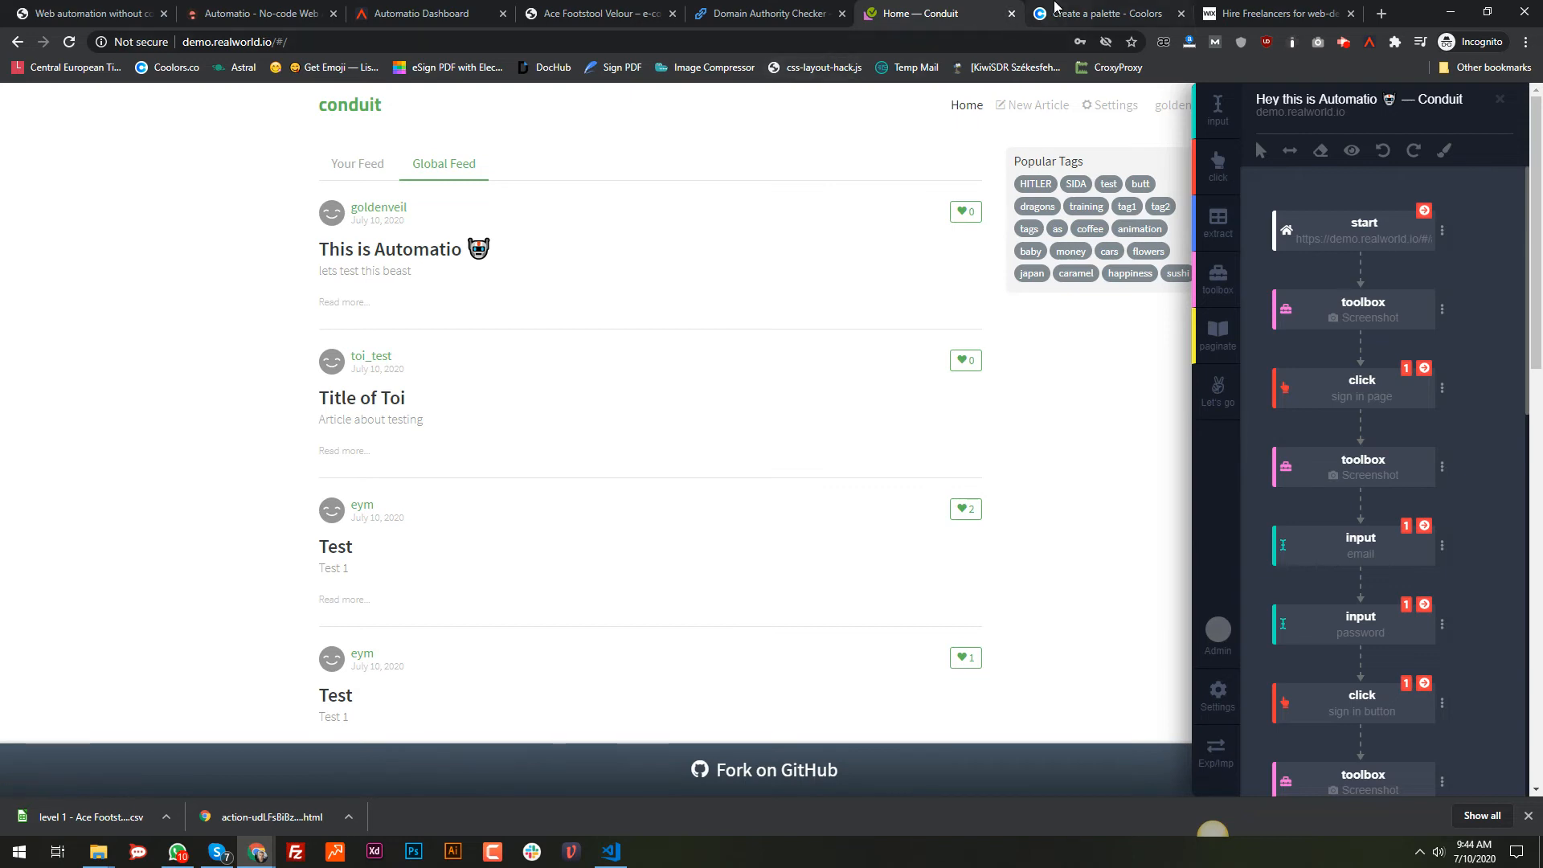
left_click(1055, 7)
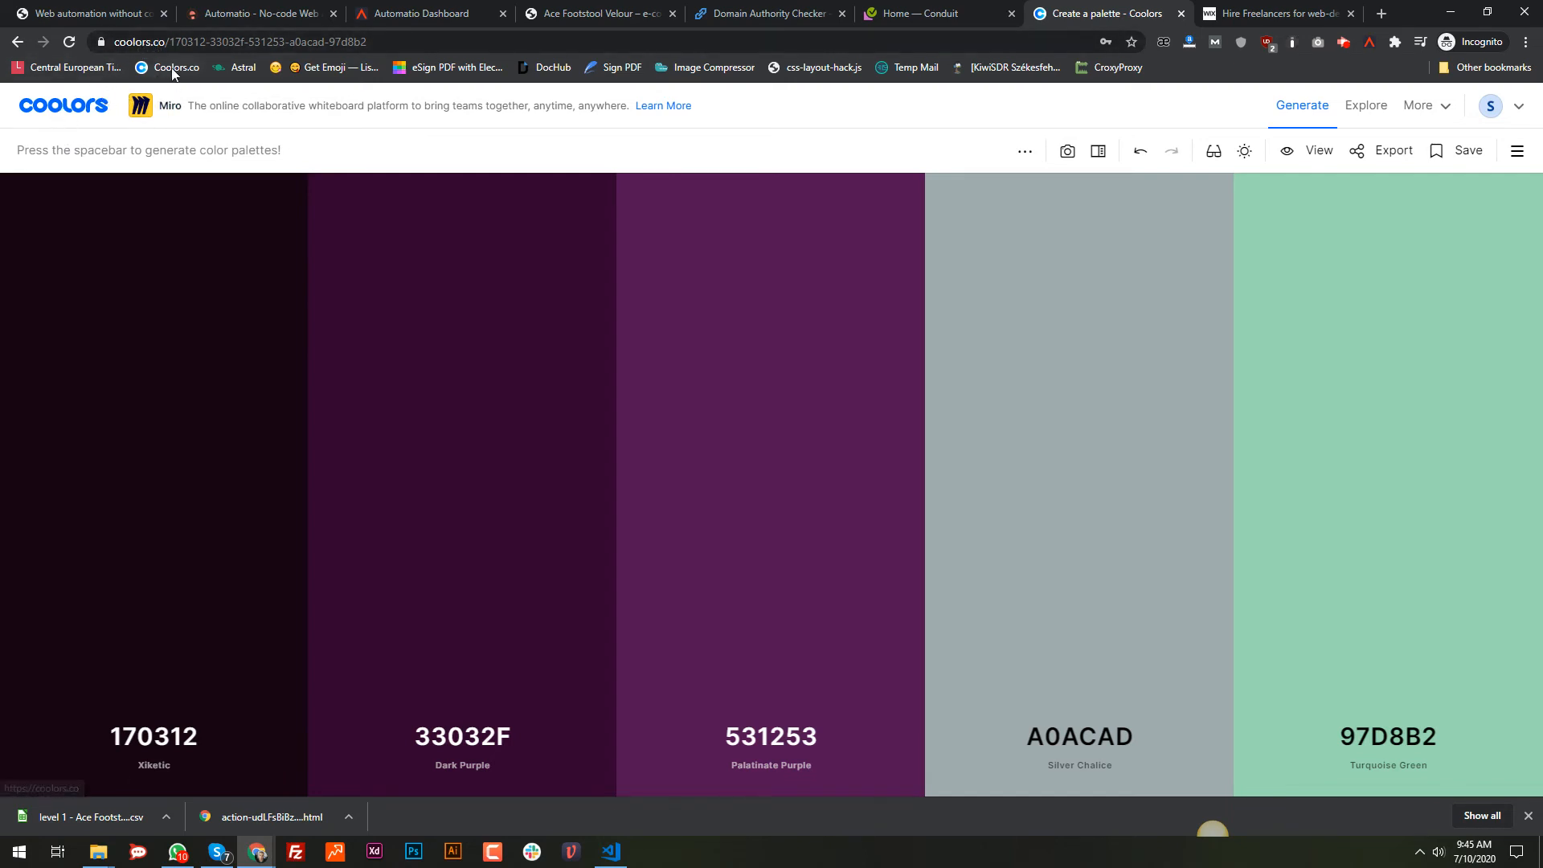
Step: Regenerate Coolors palettes with Space until the EF6461, E4B363, E8E9EB, E0DFD5 palette appears
key("space")
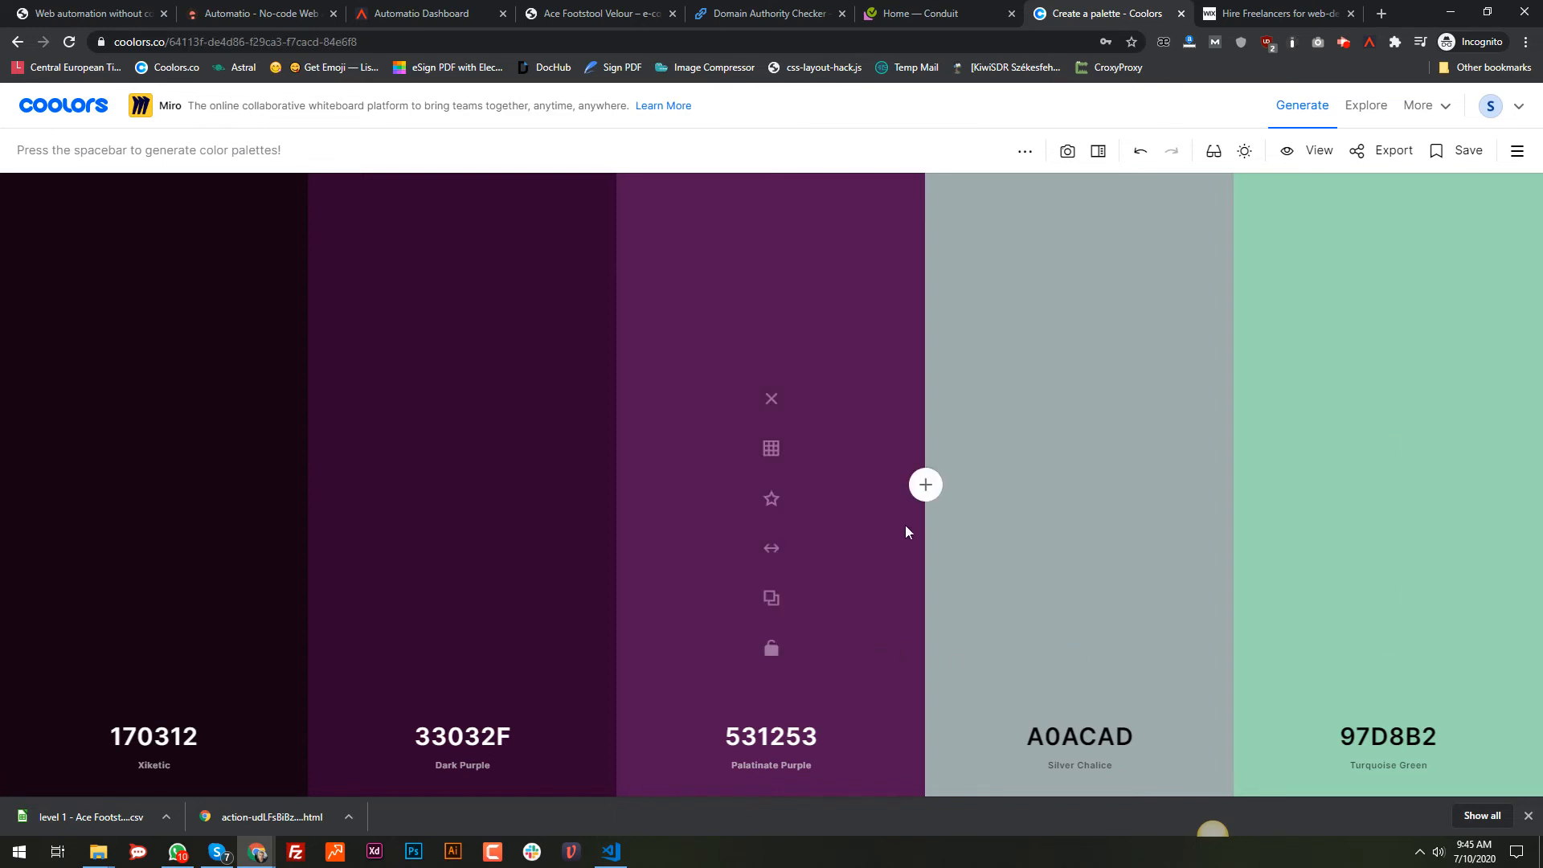
key("space")
key("space")
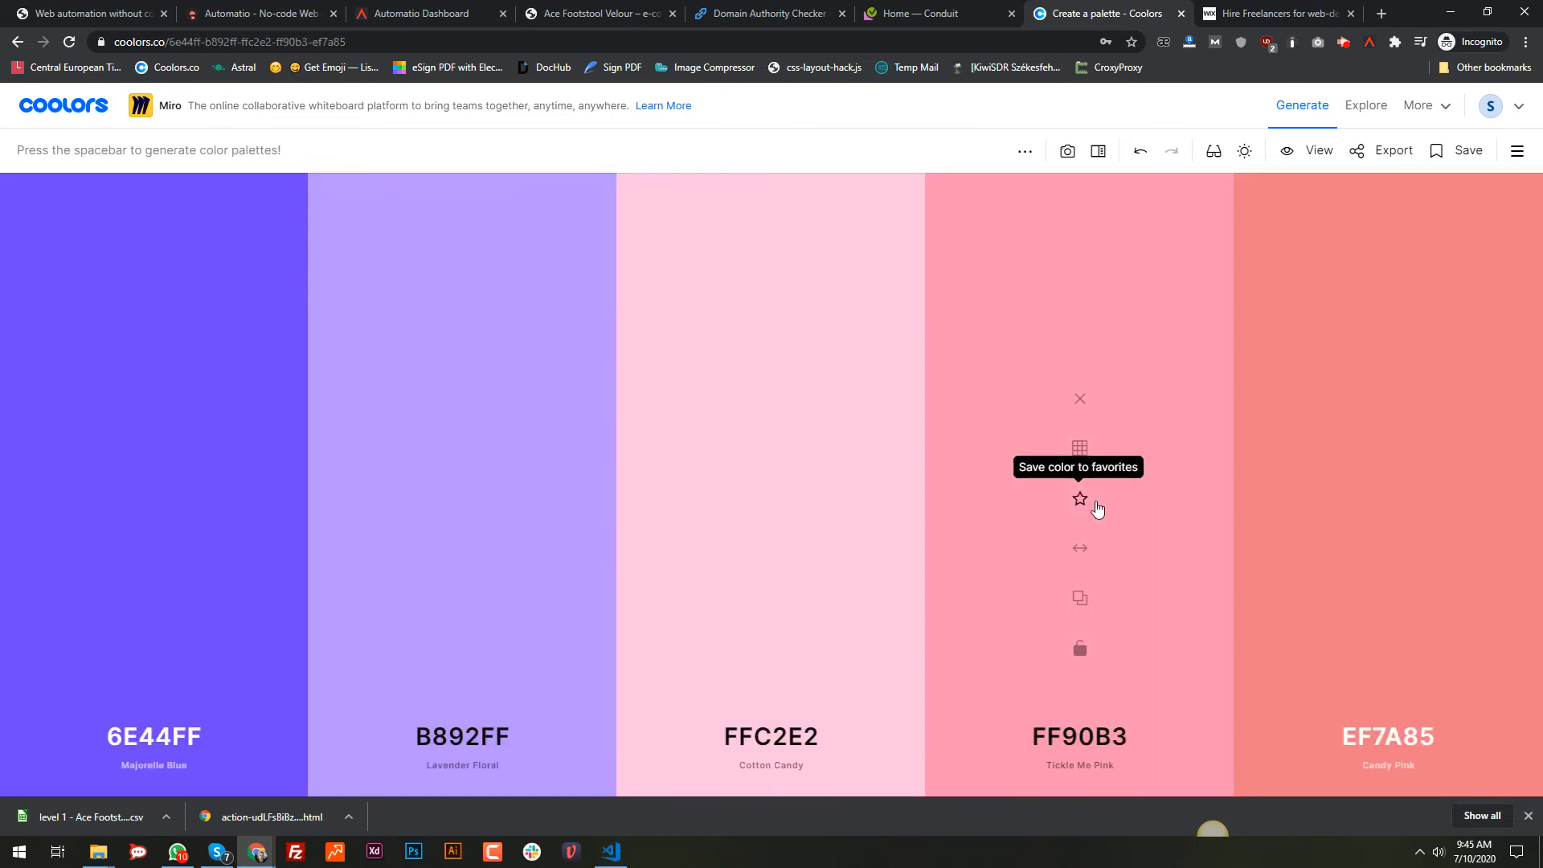
key("space")
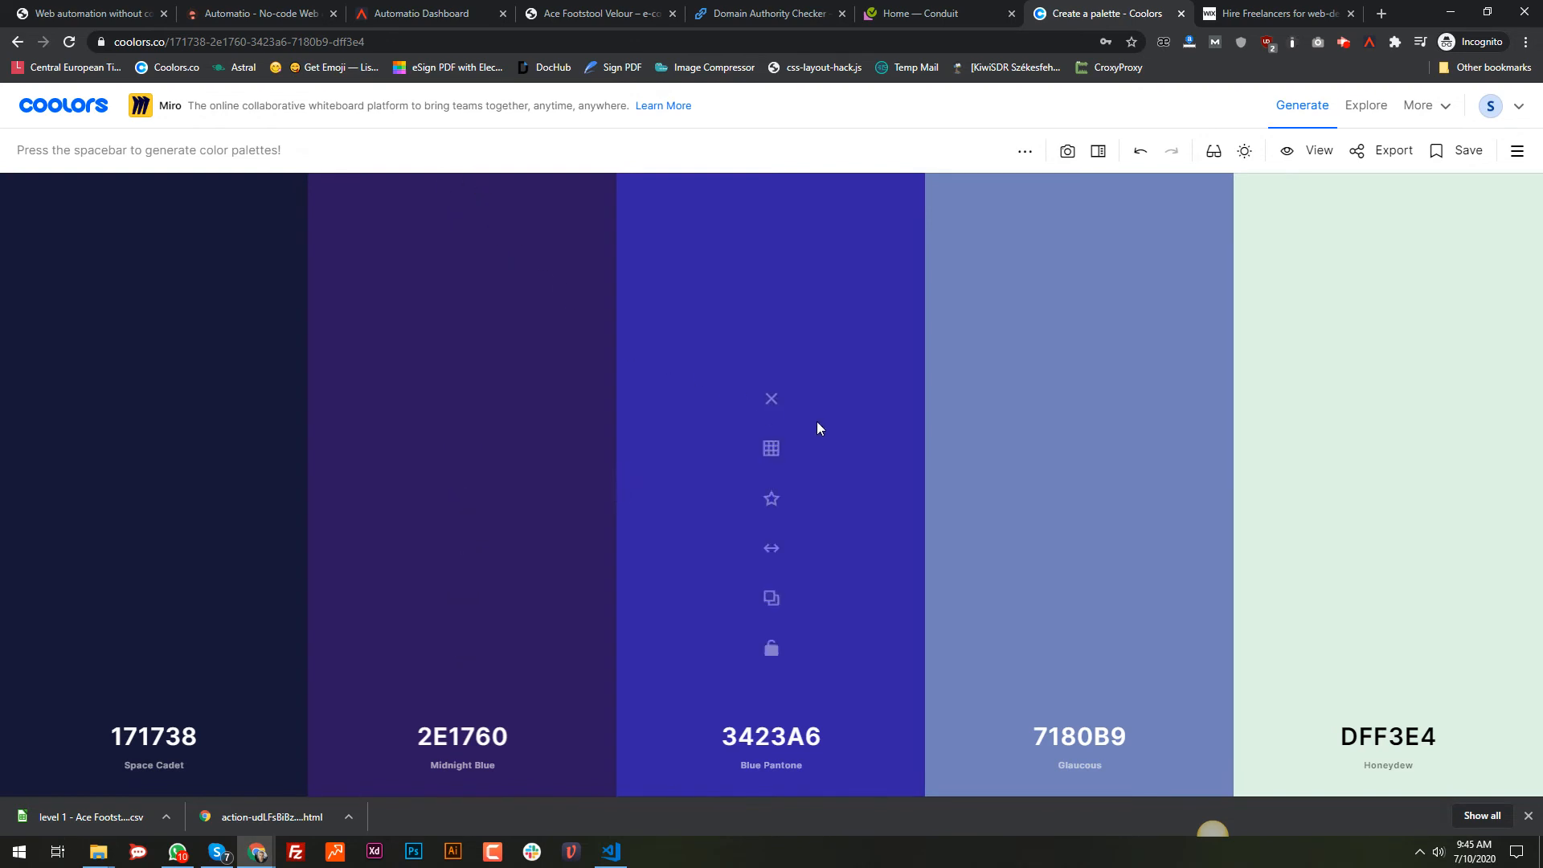
key("space")
key("space")
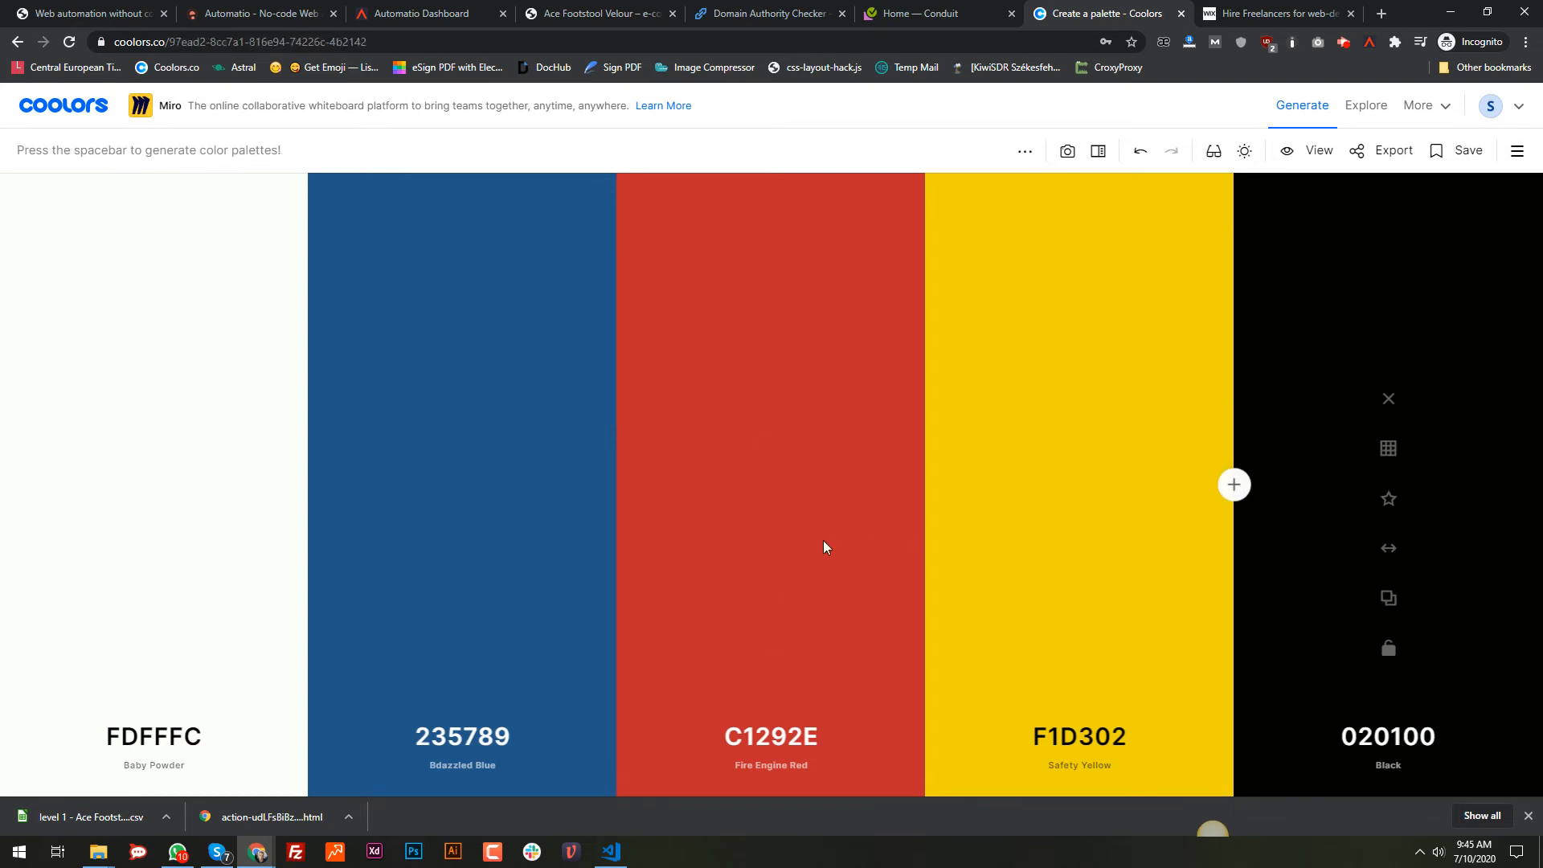
key("space")
key("space")
key("space")
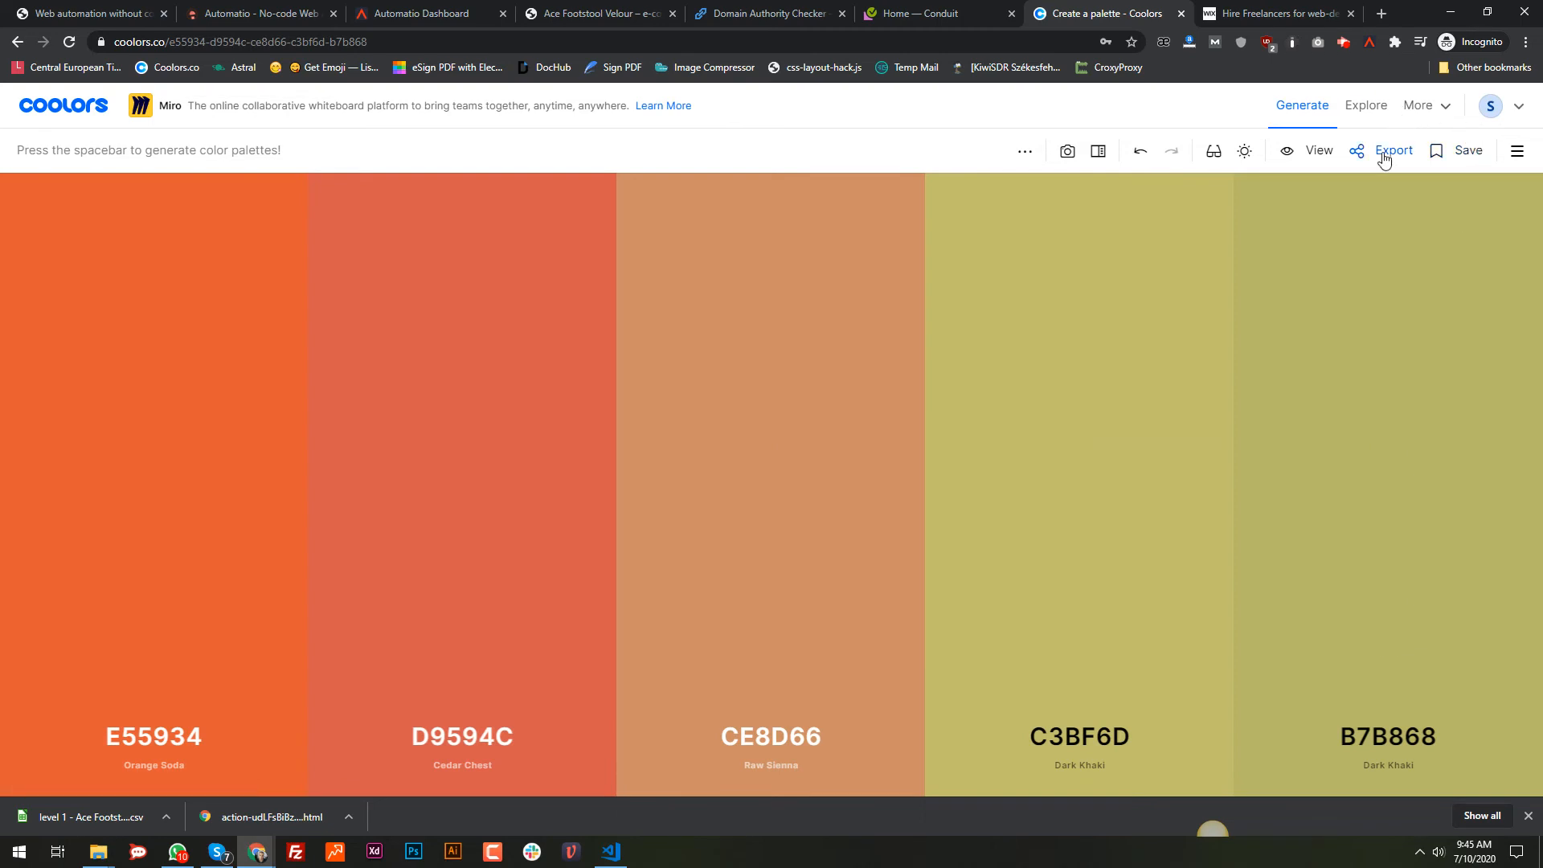
key("space")
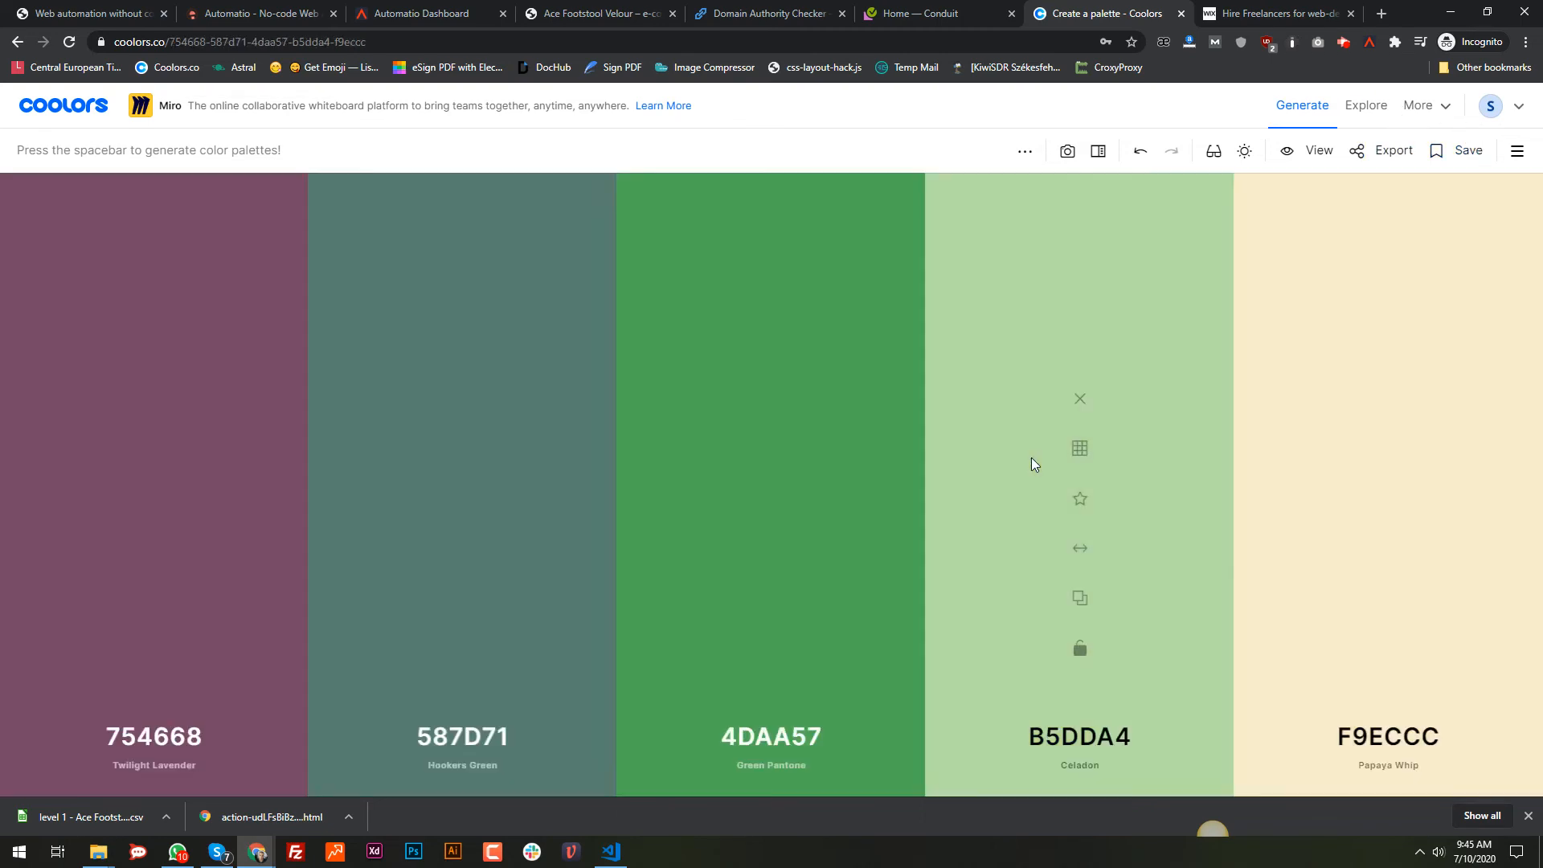
key("space")
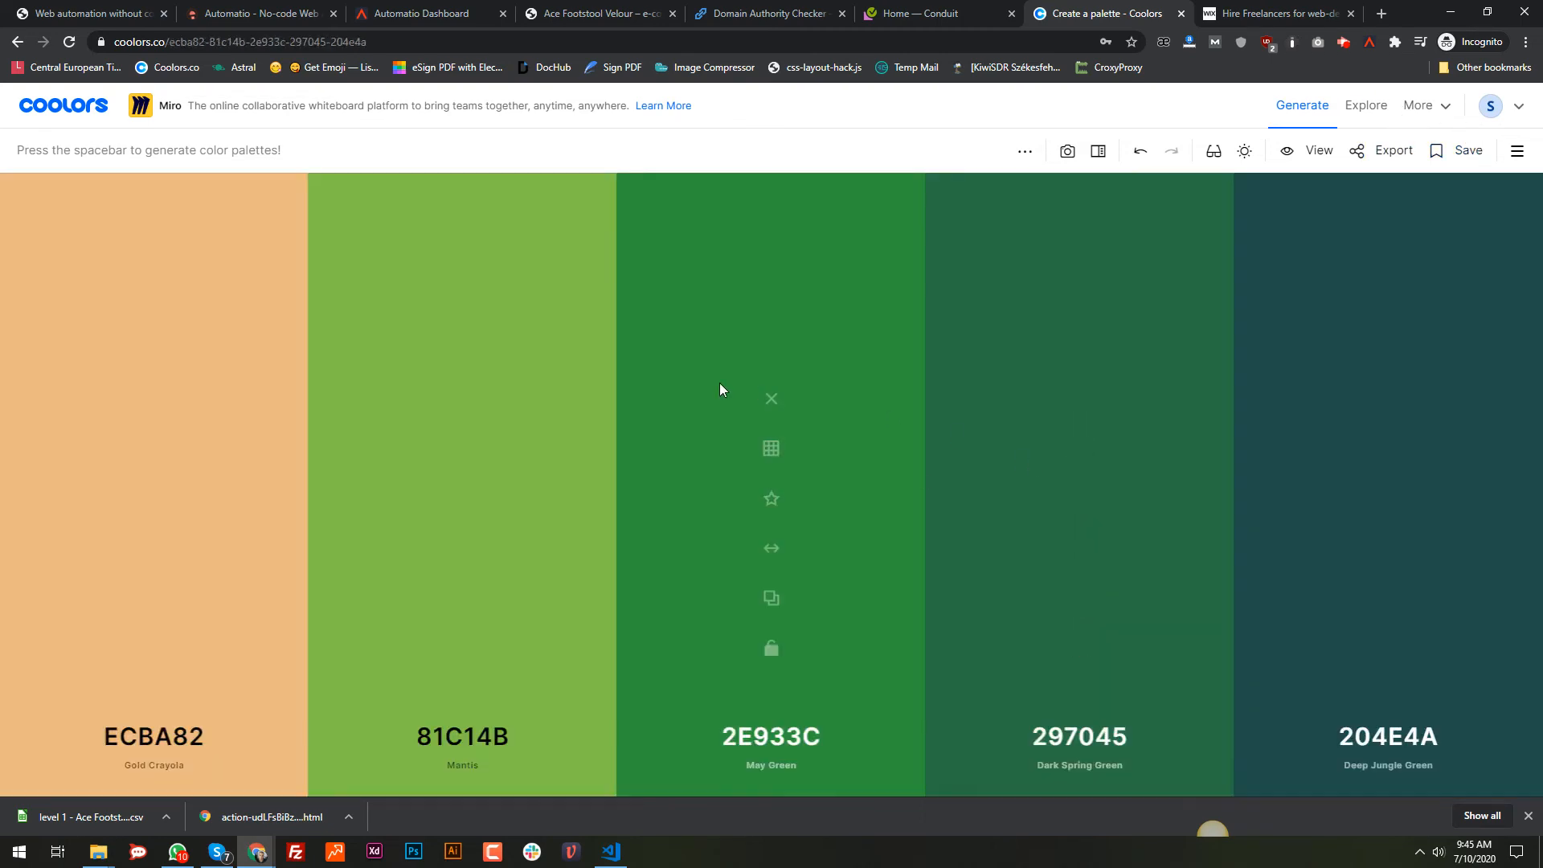
key("space")
key("space")
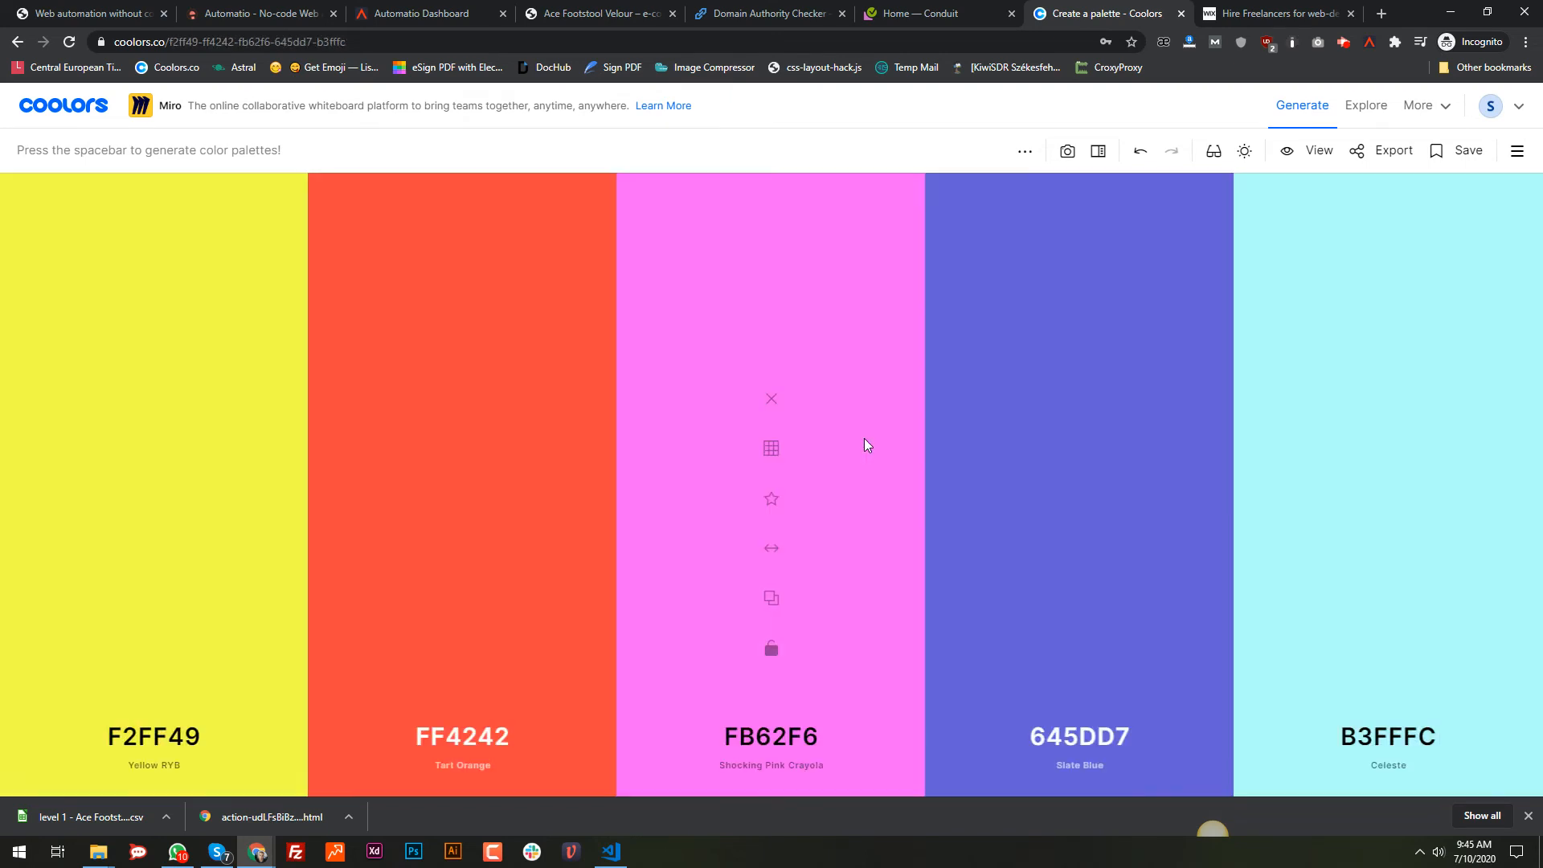
key("space")
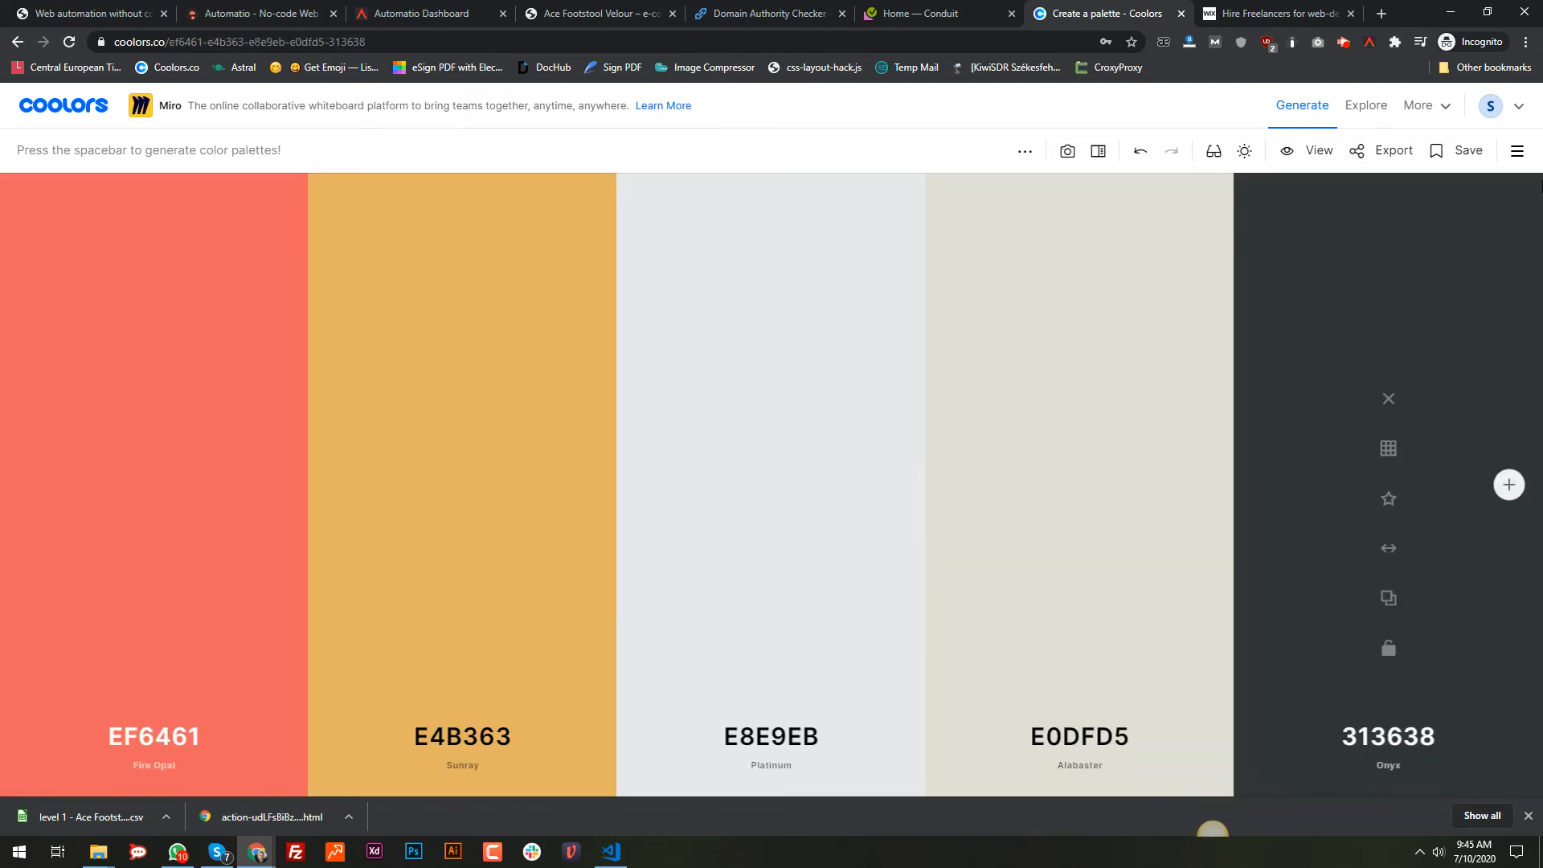
left_click(1520, 113)
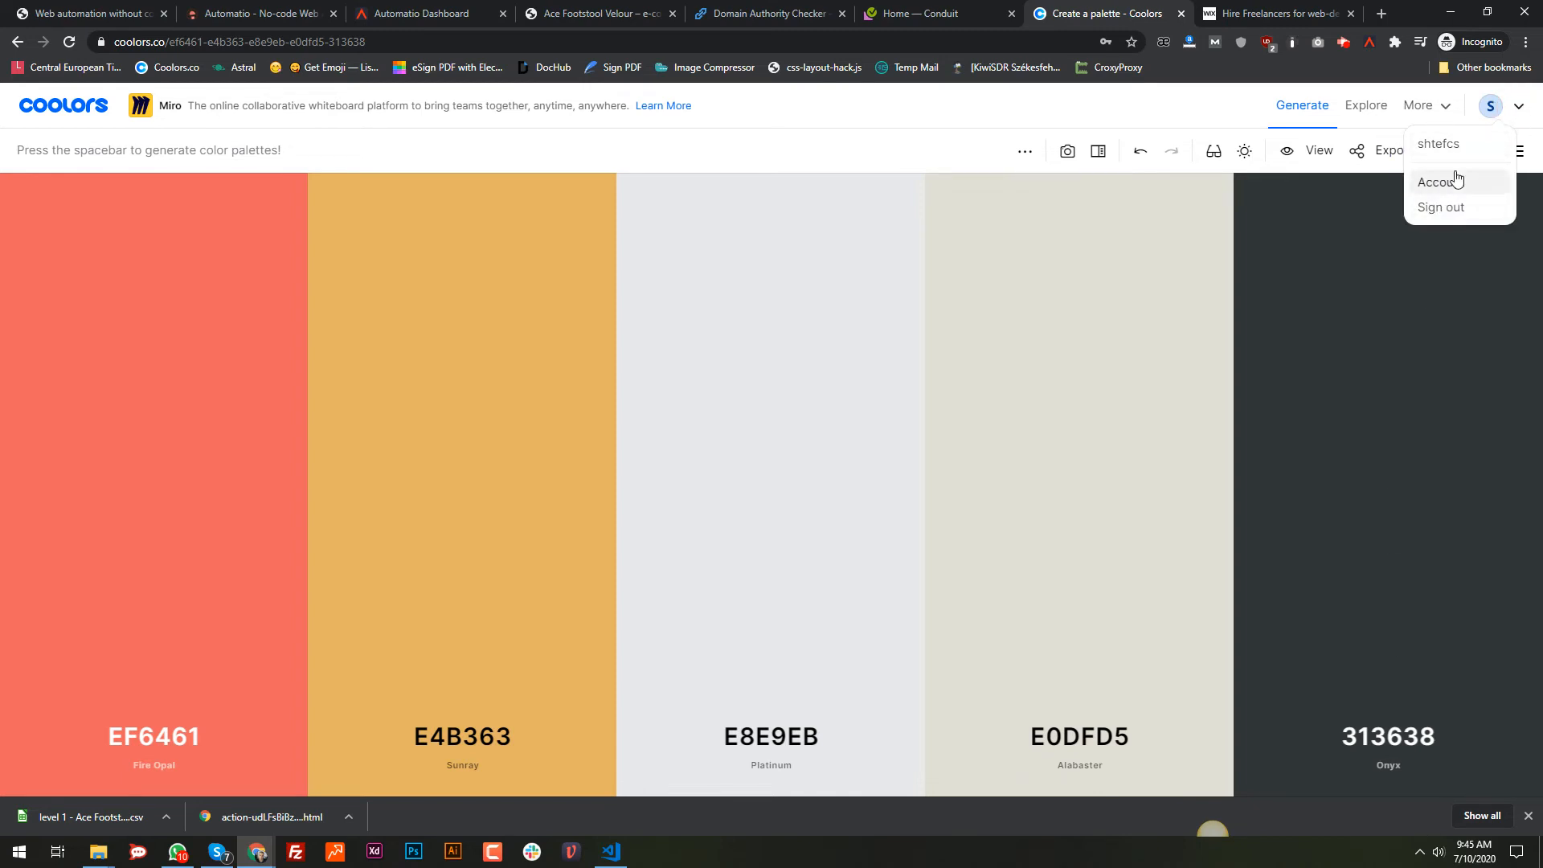
left_click(995, 125)
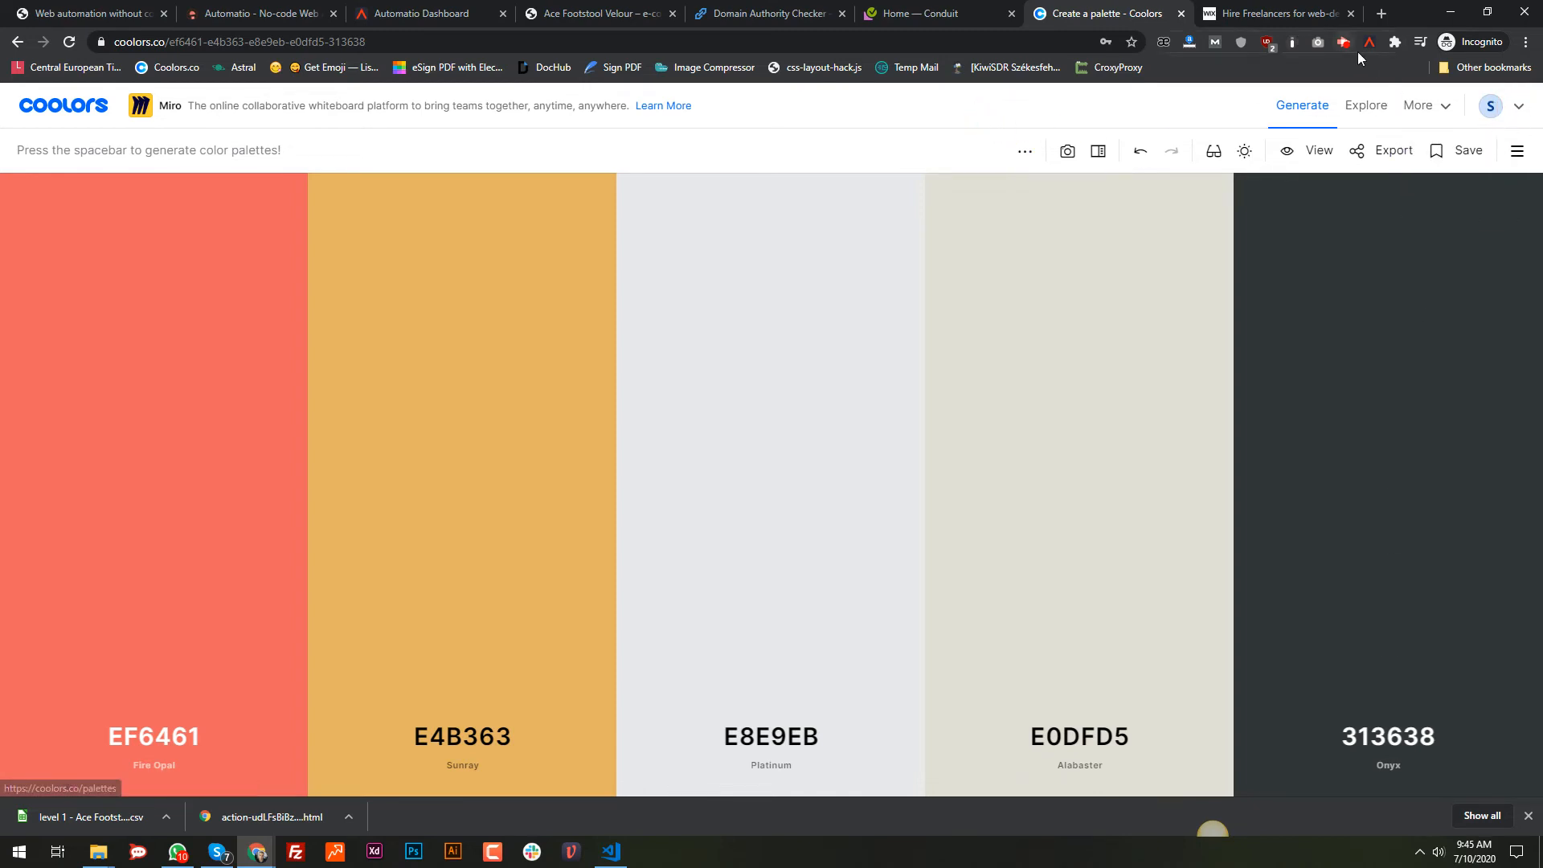
Step: In the Automatio panel, turn on Preserve cookies for the start step and import the site's cookies
left_click(1368, 44)
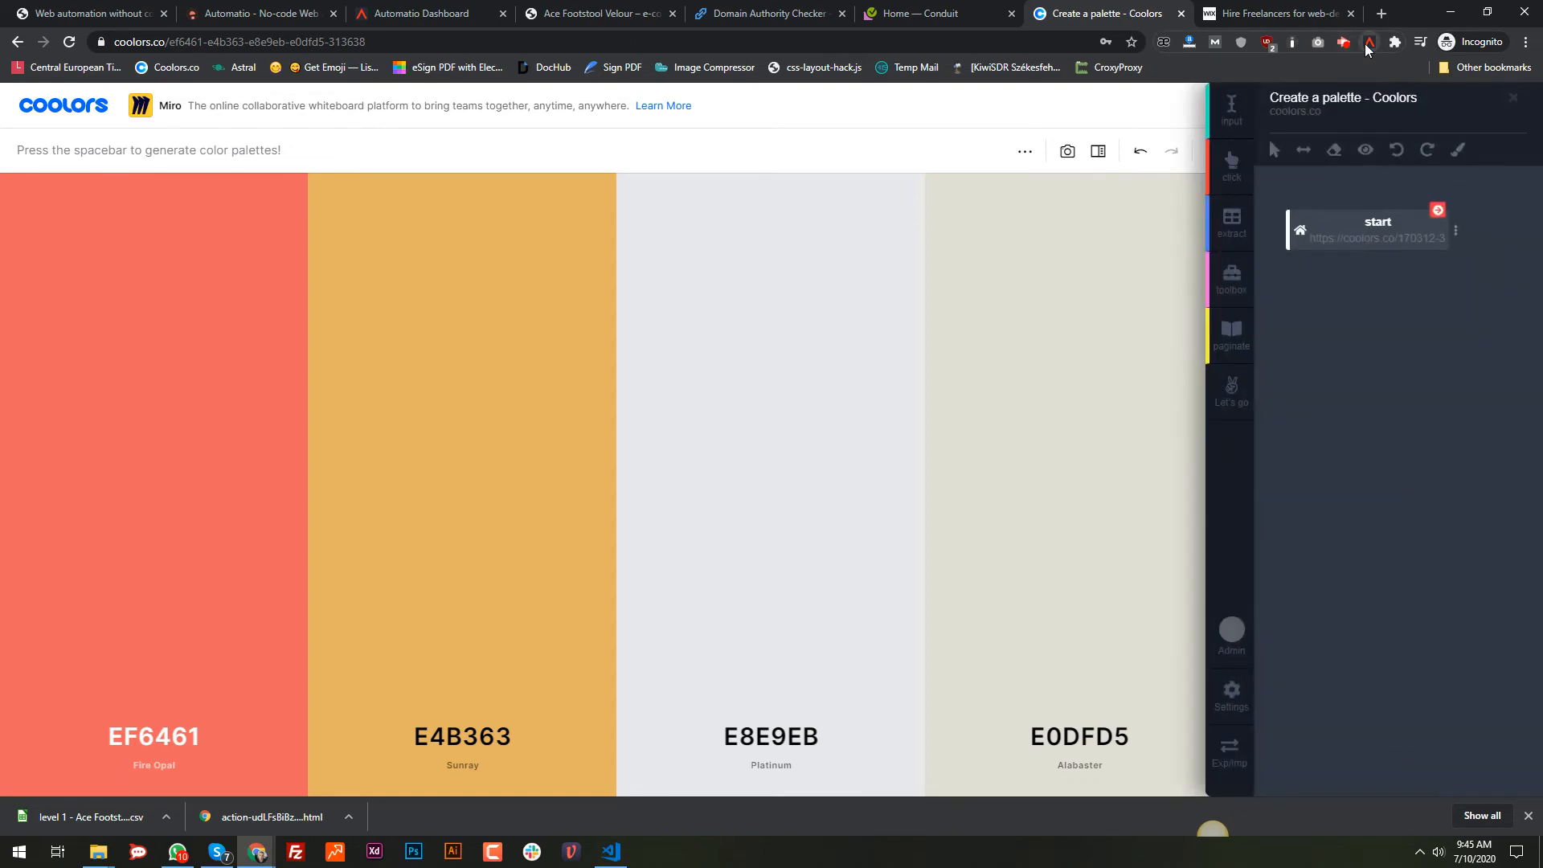
left_click(1456, 234)
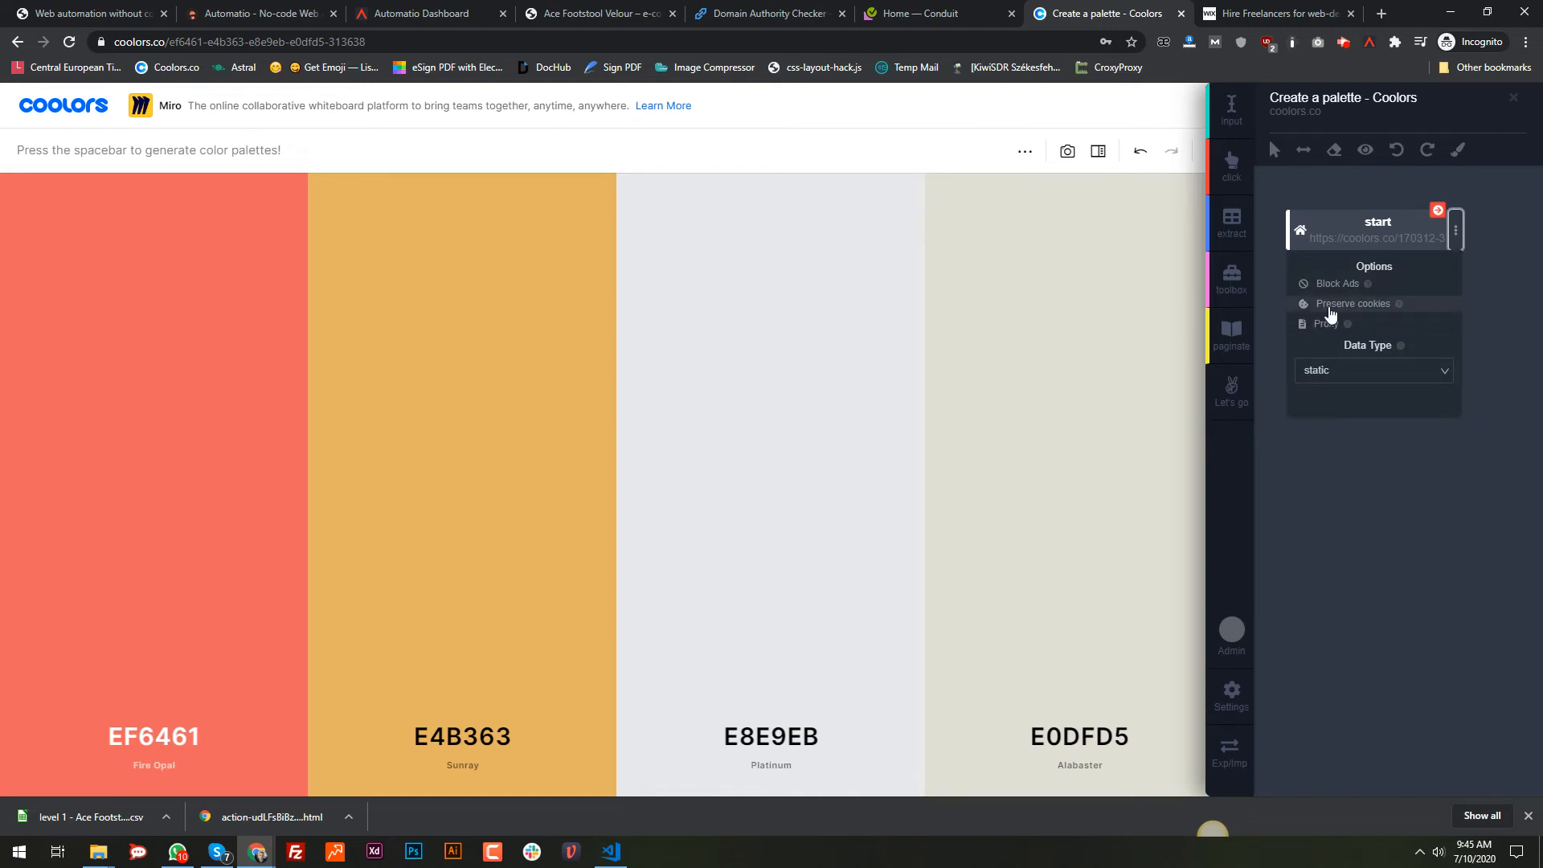
left_click(1330, 307)
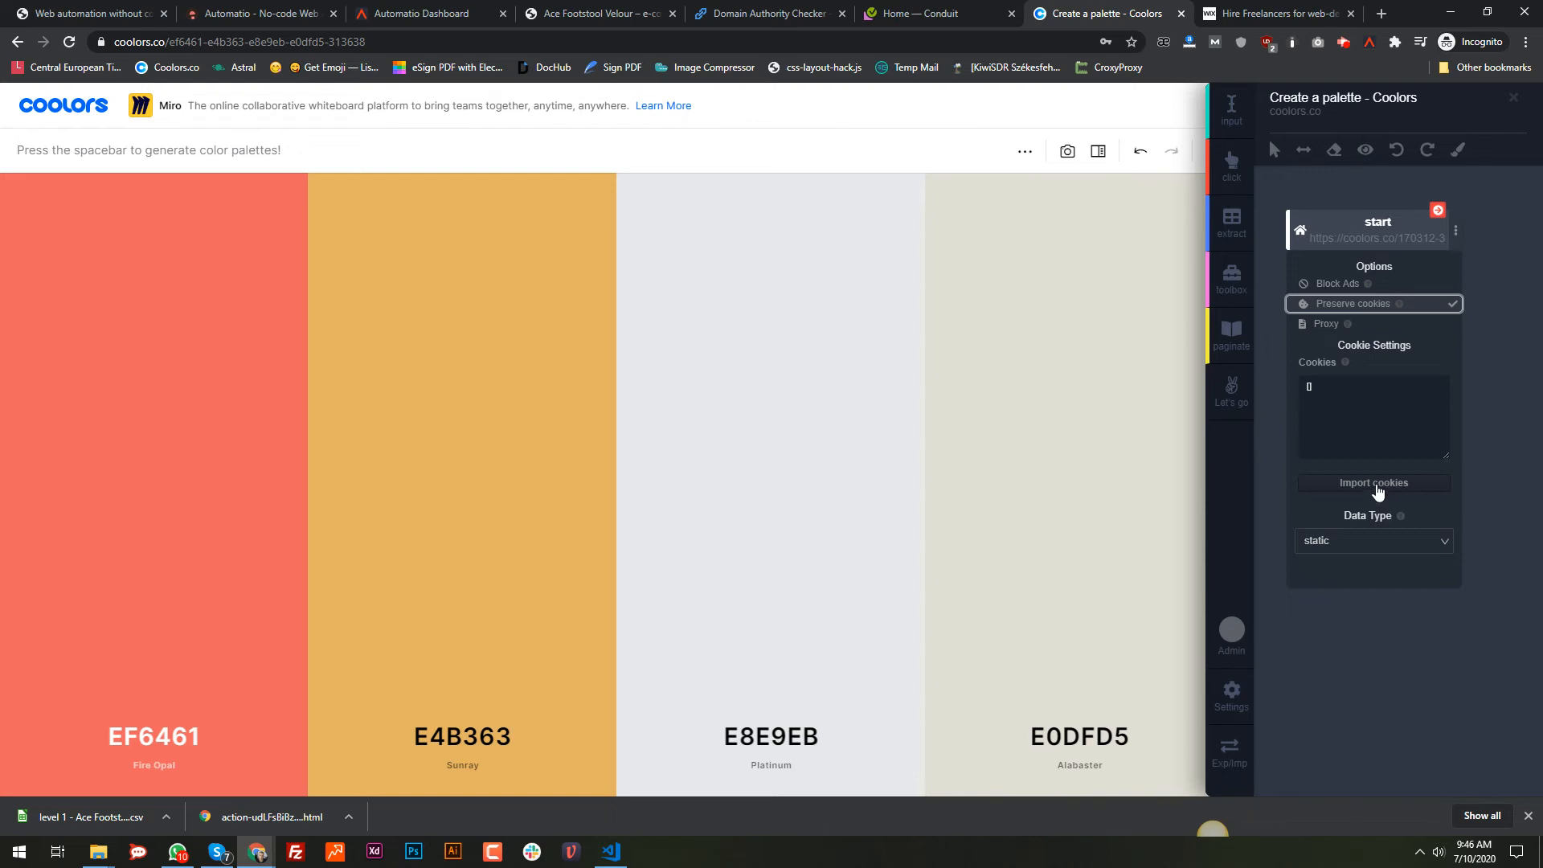
left_click(1375, 484)
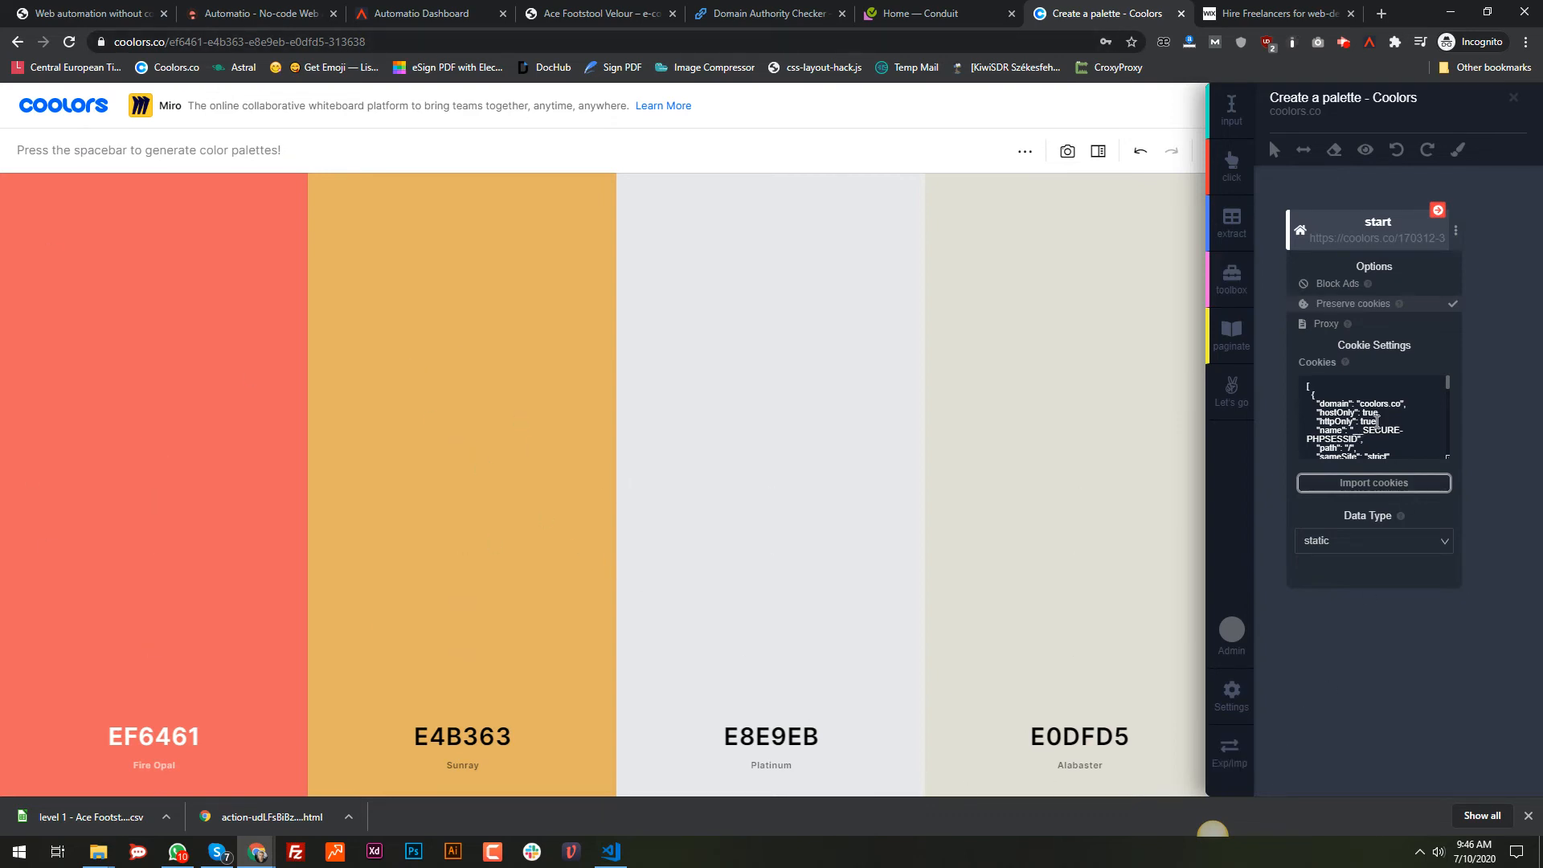
left_click(1269, 282)
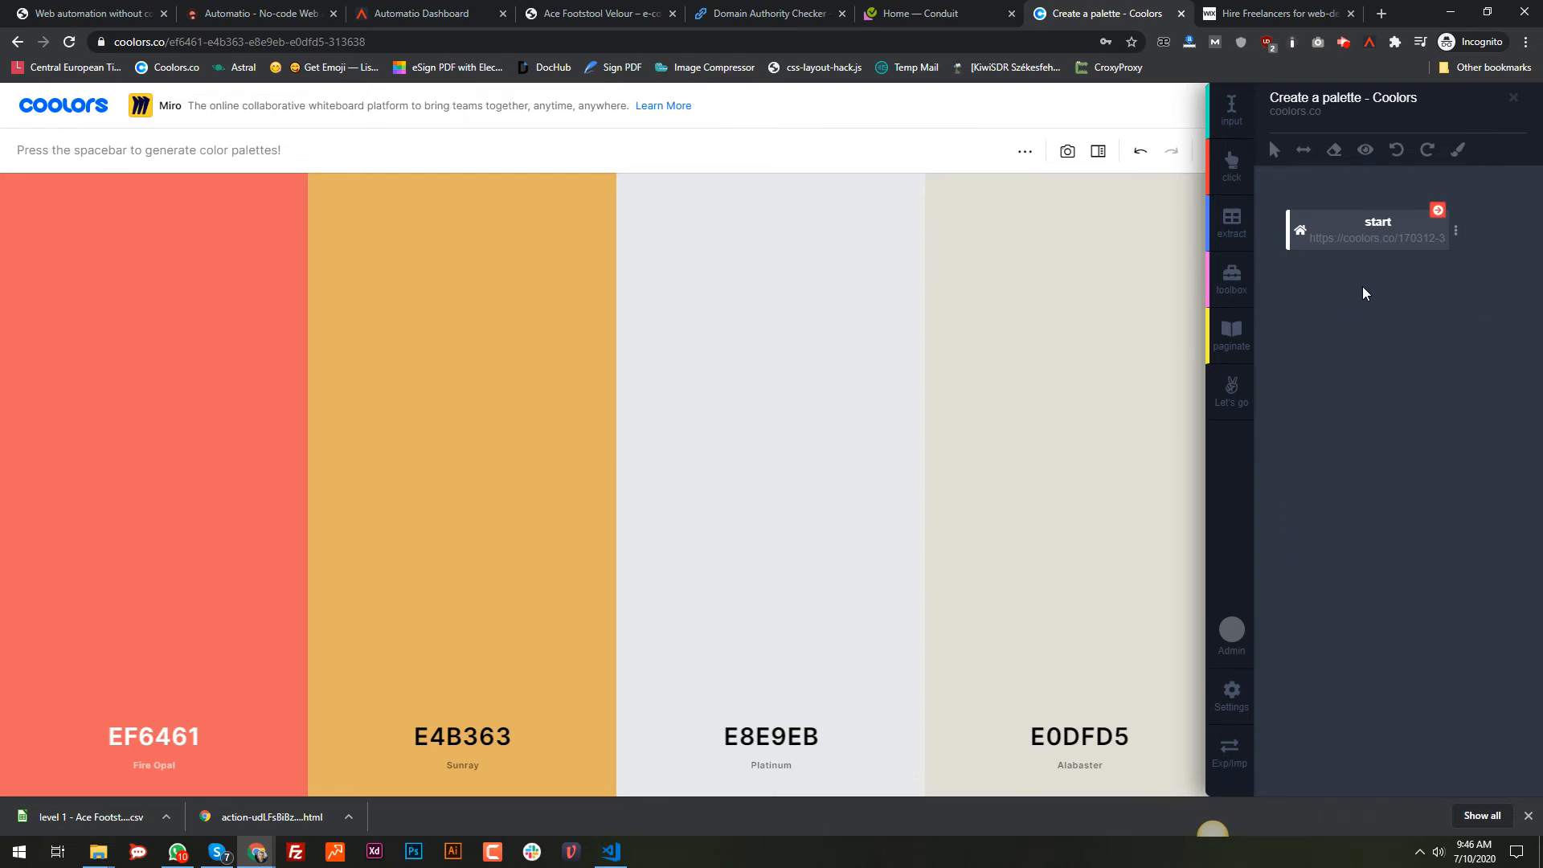
Step: Add a toolbox step after start set to take a Screenshot
left_click(1232, 282)
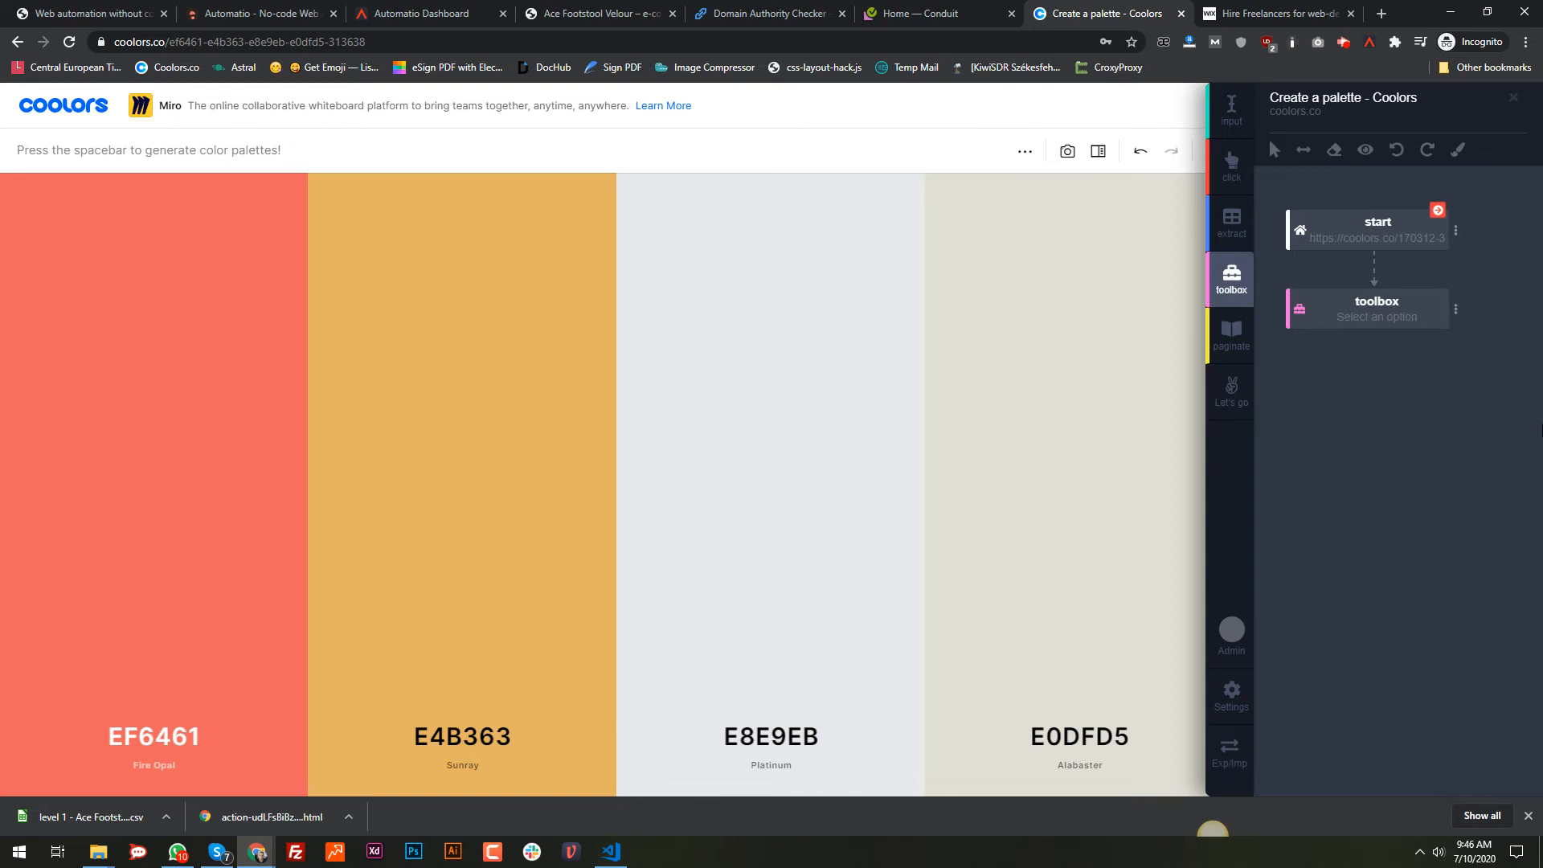
left_click(1455, 310)
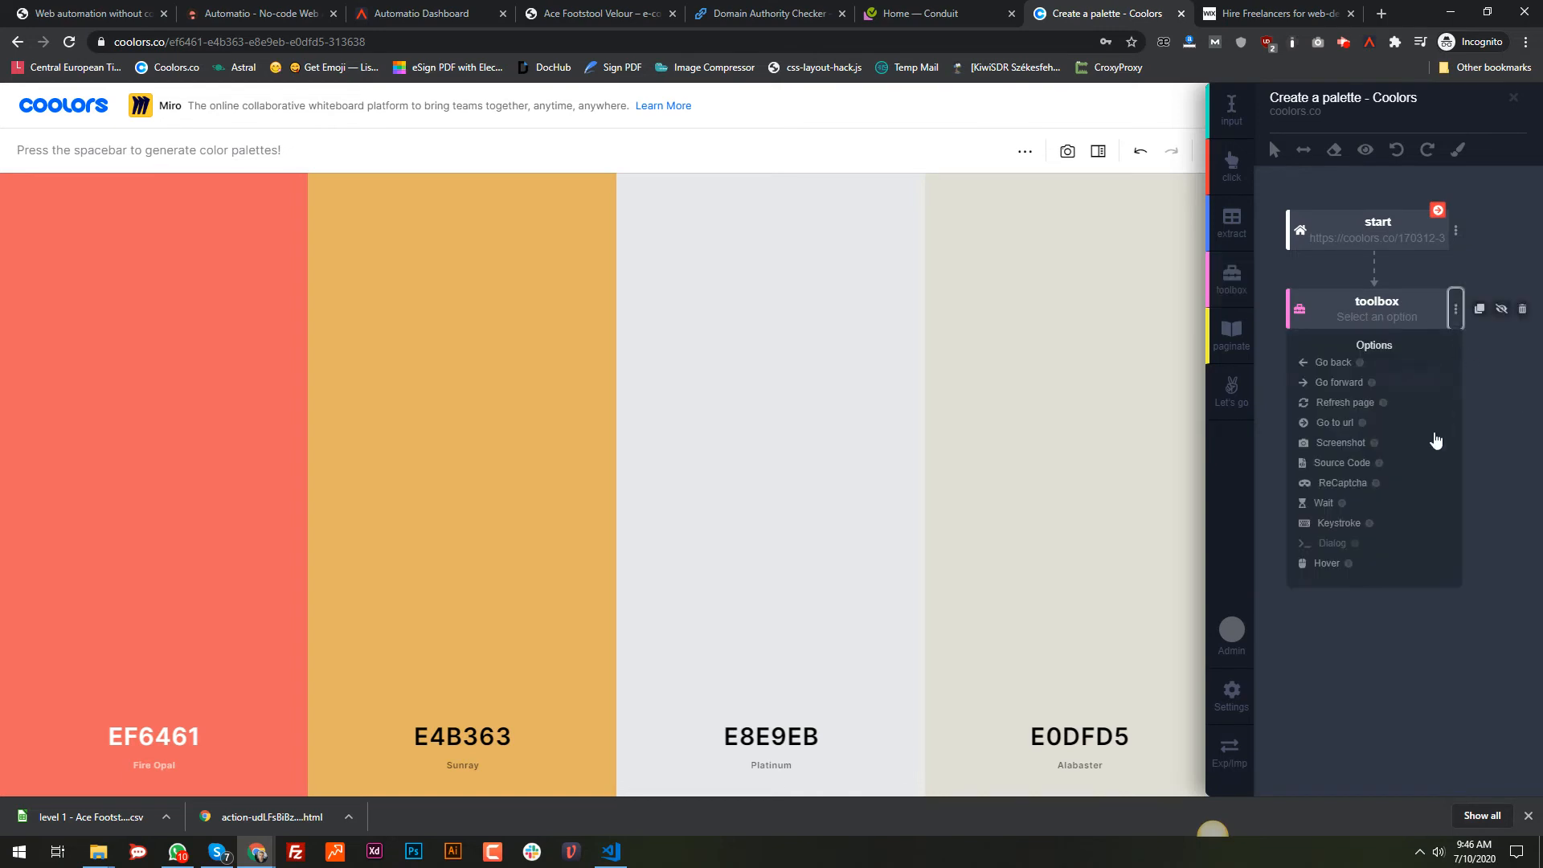
left_click(1349, 444)
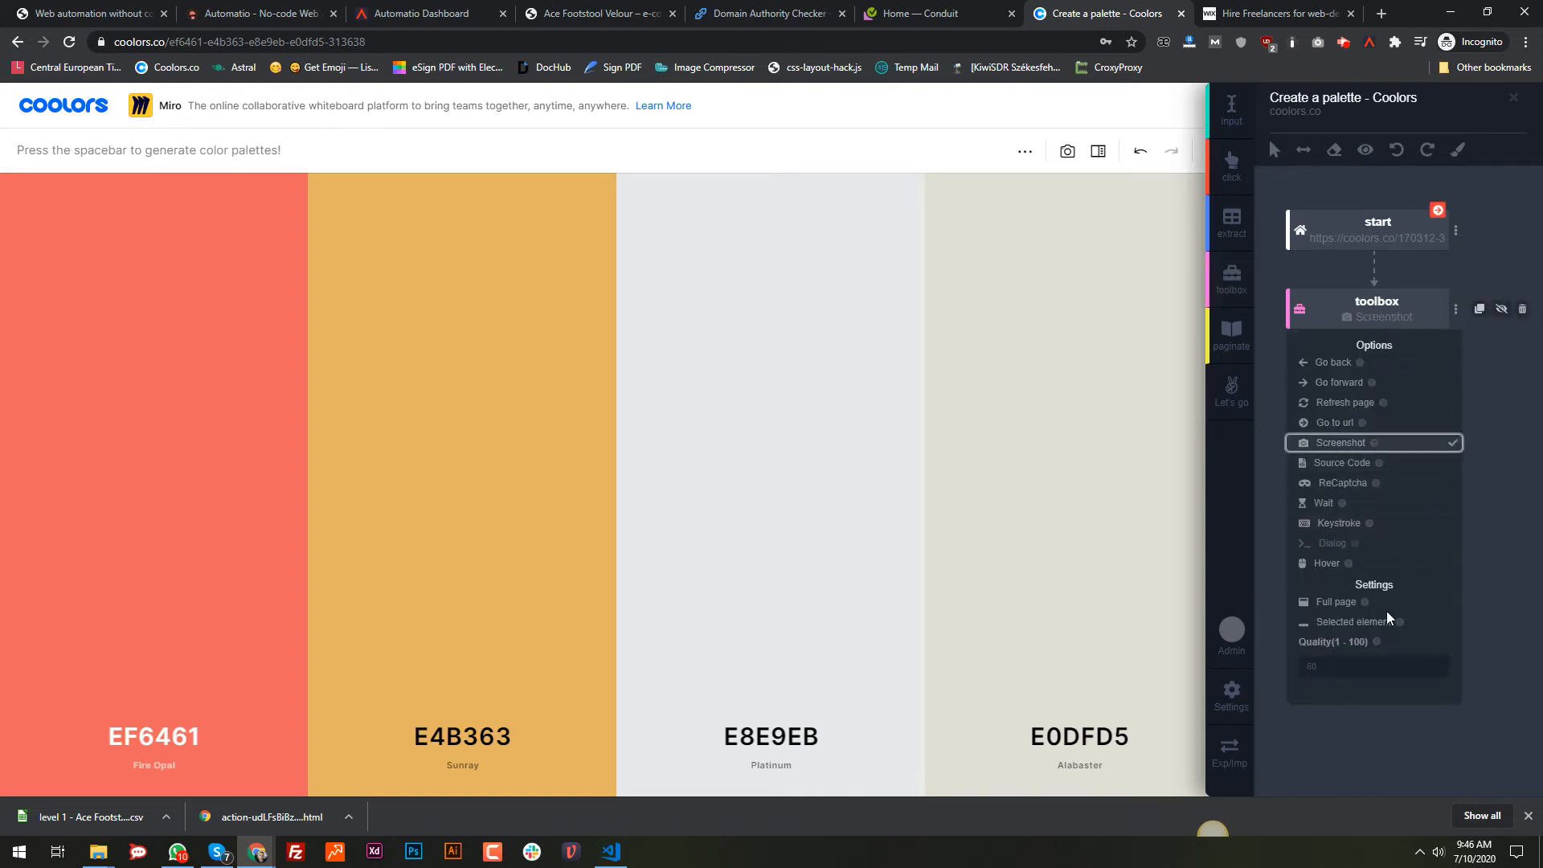
left_click(1275, 383)
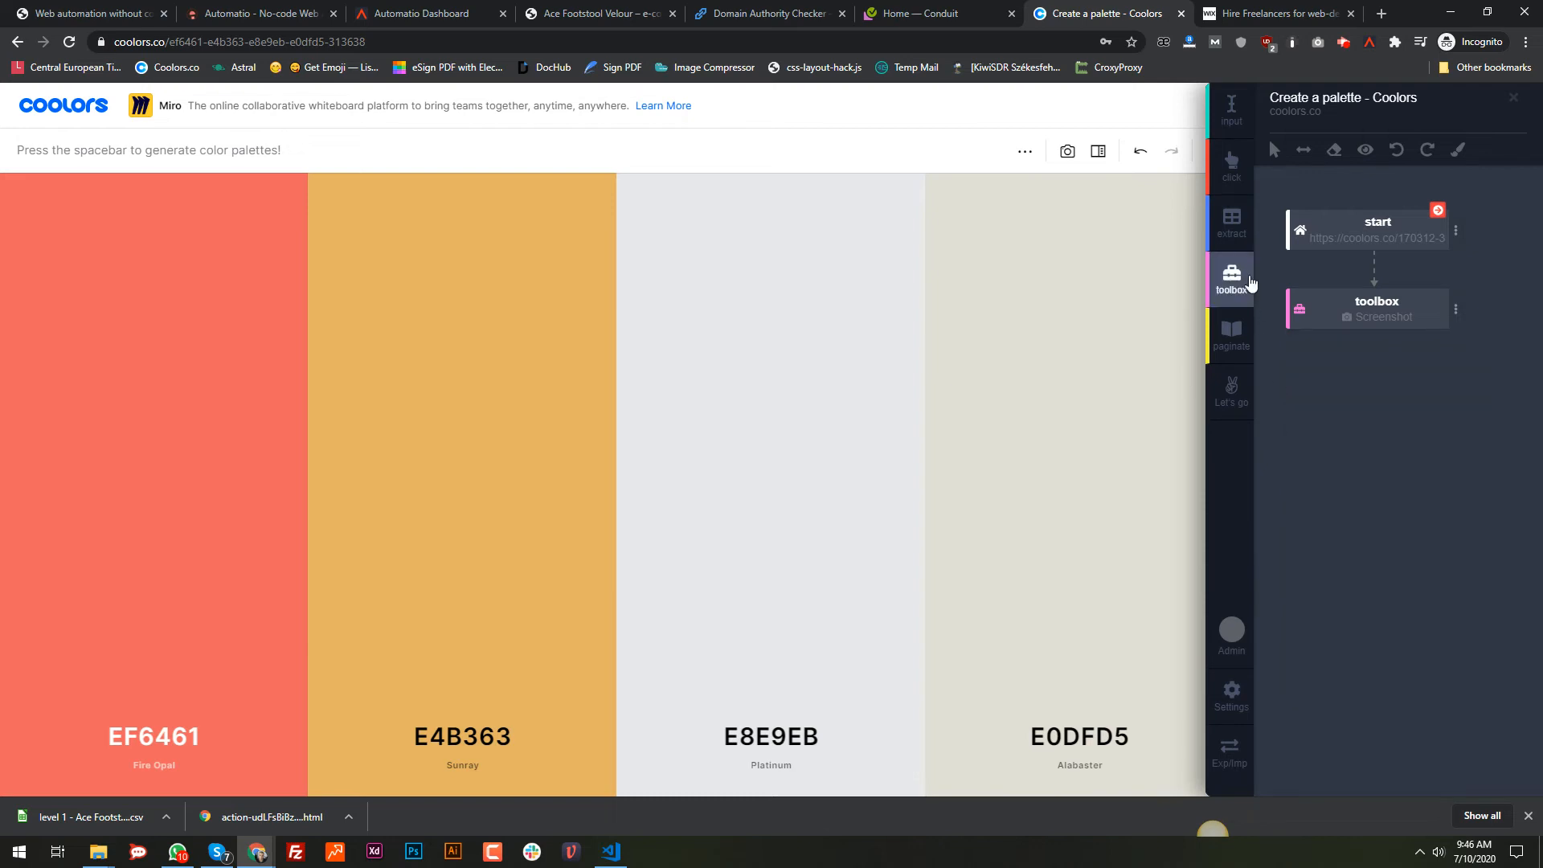
Step: Add a Keystroke toolbox step that sends Space, with Loop set to 2
left_click(1250, 283)
left_click(1455, 387)
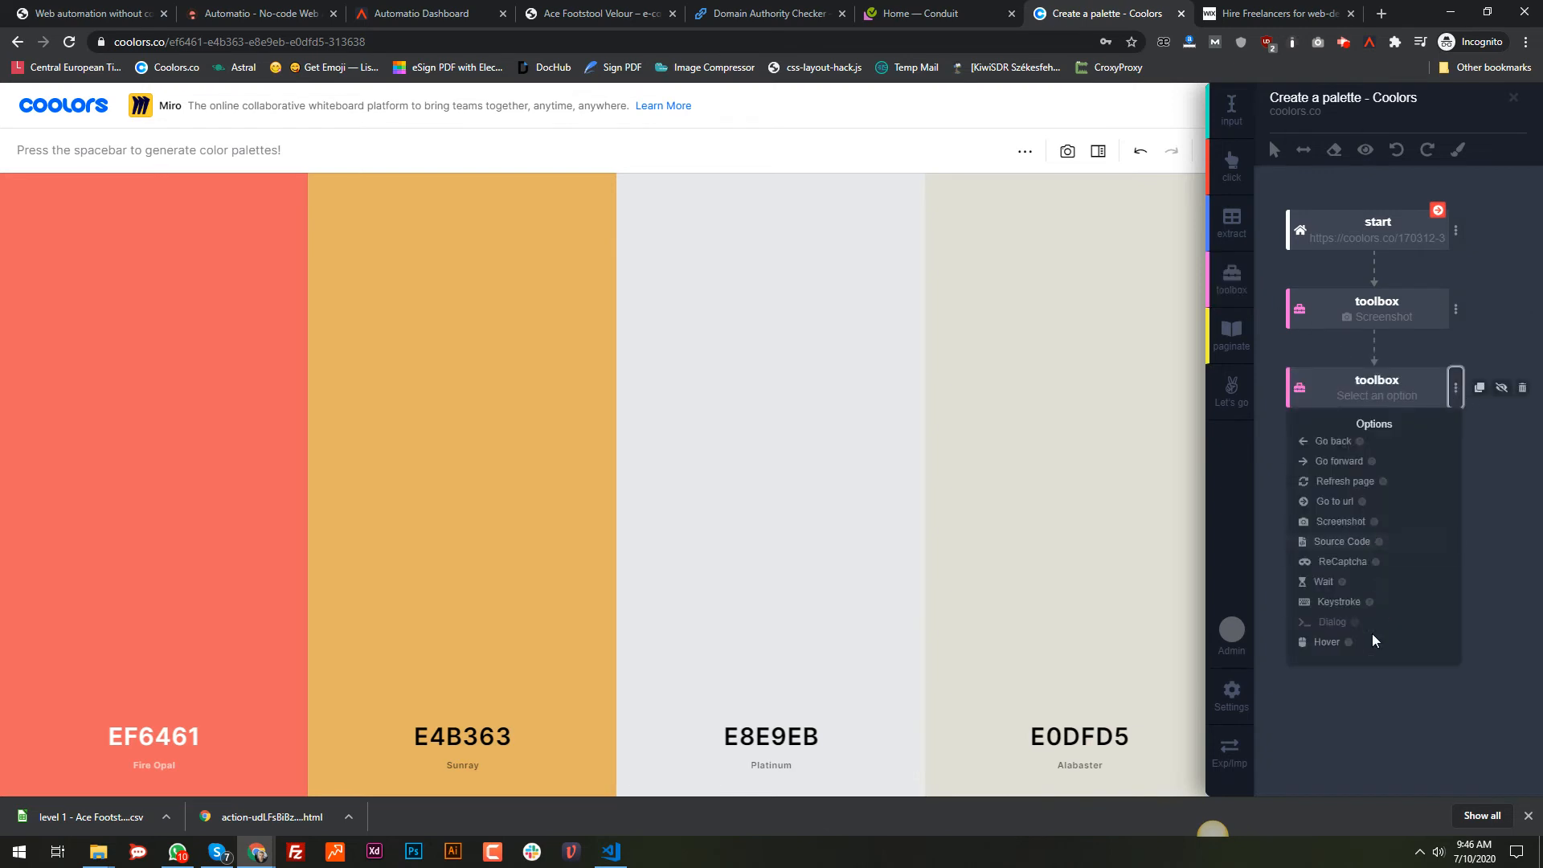
left_click(1337, 603)
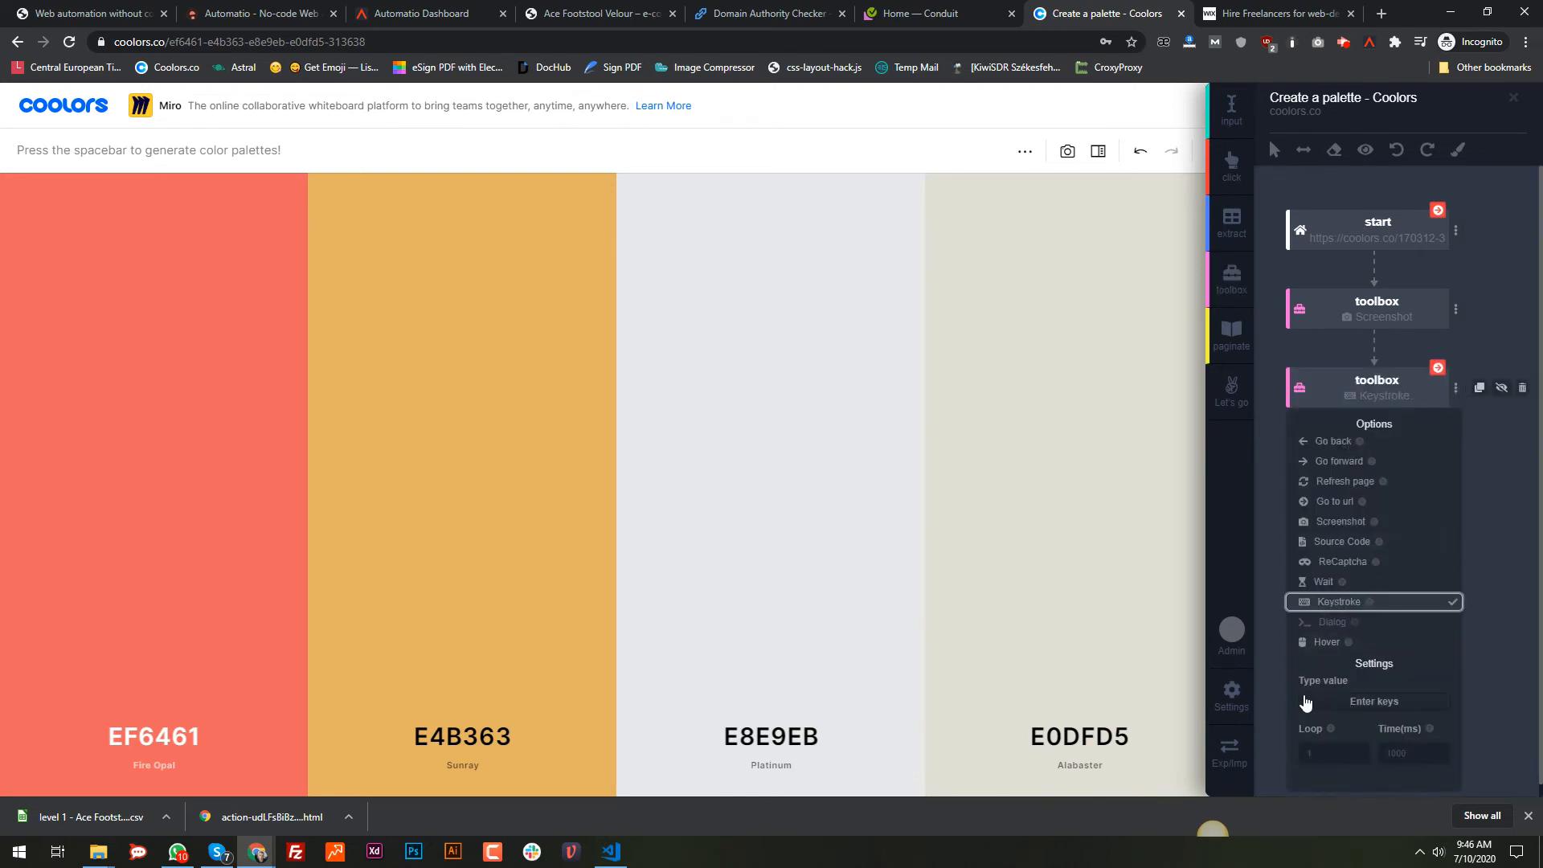
scroll(1310, 701, "down", 1)
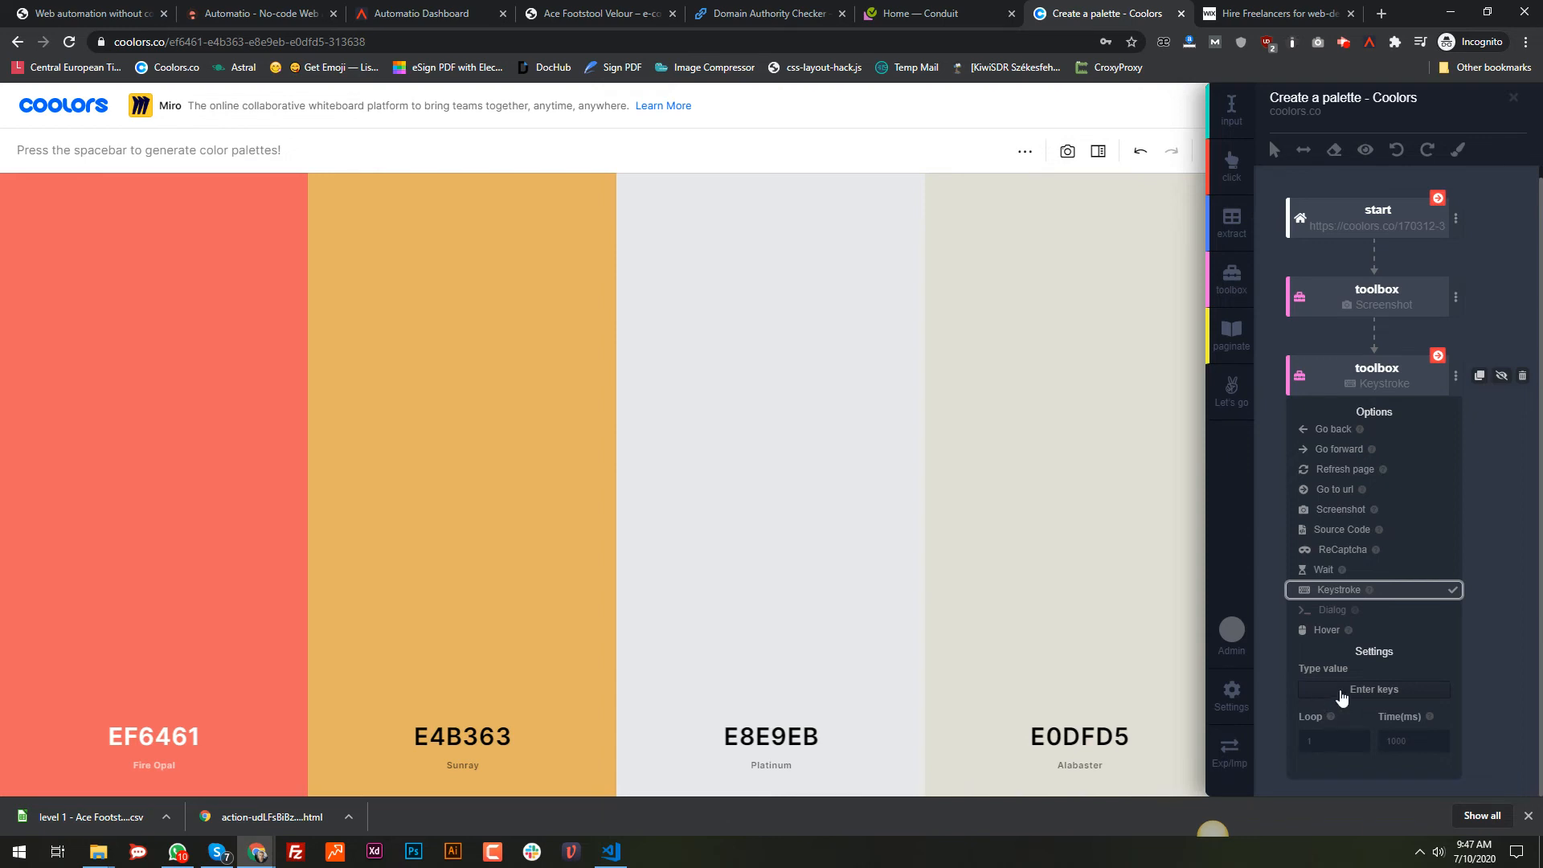
left_click(1346, 696)
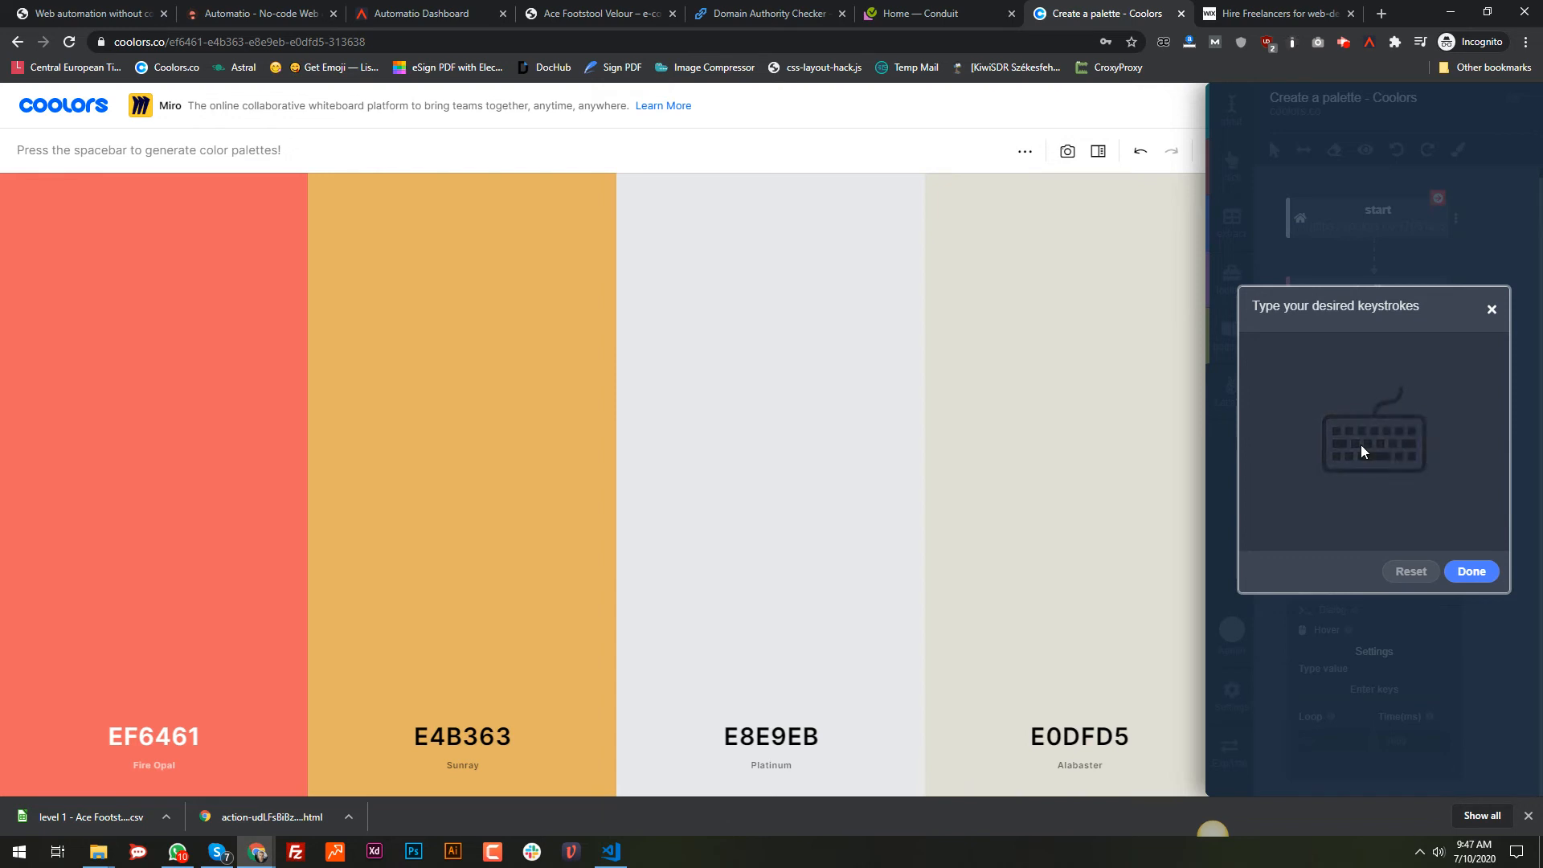
key("space")
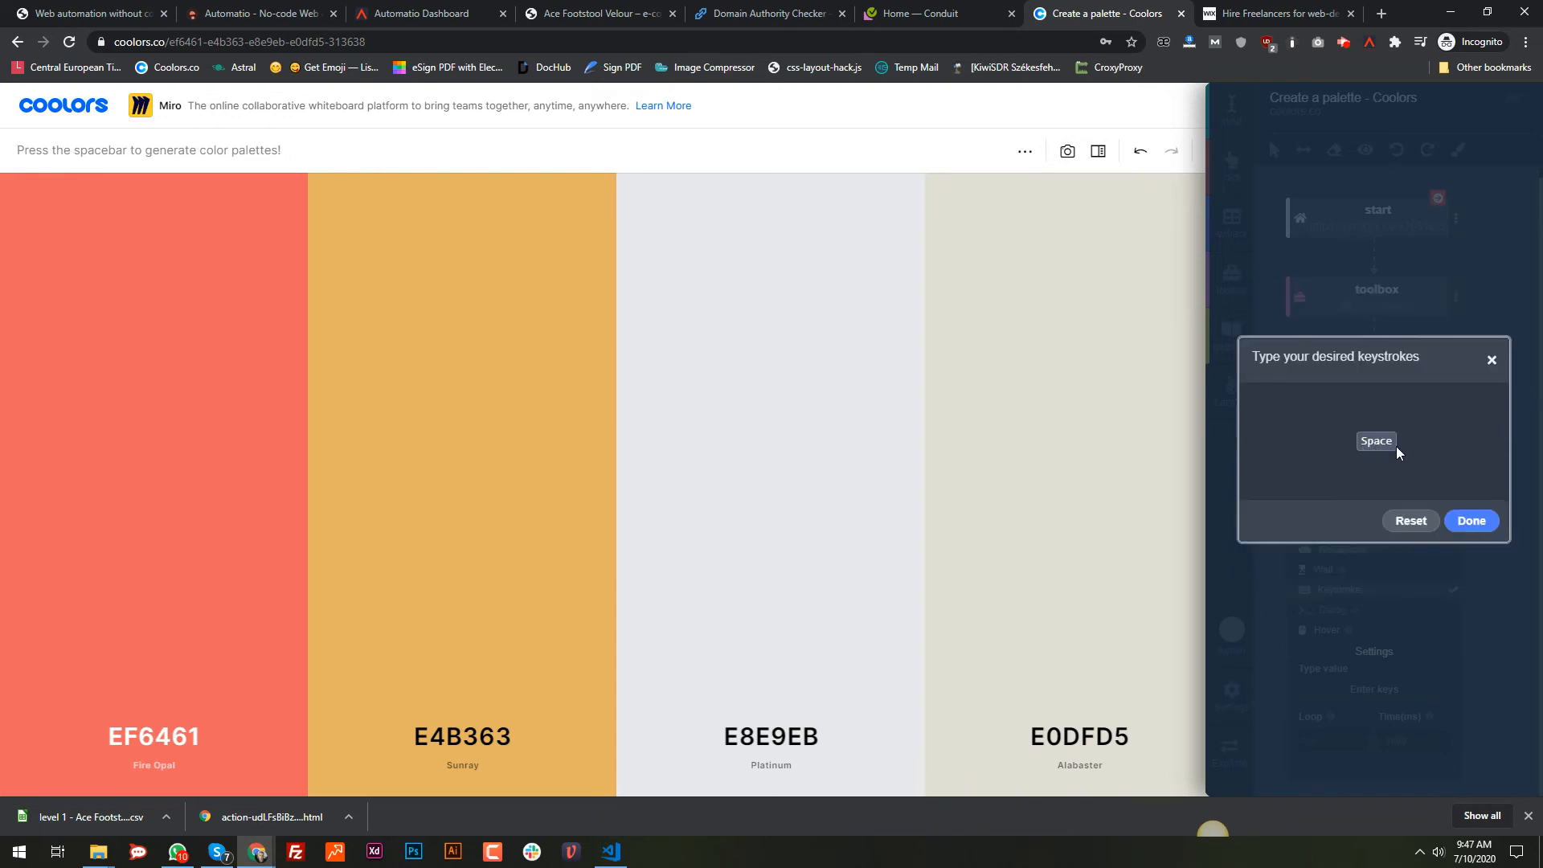
left_click(1463, 524)
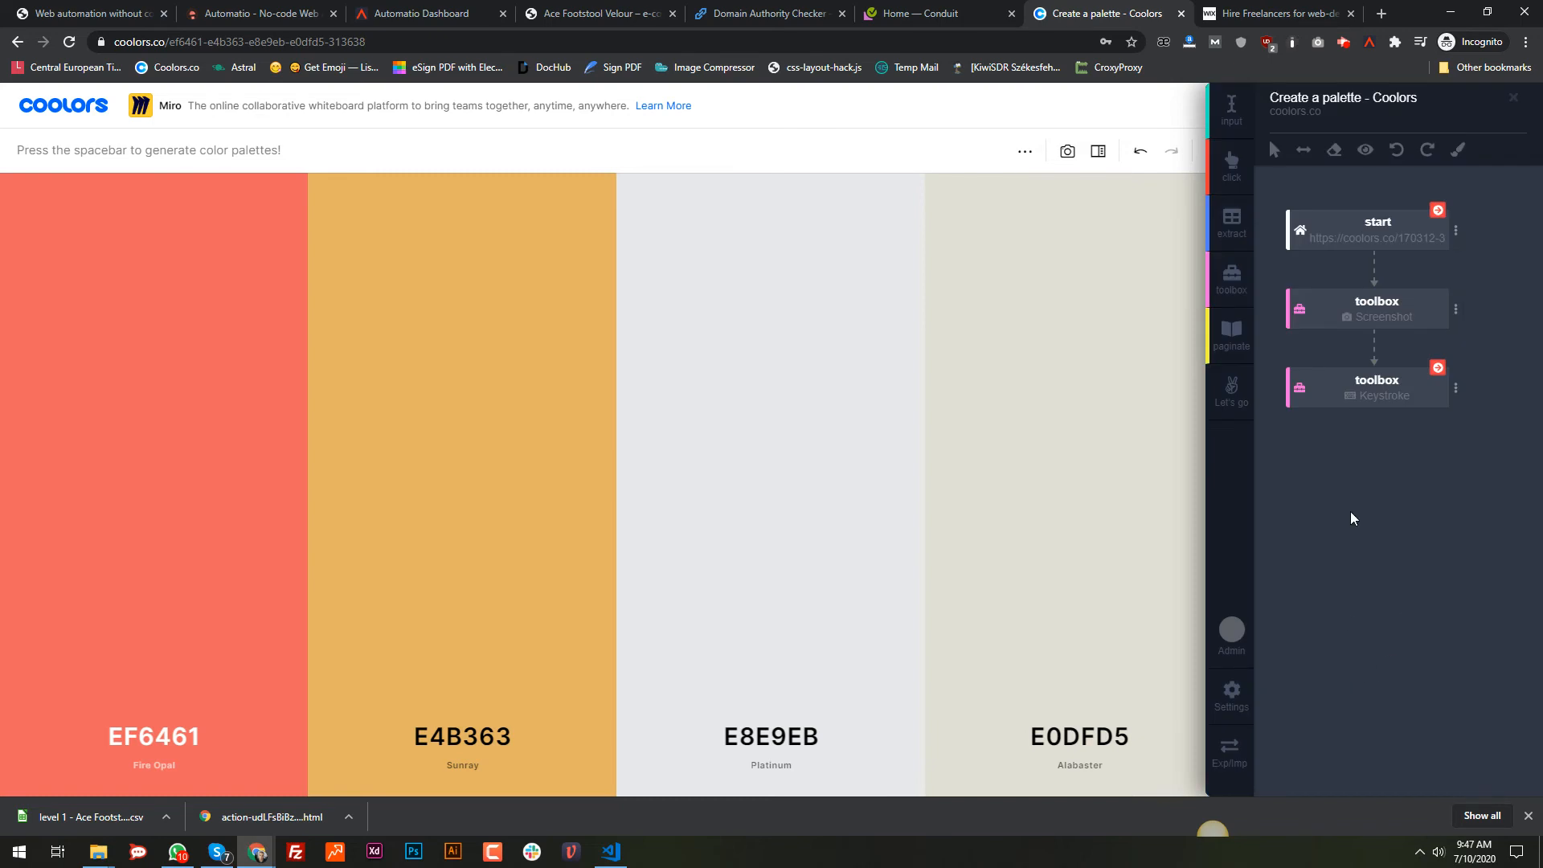
left_click(1376, 385)
left_click(1331, 756)
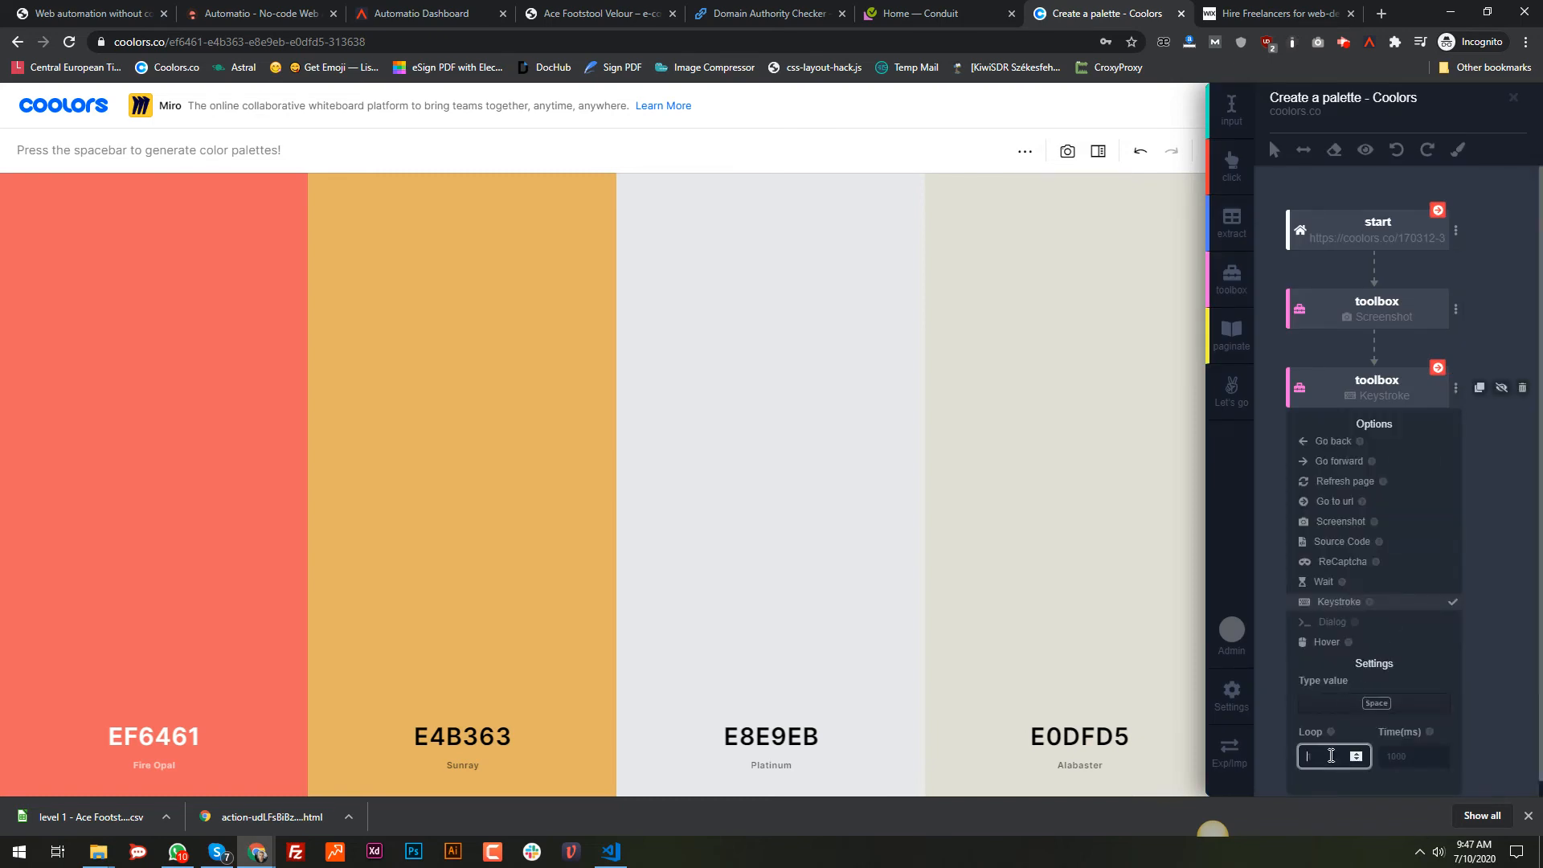
type("2")
left_click(1269, 582)
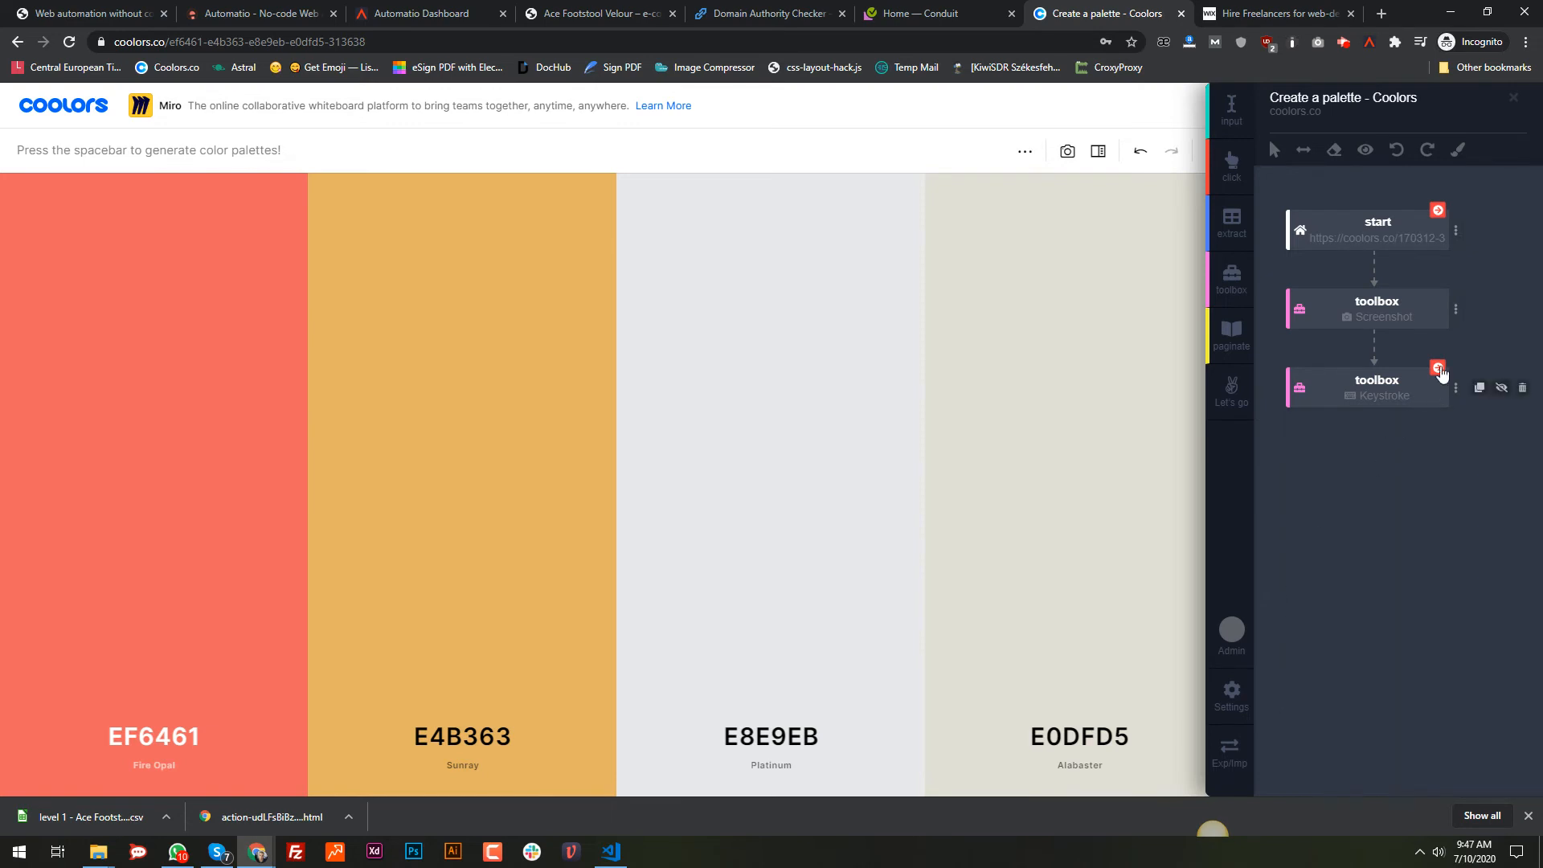
mouse_move(1461, 320)
Step: Duplicate the Screenshot and Keystroke steps and place the copies in alternating order
left_click(1479, 312)
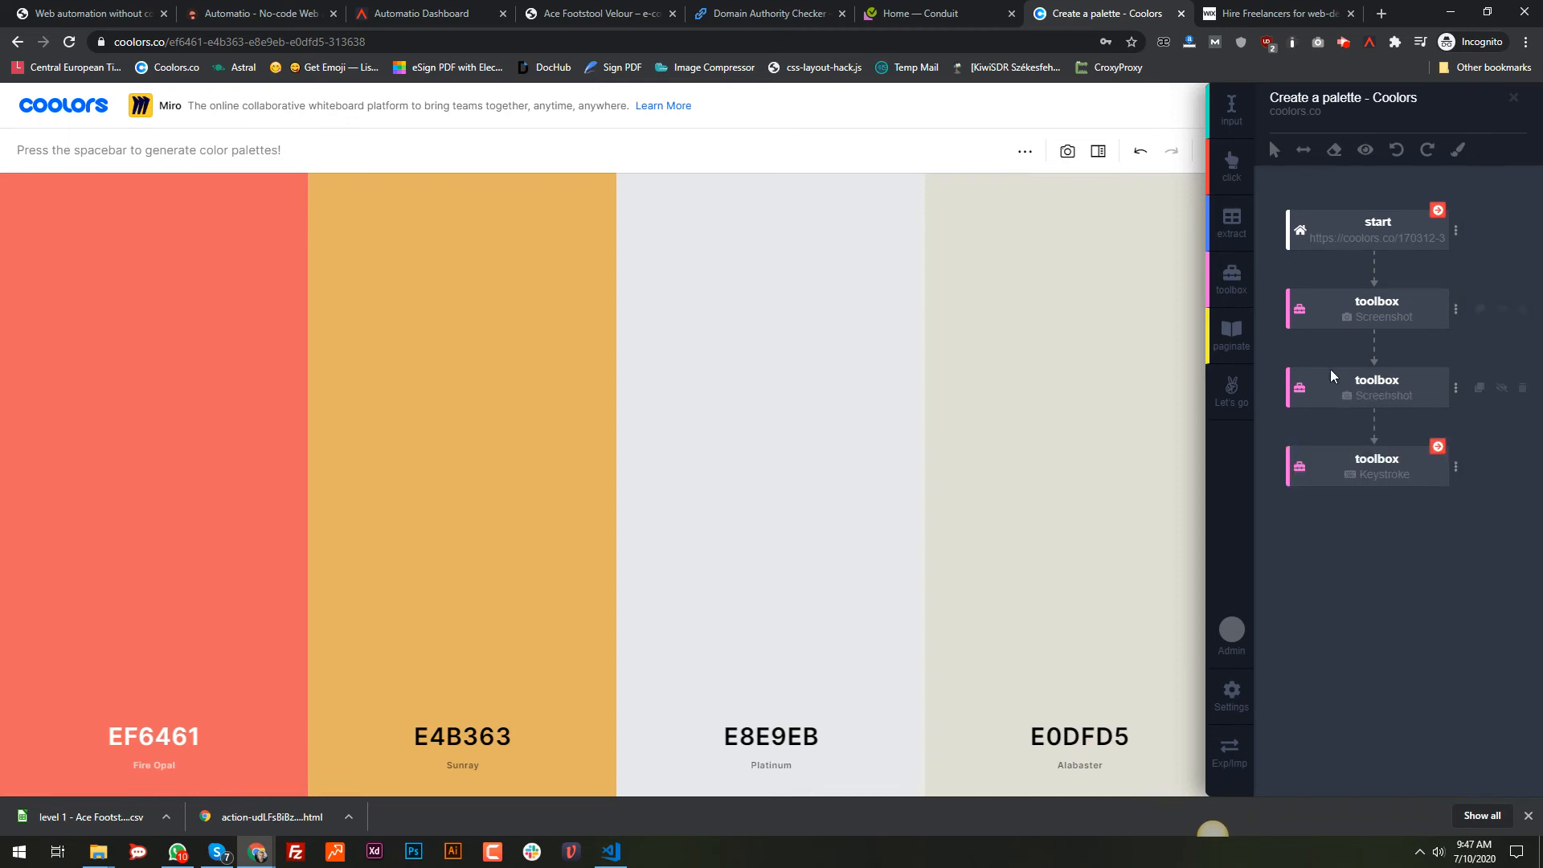
left_click_drag(1299, 400, 1300, 482)
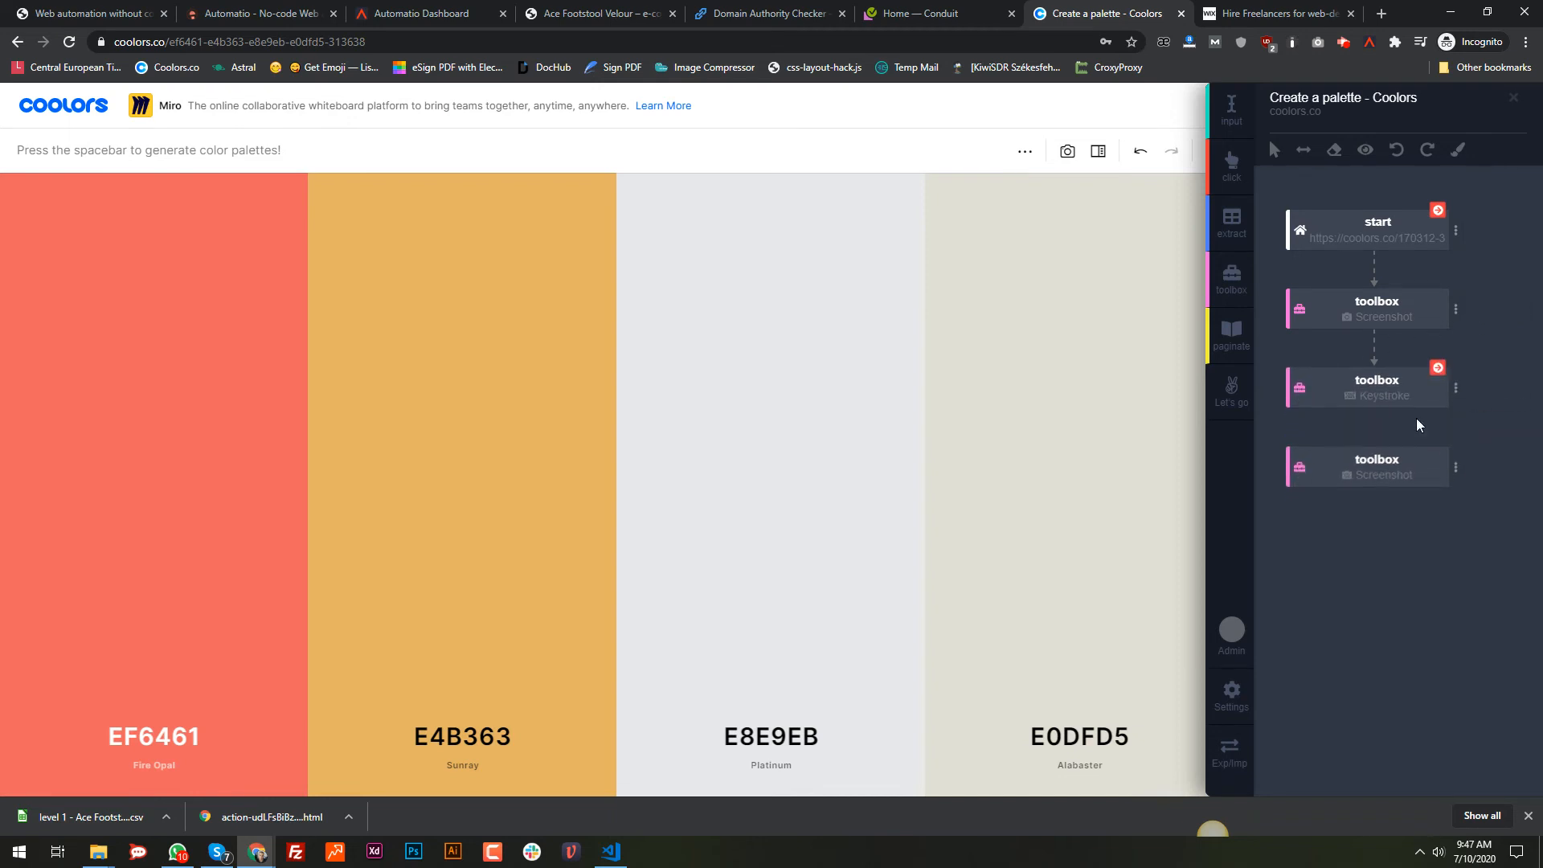
left_click(1479, 391)
left_click_drag(1308, 467, 1310, 621)
Step: Add a third Screenshot and Keystroke copy, reordering so the workflow ends with a Keystroke step
left_click(1479, 466)
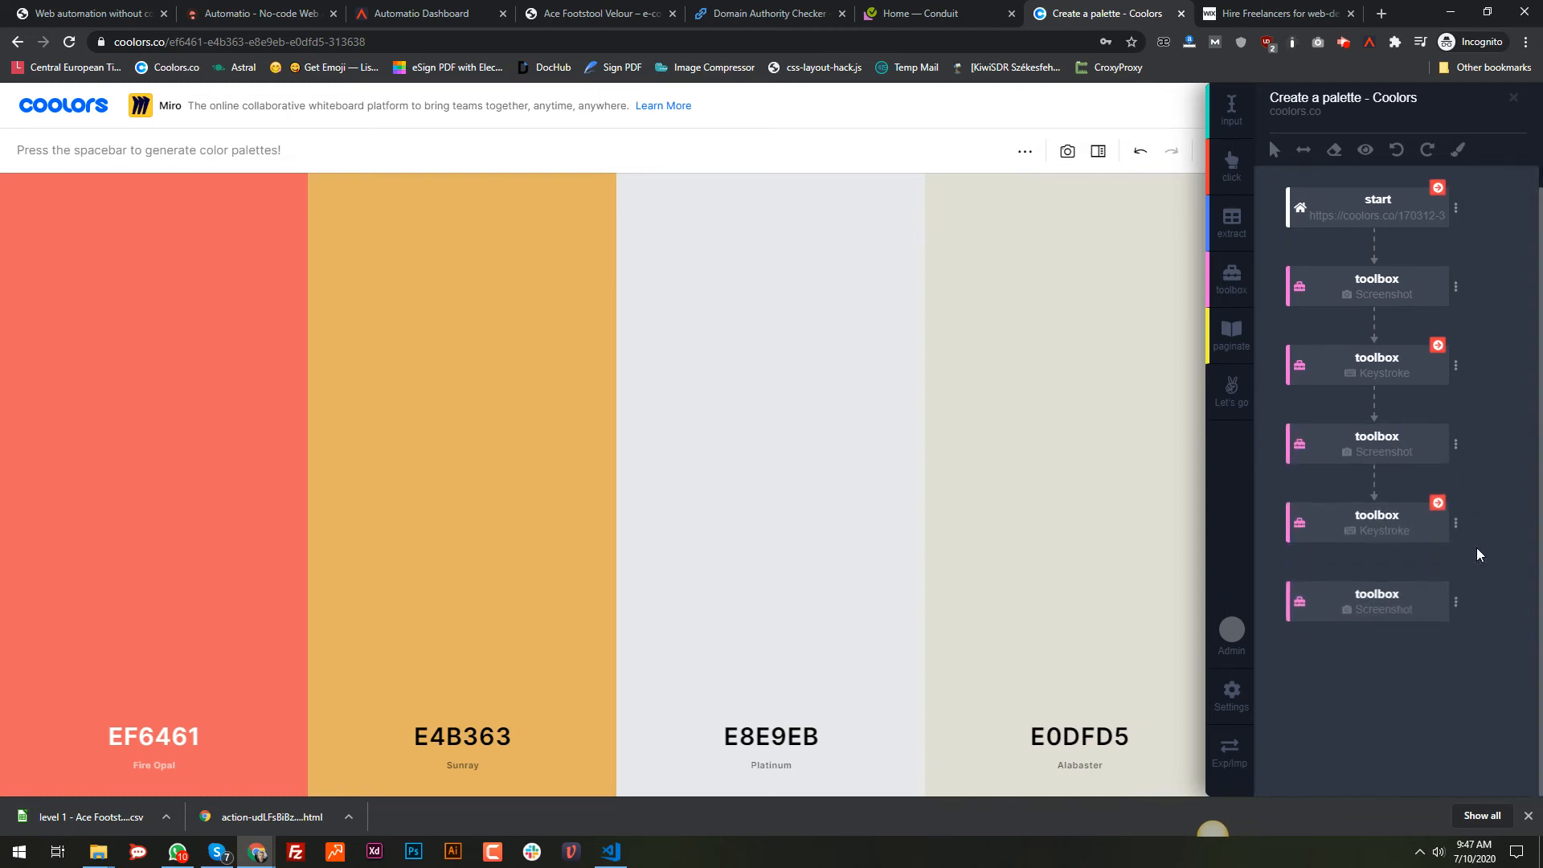
scroll(1318, 611, "down", 1)
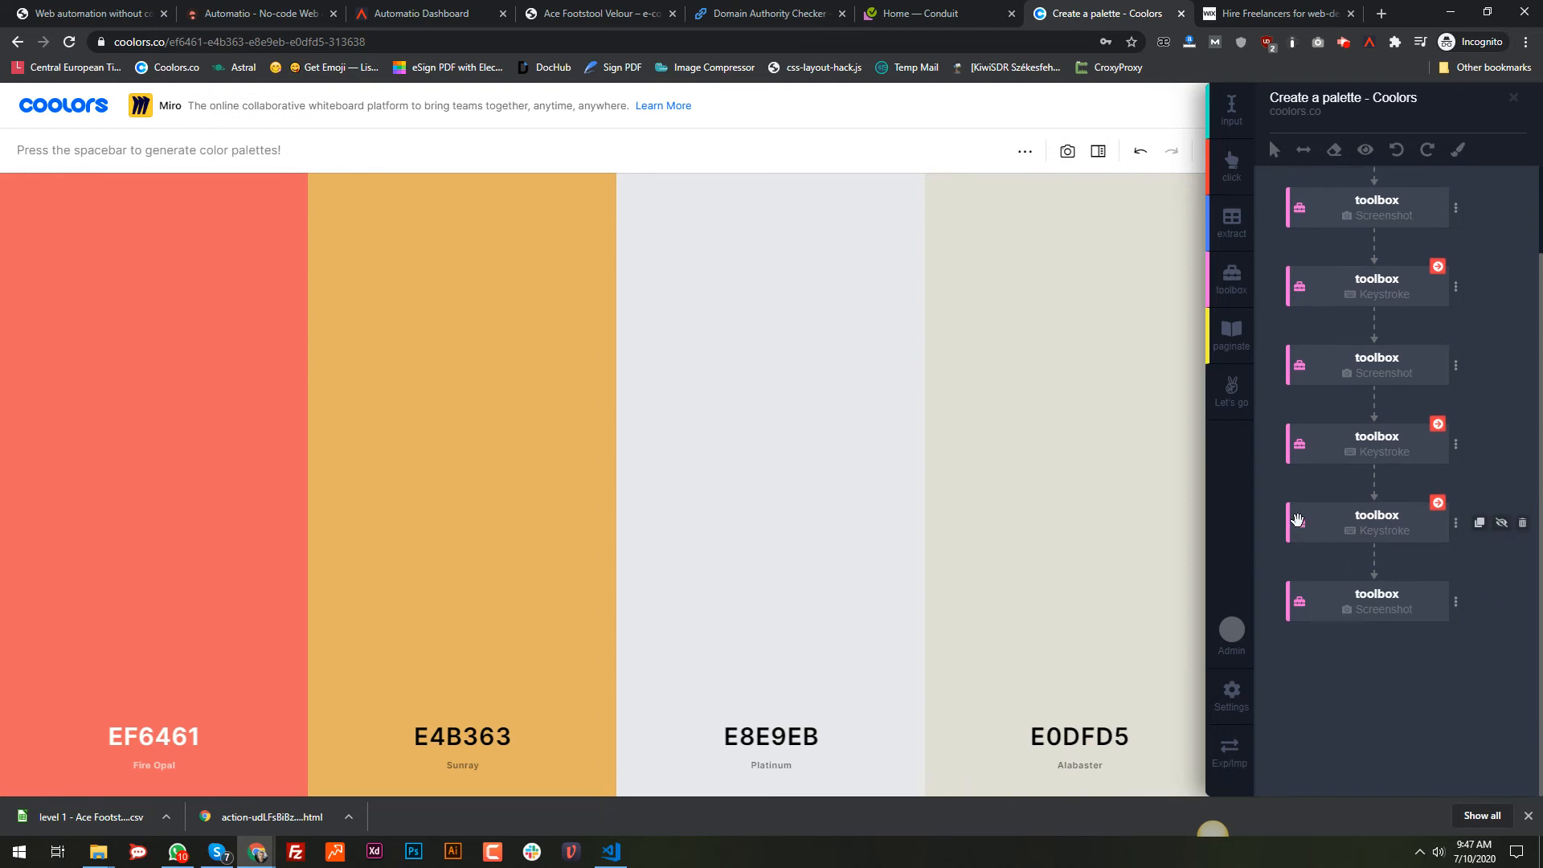
left_click_drag(1297, 518, 1312, 620)
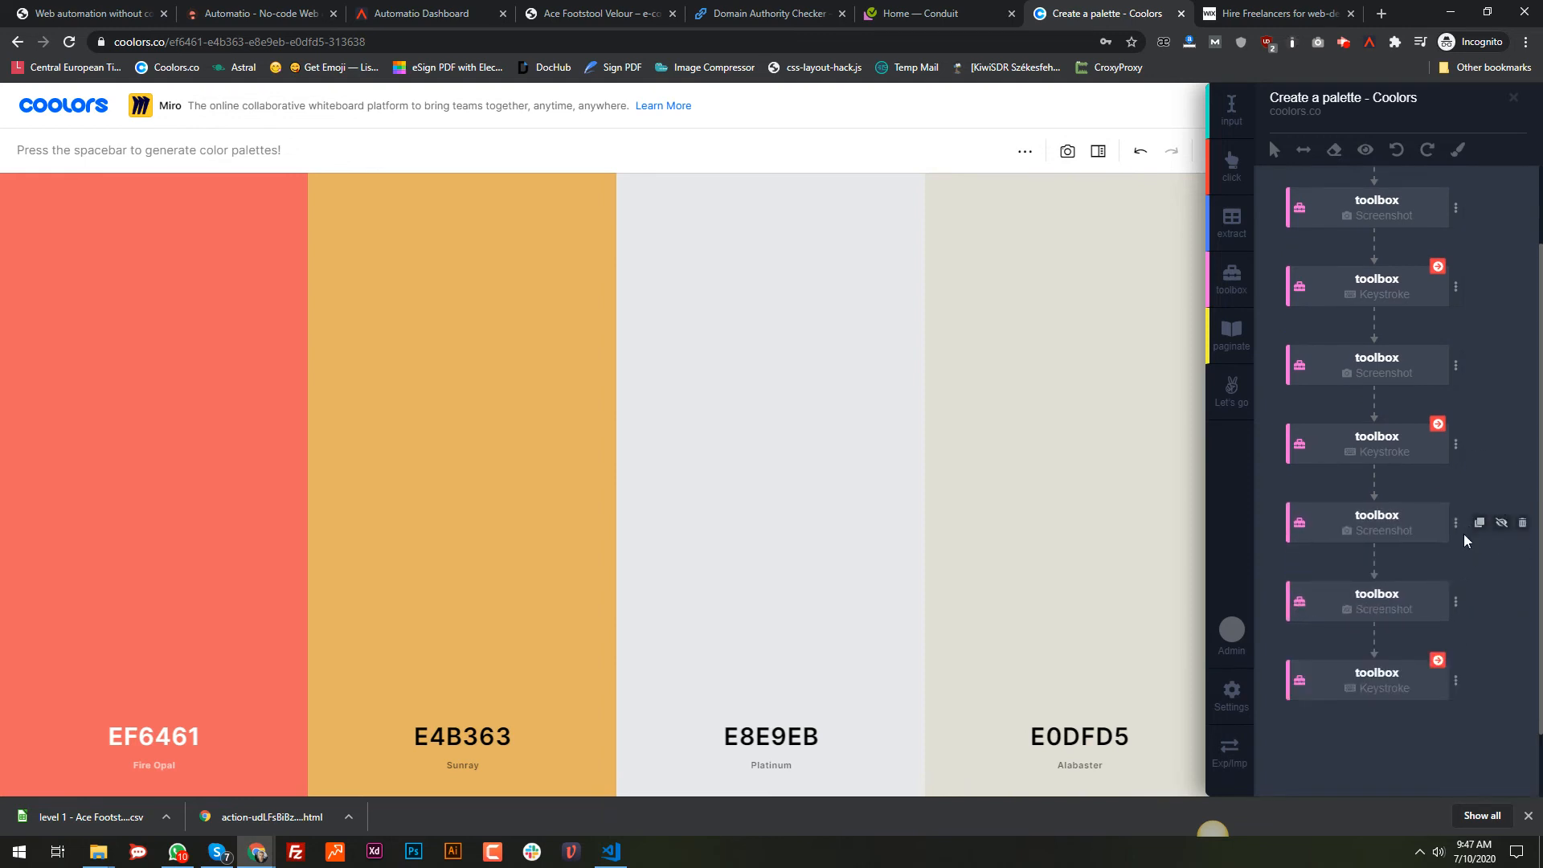
scroll(1314, 547, "down", 1)
left_click_drag(1300, 523, 1314, 615)
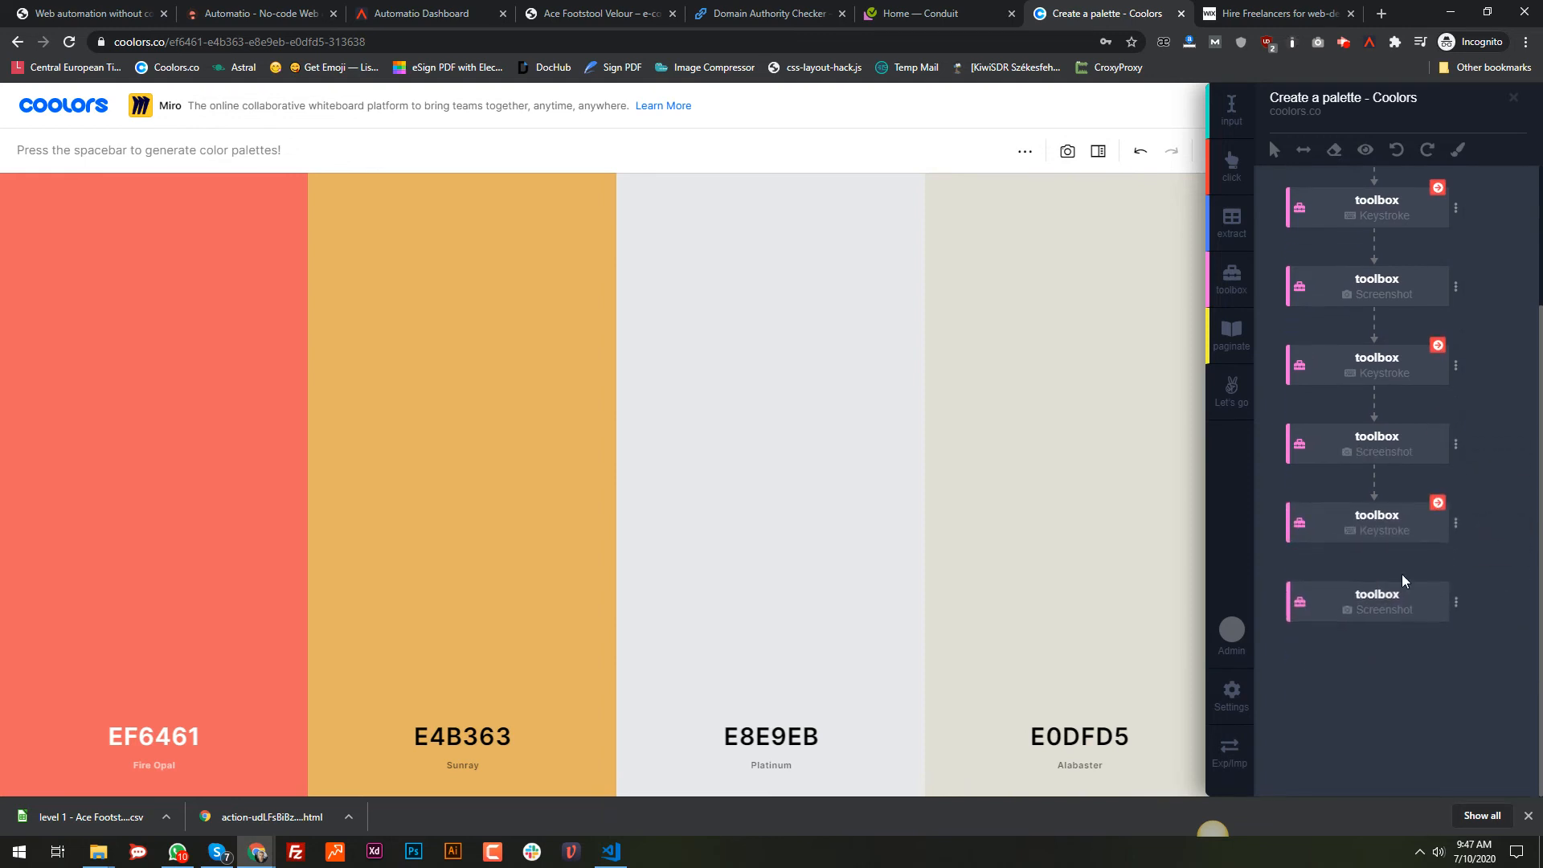
left_click(1480, 524)
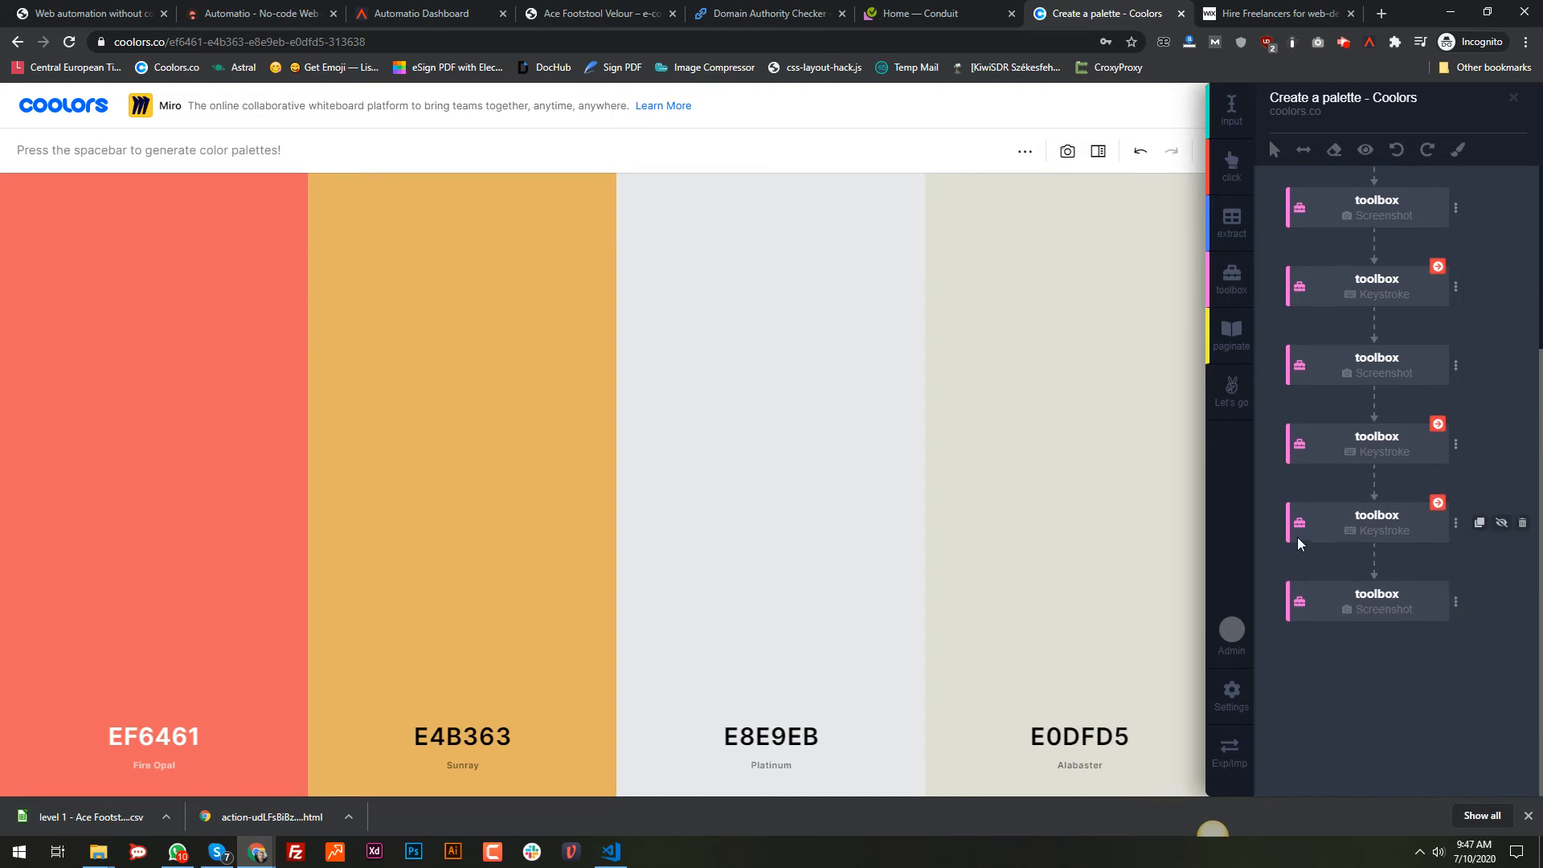
left_click_drag(1295, 524, 1352, 621)
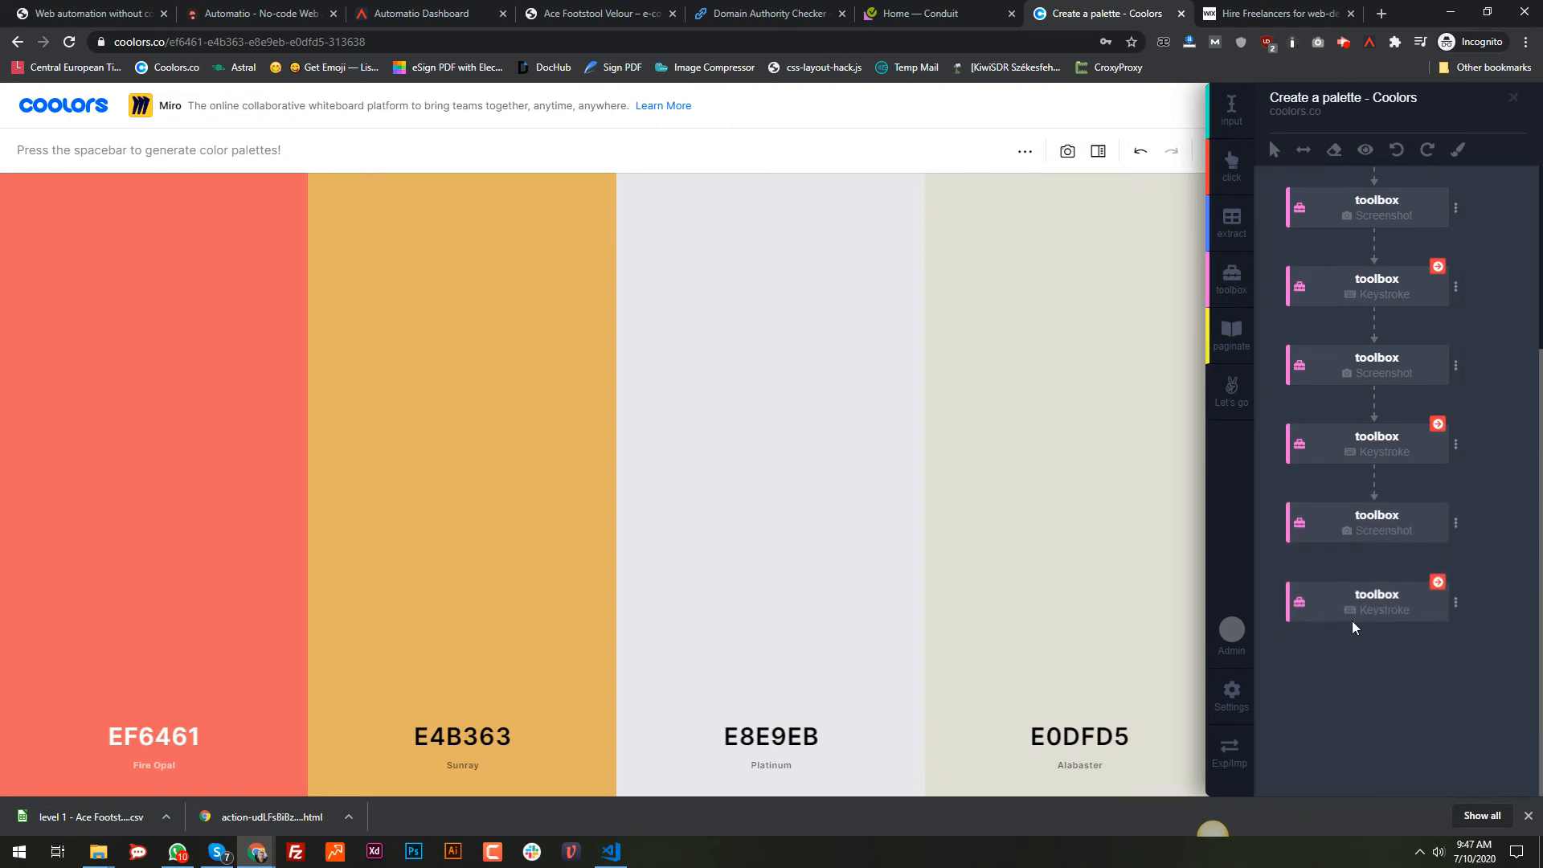
left_click(1242, 408)
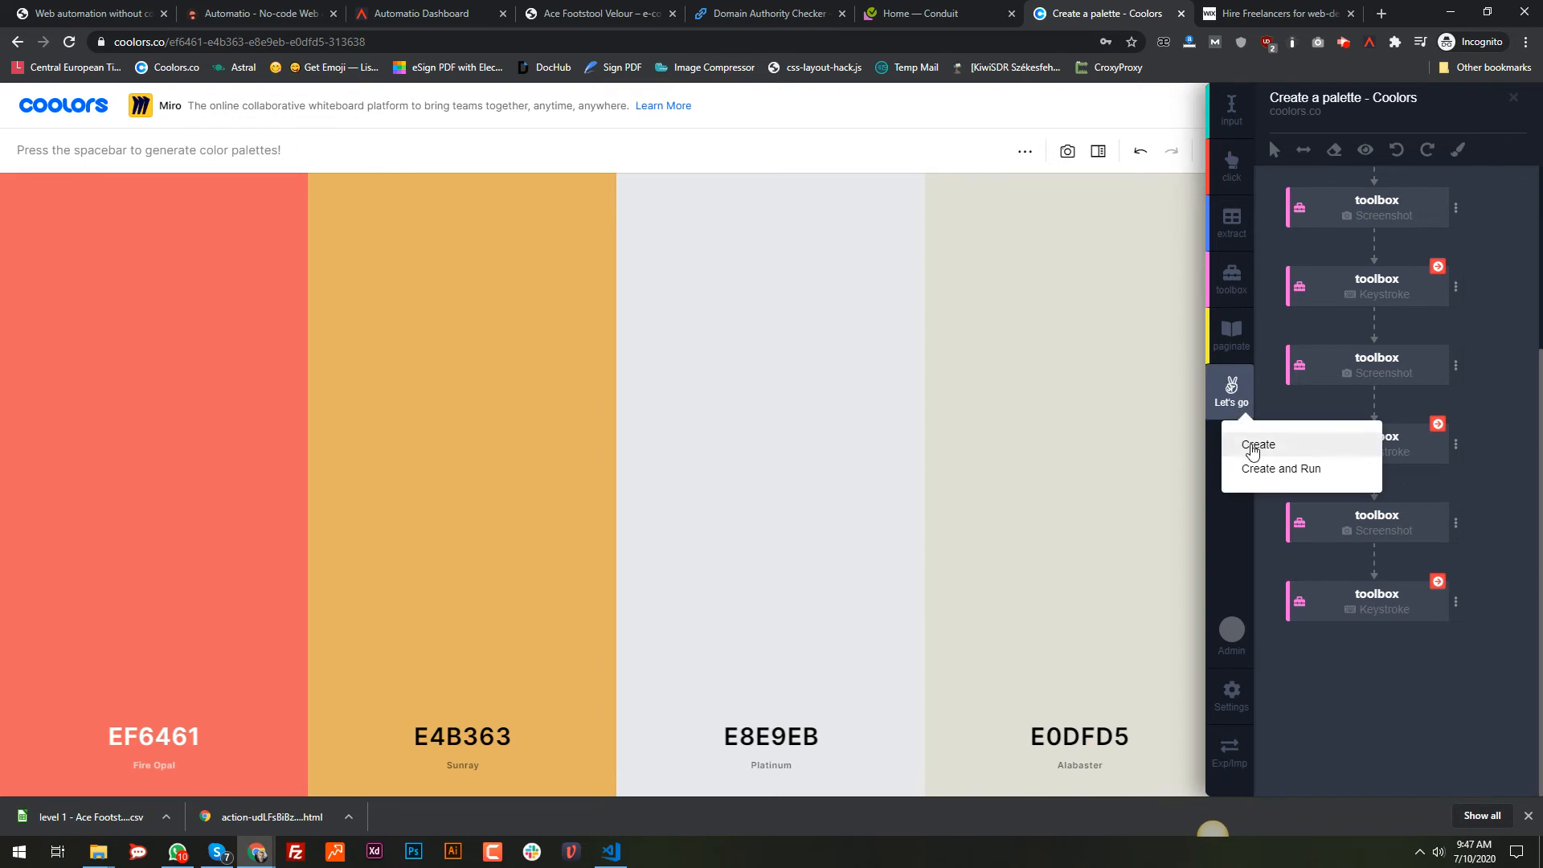
Step: Create the bot instance and open the Create a palette - Coolors instance's logs and screenshots
left_click(1254, 448)
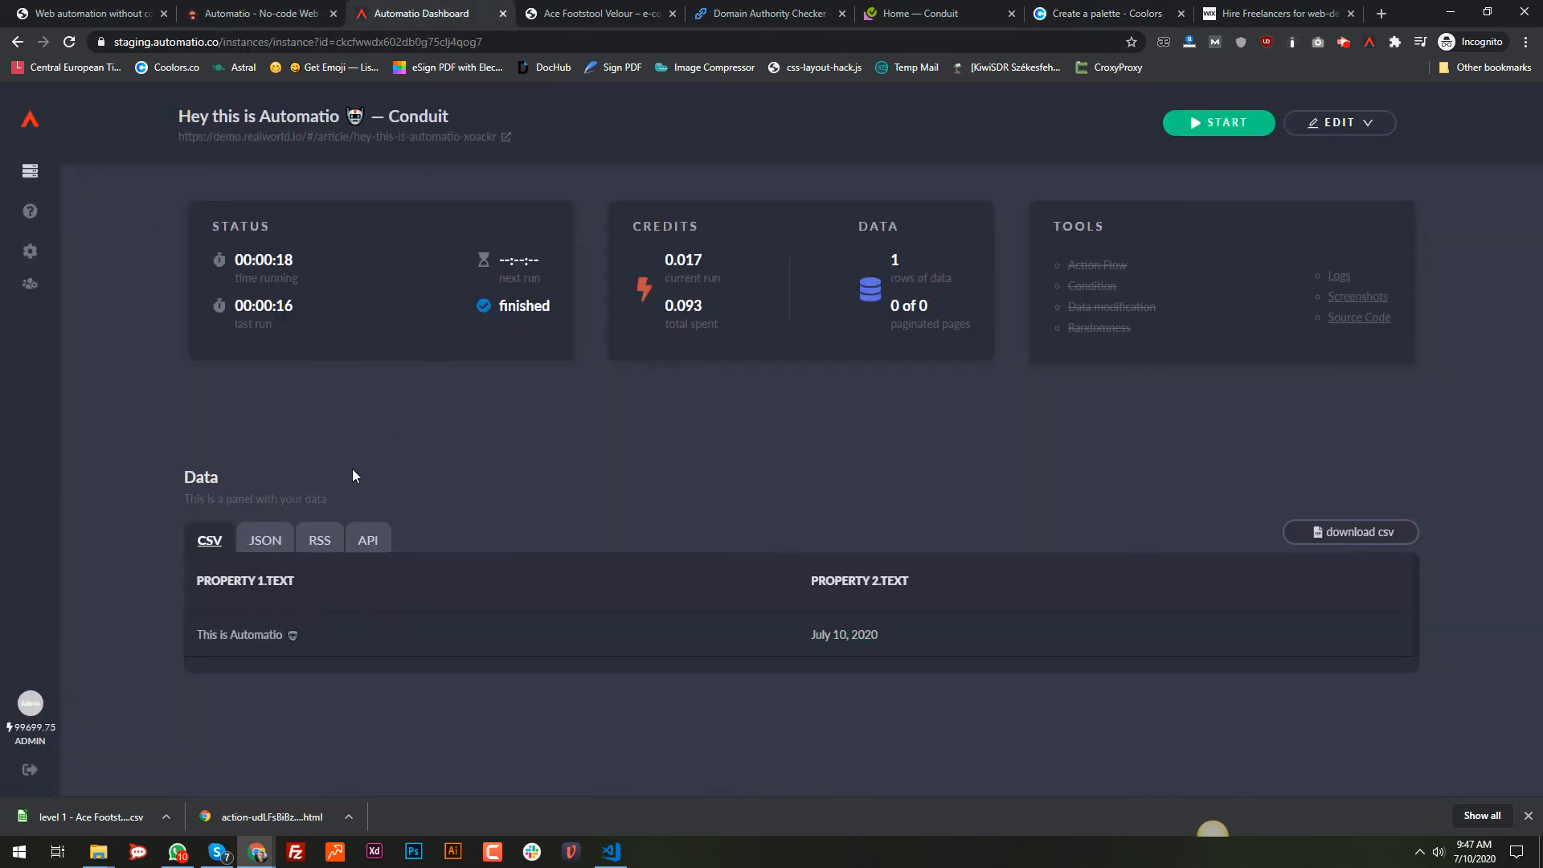
left_click(29, 172)
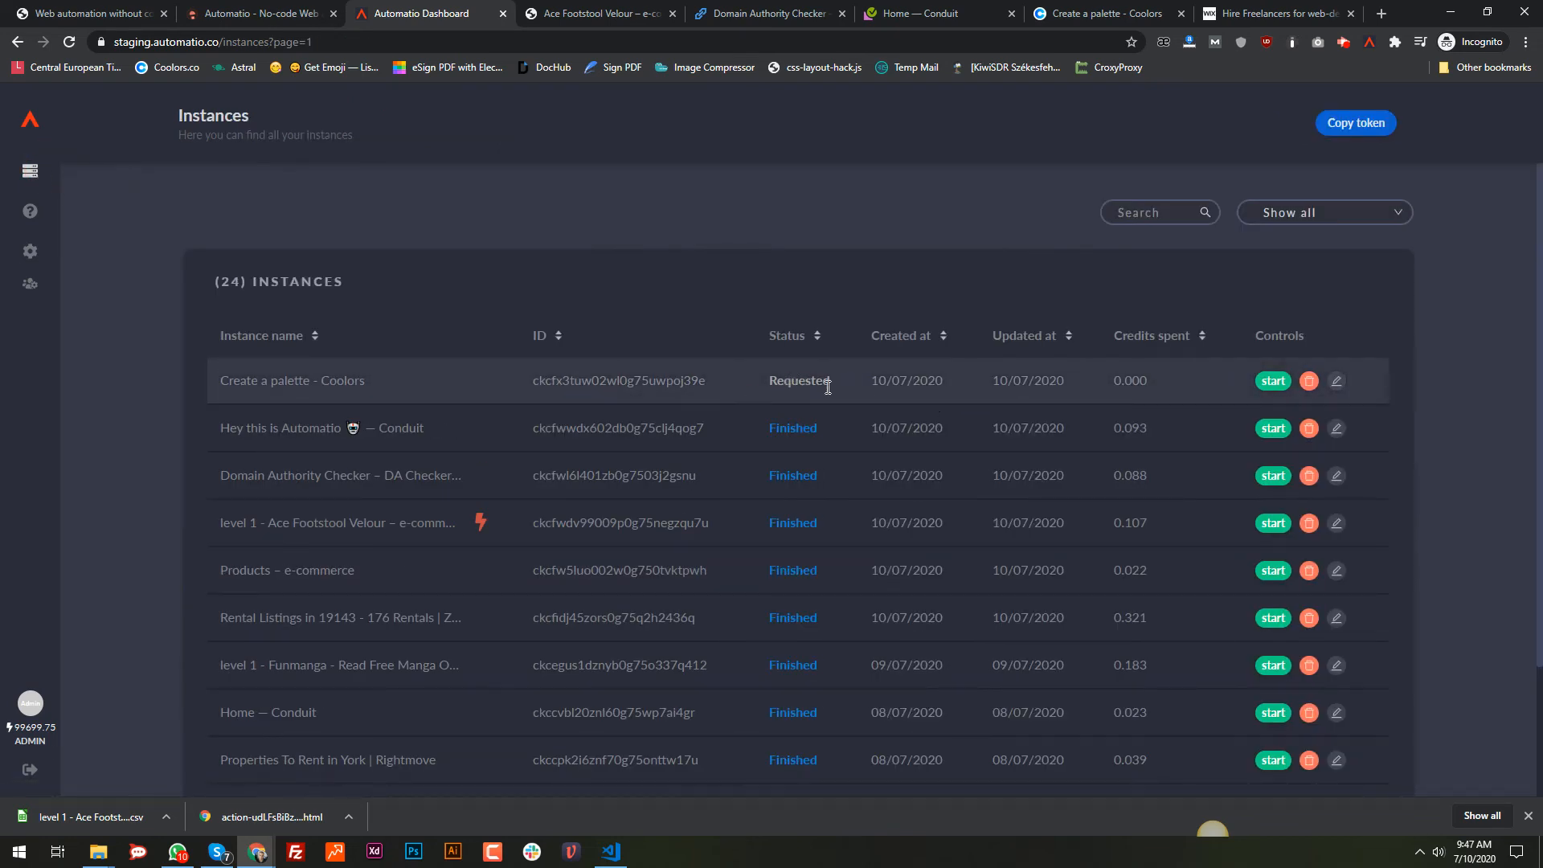
left_click(280, 386)
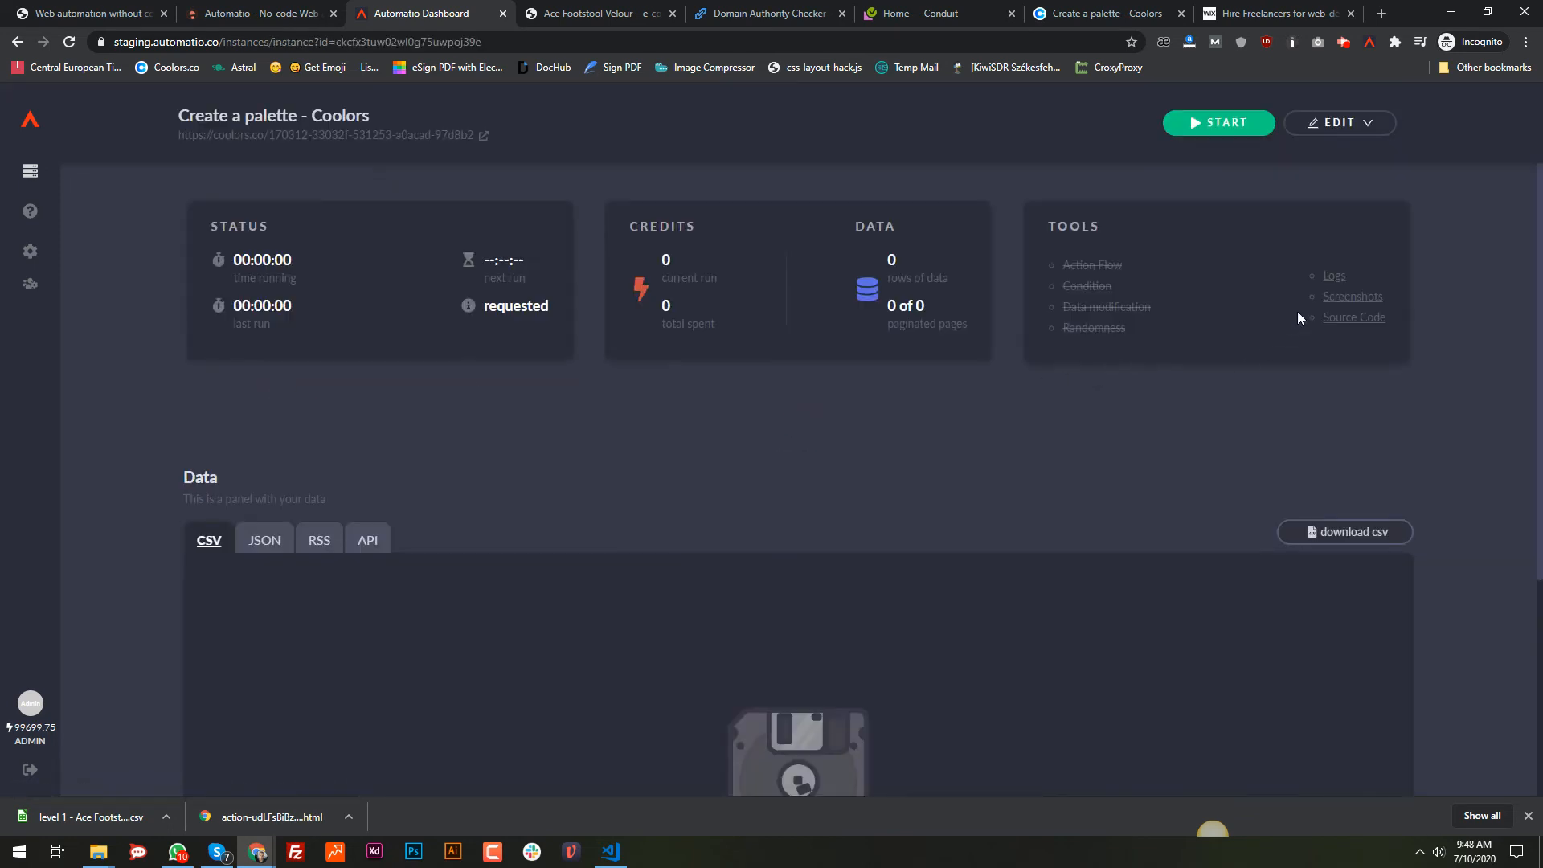
left_click(1336, 276)
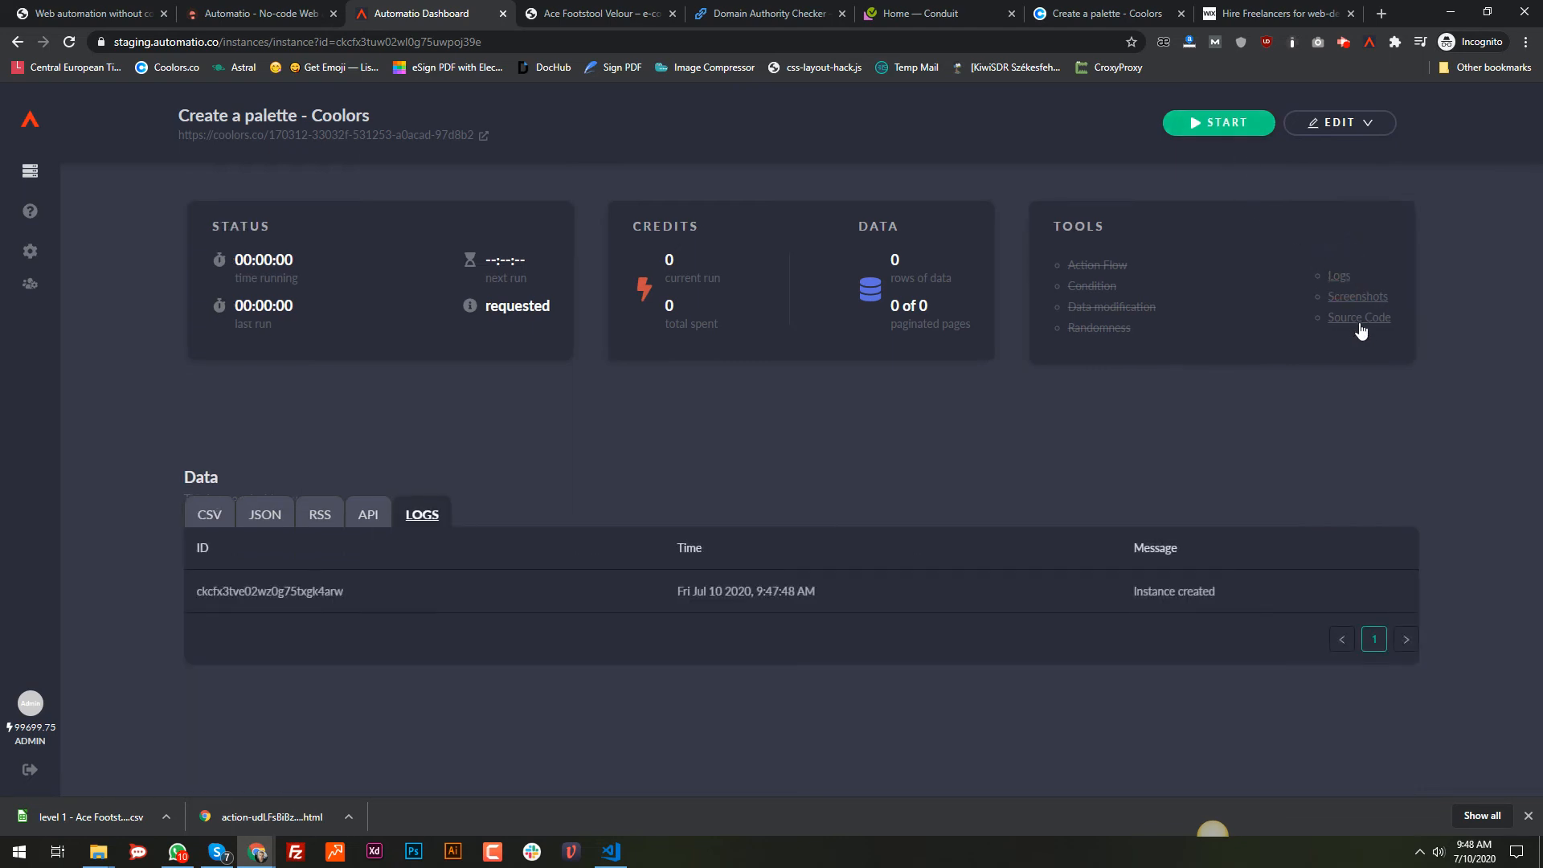
left_click(1362, 300)
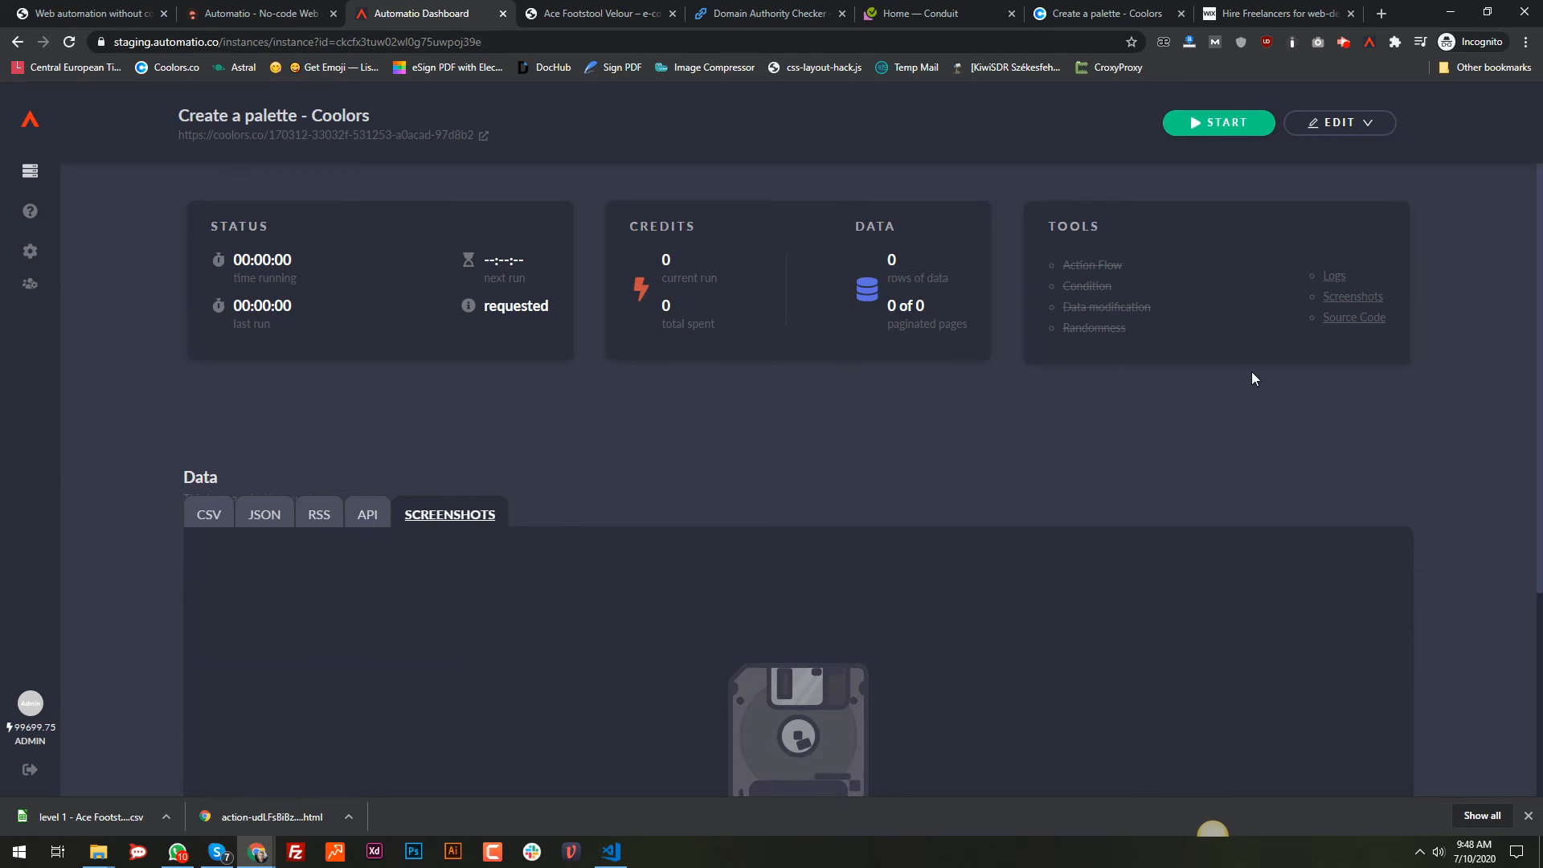
Step: Run the Coolors bot until it finishes with four captured screenshots
left_click(1211, 133)
scroll(543, 619, "down", 3)
scroll(658, 527, "up", 2)
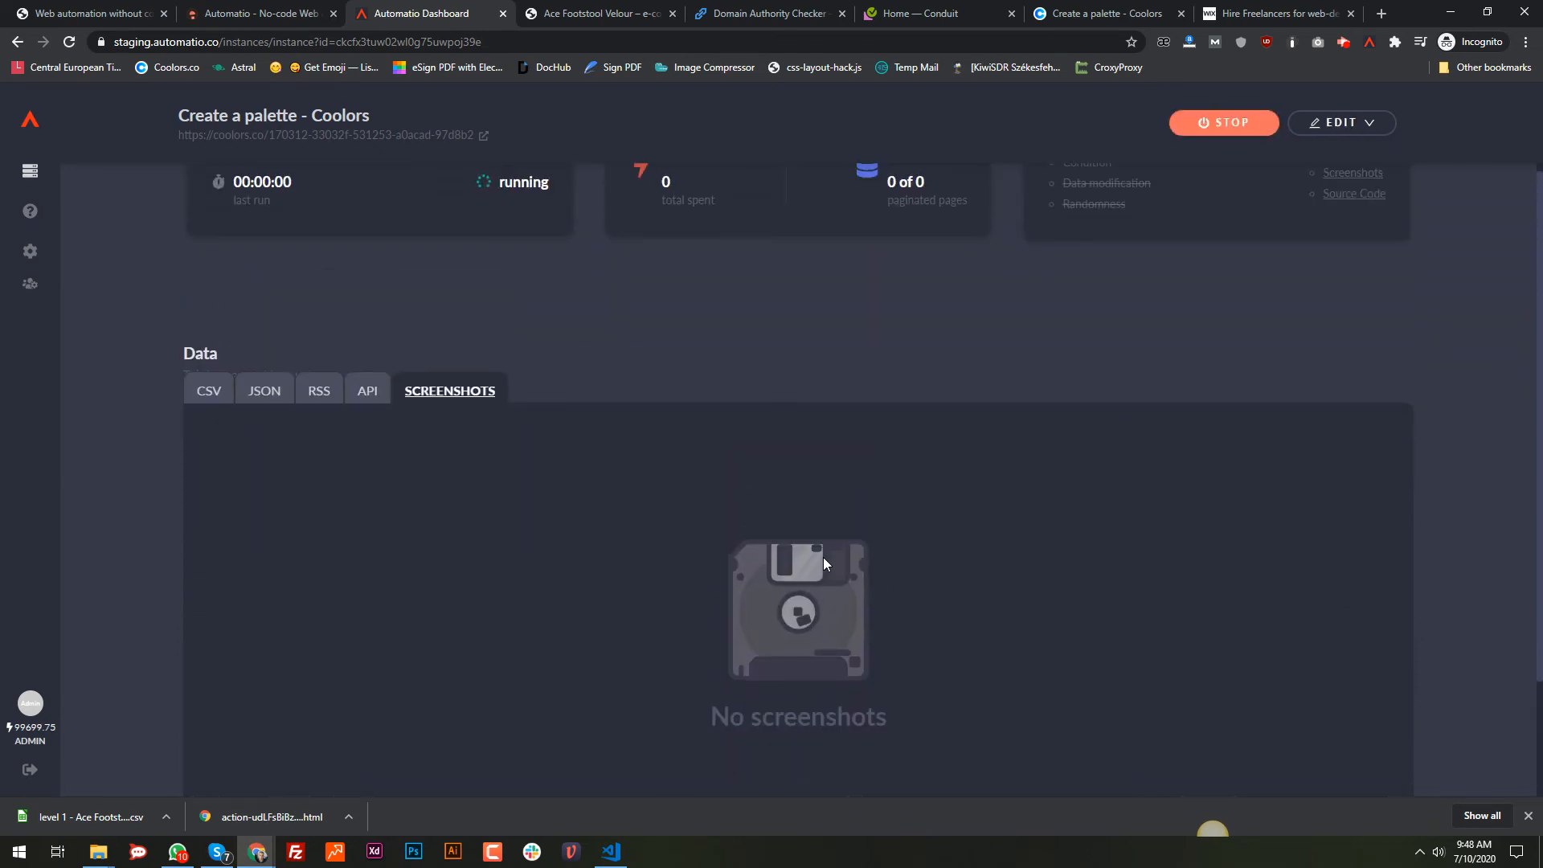
scroll(823, 557, "down", 1)
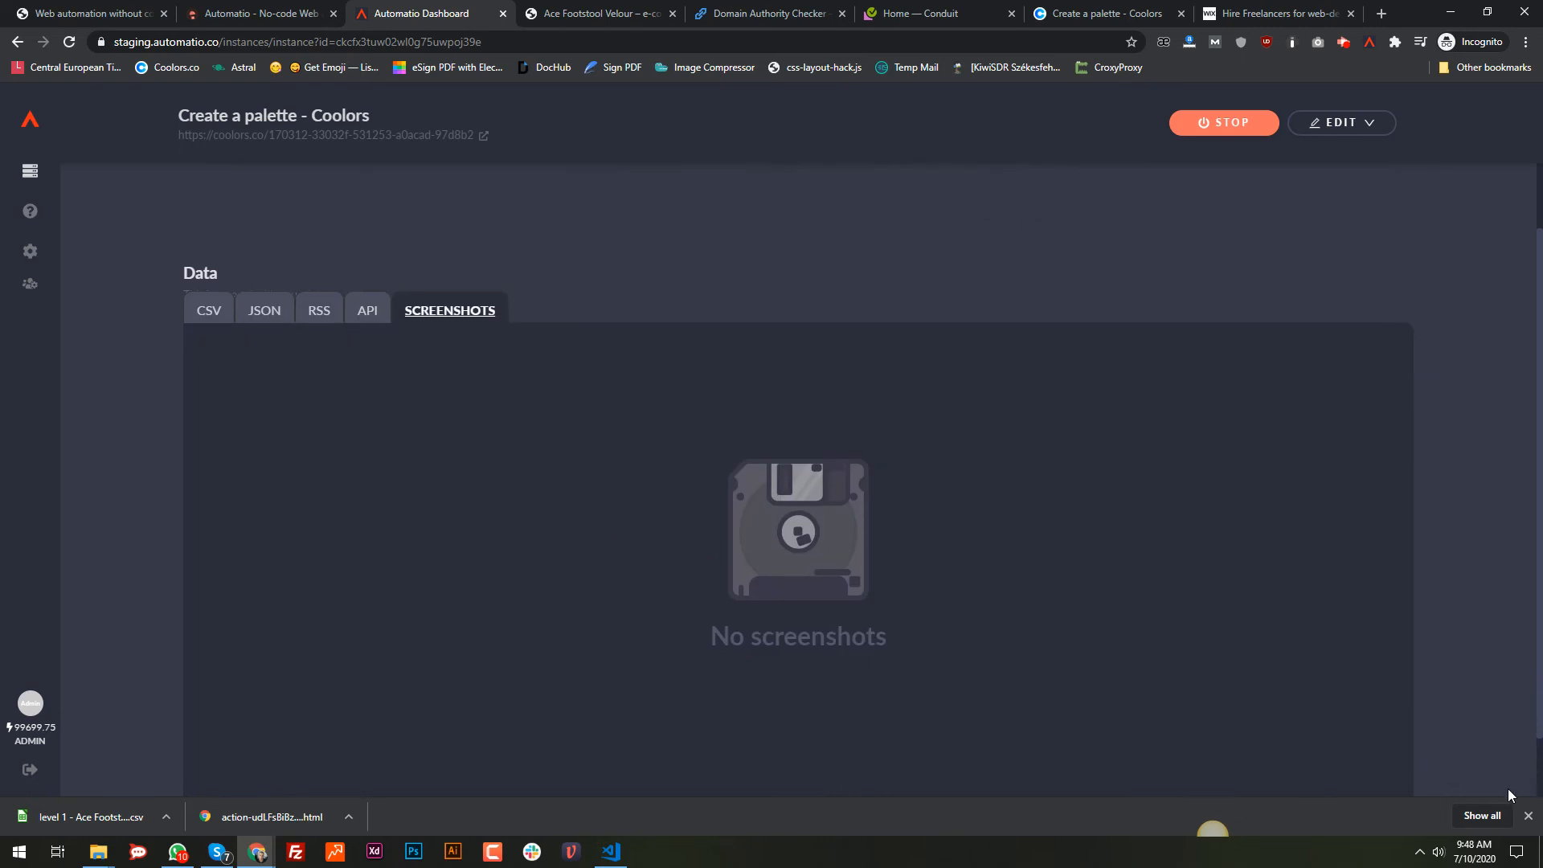
left_click(1528, 816)
scroll(1296, 601, "up", 3)
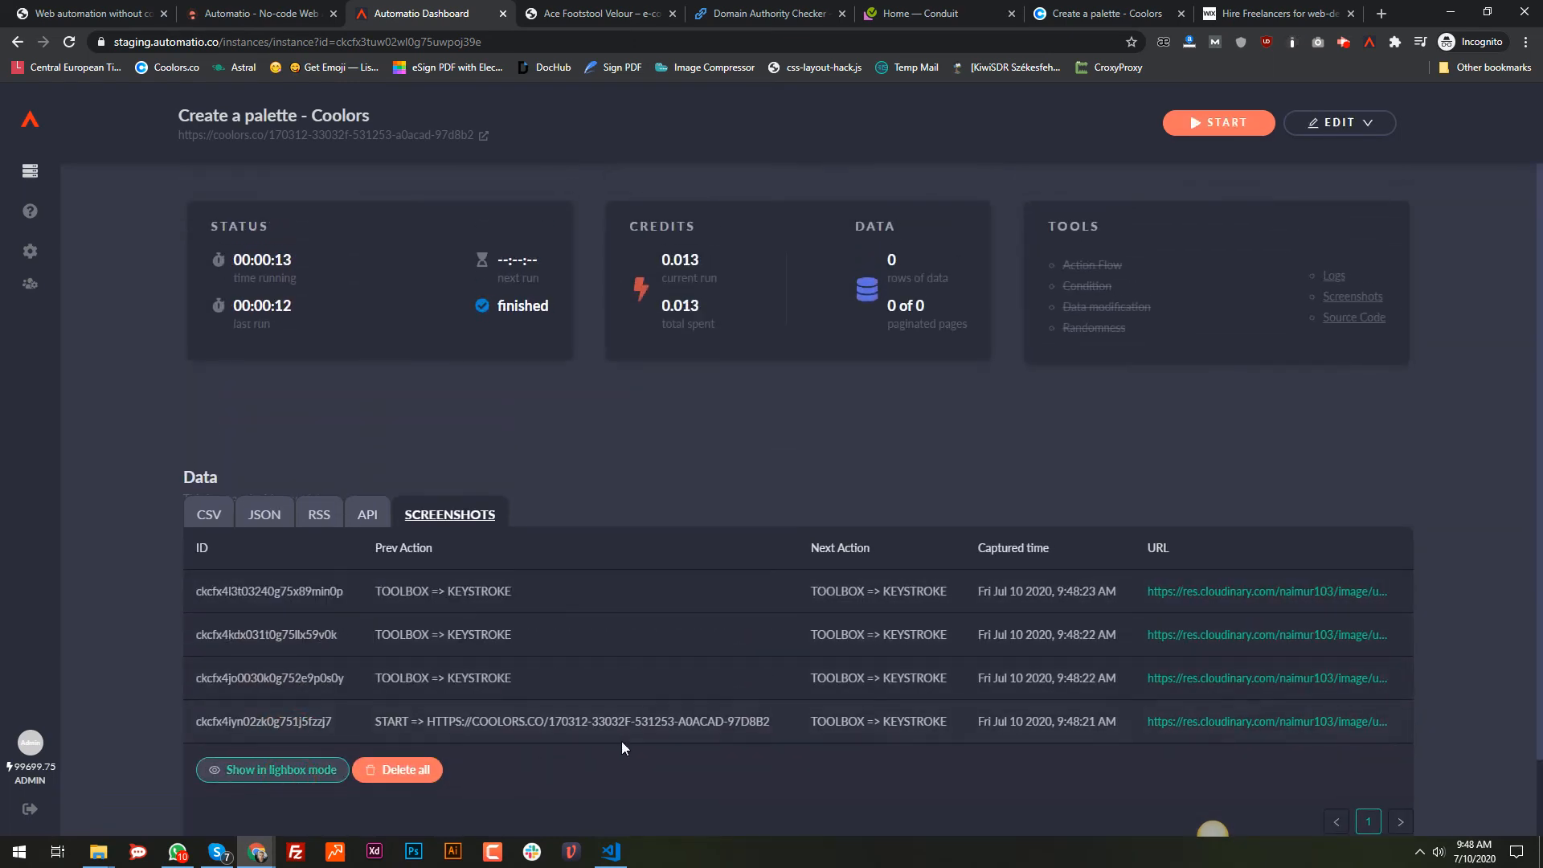
Step: View the screenshots full-size, back to the first palette (161925 … CBF7ED), and open it in a new tab
left_click(306, 771)
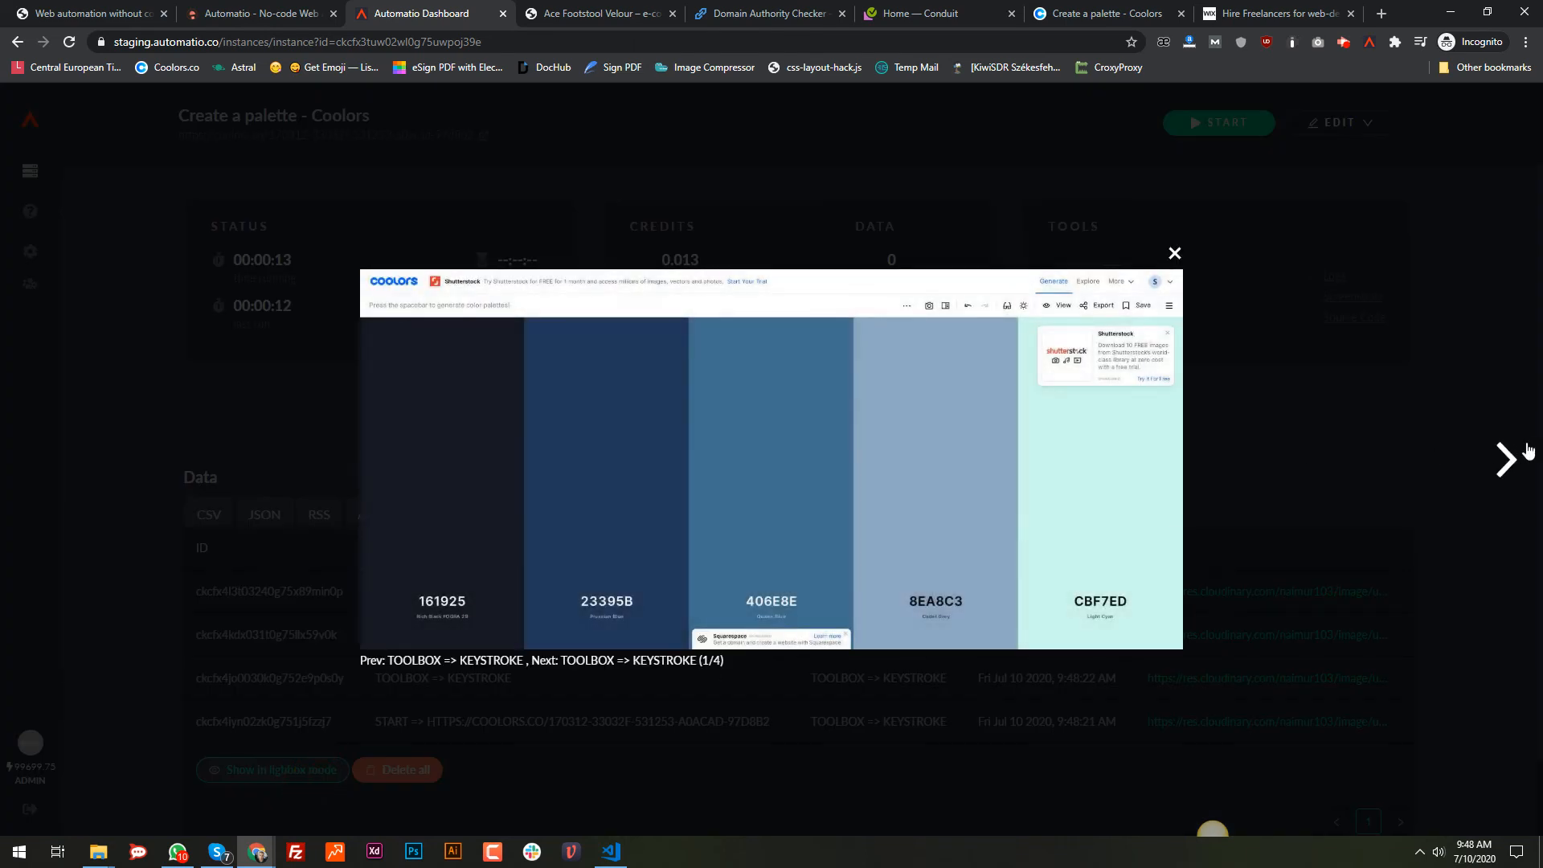
left_click(1506, 457)
left_click(1506, 457)
left_click(1505, 457)
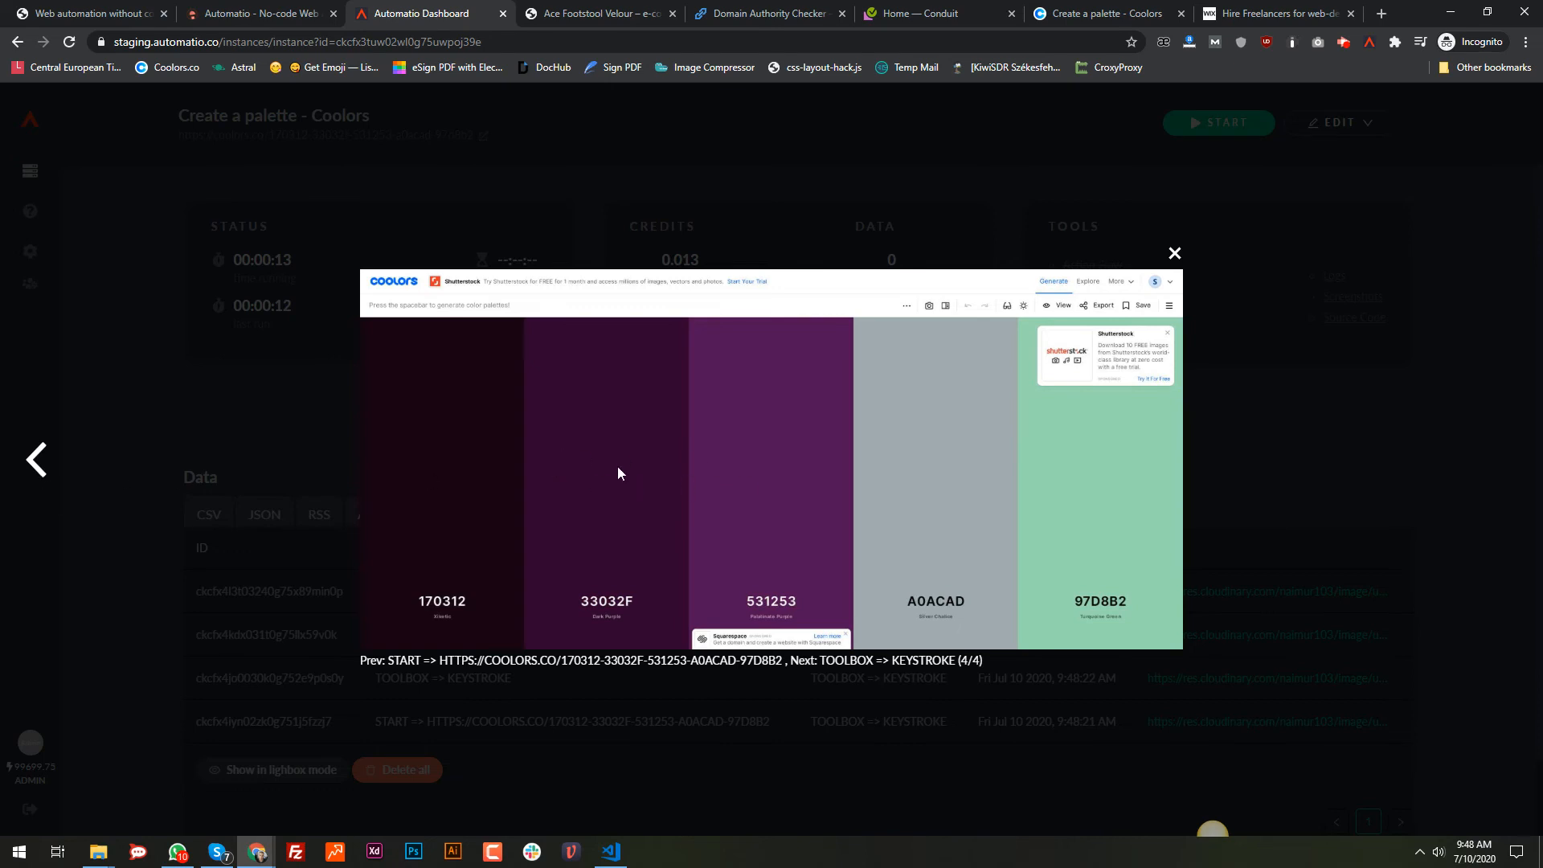
left_click(33, 466)
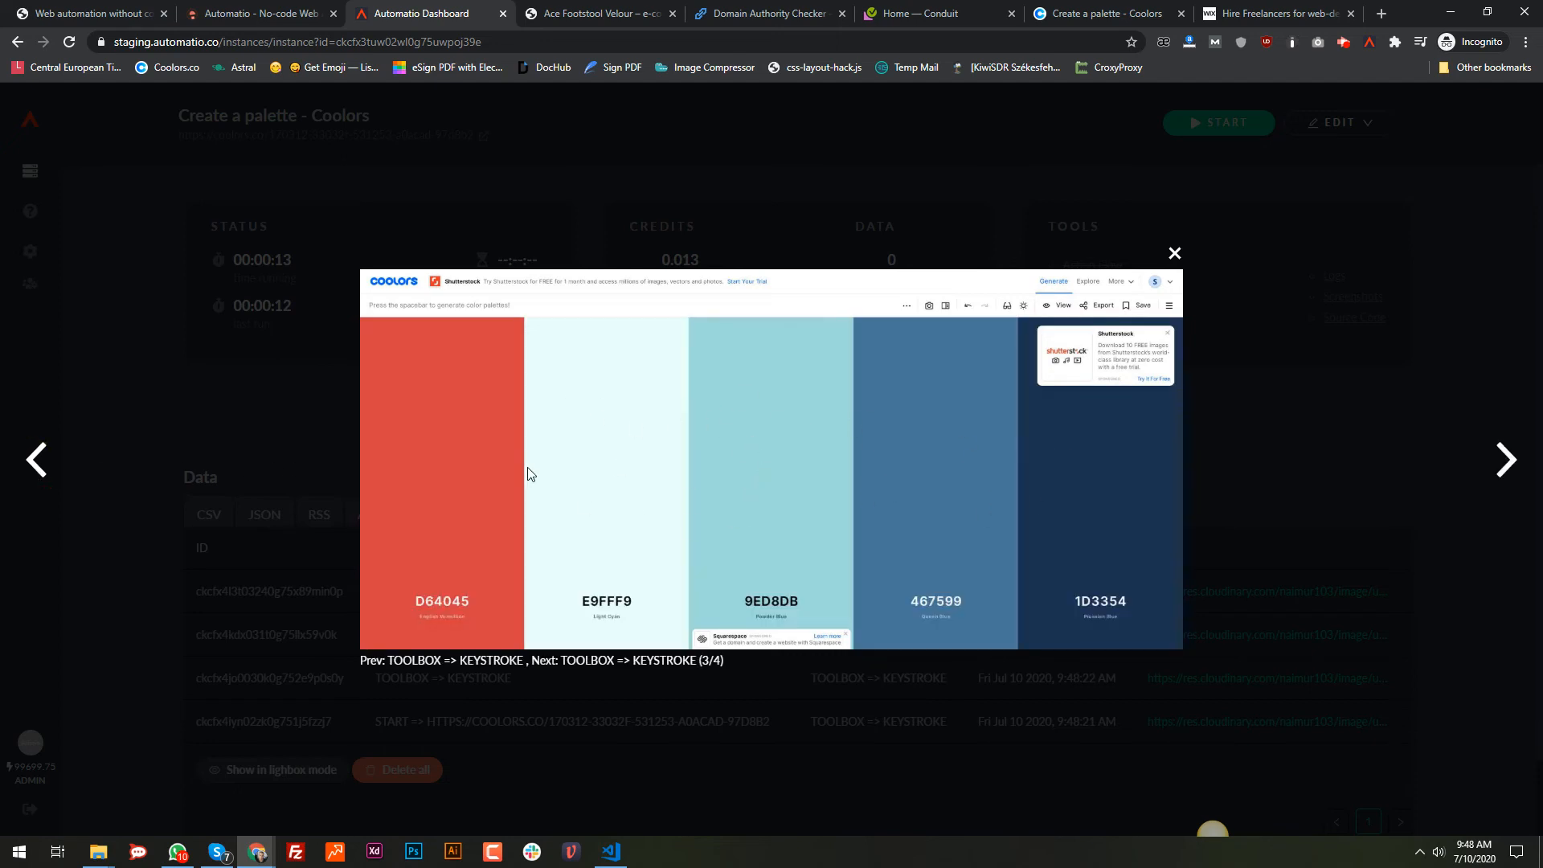
left_click(52, 471)
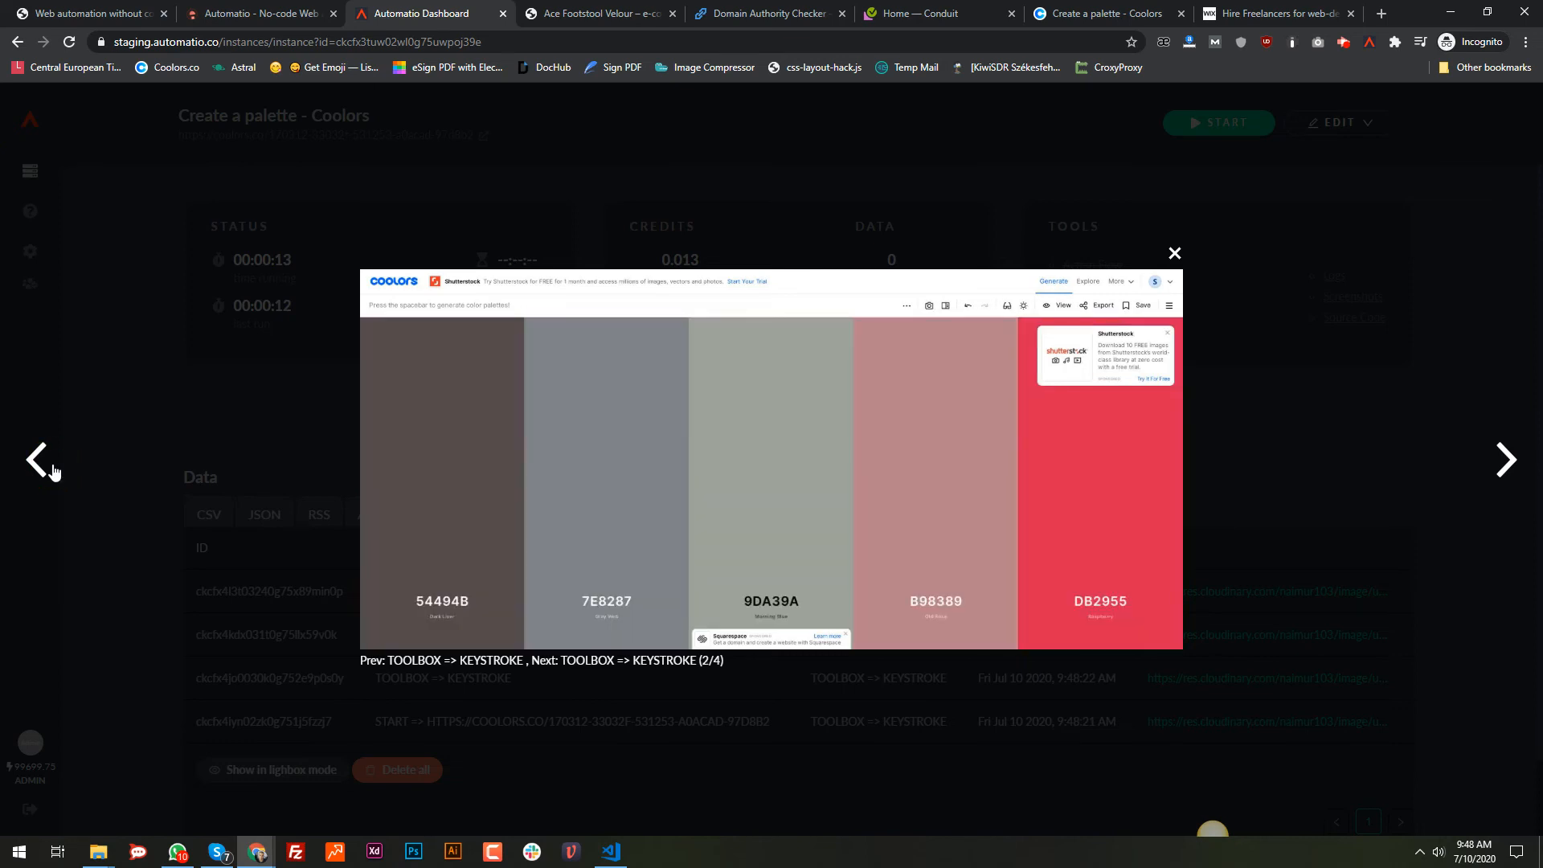
left_click(53, 471)
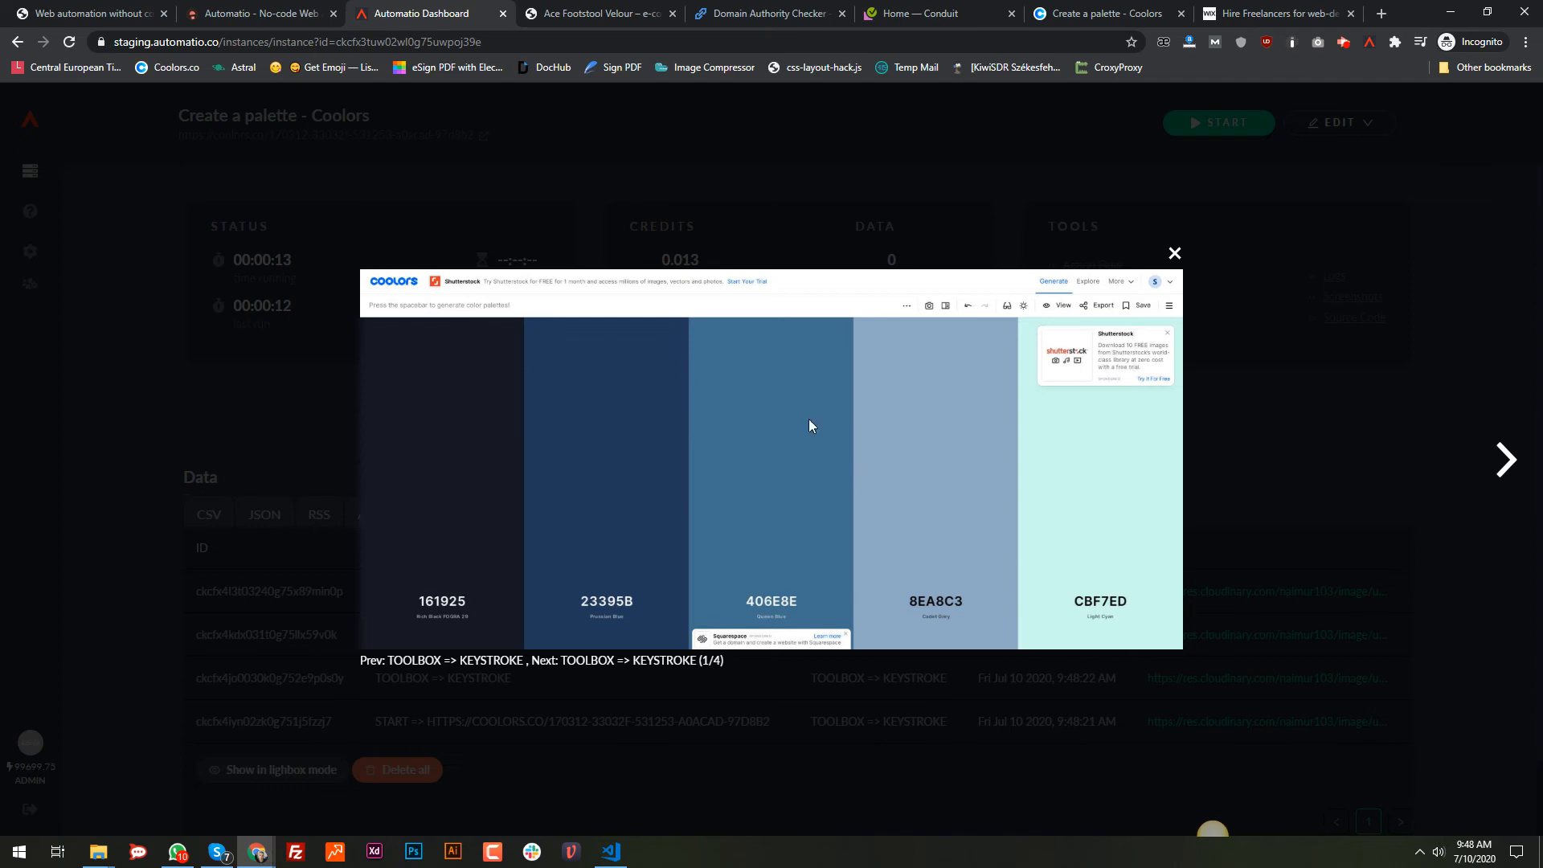
right_click(705, 355)
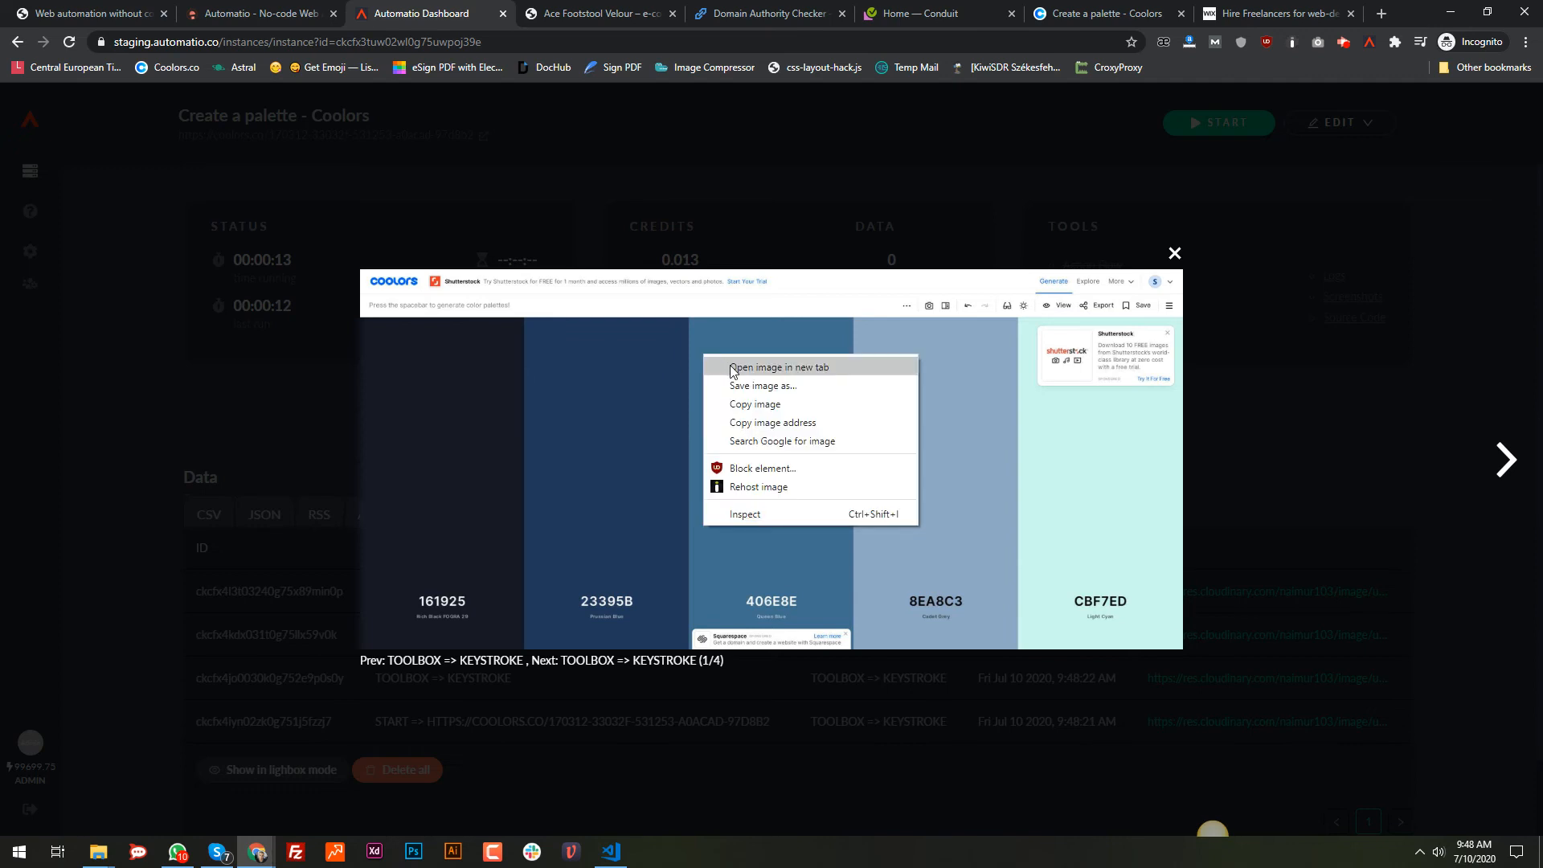
left_click(732, 368)
Step: View the first screenshot, the 161925–CBF7ED palette, full-size in a new Cloudinary tab
left_click(538, 14)
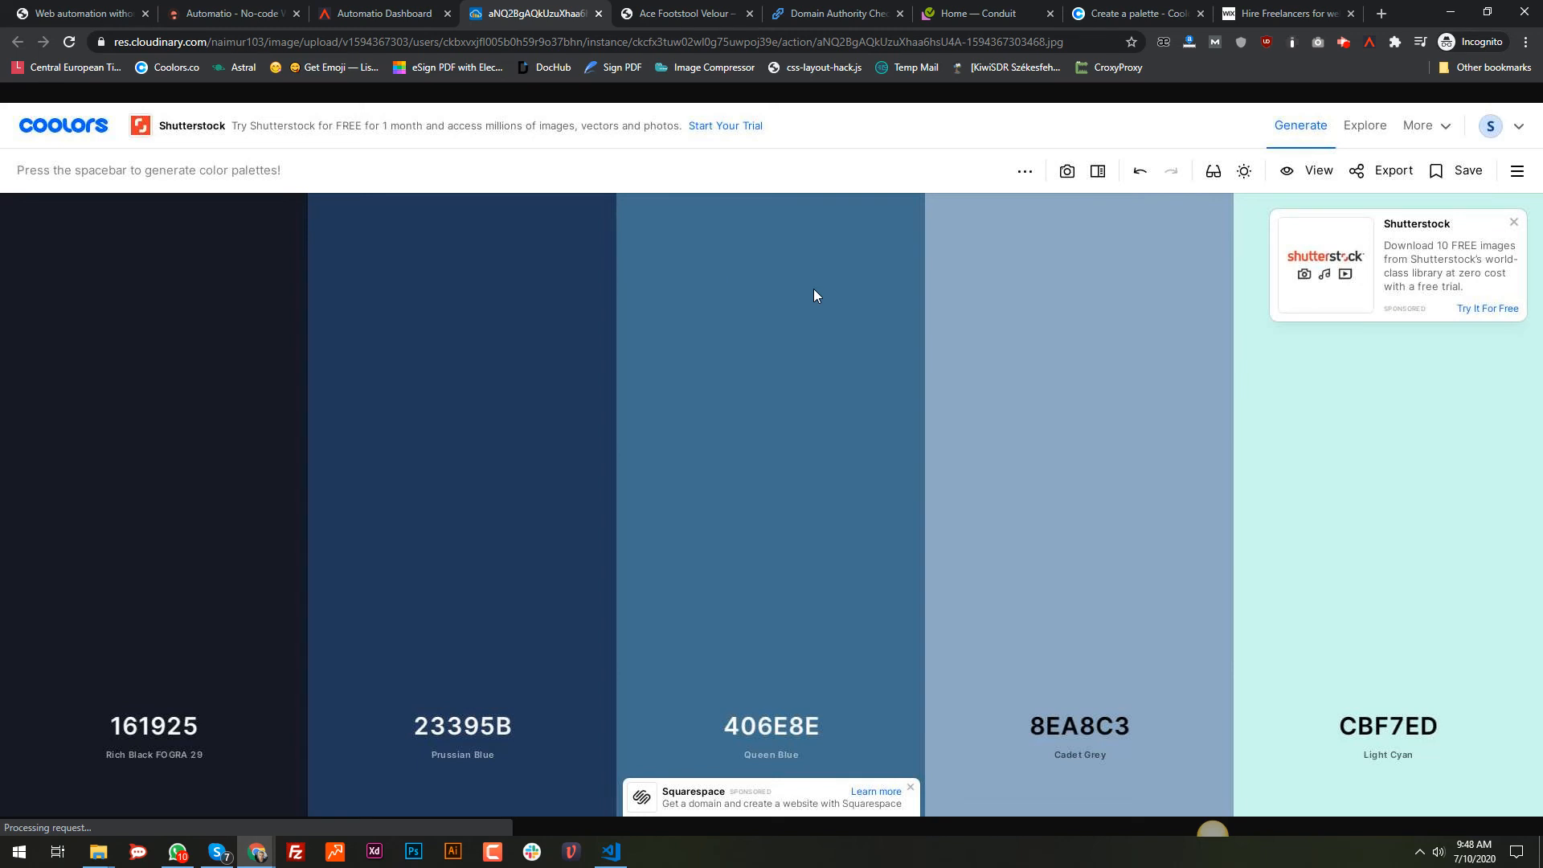
left_click_drag(815, 293, 638, 268)
left_click_drag(127, 157, 380, 438)
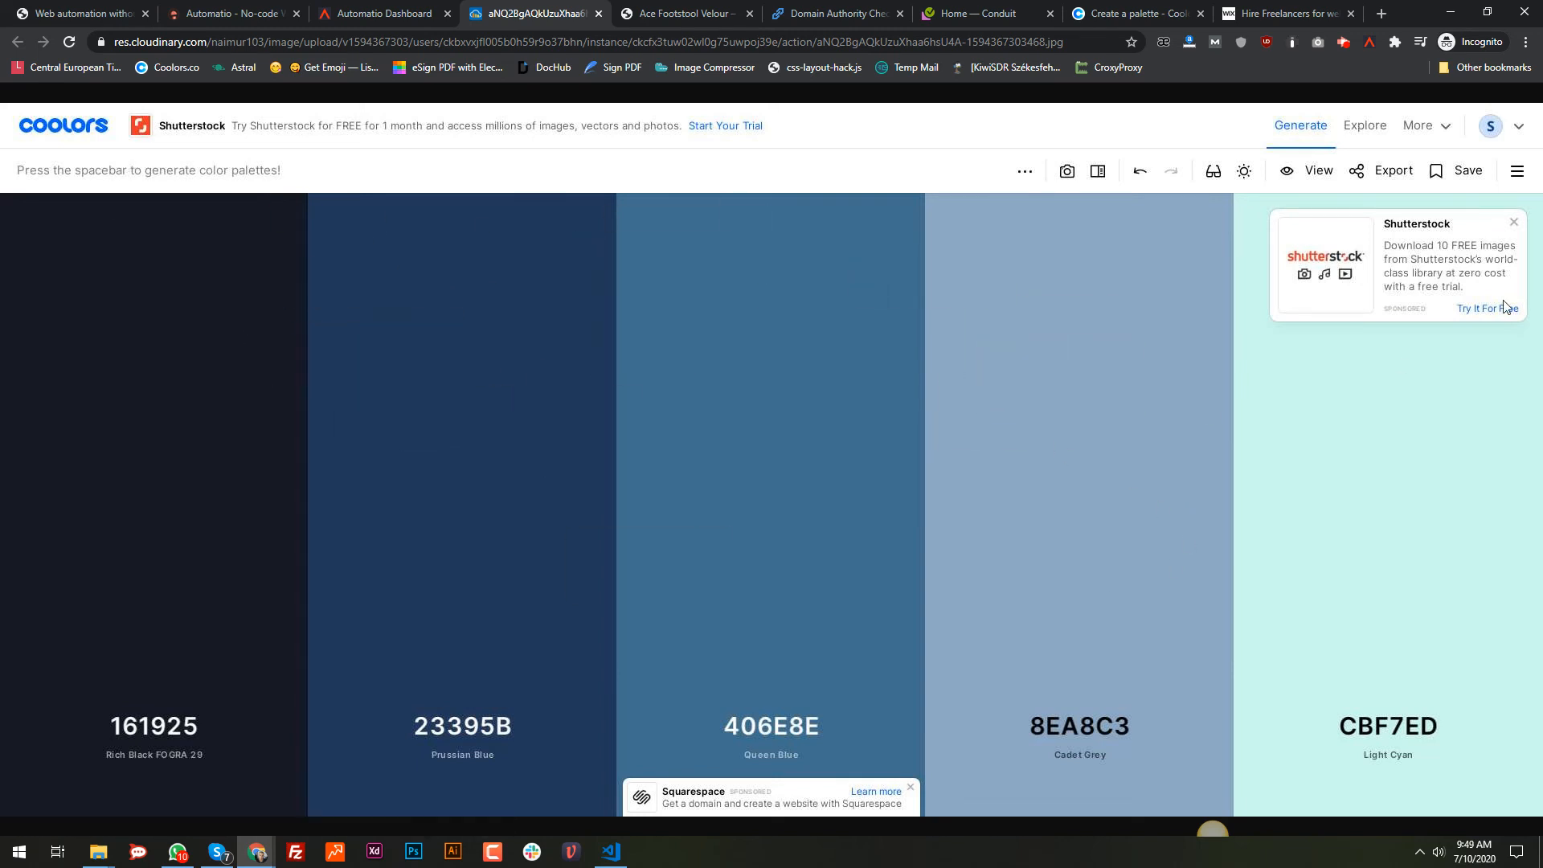
left_click_drag(1505, 306, 881, 424)
Step: Dock the recorder panel left on the Coolors tab, check the account, then return to the dashboard
left_click(1104, 12)
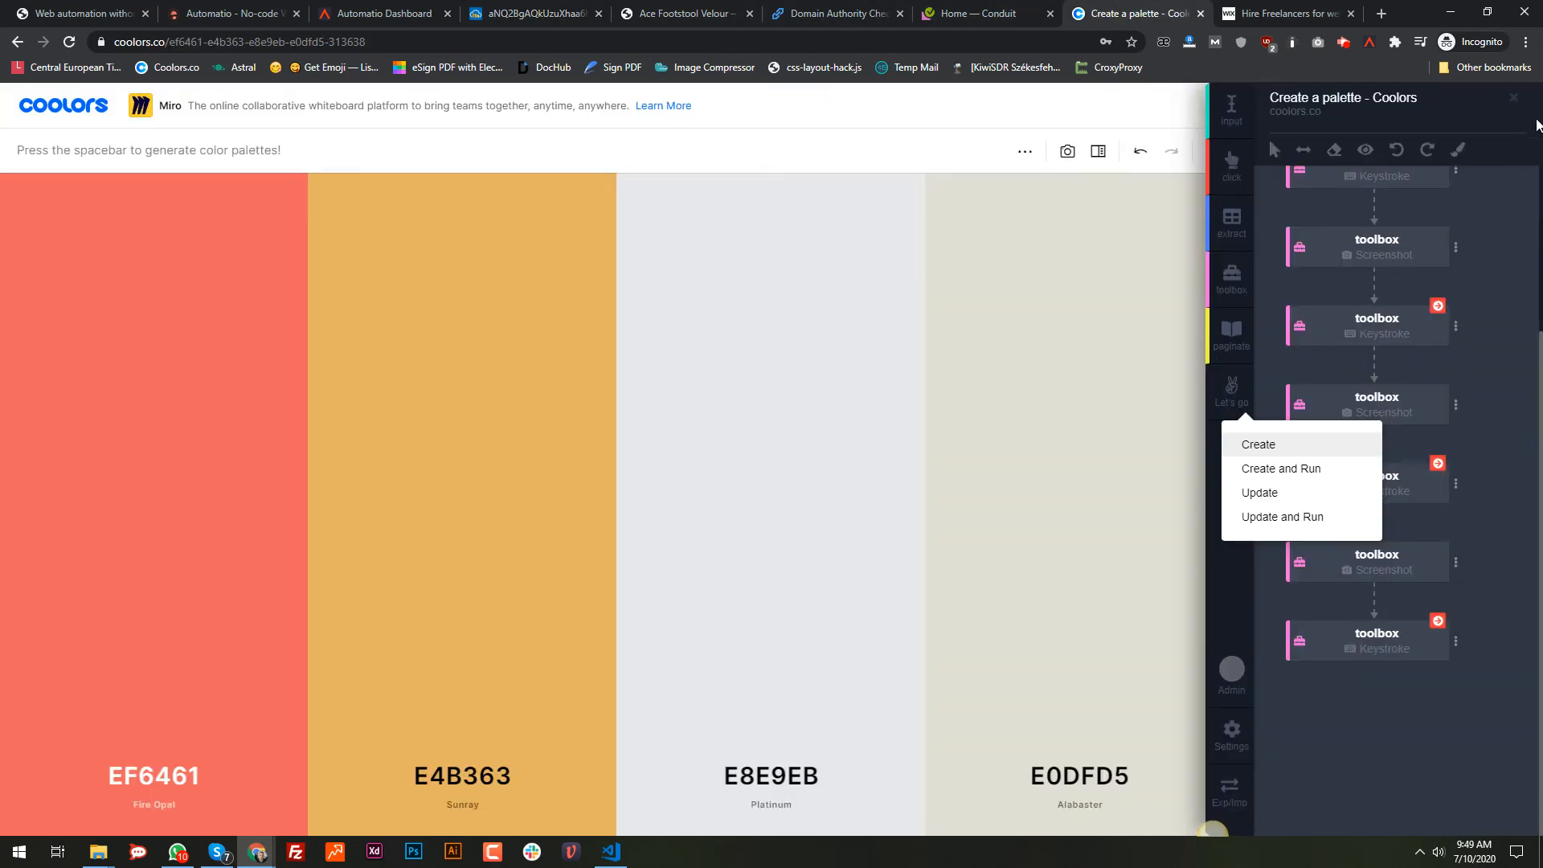
left_click(1302, 151)
left_click(1517, 107)
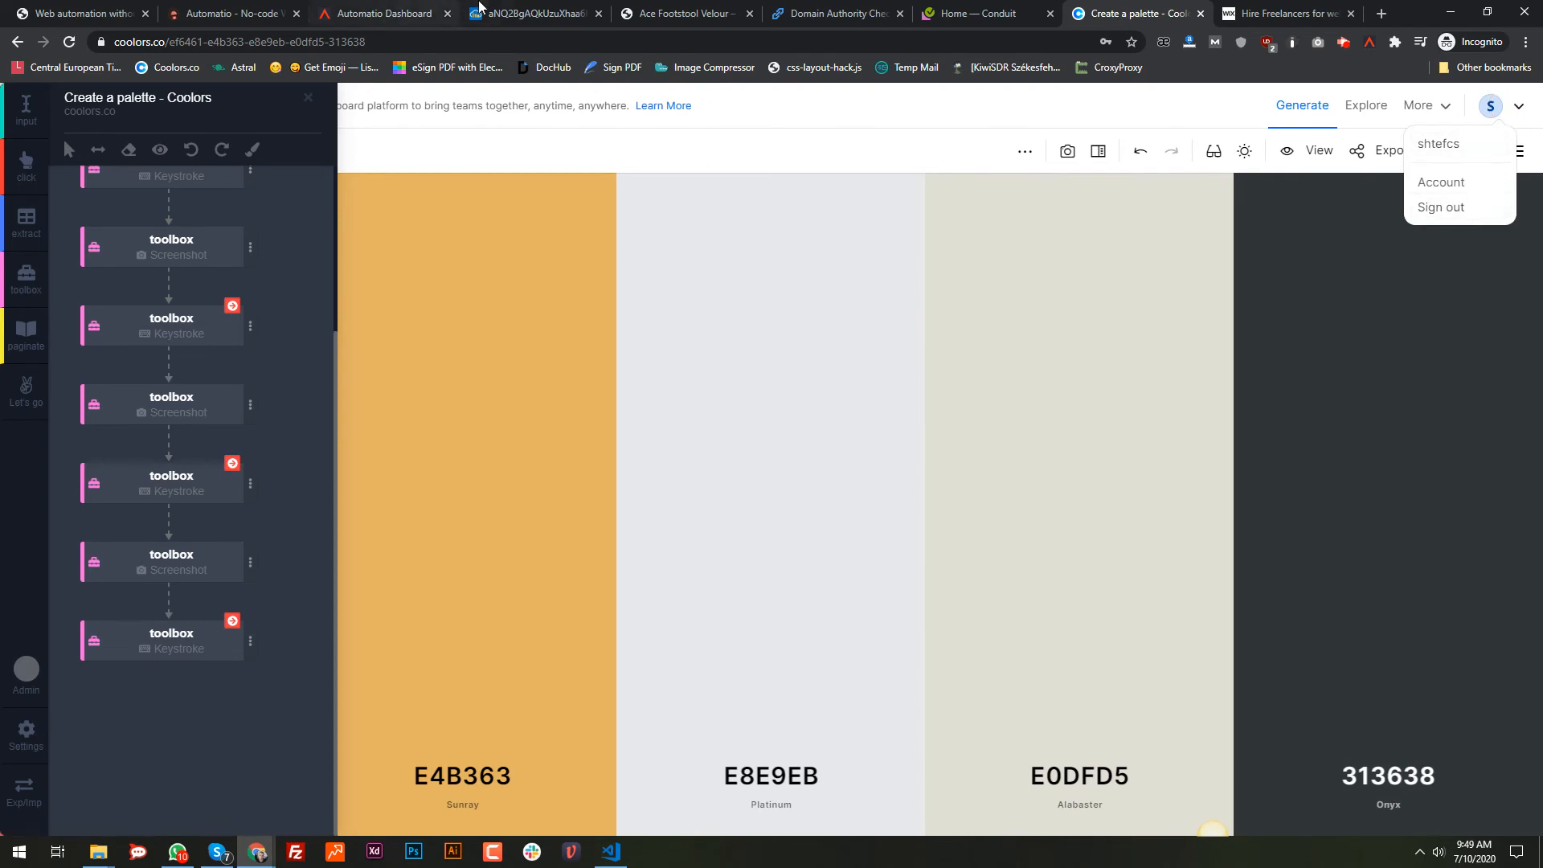
left_click(420, 7)
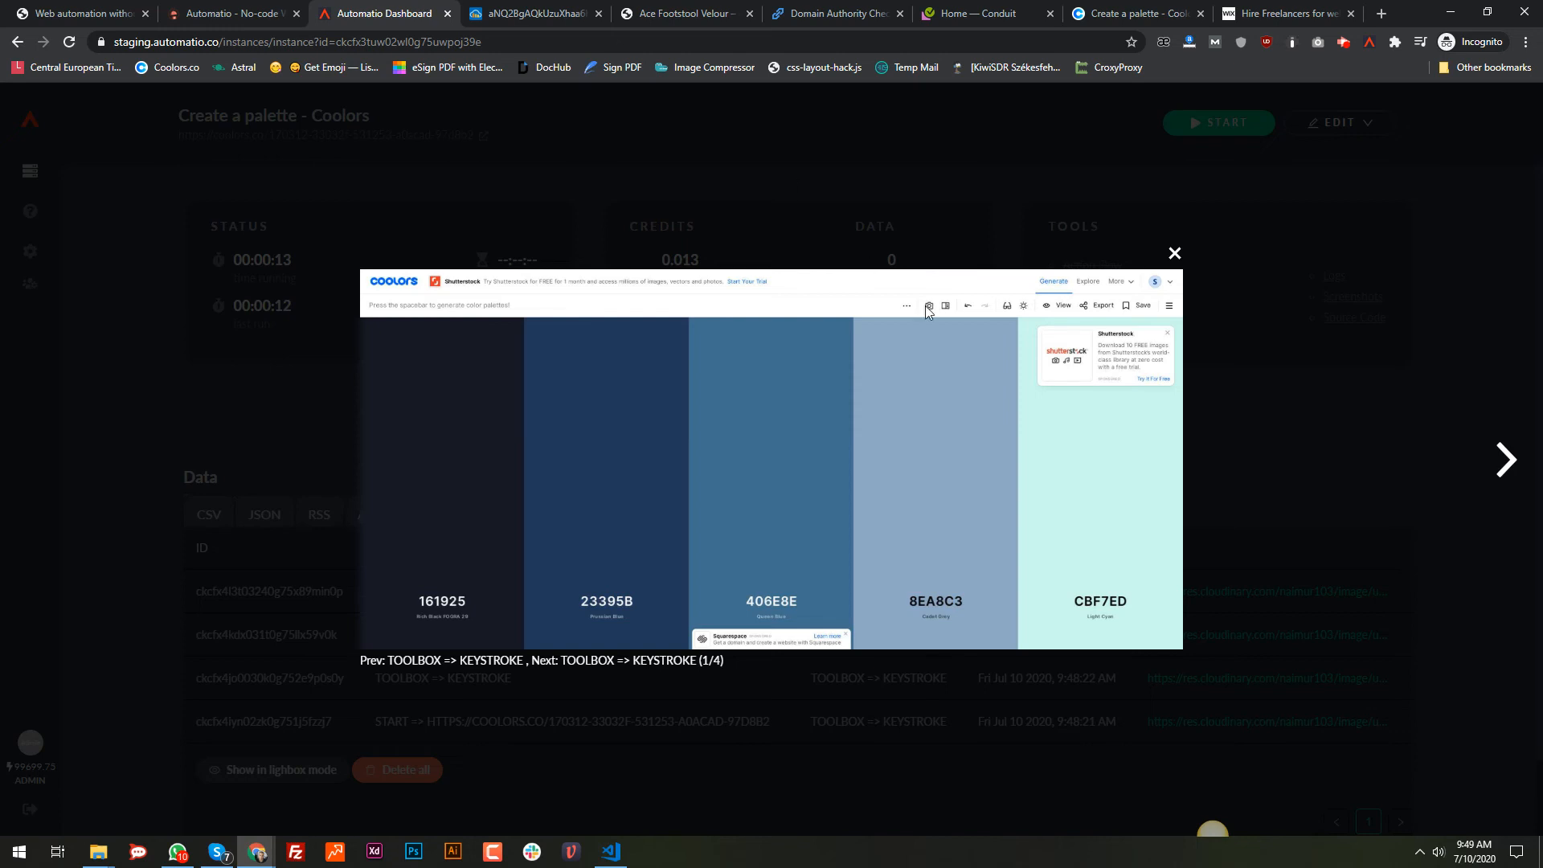
Step: Close the screenshot viewer and switch to the Wix Marketplace freelancer listing tab
left_click(1175, 255)
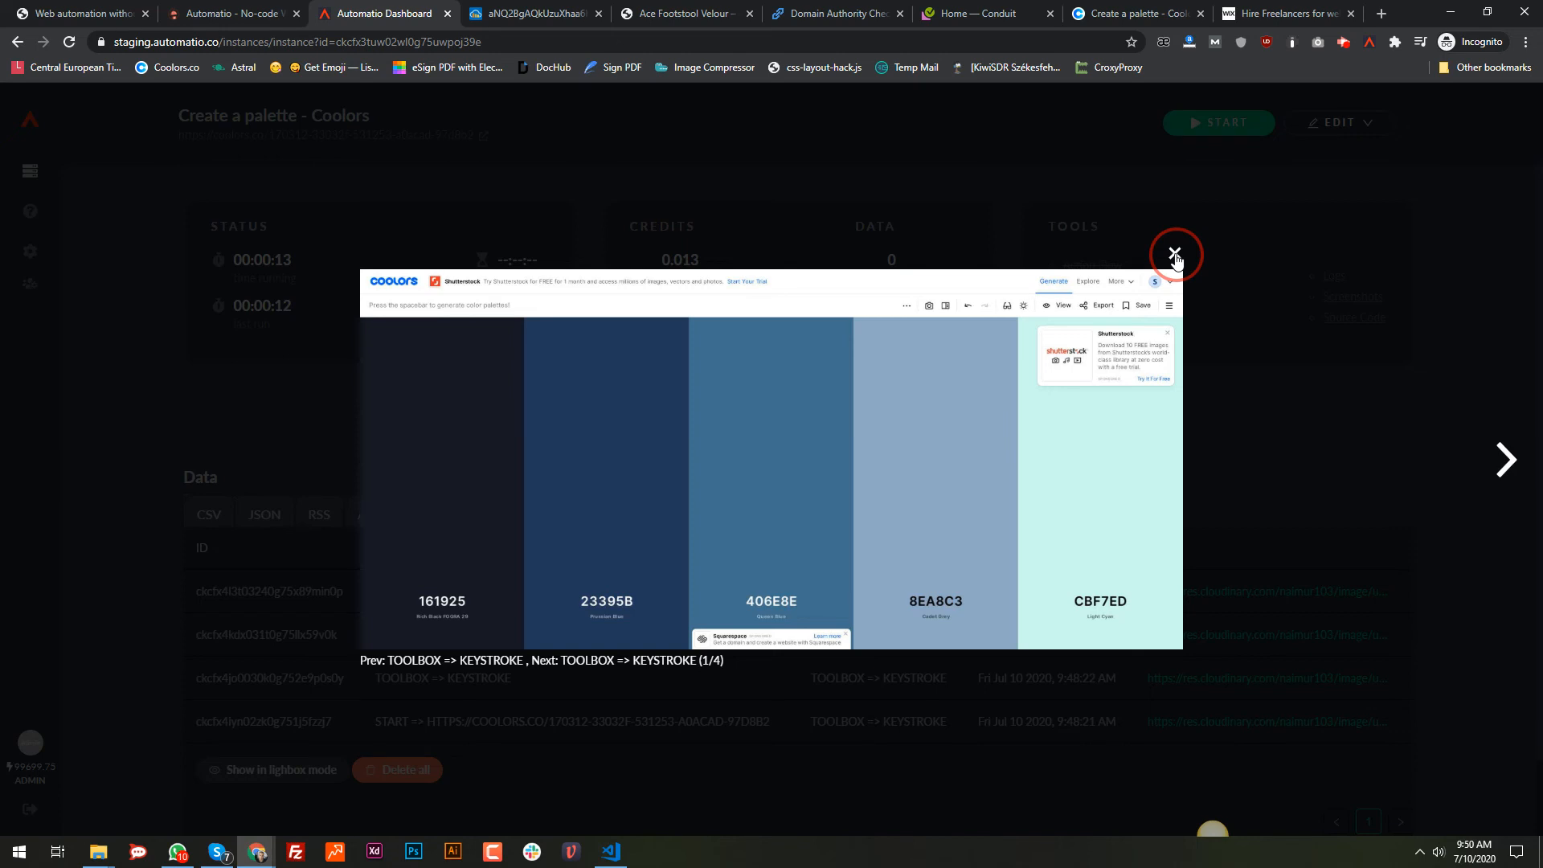
left_click(1175, 255)
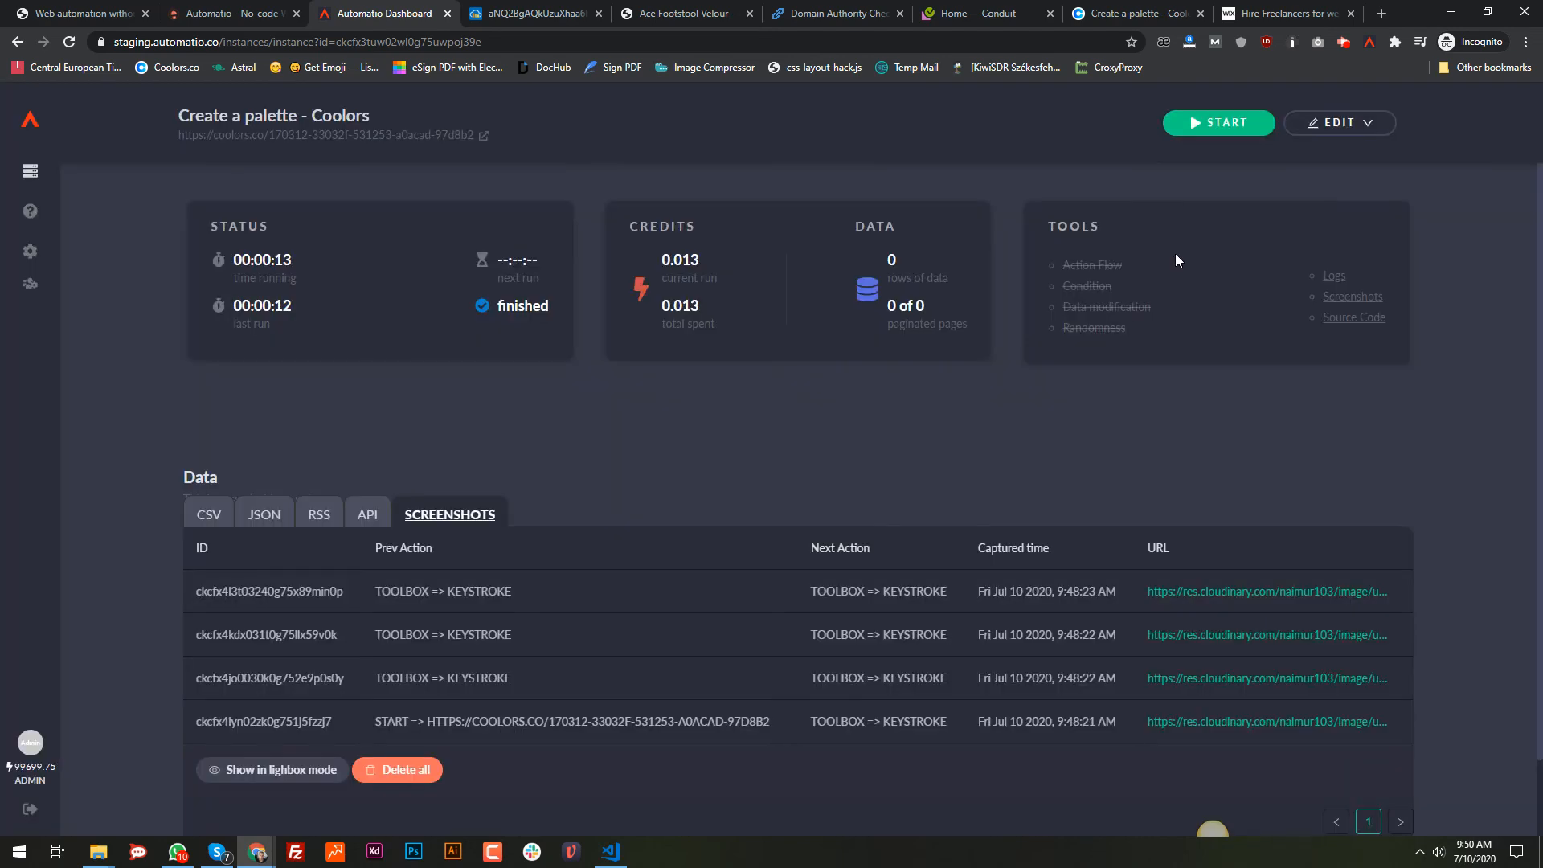
left_click(1286, 13)
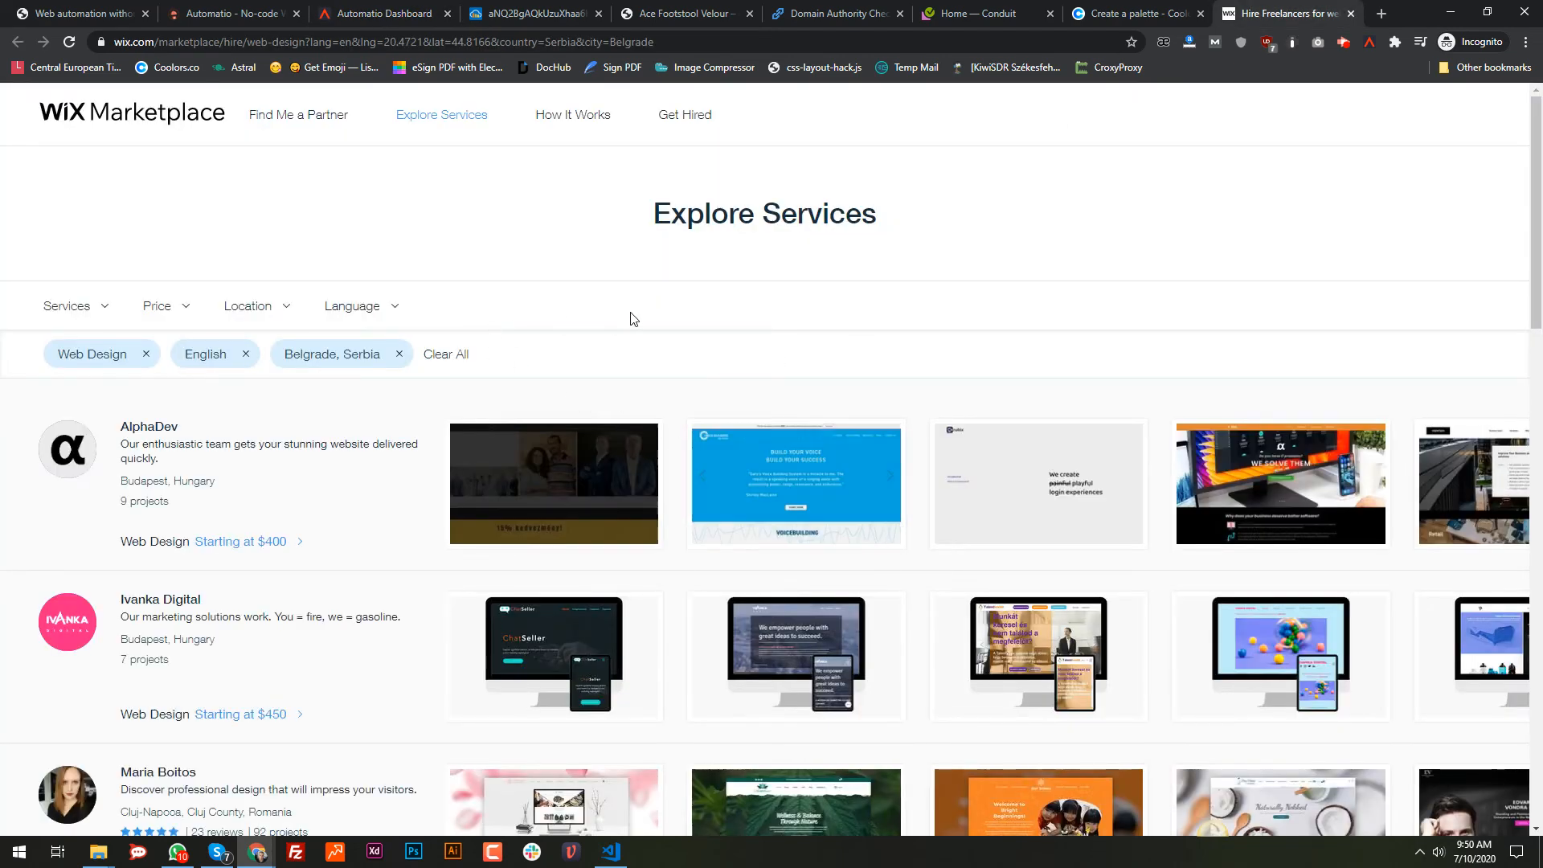
Step: Open the Automatio recorder on the Wix listing and add an extract step after start
scroll(634, 320, "down", 8)
scroll(804, 386, "up", 8)
left_click_drag(1536, 233, 1541, 181)
left_click(1370, 42)
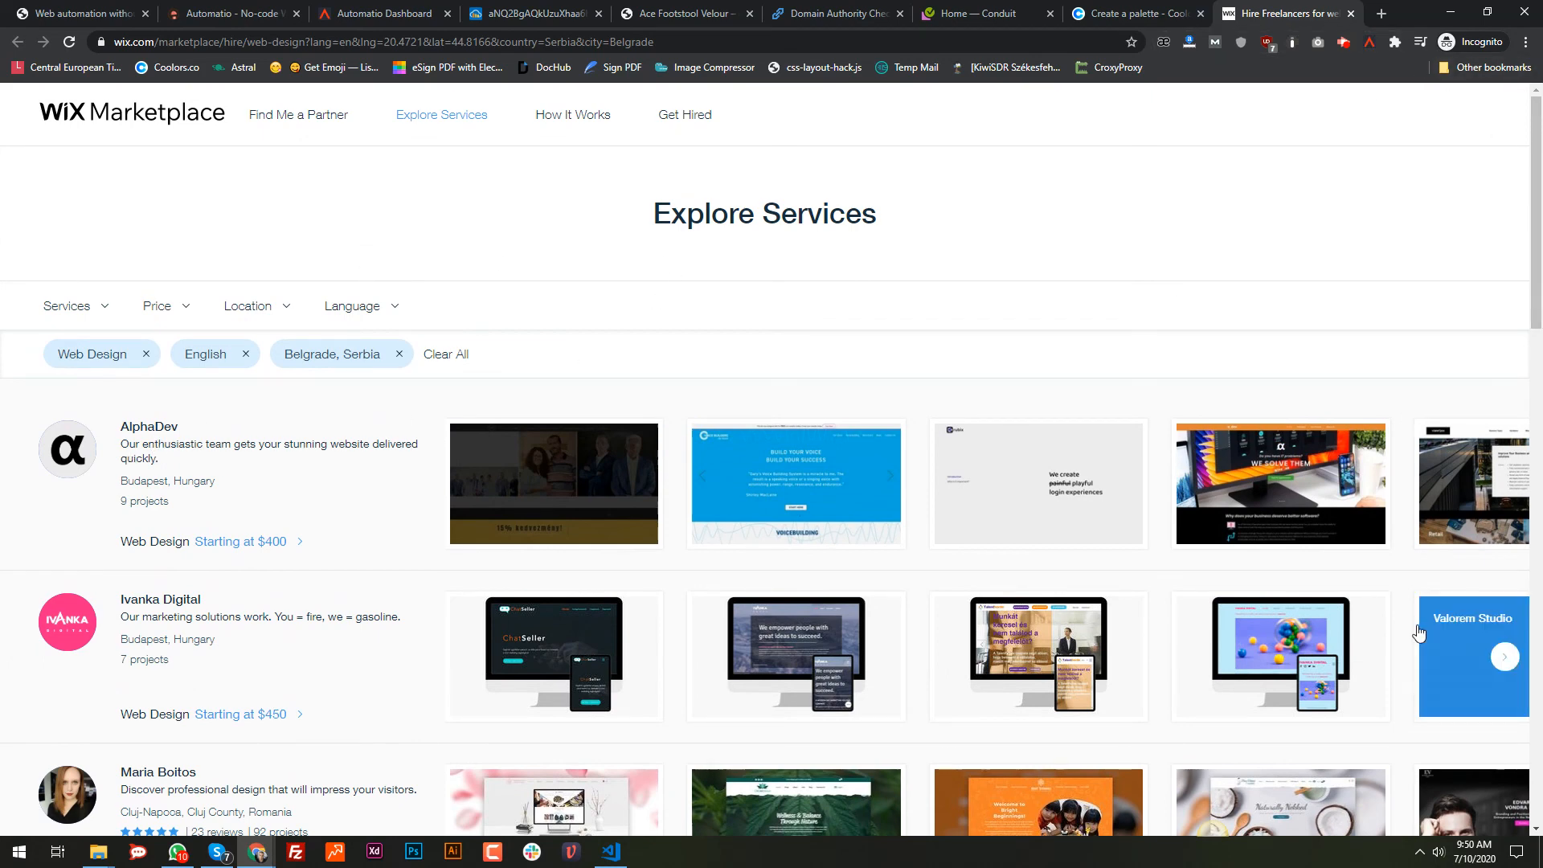
left_click(1221, 227)
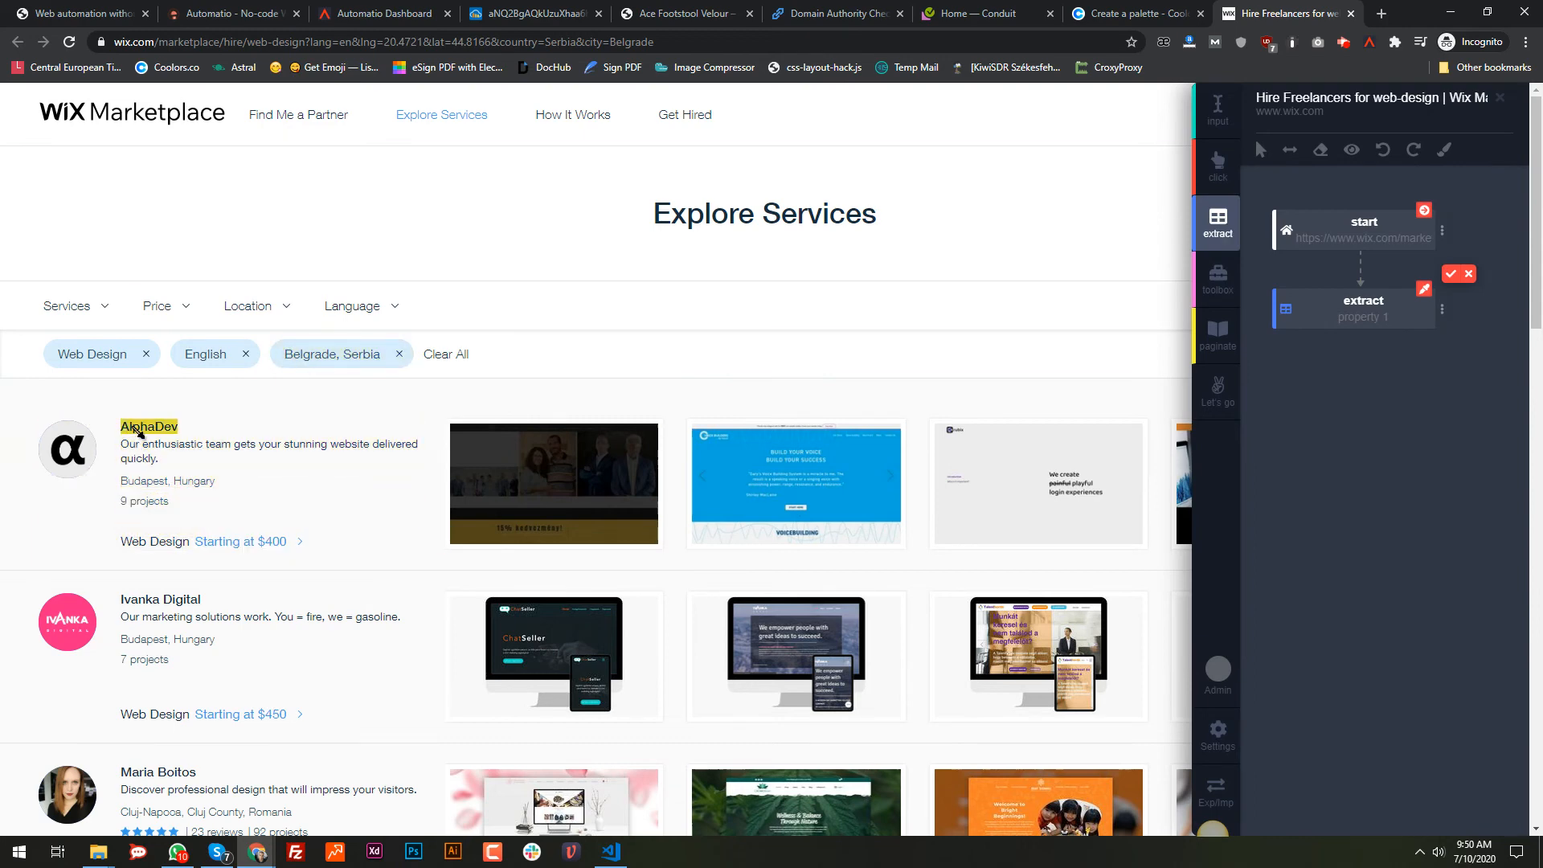
Step: Reload the Wix page, add an extract step and try selecting the AlphaDev info block
left_click(1500, 97)
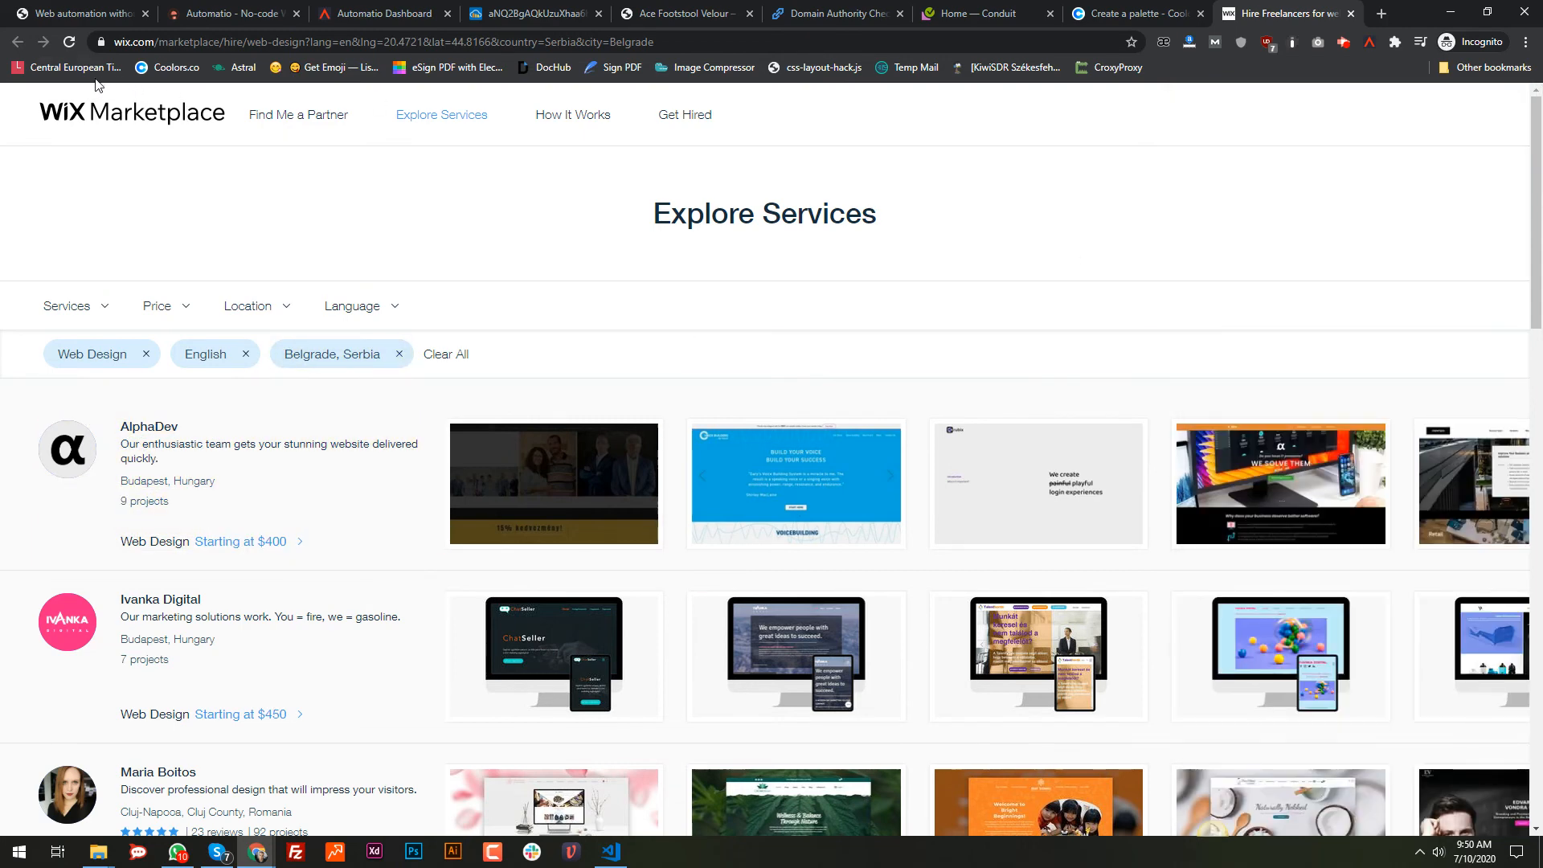
left_click(71, 47)
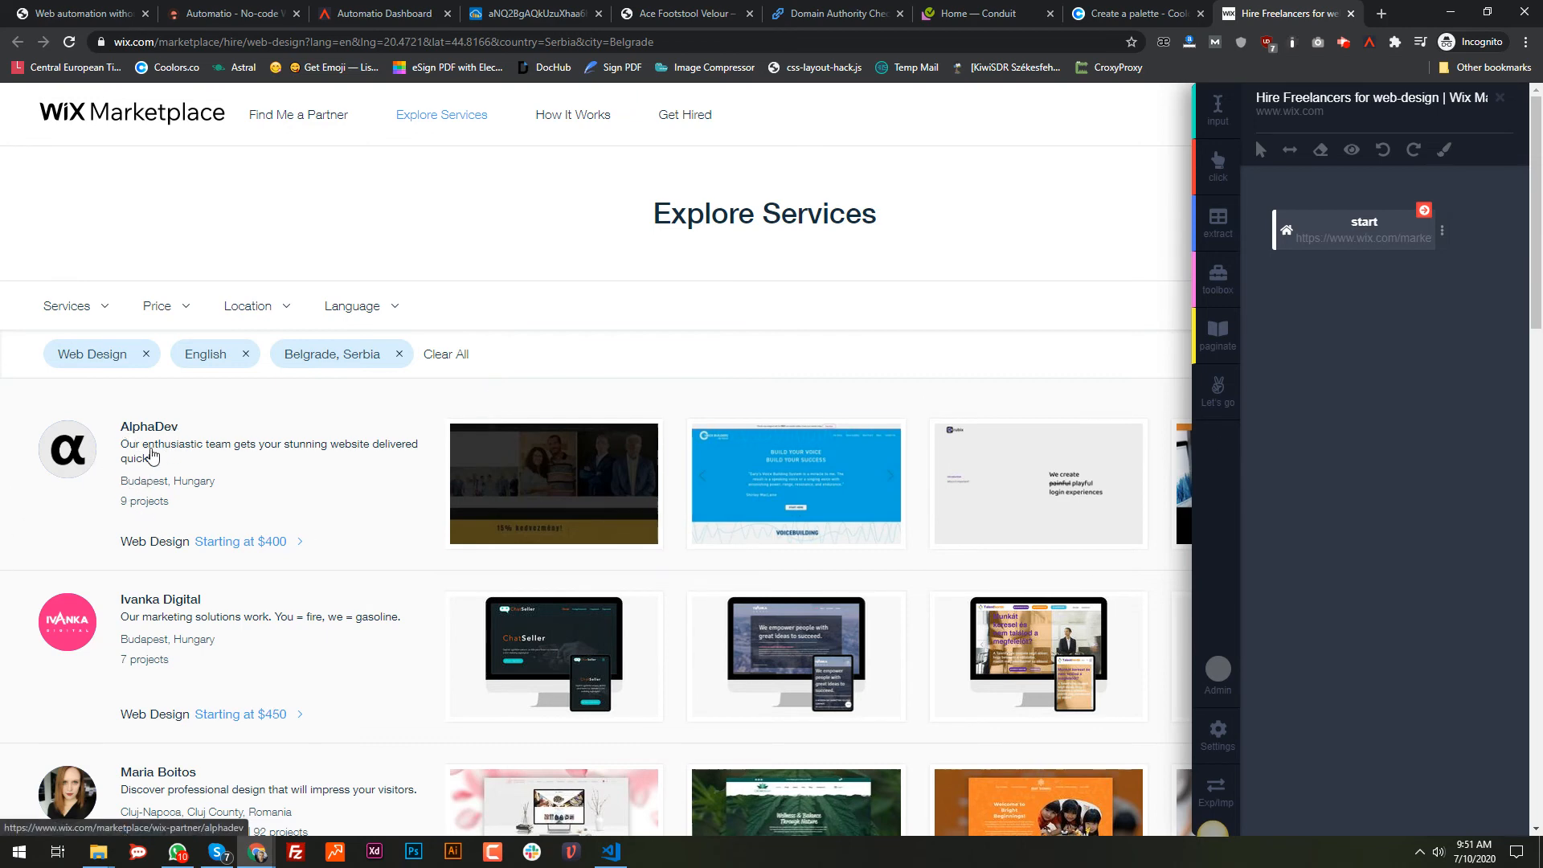
left_click(1231, 218)
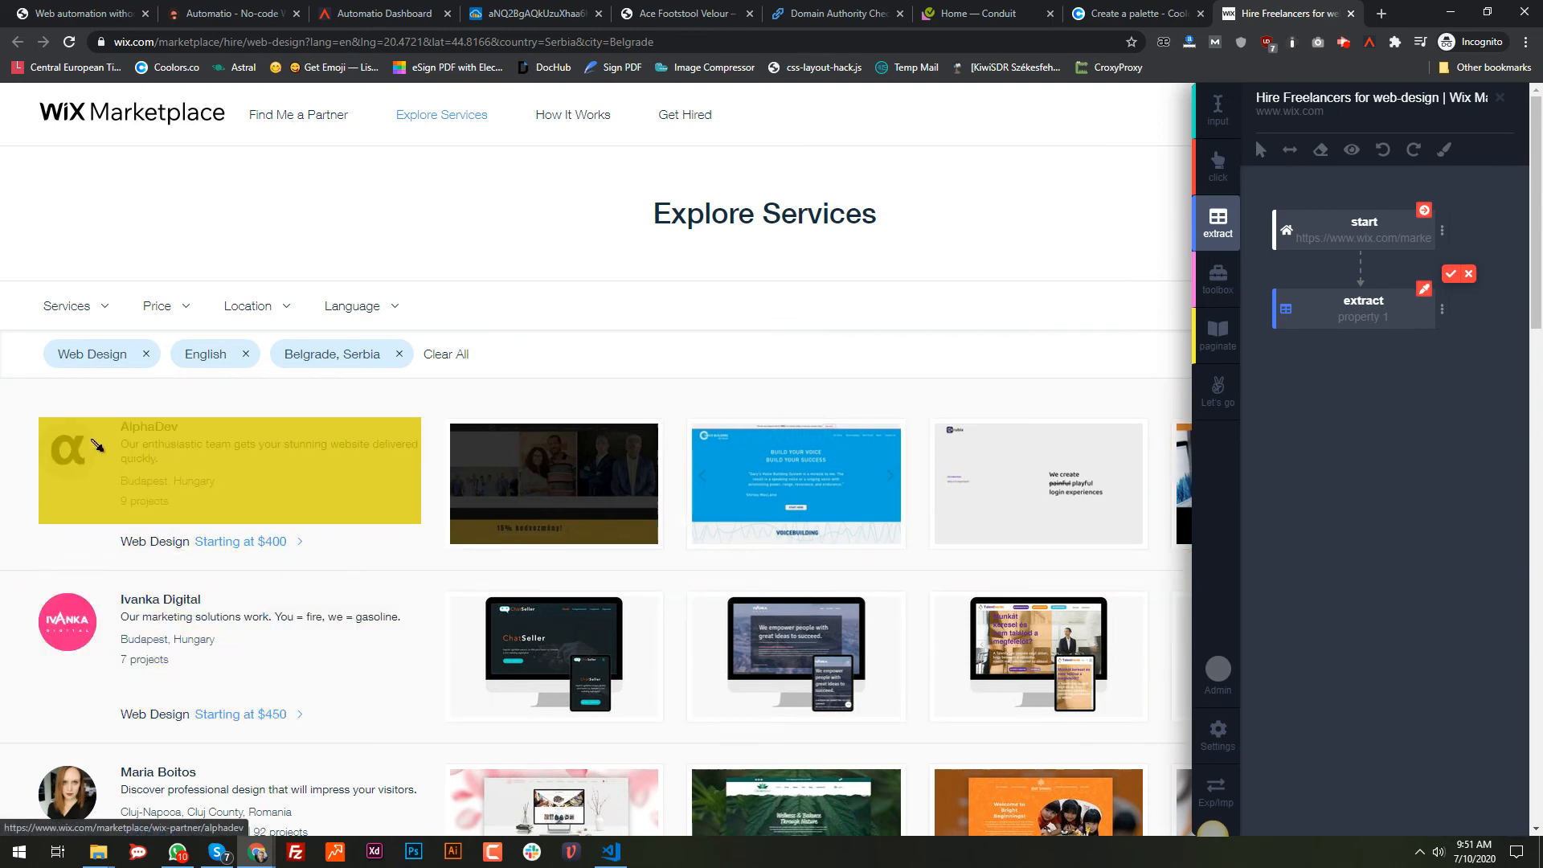
left_click(253, 476)
left_click(307, 489)
left_click(1470, 274)
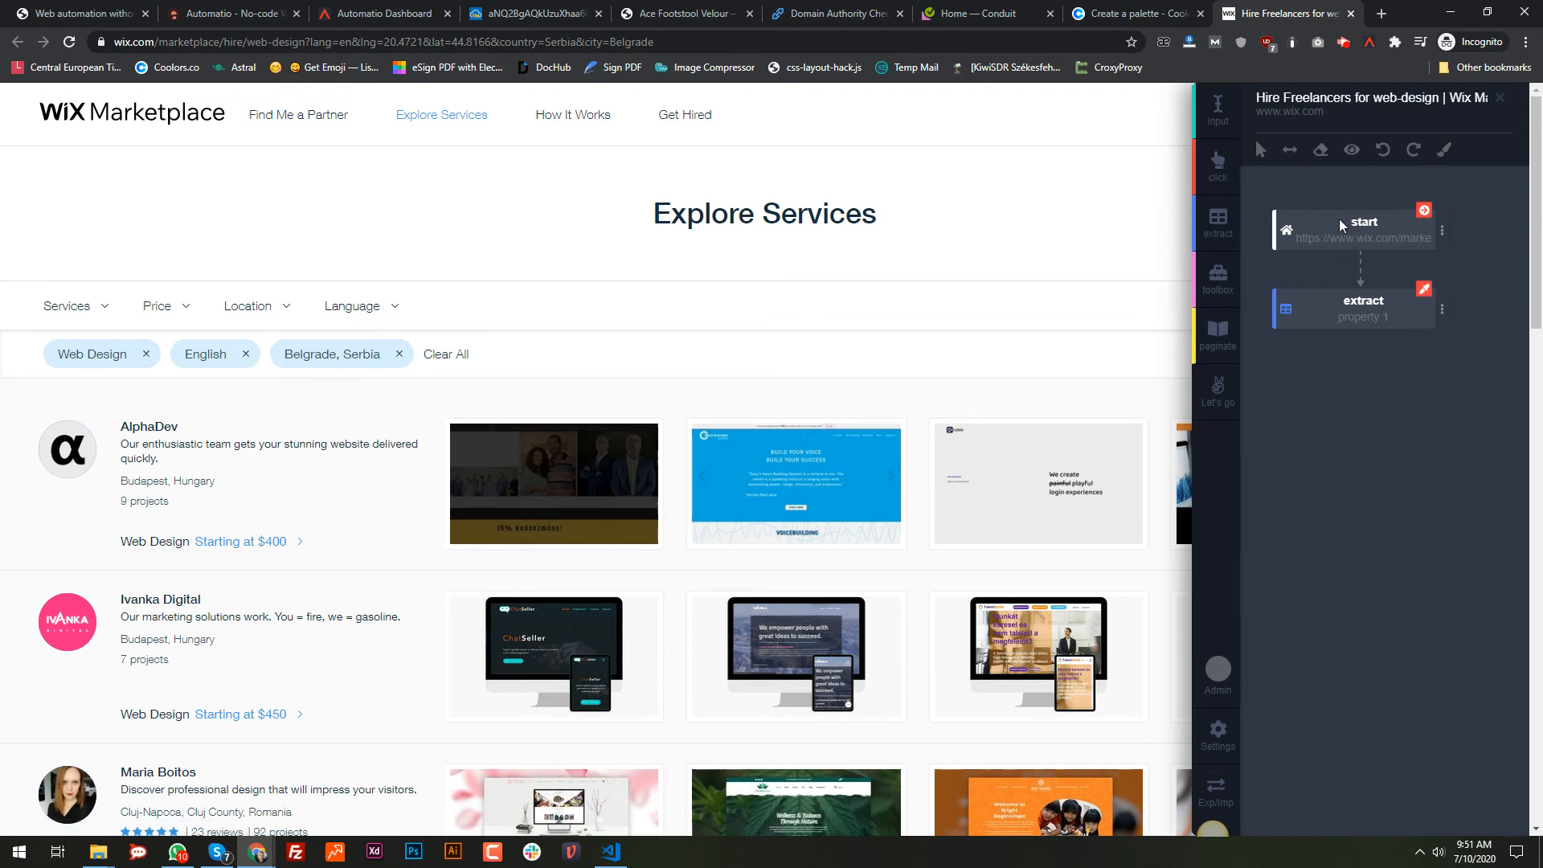
Step: Re-edit the extract selection to target the AlphaDev title, matching 31 fields
left_click(1319, 151)
left_click(1424, 288)
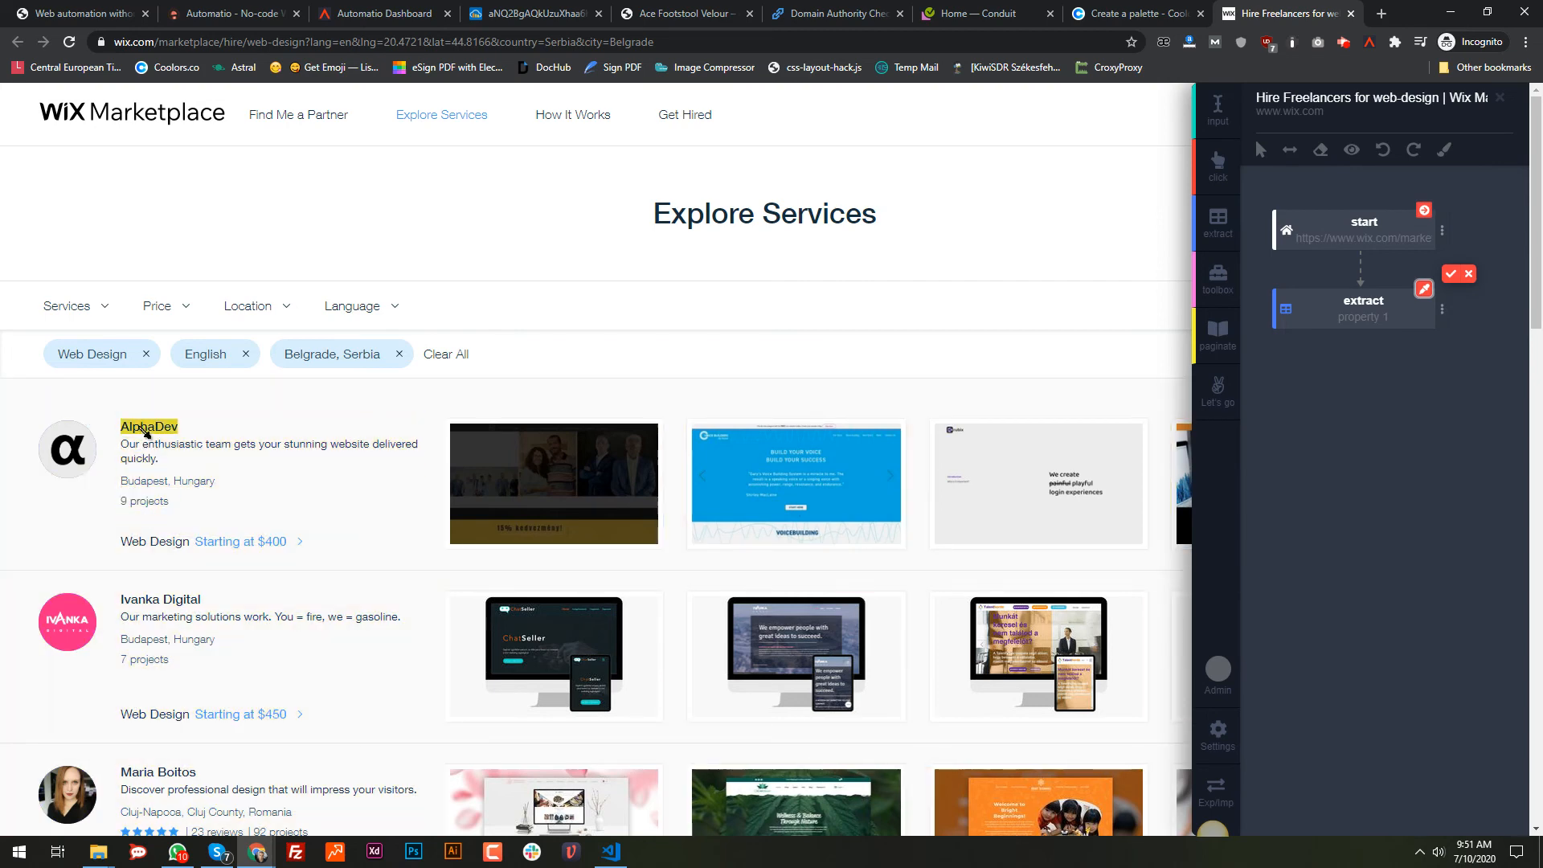
left_click(142, 428)
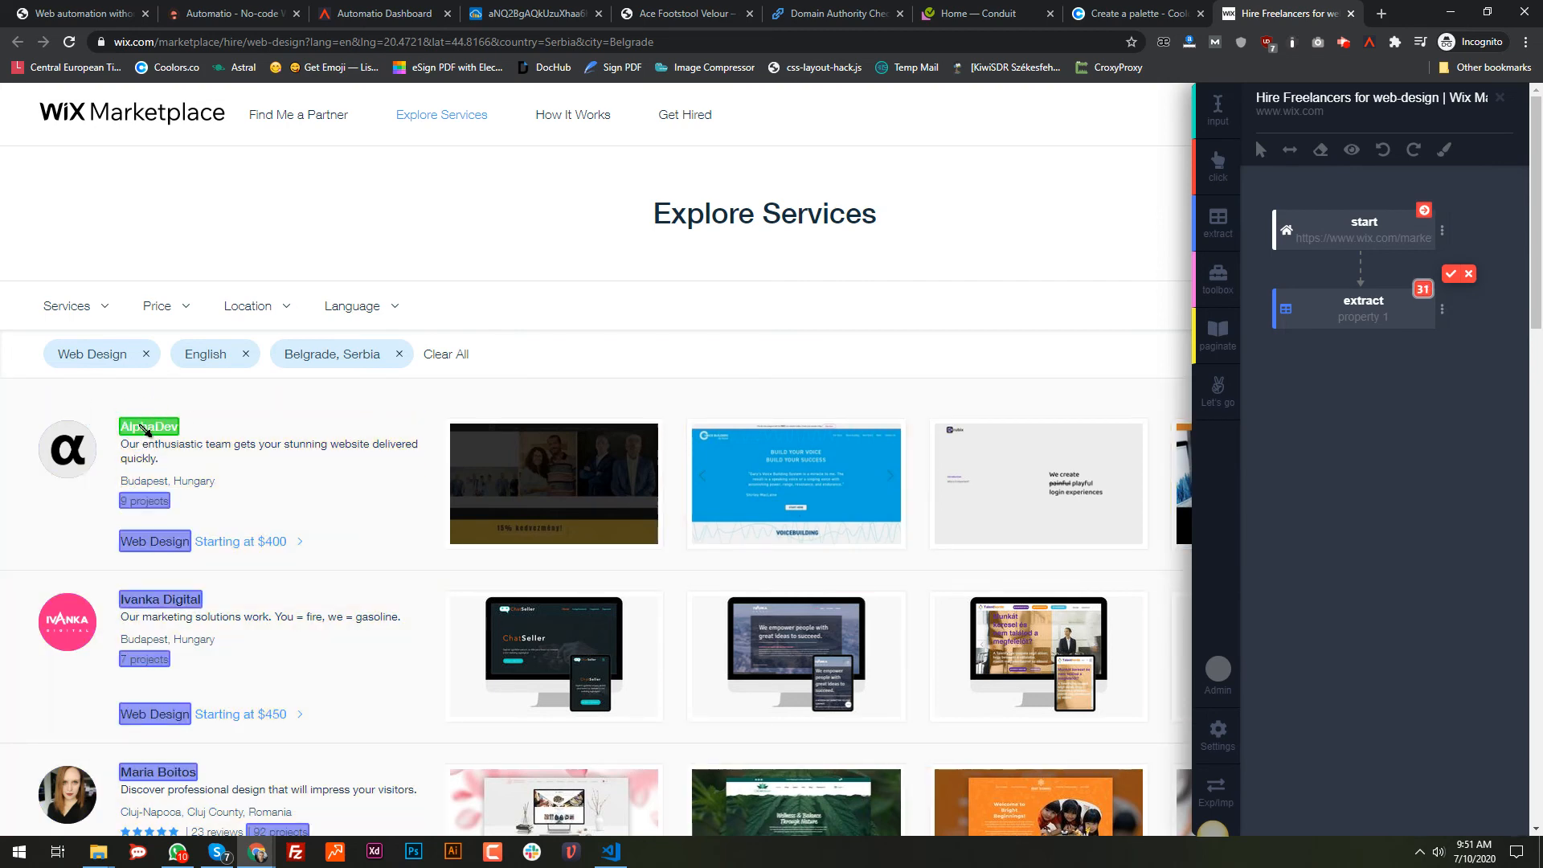
Step: Confirm names as property 1, then extract descriptions and project counts as properties 2 and 3
left_click(153, 502)
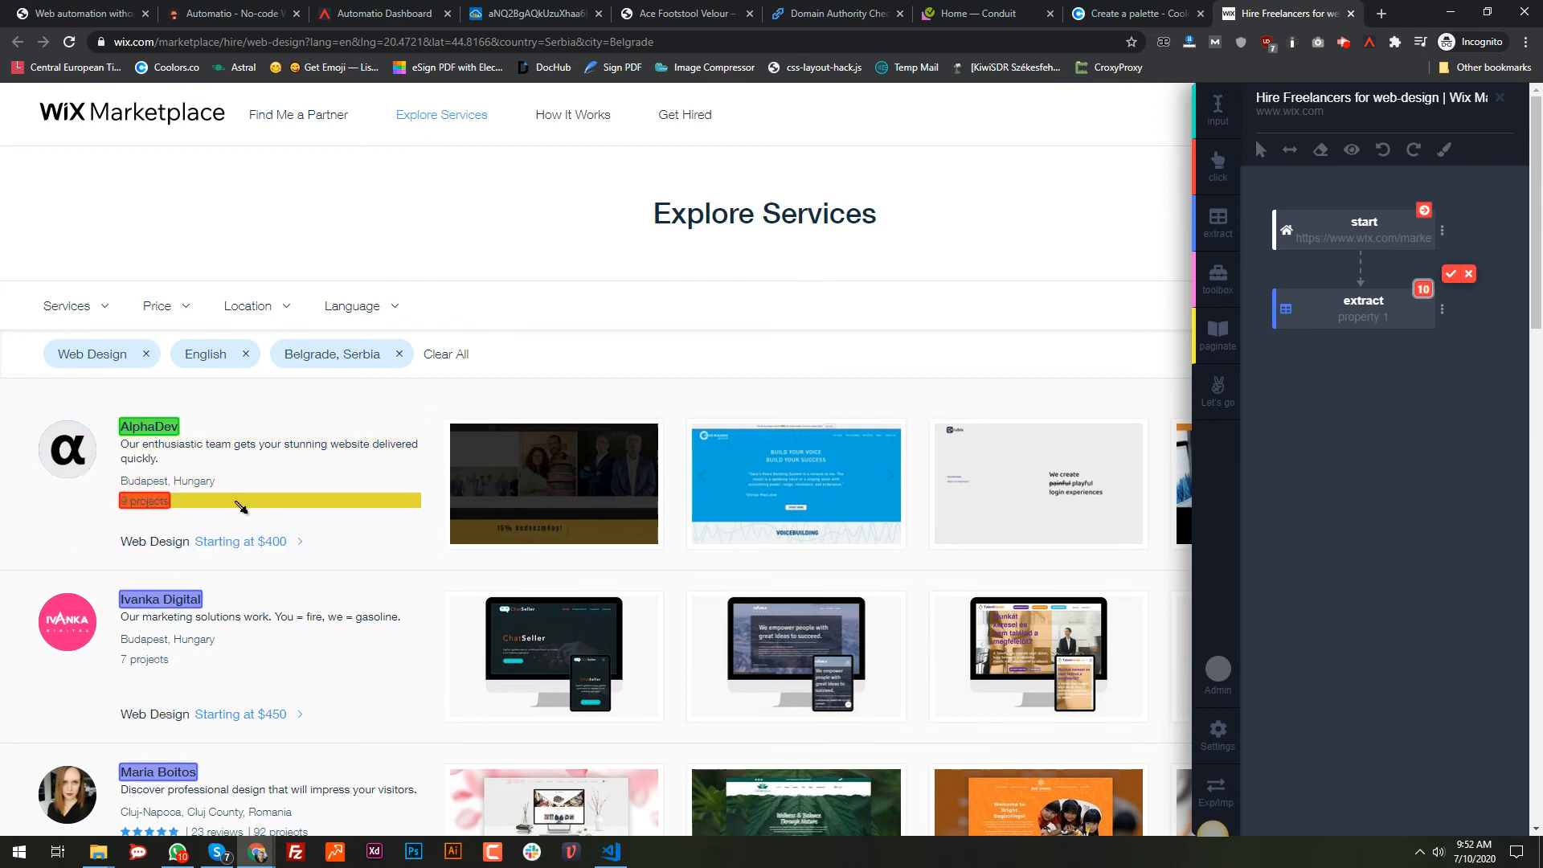
key("Return")
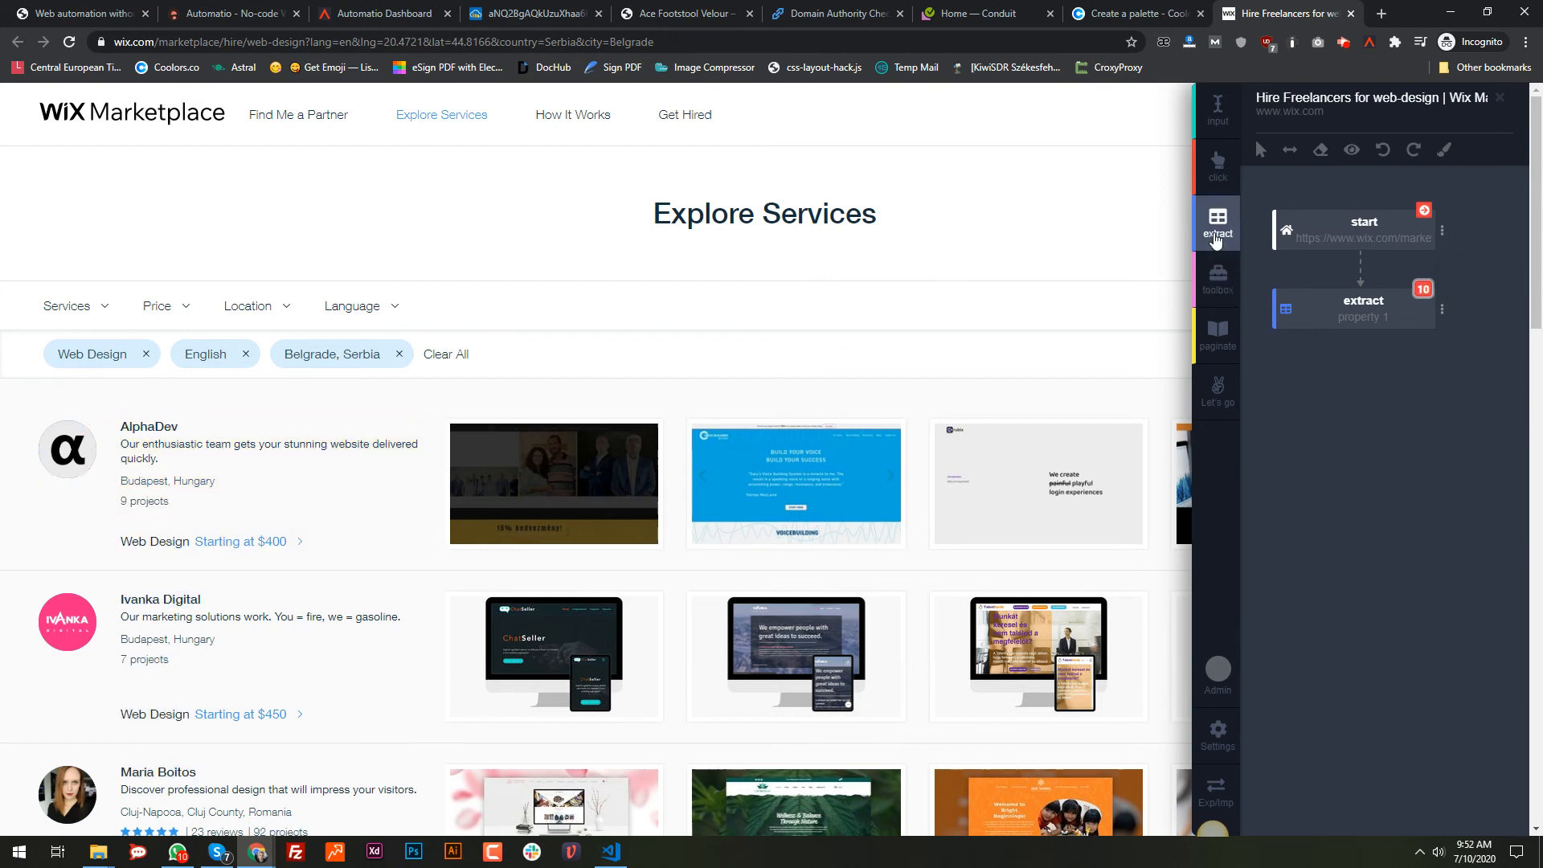
left_click(1215, 235)
left_click(214, 447)
key("Return")
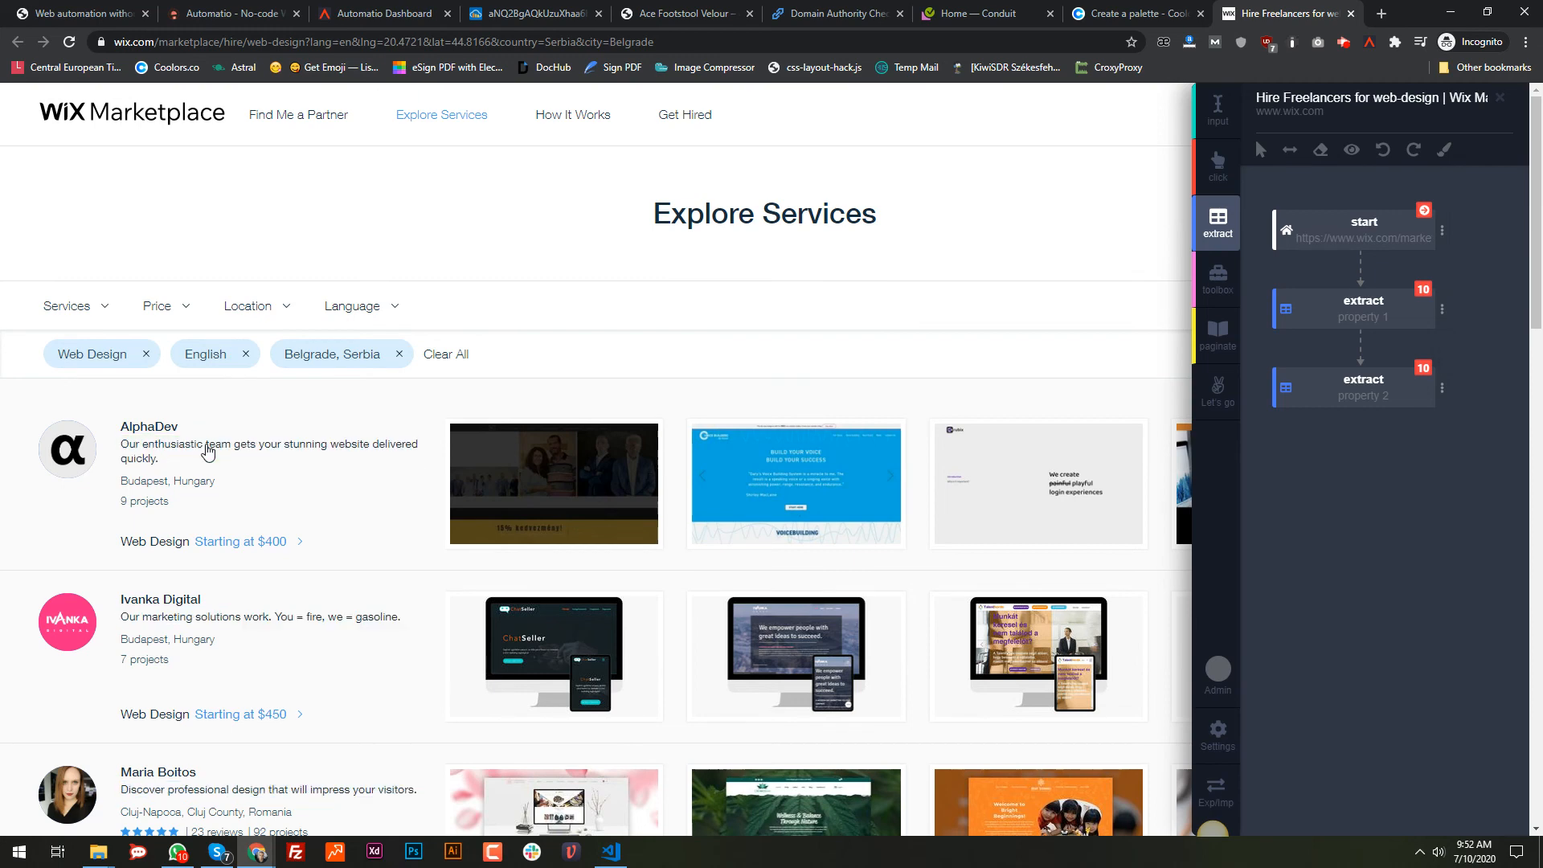
left_click(1218, 225)
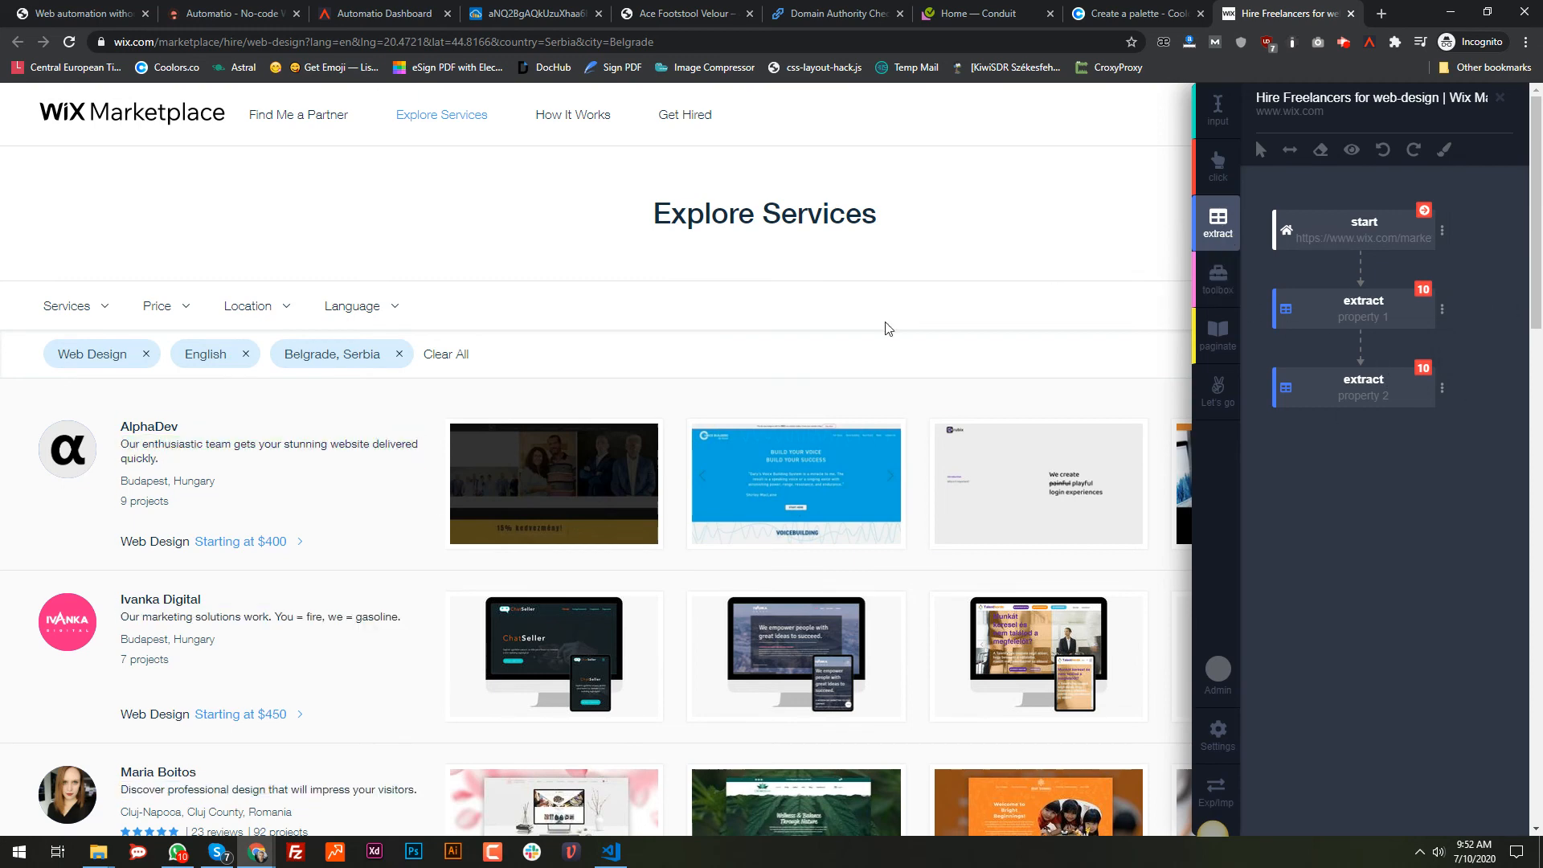
left_click(150, 502)
key("Return")
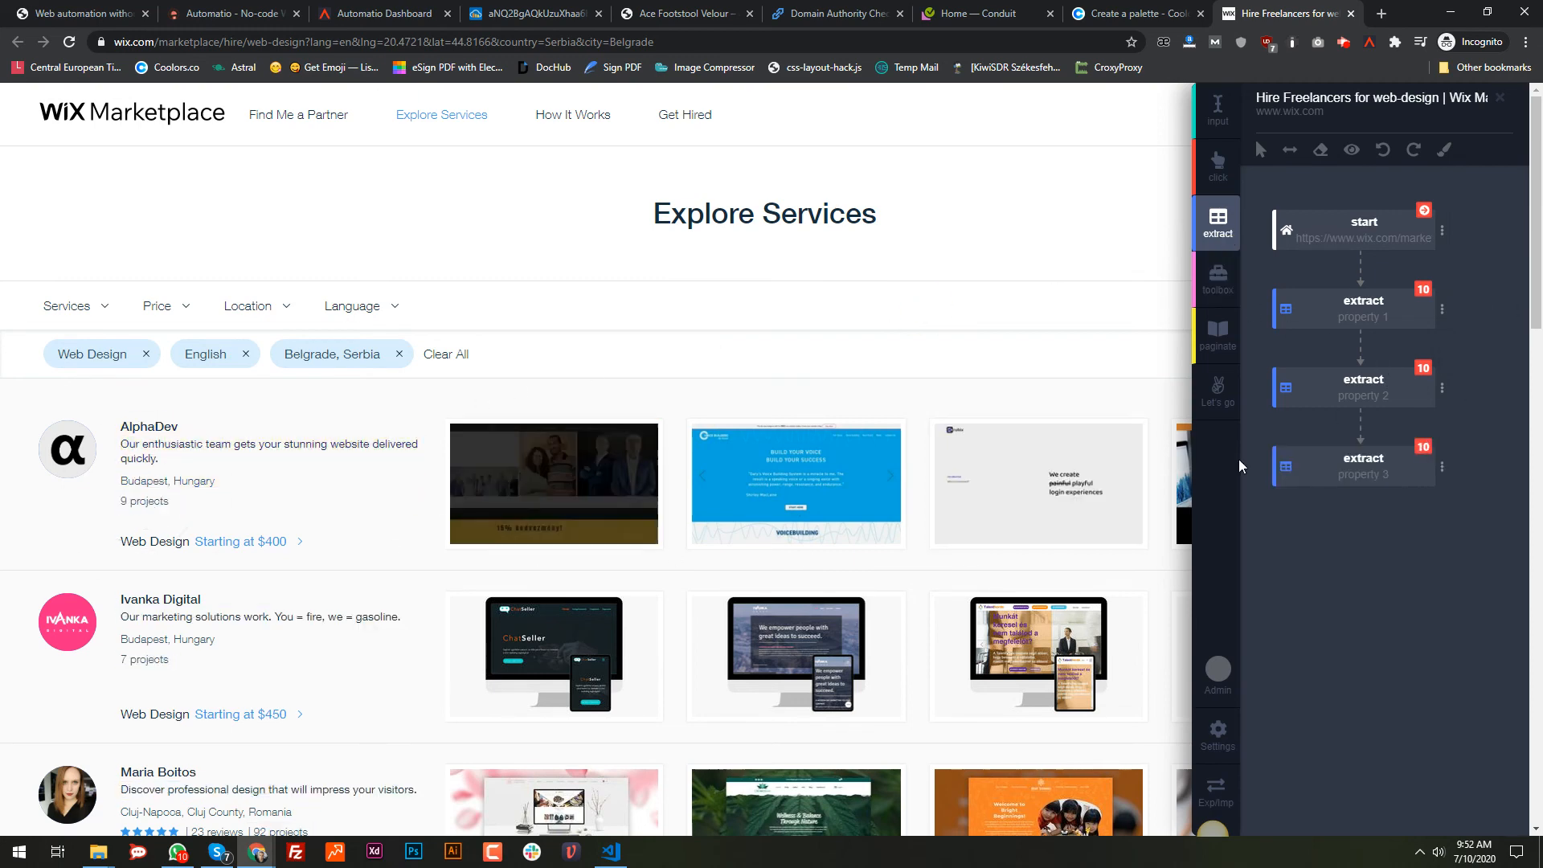
Step: Create the bot and run it immediately
scroll(209, 683, "down", 9)
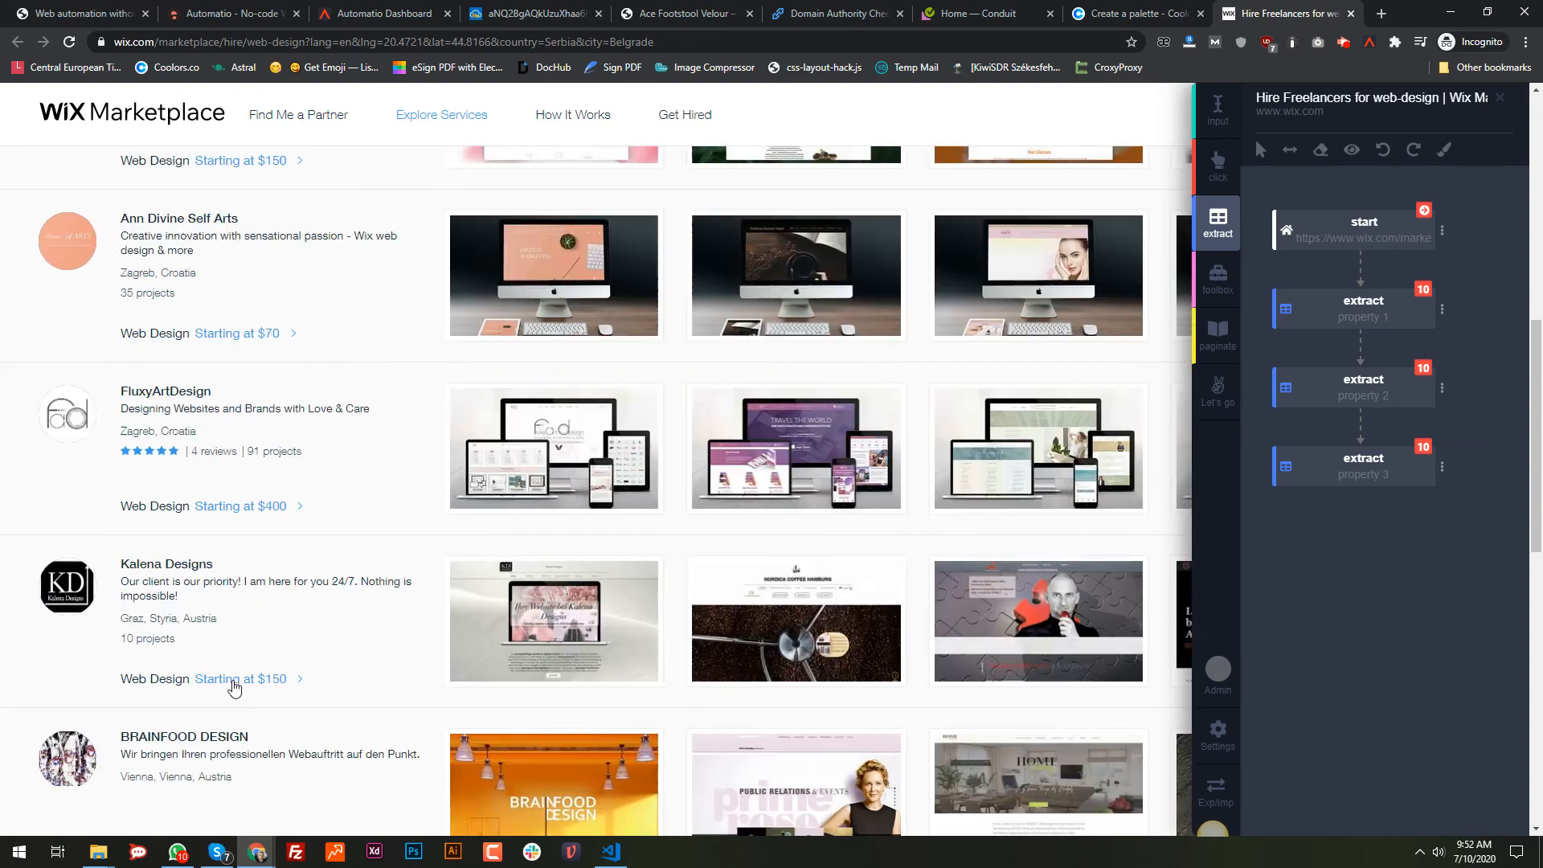
scroll(241, 643, "up", 5)
scroll(278, 609, "up", 4)
left_click(1218, 390)
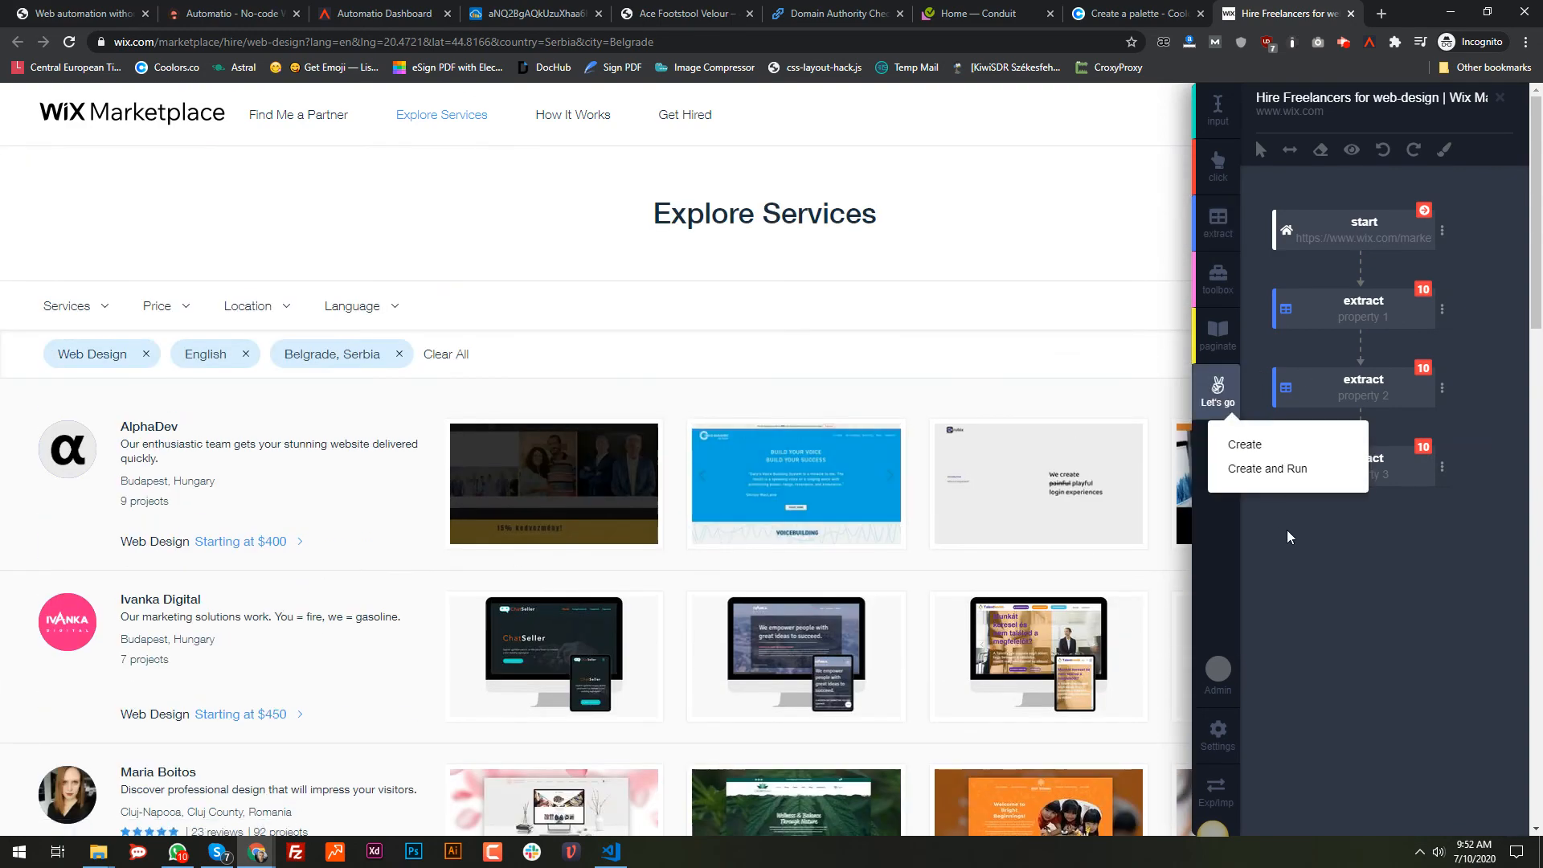
left_click(1281, 474)
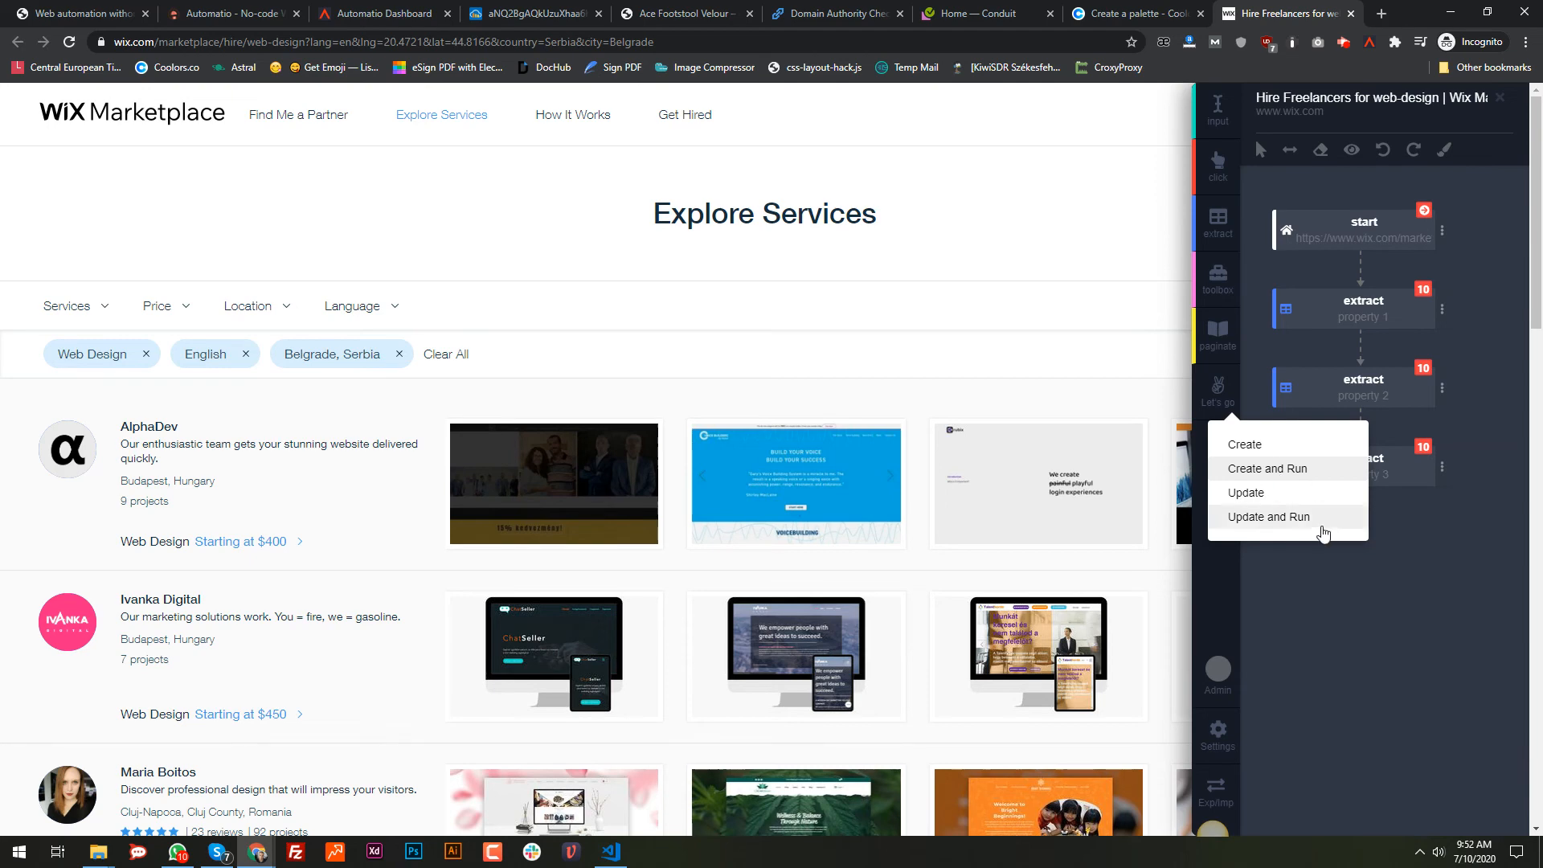
left_click(1295, 648)
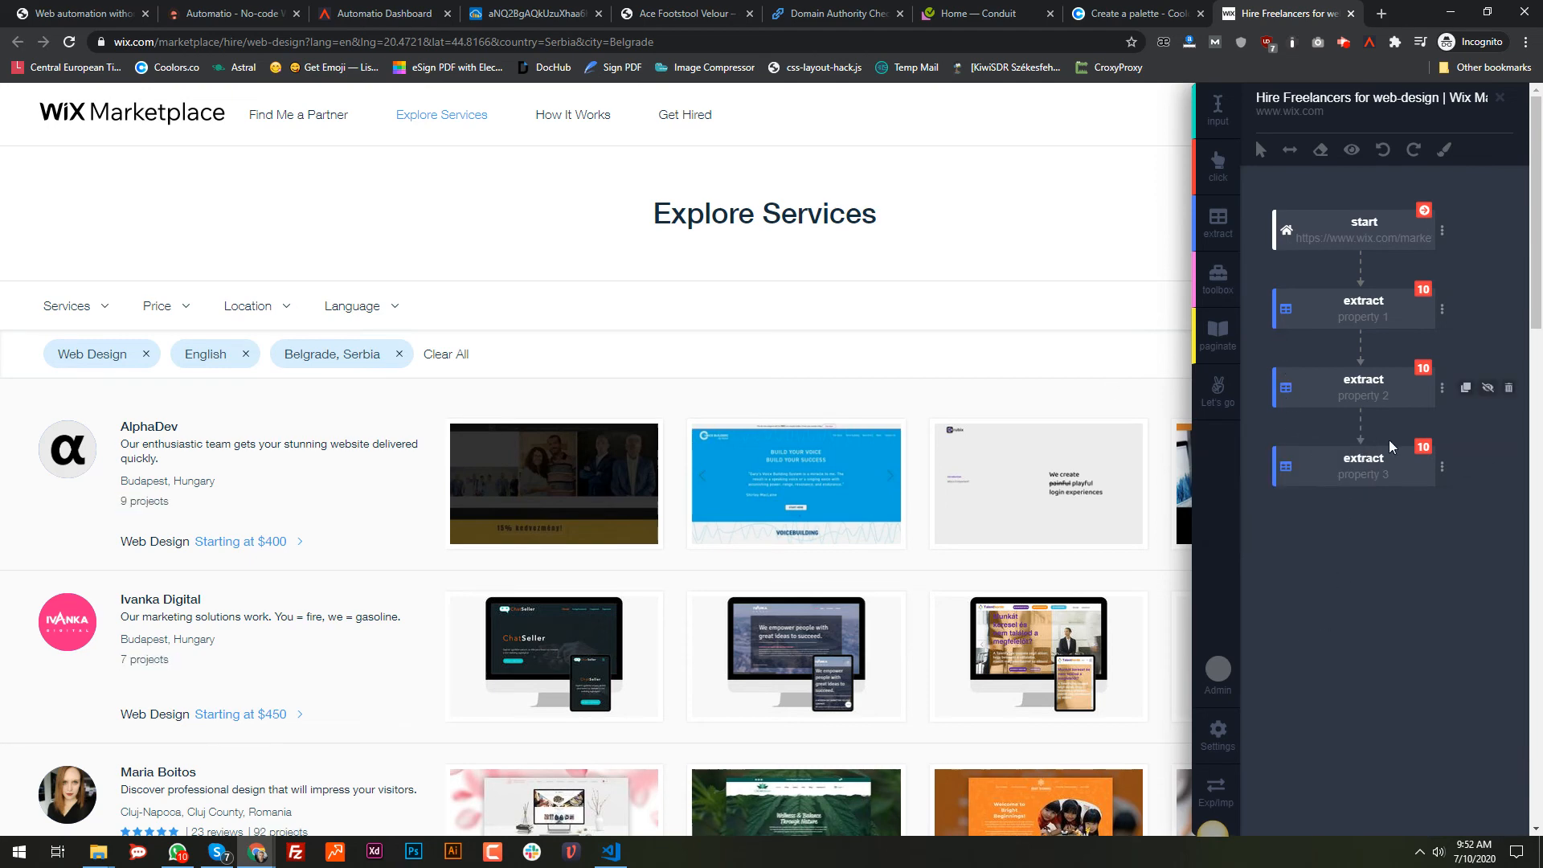
Step: Open the Hire Freelancers instance on the dashboard and review its 10 rows of collected data
left_click(423, 12)
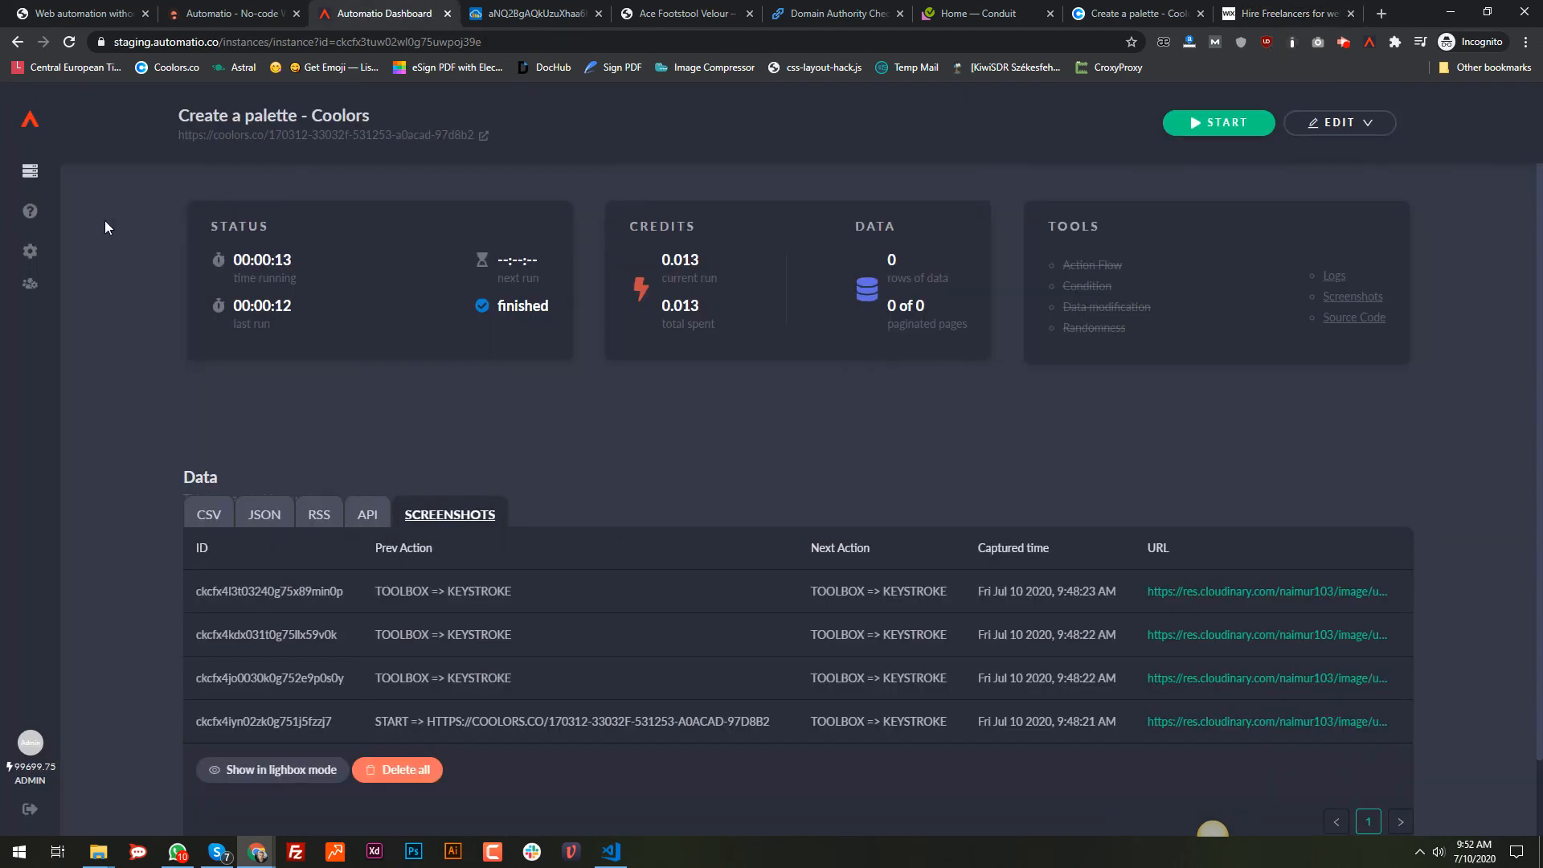
left_click(29, 171)
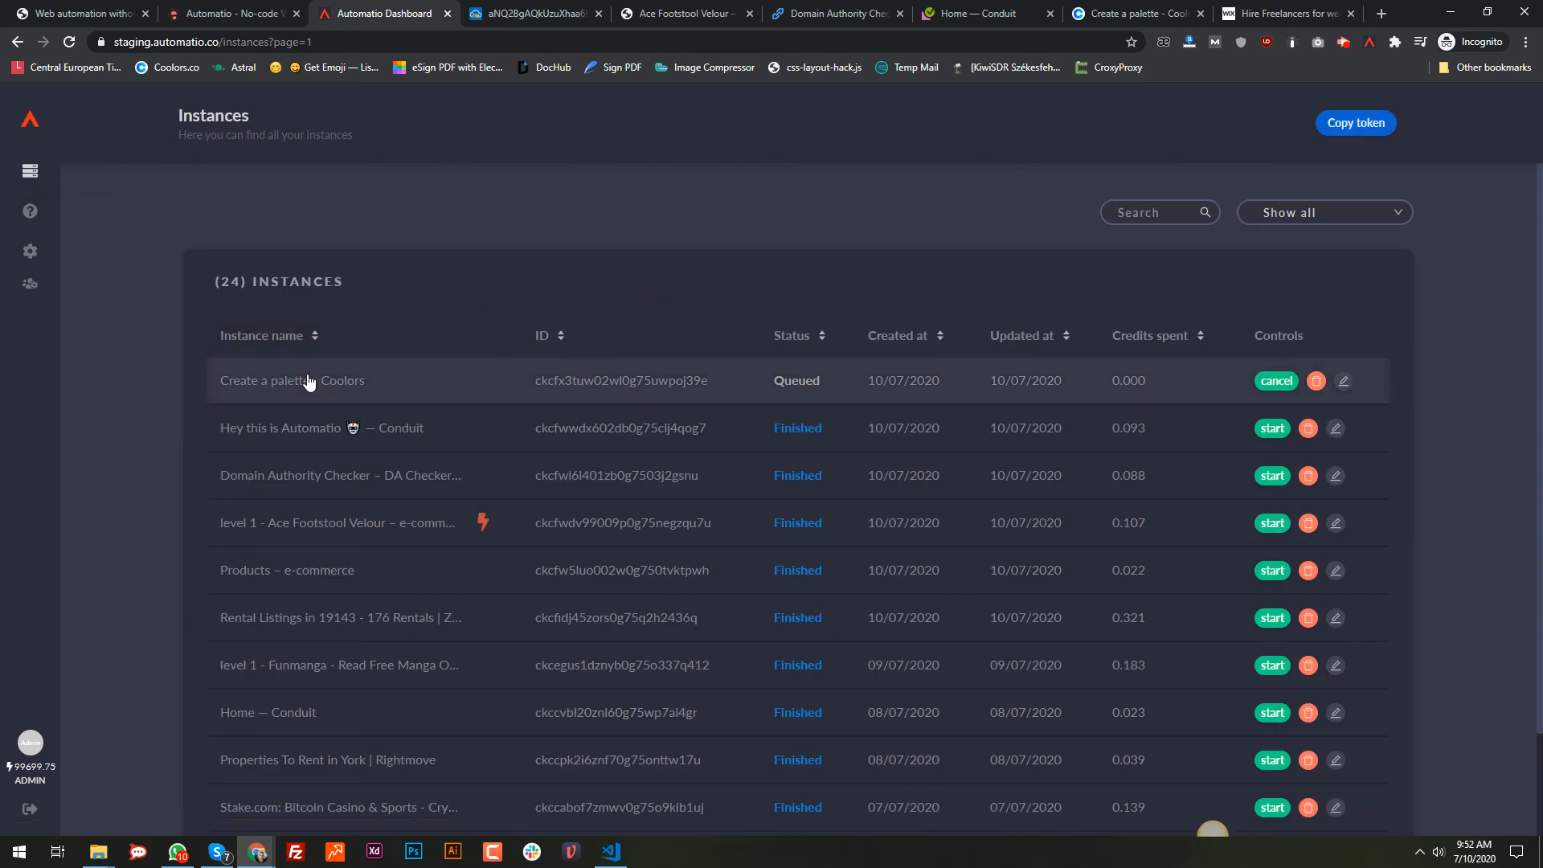
left_click(283, 392)
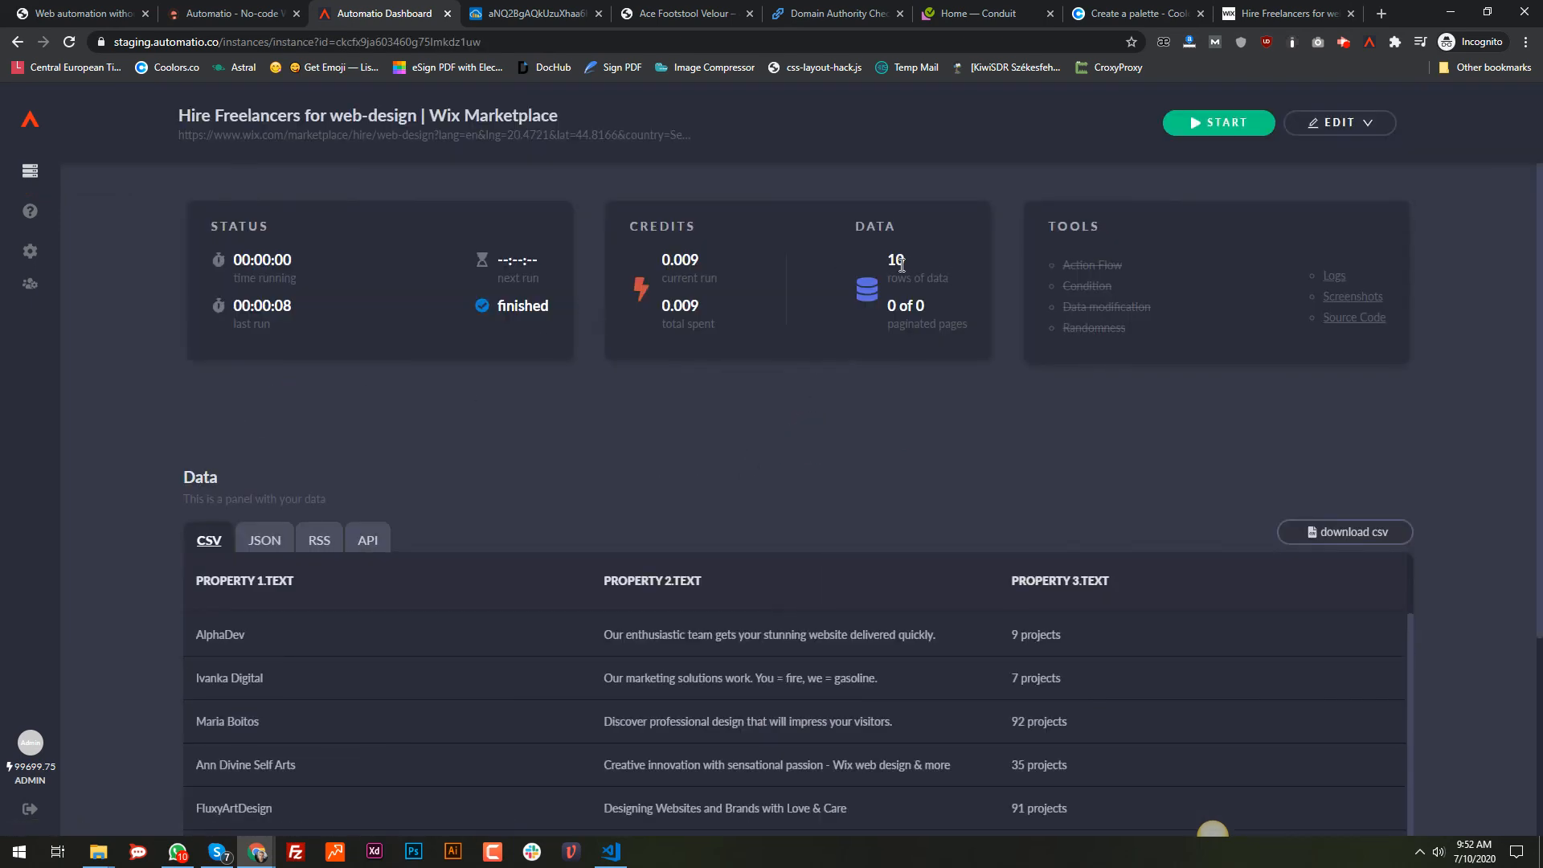
left_click(891, 268)
scroll(974, 387, "down", 4)
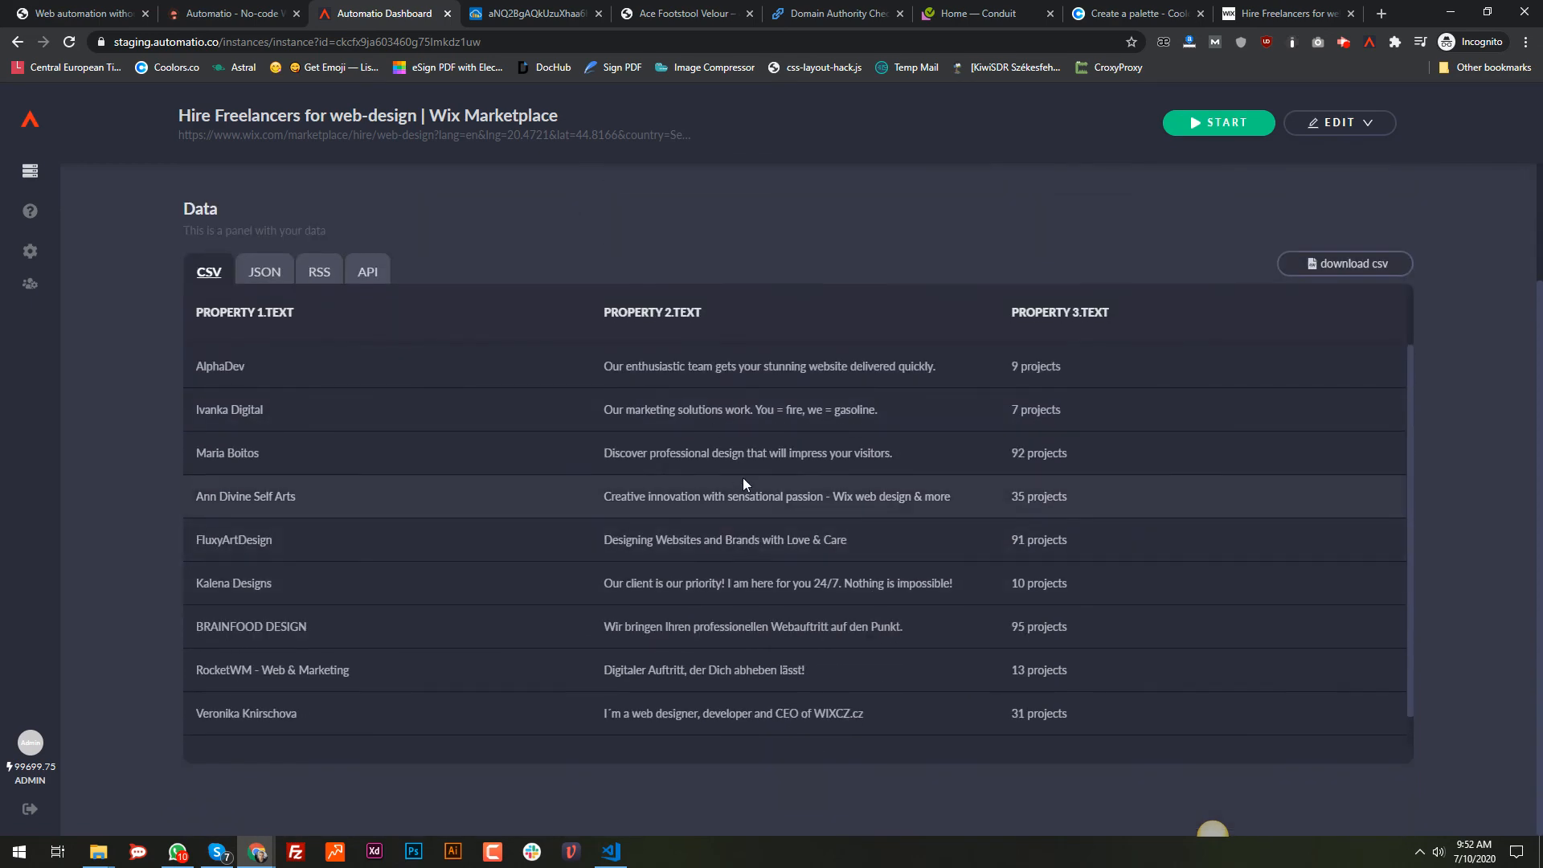
scroll(1224, 237, "up", 4)
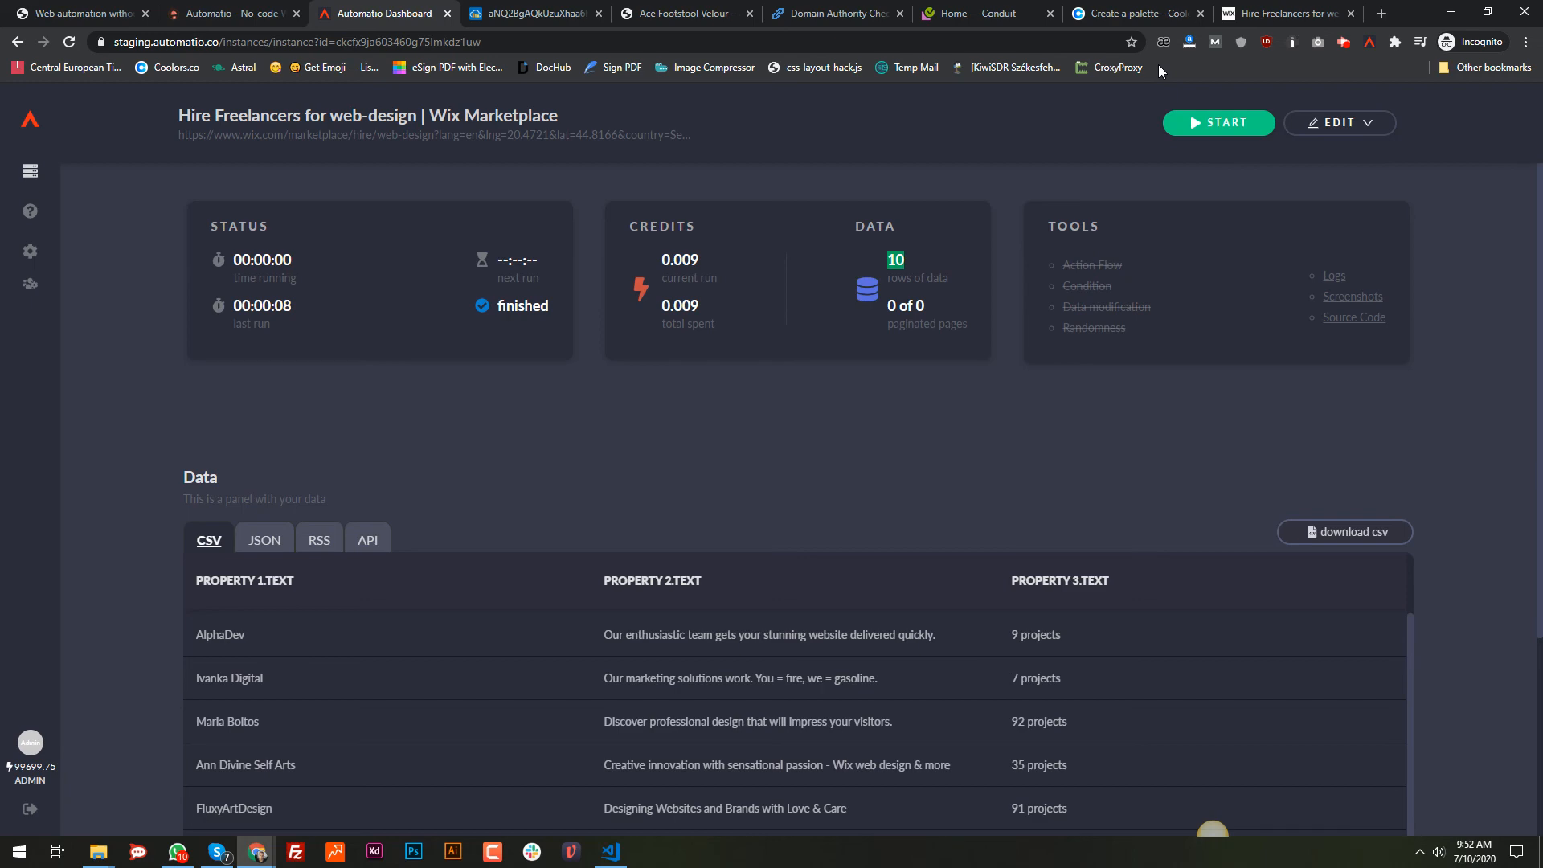
left_click(537, 14)
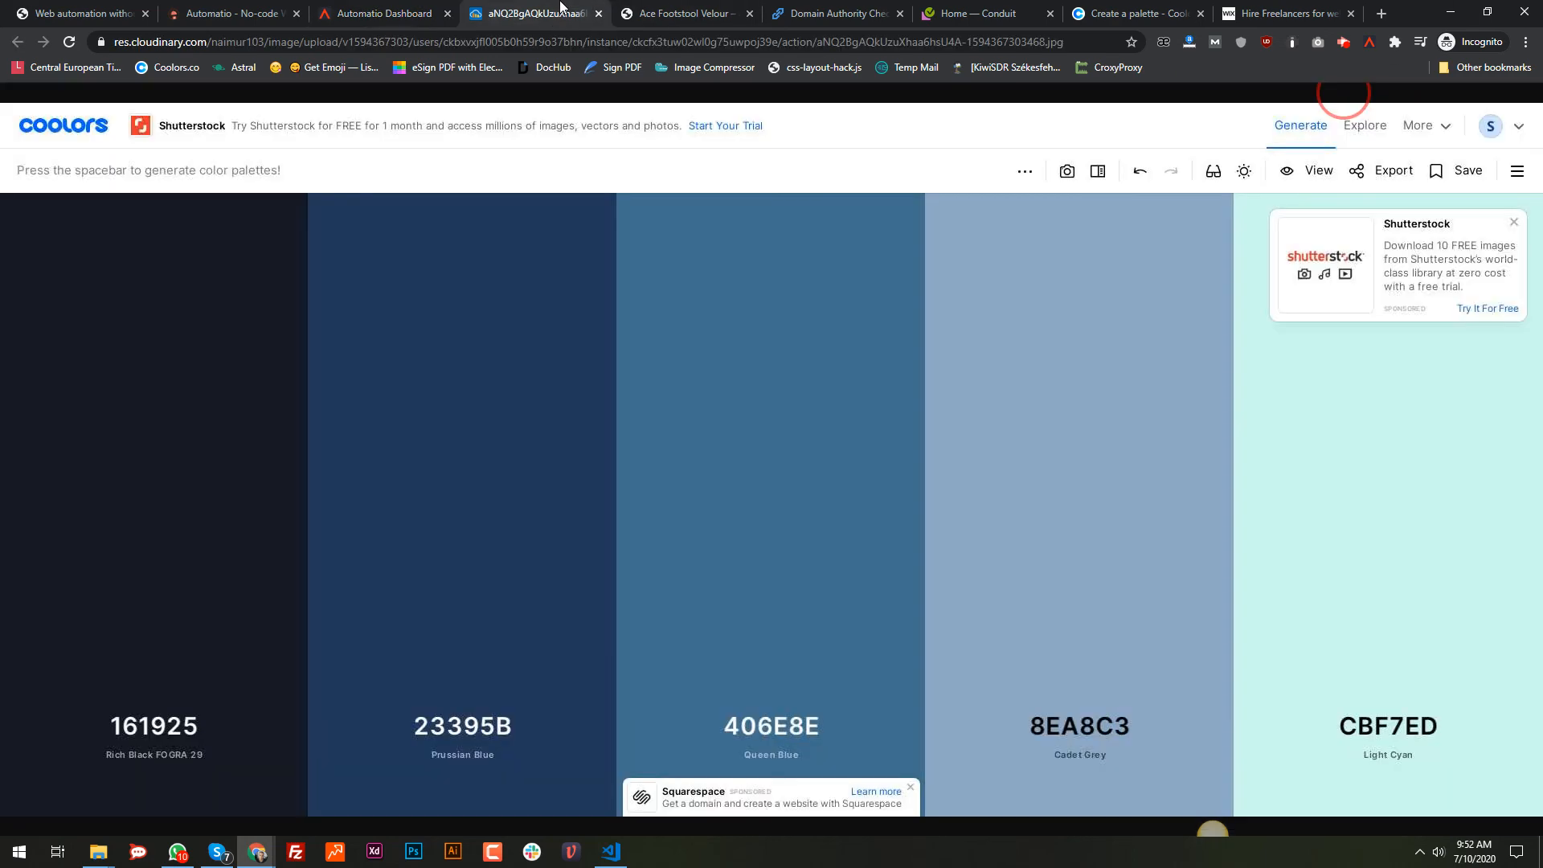
Step: Close the Coolors screenshot tab, glance at the automatio.co landing page, and return to the instance data
left_click(600, 14)
left_click(434, 8)
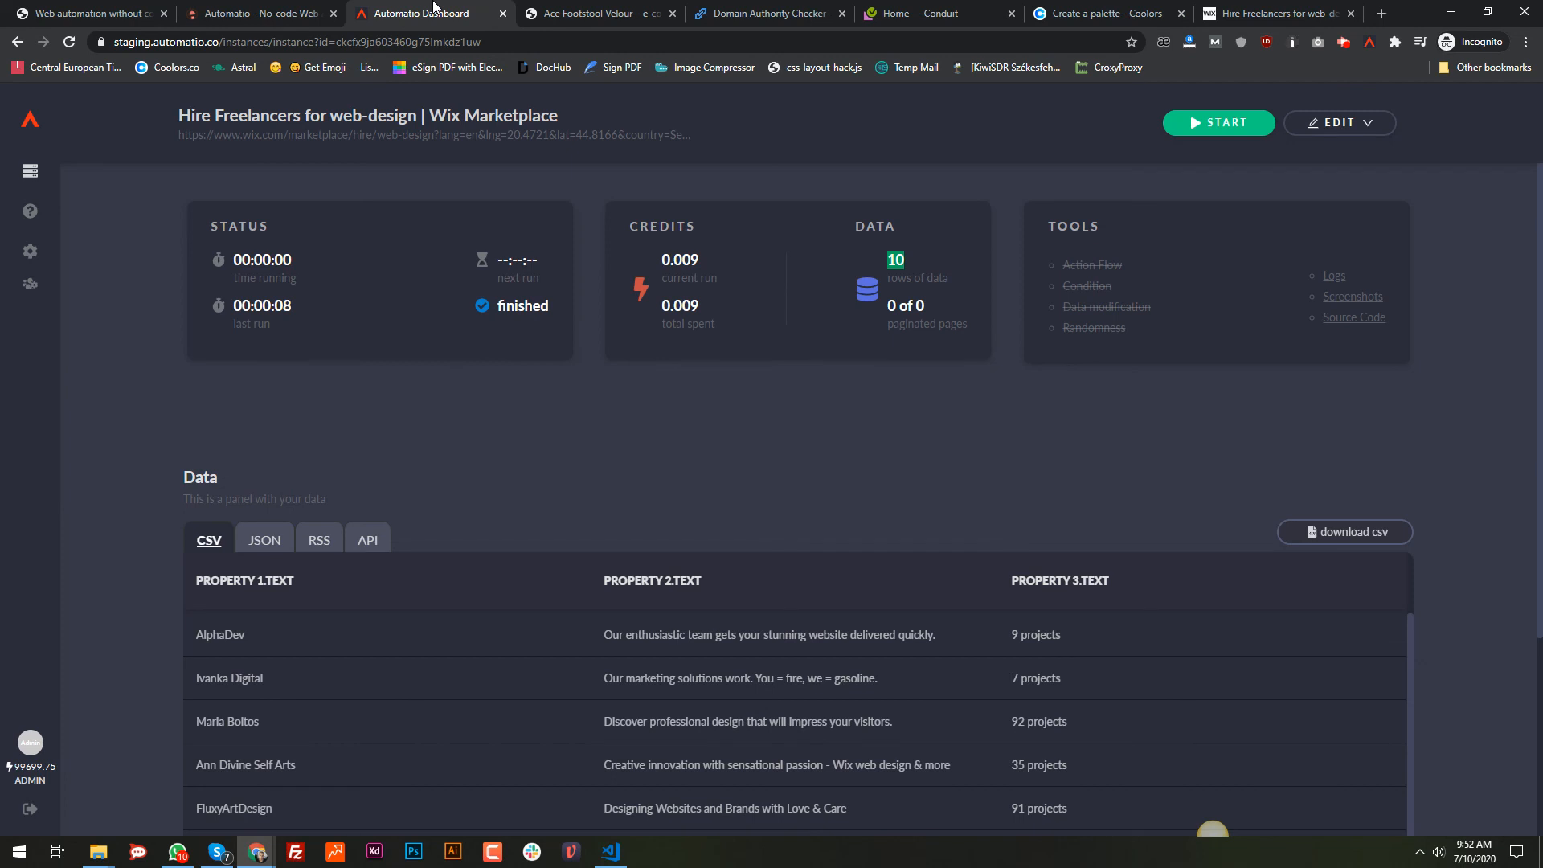
left_click(281, 10)
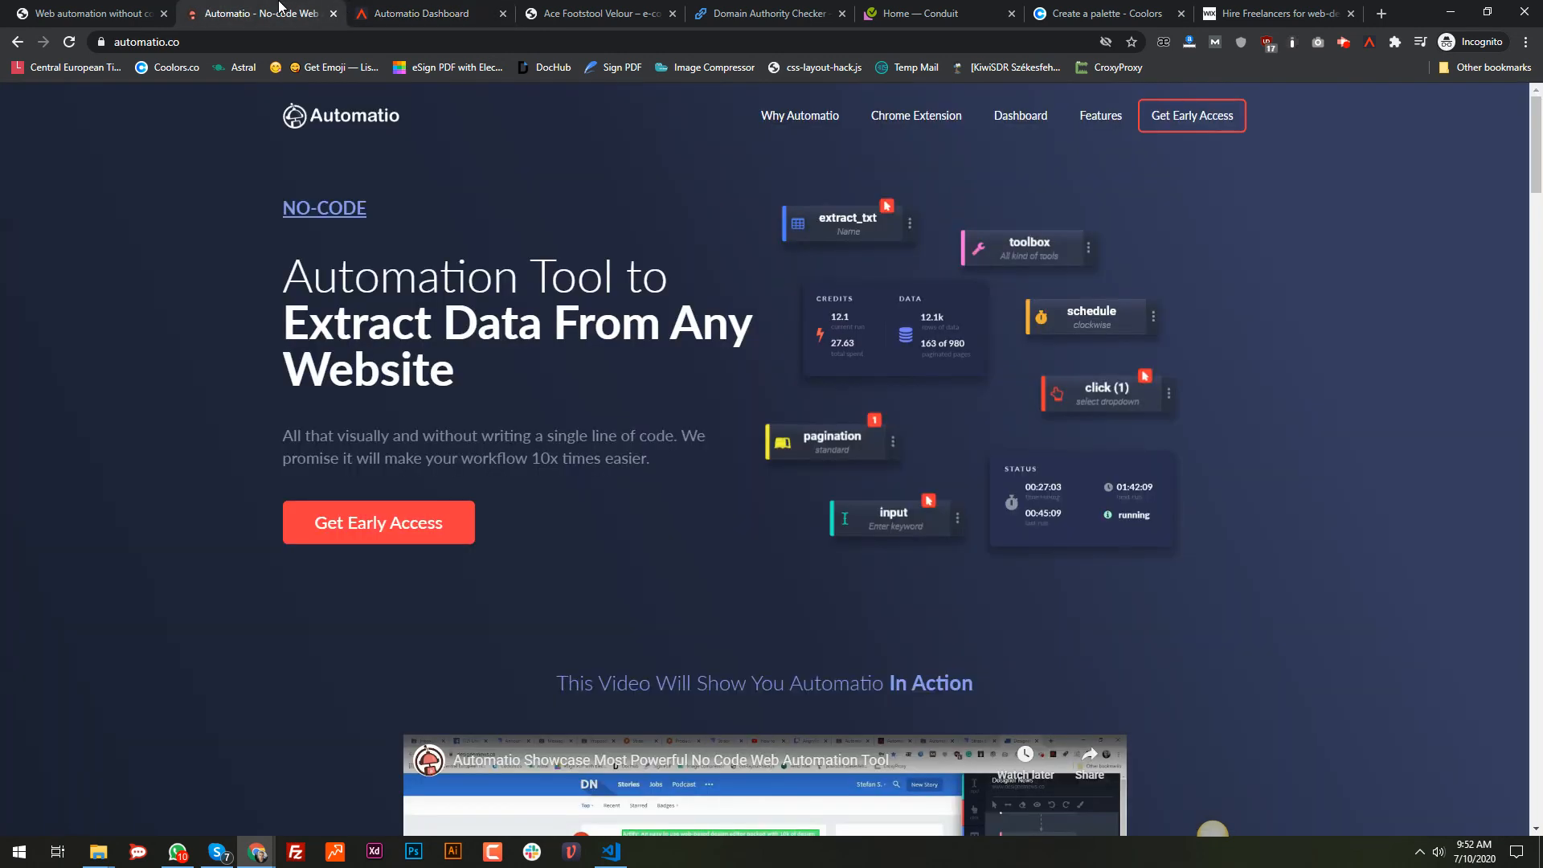
left_click(410, 10)
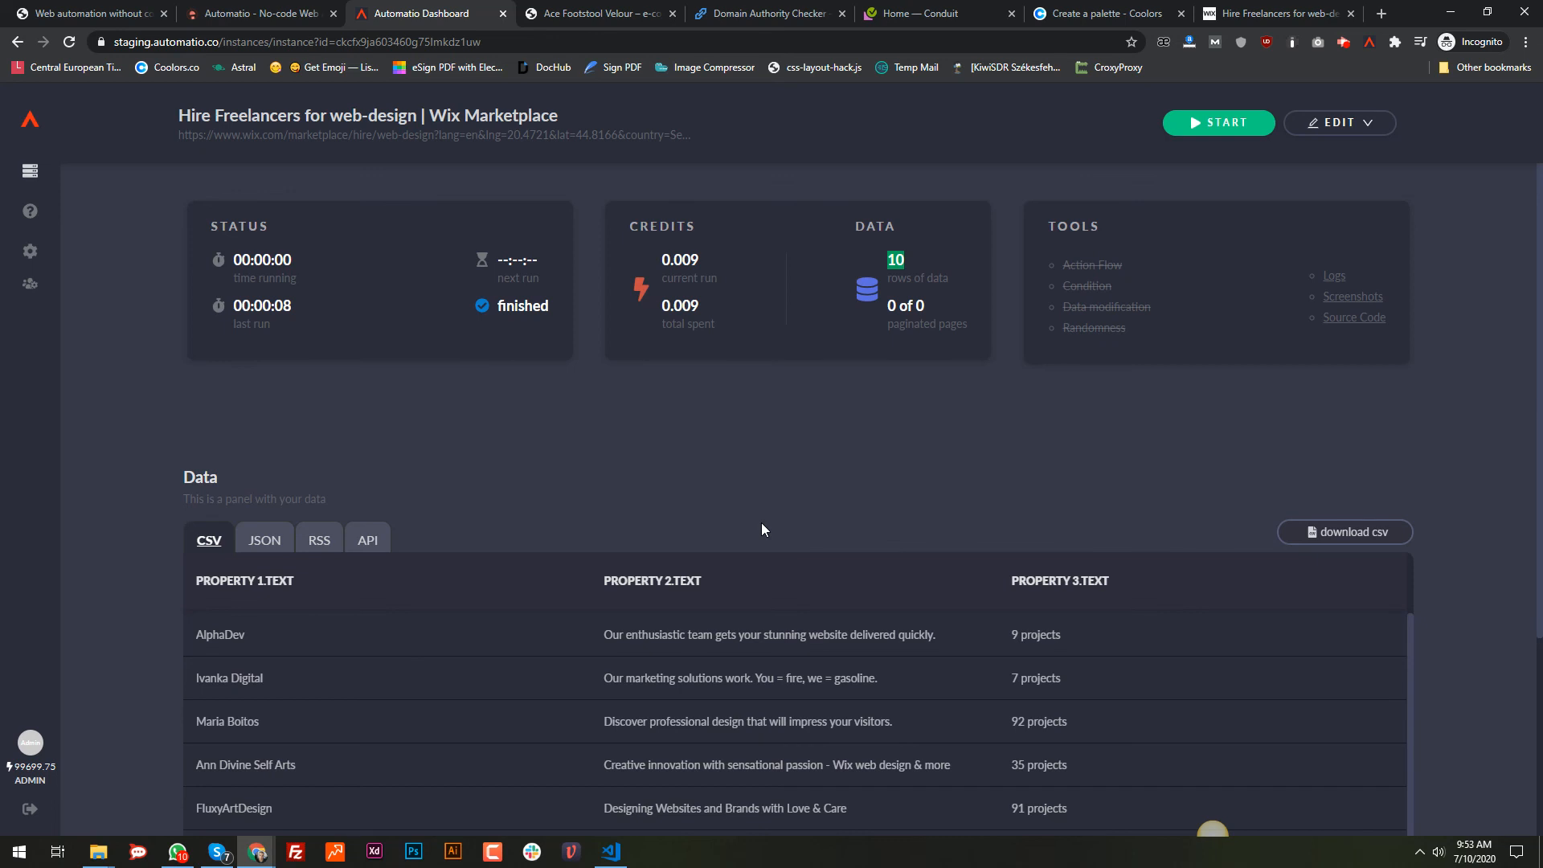
Step: Clear the row-count highlight and go back to the Wix Marketplace tab with the bot
left_click(938, 479)
left_click(1253, 9)
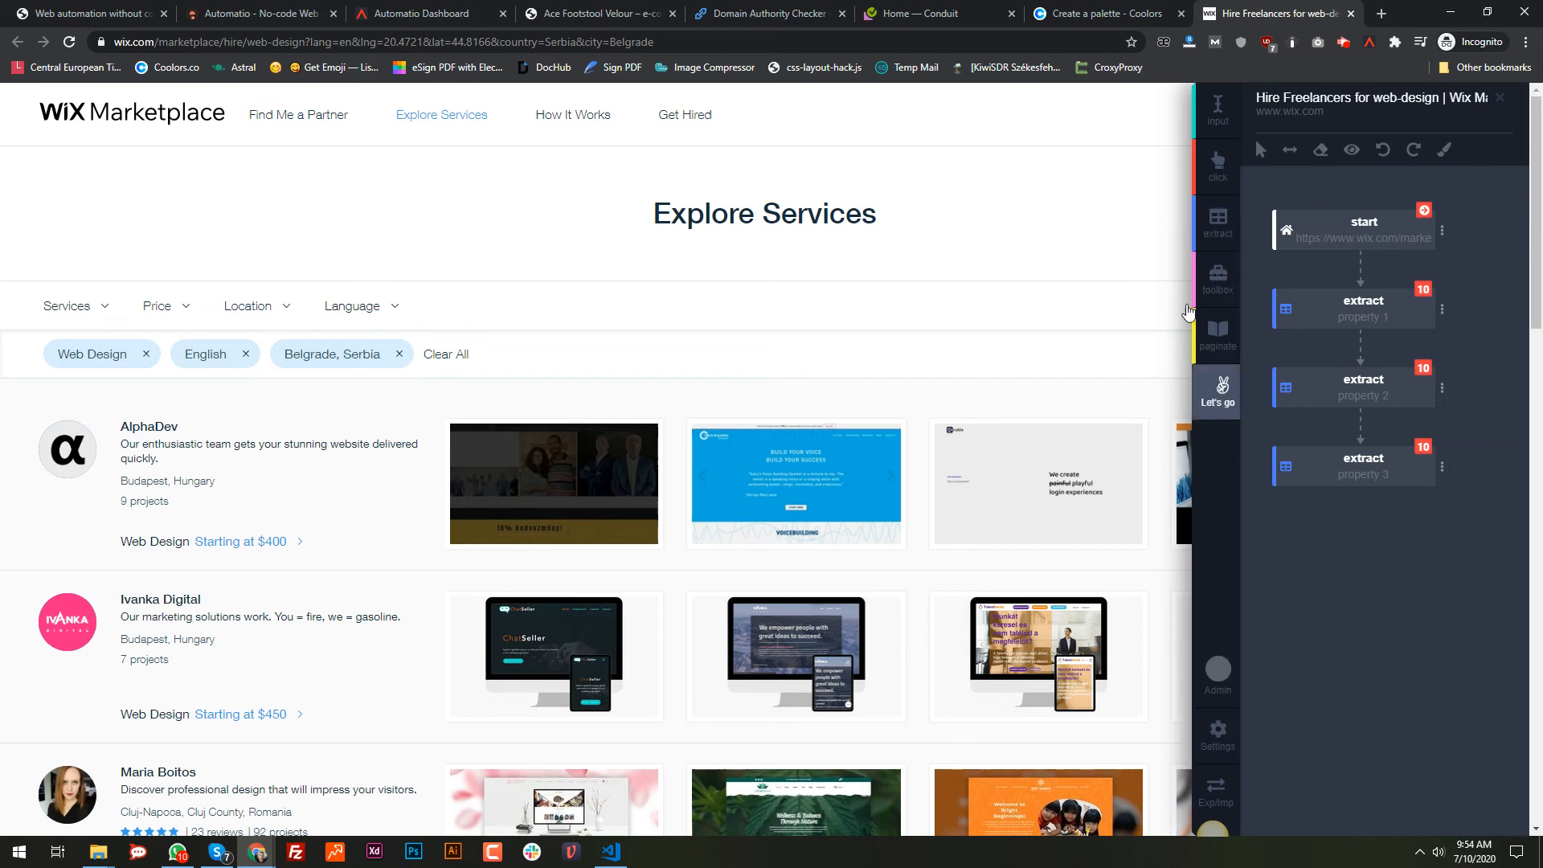
mouse_move(1304, 332)
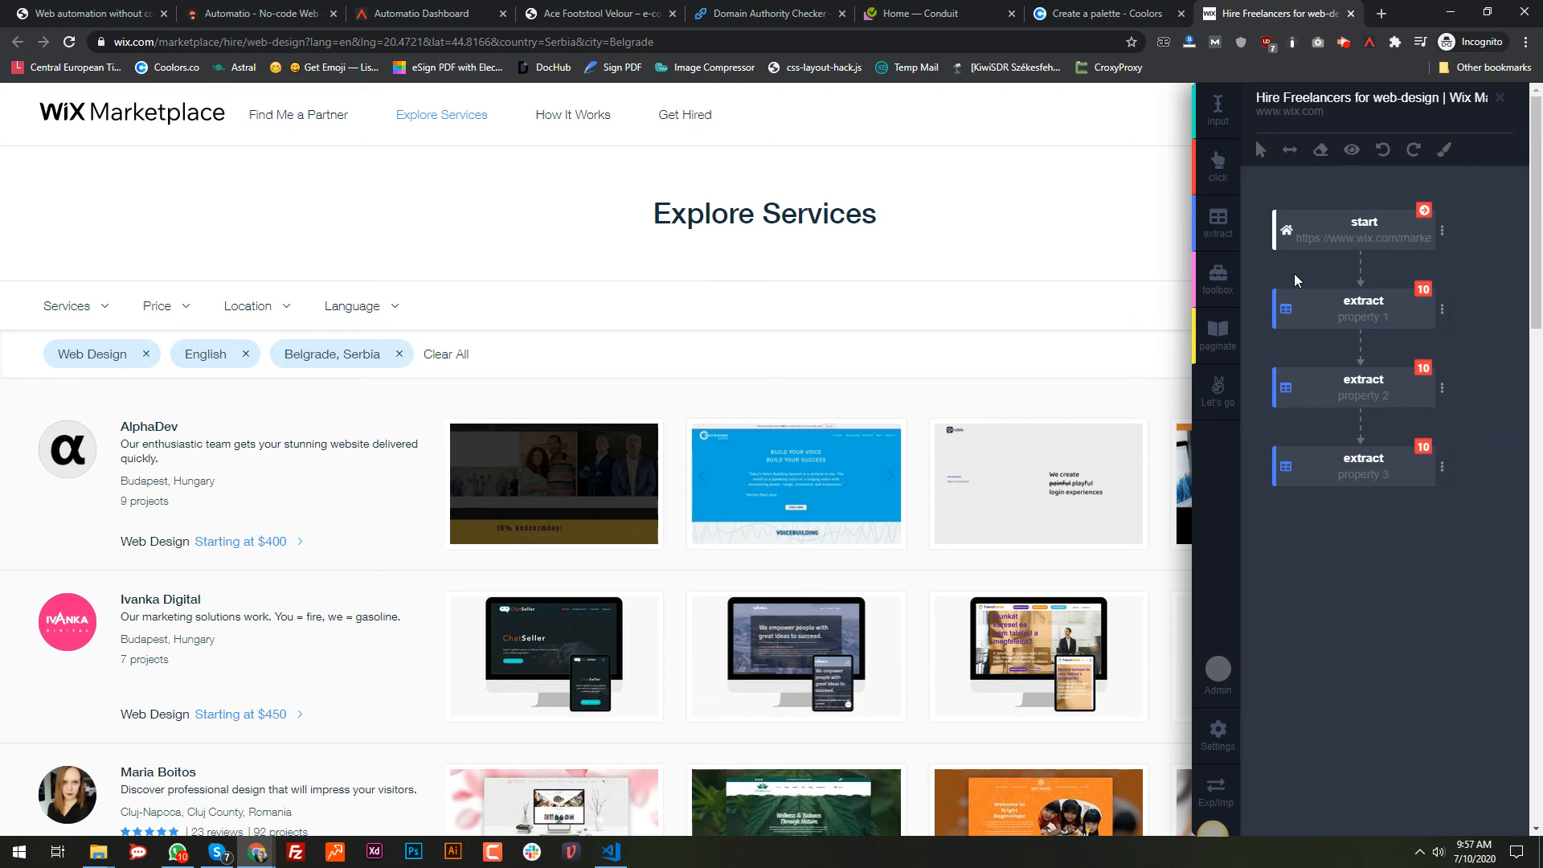
left_click(857, 41)
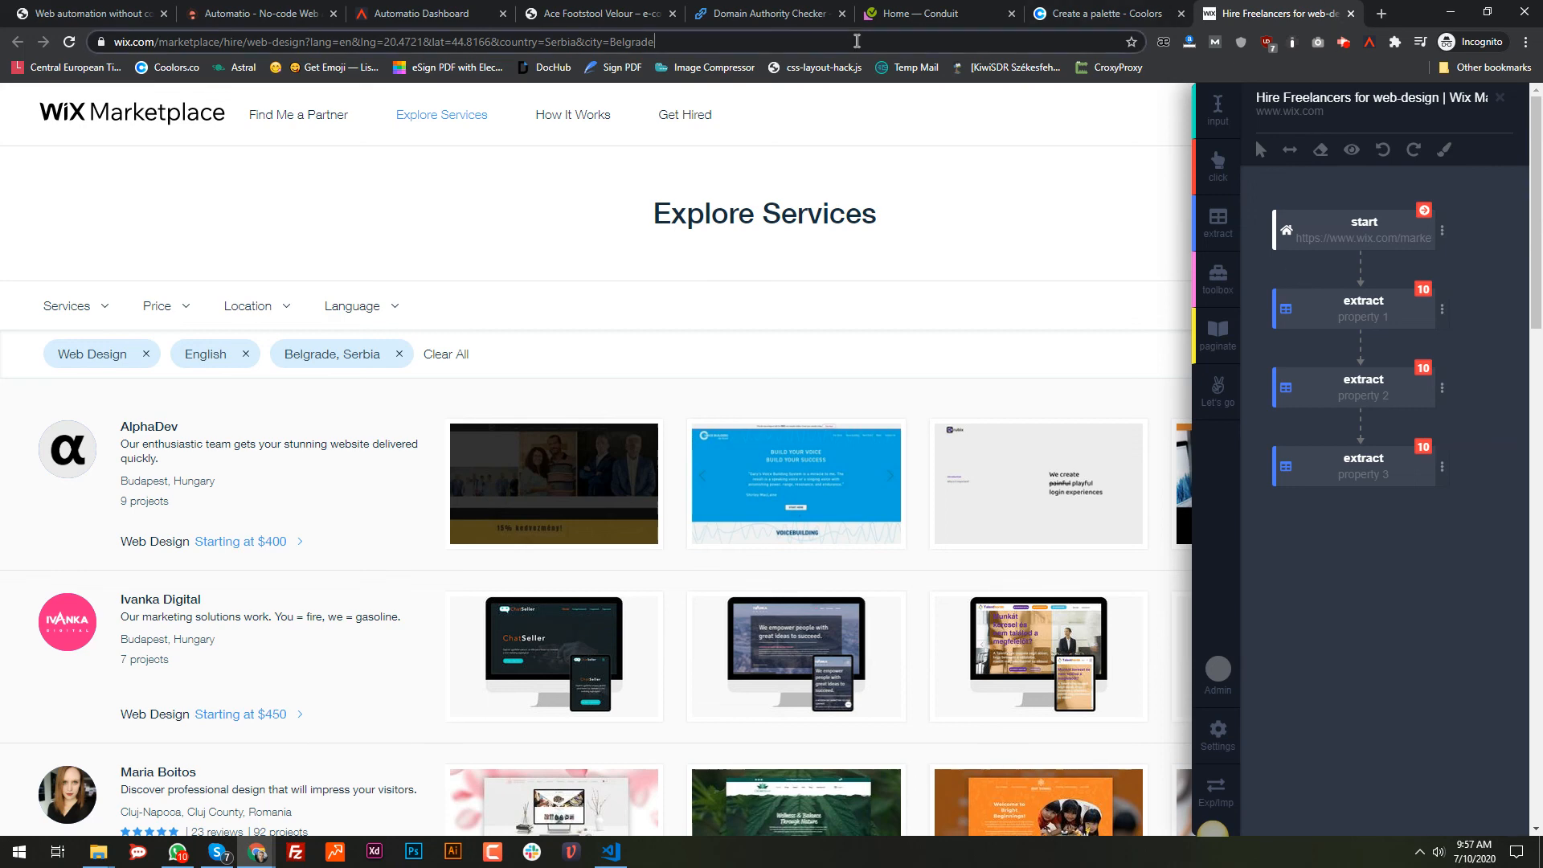
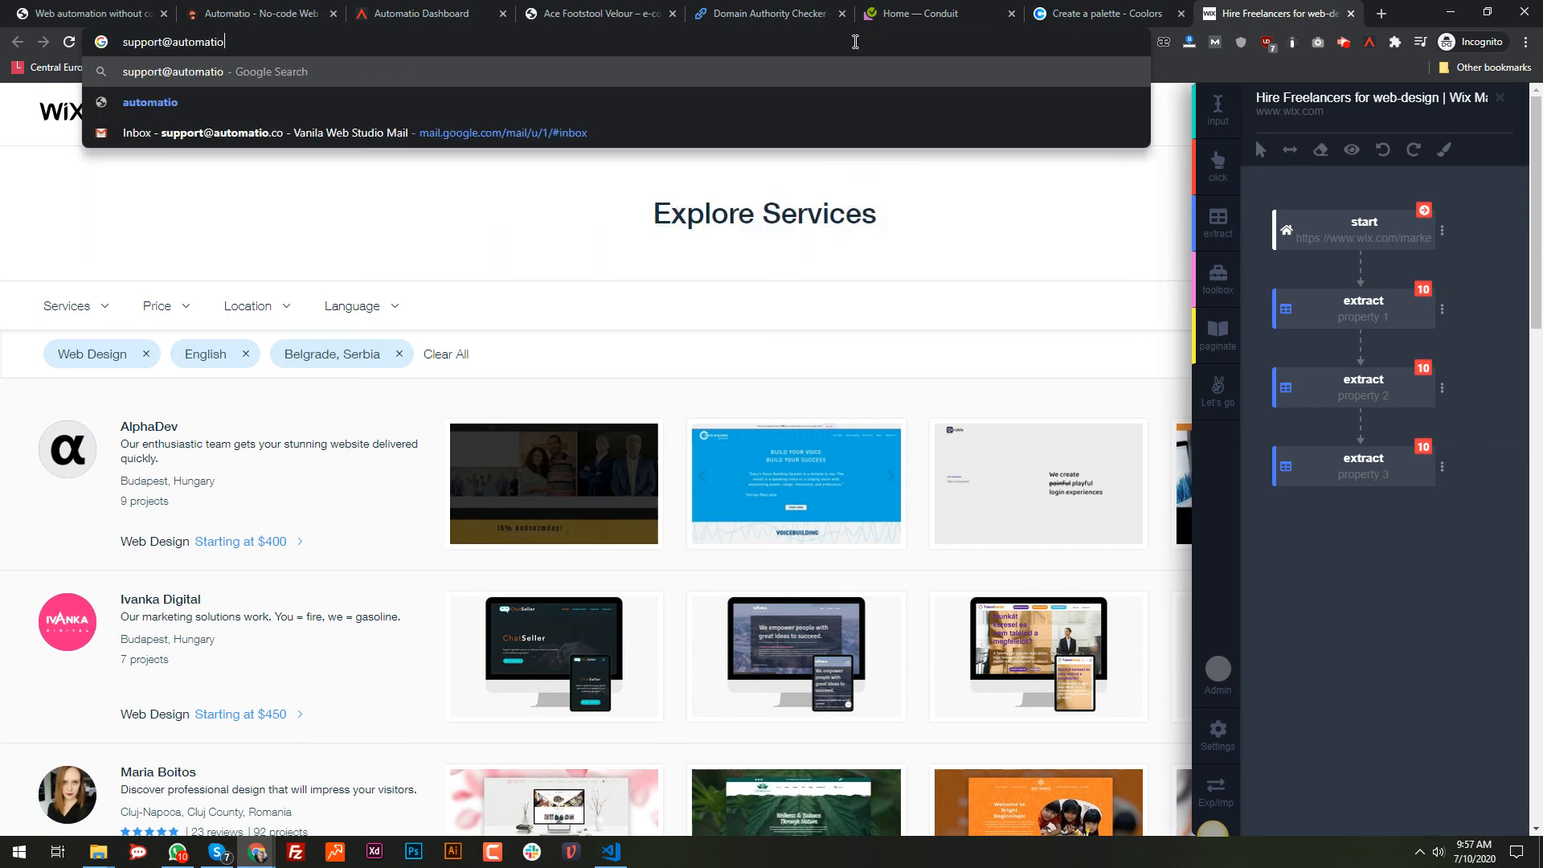
Step: Enter Automatio's support e-mail address in the address bar and dismiss the suggestions
mouse_move(1284, 503)
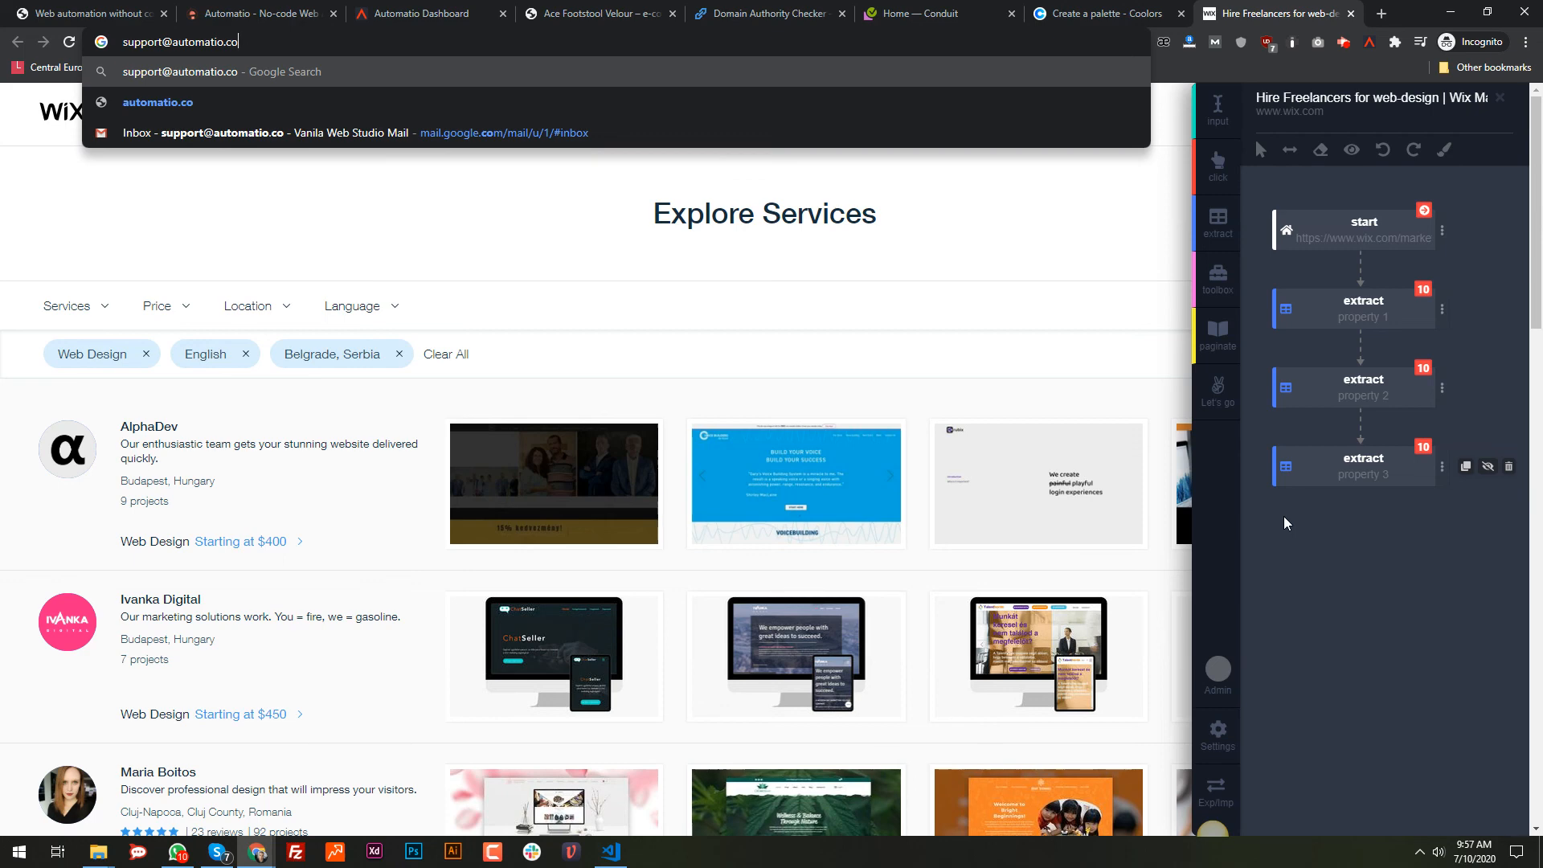
left_click(1284, 516)
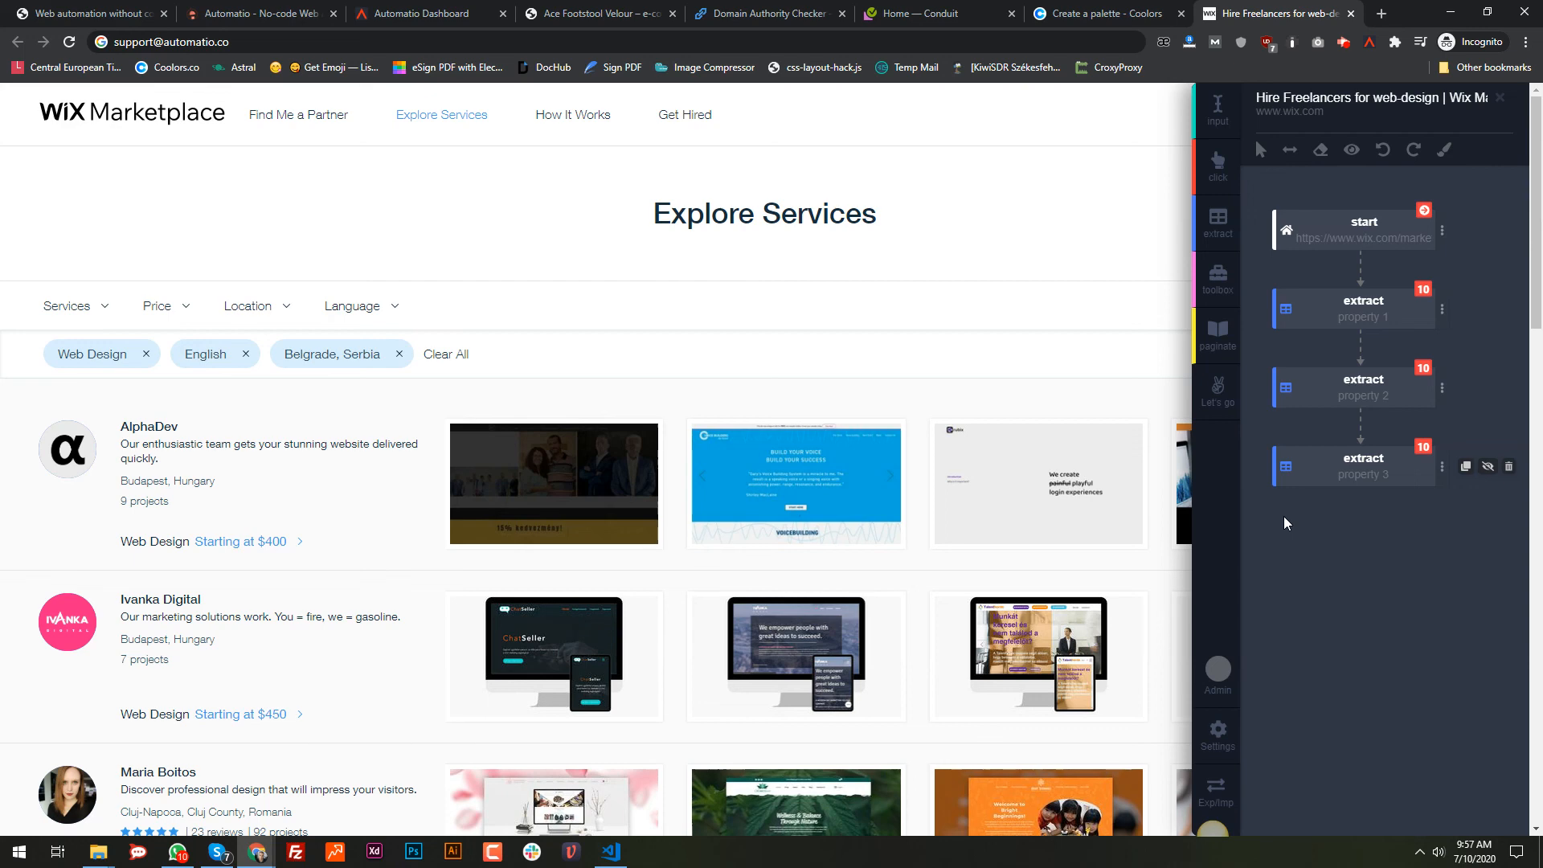
Step: Stop the Screencastify desktop recording from its toolbar popup after about 43 minutes
left_click(1345, 42)
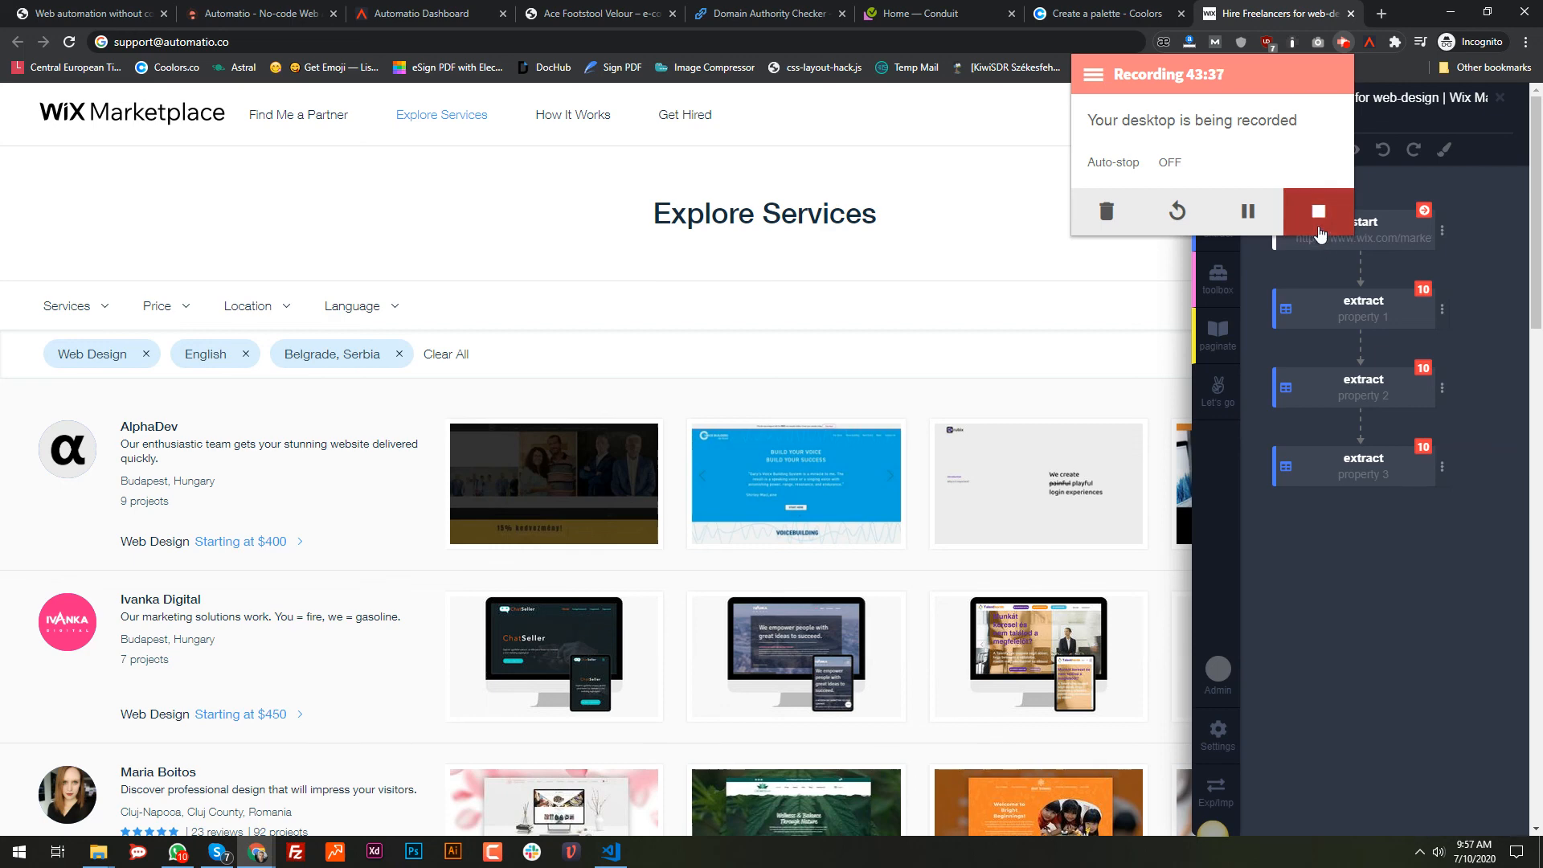
left_click(1319, 231)
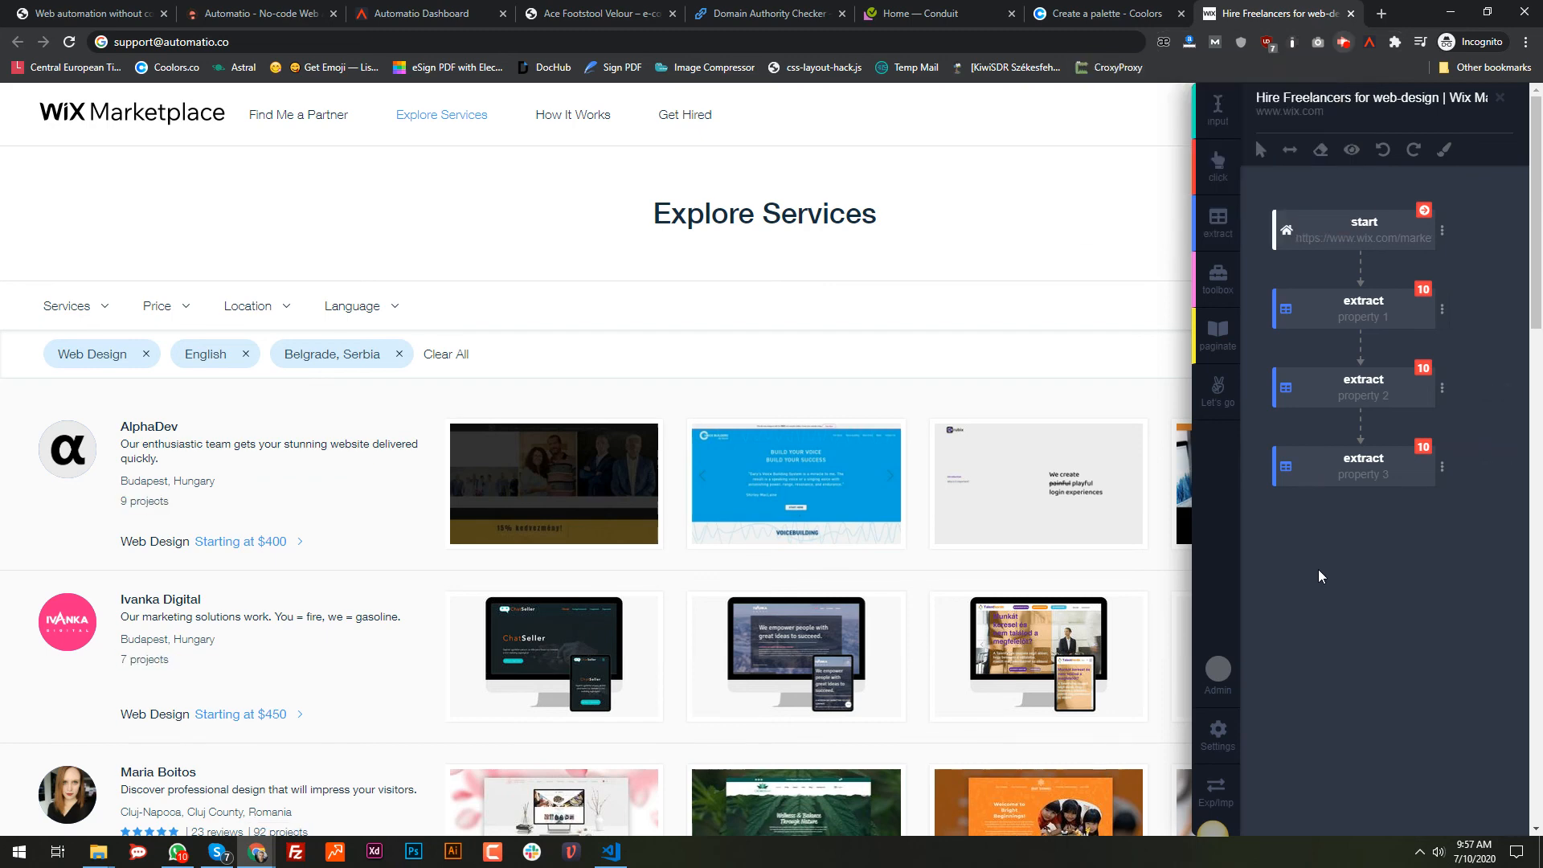